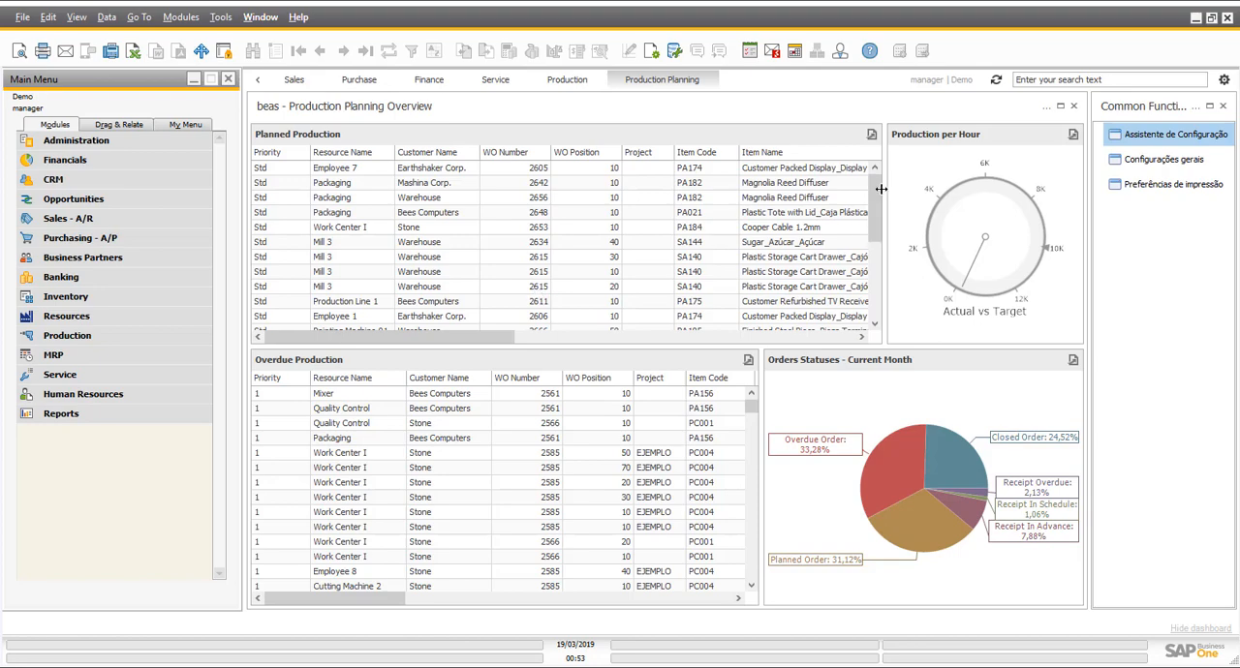
- Review the planned production list, the current month's order status chart and the overdue production list on the dashboard
scroll(879, 194, down, 3)
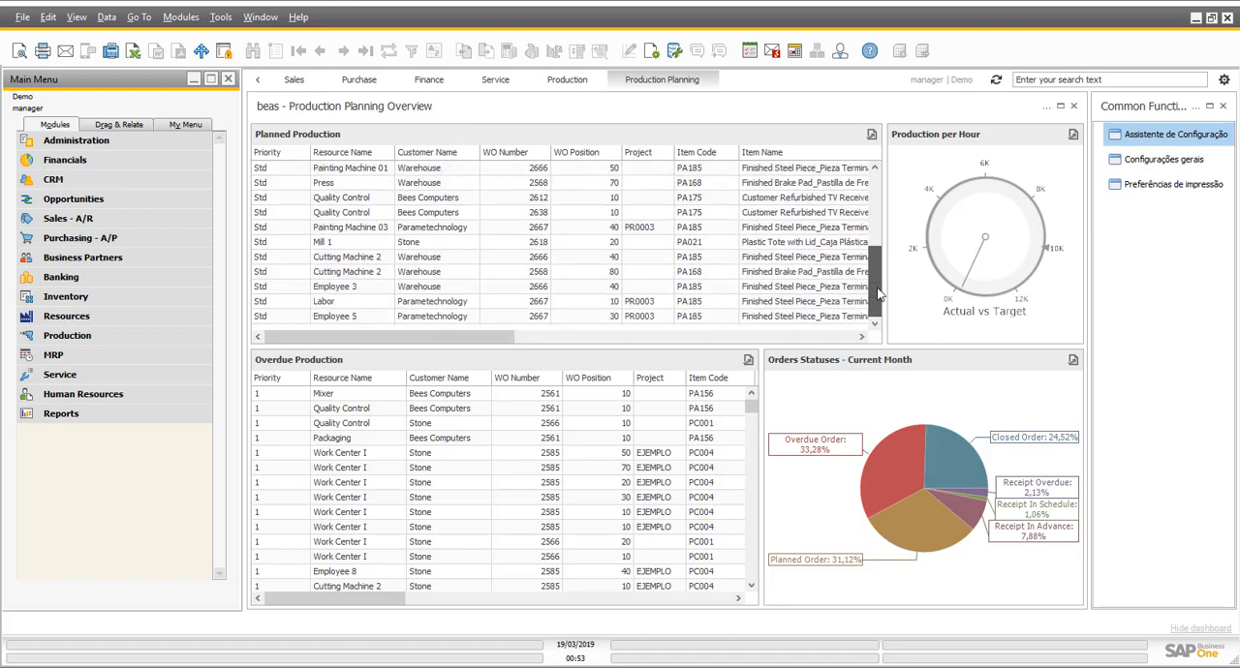
scroll(880, 203, up, 3)
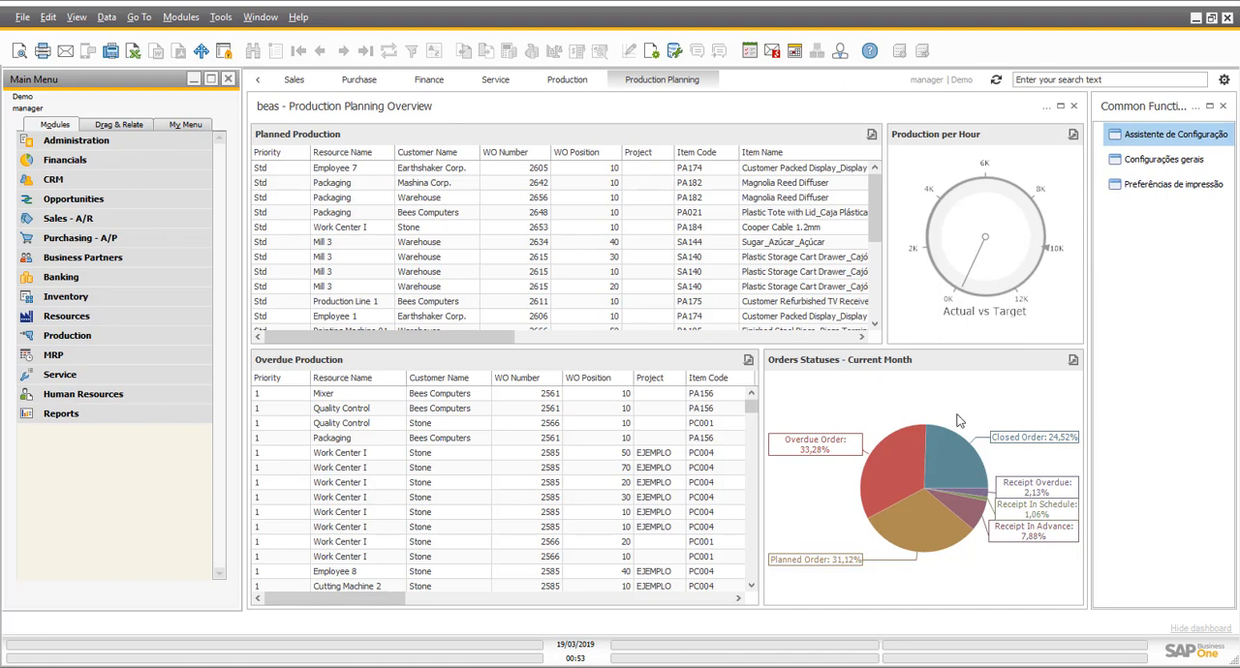
mouse_move(954, 497)
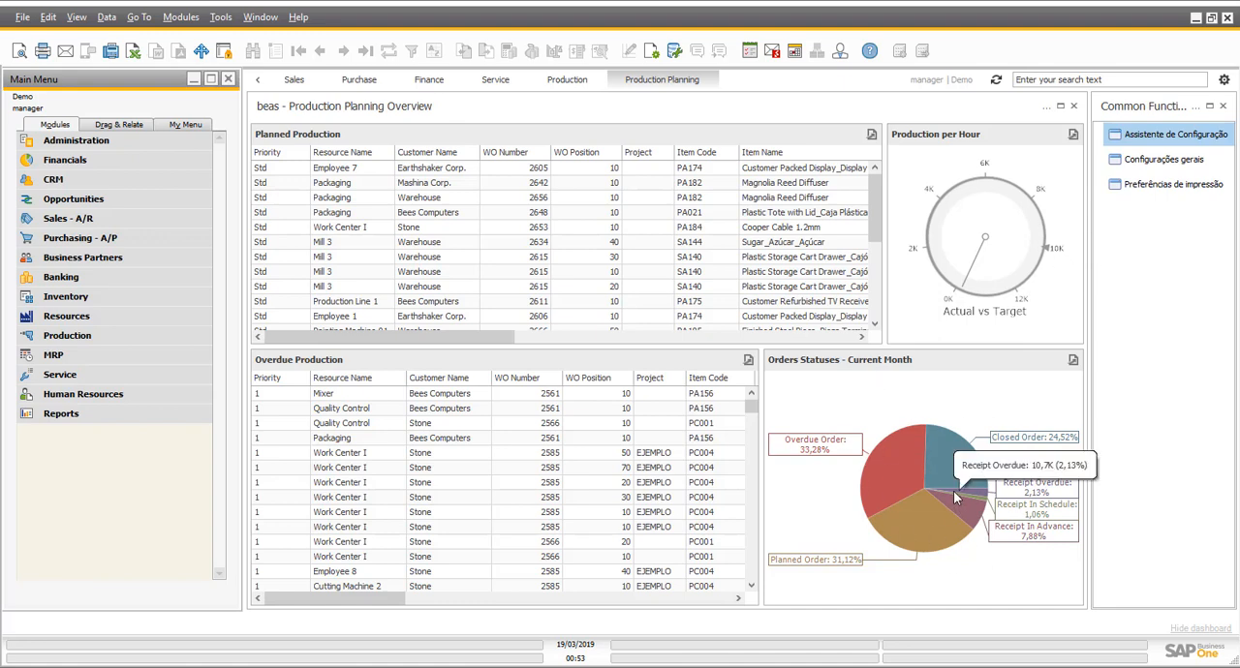
mouse_move(908, 485)
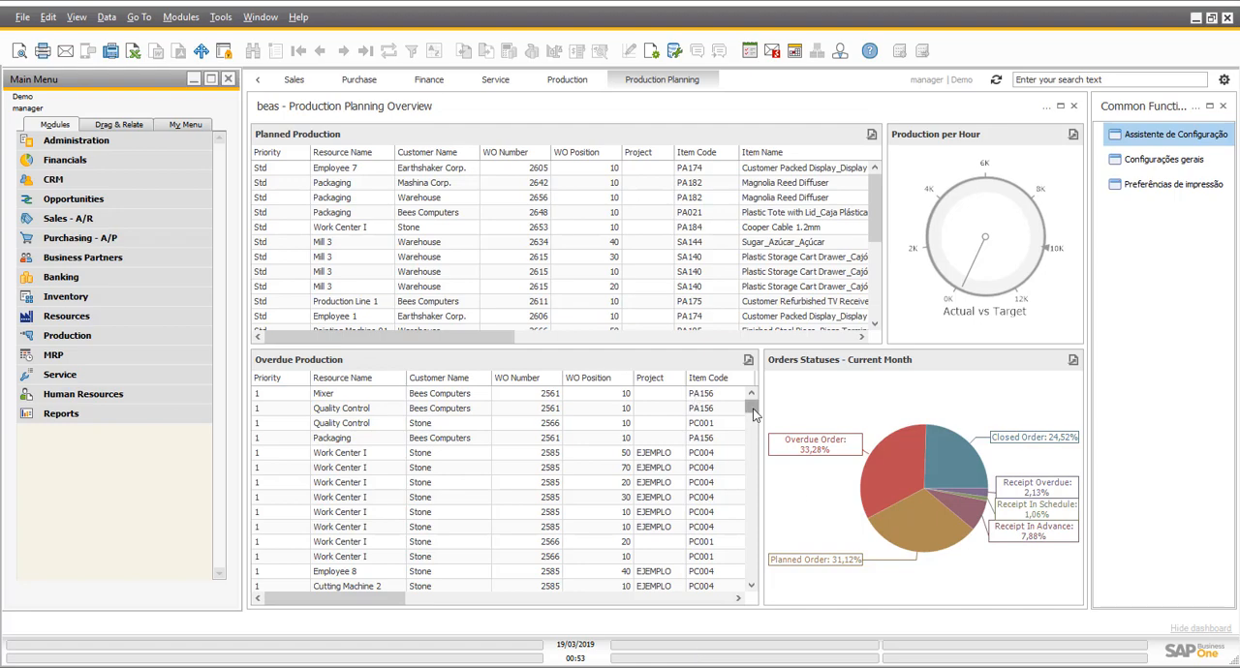
mouse_move(754, 415)
mouse_down()
mouse_move(756, 566)
mouse_move(753, 407)
mouse_up()
- Open the inventory module's item structure and maximize its window
click(159, 306)
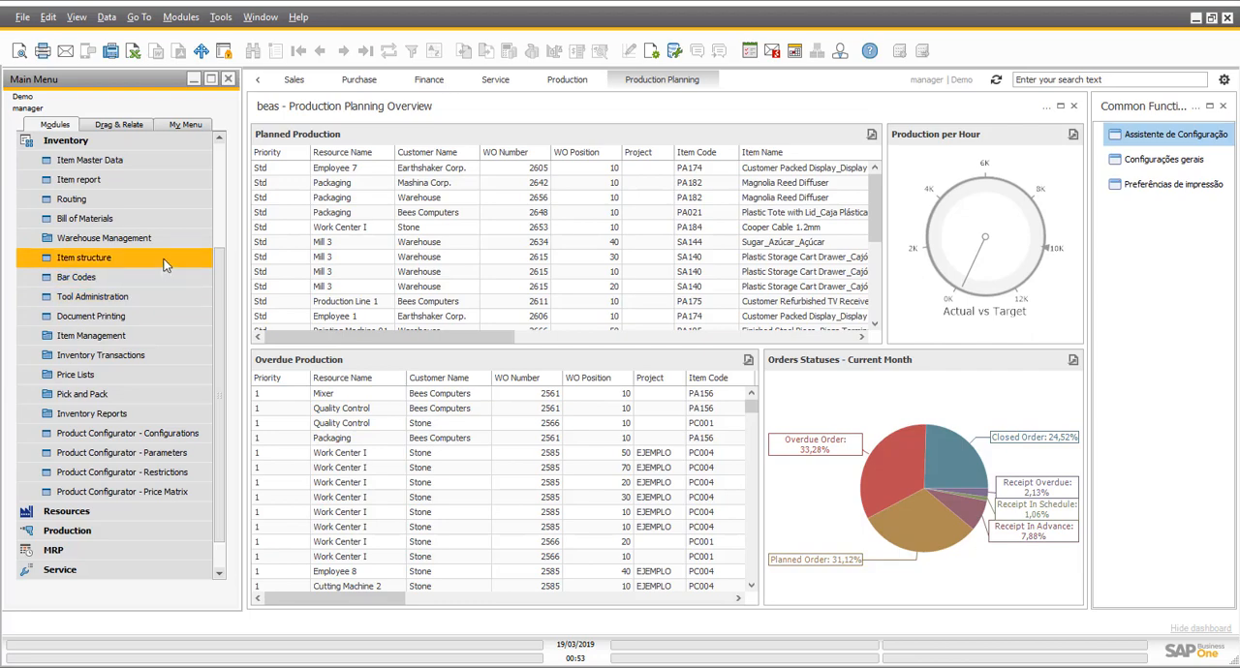
click(165, 266)
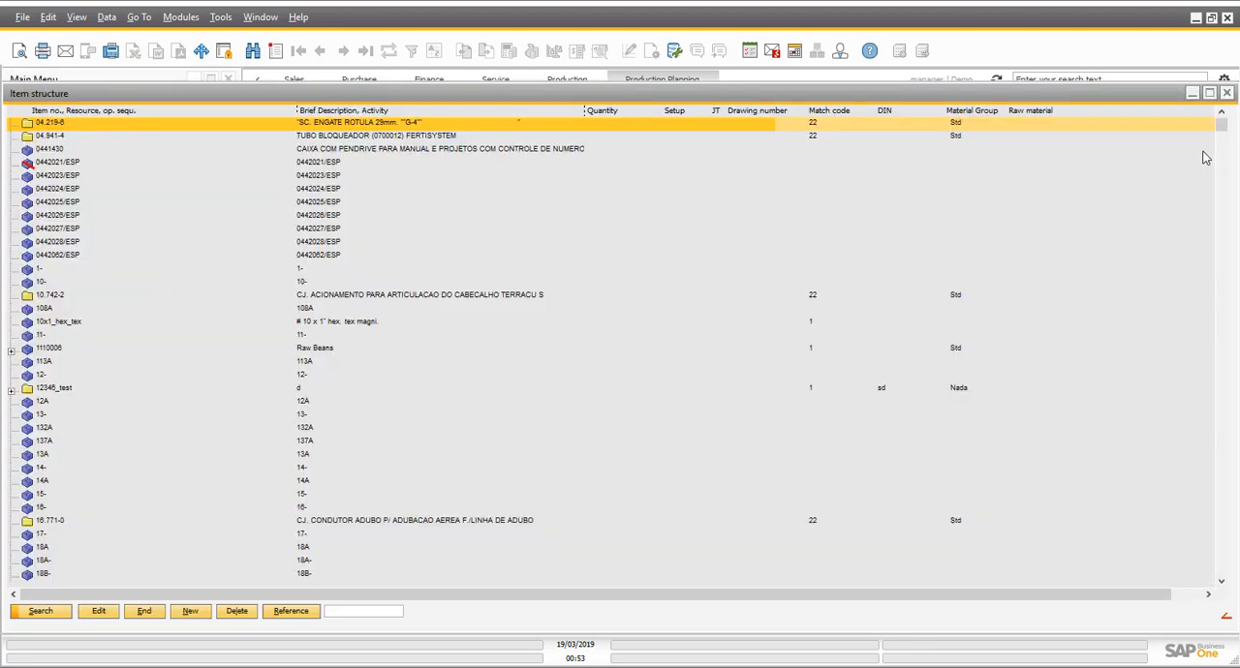
click(1209, 92)
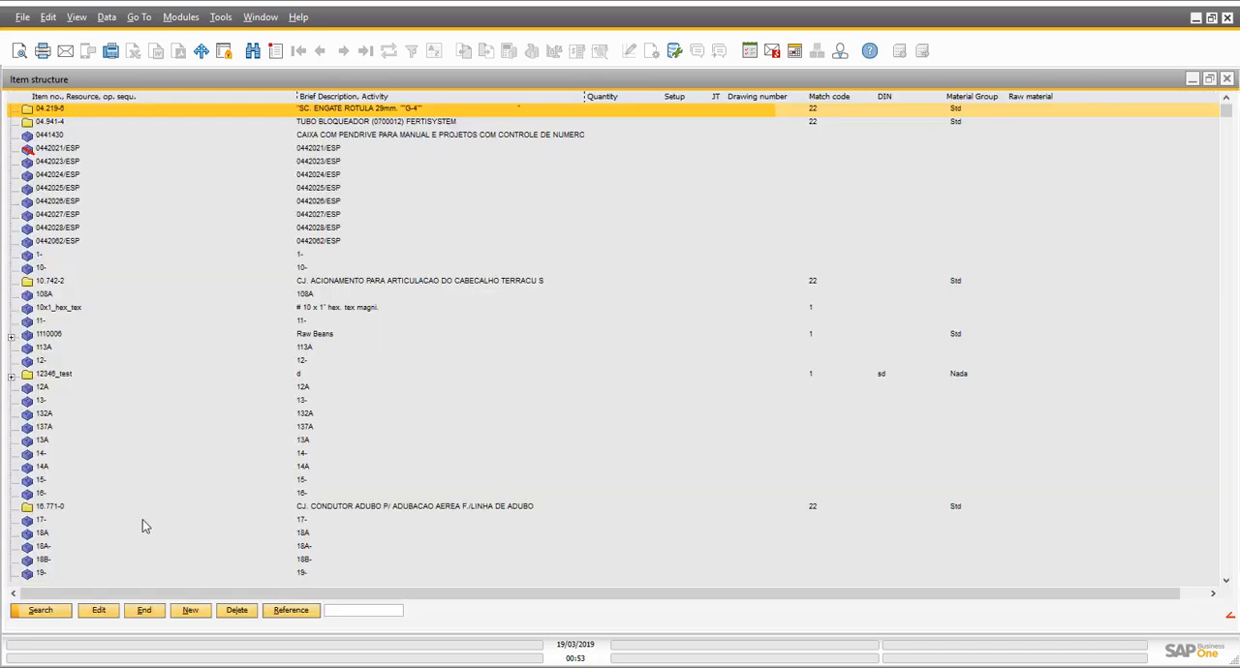
- Search the item structure for items with the match code Food
click(58, 612)
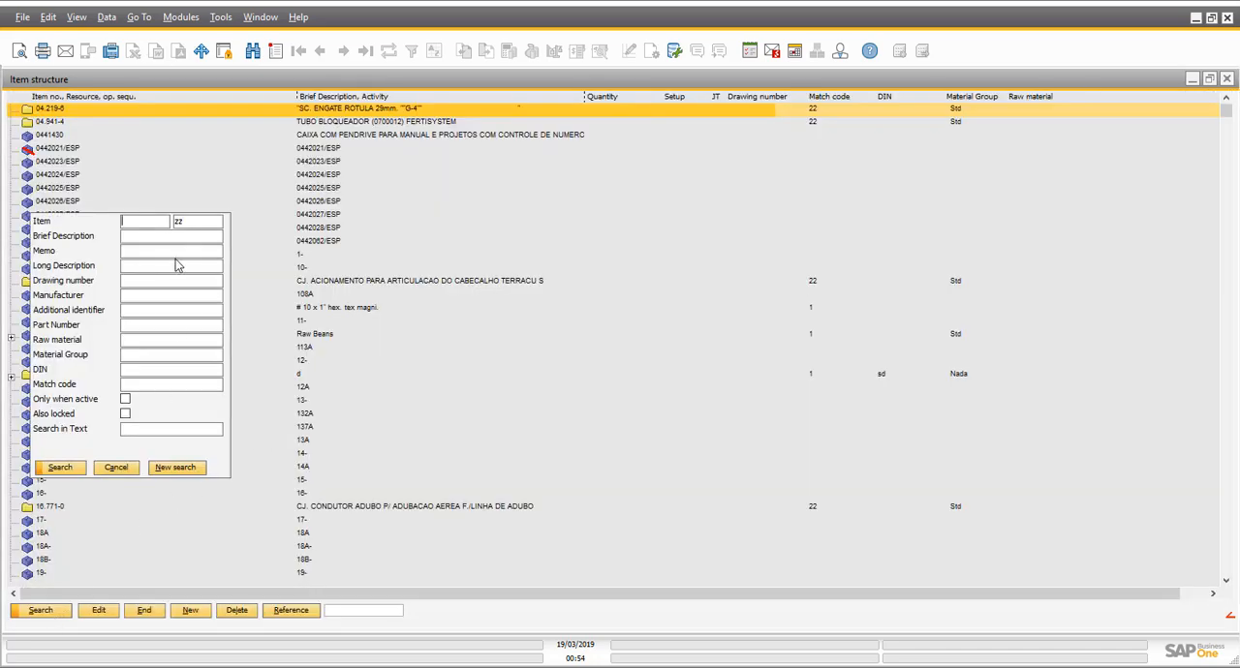
click(153, 386)
click(60, 470)
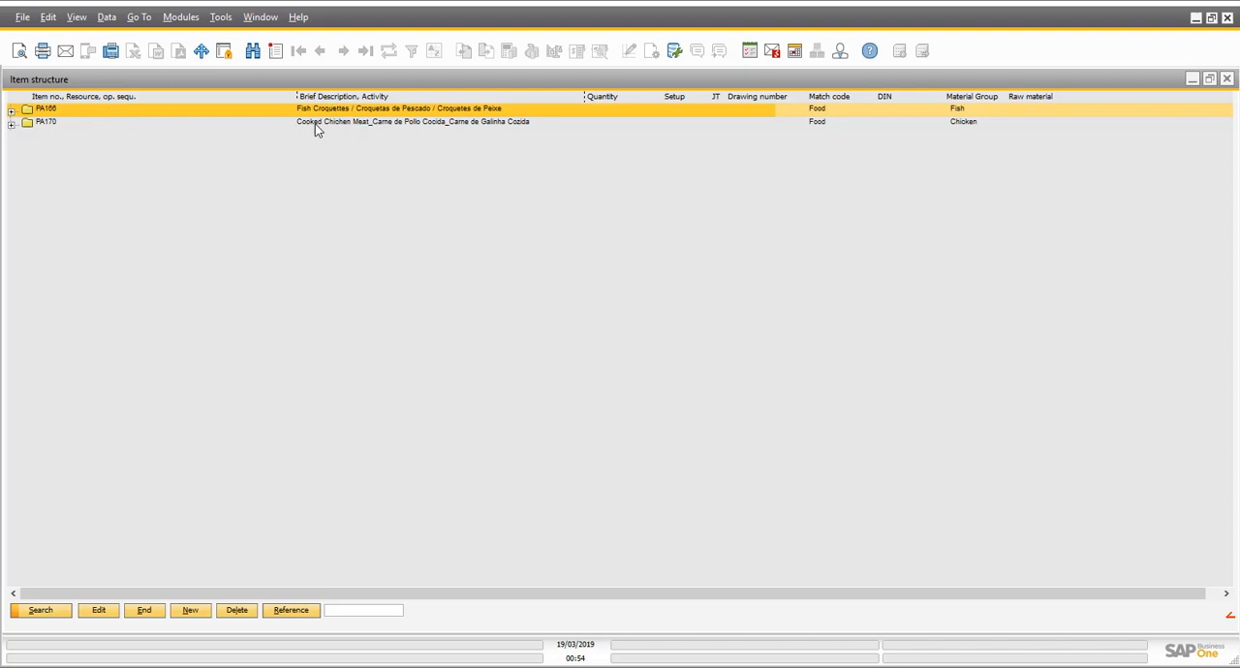
- Expand the structure of fish croquettes item PA166 and open the routing position of its grinding operation
click(12, 111)
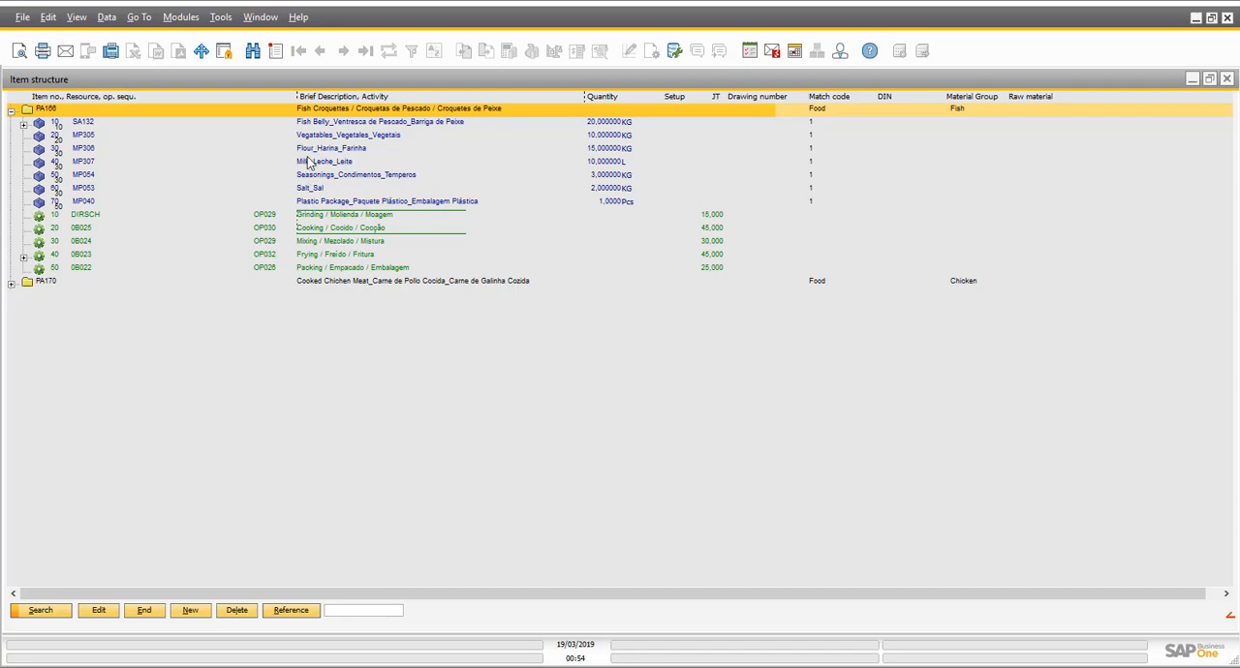
click(312, 126)
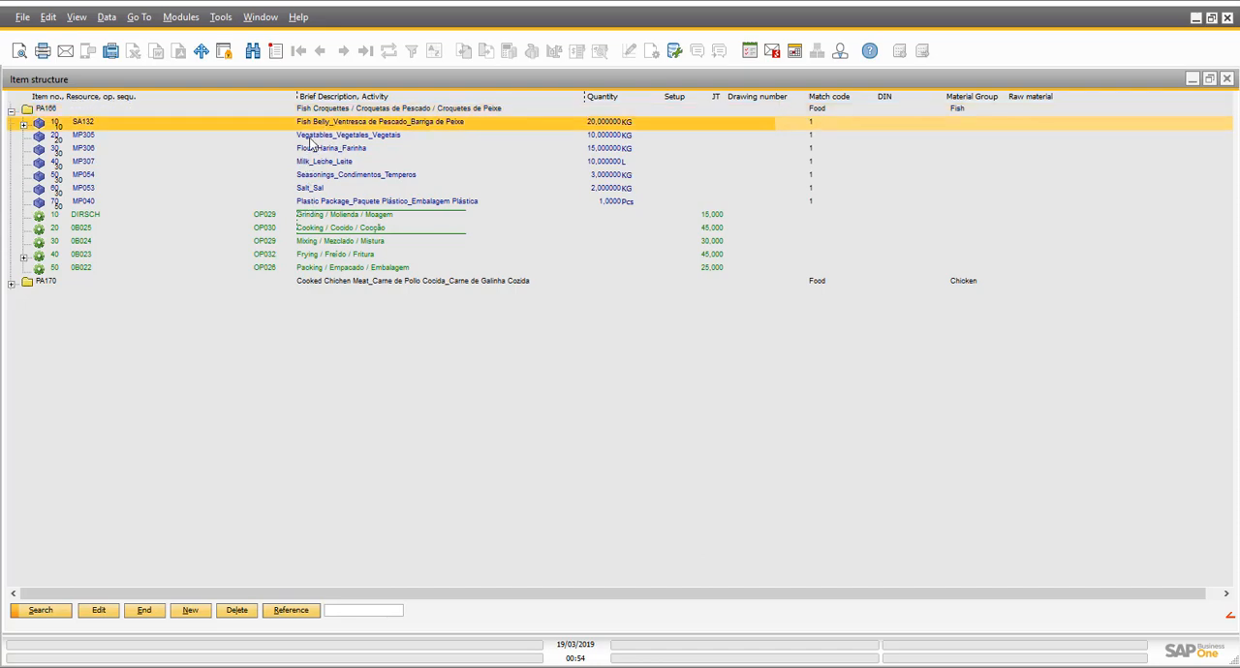
click(319, 217)
double_click(318, 217)
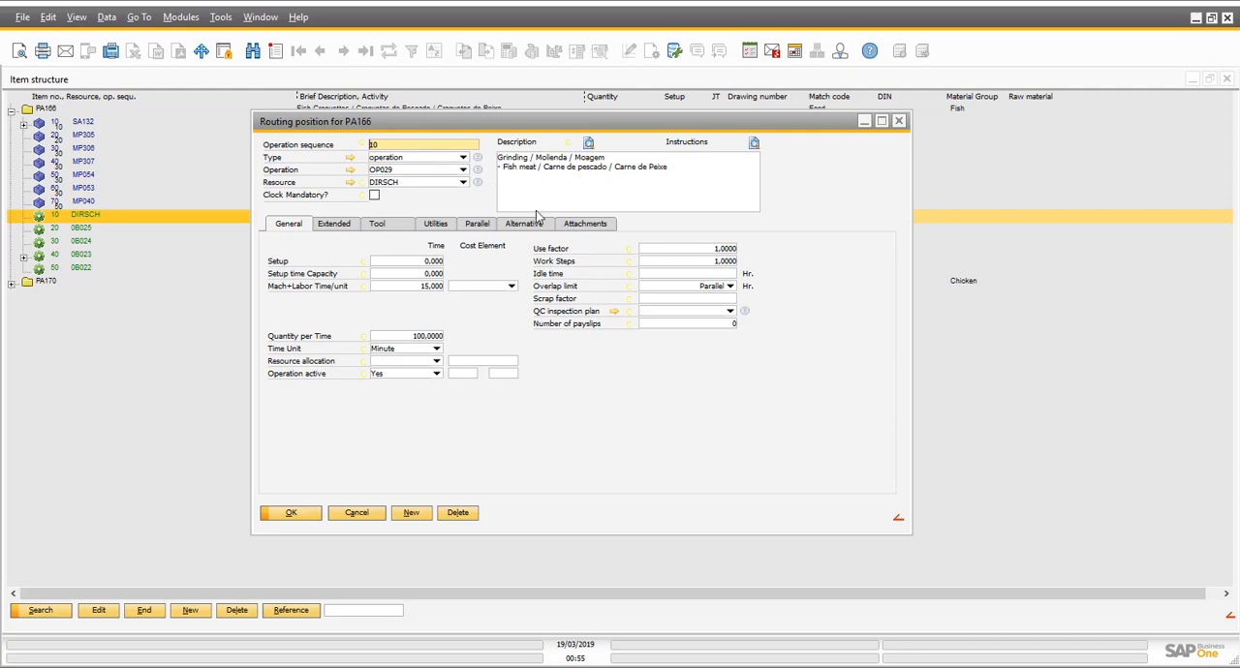
- Keep DIRSCH as the grinding operation's resource after checking the available resources, and open its resource master data
click(464, 183)
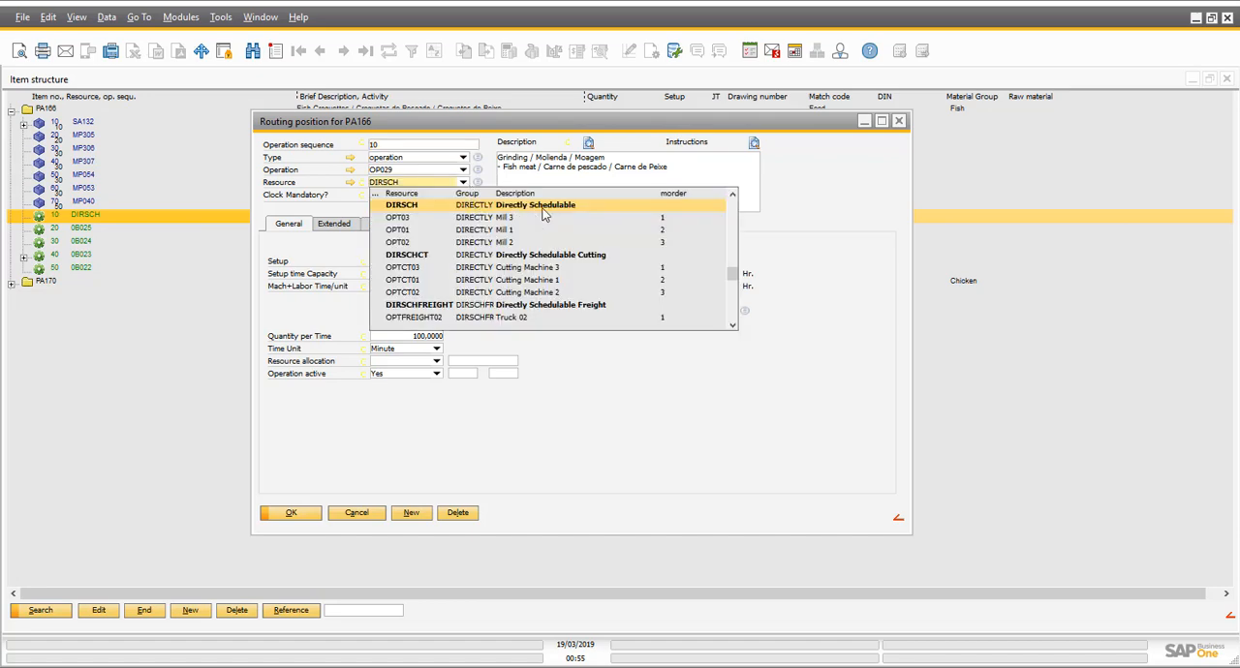
click(609, 206)
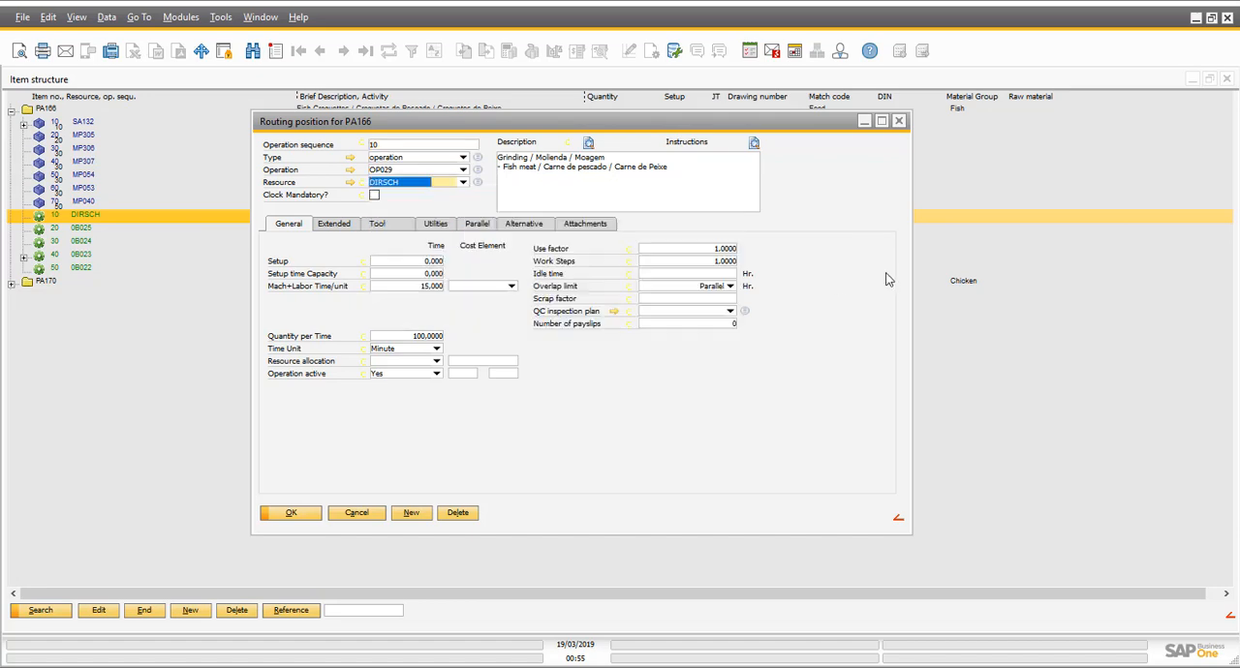
click(351, 183)
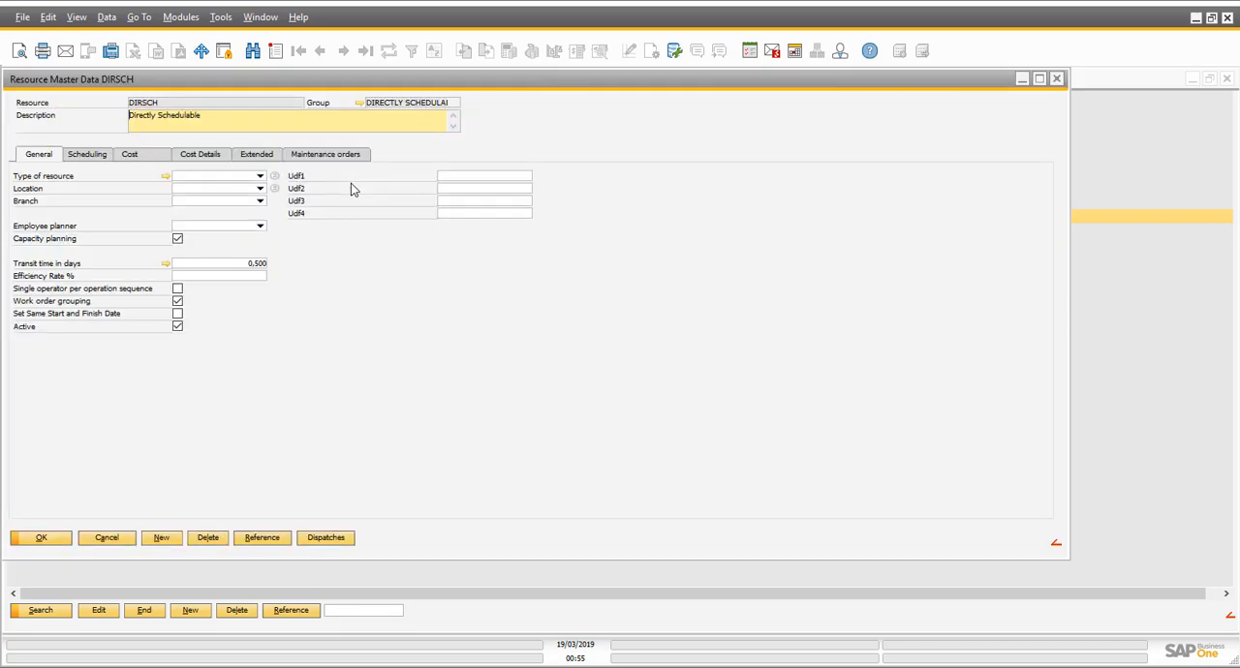
- Open the DIRECTLY SCHEDULABLE resource group and compare the full cost rates of Mill 3, Mill 1 and Mill 2
click(361, 103)
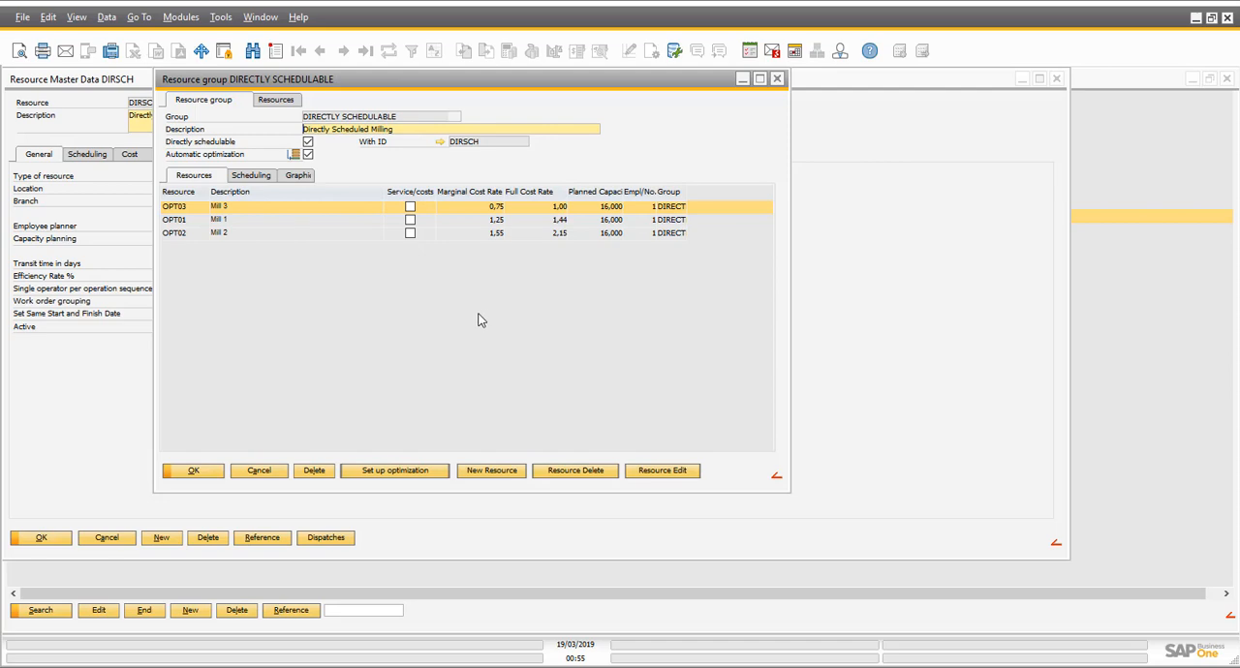
click(566, 222)
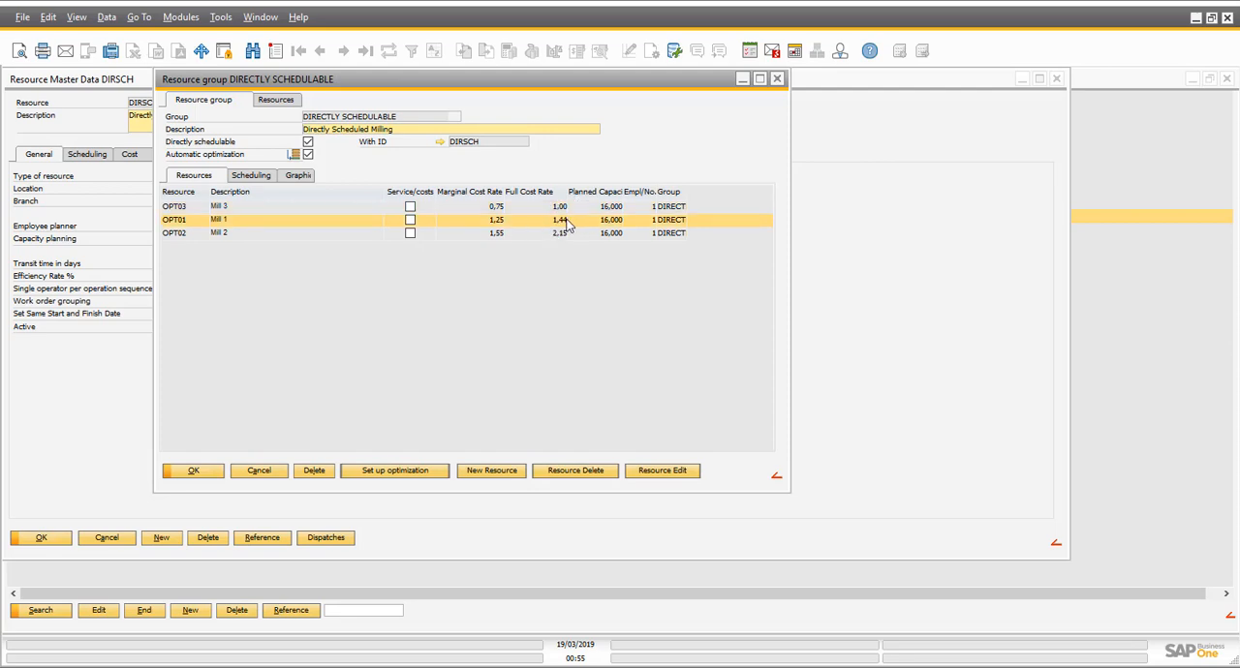
click(560, 233)
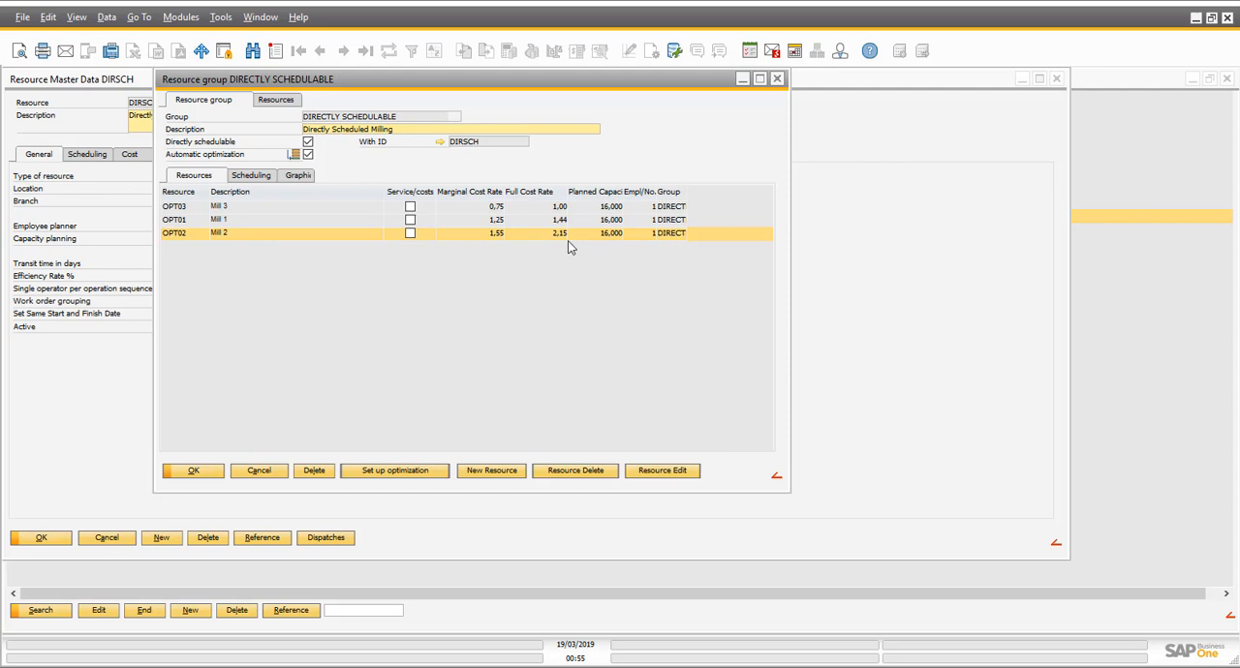
click(561, 207)
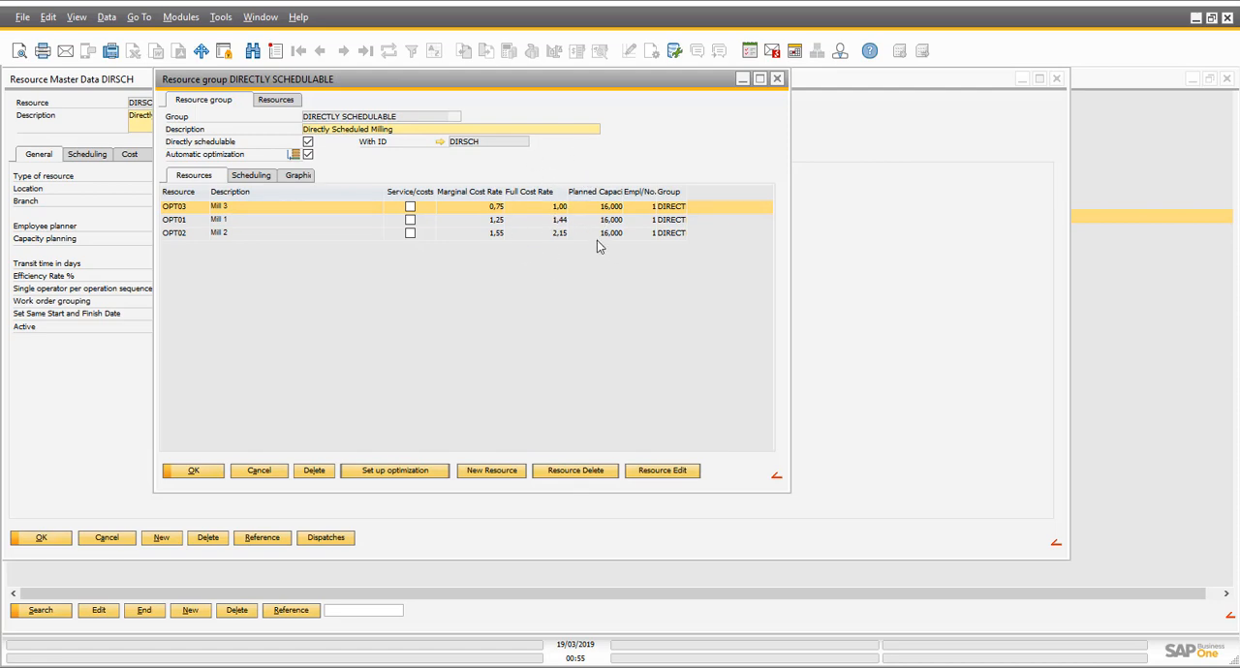
- Check the mills' optimization sequence beside the resource group, and return to the item structure without saving anything
click(293, 157)
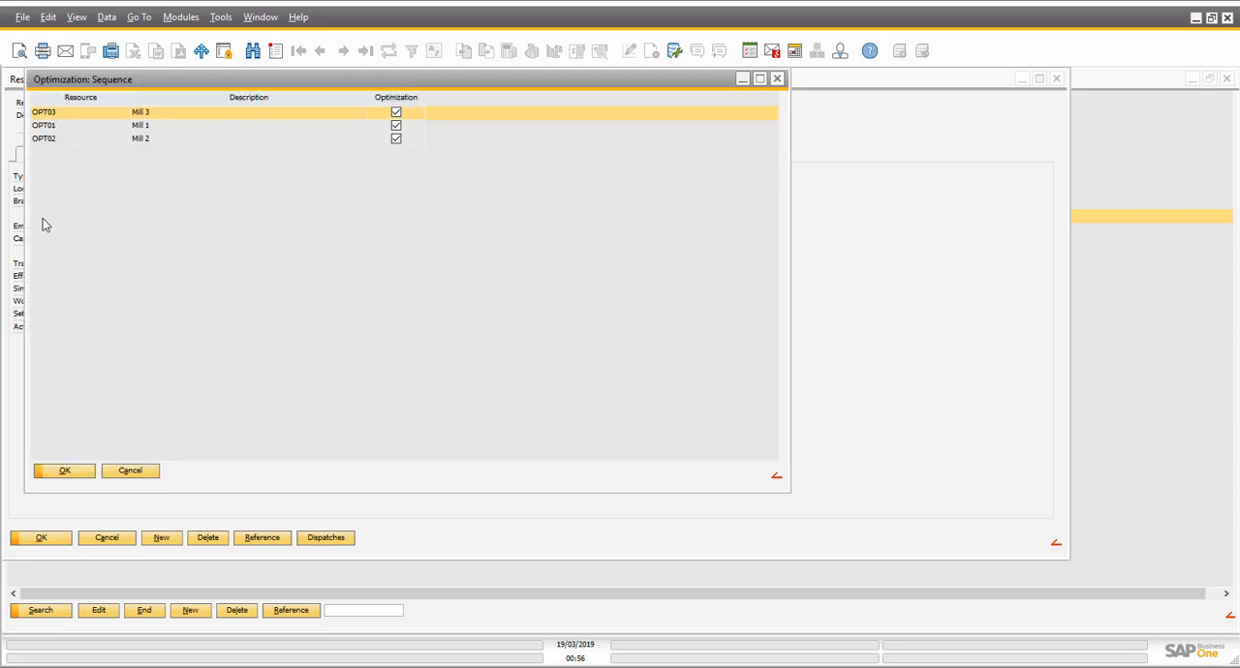
drag(193, 81, 669, 170)
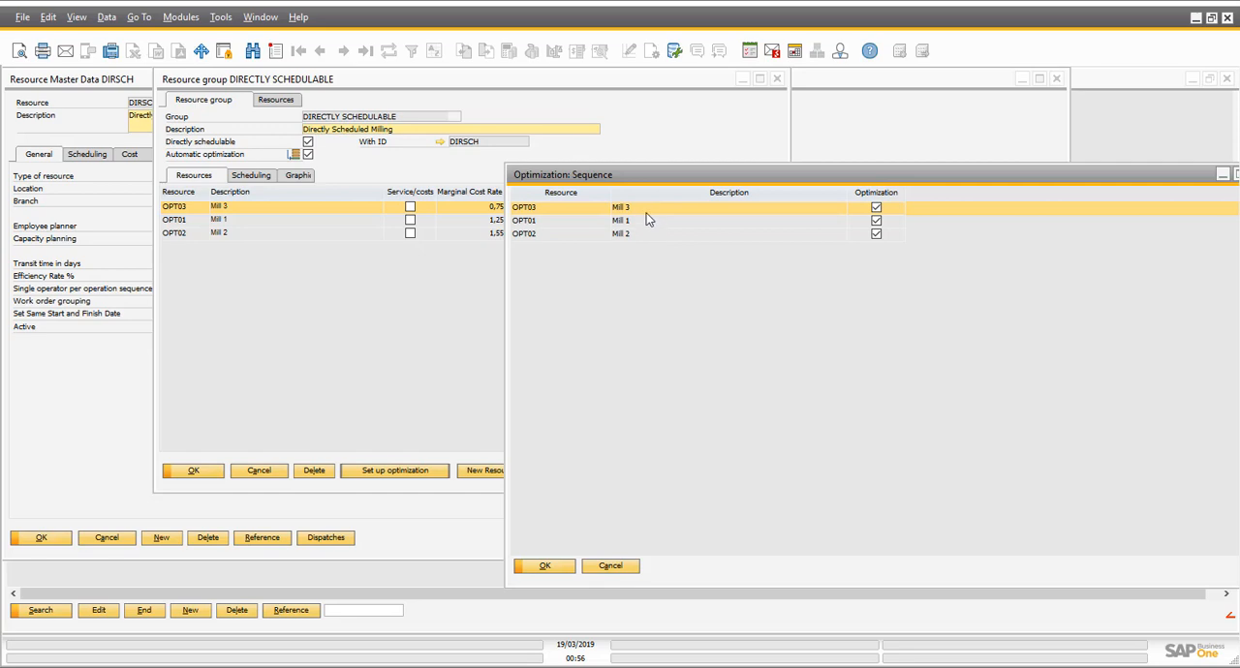
click(610, 566)
click(259, 471)
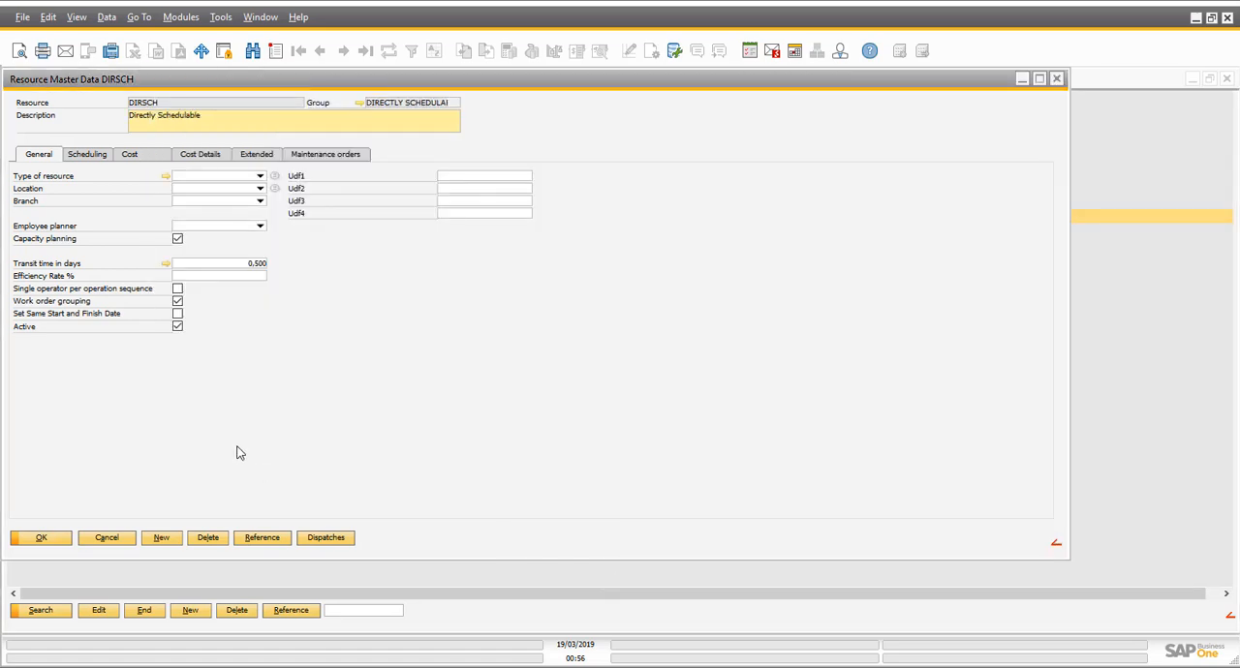
click(106, 539)
click(373, 520)
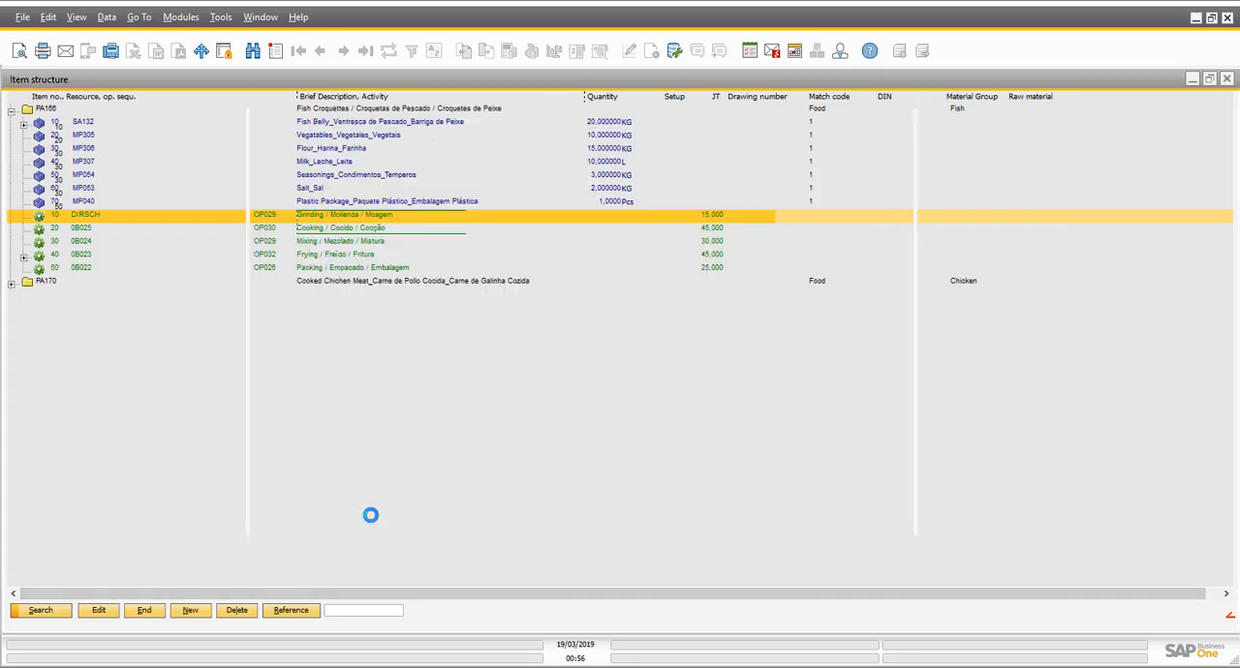
- Examine the routing position of cooking operation 20 alongside the item structure and close it without saving
key(Down)
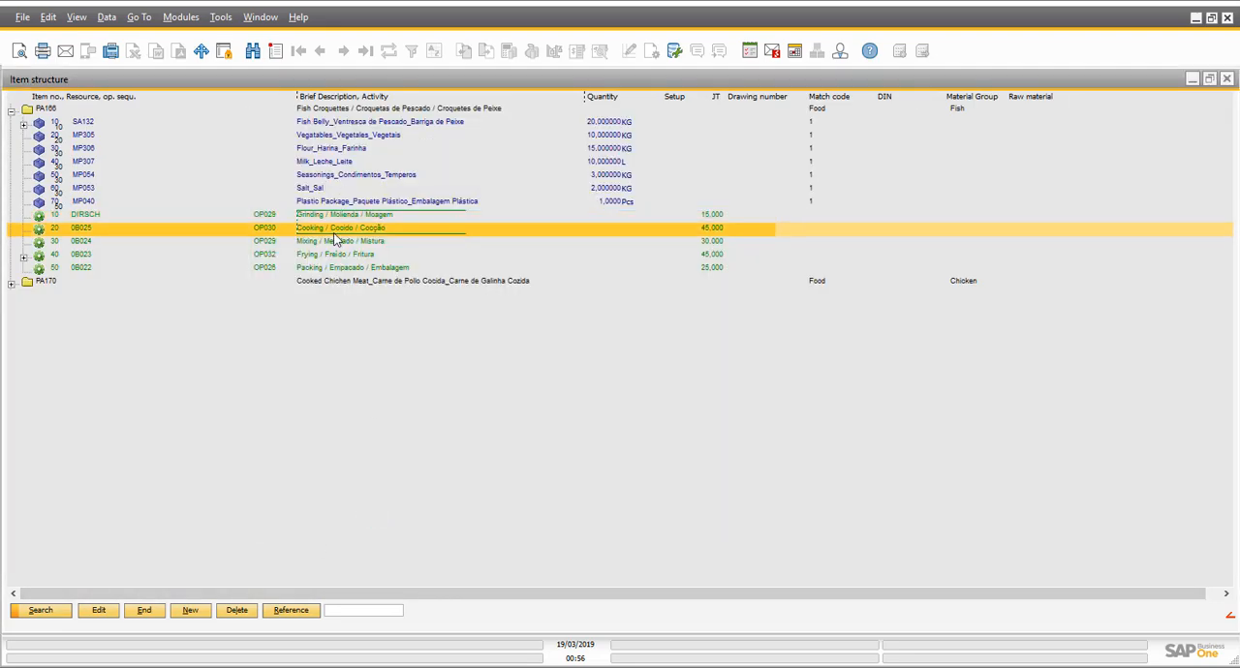
key(Return)
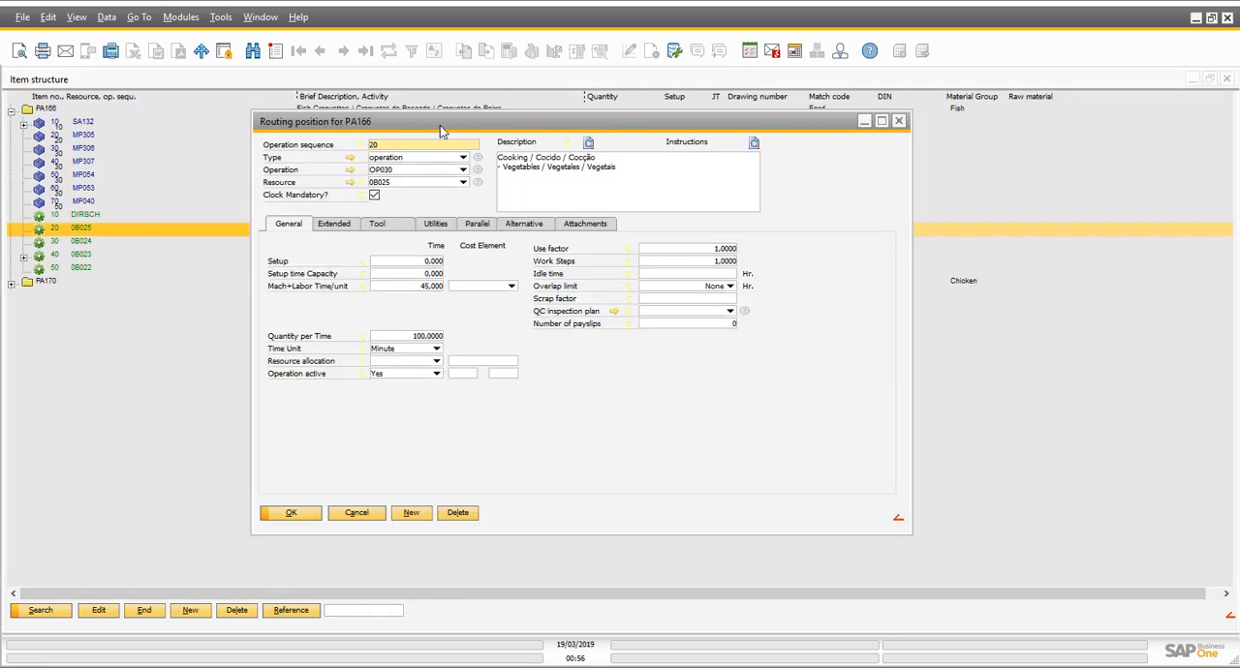
drag(439, 125, 845, 118)
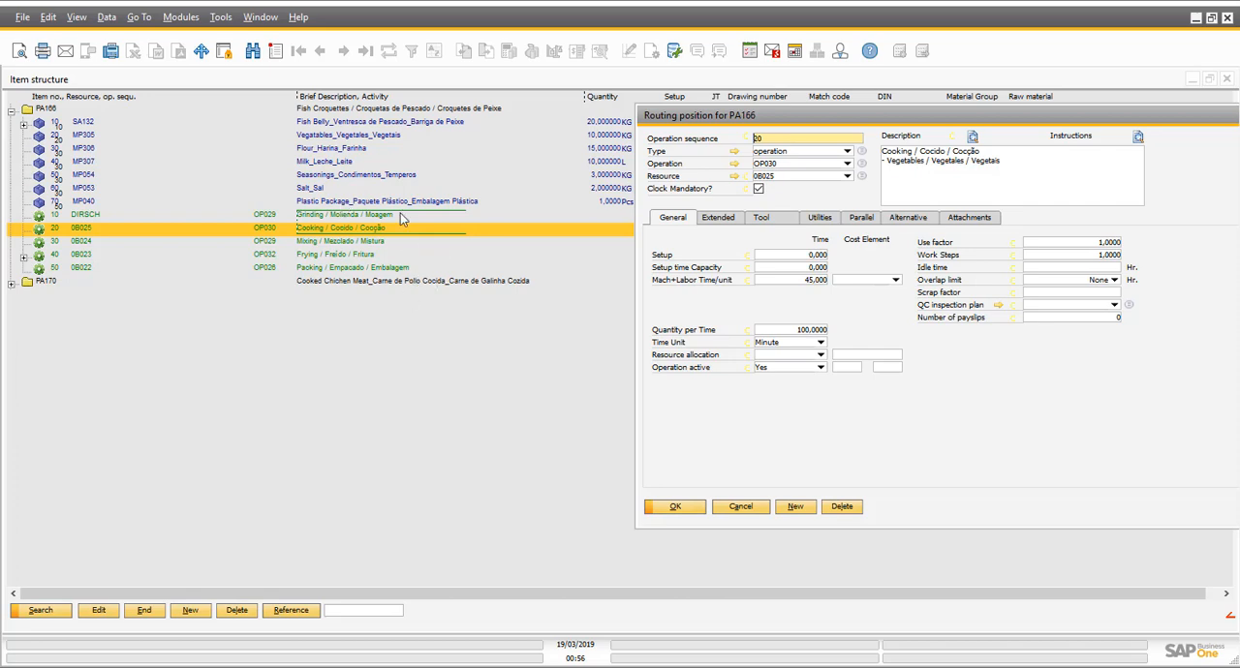
drag(776, 114, 946, 134)
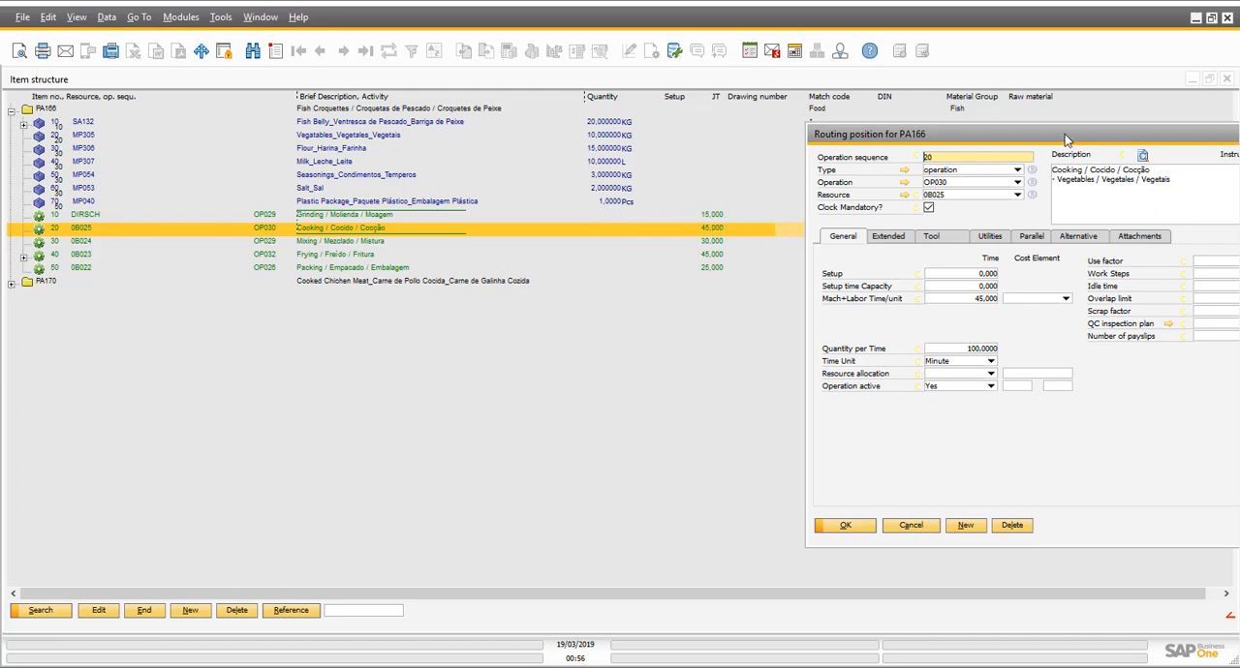
drag(1066, 141, 581, 144)
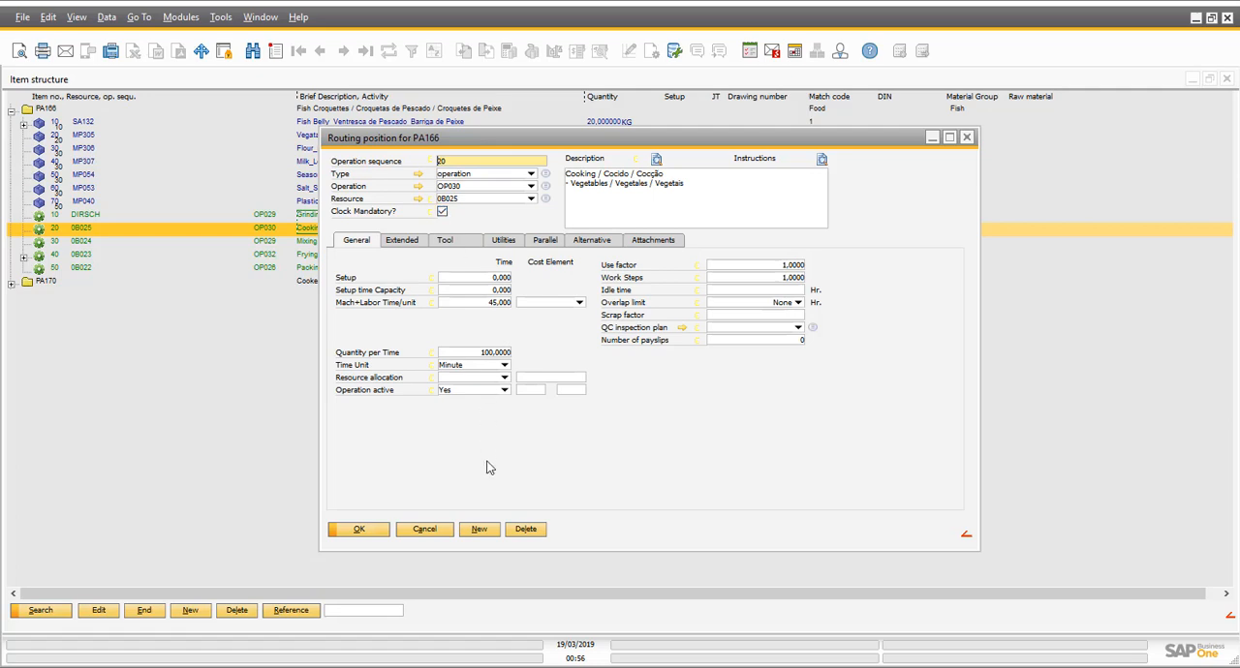
click(438, 529)
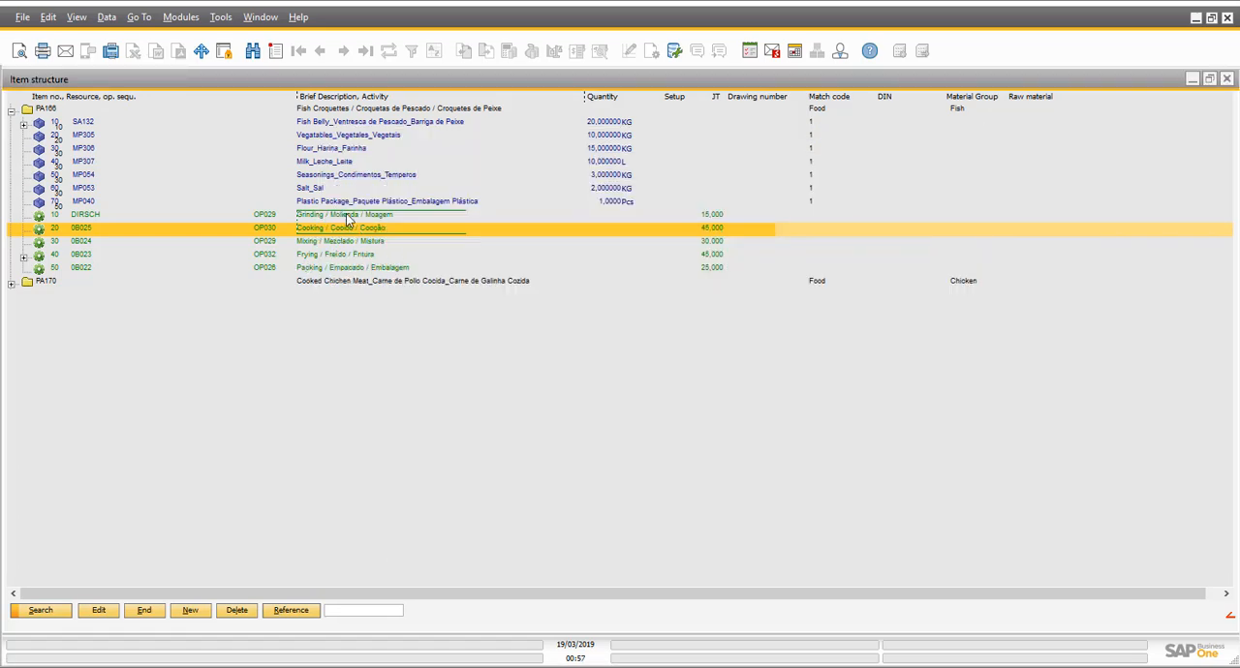
- Review the mixing and frying operations of PA166, expanding frying operation 40 to examine its OPTSHIFT1 employee resource
click(331, 242)
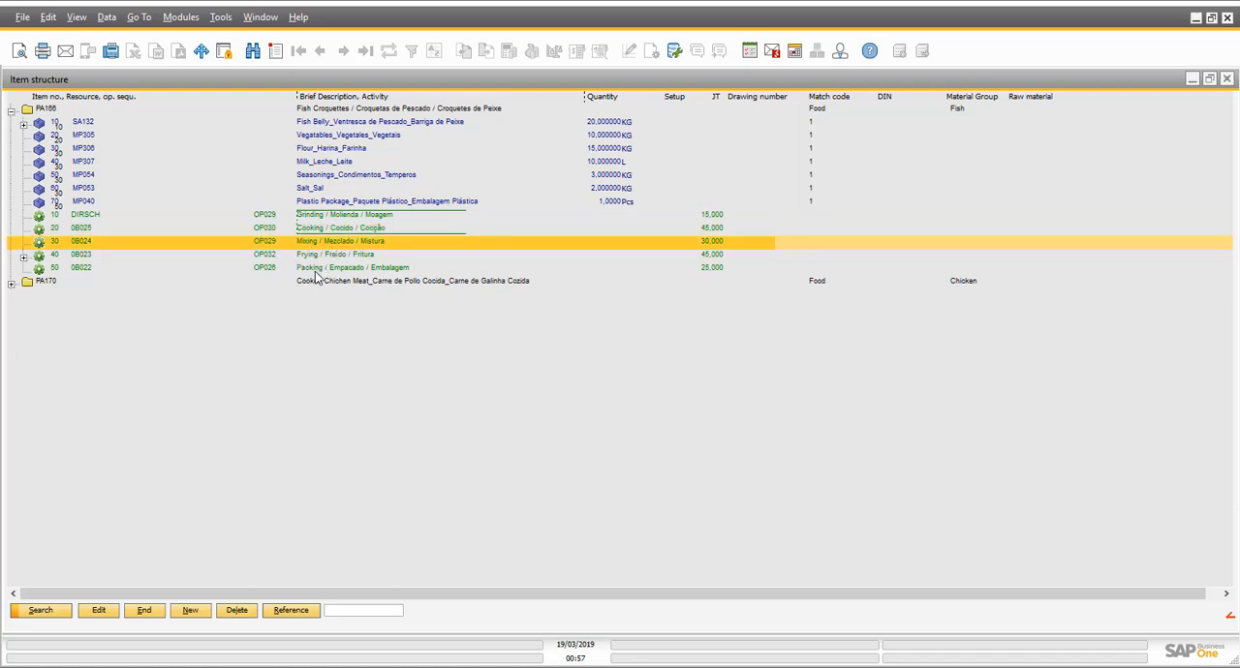
click(320, 256)
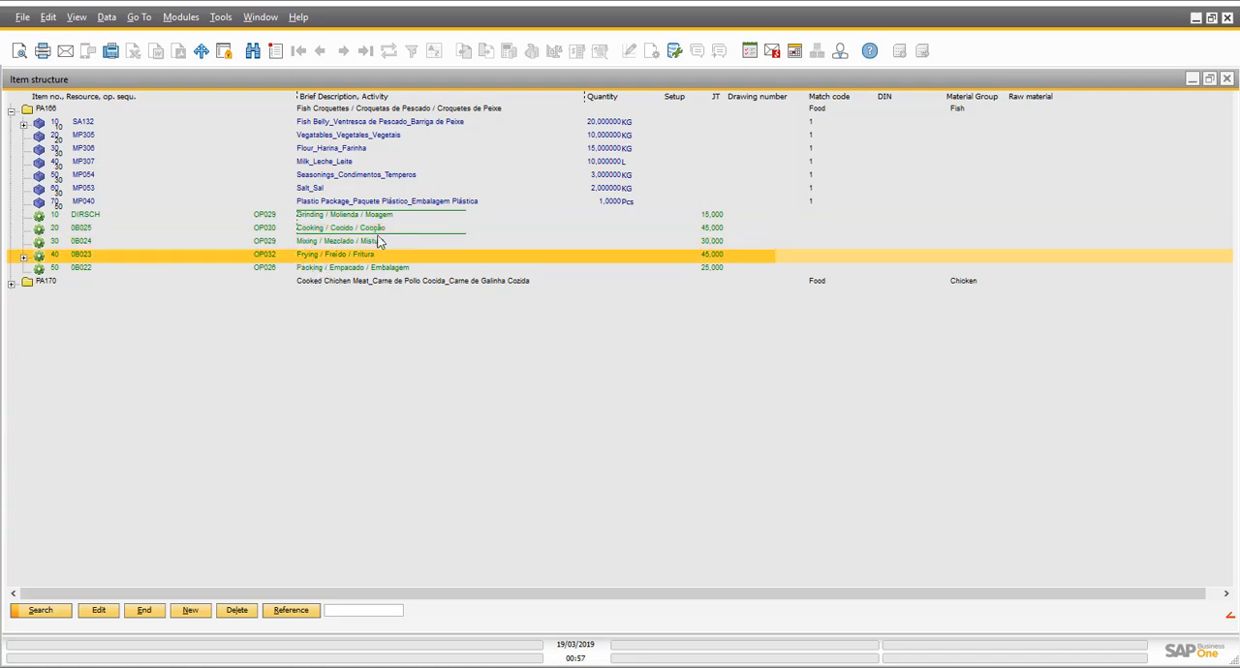
click(25, 258)
click(326, 271)
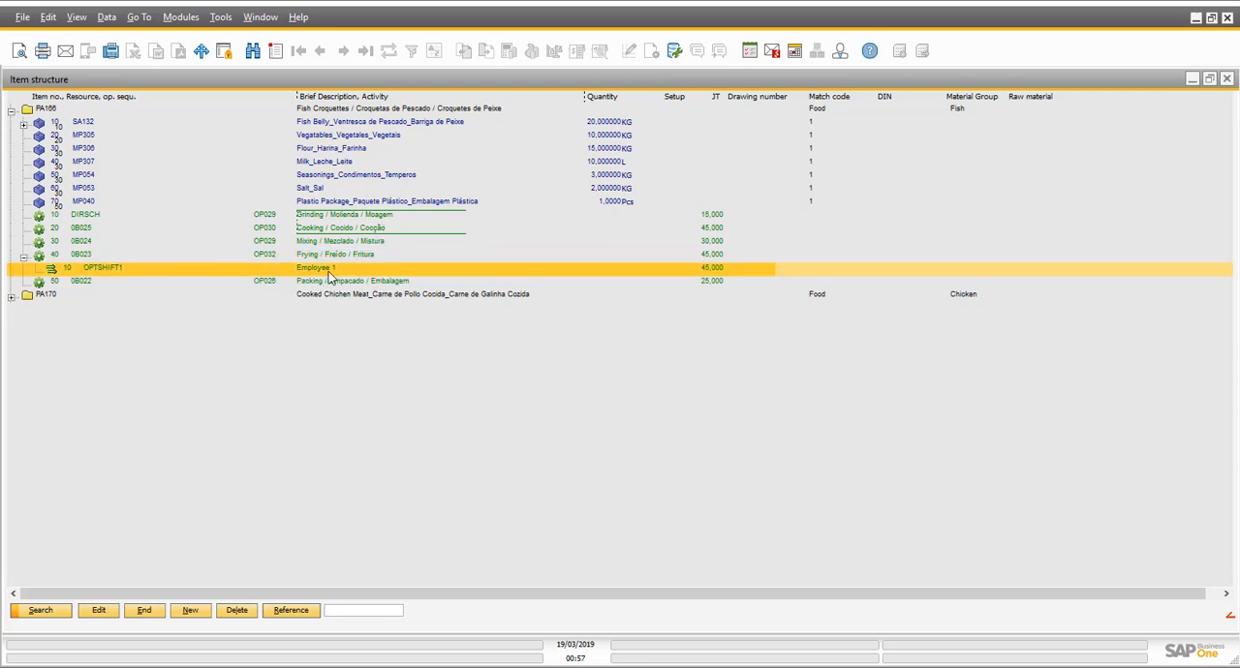
click(360, 256)
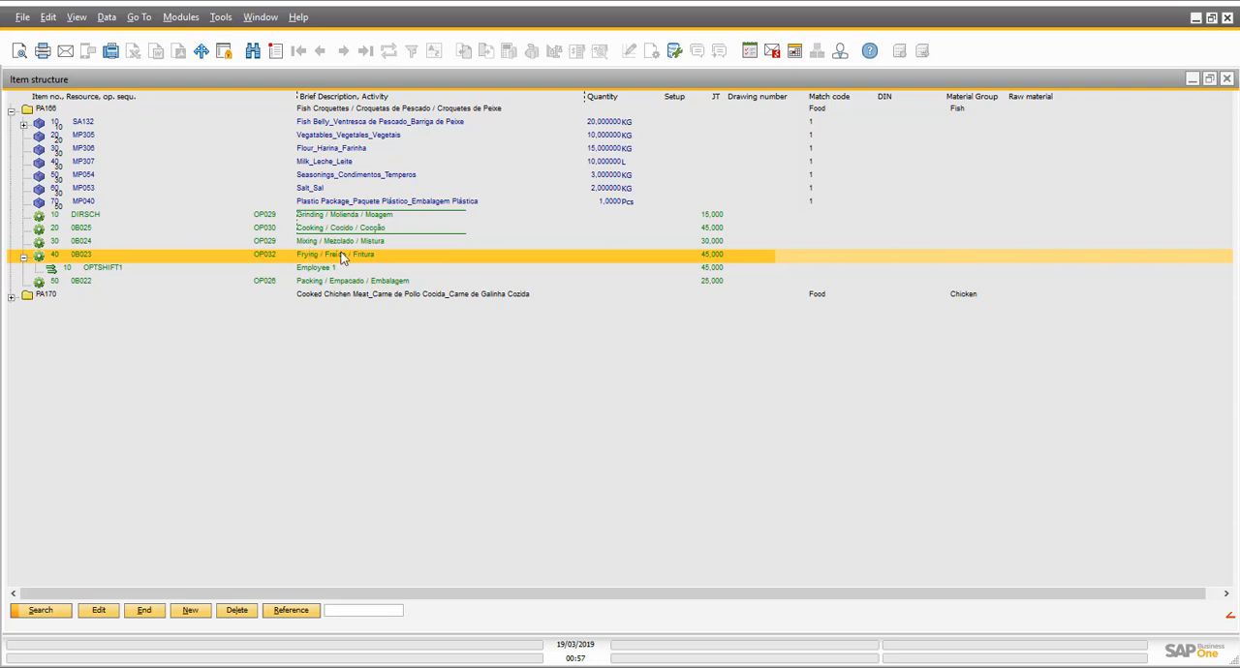
click(310, 271)
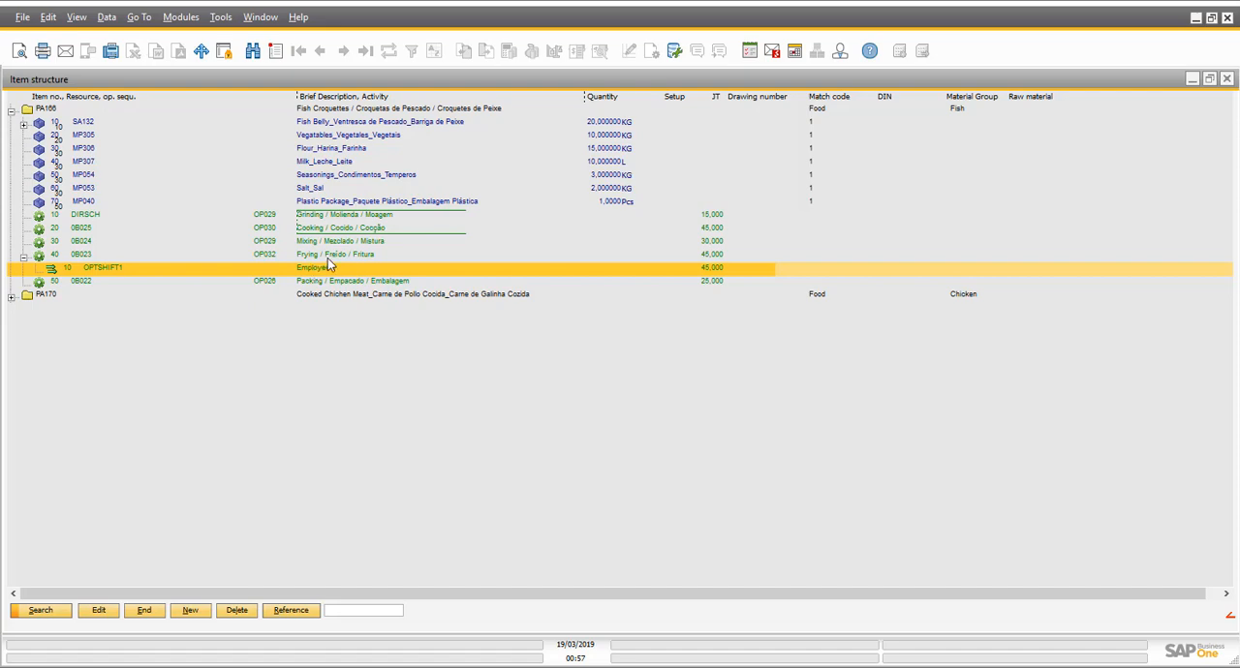
- Examine the sampling interval and measurement positions of frying operation 40's QC inspection plan, and return to the item structure without saving
click(327, 259)
double_click(328, 256)
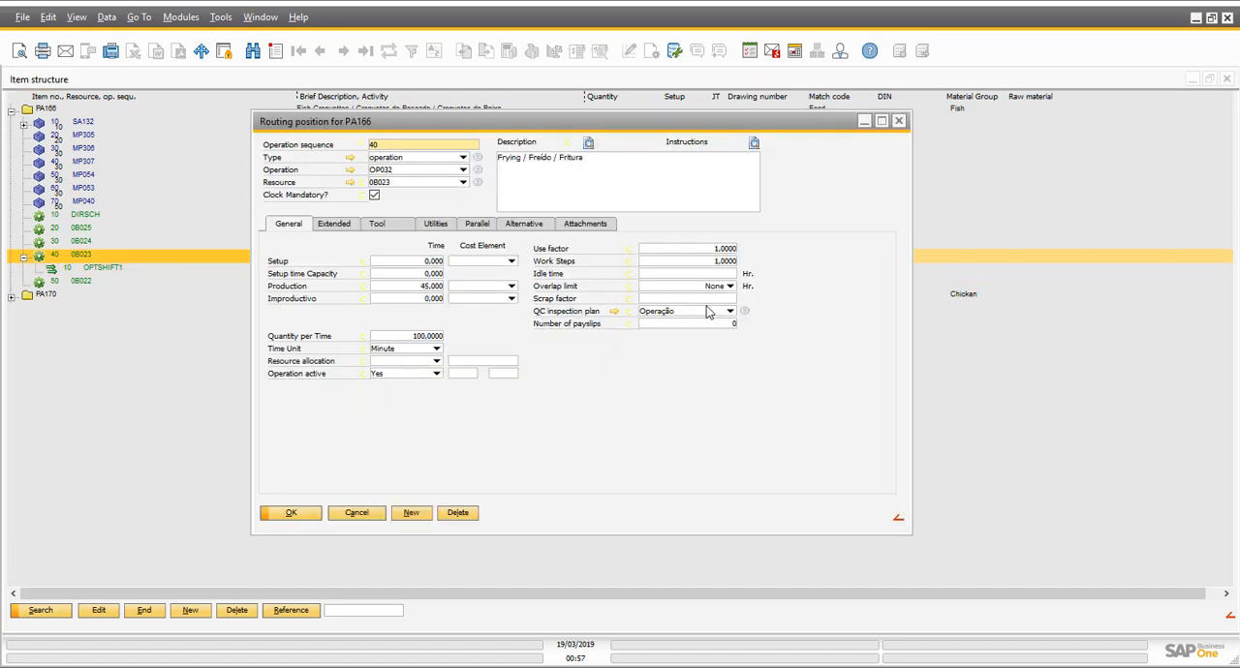
click(614, 313)
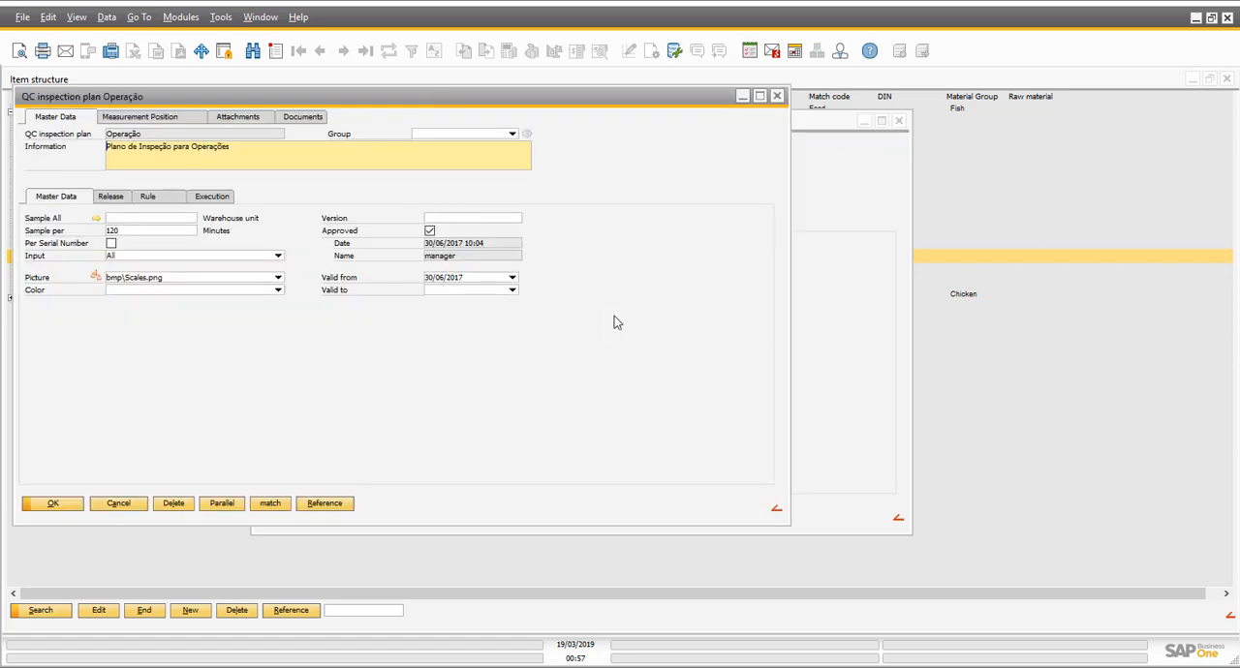
click(124, 233)
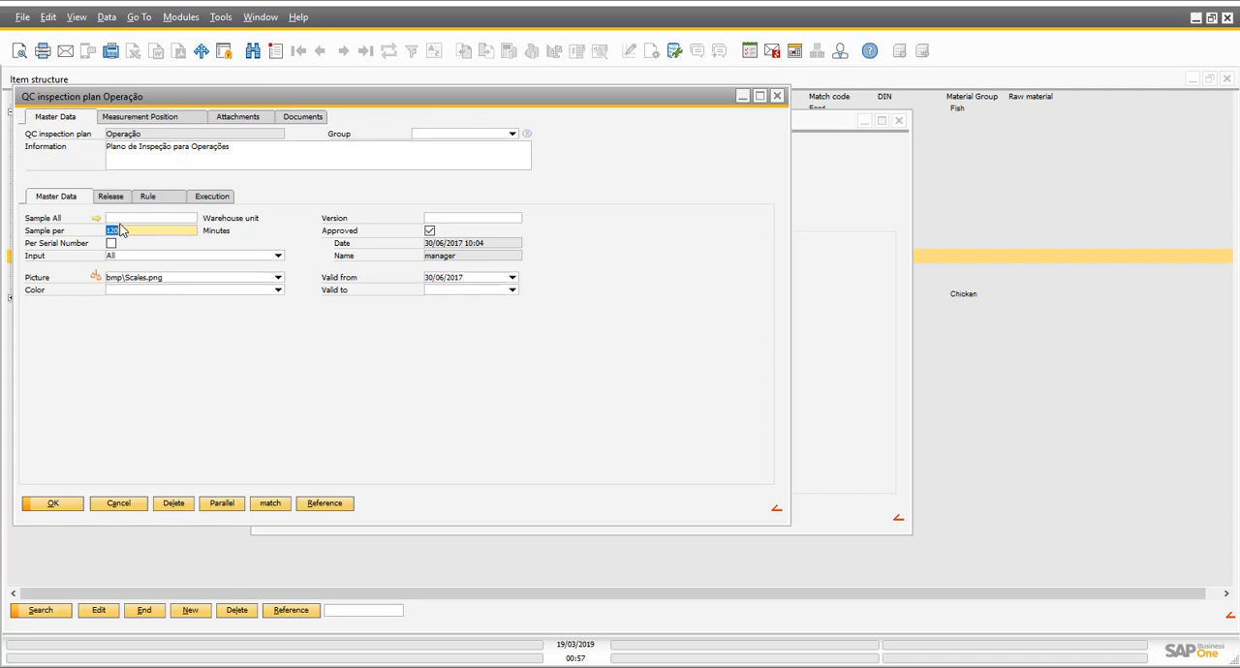
click(164, 118)
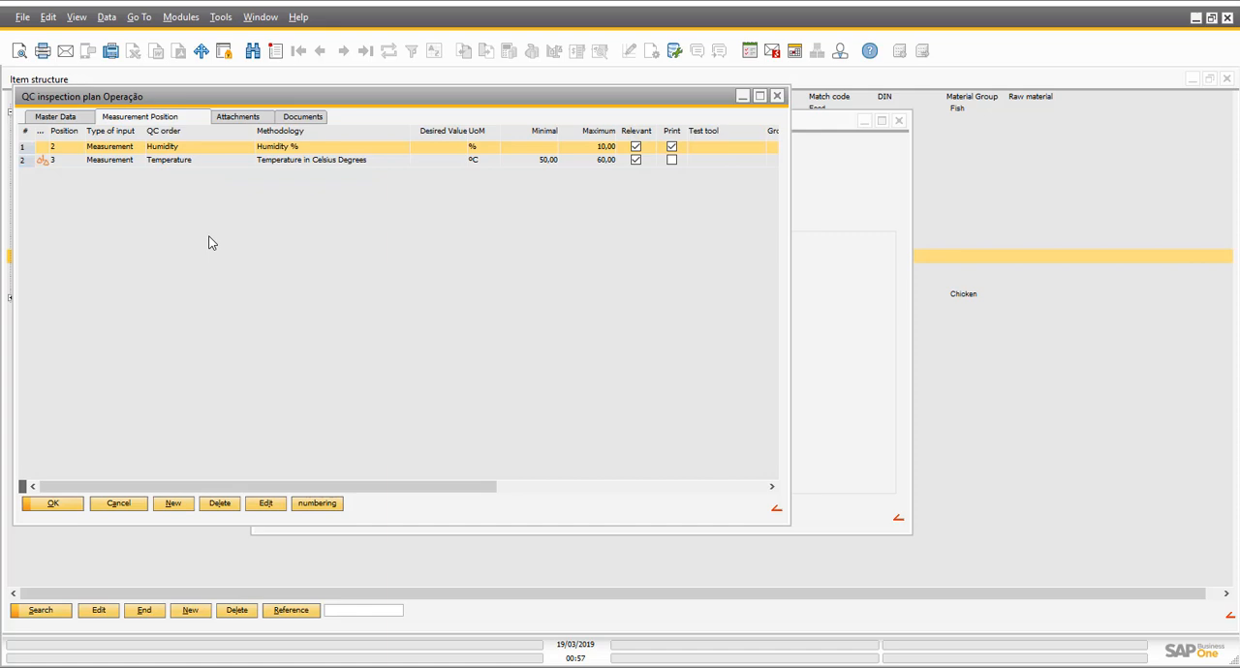
click(119, 503)
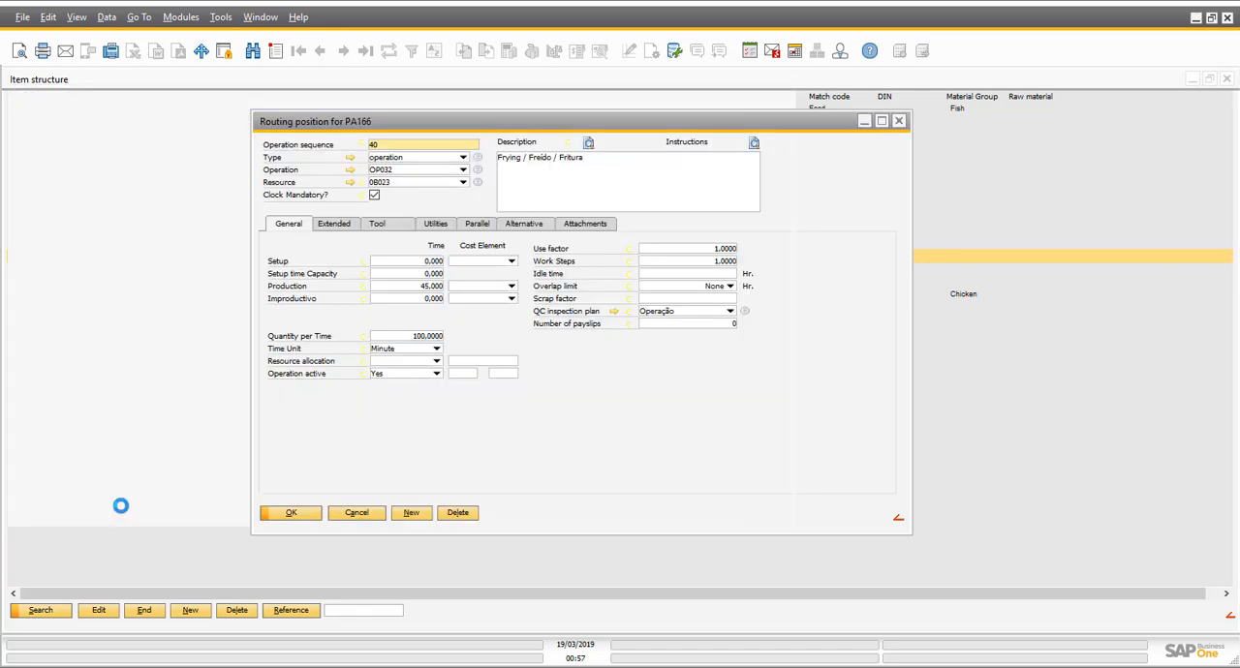
click(358, 515)
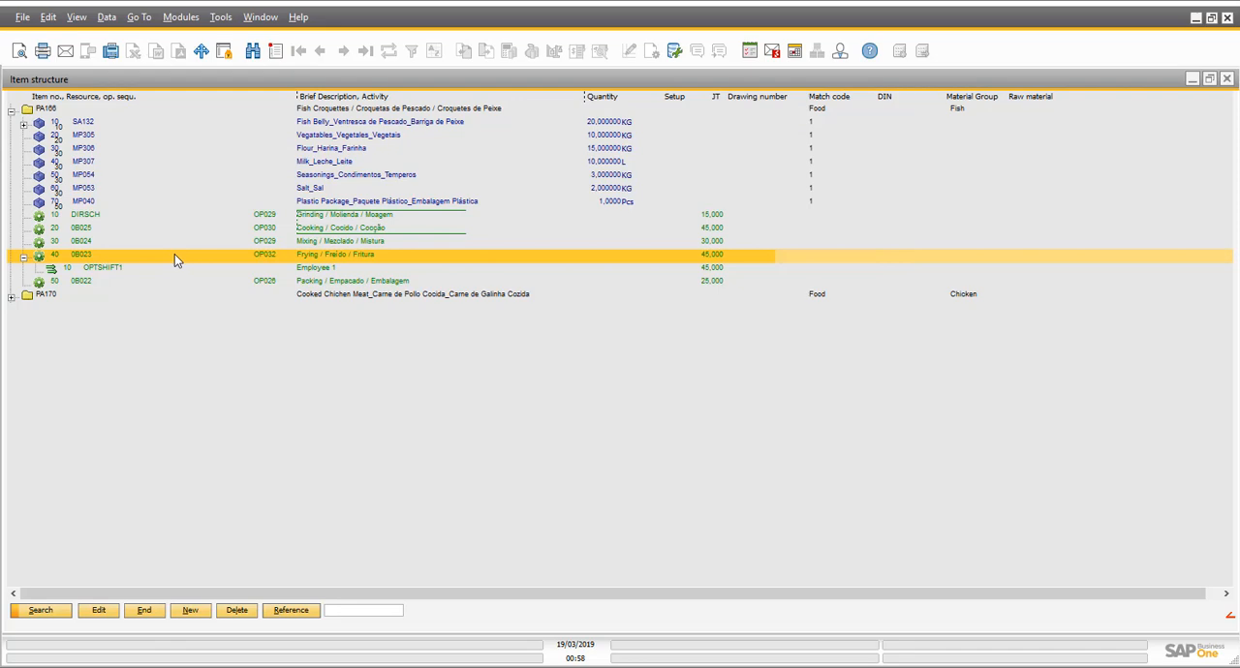
- Collapse frying operation 40 and item PA166, and expand item PA170 to show its materials and operations
click(14, 258)
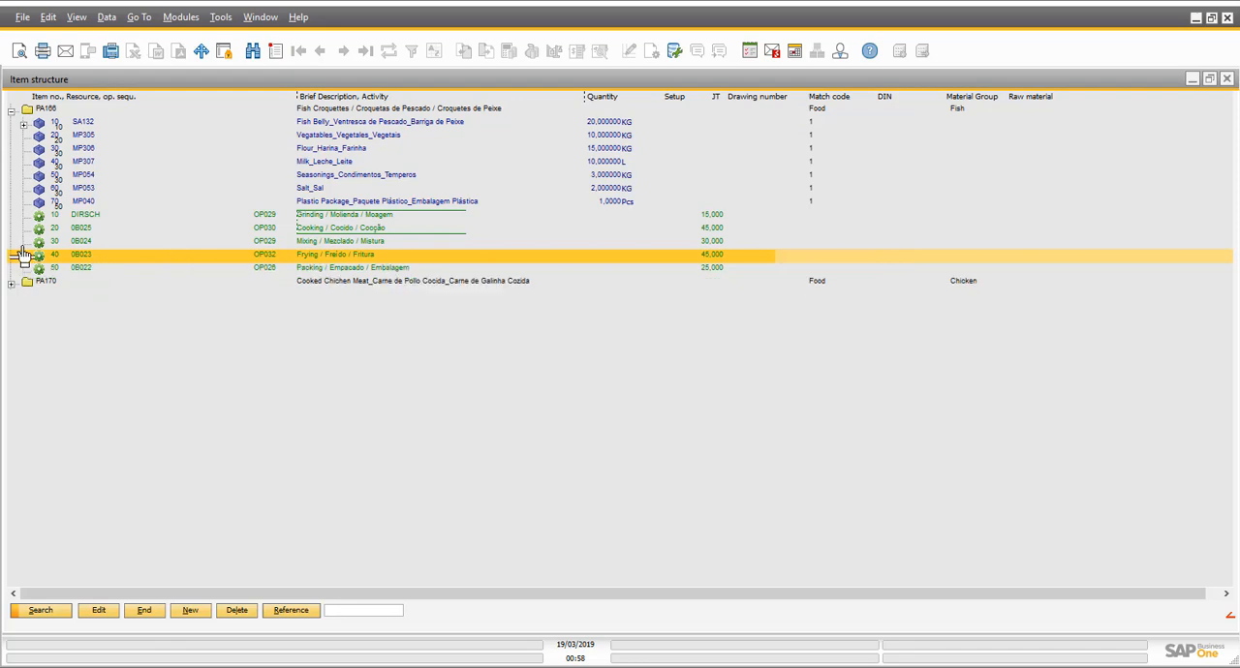
click(11, 112)
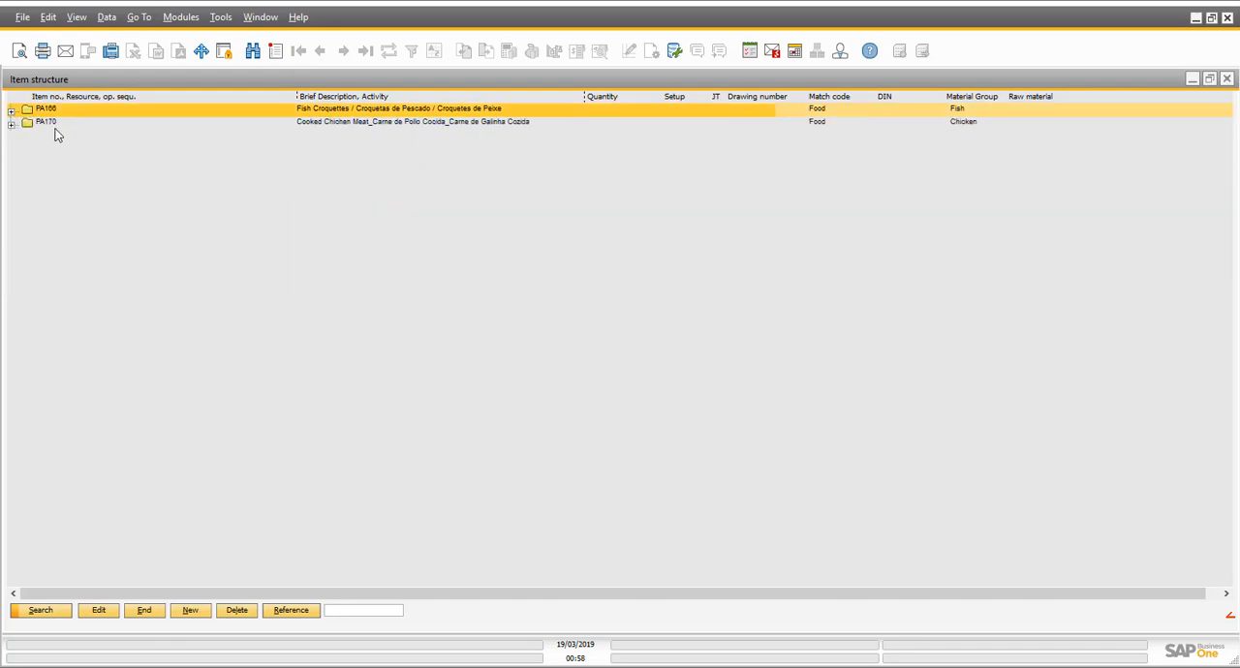
click(55, 126)
click(12, 123)
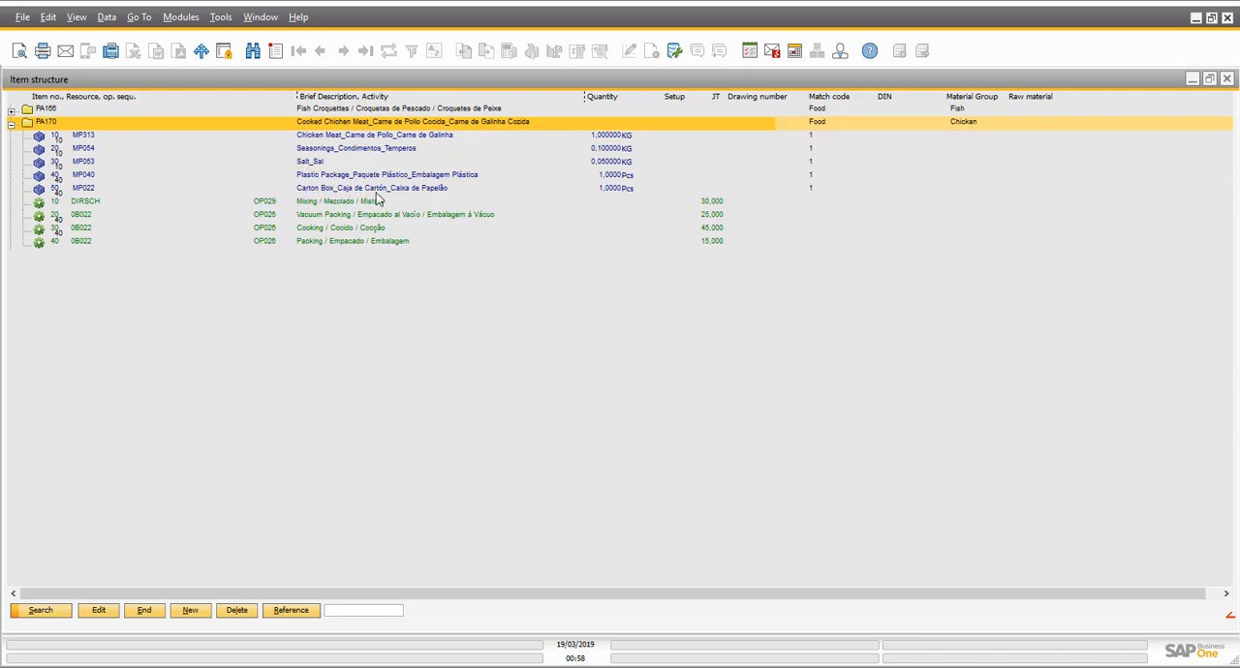
- Review the mixing, vacuum packing, cooking and packing operations of PA170
click(324, 202)
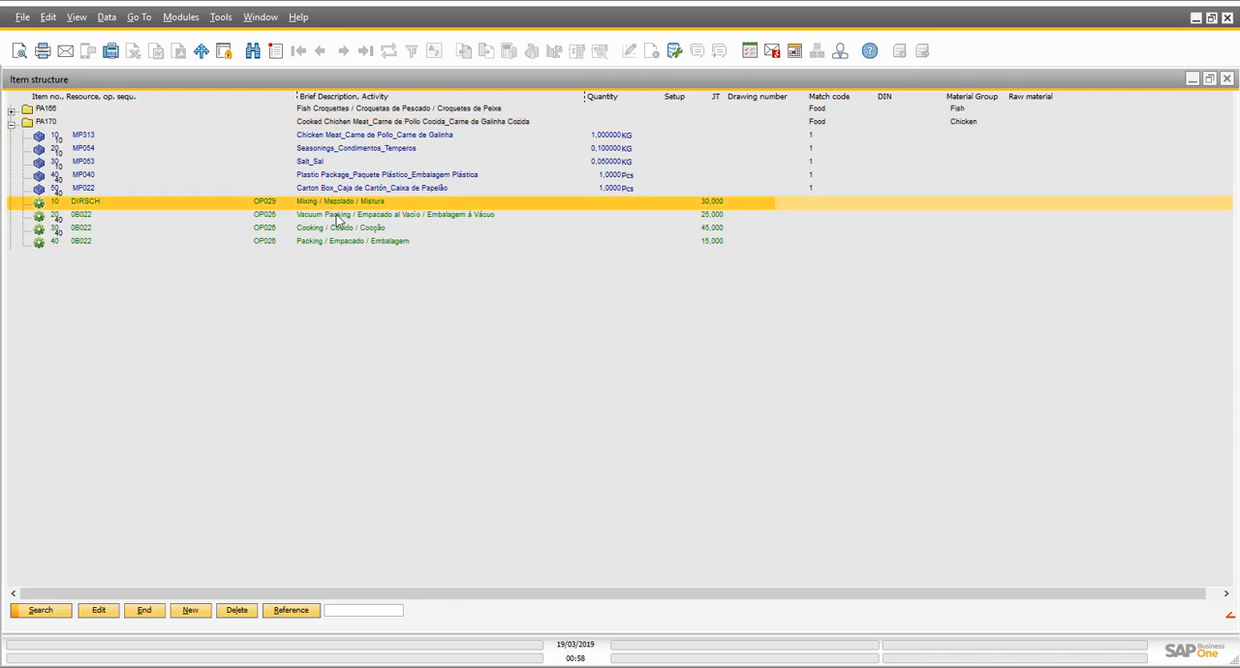
click(338, 218)
click(338, 230)
click(290, 243)
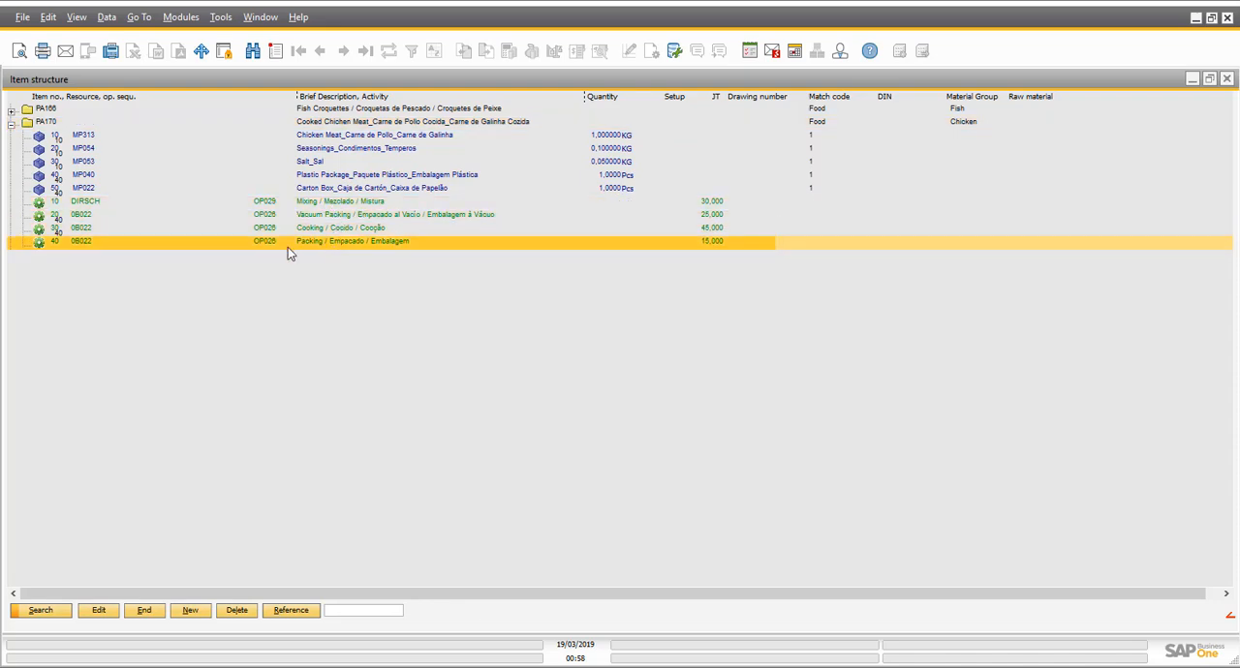
- Inspect the DIRECTLY SCHEDULABLE resource group through the DIRSCH resource of PA170's mixing operation 10, and return to the item structure without saving
click(338, 204)
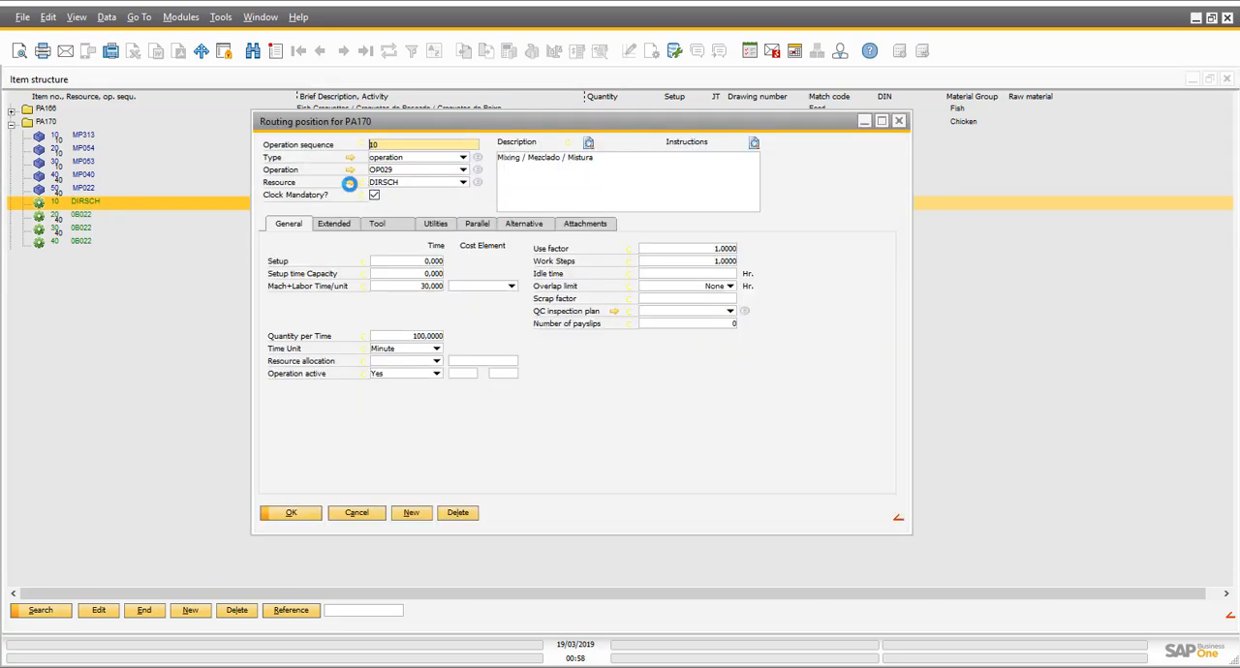
click(349, 182)
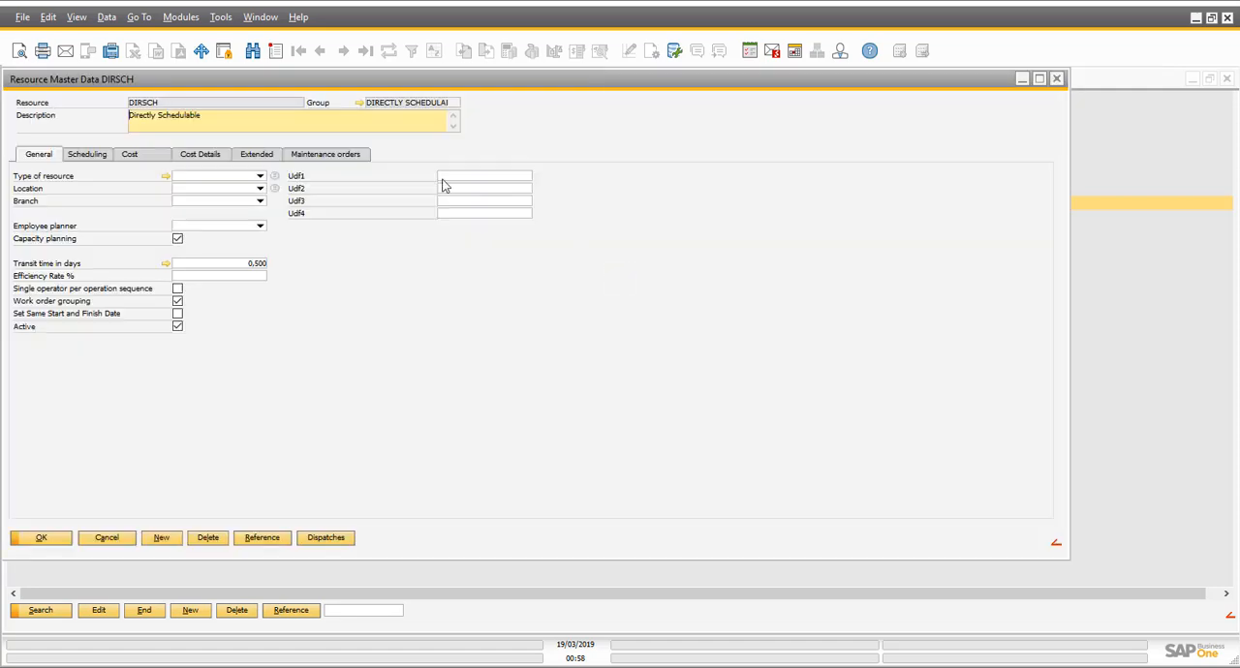
click(359, 102)
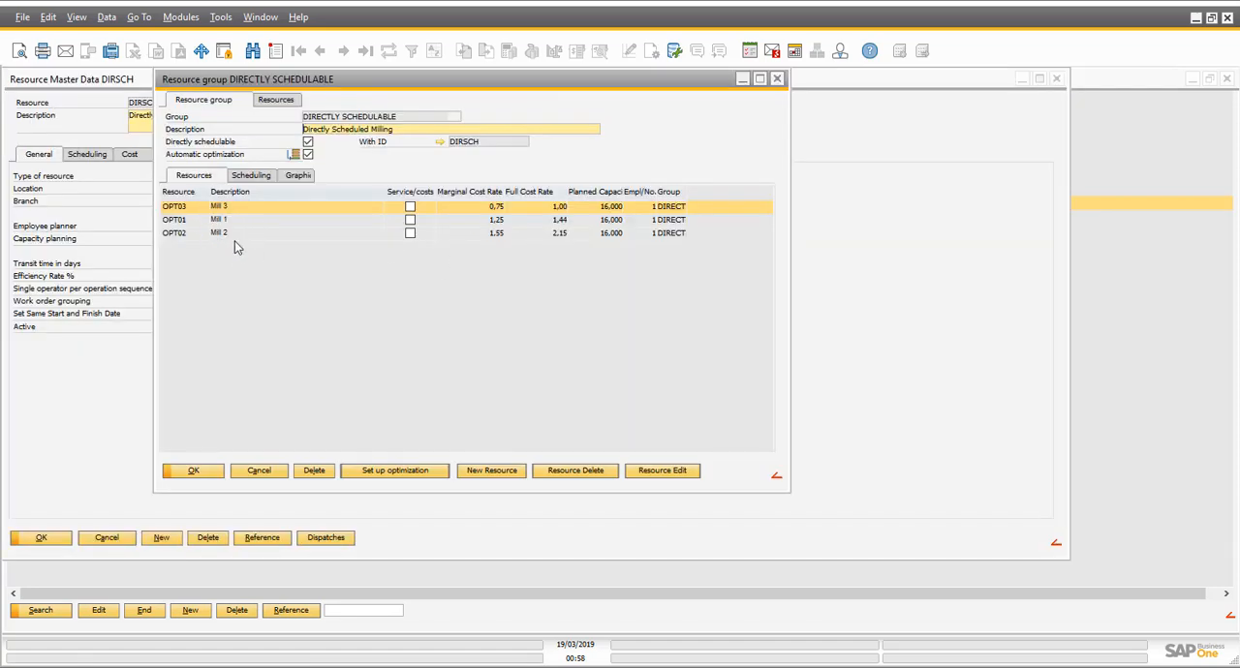
click(267, 472)
click(110, 539)
click(372, 514)
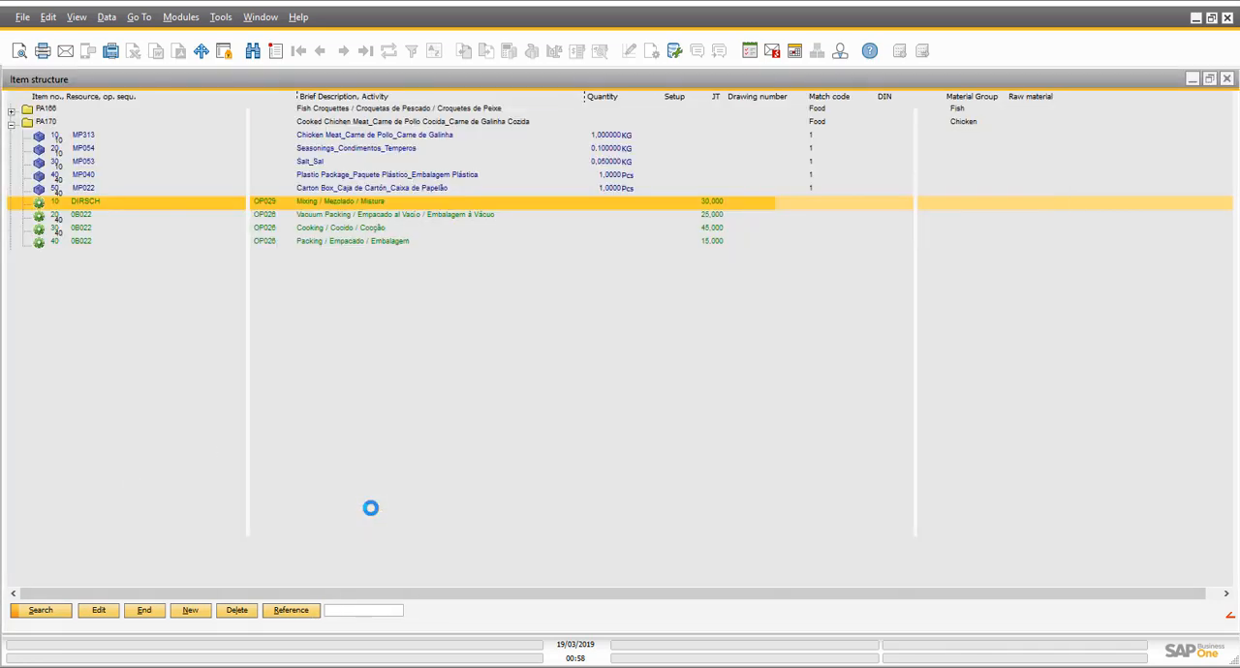
- Compare the sequence numbers and resources of PA170's operations 20, 30 and 40 for vacuum packing, cooking and packing
click(323, 219)
click(338, 244)
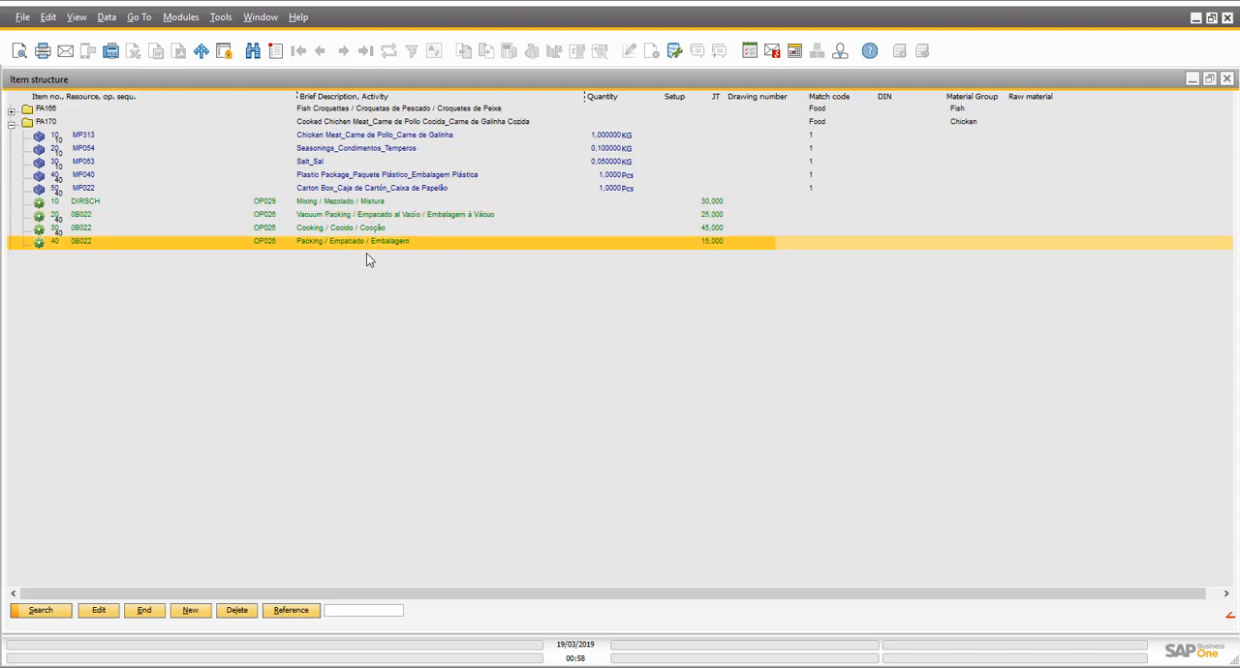
click(70, 215)
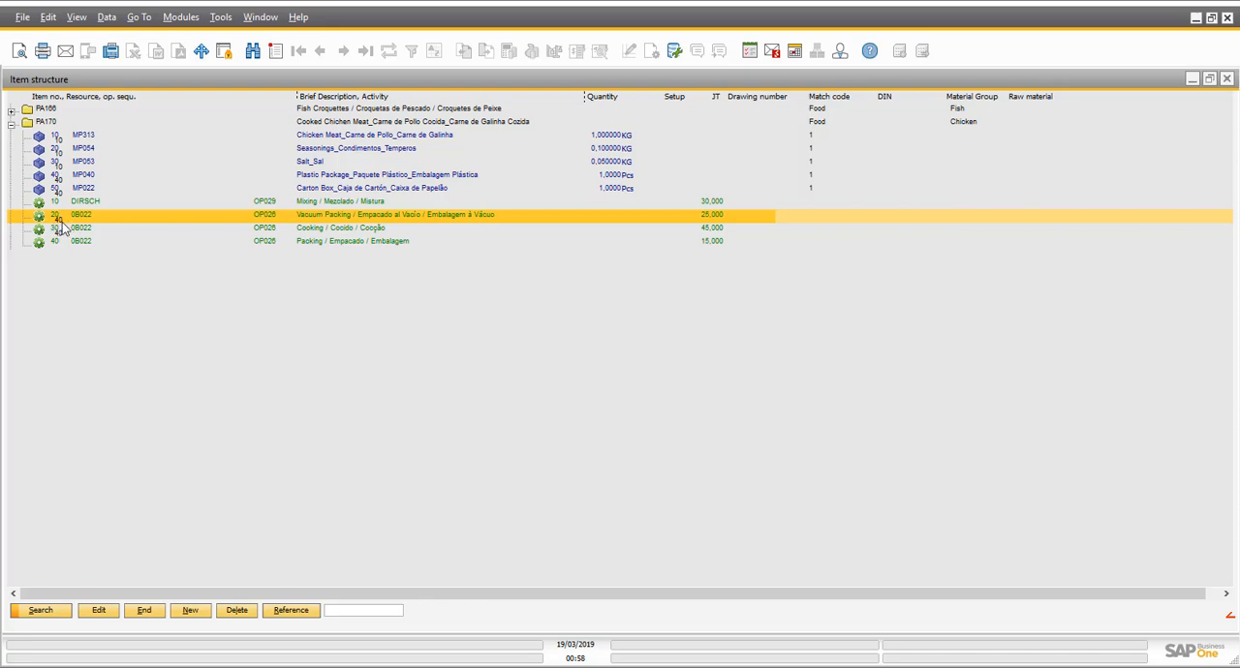
click(79, 244)
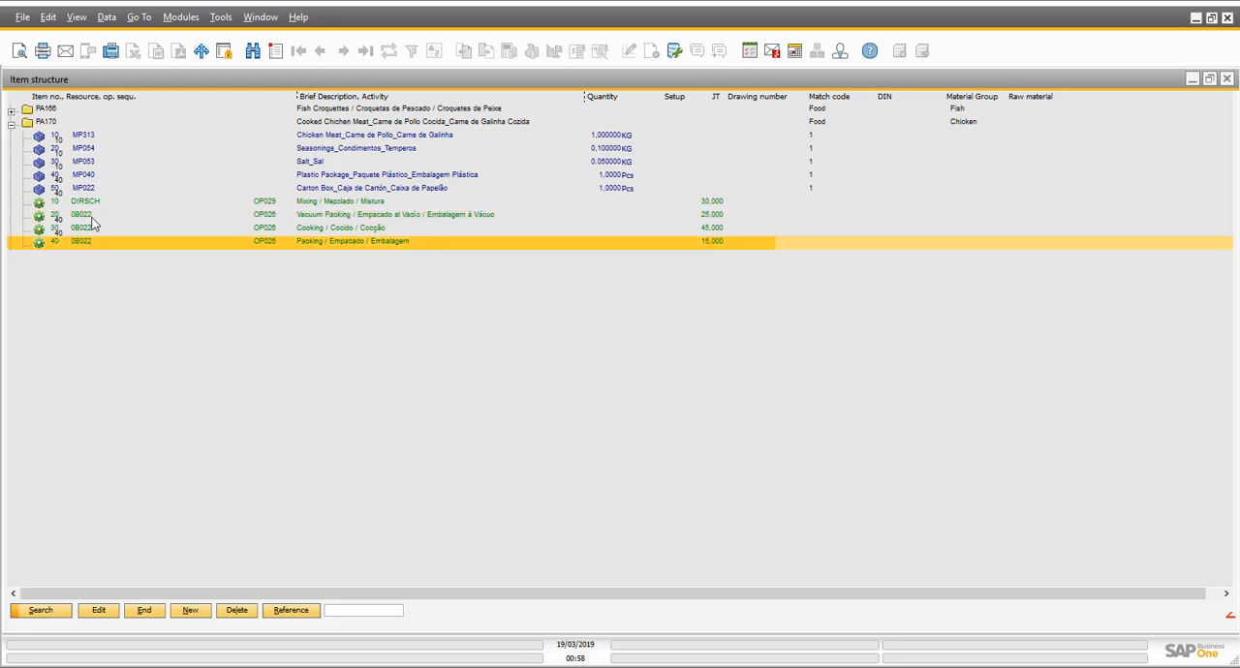
click(54, 217)
click(68, 229)
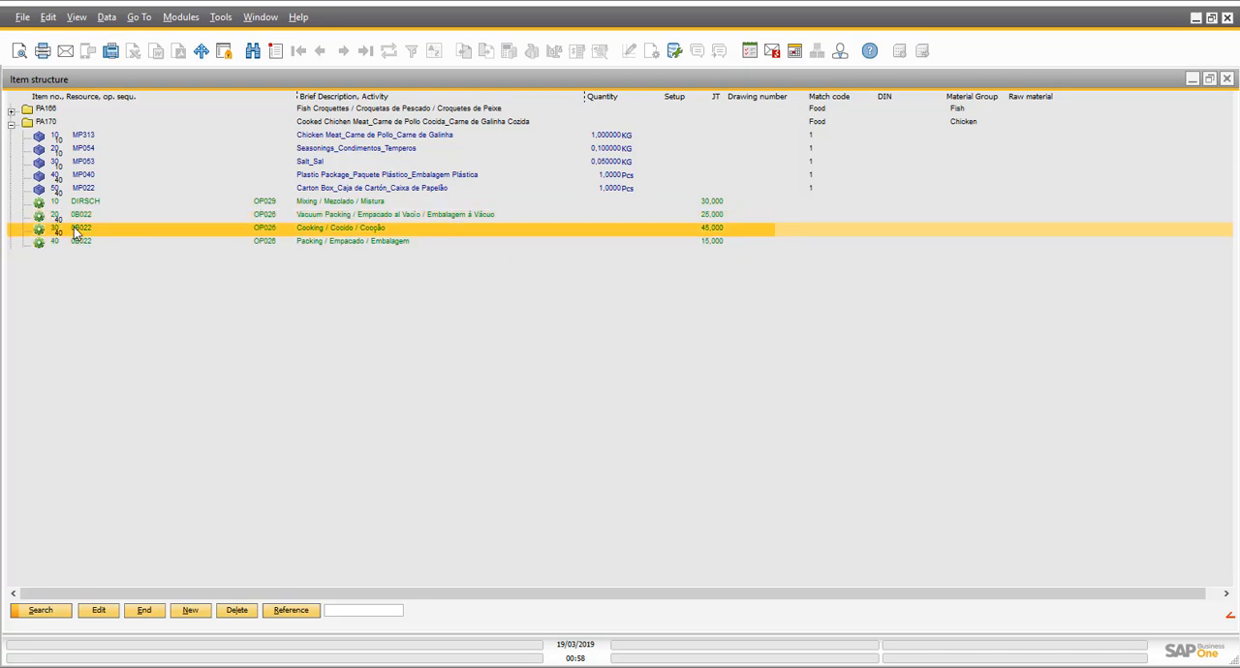
click(54, 244)
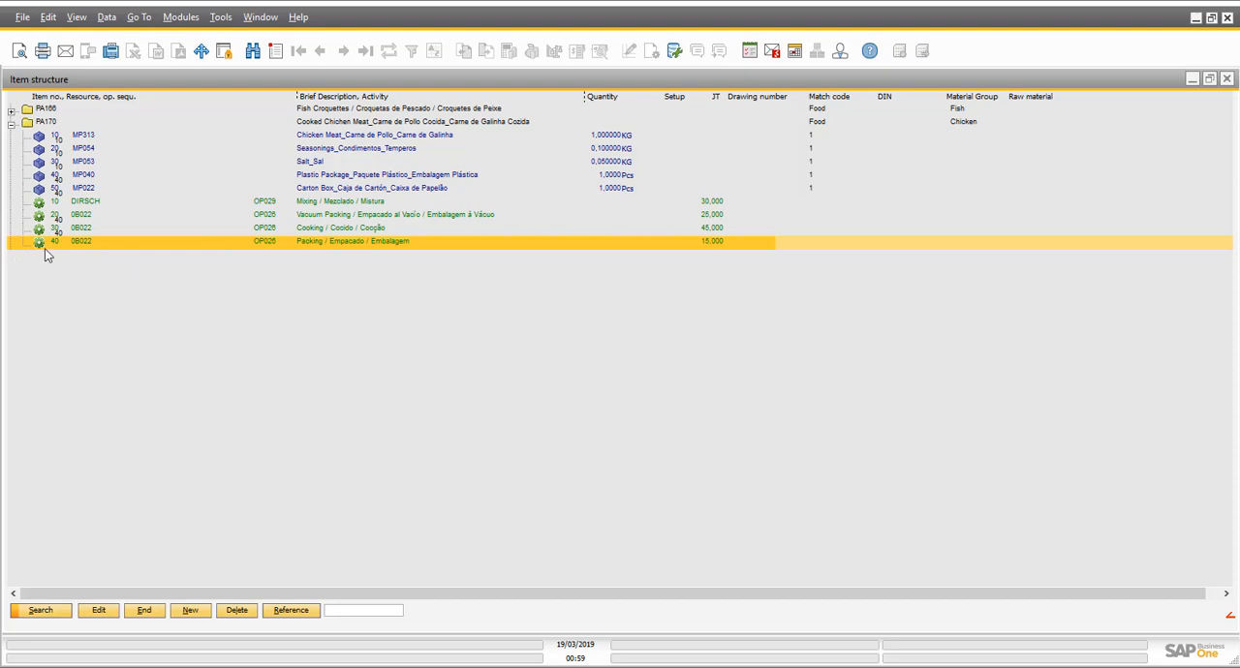
click(61, 219)
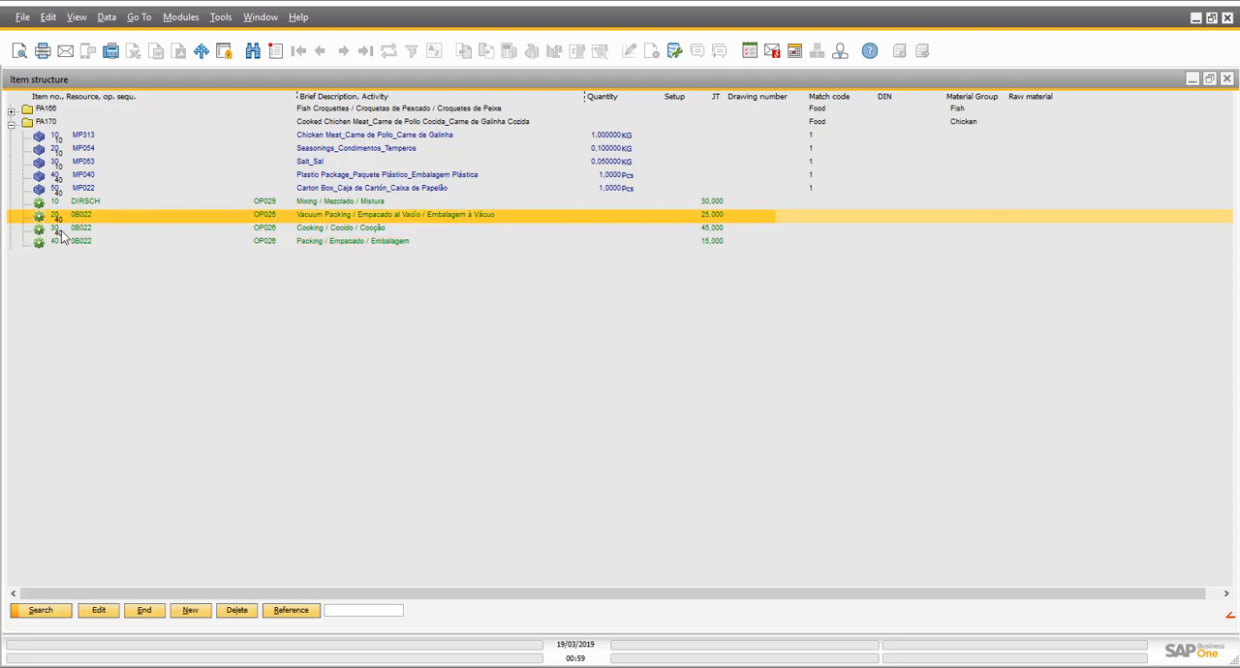
click(66, 231)
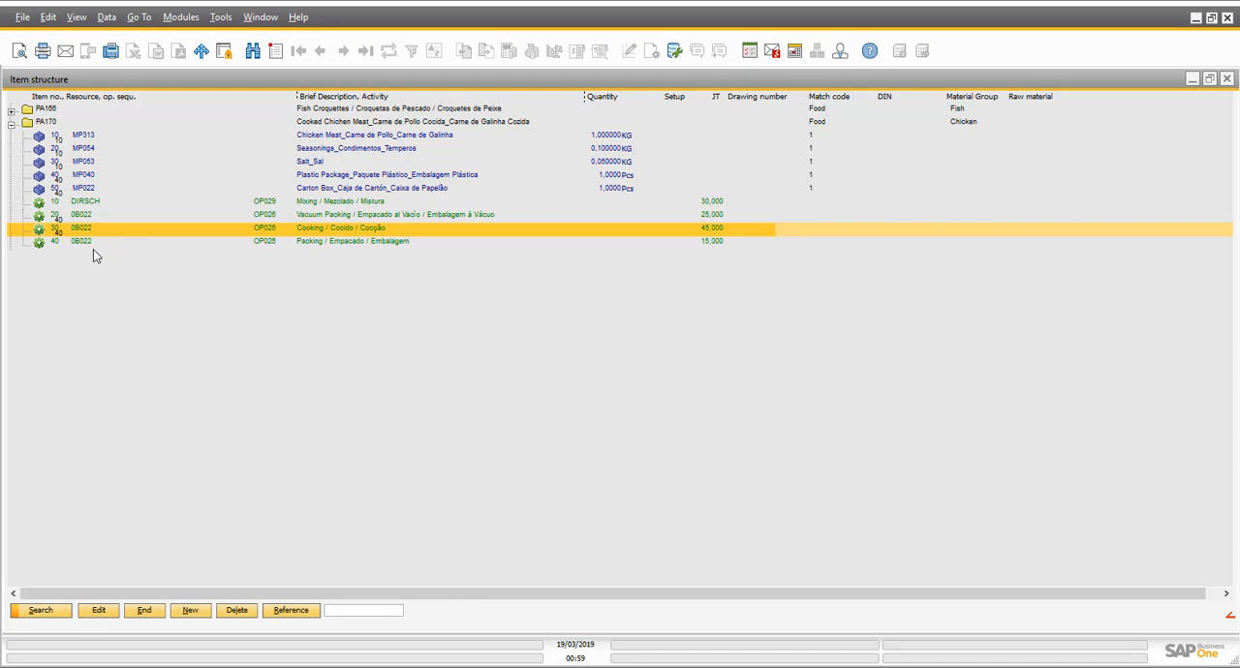
click(91, 244)
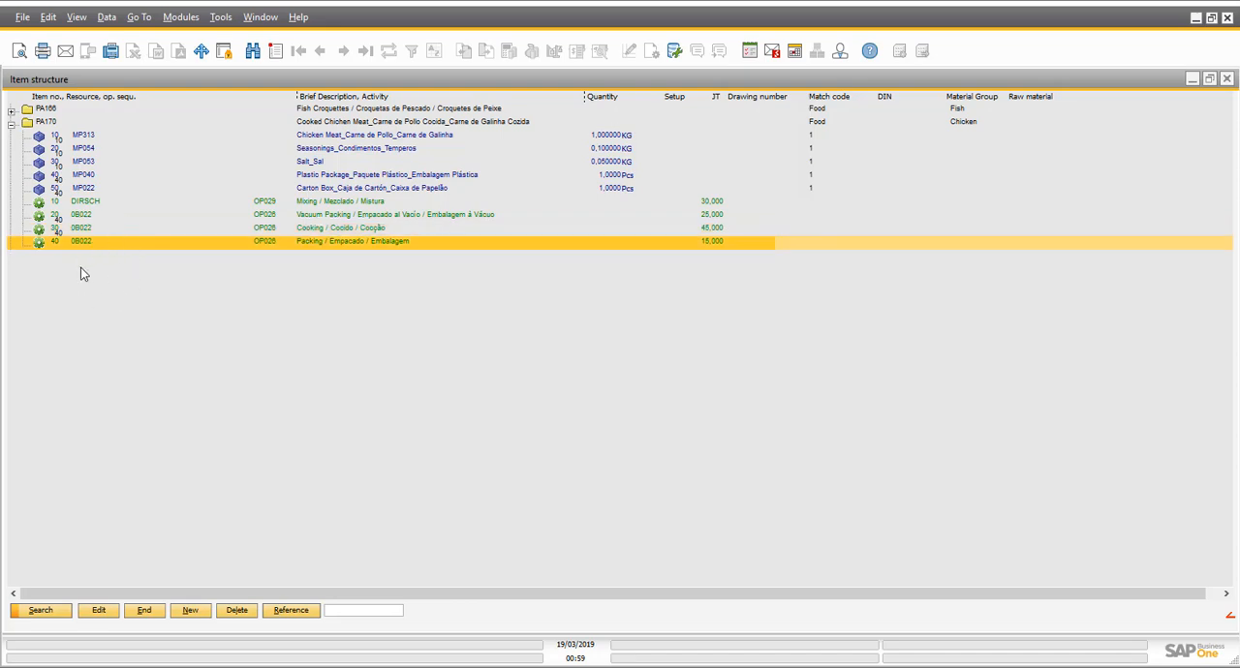
- Close the item structure and bring up the SALES.WEEK-2019 forecast from the MRP forecasts
click(143, 614)
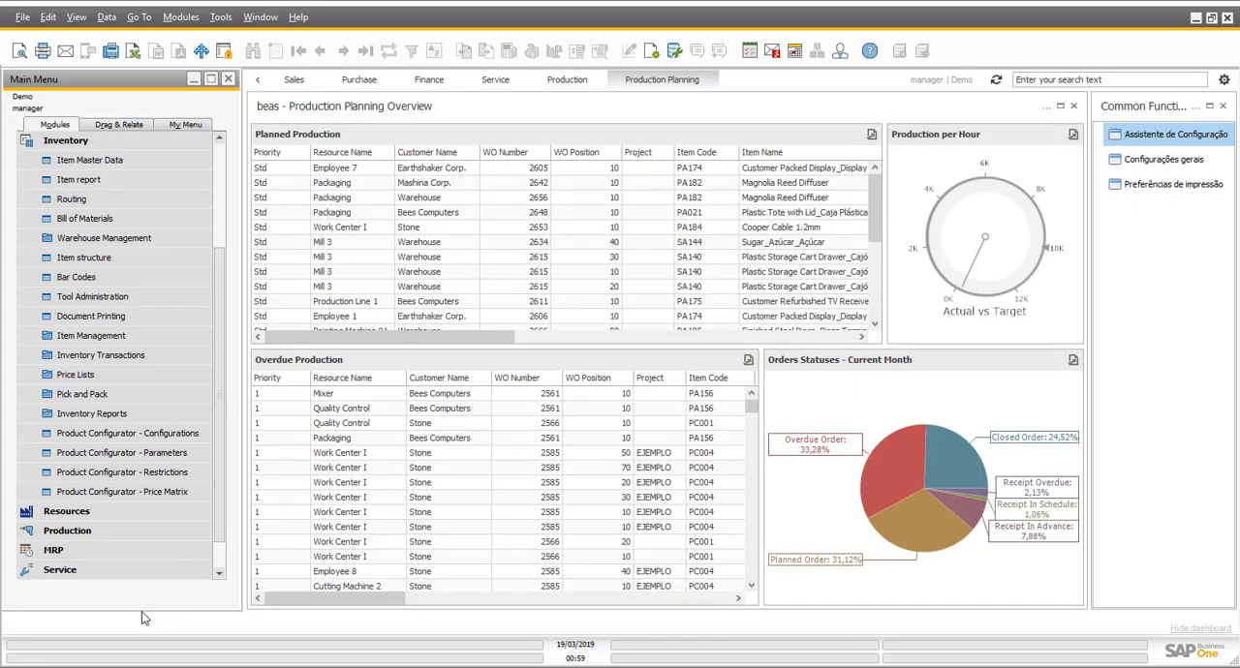
click(136, 146)
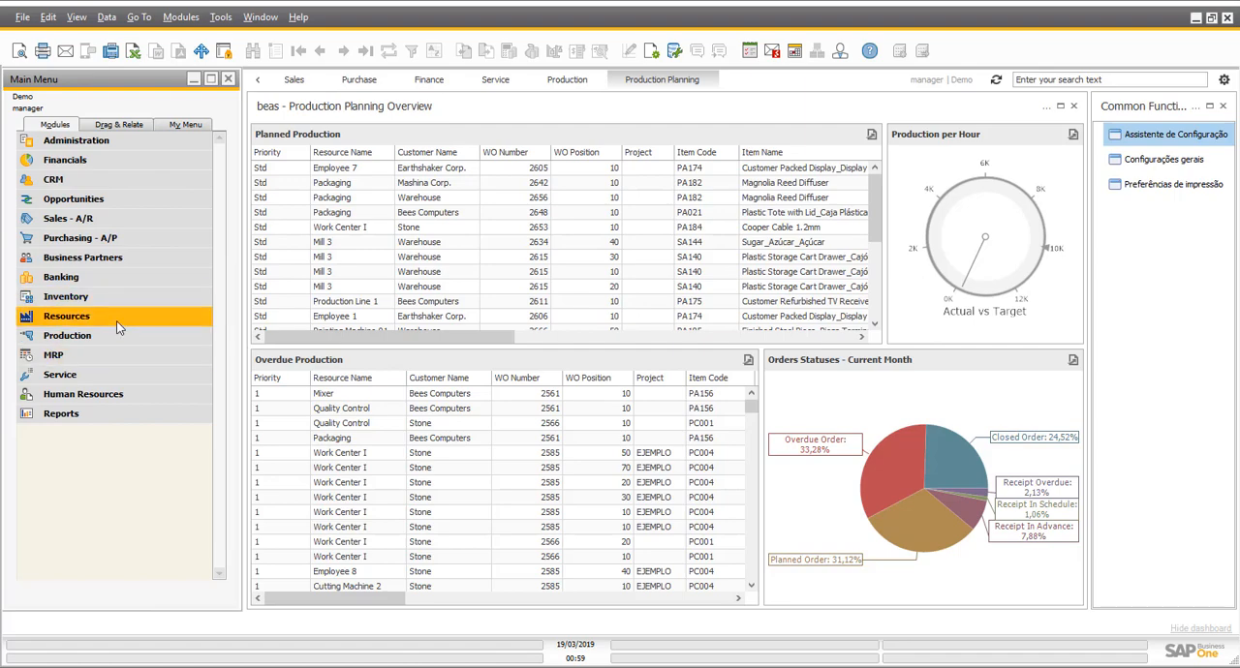
click(116, 356)
click(125, 378)
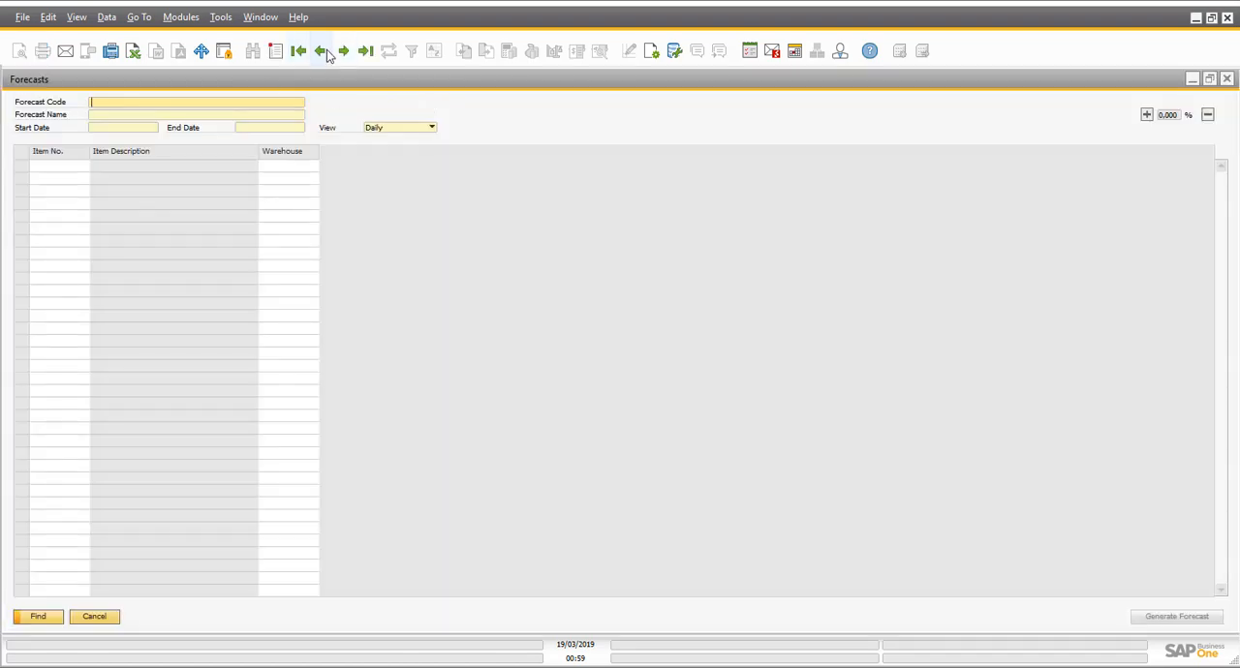
click(326, 49)
click(327, 50)
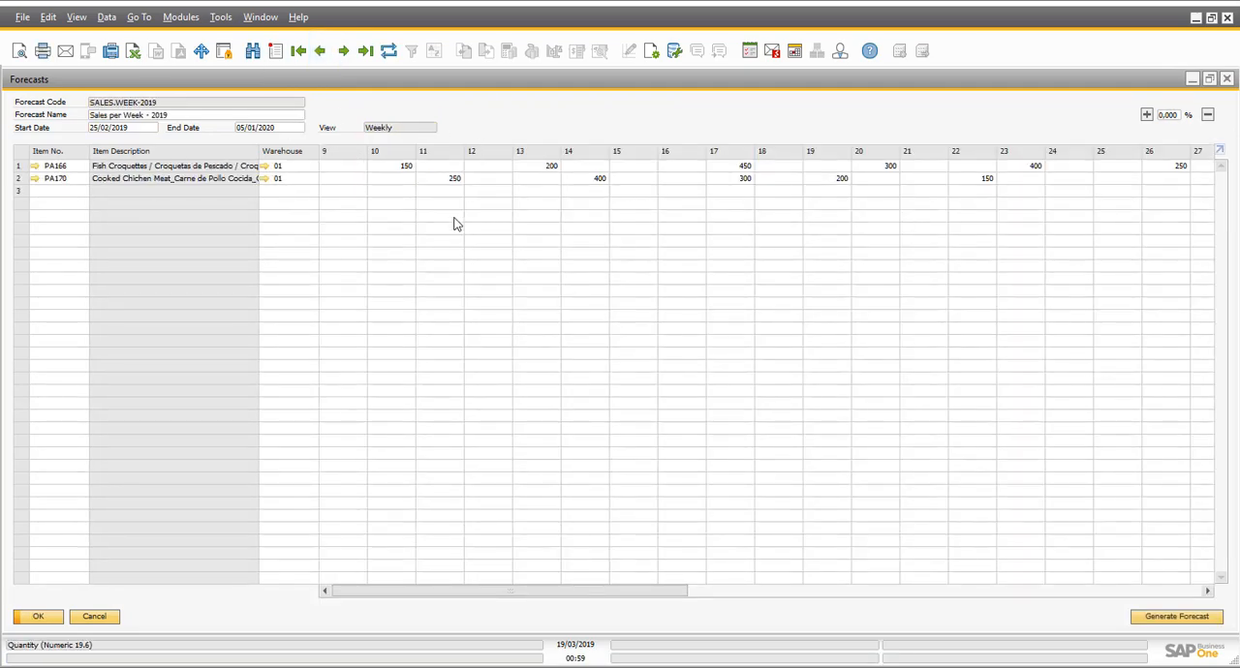
- Review the weekly forecast quantities of PA166 from week 10 onward, including the weeks after week 27
click(60, 178)
click(56, 167)
click(392, 166)
click(536, 166)
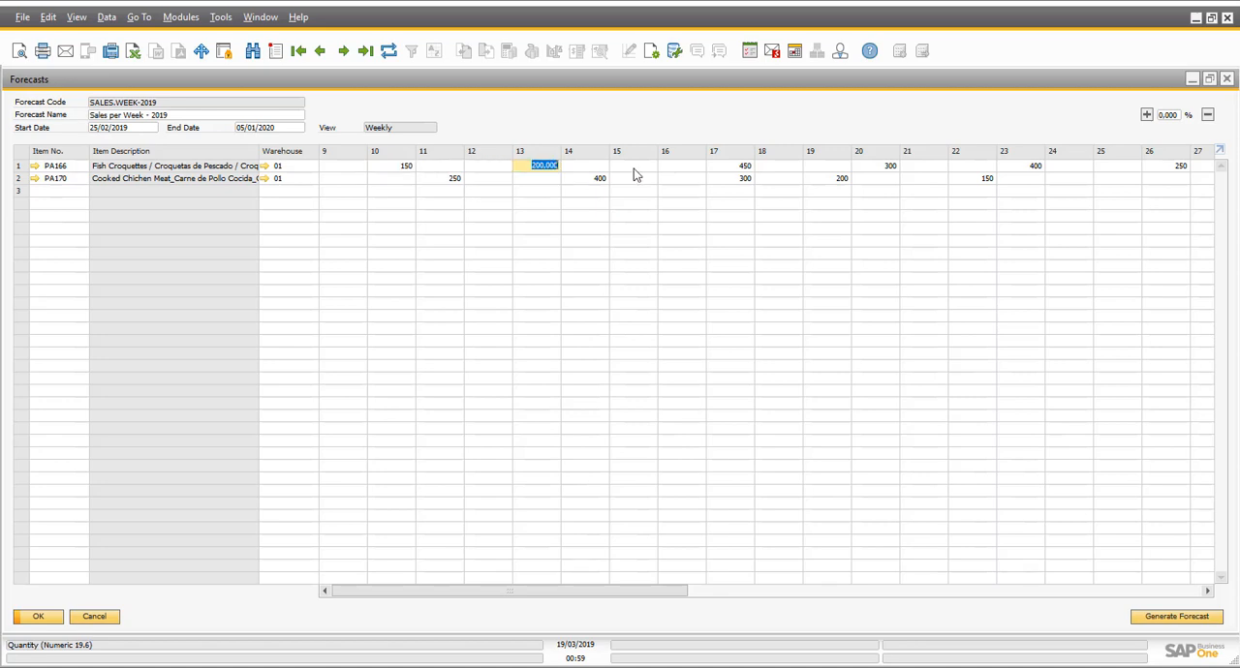
click(746, 167)
click(893, 168)
click(1029, 166)
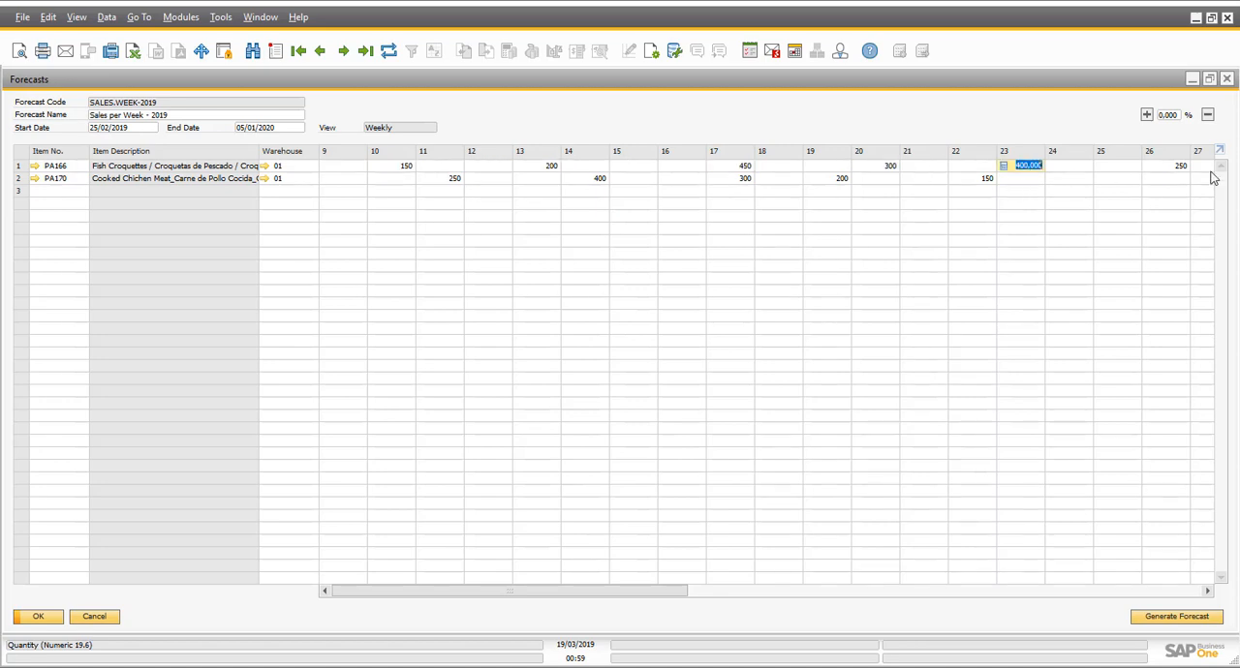
click(1201, 168)
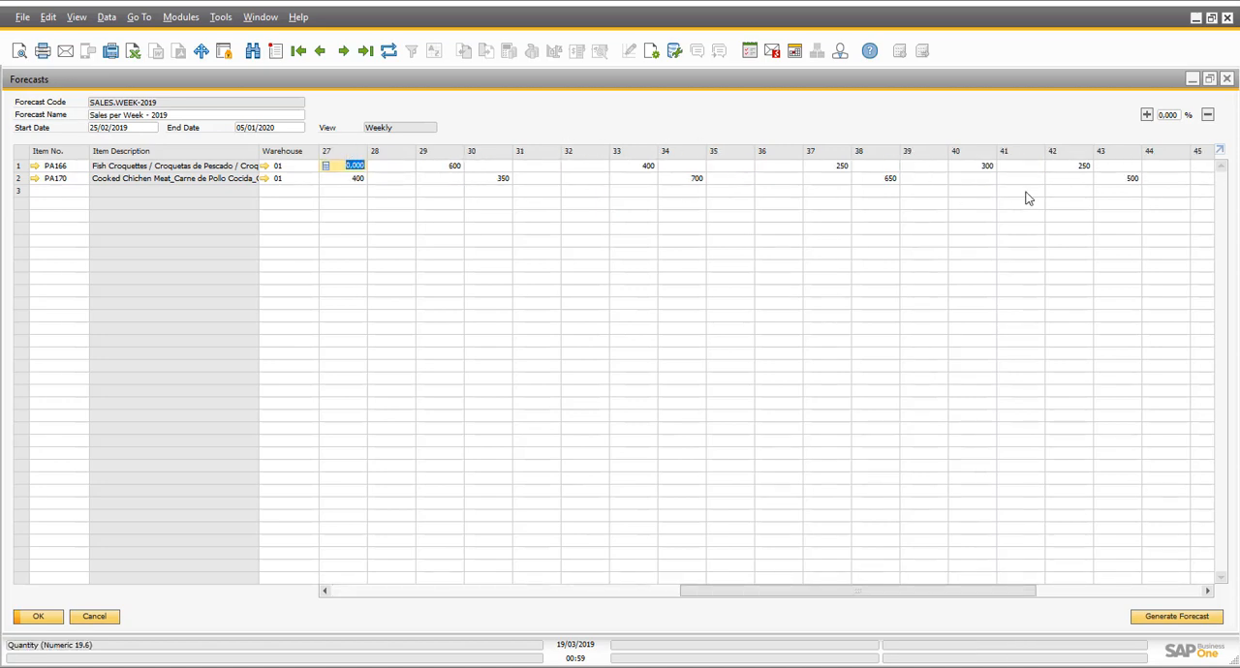
- Review the weekly forecast quantities of PA170 from week 11 to week 27, and return to the forecast's first weeks
click(62, 192)
click(56, 179)
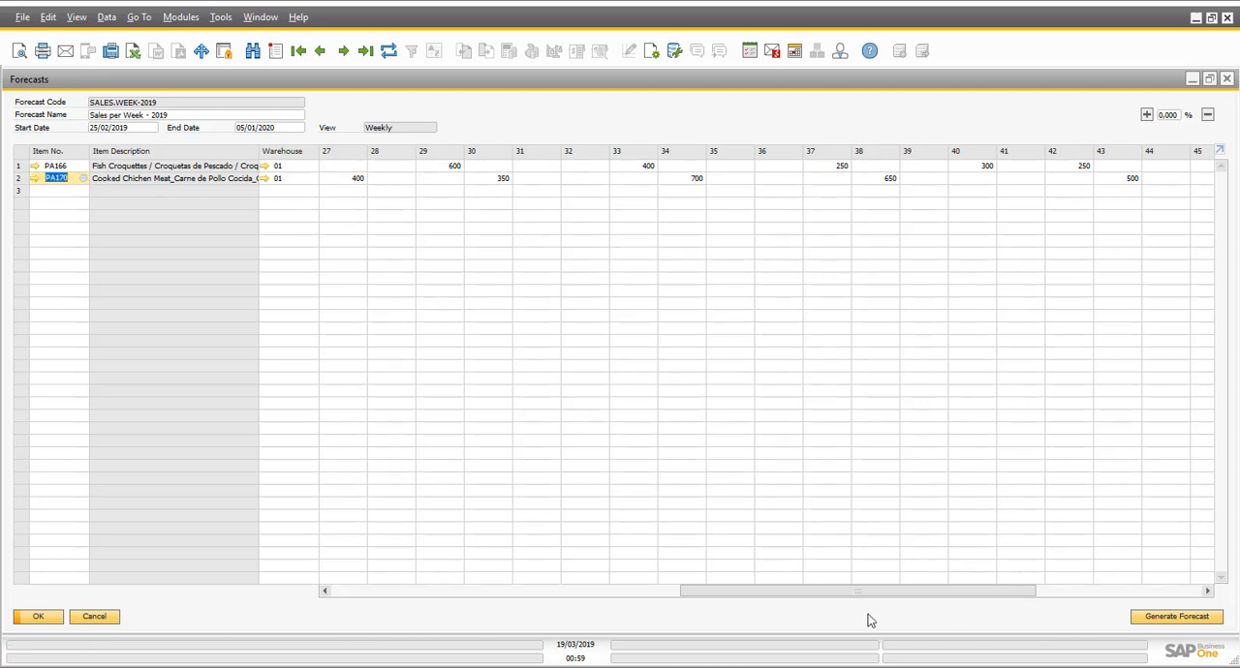
drag(843, 593, 542, 591)
click(326, 180)
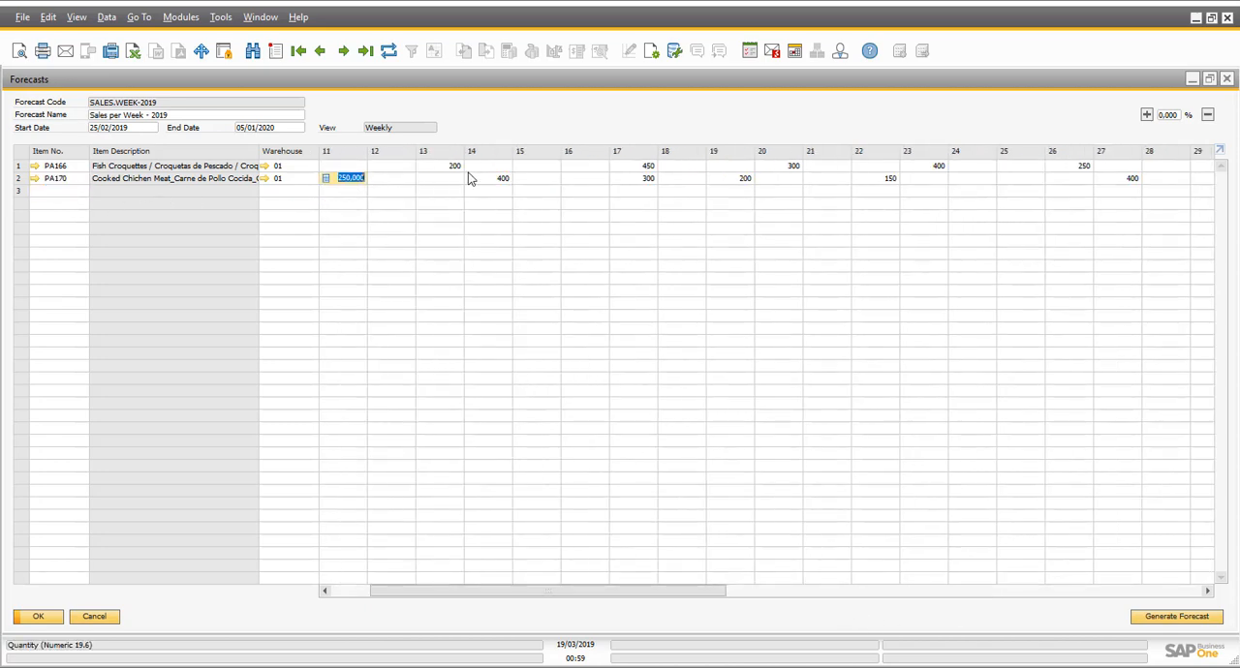
click(489, 181)
click(632, 181)
click(732, 181)
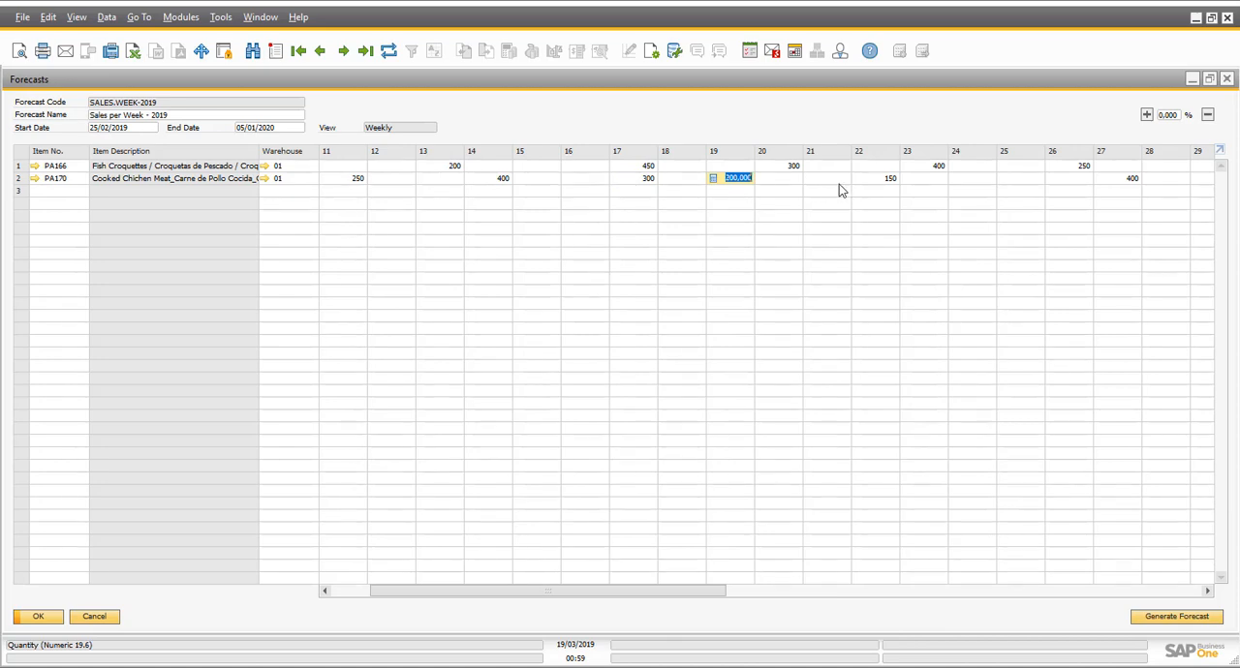
click(875, 181)
click(1132, 180)
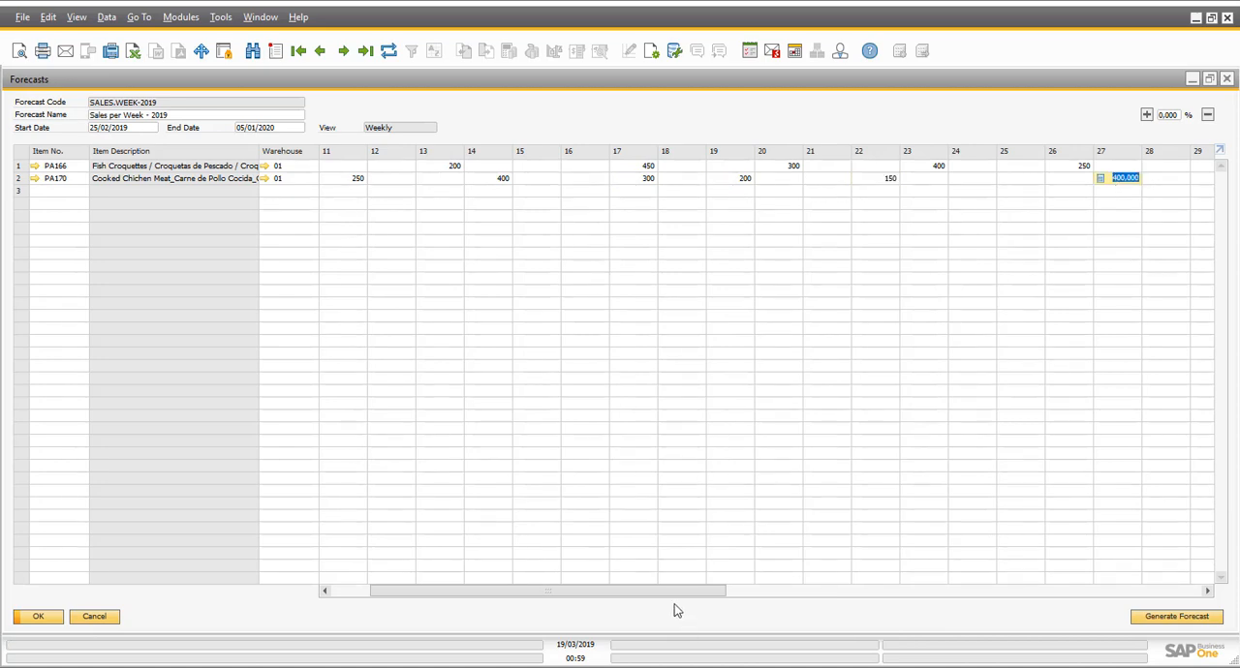
click(342, 591)
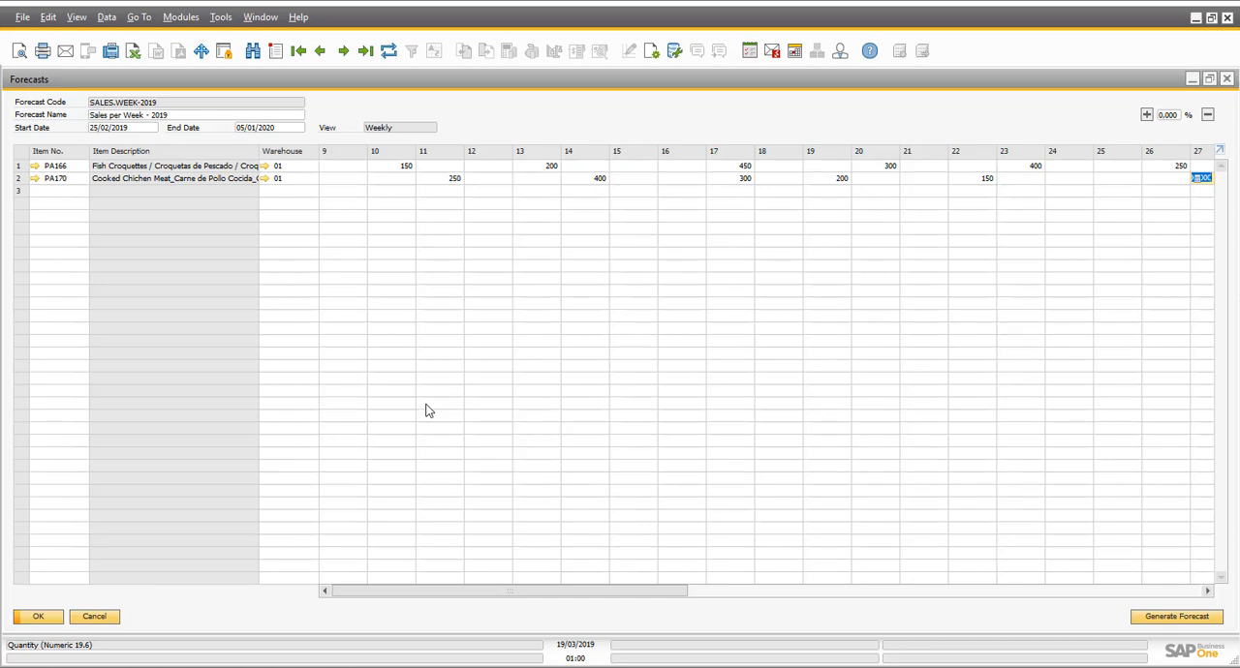
- Look through the other forecasts, including monthly SALES.2019, daily MPS-DAILY.2018 with its late October quantities, and SIMULATION, and close the forecasts
click(322, 51)
click(319, 50)
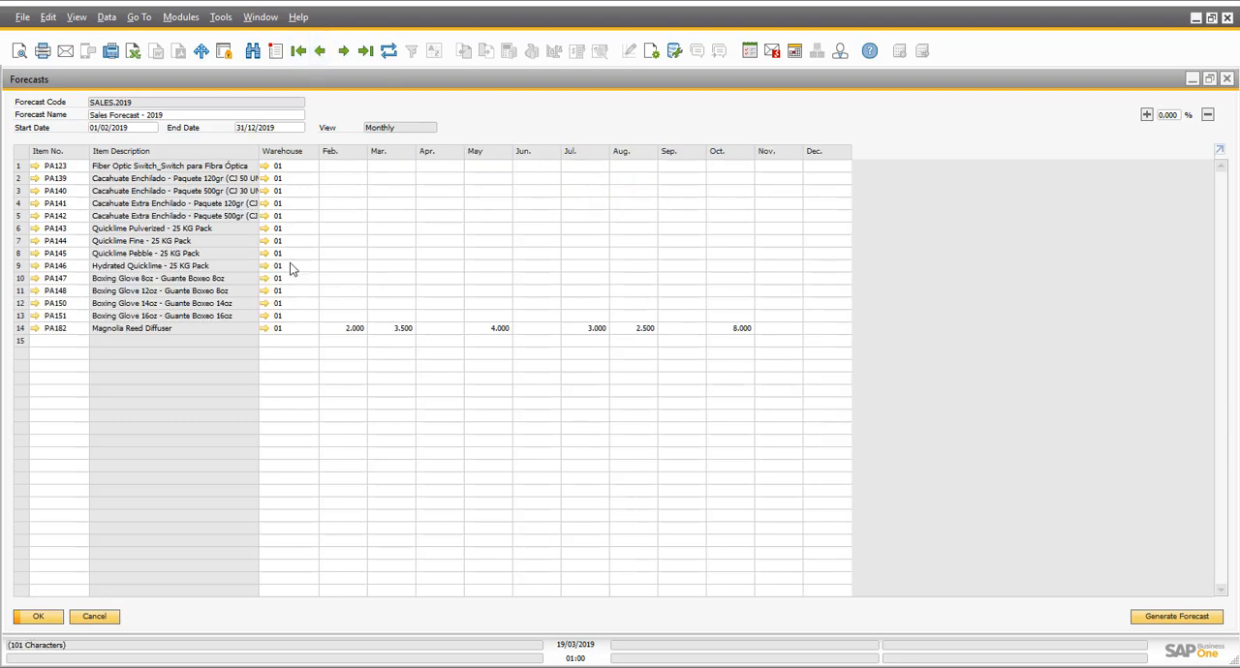
click(323, 50)
click(326, 47)
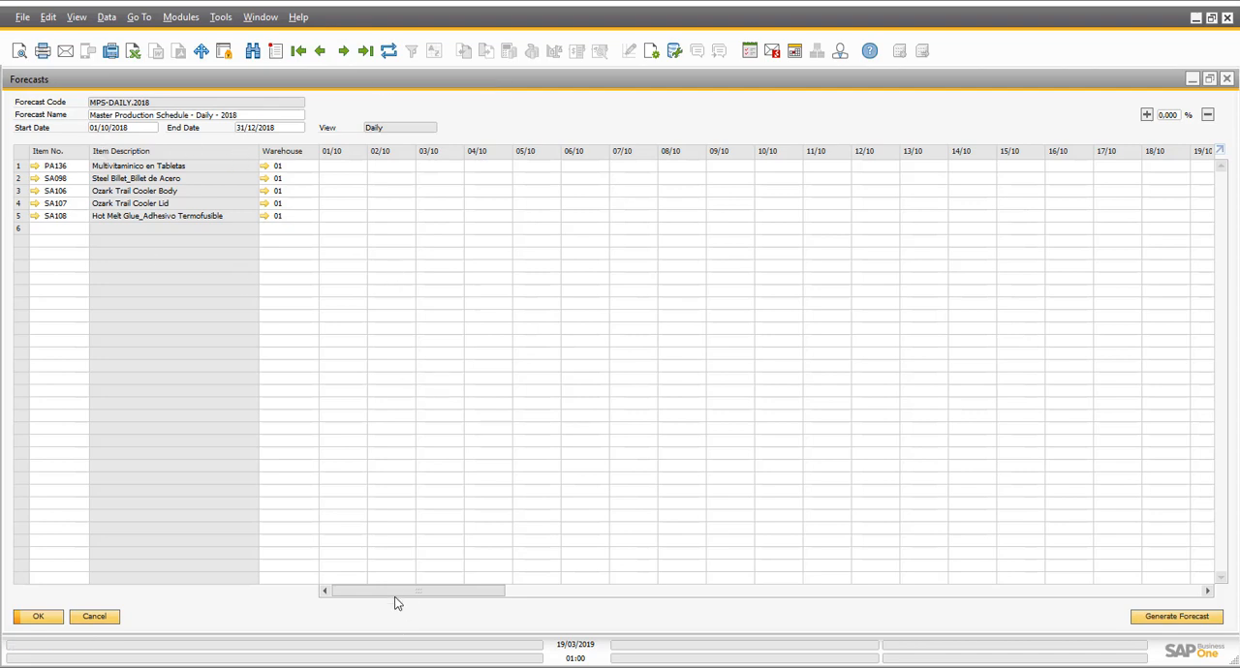
drag(392, 590, 612, 593)
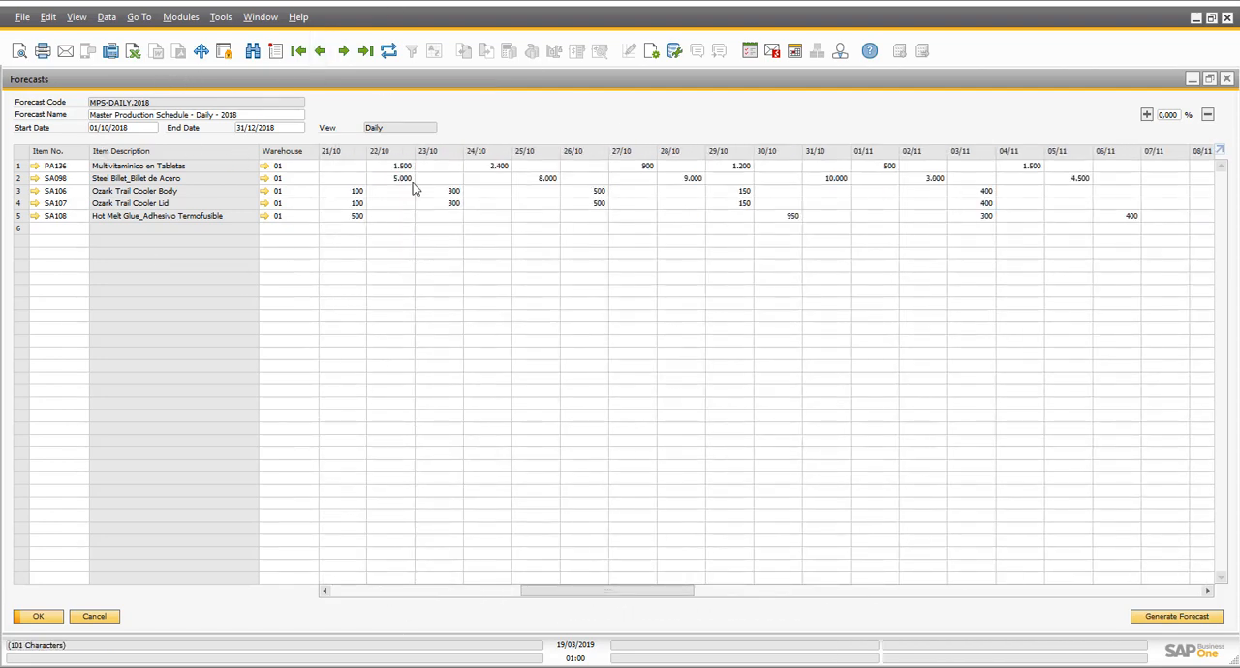
click(365, 50)
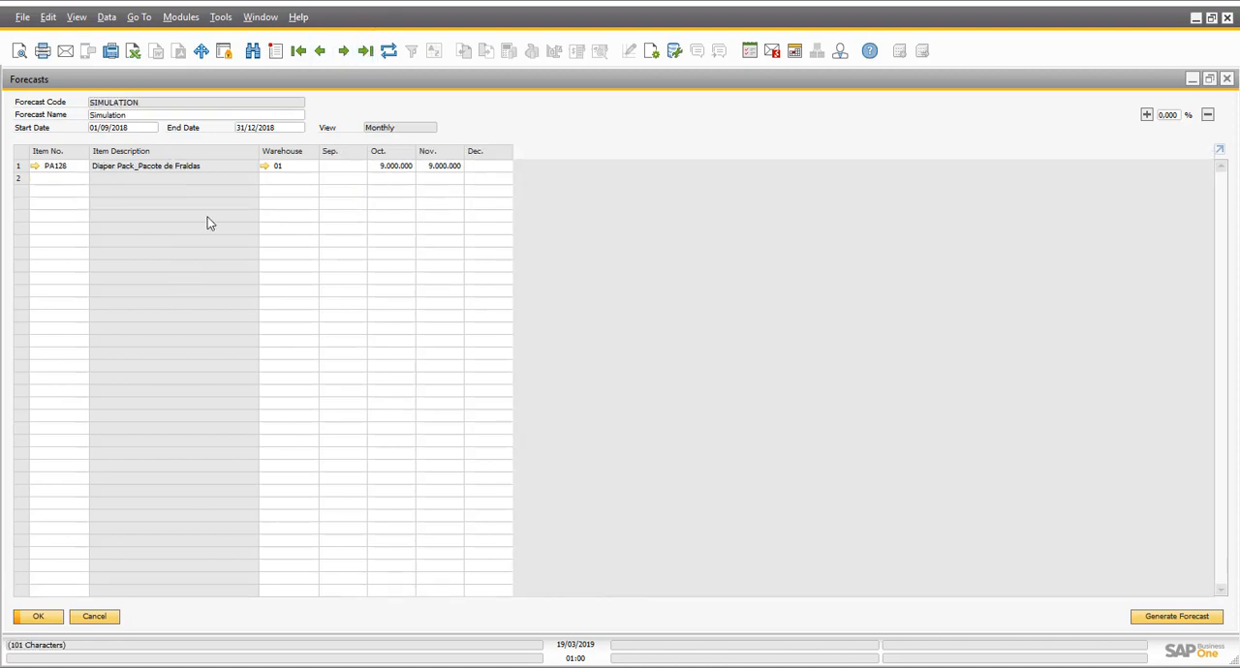
click(97, 617)
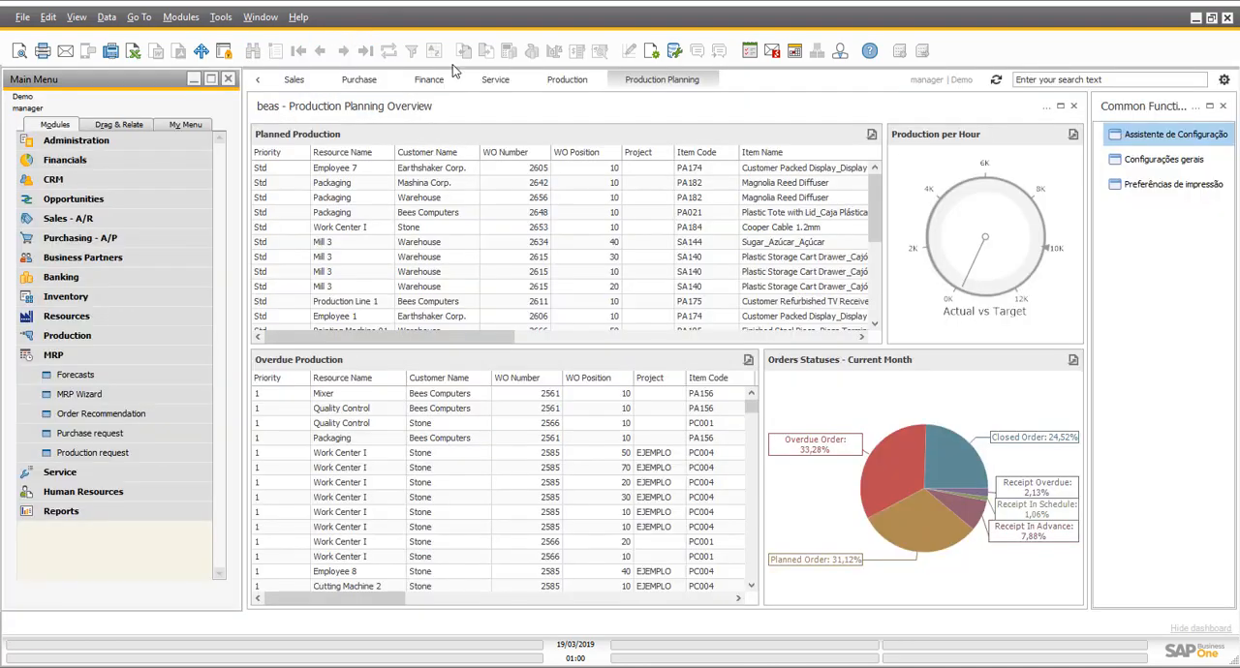
- Open scenario 7, MRP-Simulation, for editing from the MRP Wizard overview
click(137, 358)
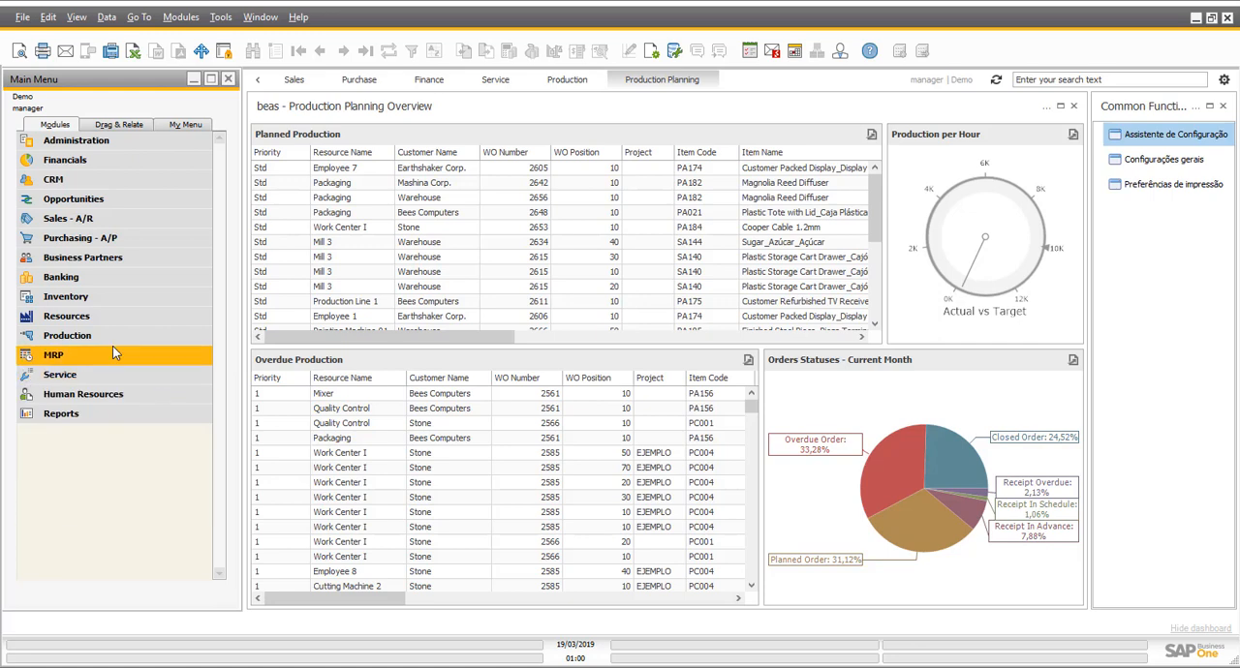
click(112, 347)
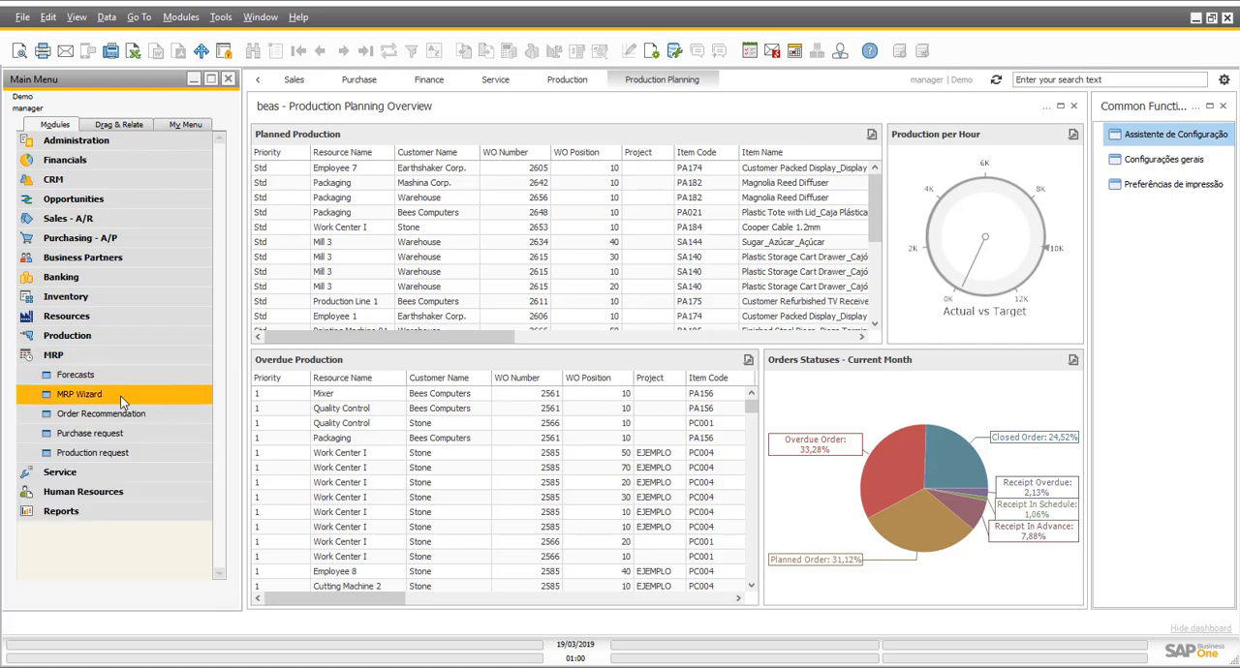
click(121, 397)
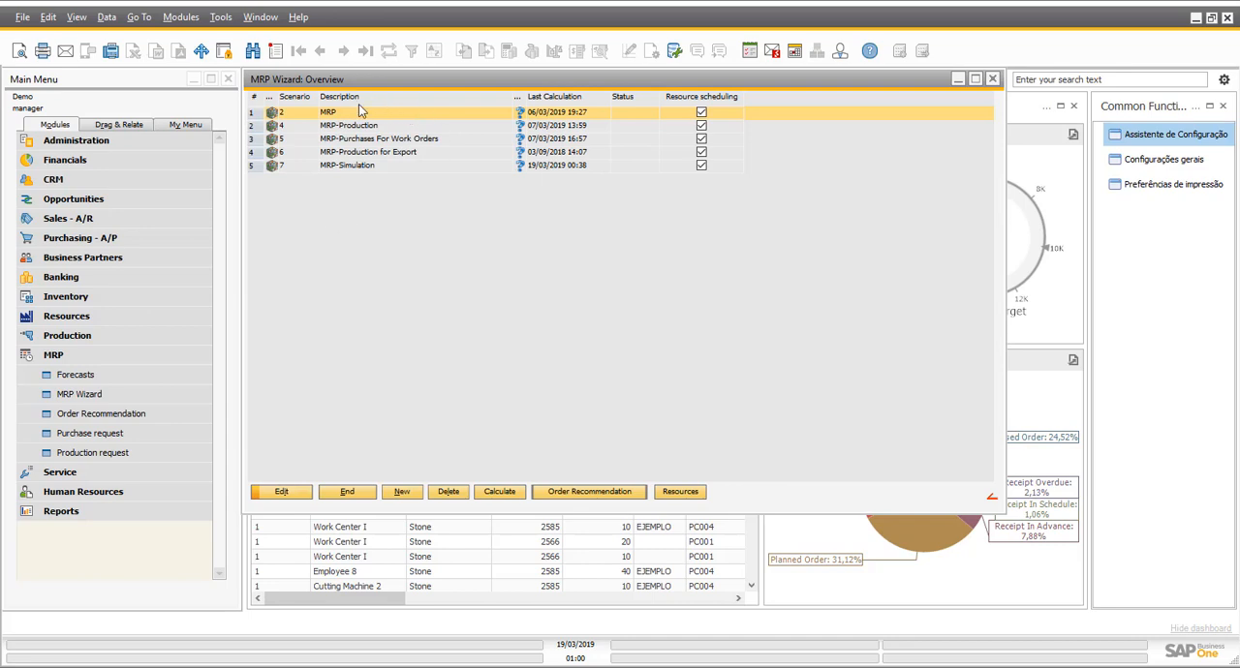
click(355, 169)
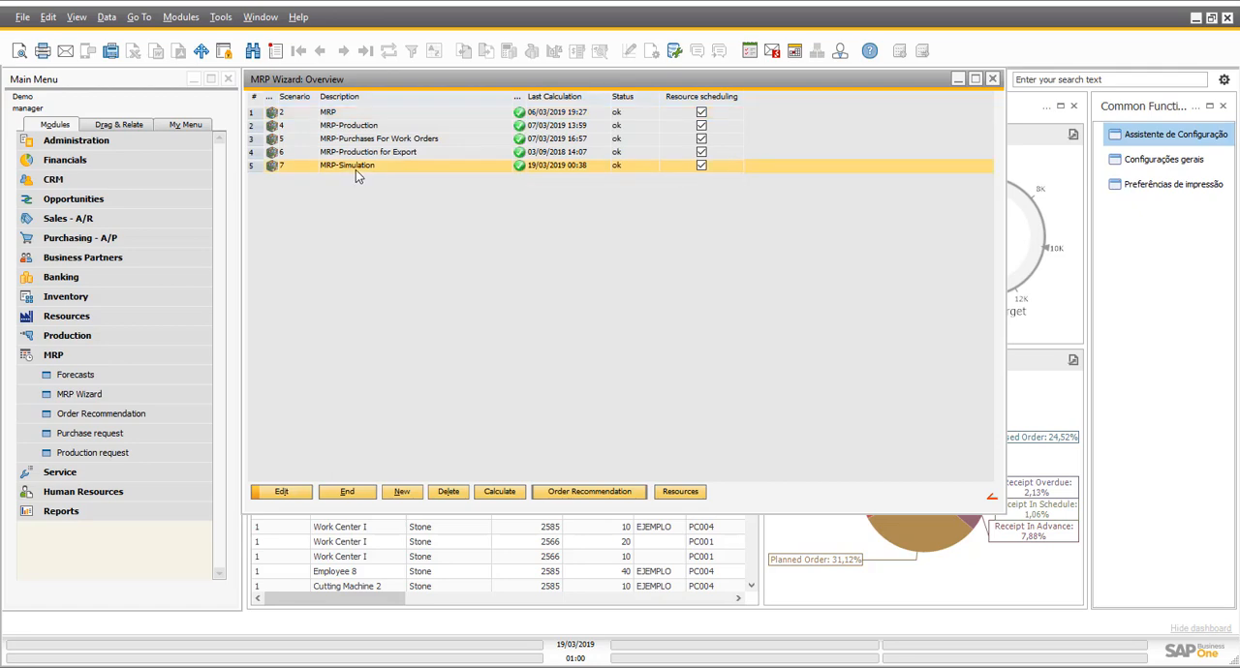
click(296, 491)
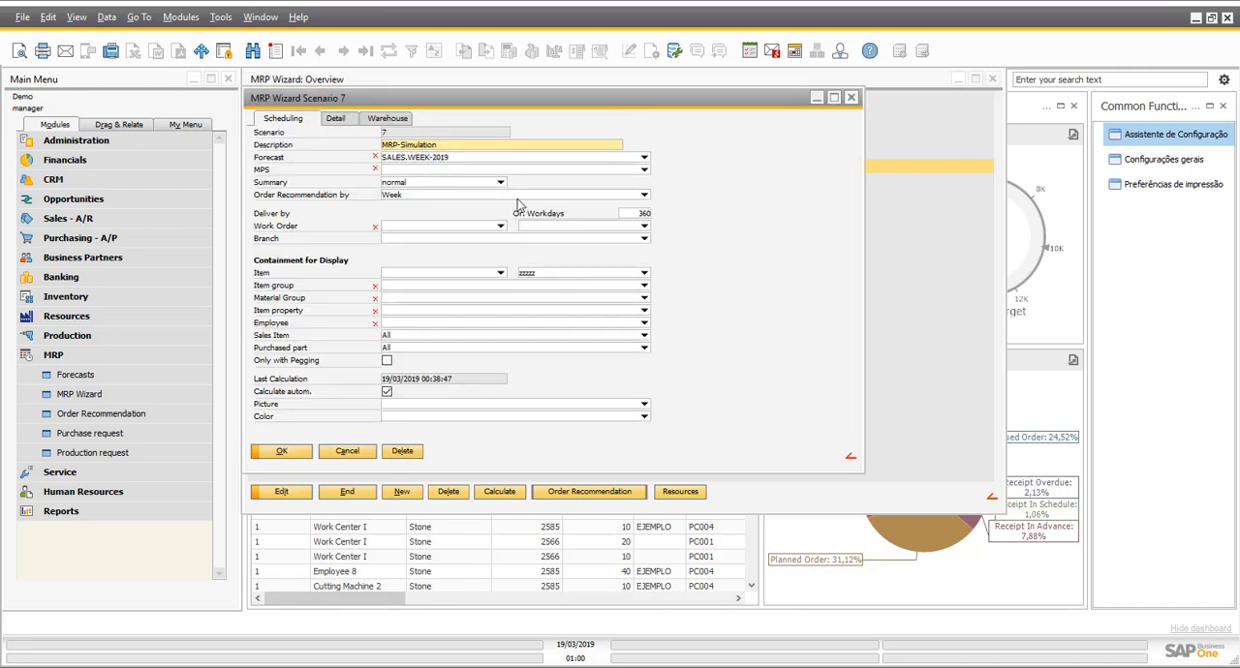
- Check the scenario's forecast selection and its sales and production pegging settings, and leave the scenario without saving
click(644, 161)
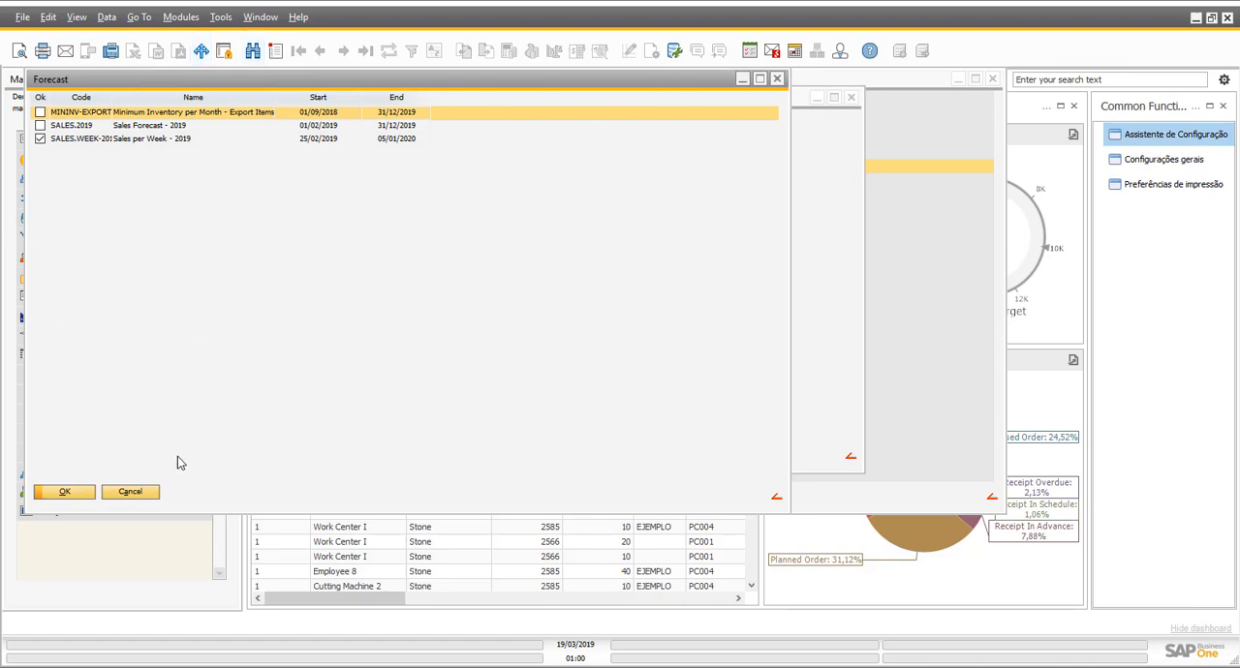
click(146, 495)
click(332, 118)
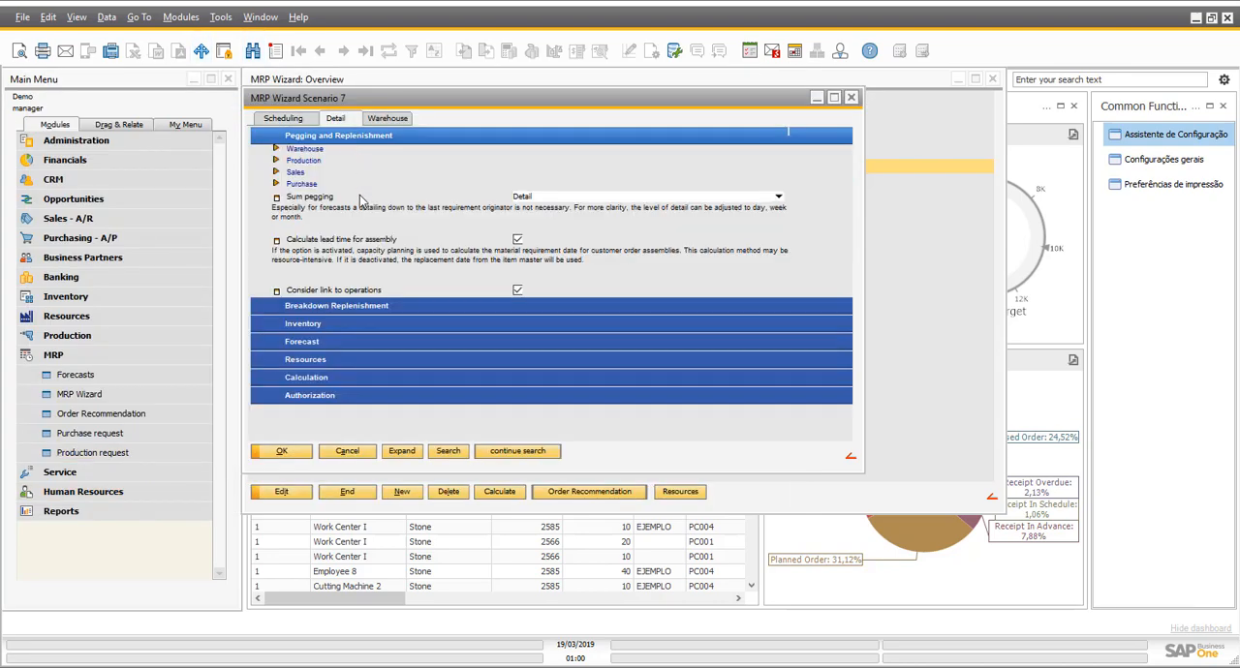
click(318, 306)
click(277, 173)
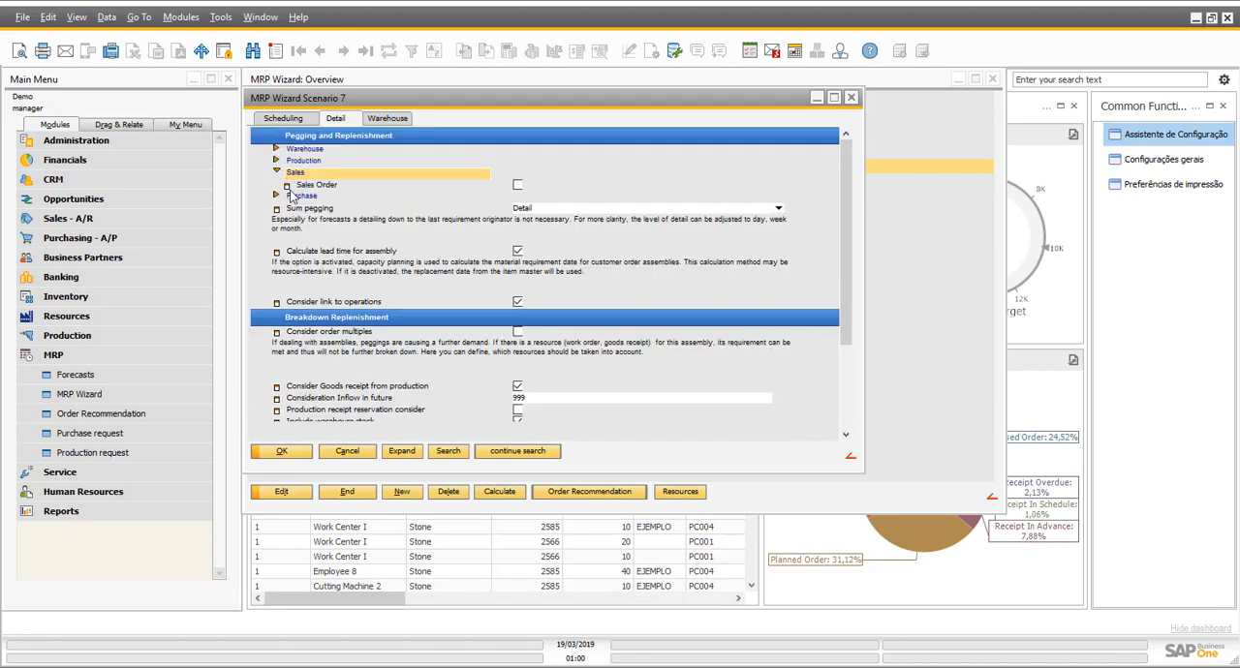
click(300, 186)
click(279, 161)
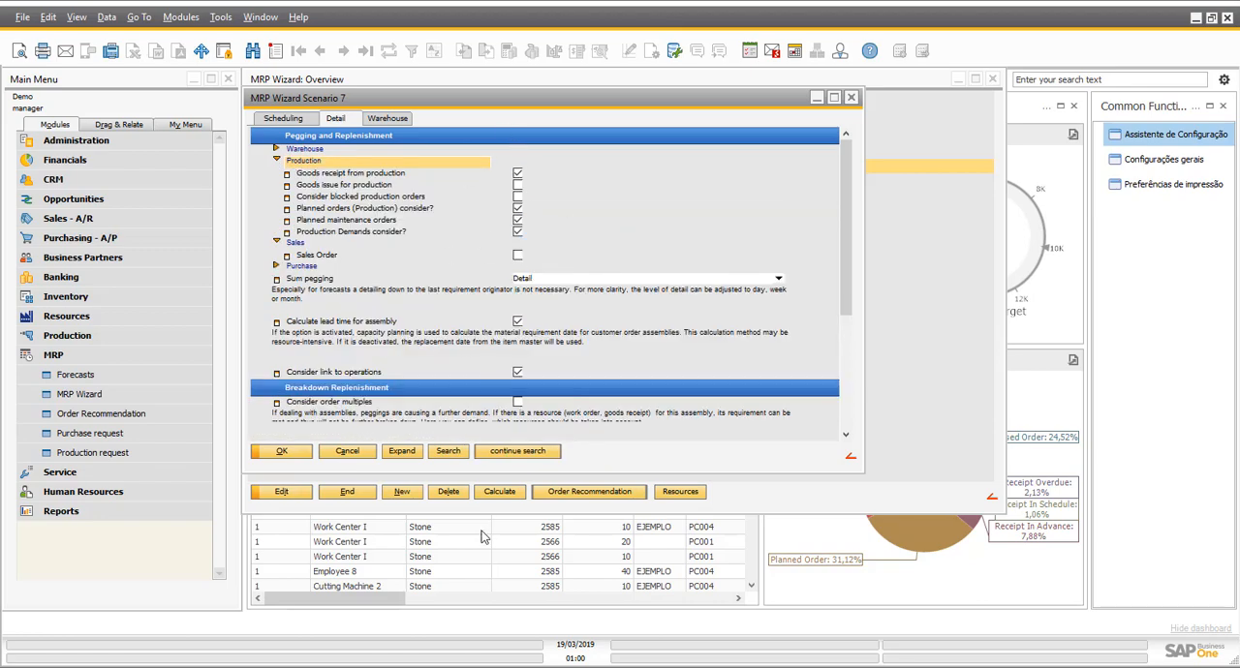
click(351, 451)
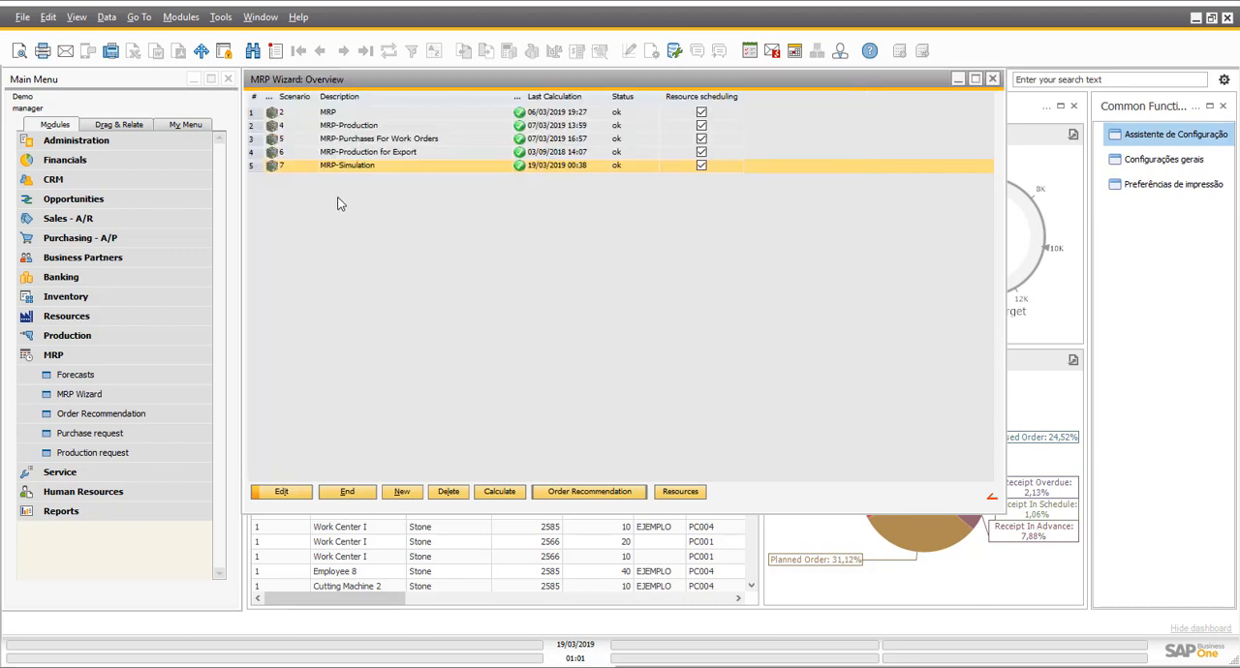
- Reopen the MRP-Simulation scenario, check which warehouses it includes, and leave it without saving
click(279, 490)
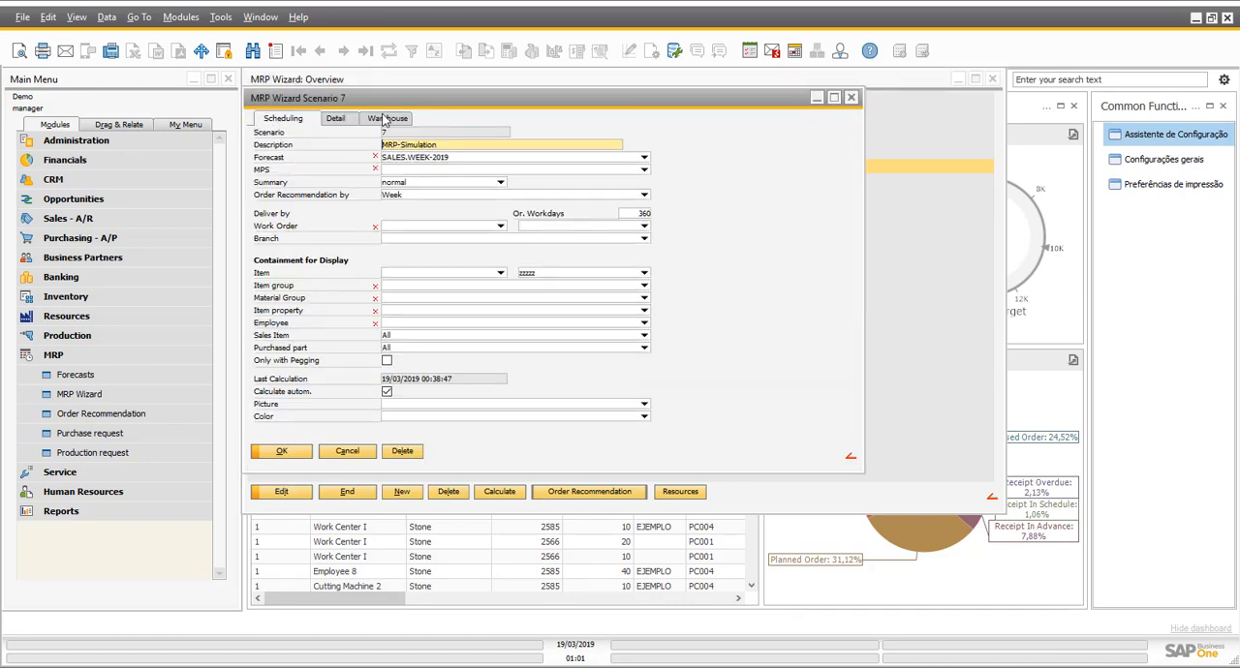
click(387, 118)
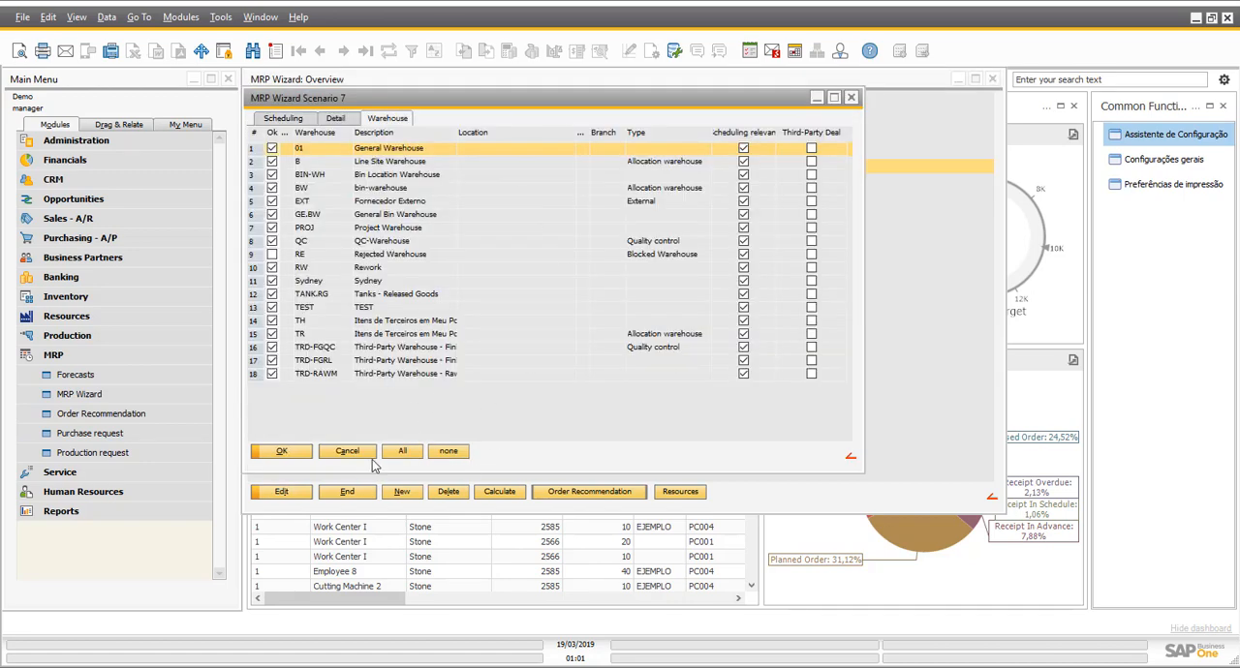
click(346, 452)
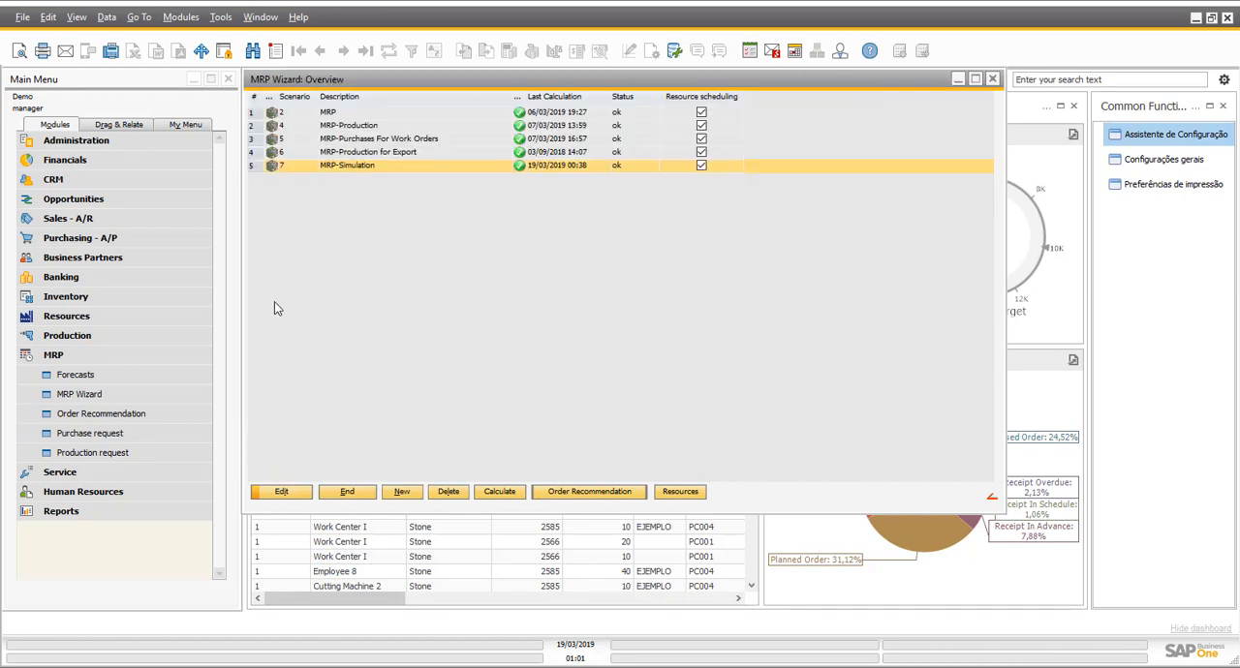
- Calculate the MRP-Simulation scenario and open its resource utilization
click(504, 490)
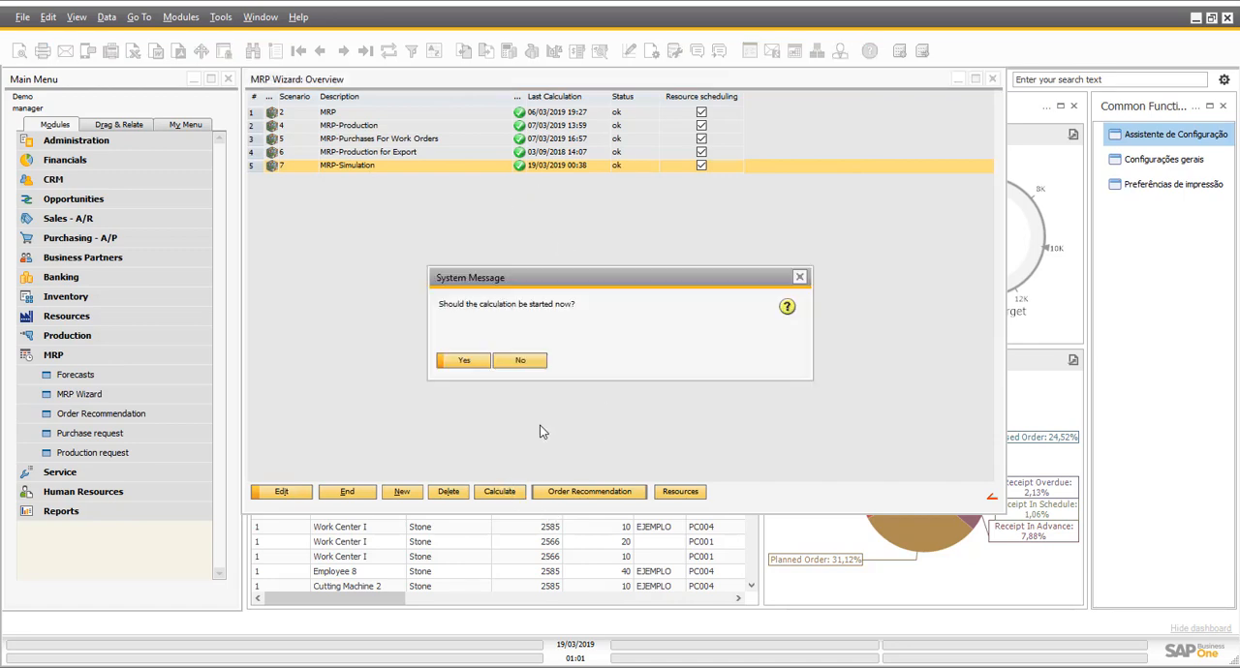
click(464, 361)
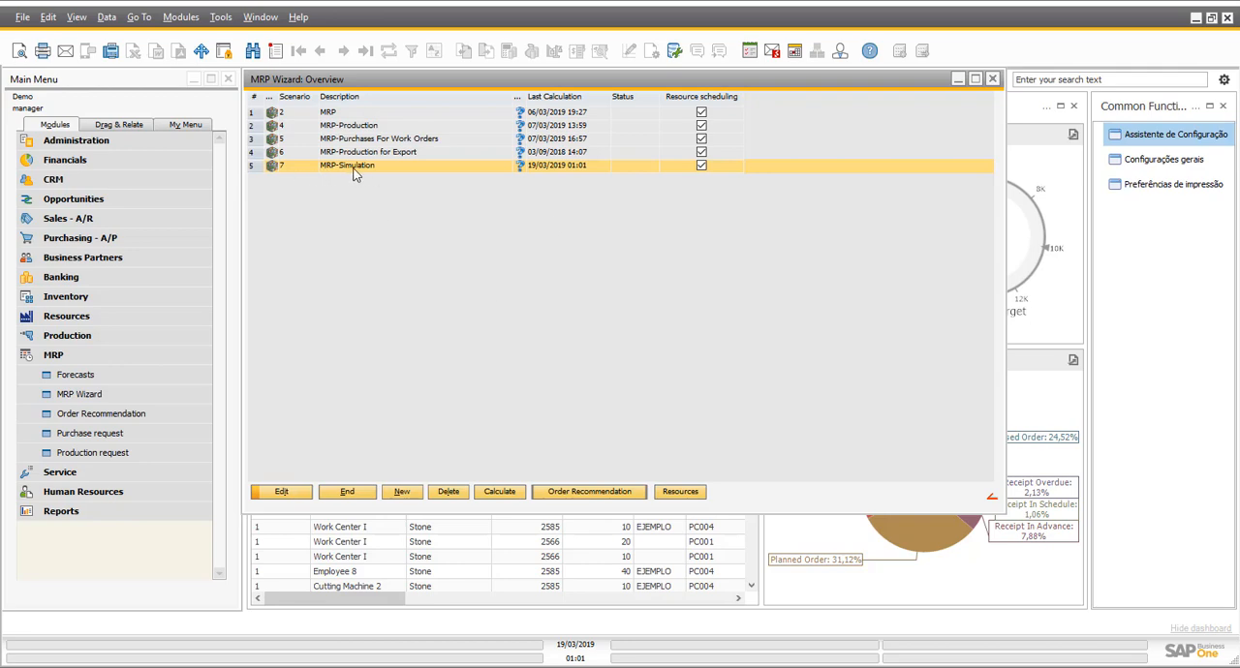
click(679, 492)
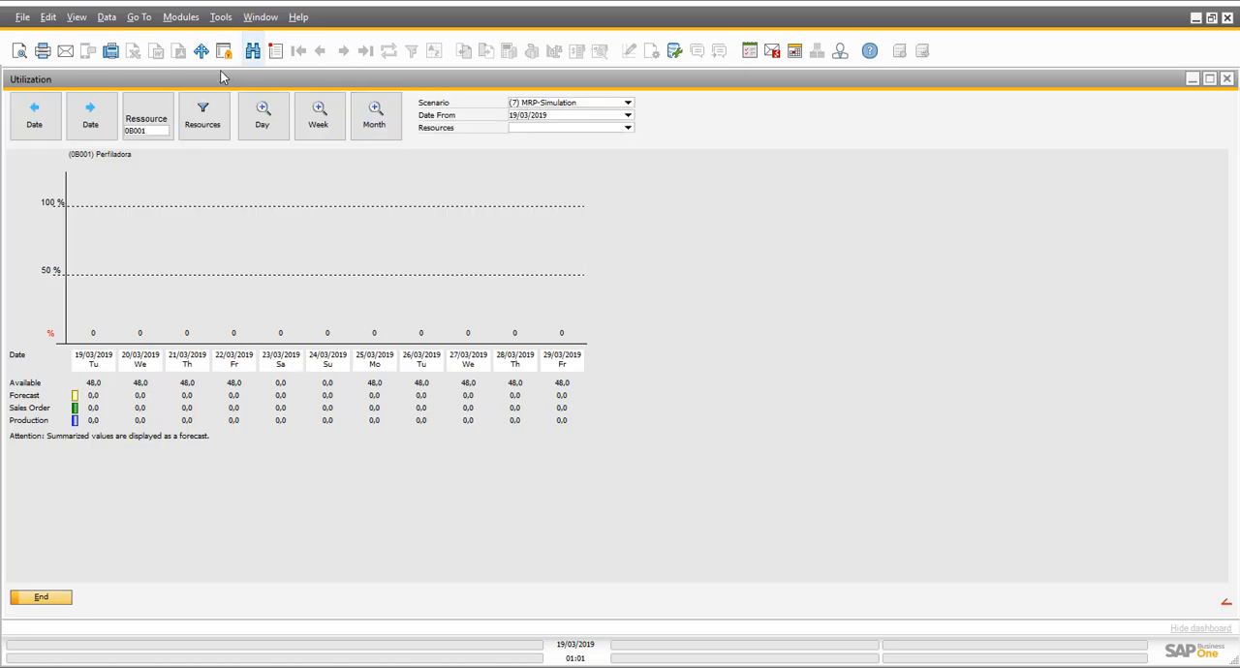
- Find resource OPTSHIFT1, Employee 1, among the resources and display its daily utilization from 19/03/2019
click(147, 117)
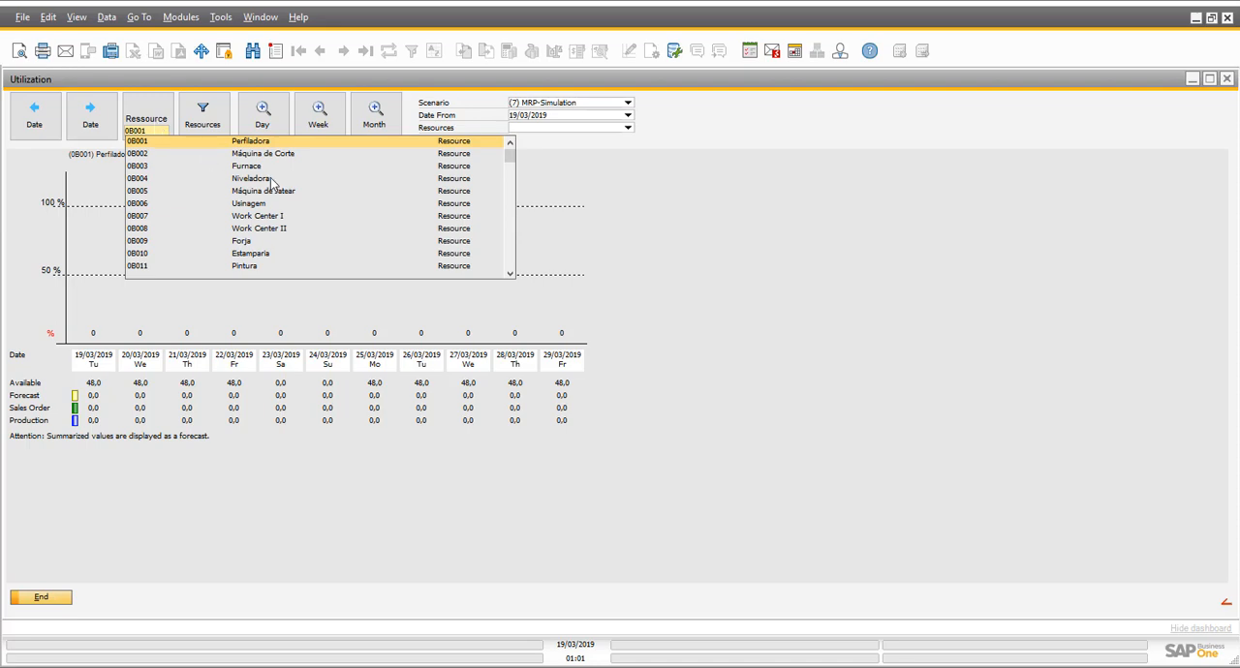
scroll(261, 215, down, 3)
scroll(262, 215, down, 12)
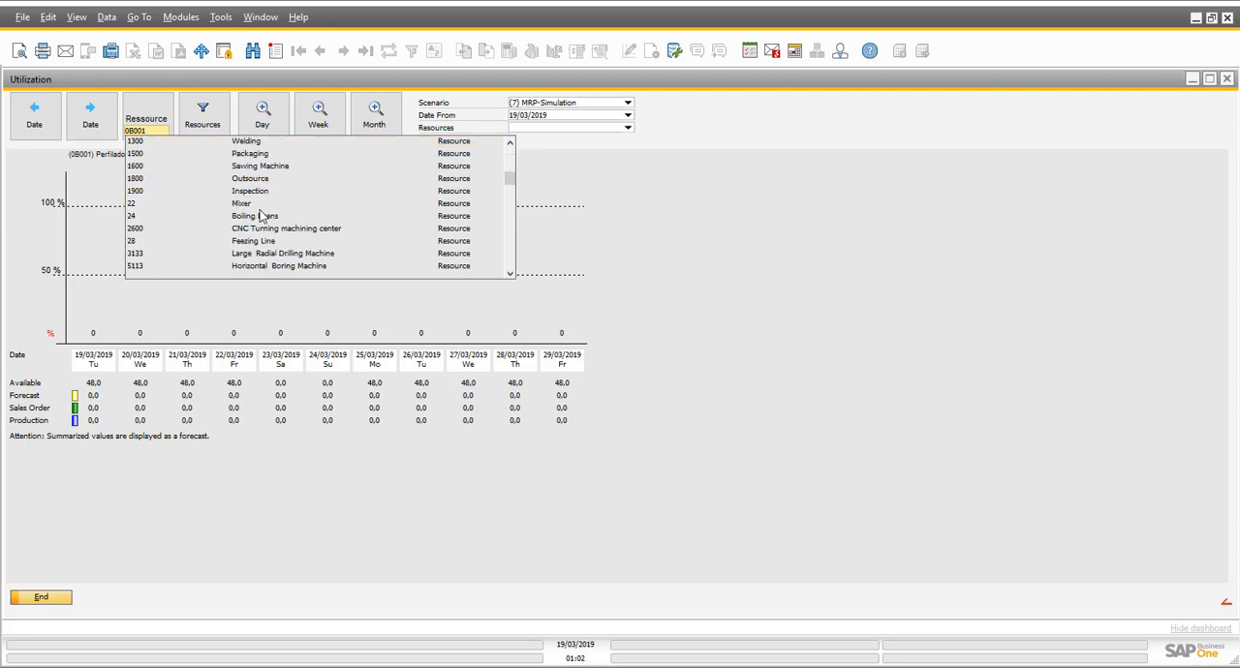
scroll(261, 215, down, 10)
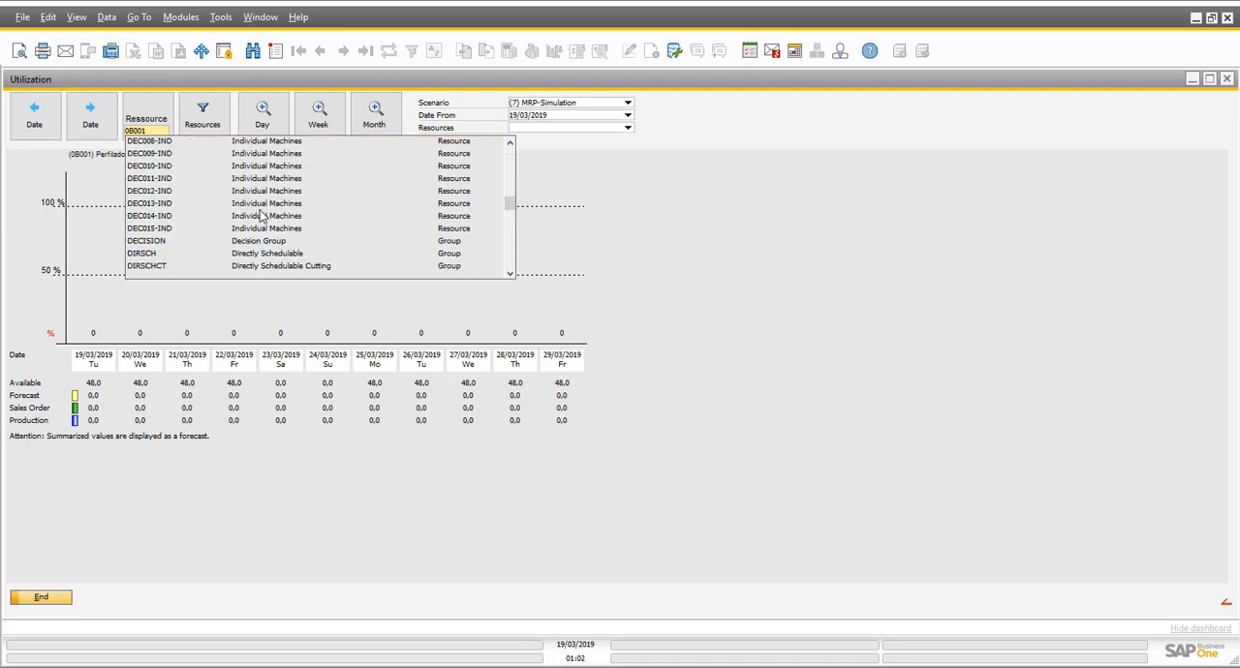
scroll(259, 215, down, 6)
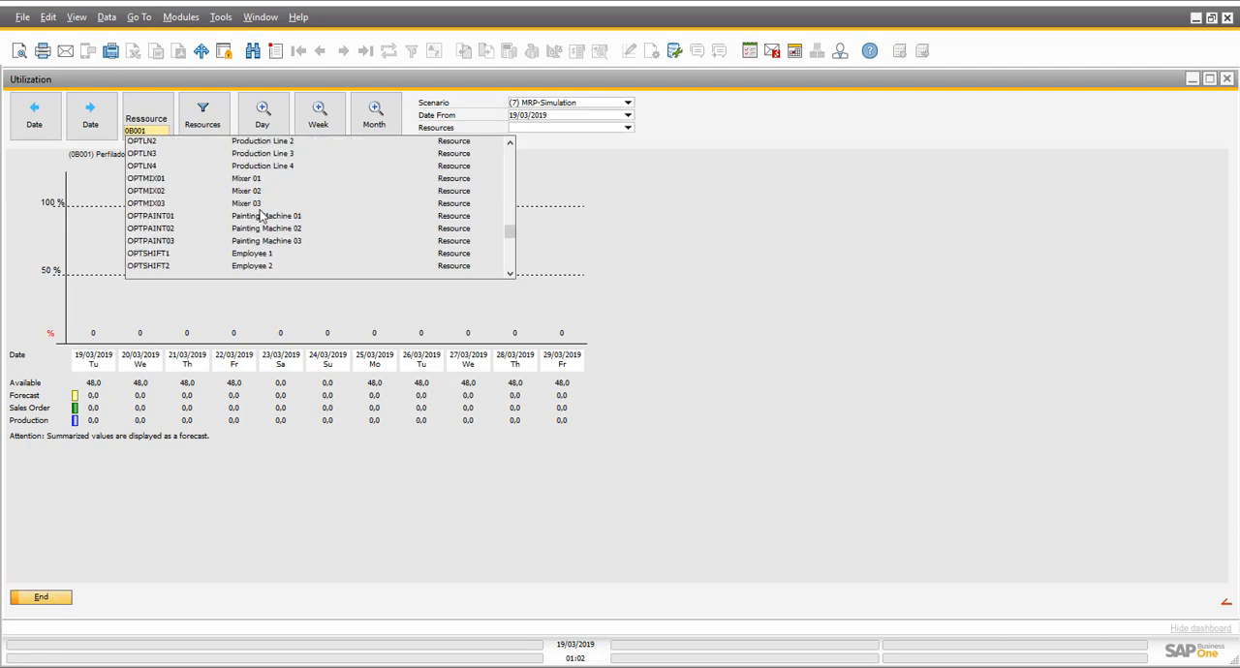
scroll(262, 199, up, 2)
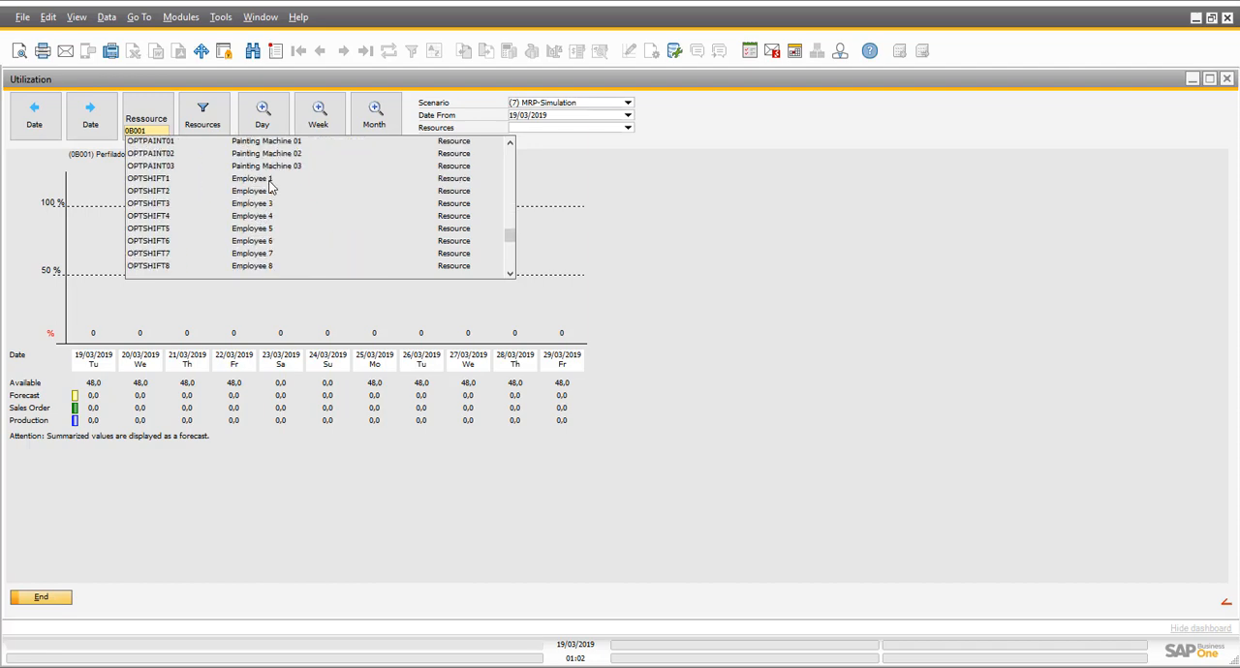
click(262, 179)
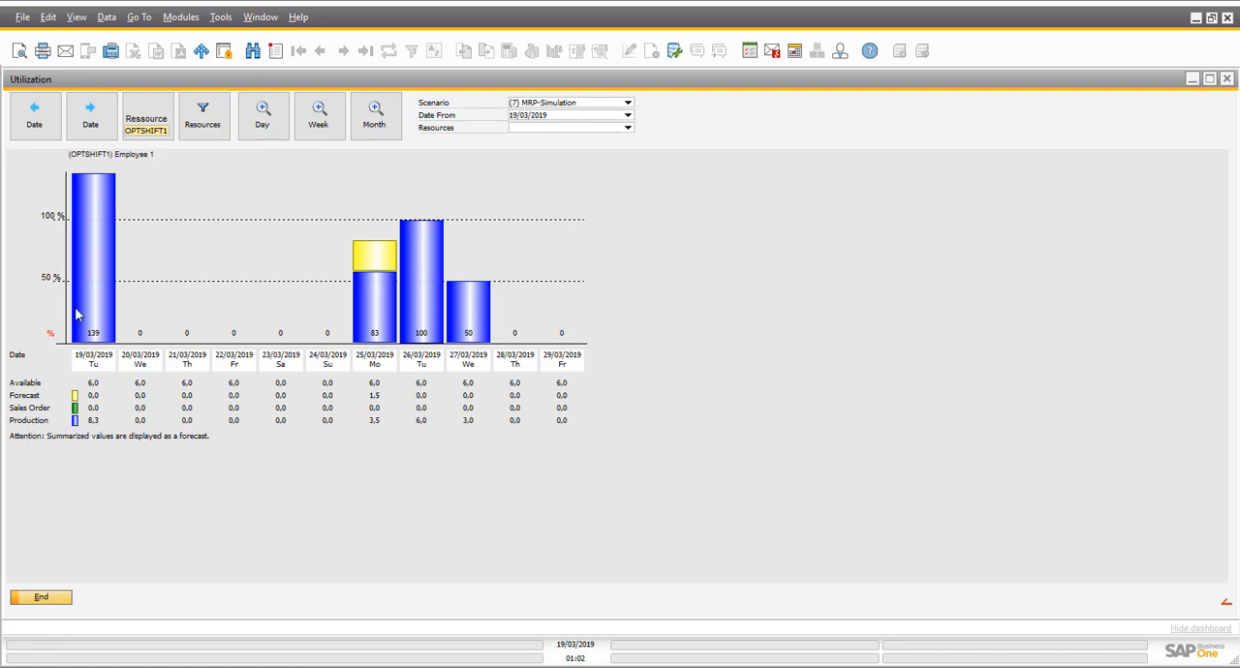
- Examine the originators of Employee 1's workload on 19/03/2019 and on 25/03/2019, closing each list
double_click(377, 396)
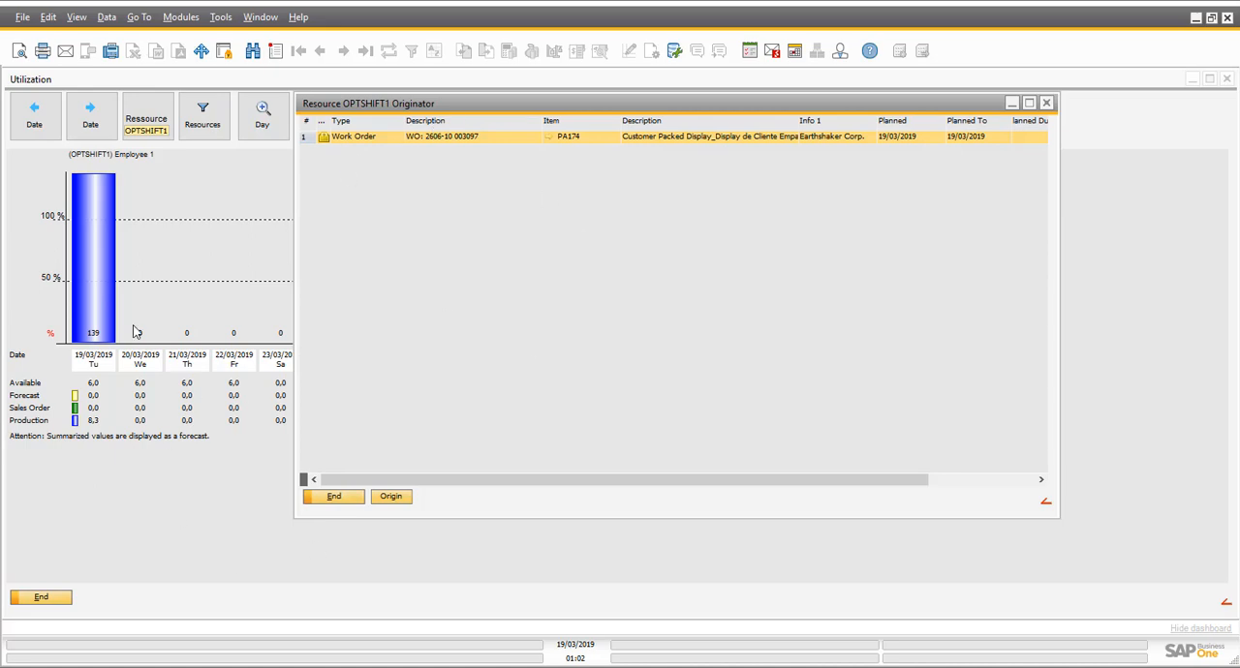
click(339, 496)
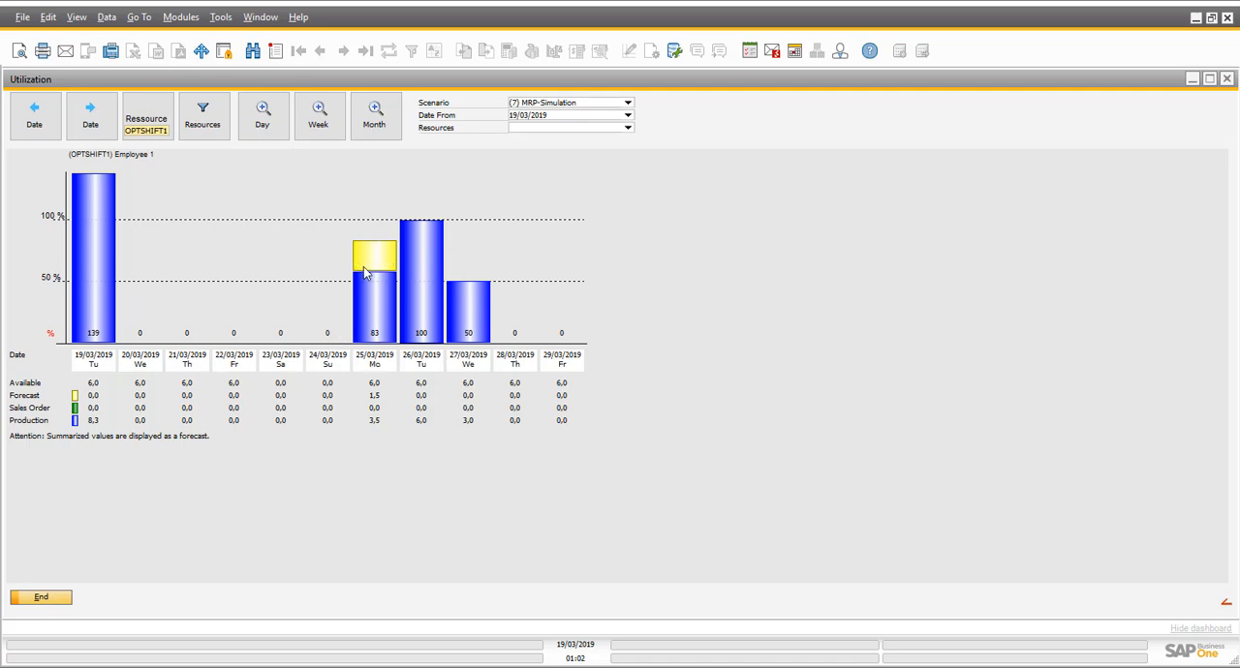
double_click(392, 262)
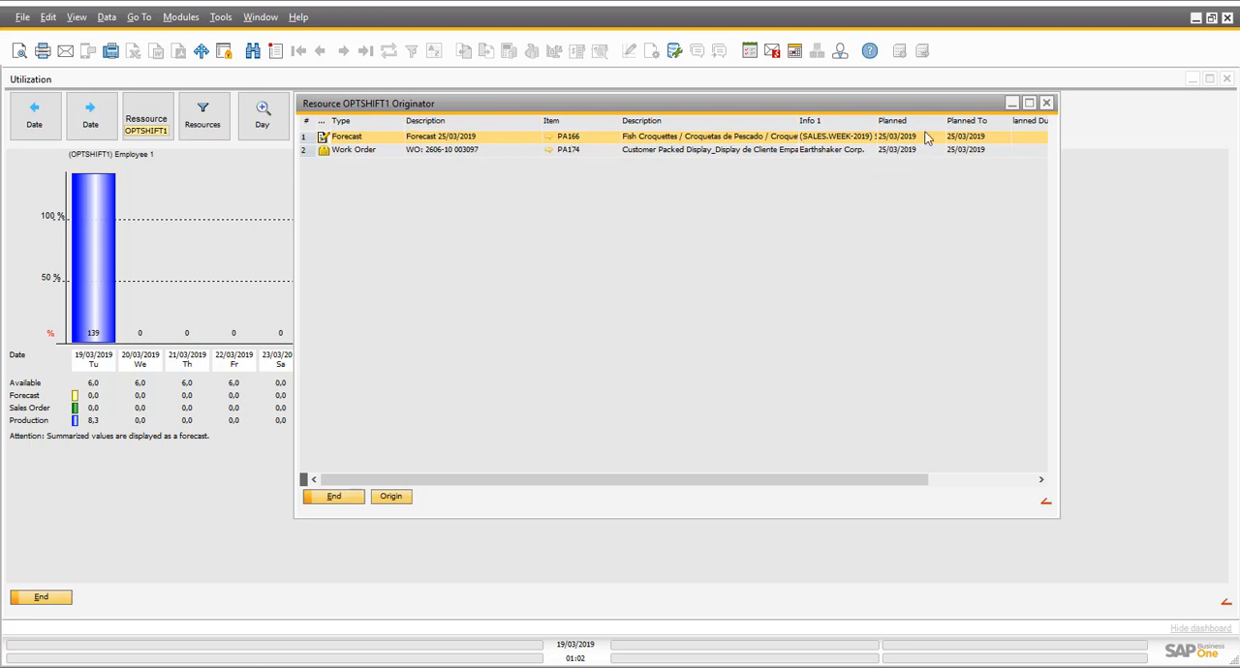
click(332, 498)
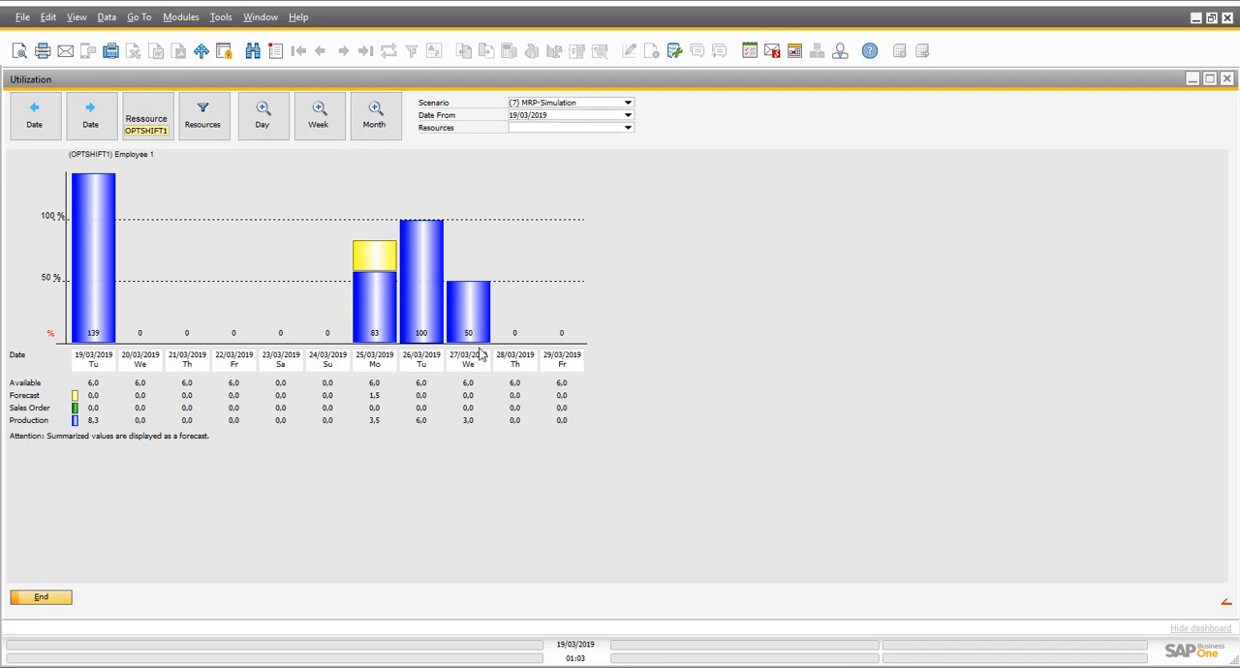
- View Employee 1's utilization by week and by month, and close the utilization overview
click(316, 124)
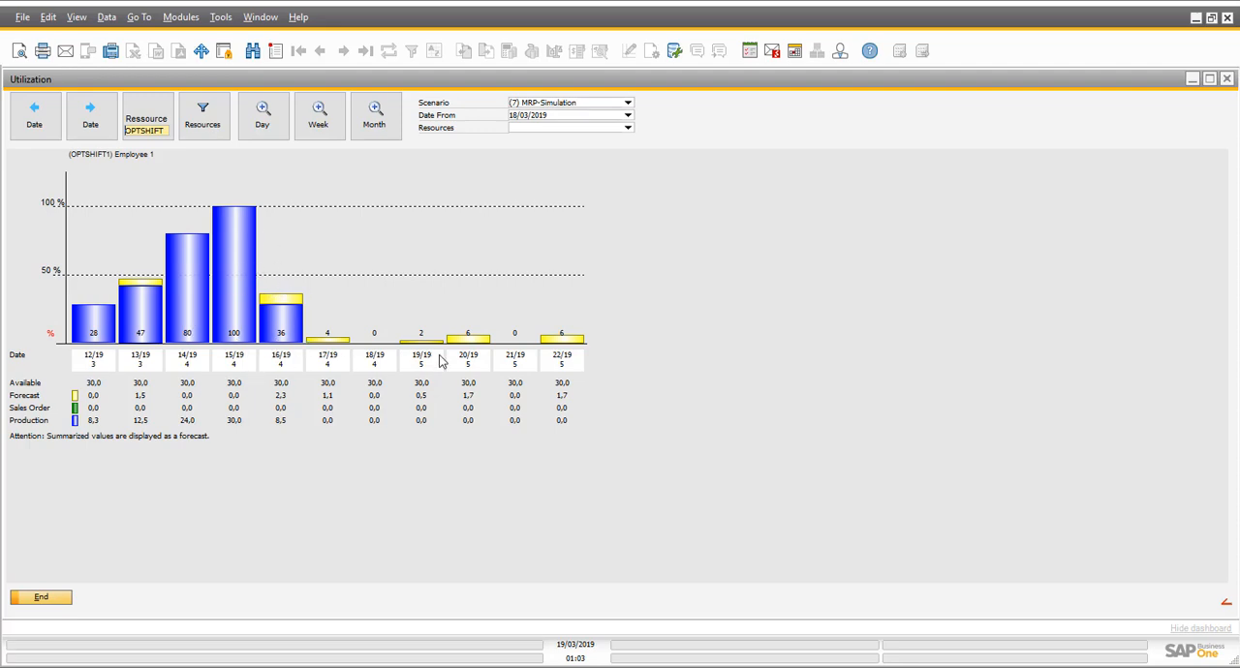
click(375, 116)
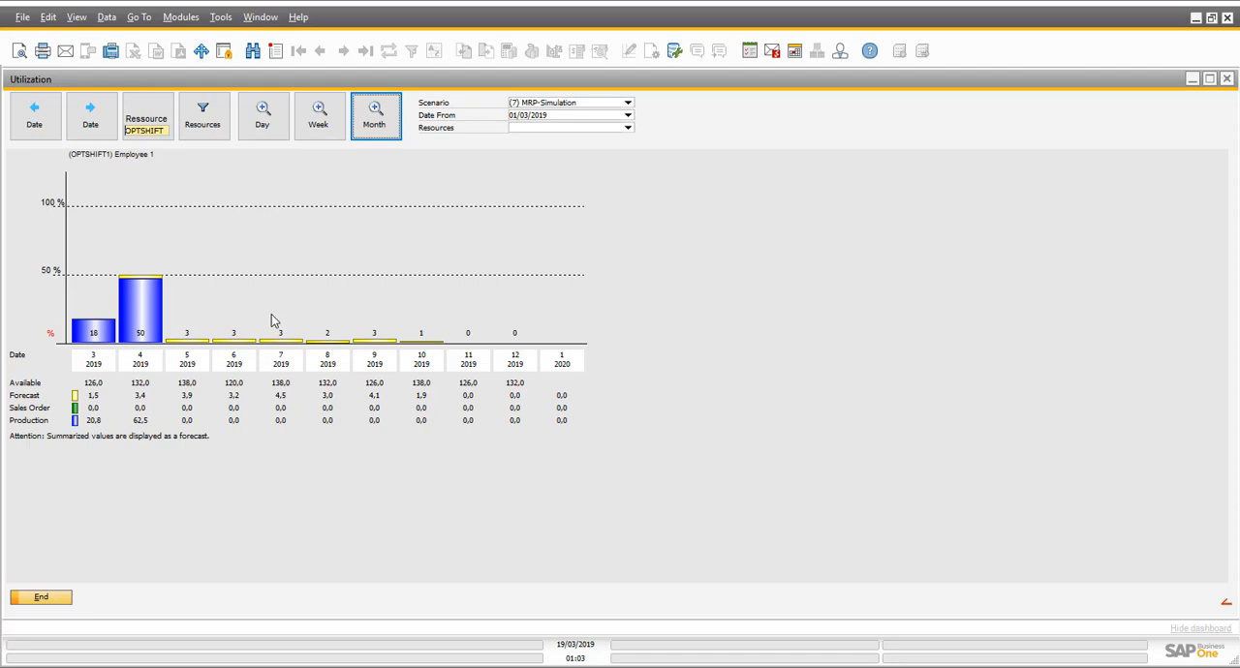
click(64, 597)
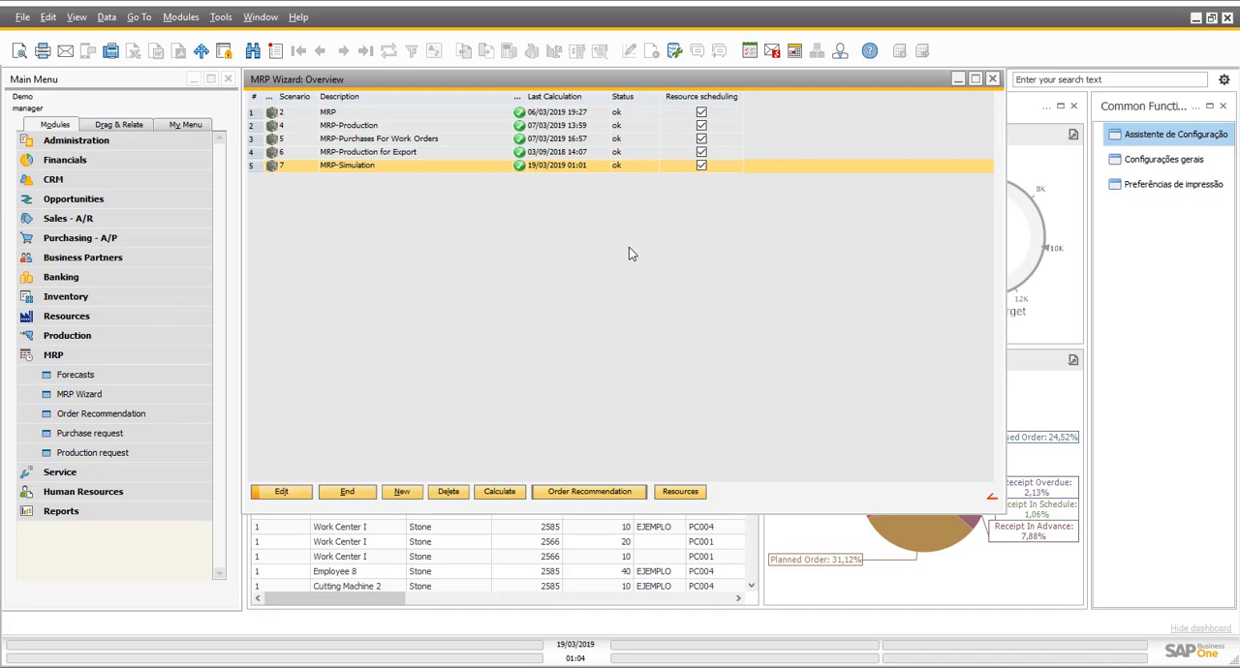
- Open the order recommendation for the MRP-Simulation scenario
click(585, 493)
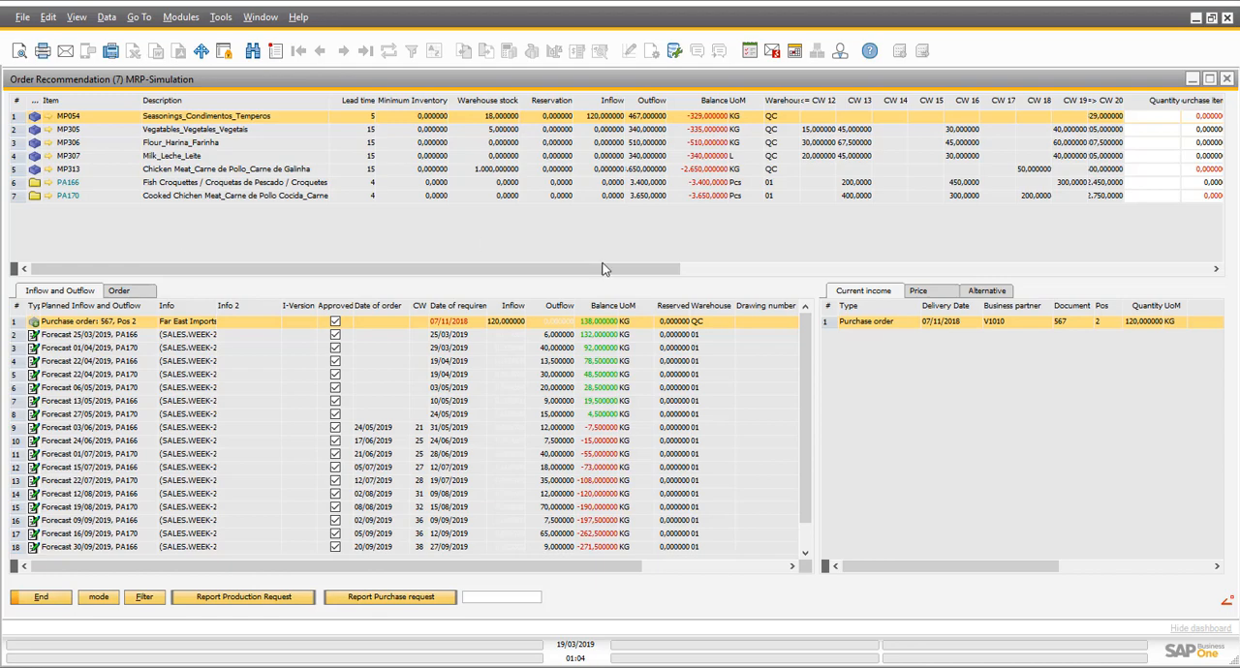
- Widen the calendar-week columns in the order recommendation's item list, through CW 20
drag(578, 274, 705, 275)
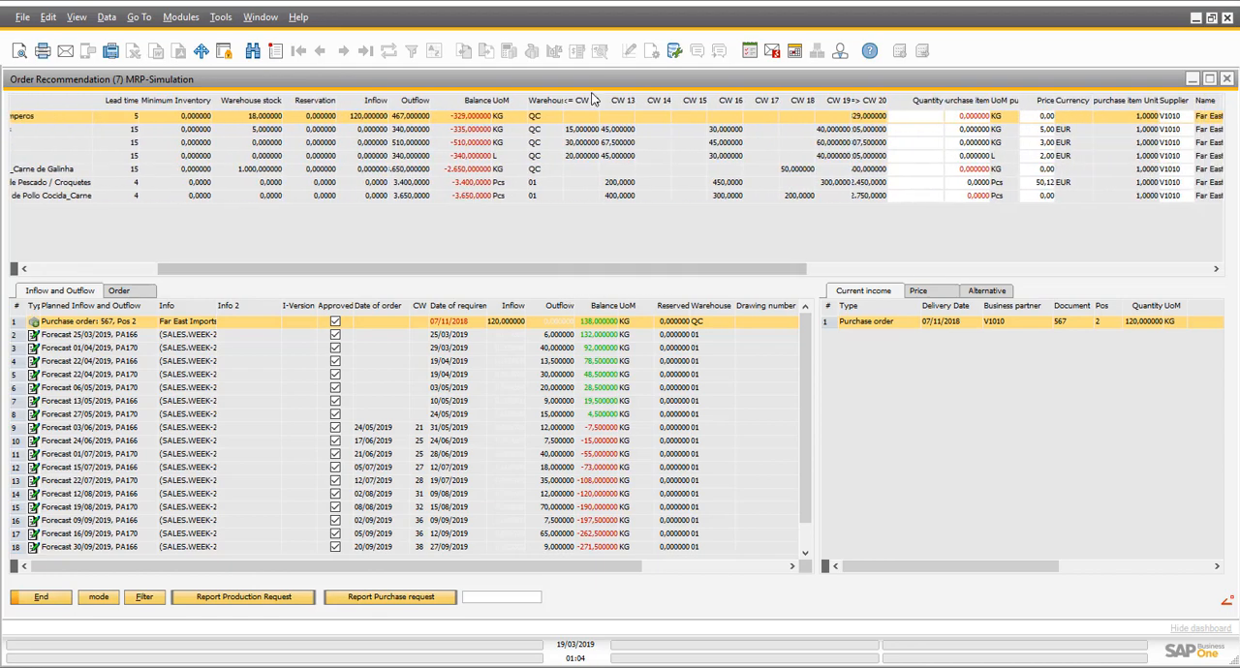
drag(605, 105, 718, 107)
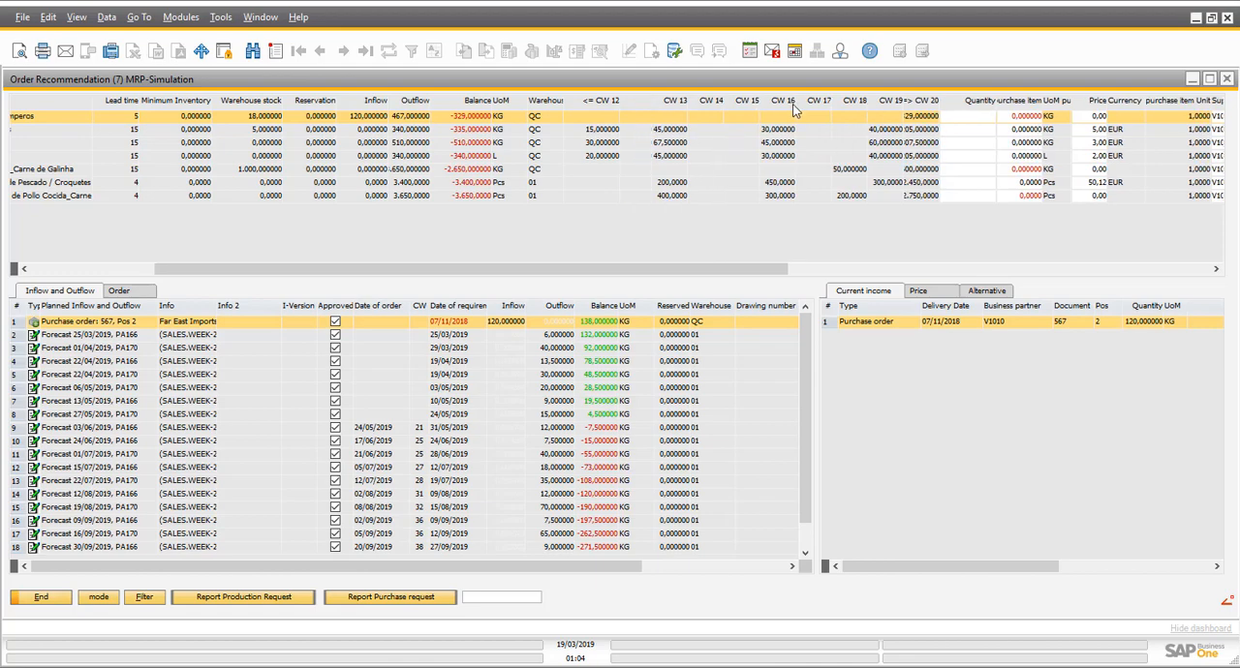
drag(794, 104, 813, 104)
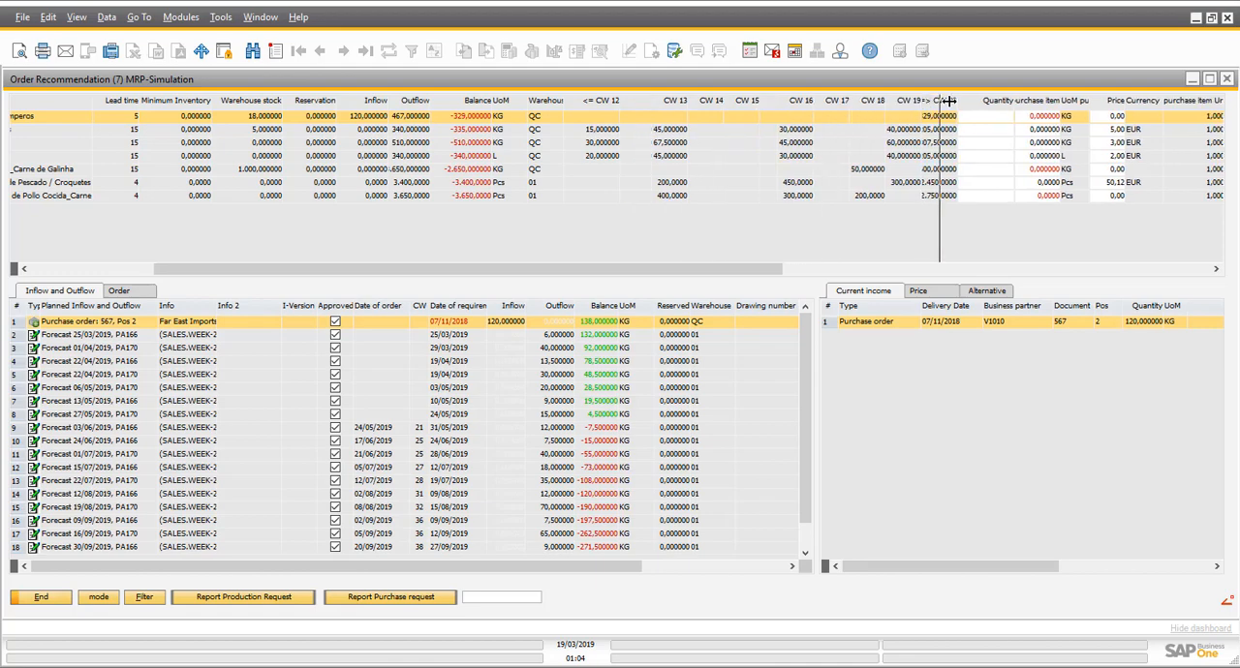
drag(959, 103, 1038, 99)
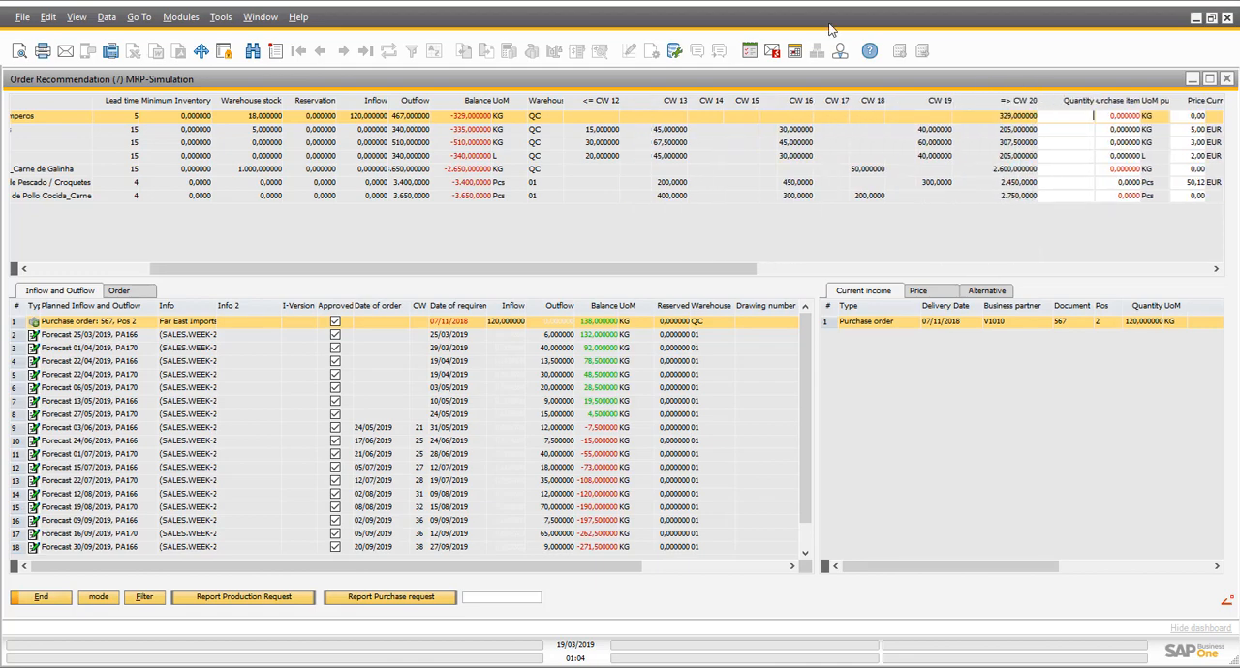
- Compare the weekly demand and planned inflow and outflow of PA166 and PA170, and display those of MP054
click(581, 187)
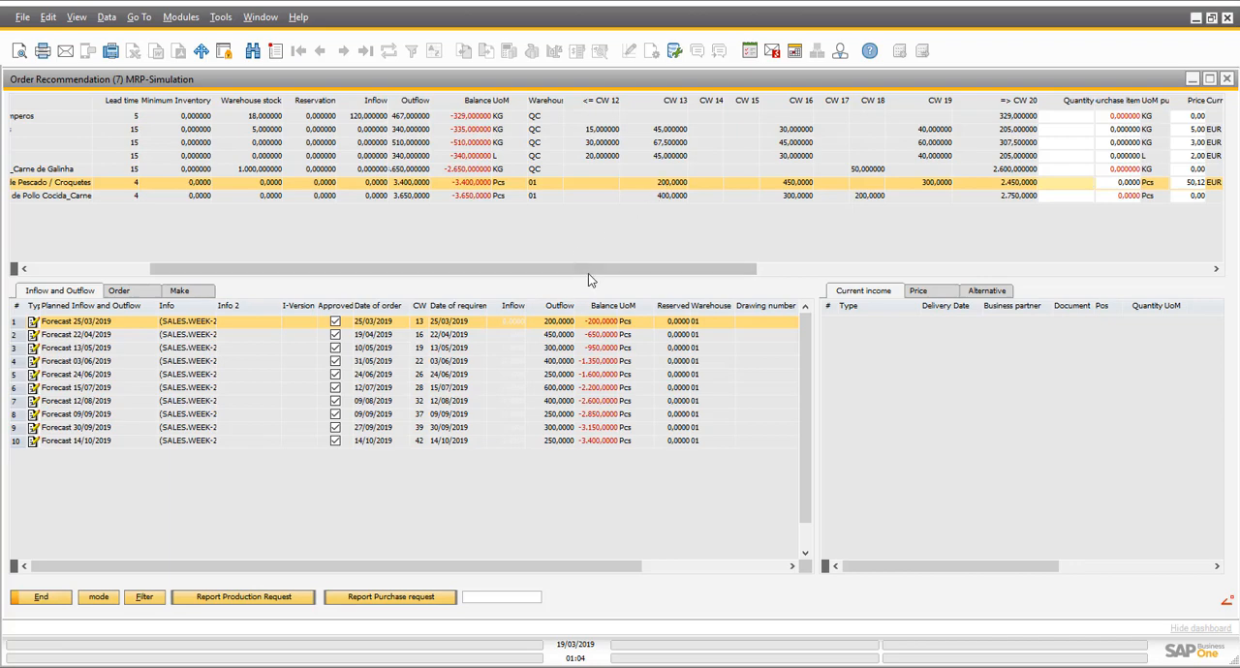
drag(588, 274, 466, 273)
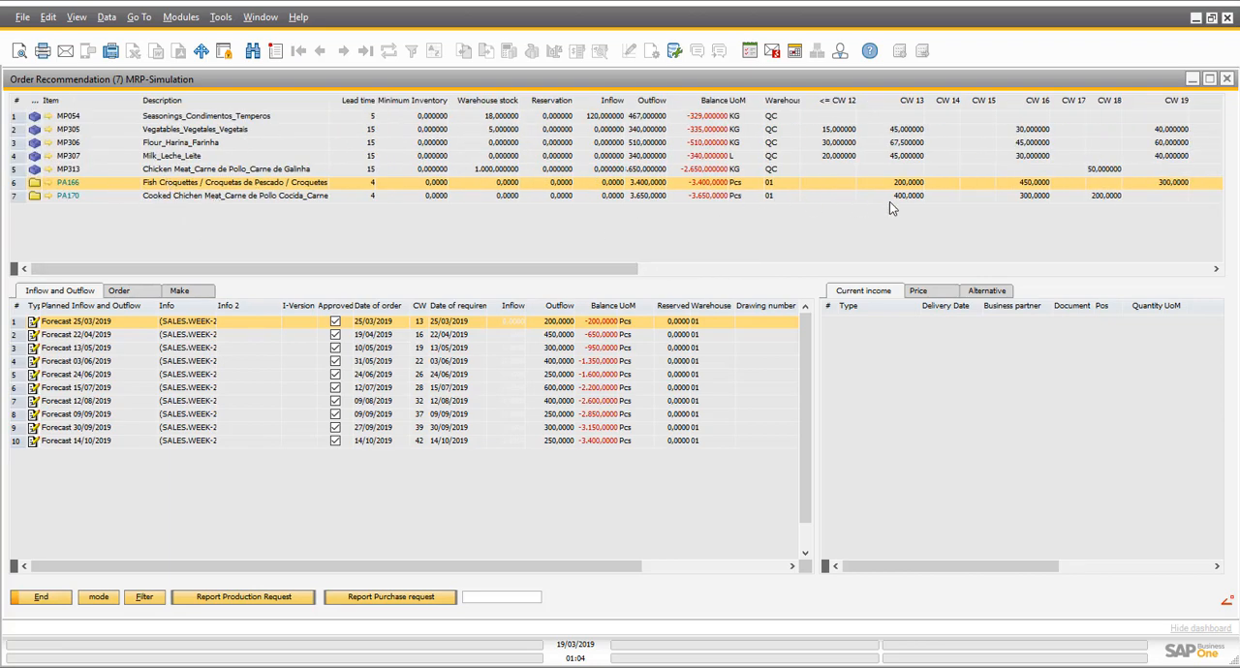
click(914, 197)
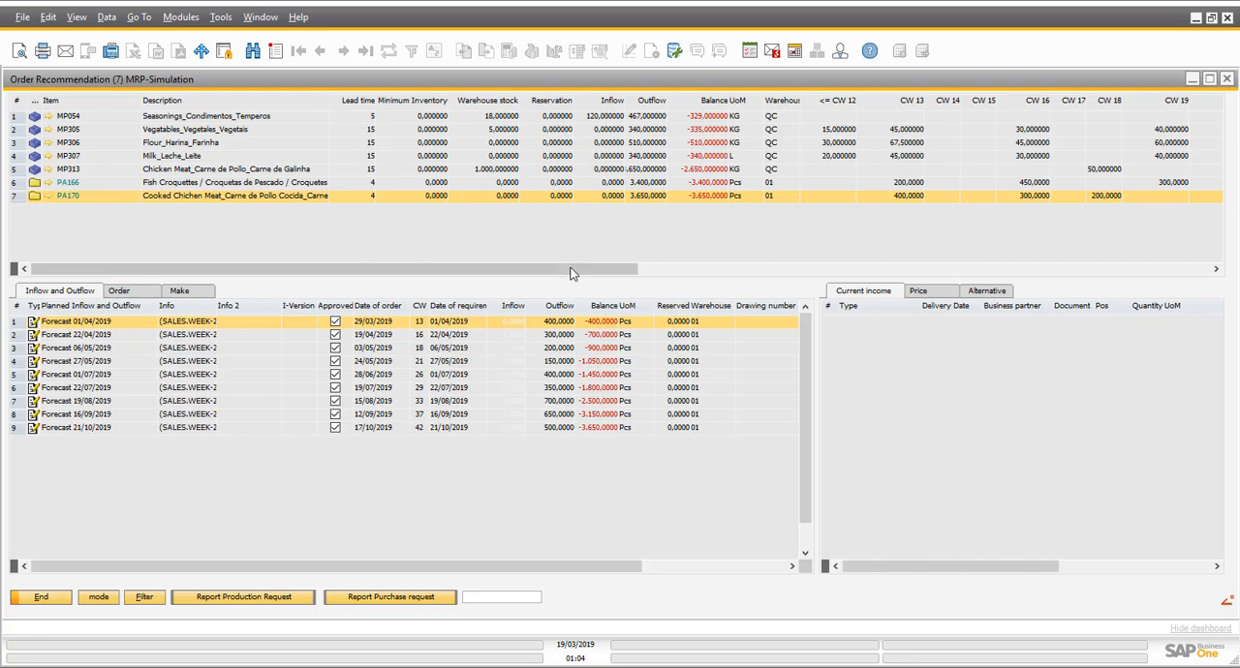
drag(572, 275, 714, 274)
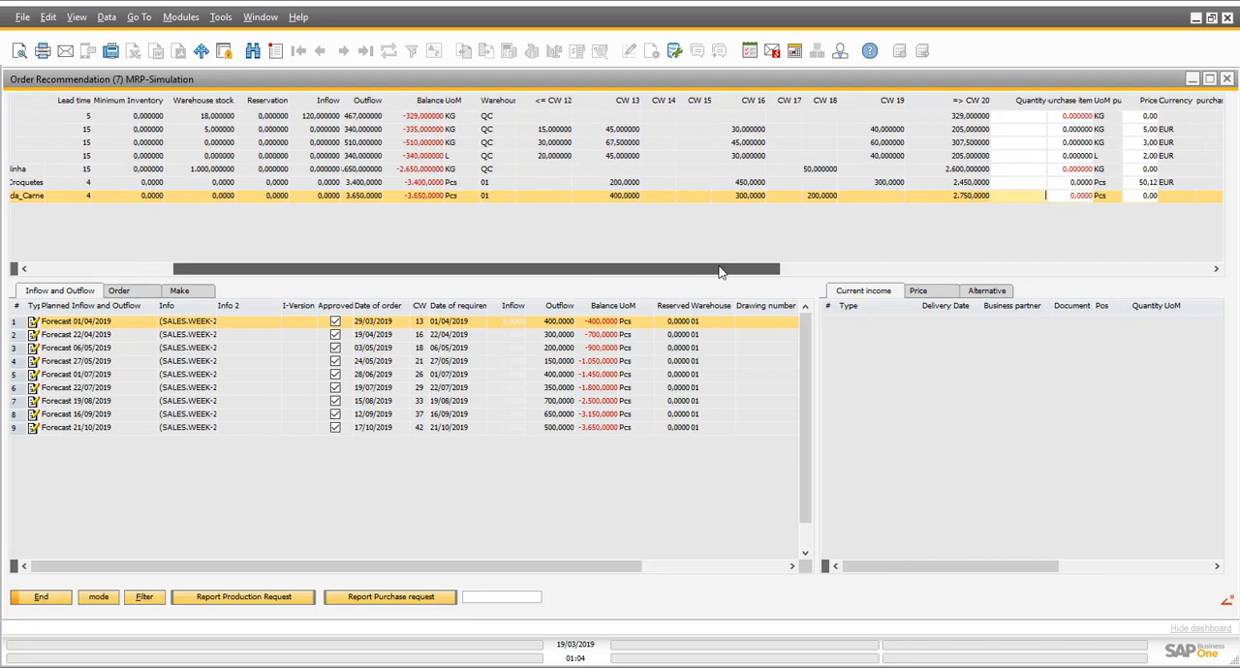
click(746, 183)
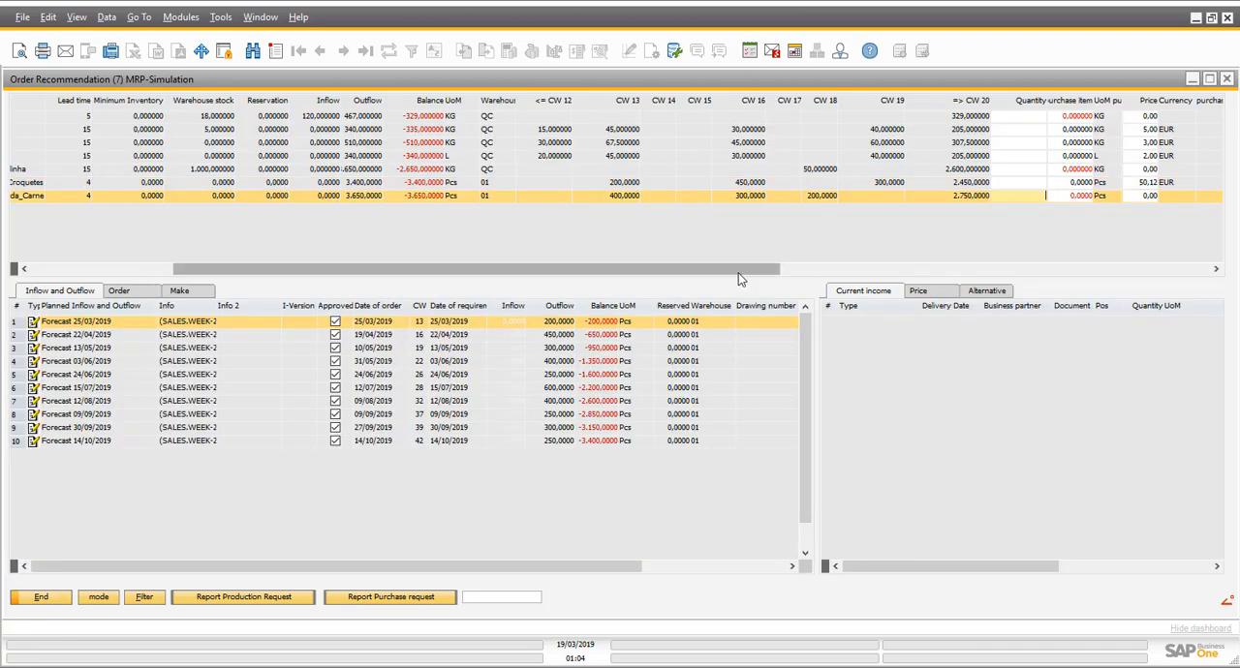
drag(738, 279, 595, 279)
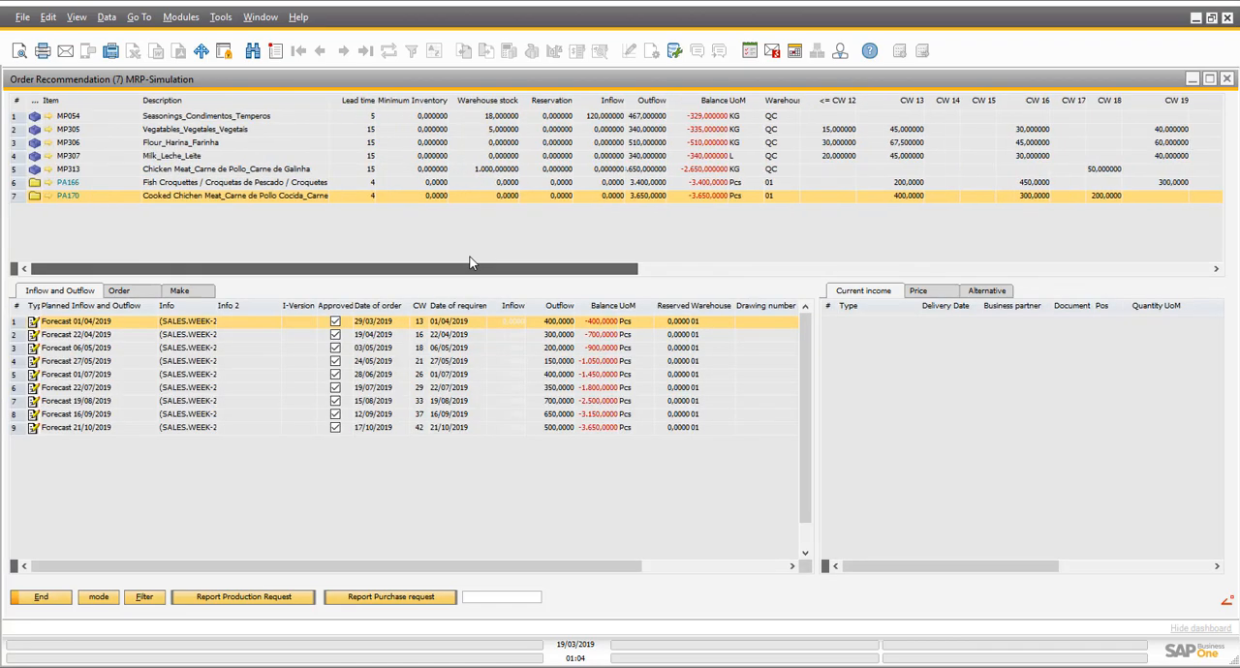
click(828, 117)
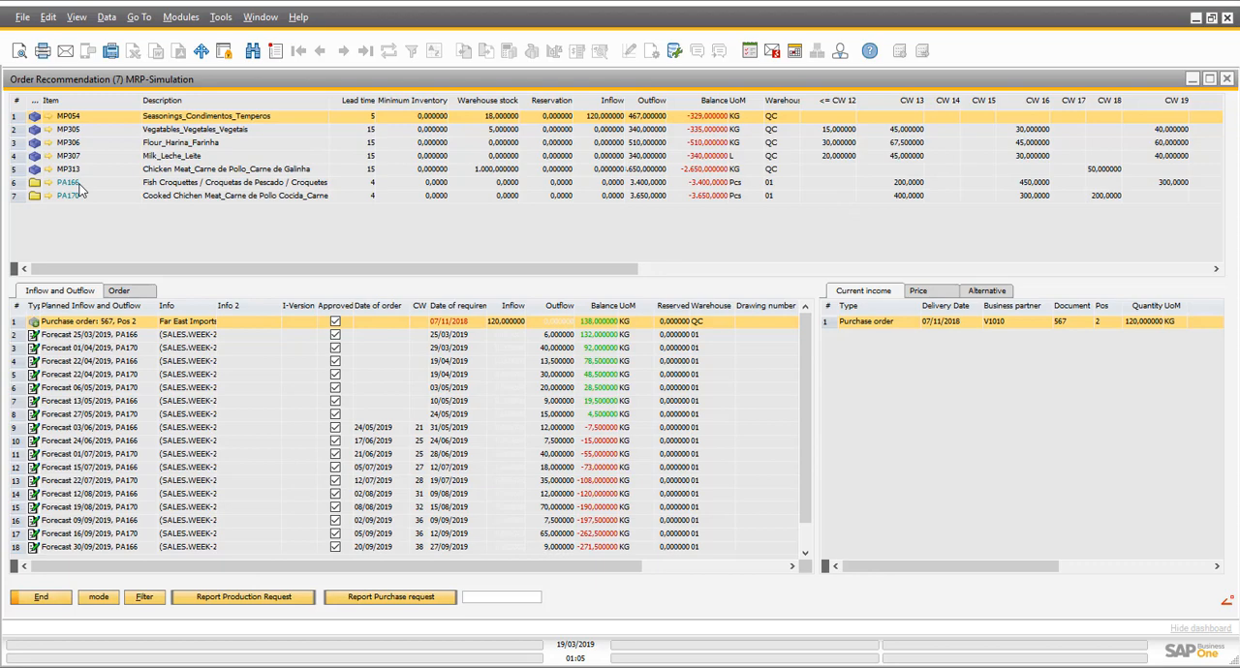
- Open the item master data of PA166 and review its bill of materials and routing
click(143, 189)
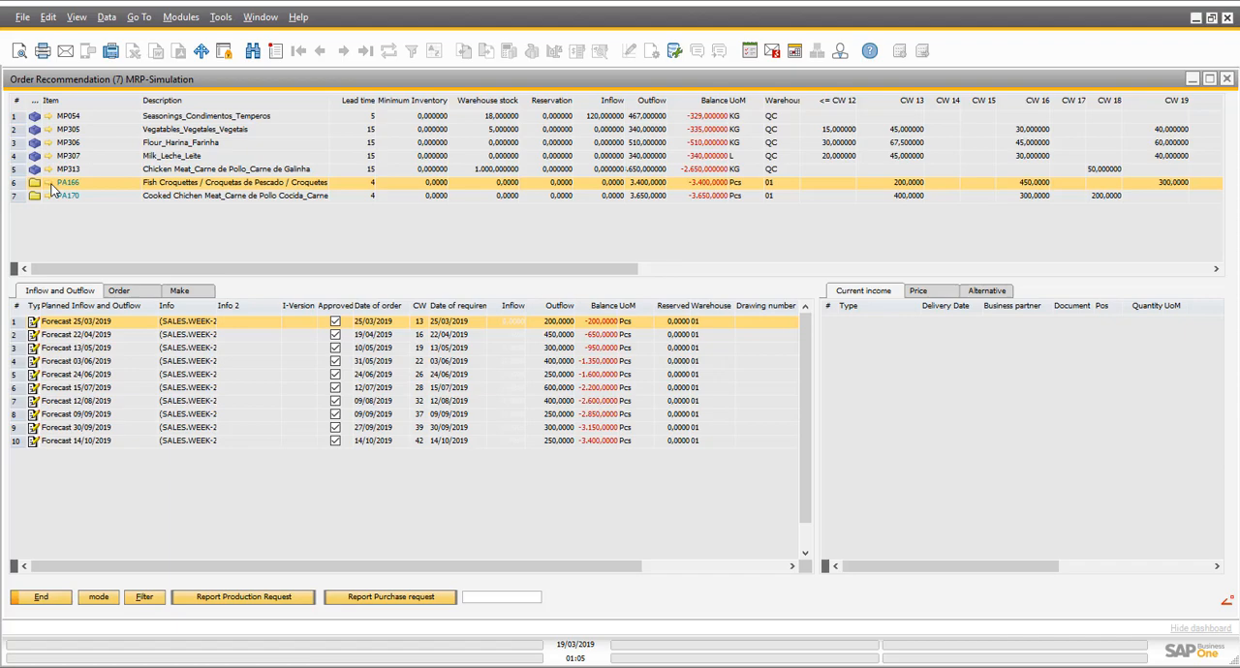
click(50, 186)
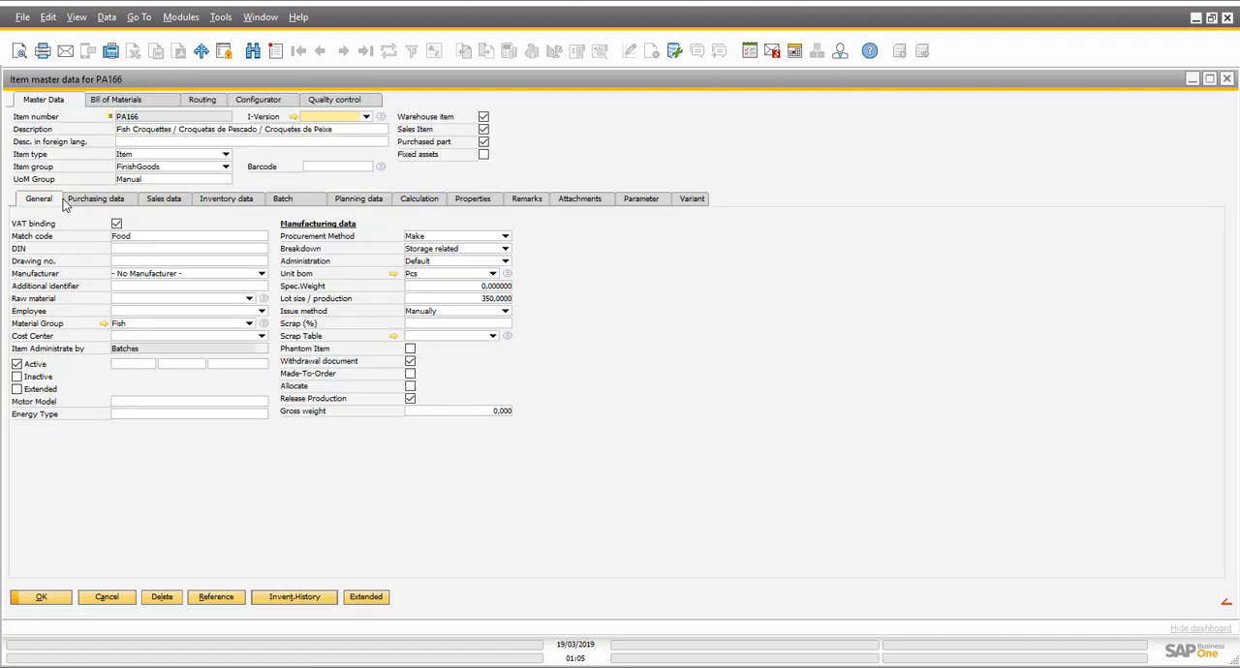
click(120, 100)
click(176, 99)
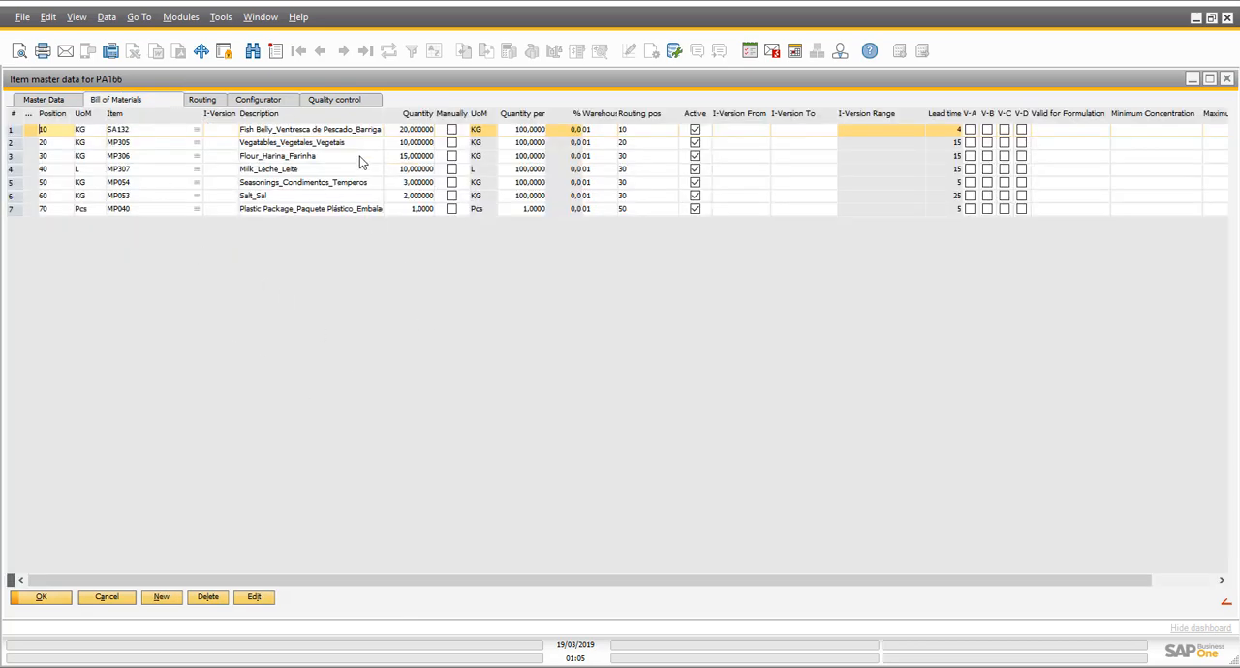
click(212, 181)
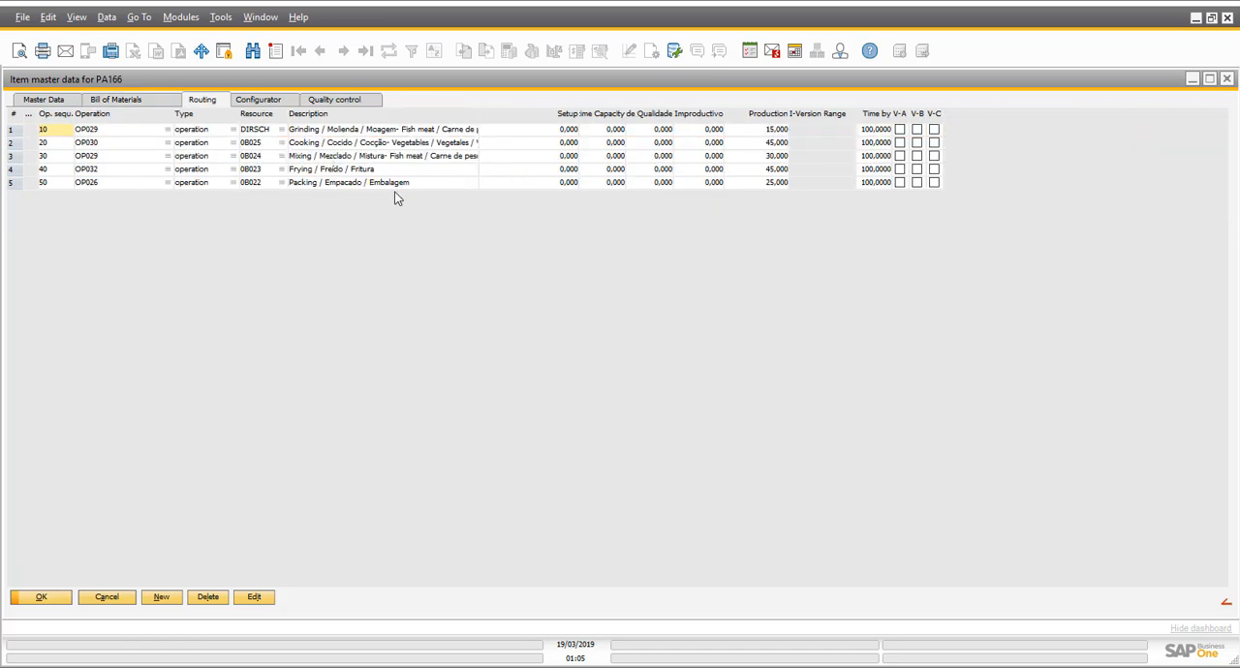
- Run a calculation for PA166 from its master data, using the item valuation method and display per piece
click(38, 100)
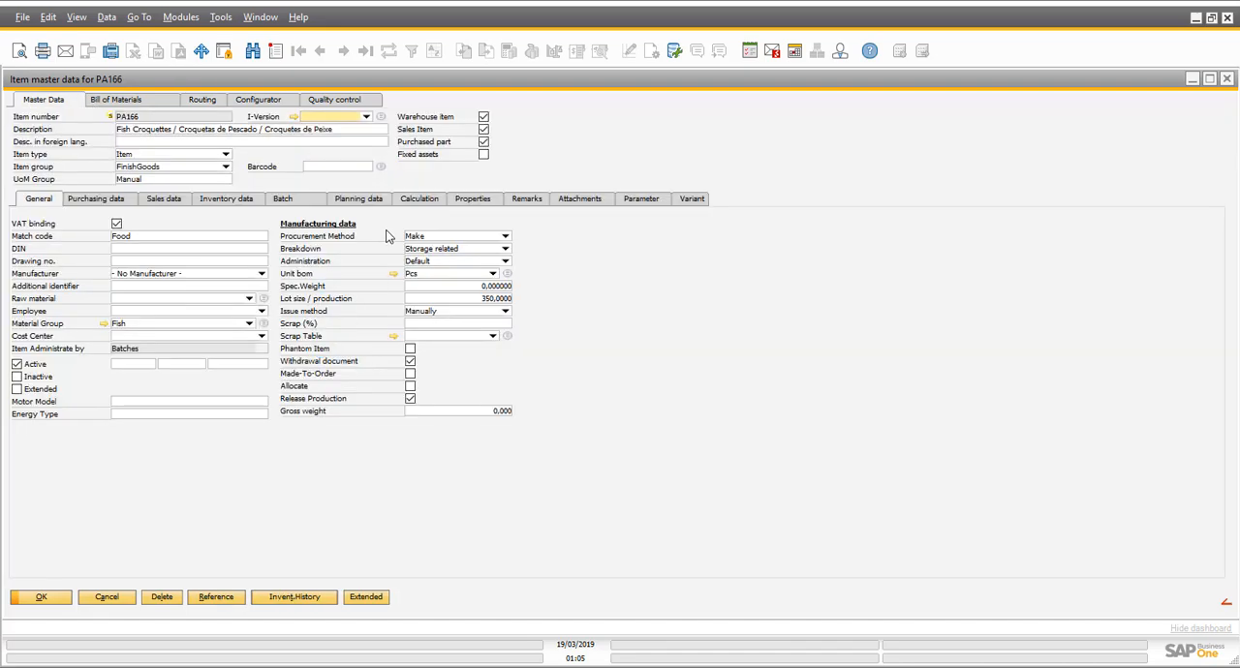
click(432, 202)
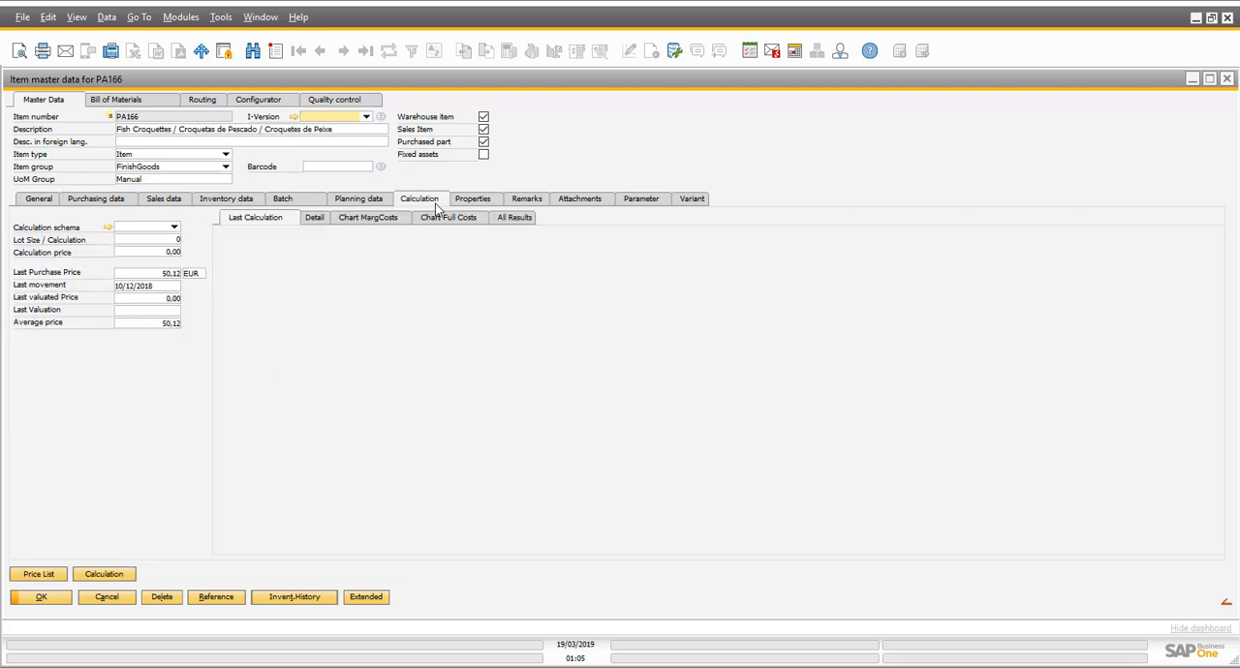
click(97, 578)
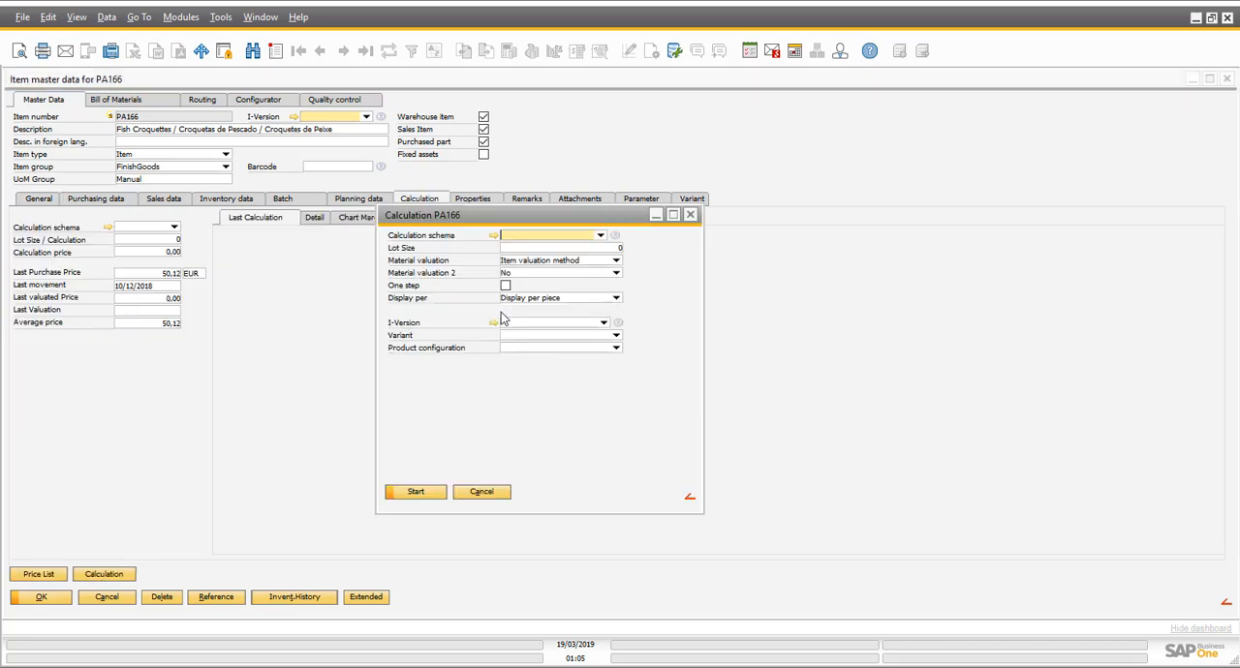
click(417, 492)
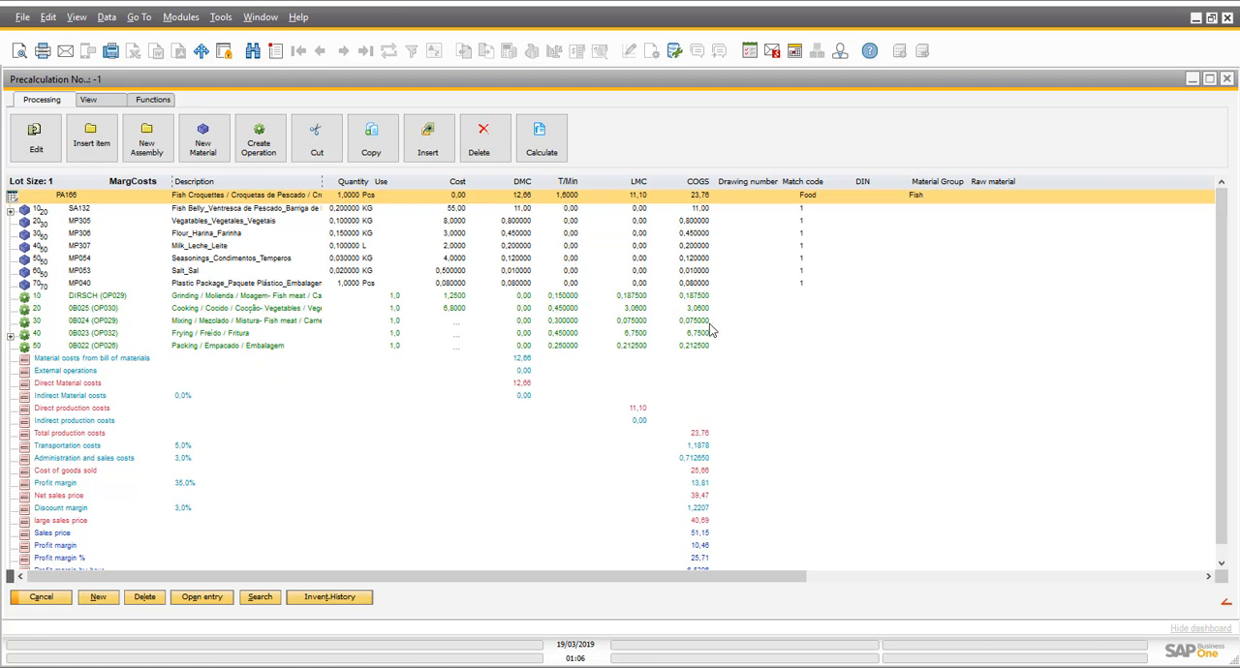
- Examine PA166's material, production, transportation and administration costs, margins and large sales price, and return to the order recommendation
scroll(714, 335, down, 1)
click(578, 374)
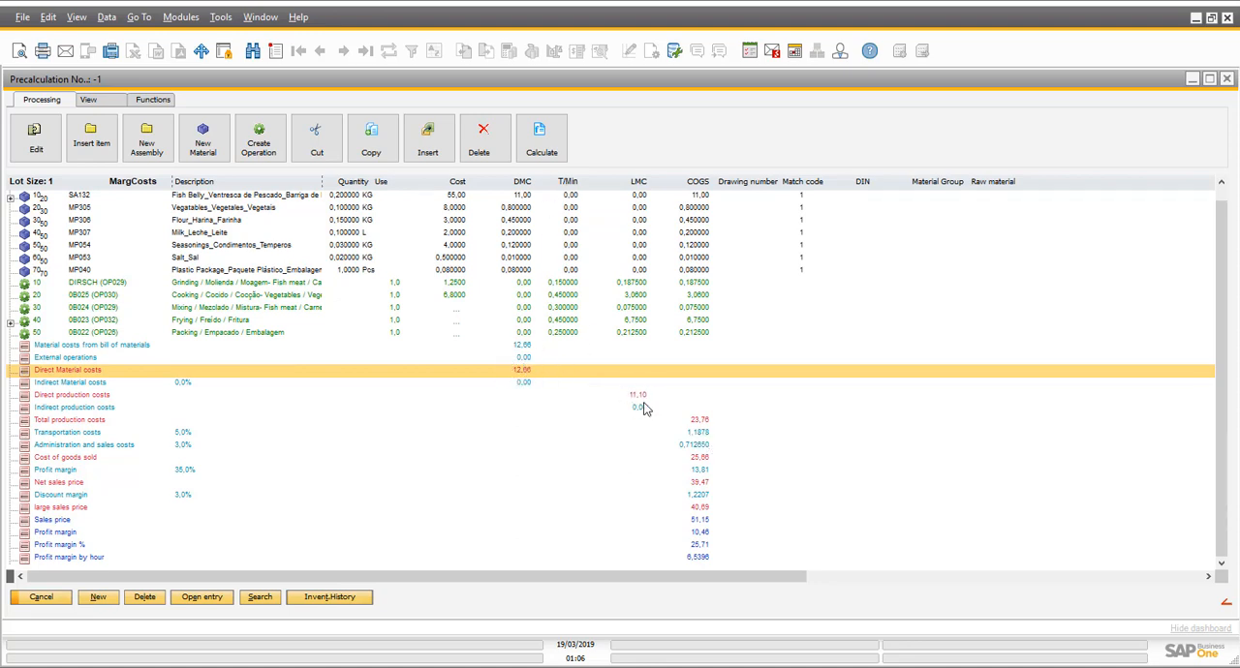
click(706, 425)
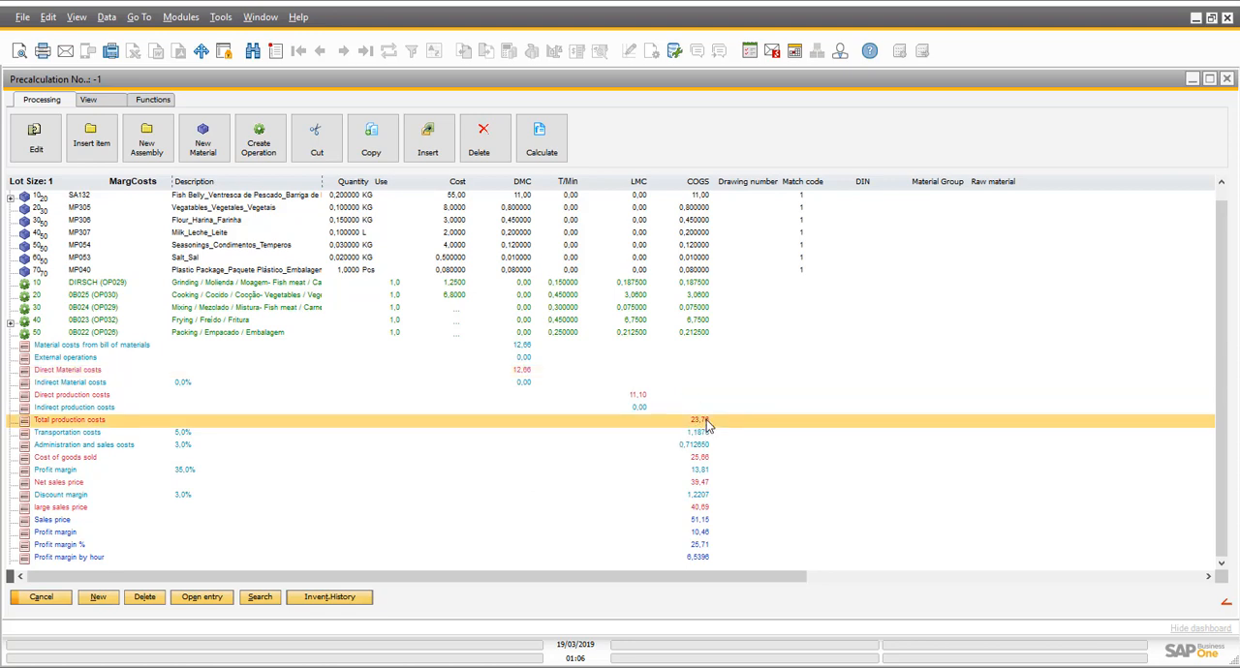
click(701, 434)
click(700, 446)
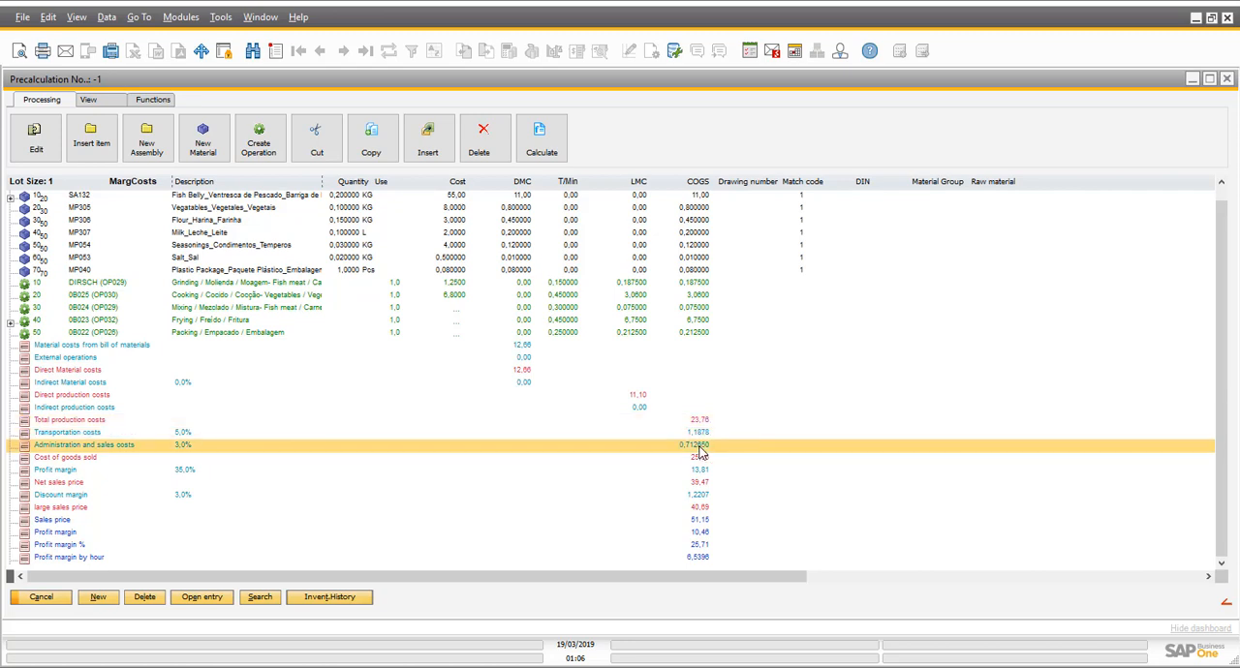
click(700, 472)
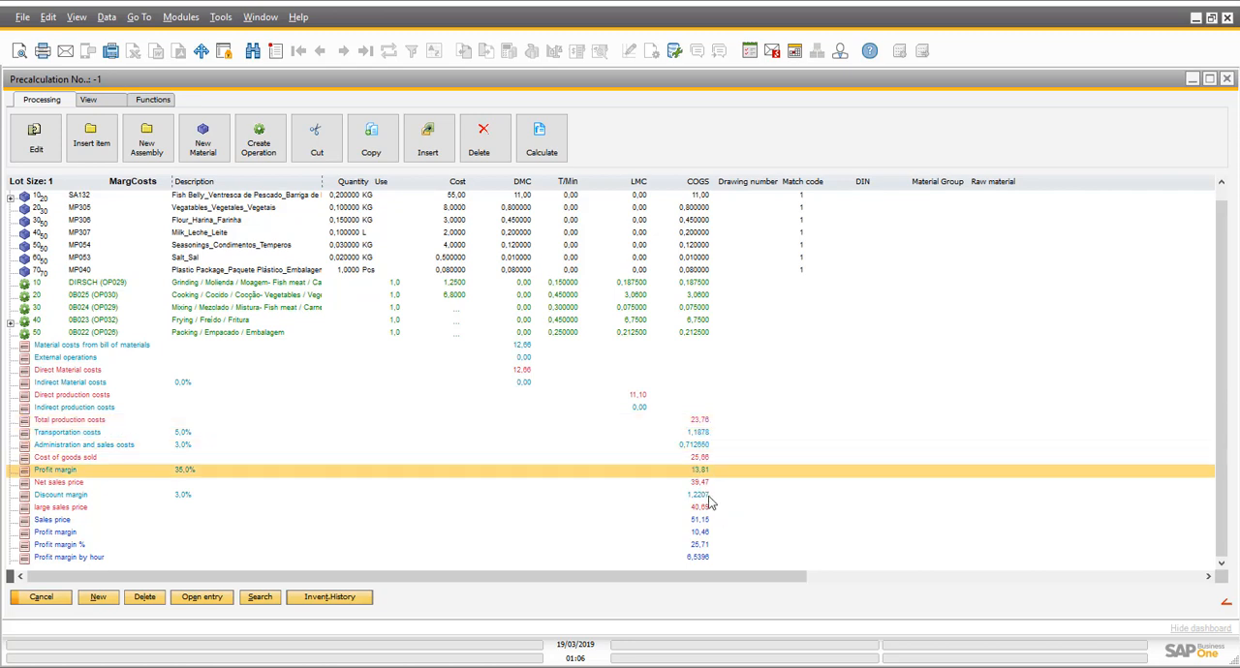
click(715, 498)
click(720, 510)
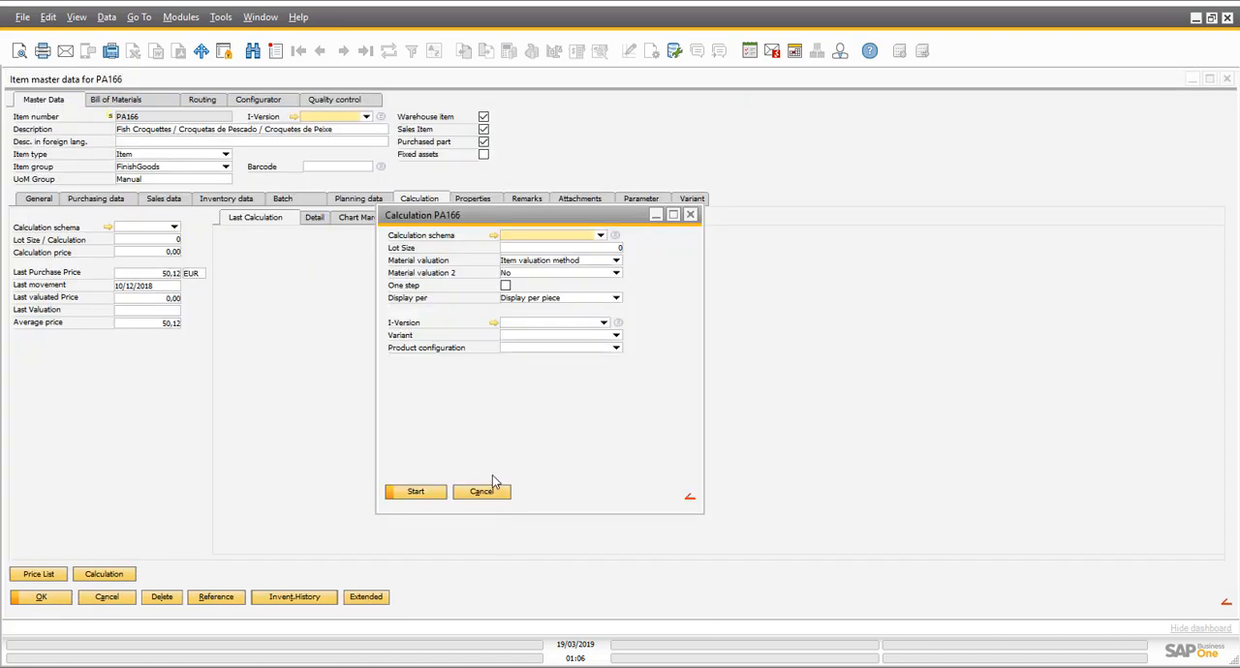
click(494, 488)
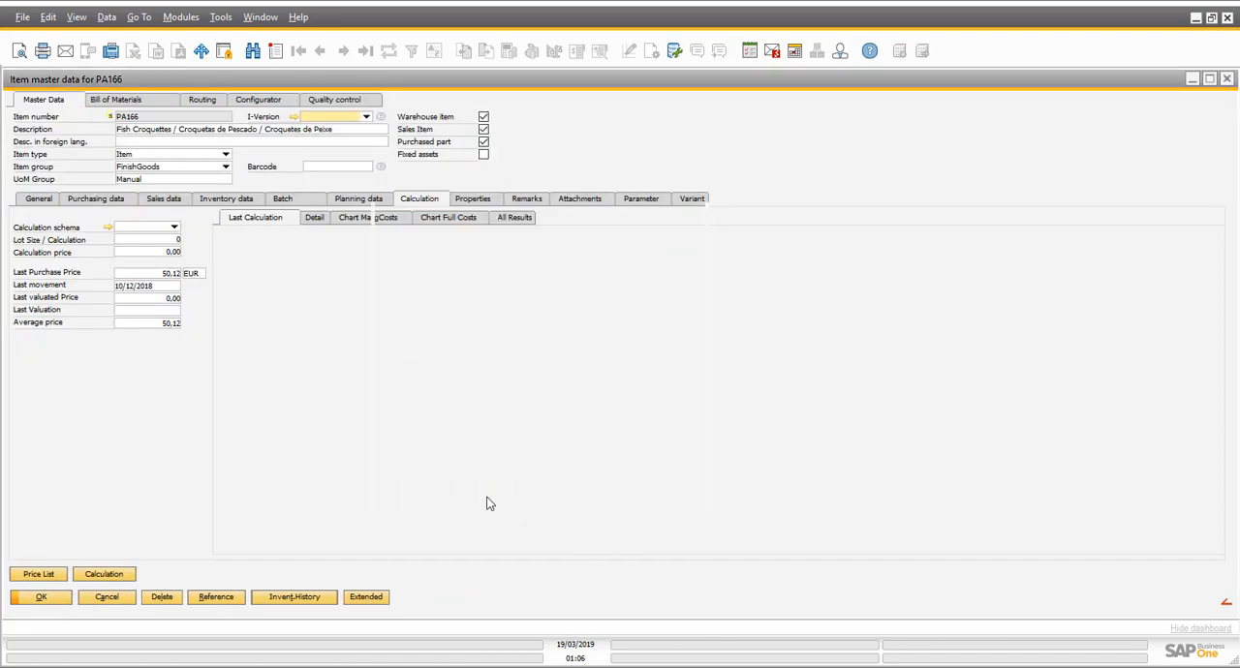
click(40, 597)
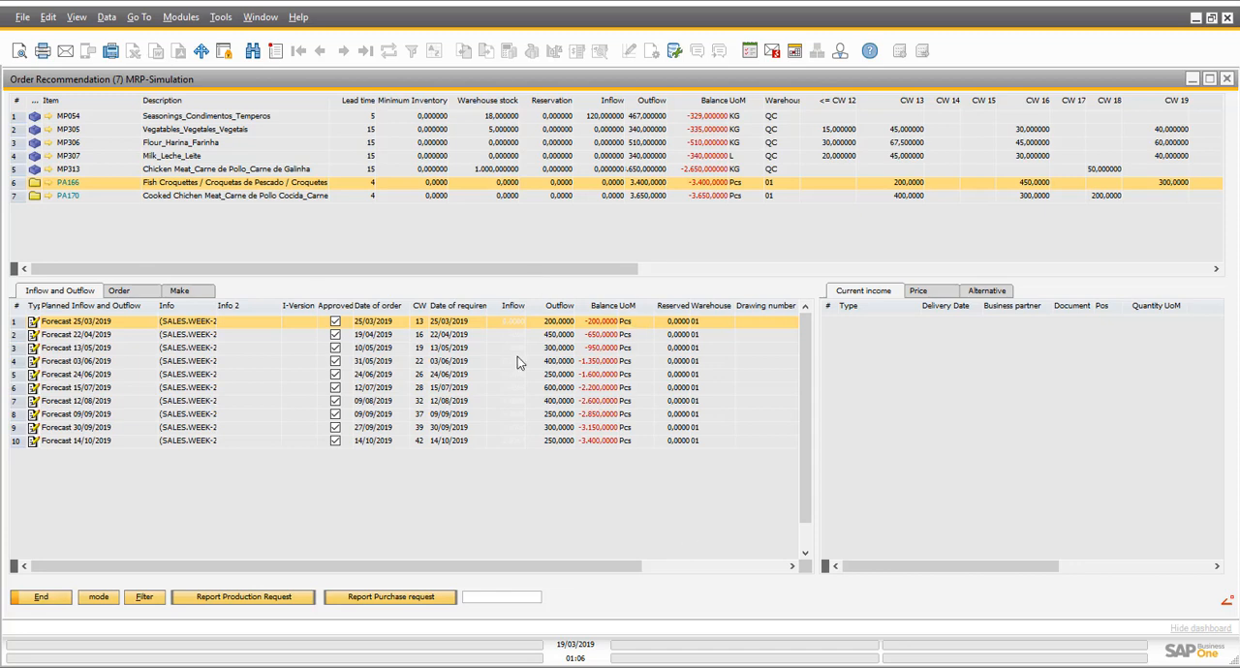
- Switch the order recommendation's mode and pre-assign quantities with 21 security workdays and procurement method Buy
click(100, 598)
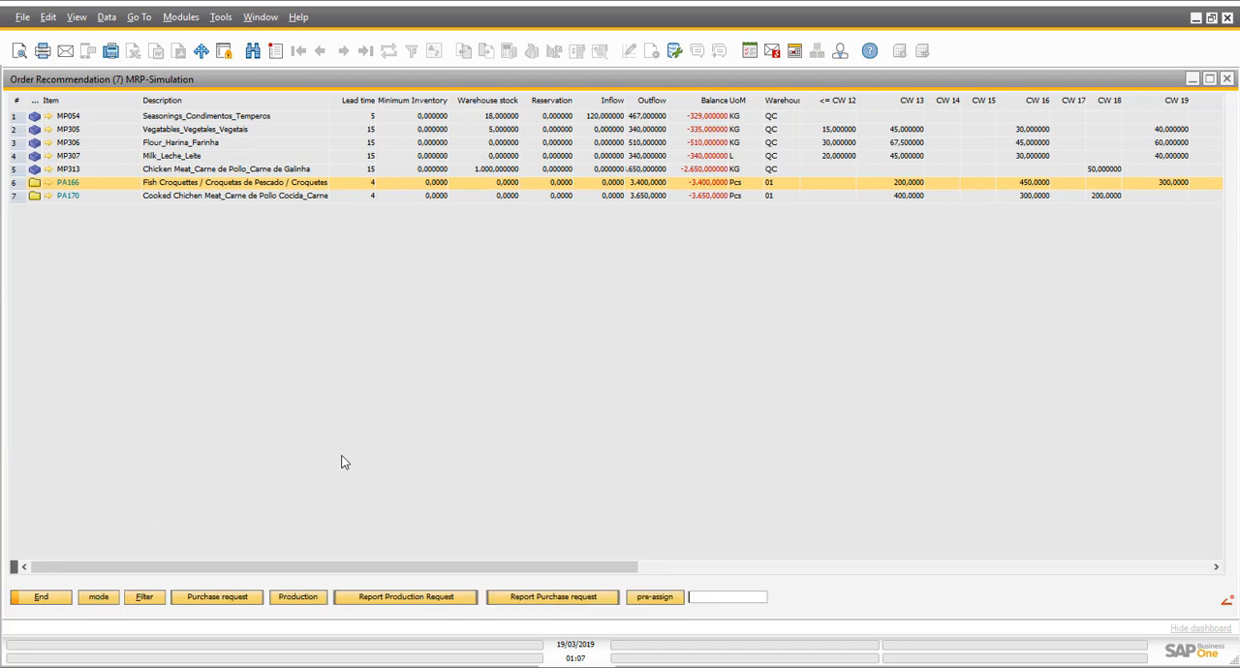
click(678, 597)
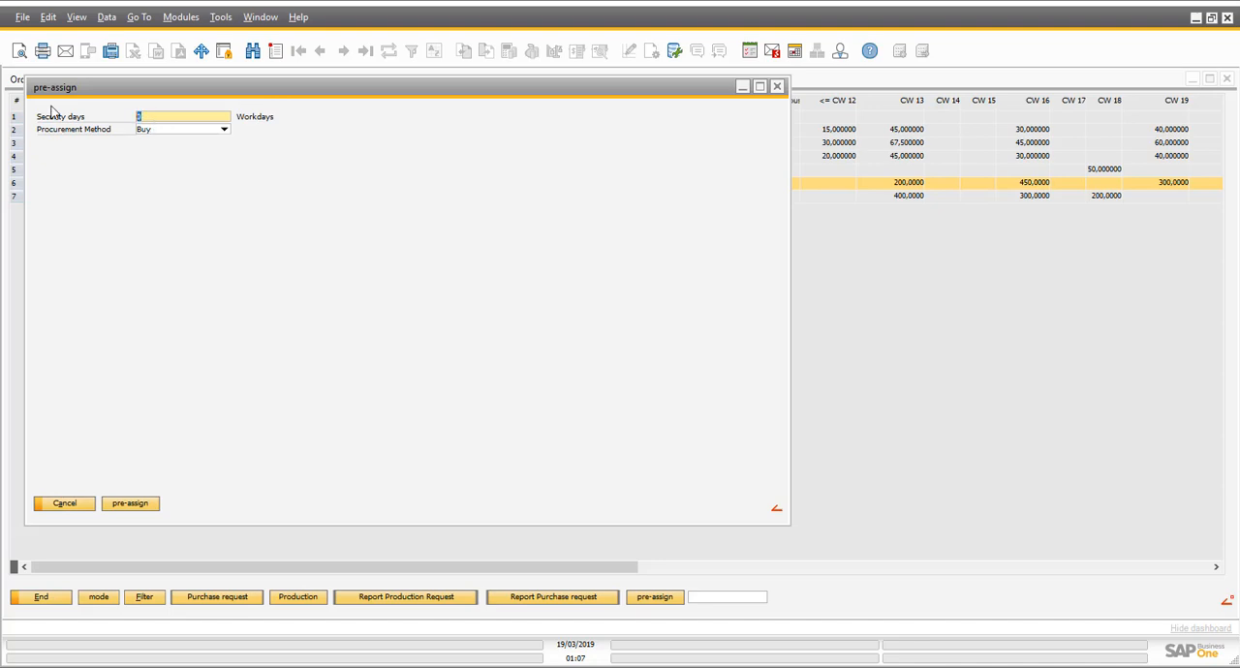
text(21)
click(128, 505)
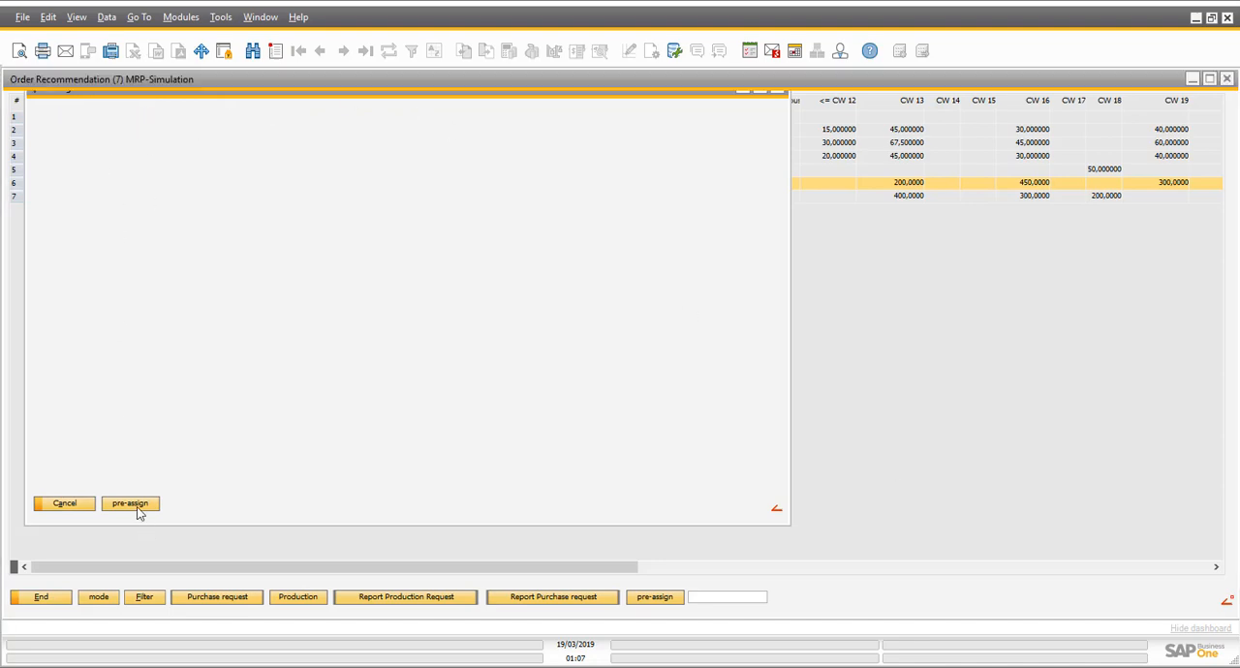
click(513, 363)
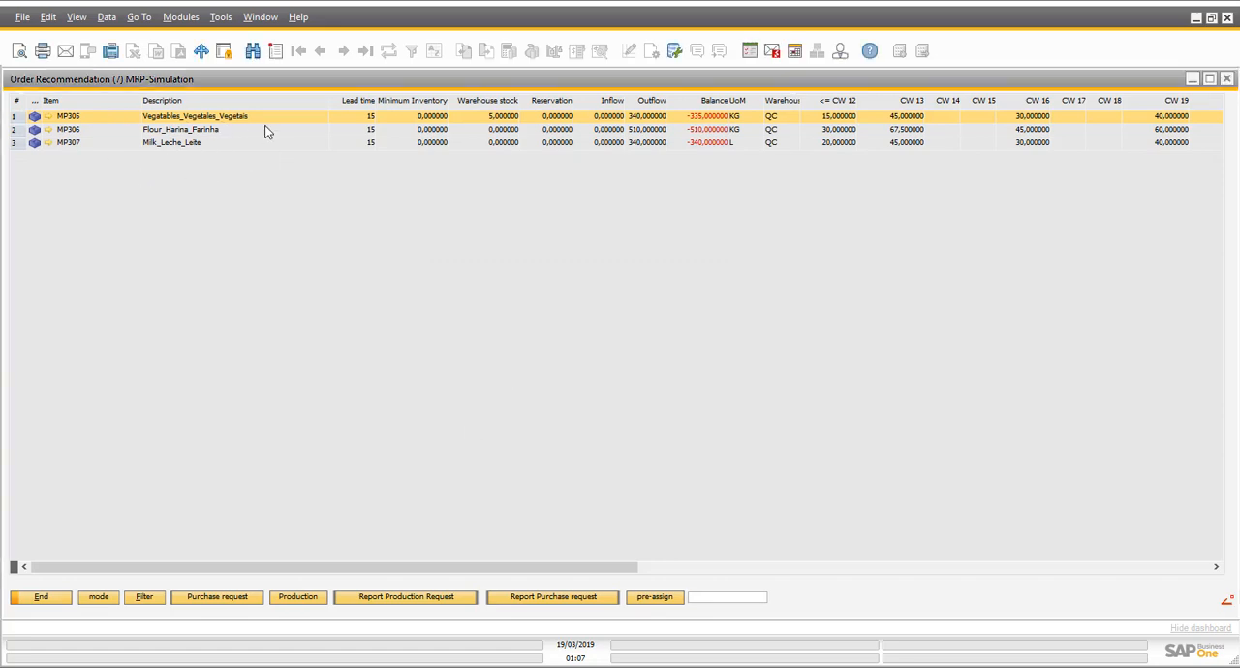
- Create purchase requests for pre-assigned items MP305, MP306 and MP307, and display those for supplier V1010, Far East Imports
drag(541, 560, 791, 578)
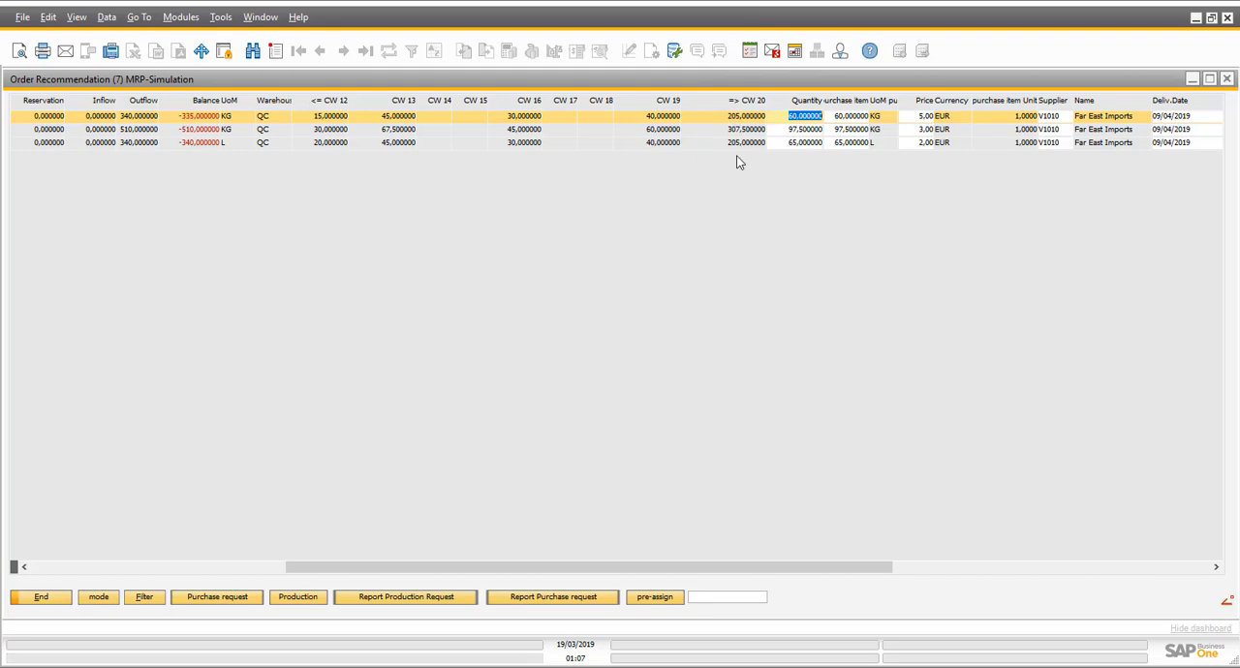
drag(886, 568, 988, 571)
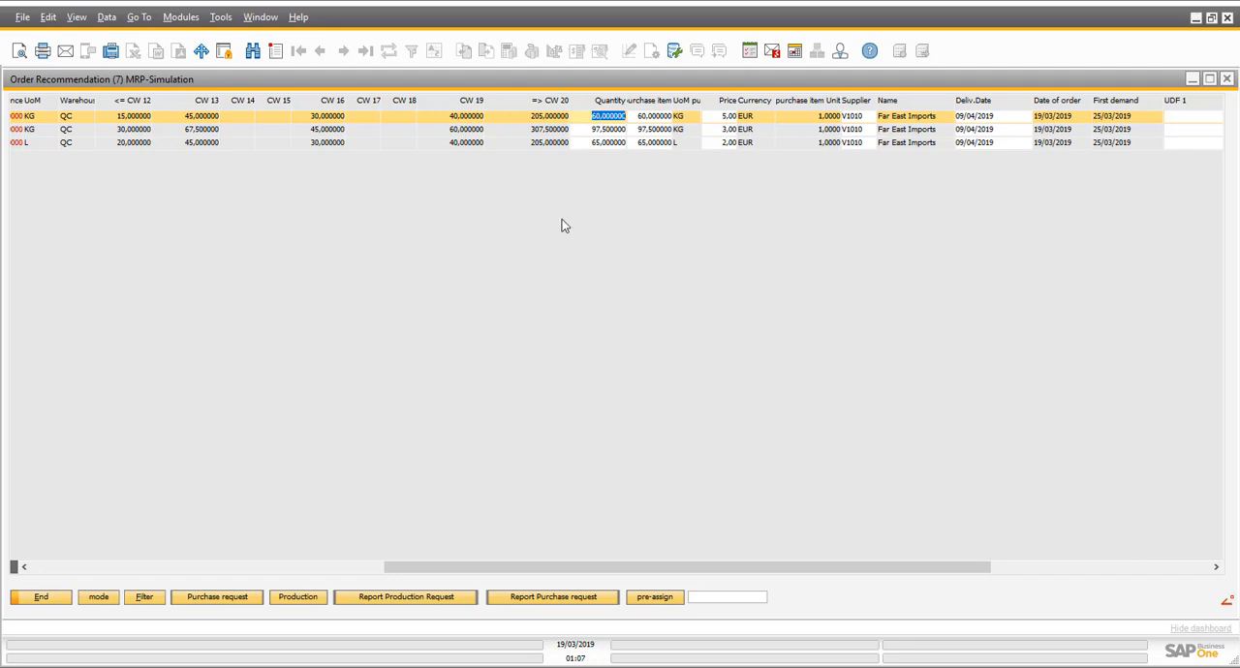
click(223, 598)
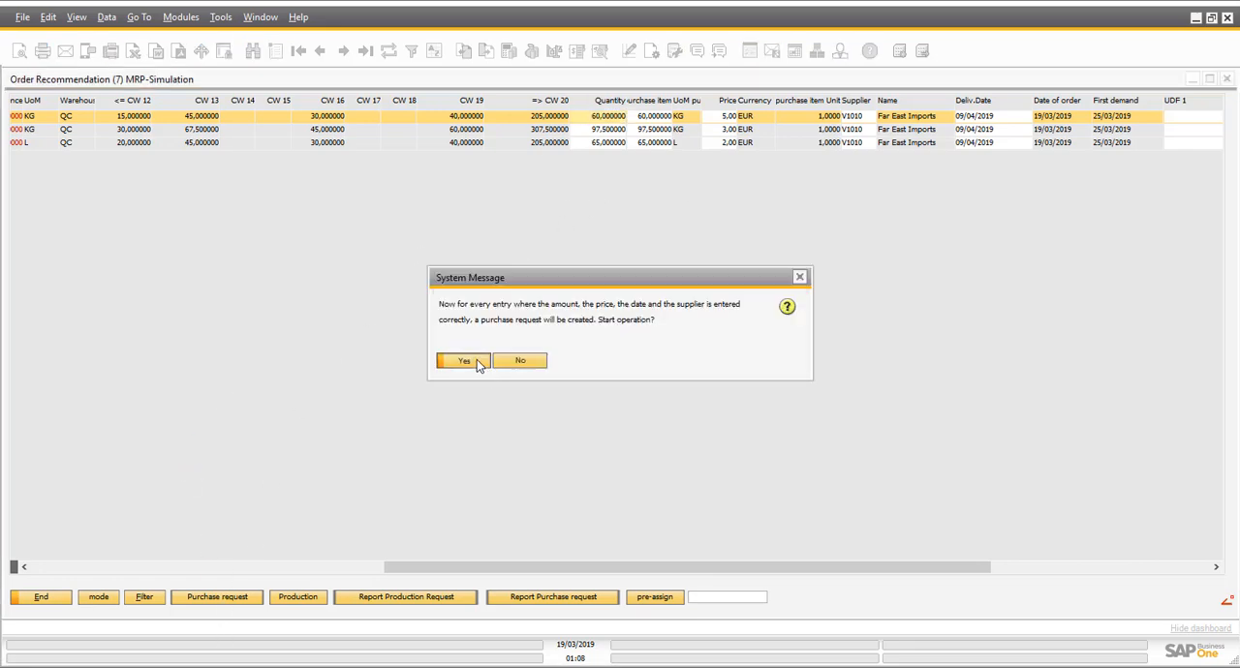
click(465, 361)
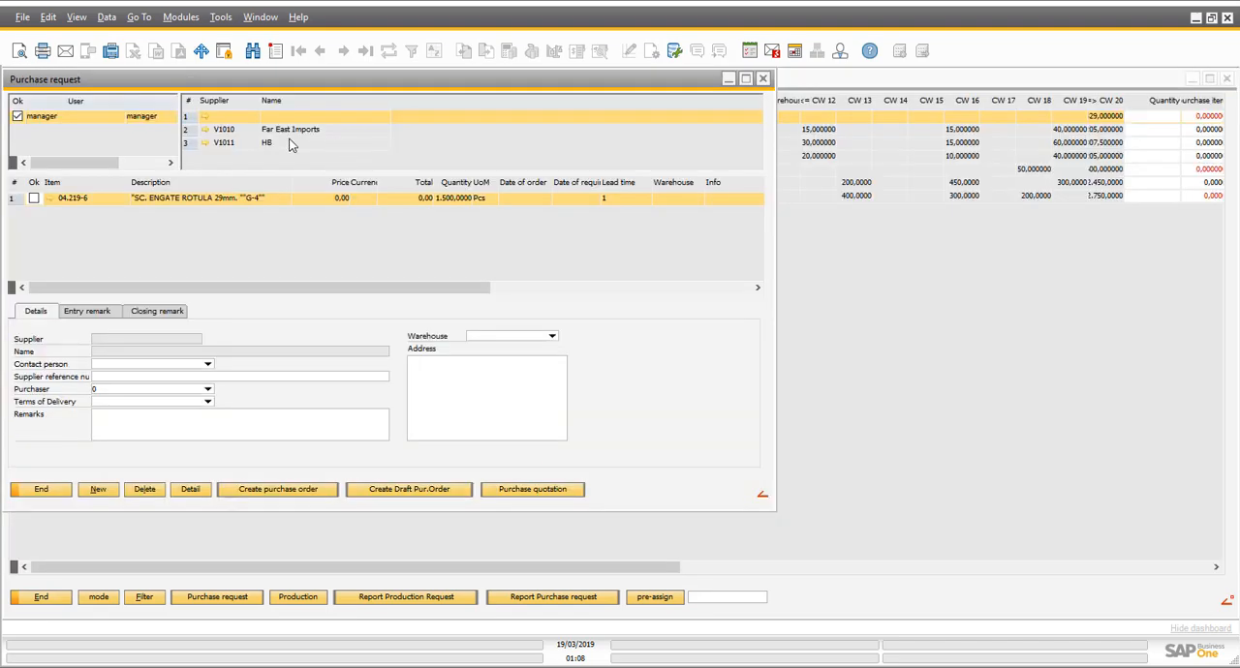
click(284, 130)
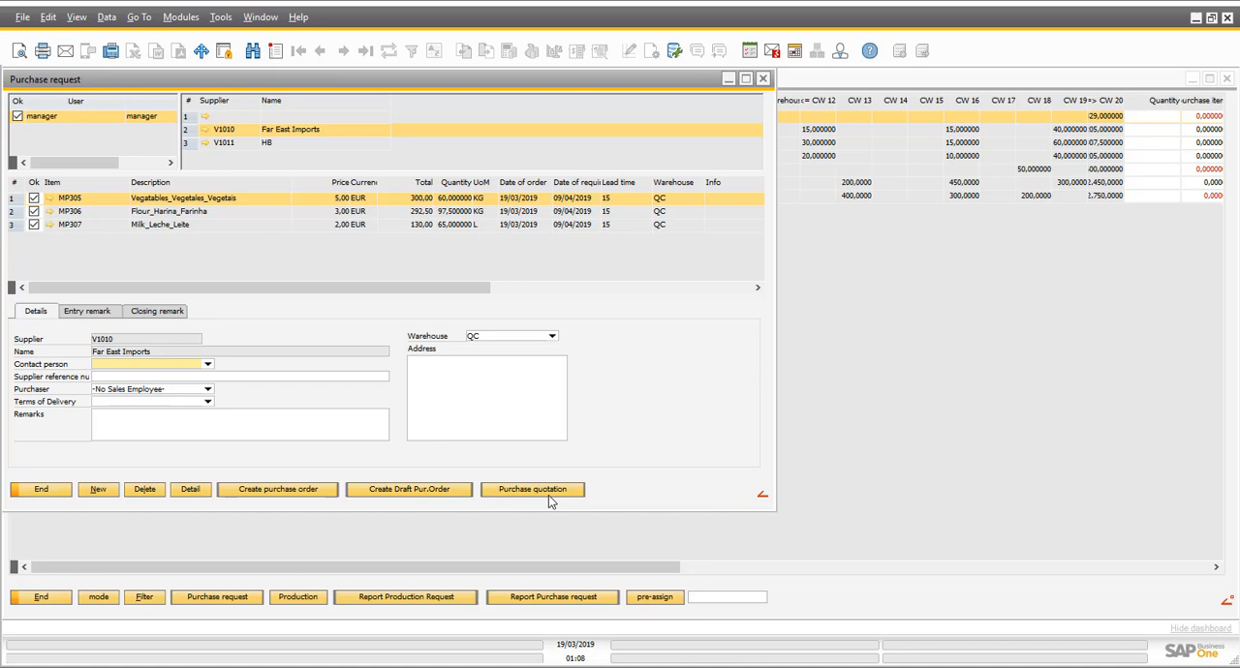
- Create a purchase order for Far East Imports from the selected requests, close those requests and return to the order recommendation
click(278, 491)
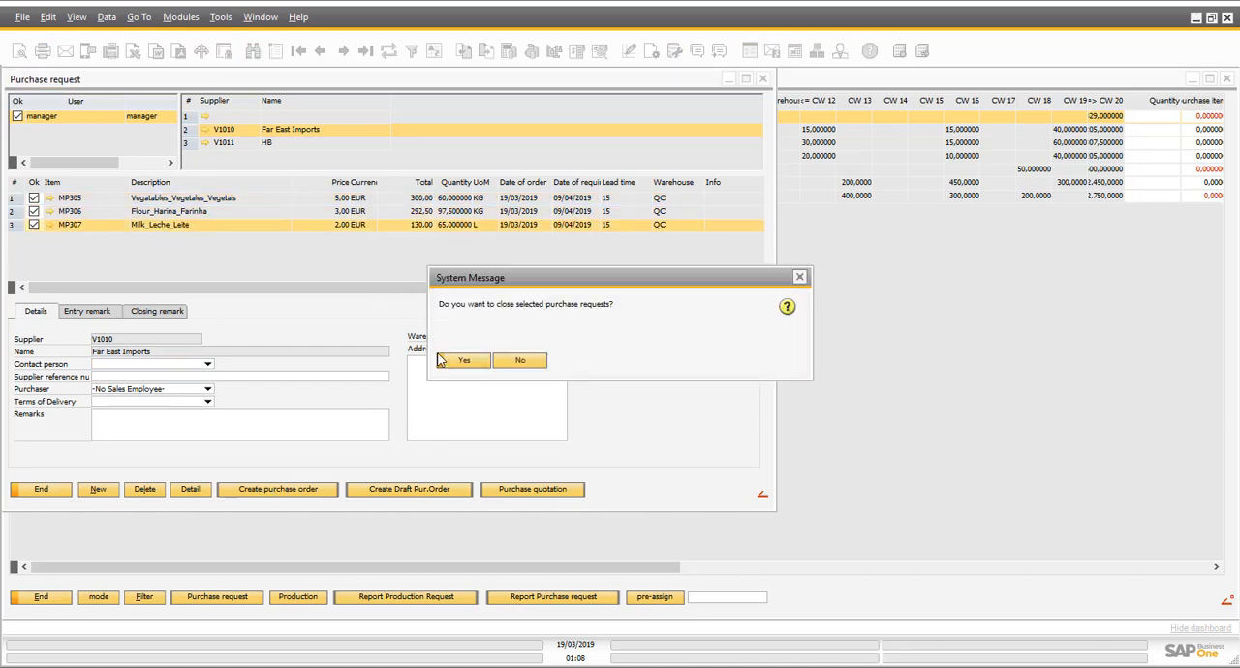
click(443, 360)
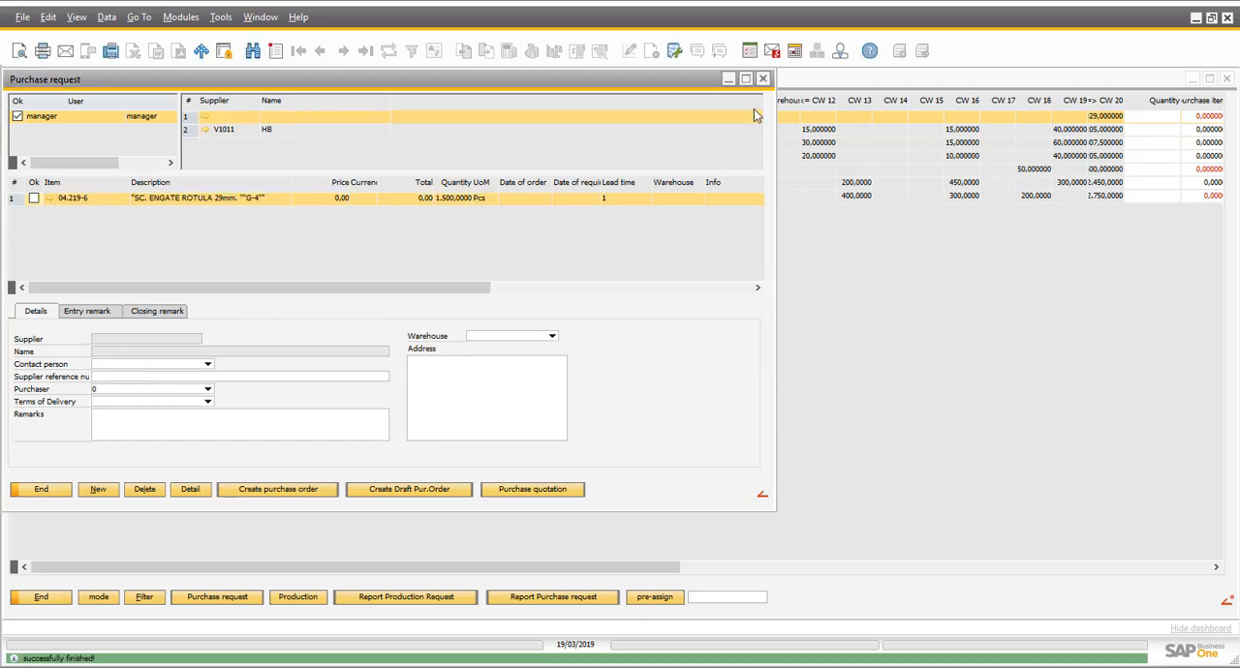
click(764, 79)
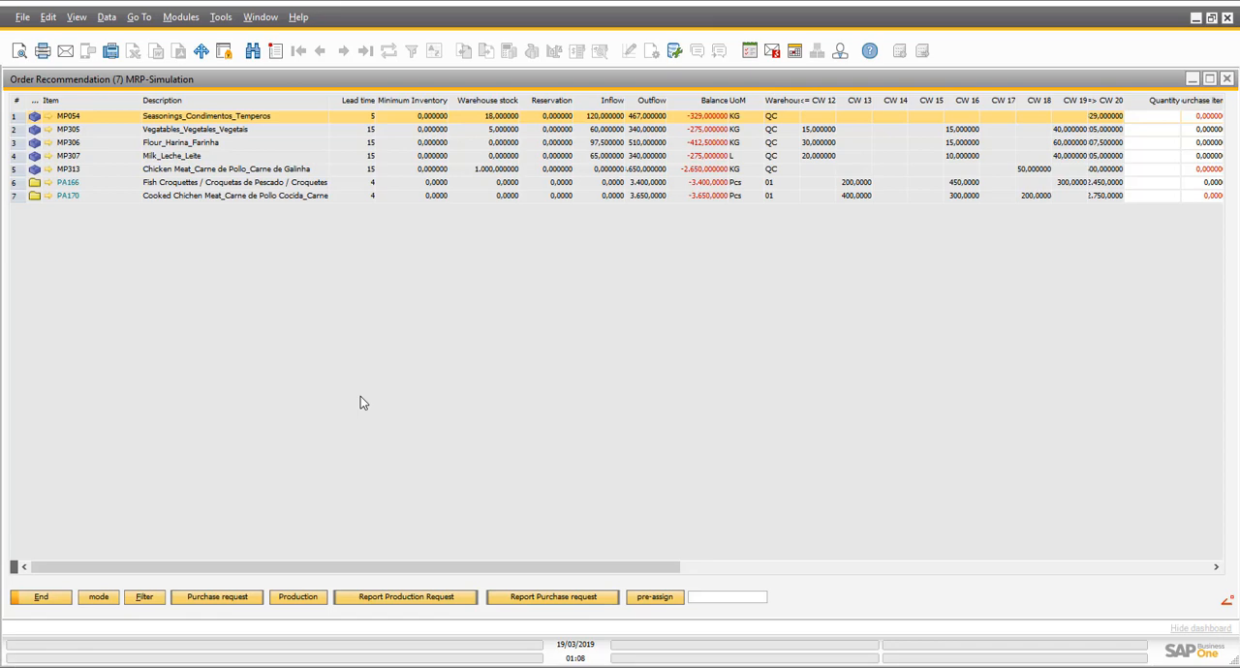
- Pre-assign the order recommendation quantities with 21 security workdays and procurement method Make
click(656, 597)
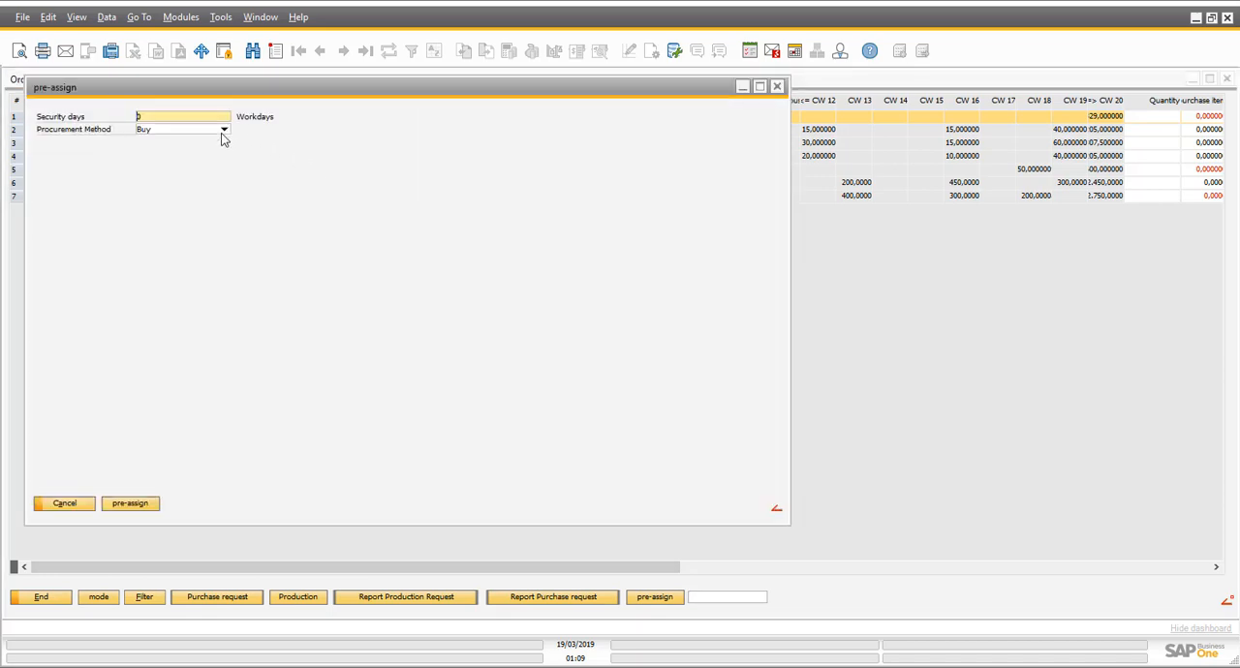
click(223, 131)
click(181, 153)
click(184, 120)
key(Tab)
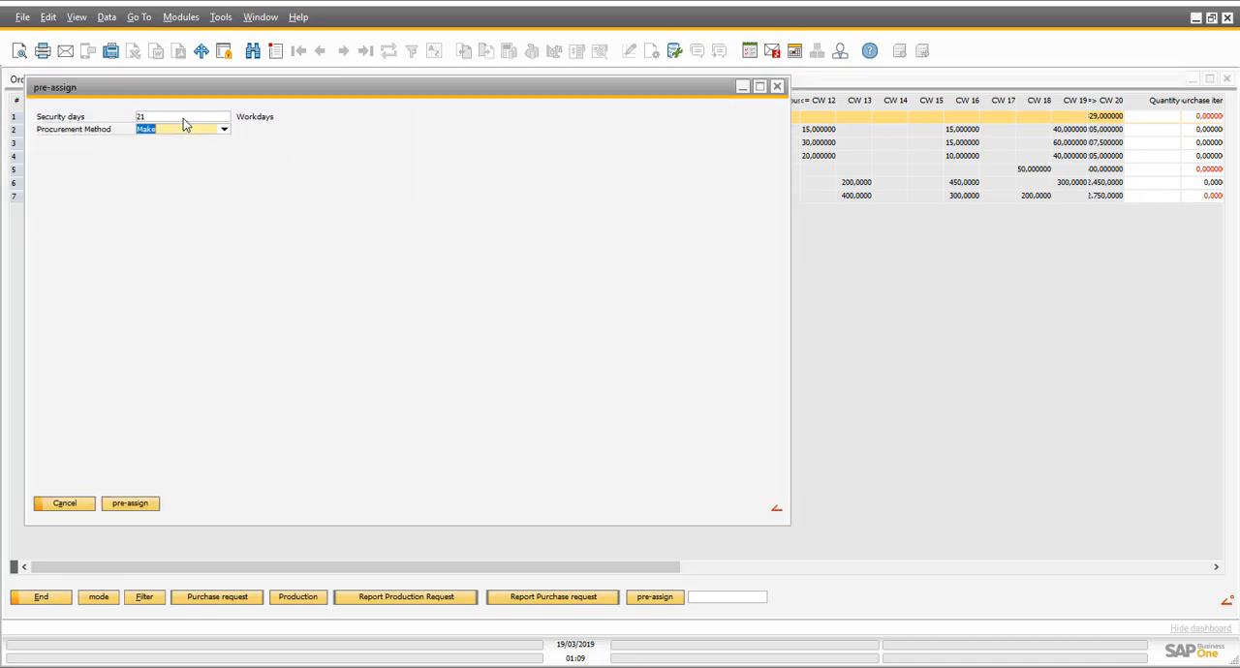
click(143, 504)
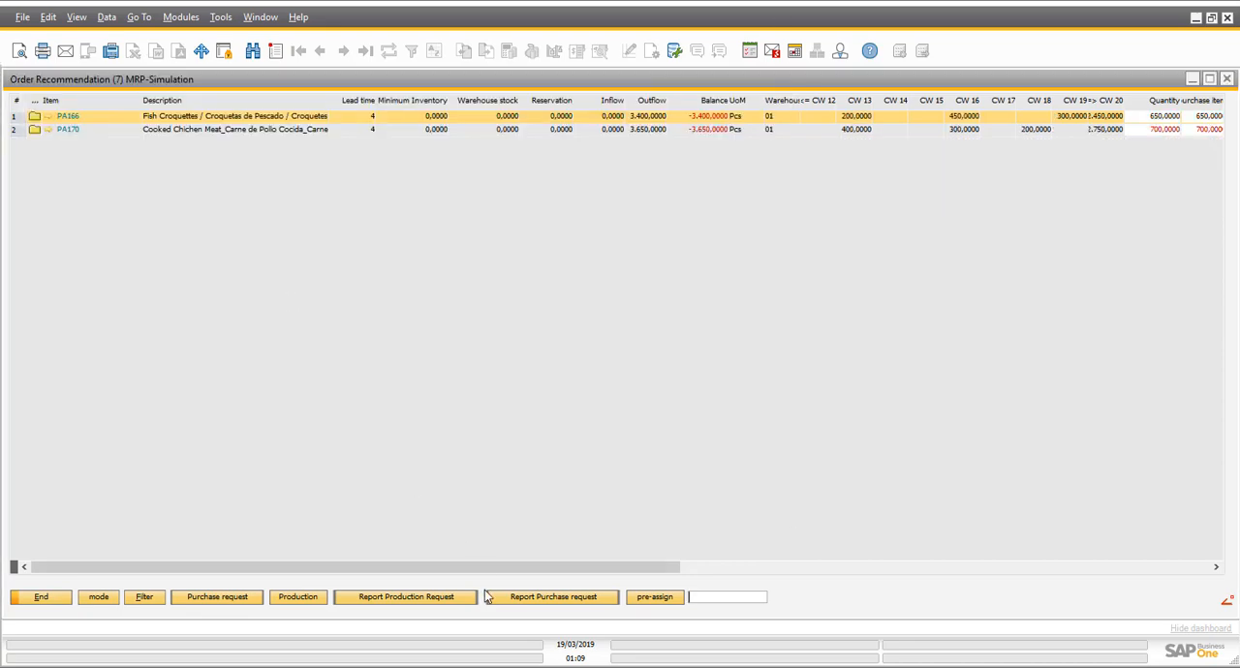
- Create production requests for the pre-assigned quantities of PA166 and PA170, and convert both into individual orders
drag(505, 568, 677, 569)
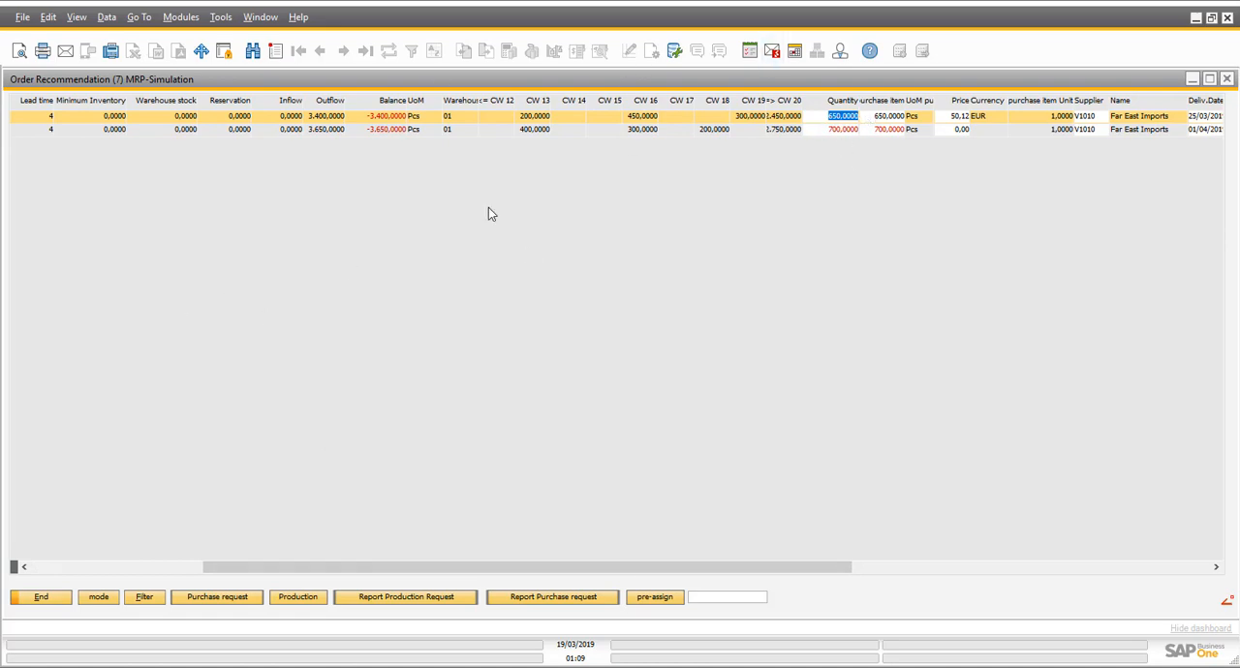
click(296, 599)
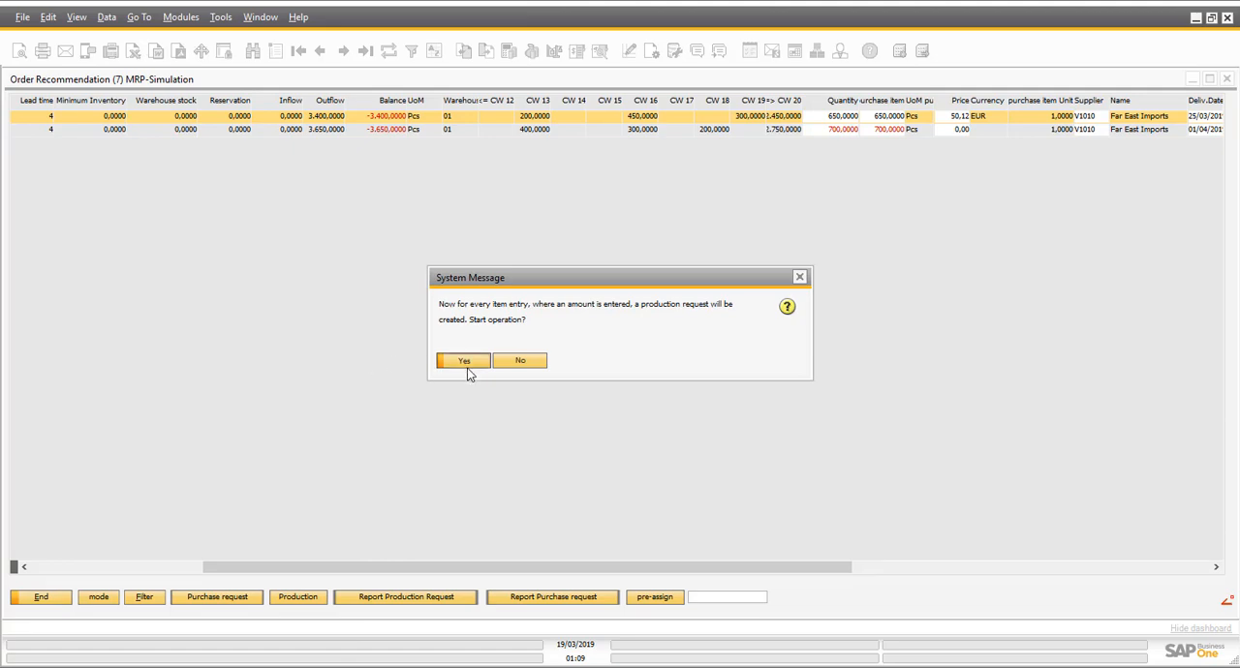
click(465, 362)
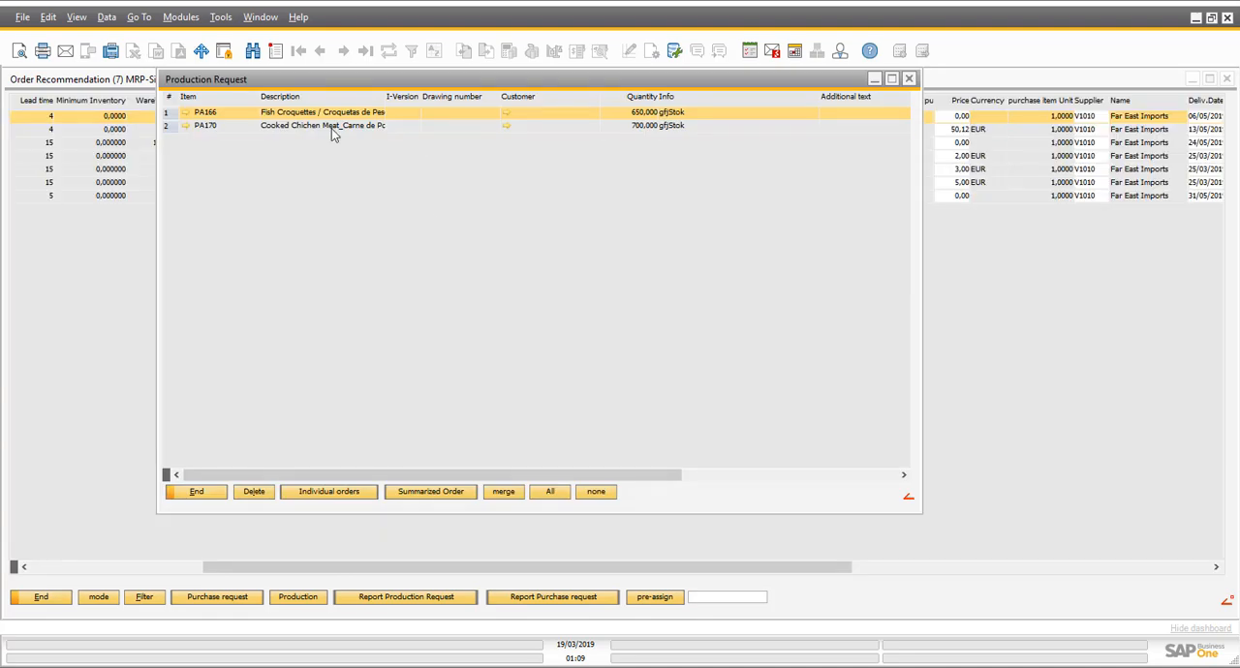
shift+click(332, 128)
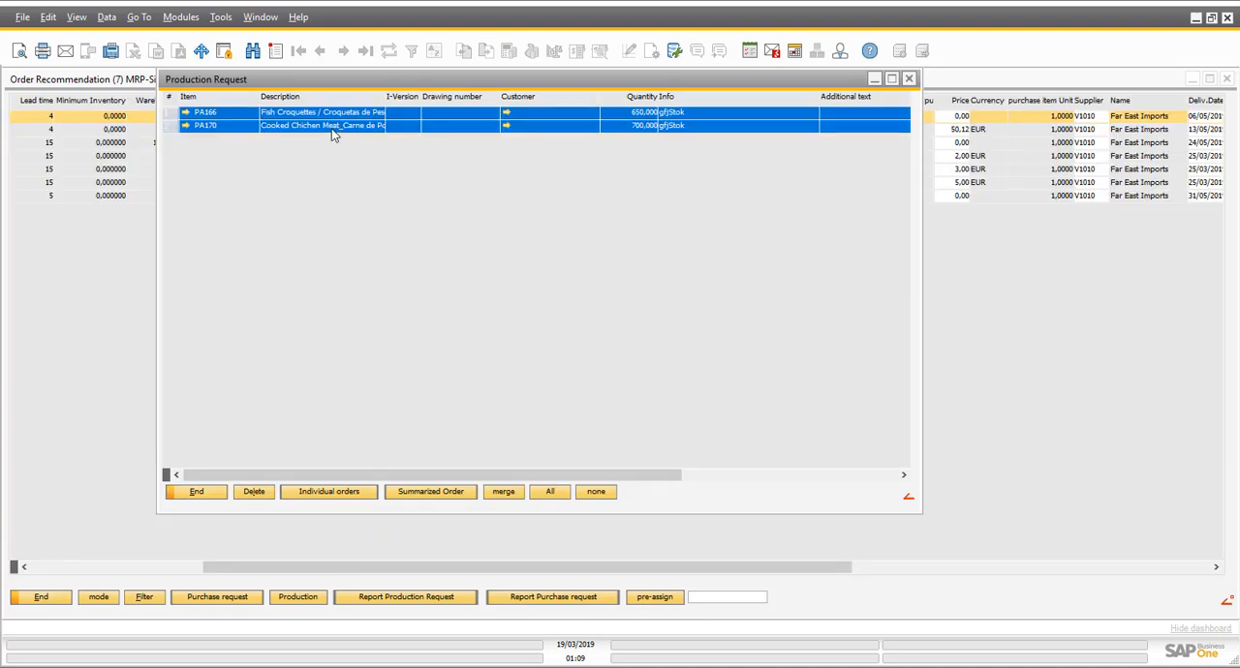
click(326, 493)
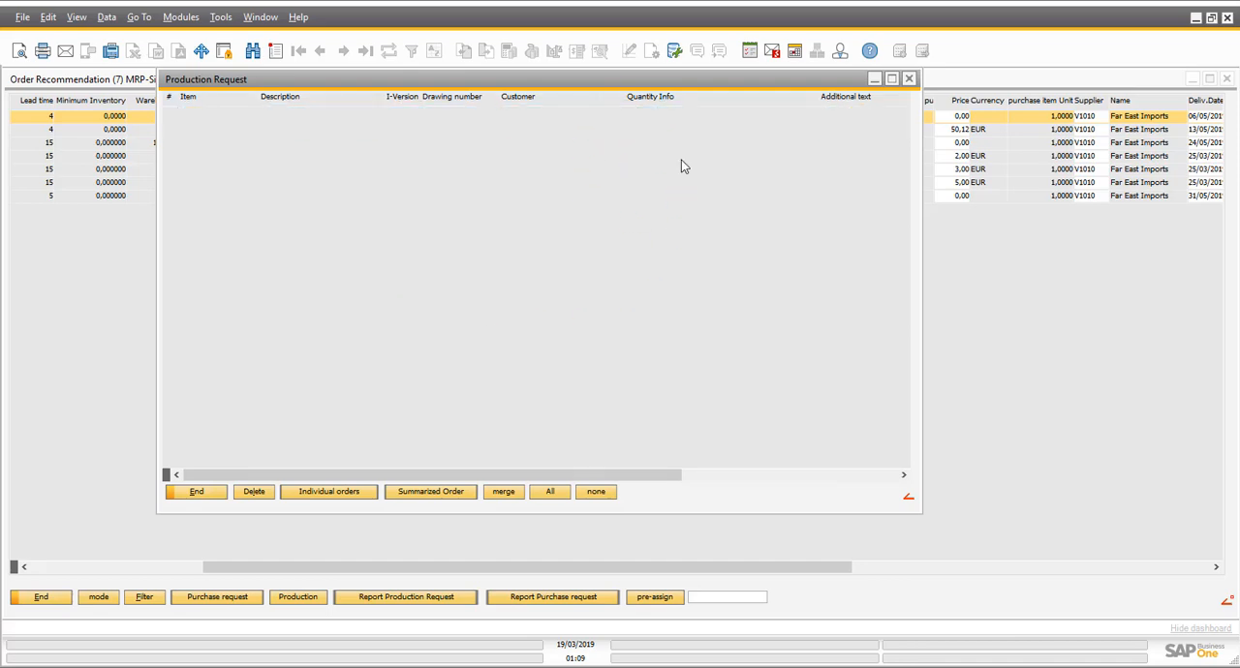
- Leave the order recommendation, open the production work orders and expand the two newest ones, for PA166 and PA170
click(41, 597)
click(347, 491)
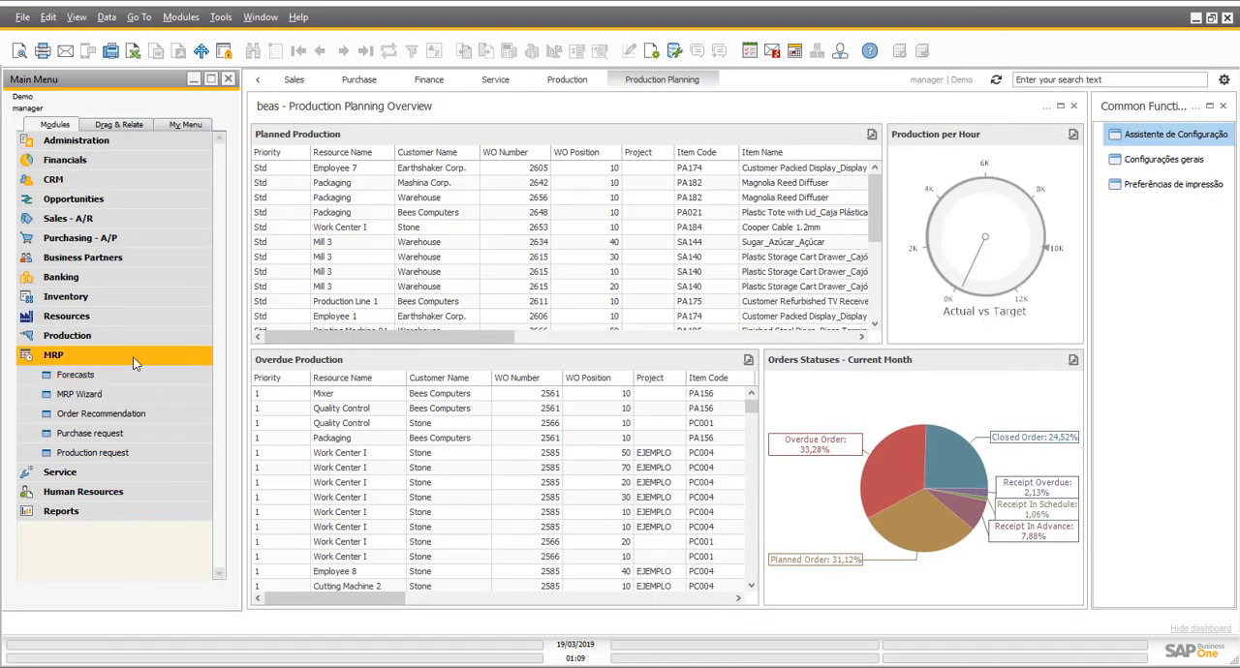
click(133, 356)
click(126, 335)
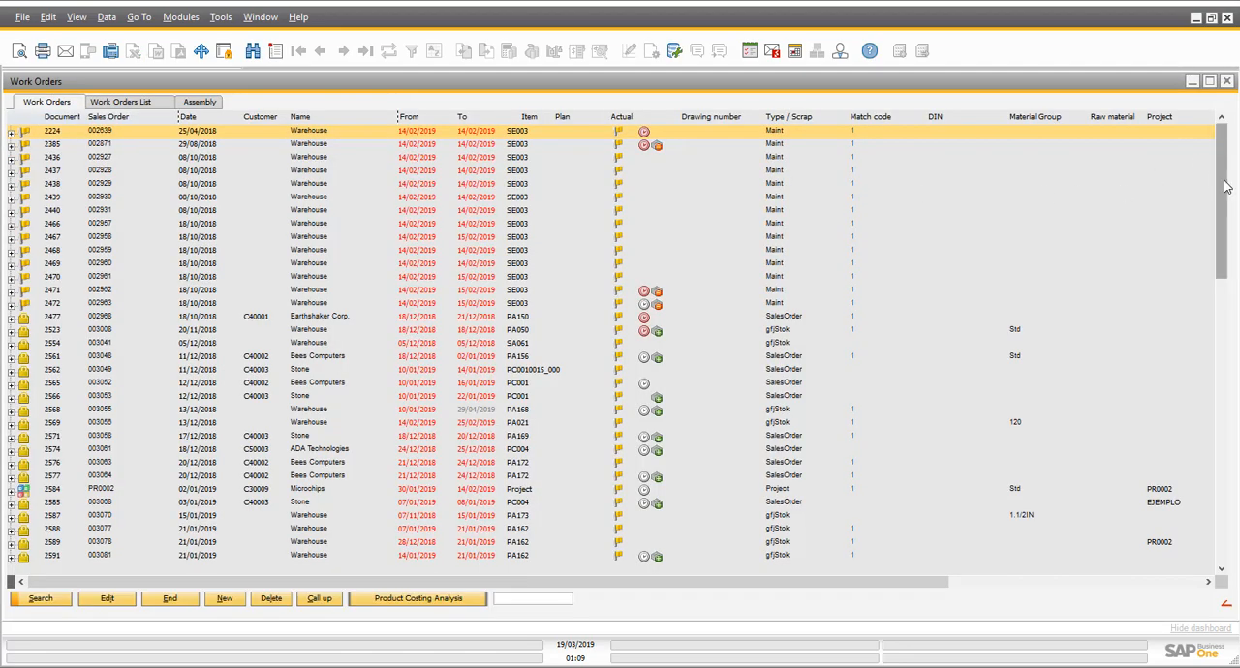
drag(1223, 180, 1212, 578)
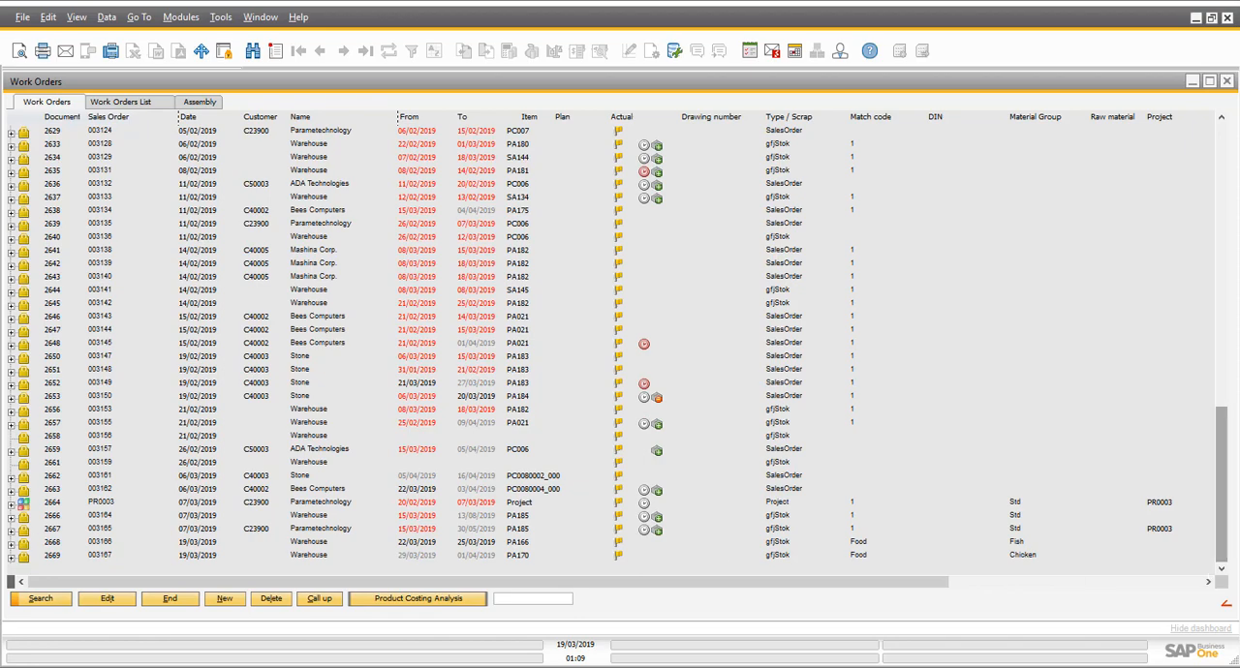
click(11, 555)
click(12, 529)
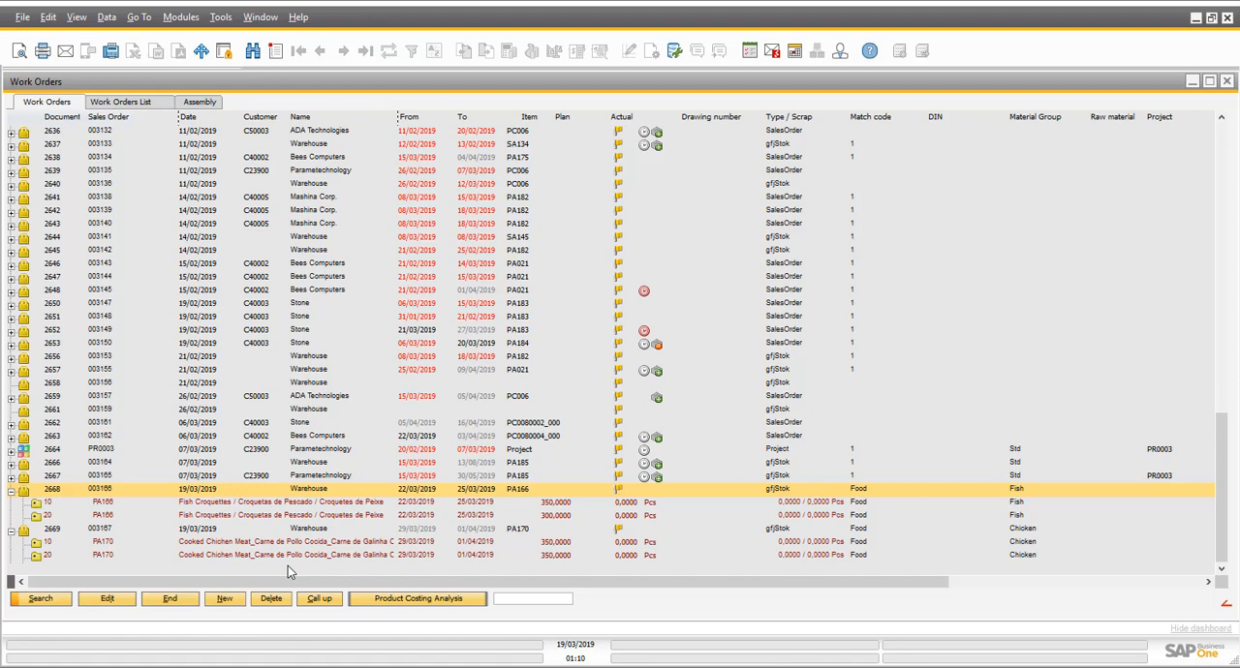
- Check PA166's production lot size in its item master data from work order position 10, and return to the work orders
click(319, 504)
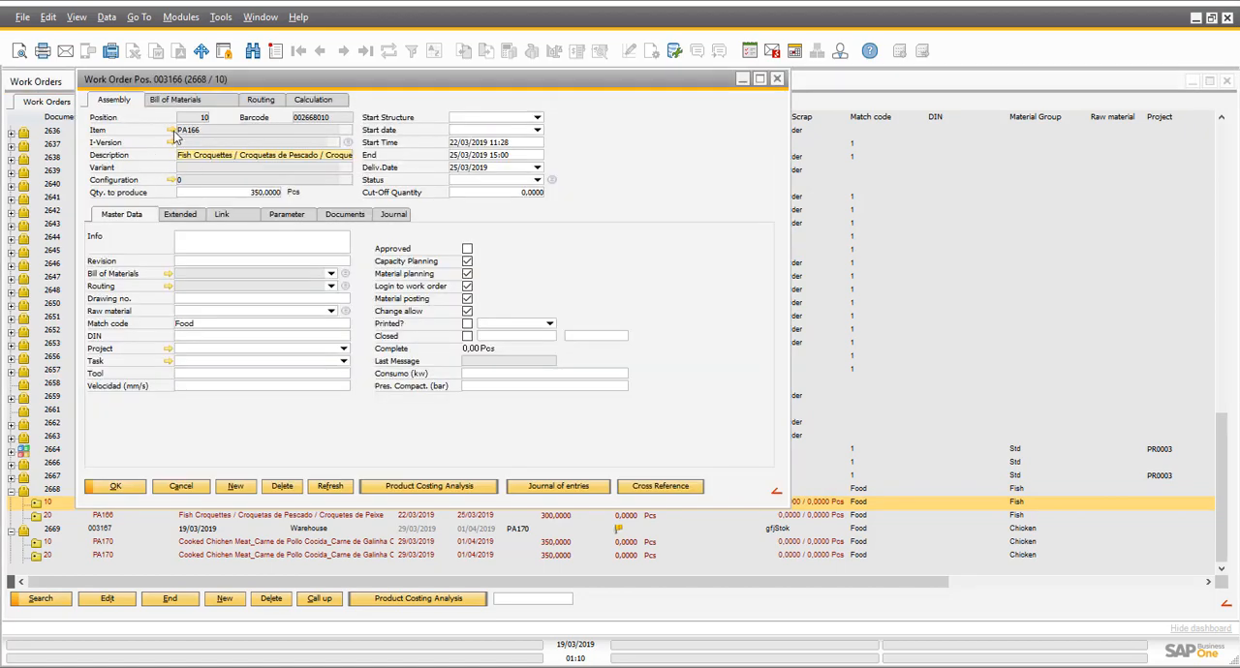
click(173, 132)
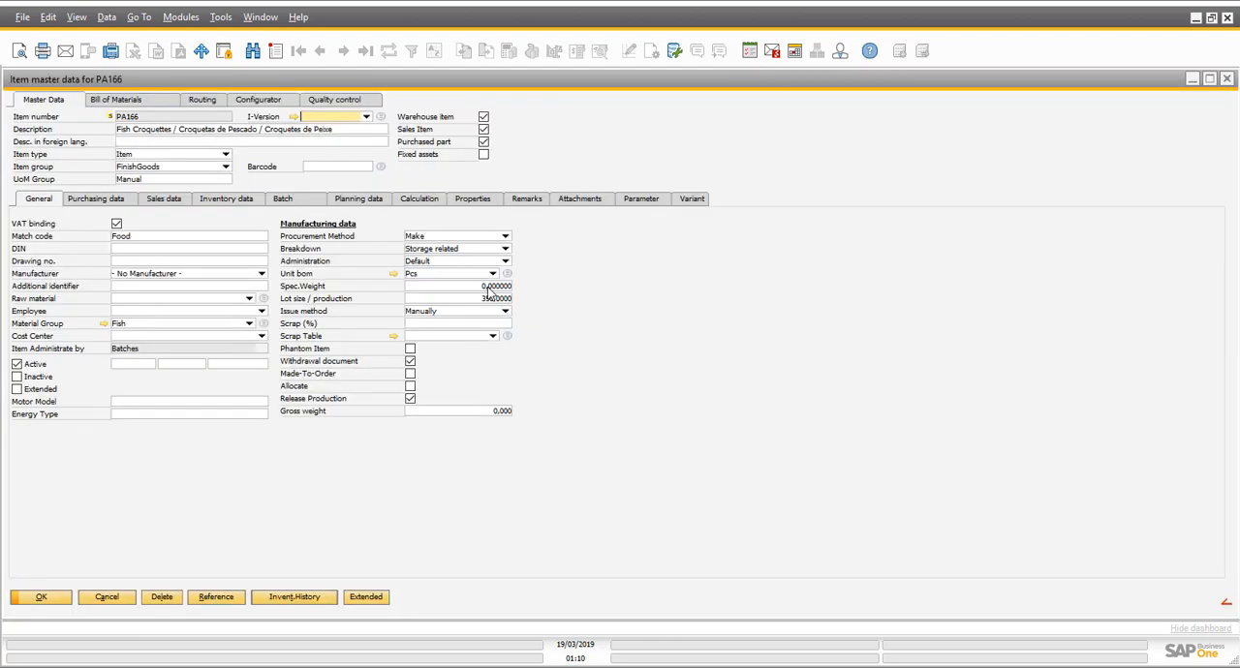
click(508, 297)
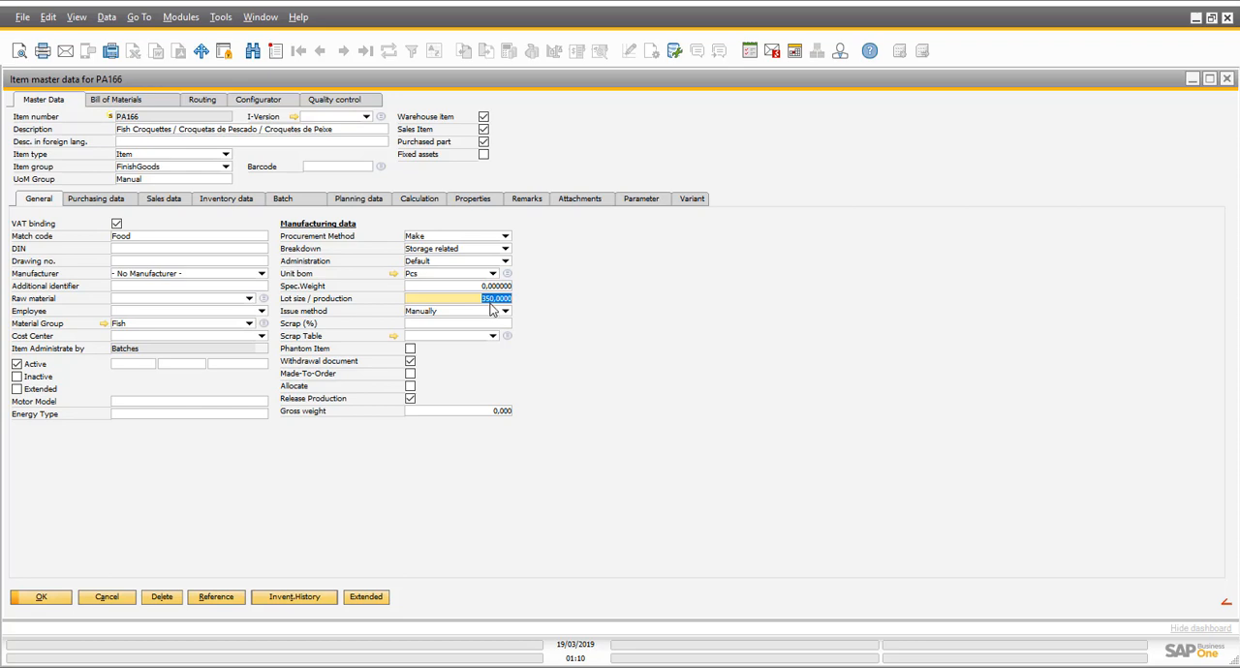
click(62, 597)
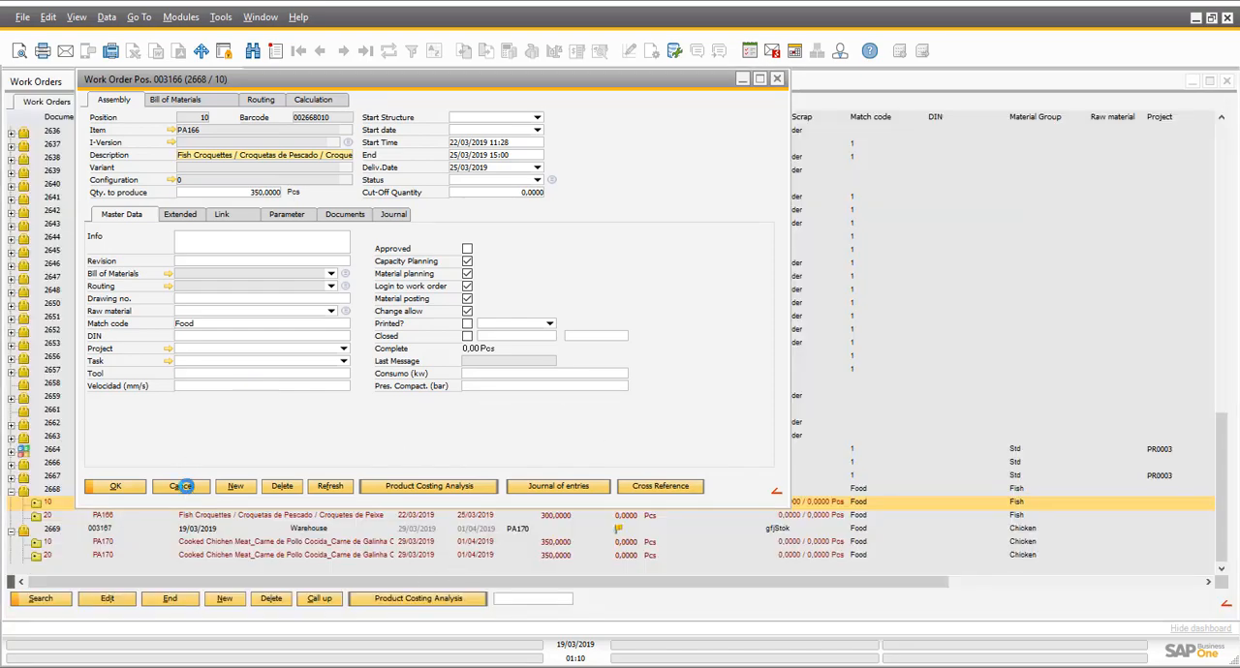
click(189, 489)
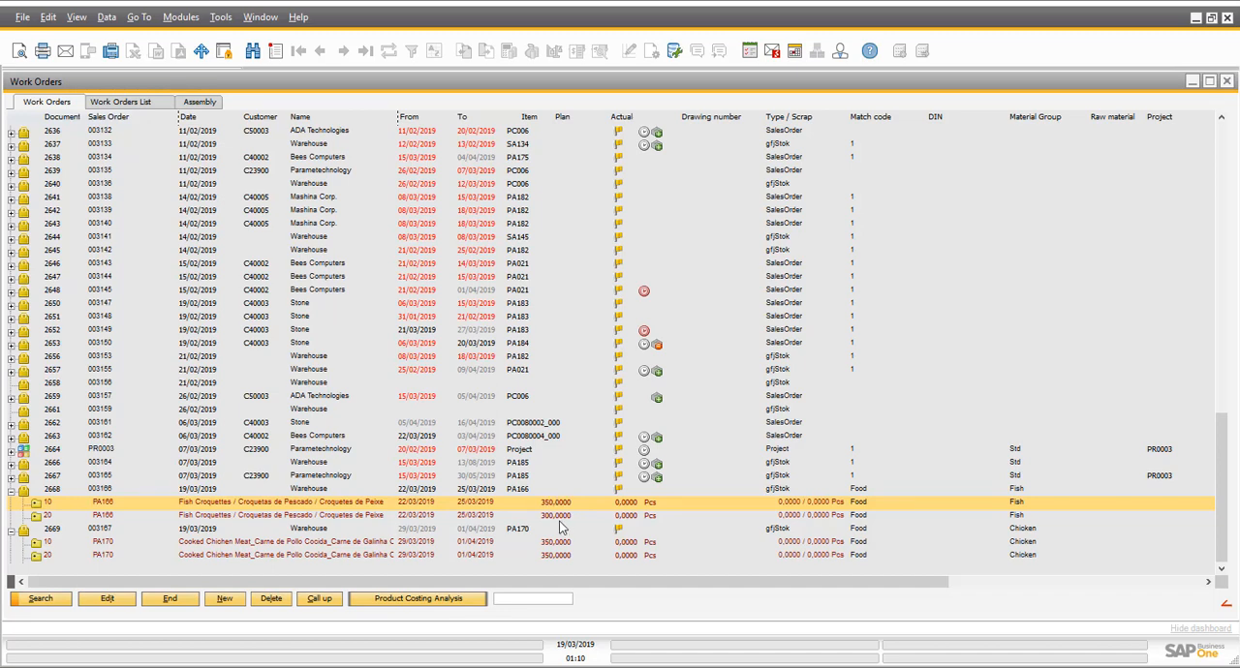
- Compare the planned quantities of the PA166 and PA170 positions, and check PA170's production lot size in its item master data
click(562, 516)
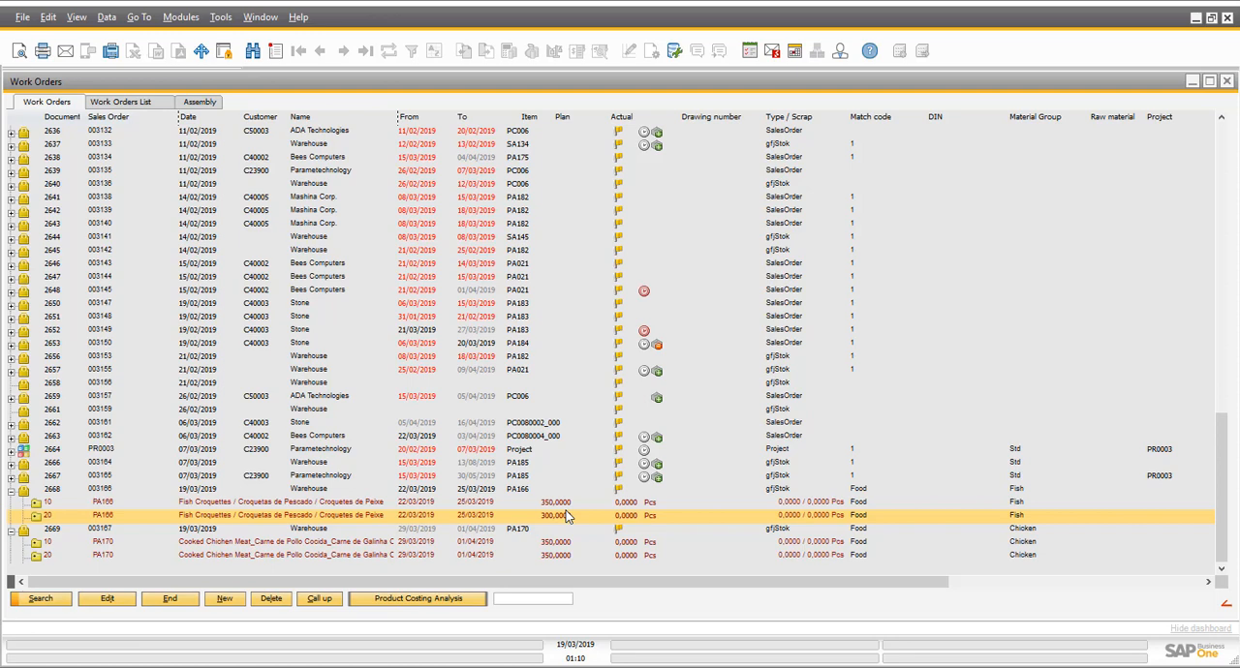
click(557, 543)
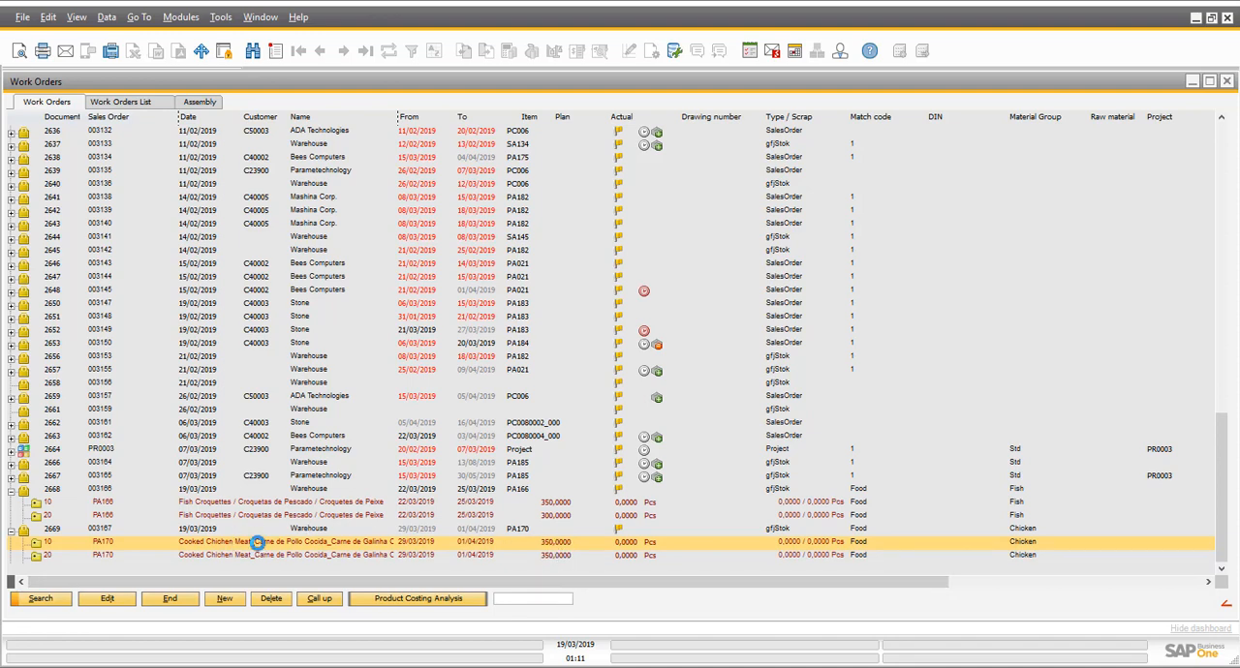
double_click(254, 542)
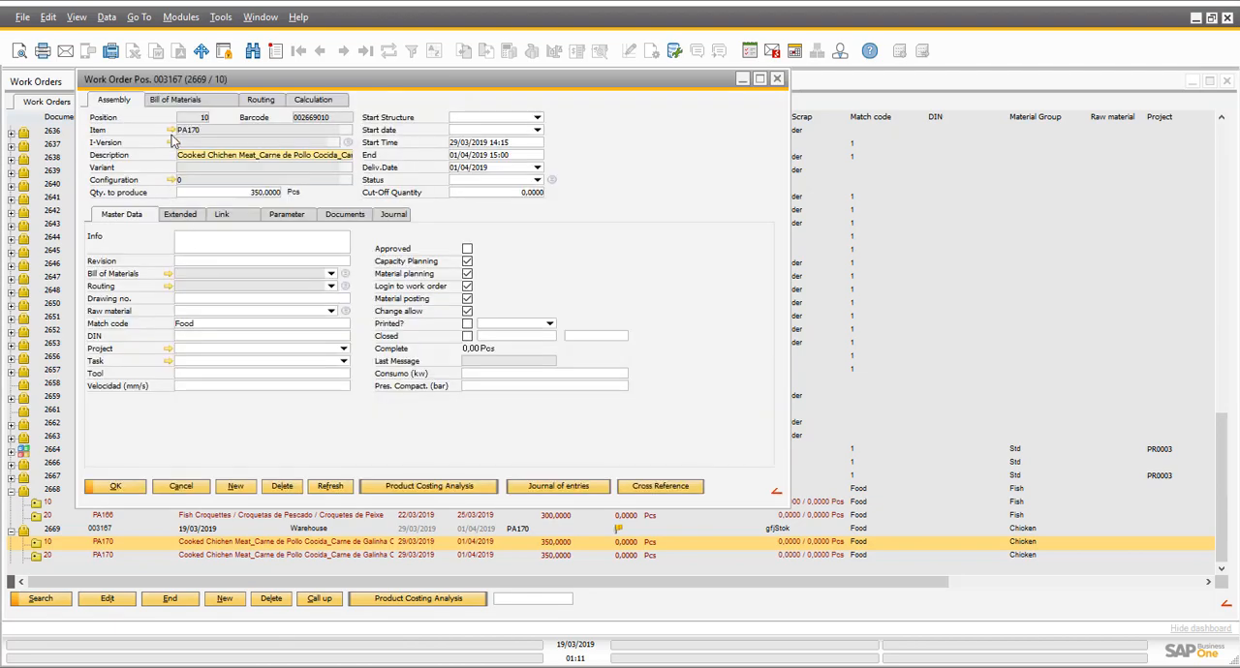
click(172, 131)
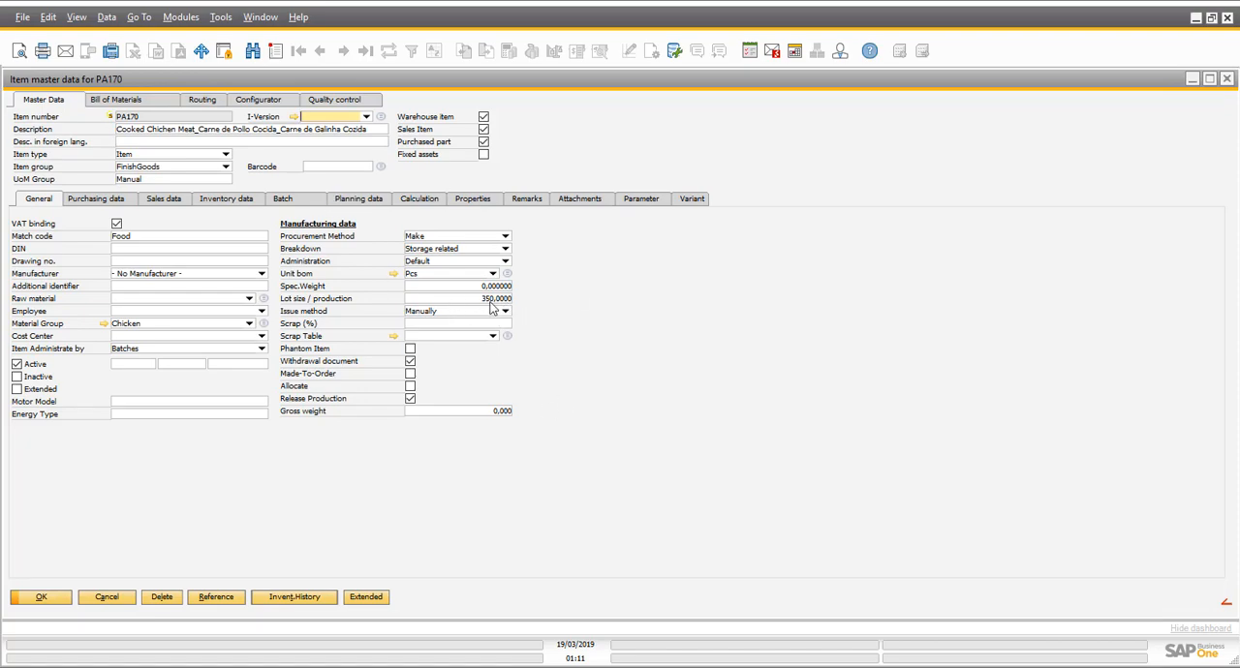
click(109, 597)
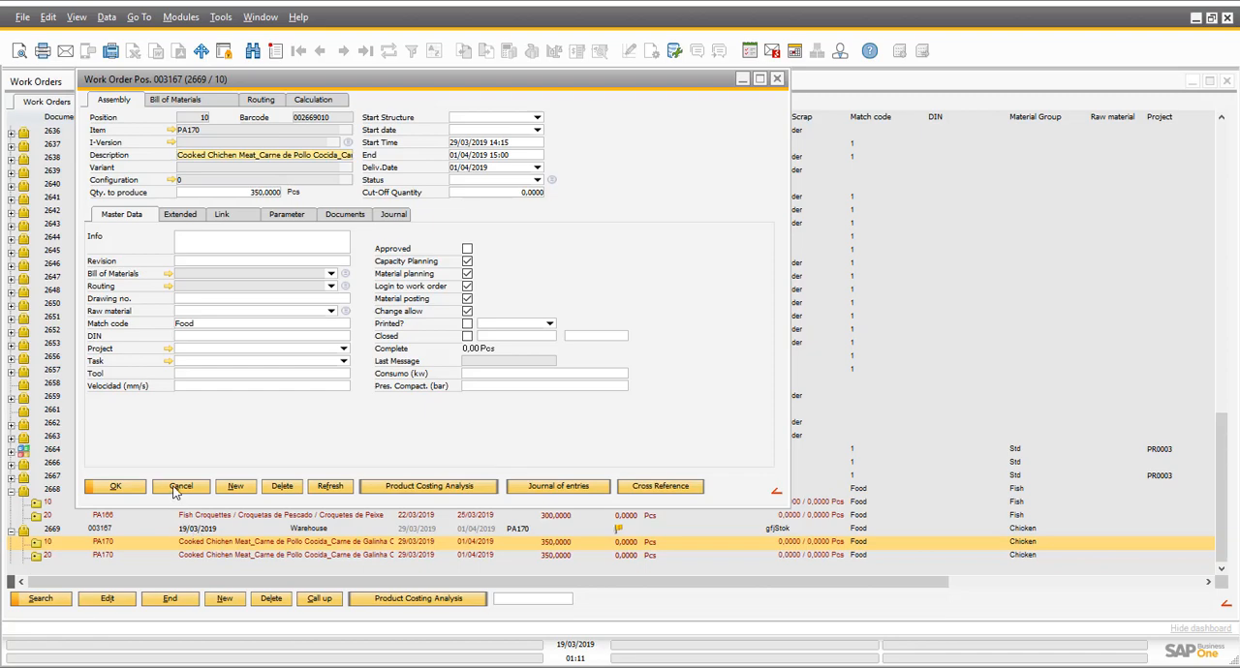
click(175, 488)
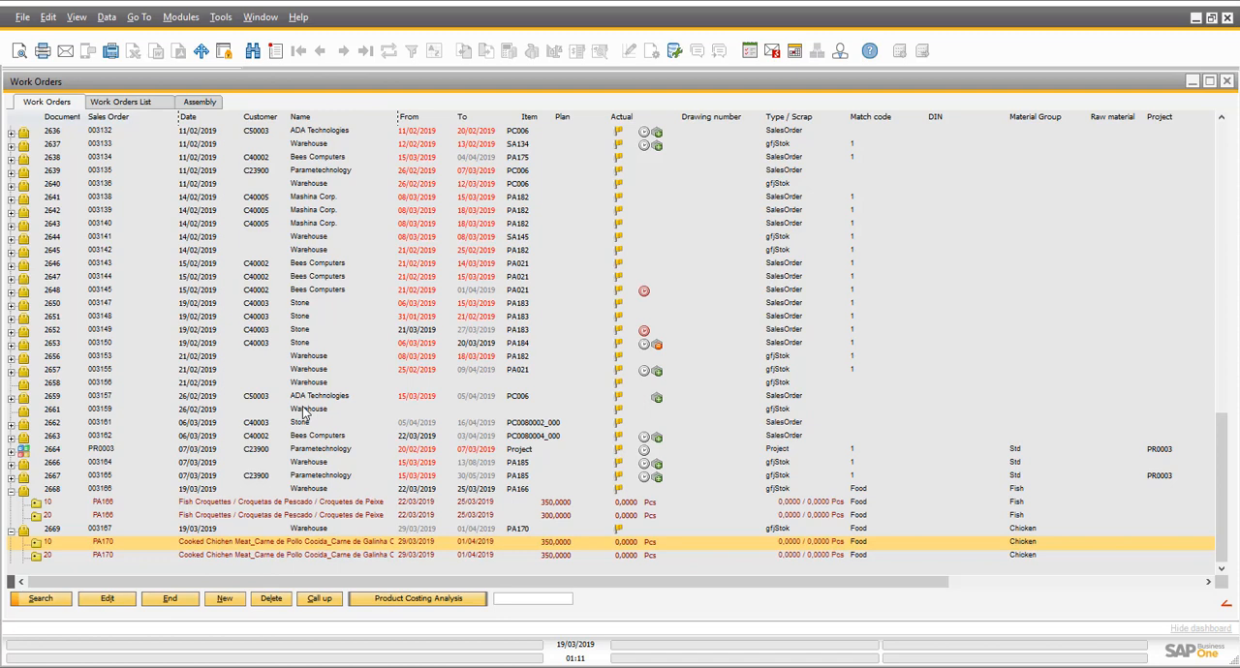
- Open the APS planning area Resource for editing and view the options of its priority filter without selecting any
click(158, 599)
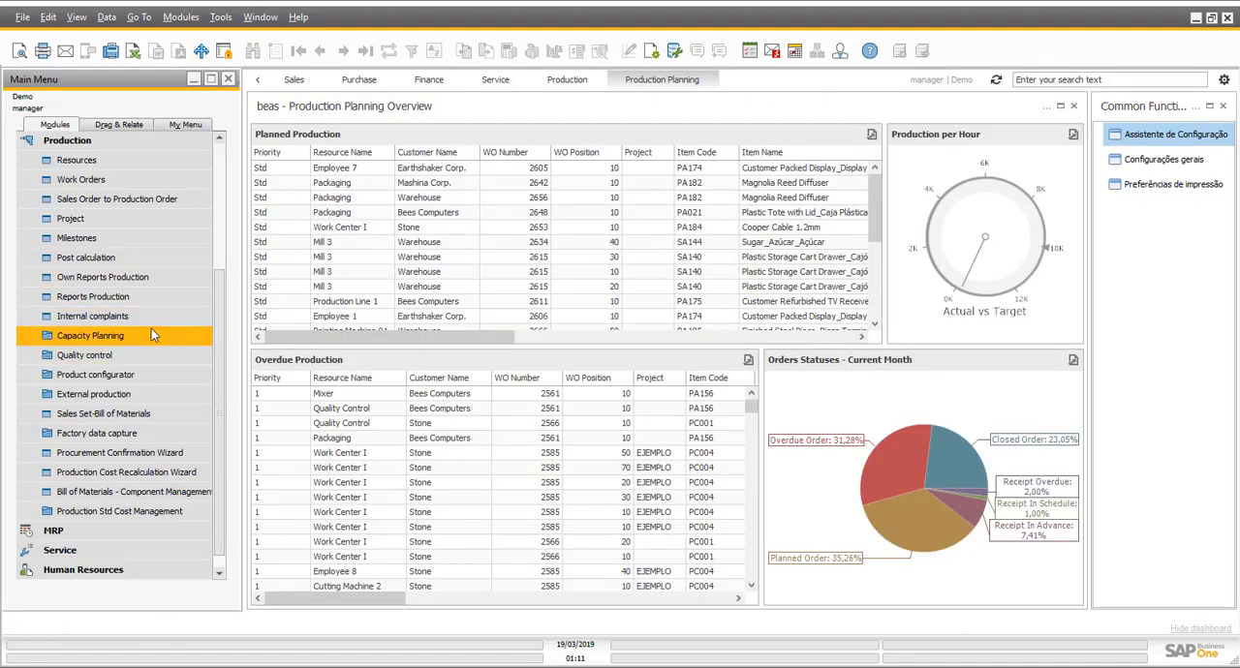
click(101, 337)
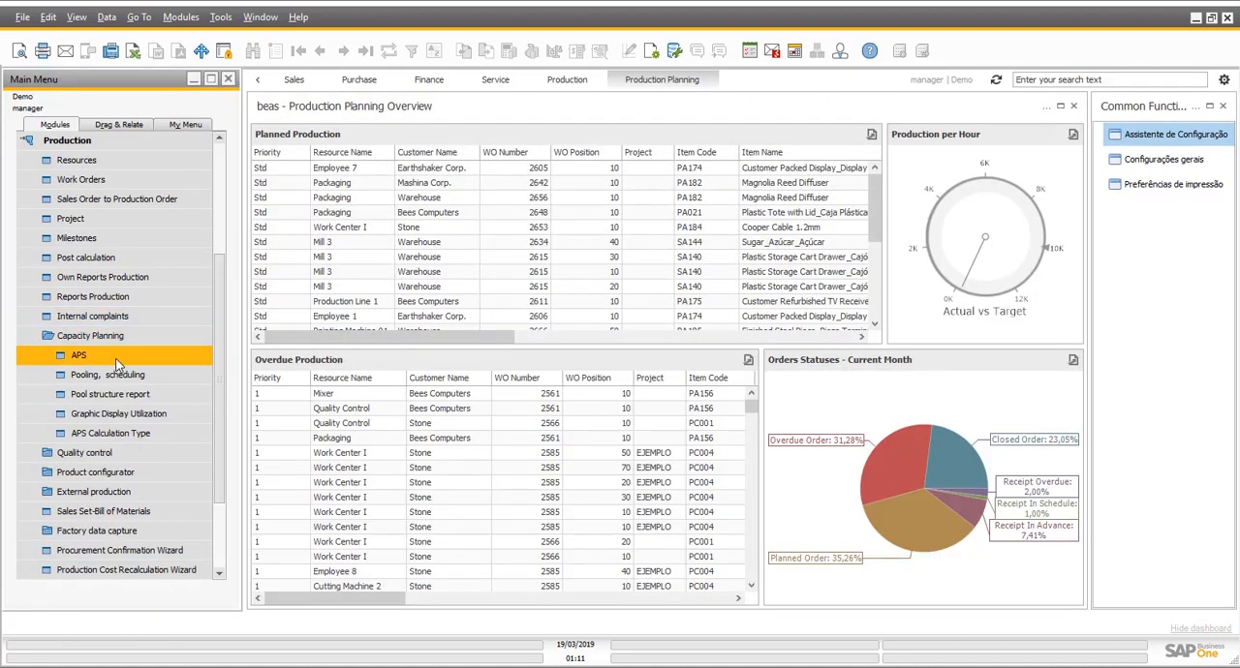
click(146, 360)
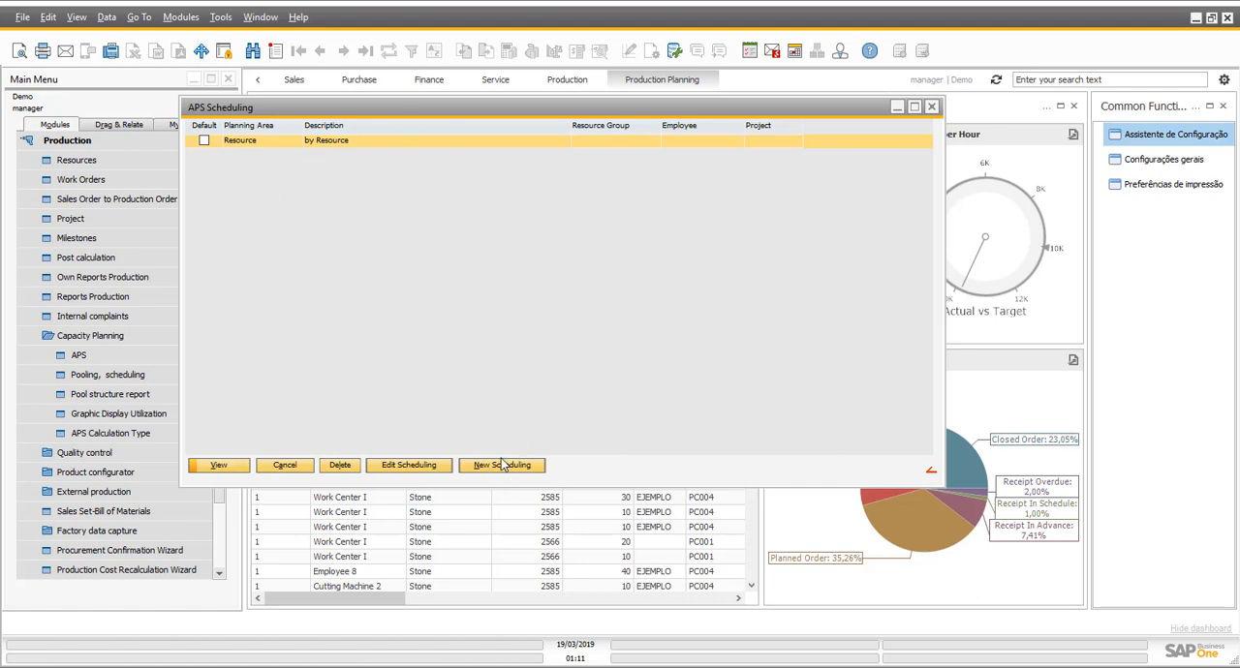
click(423, 466)
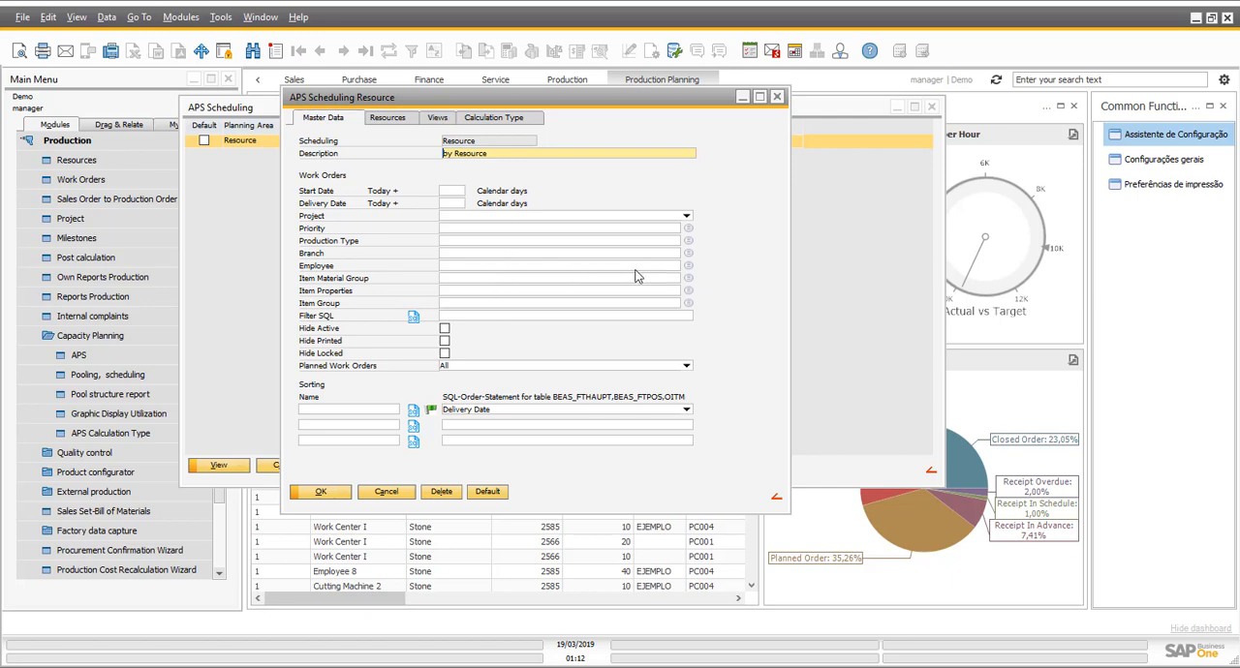
click(689, 231)
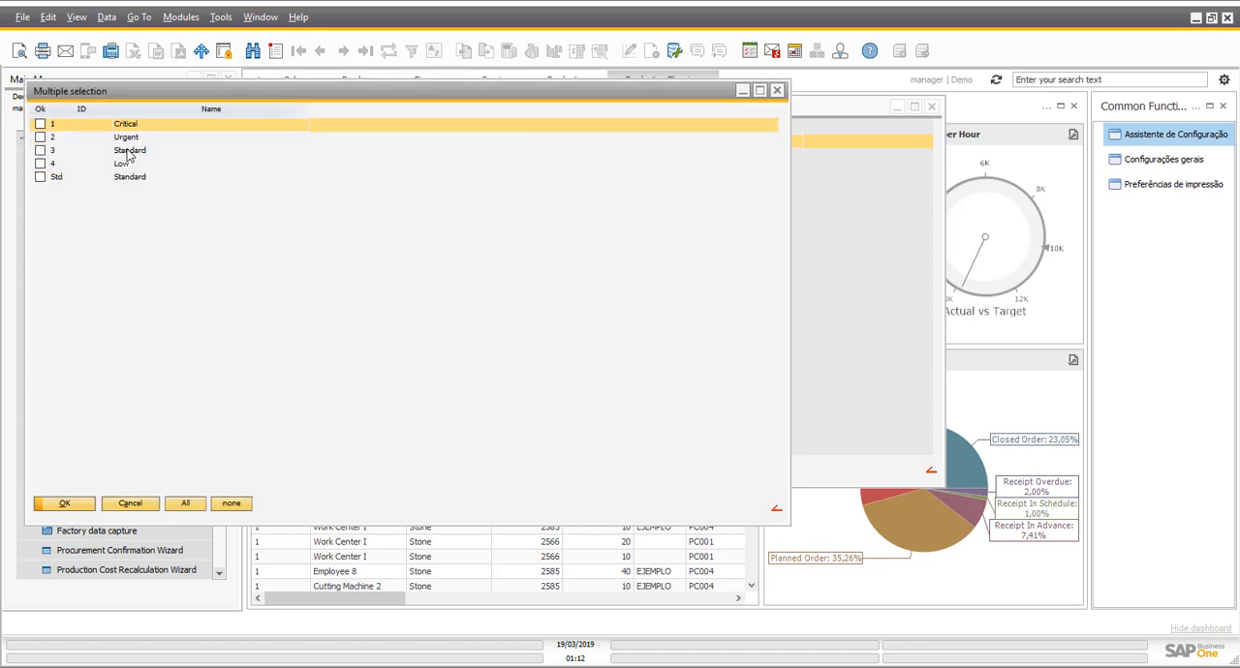
click(129, 506)
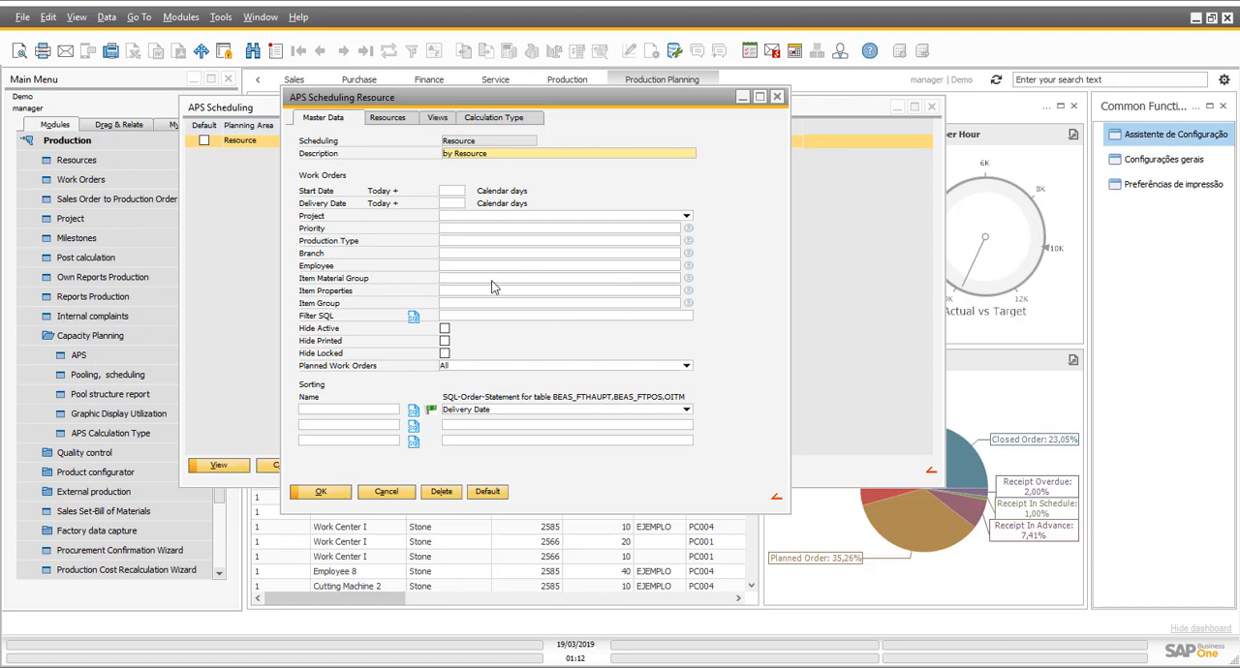
- In the planning area's resources, deselect Cutting Machines 1, 2 and 3 and select the Directly Schedulable group DIRSCH
click(373, 117)
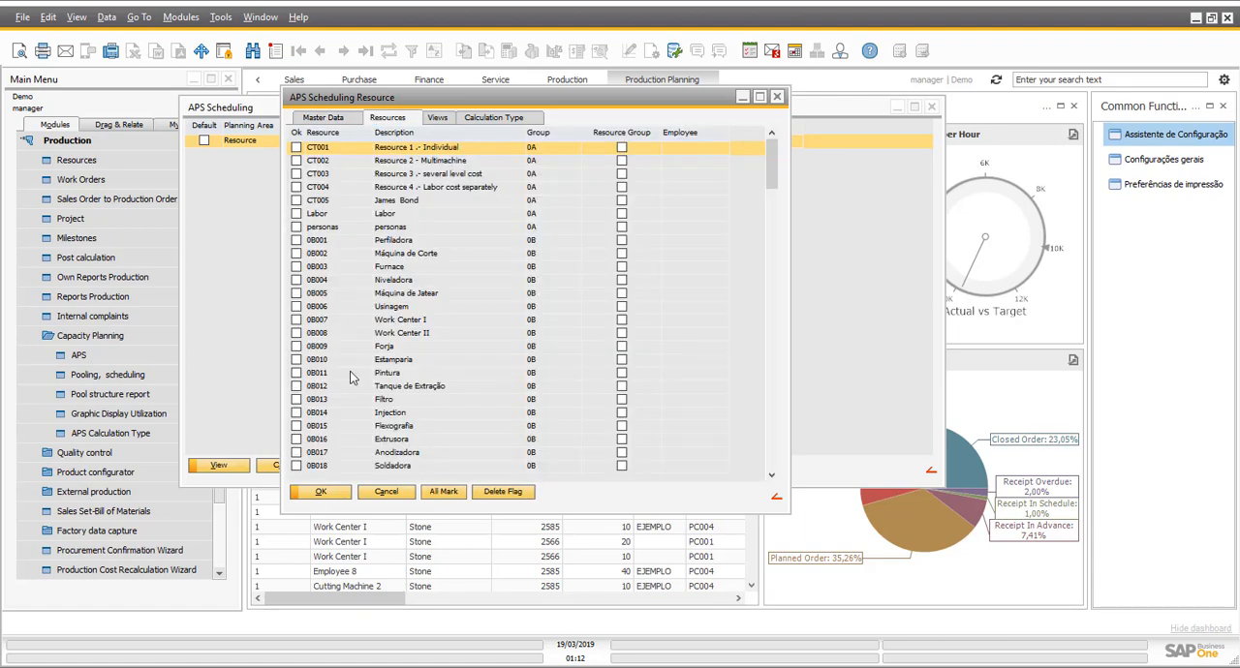
scroll(350, 371, down, 5)
scroll(350, 371, down, 10)
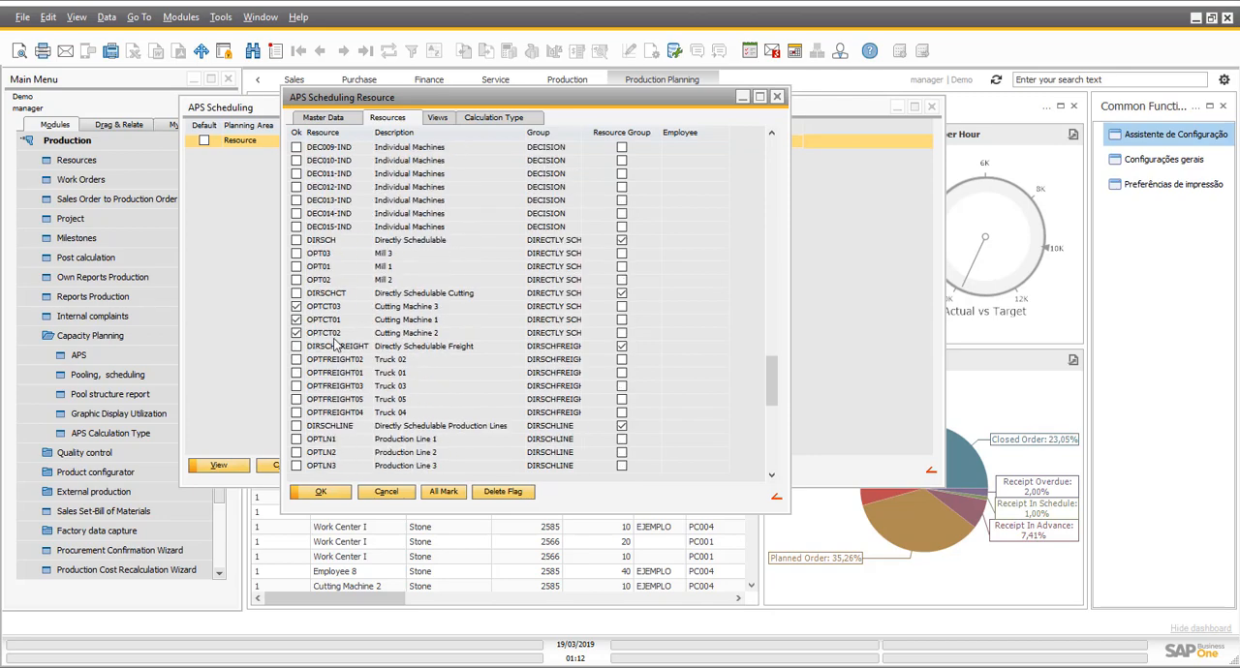
click(297, 306)
click(297, 307)
click(296, 320)
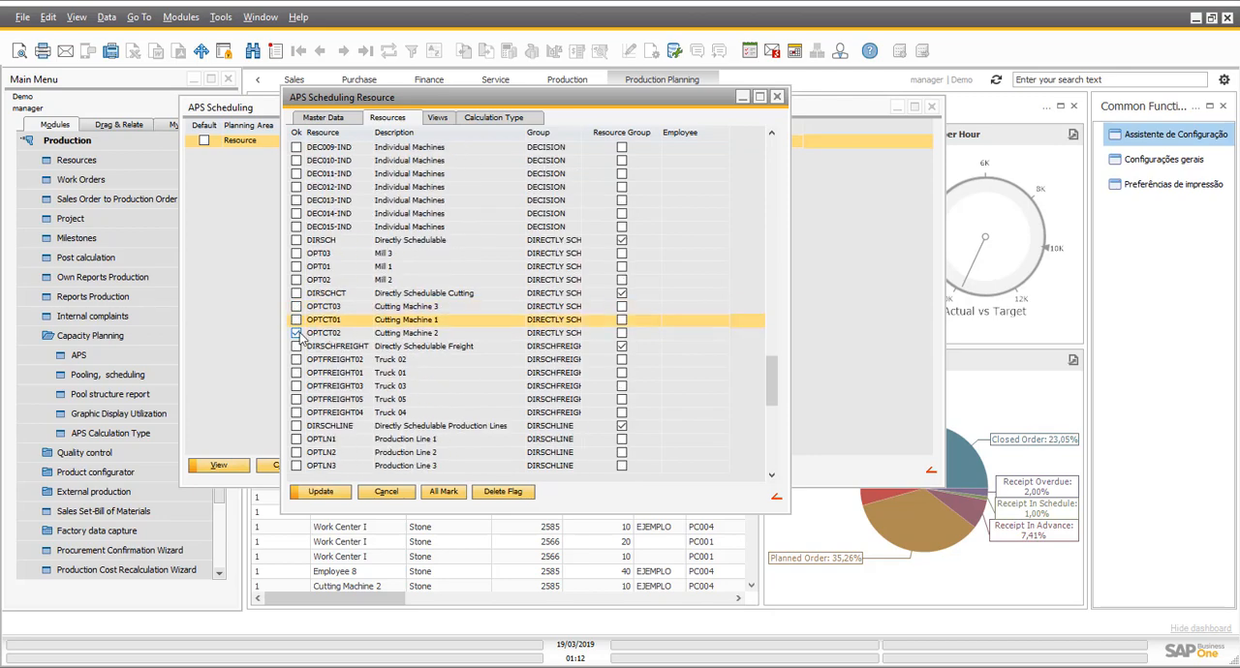
click(297, 333)
scroll(330, 334, up, 1)
click(297, 280)
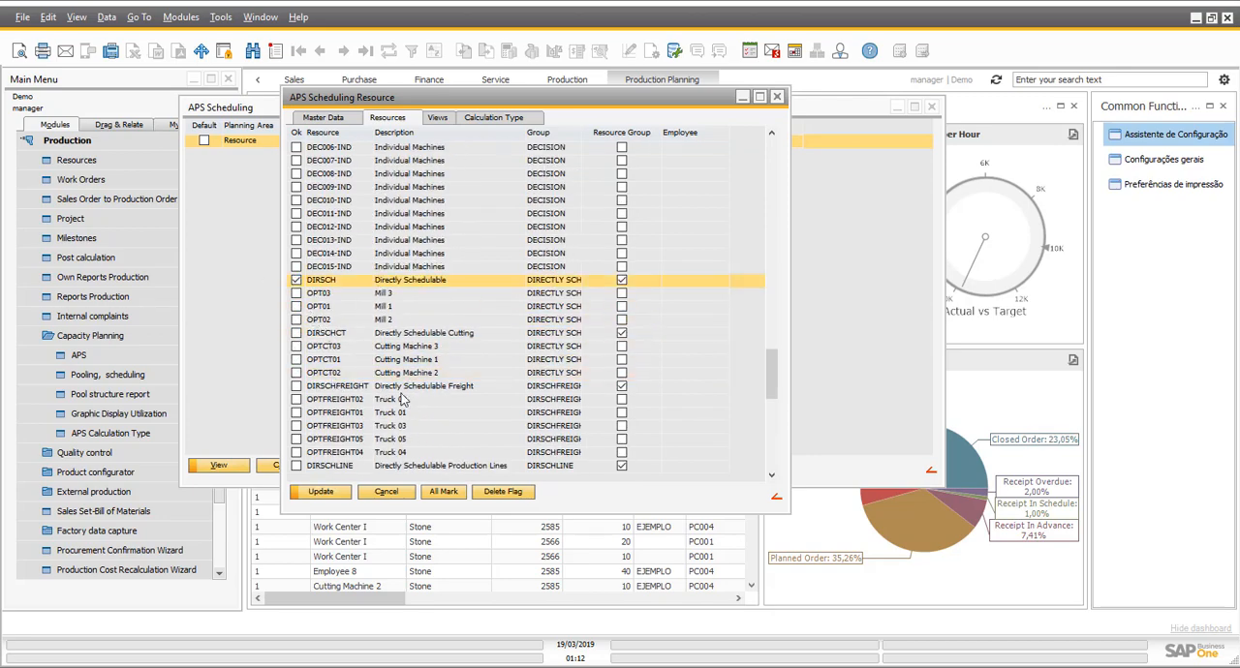
- Deselect the nine shift resources Employee 1 to Employee 9 of the group DIRSCHSHIFT from the planning area
scroll(283, 276, down, 10)
click(297, 213)
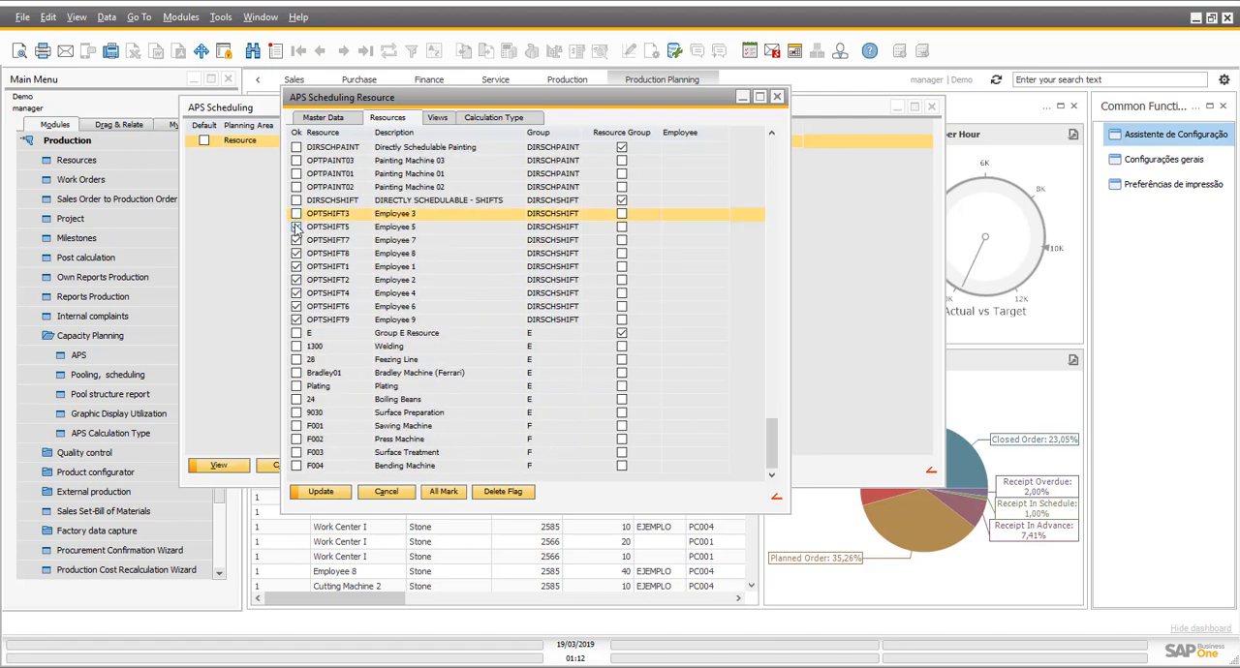
click(297, 227)
click(297, 241)
click(297, 252)
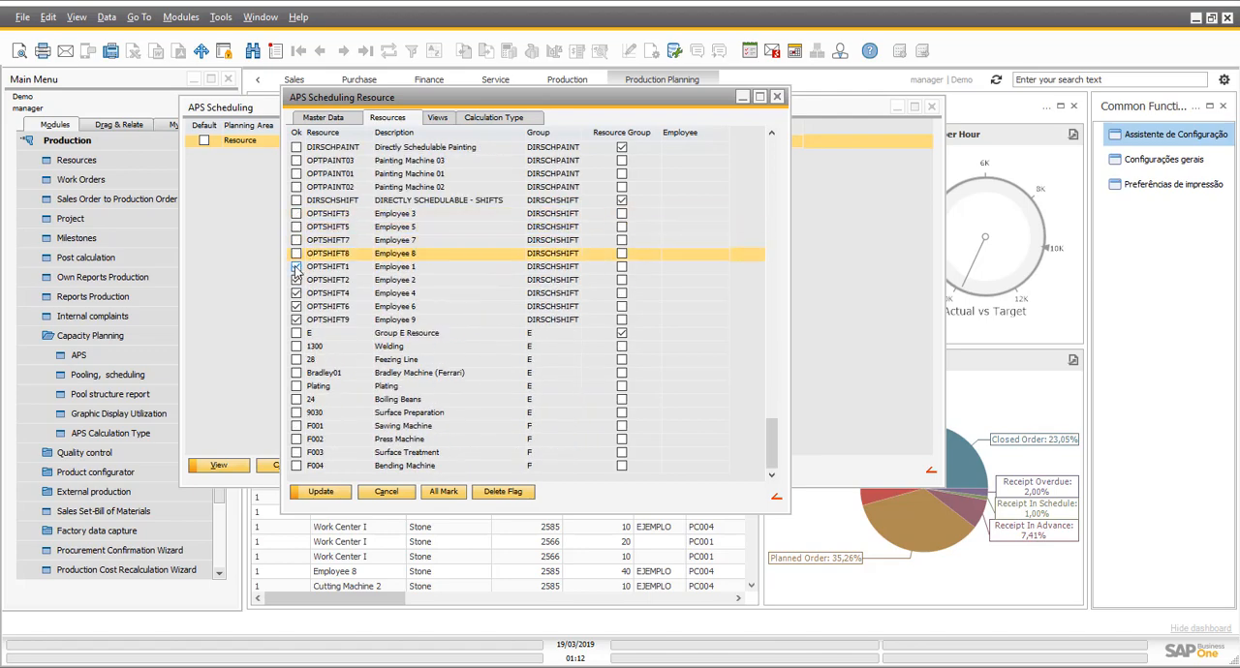
click(297, 267)
click(296, 280)
click(296, 293)
click(297, 306)
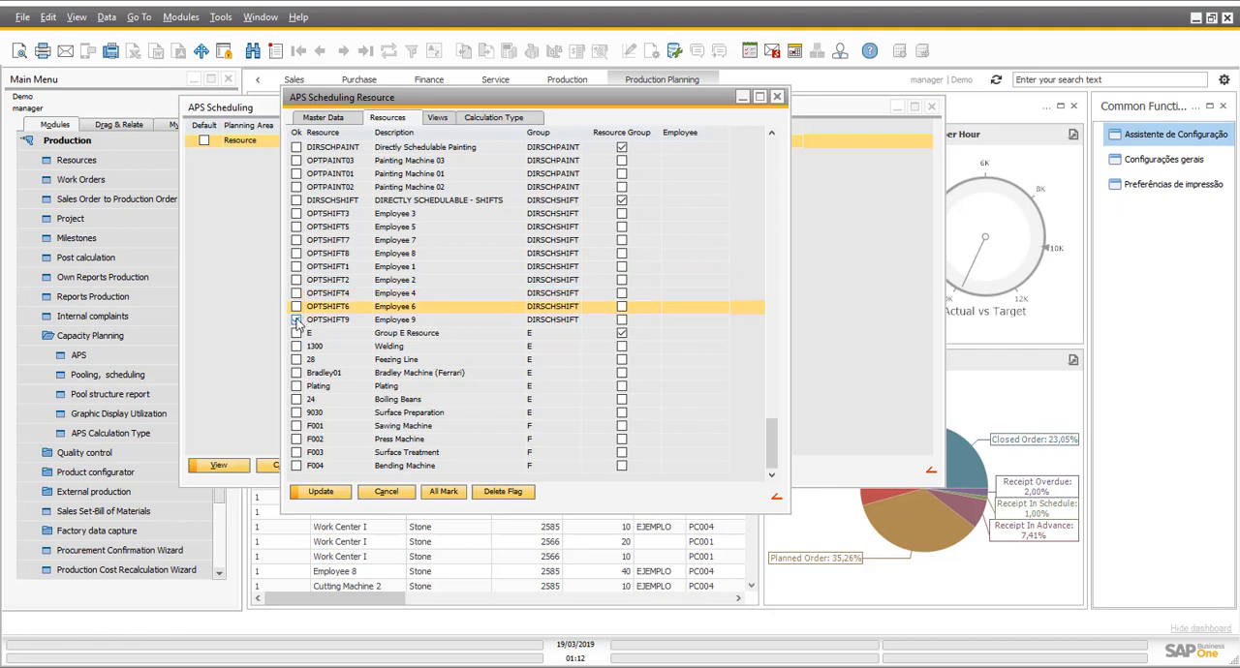
click(297, 319)
scroll(436, 290, up, 5)
- Review the planning area's views and calculation types, and confirm its scheduling settings
click(438, 117)
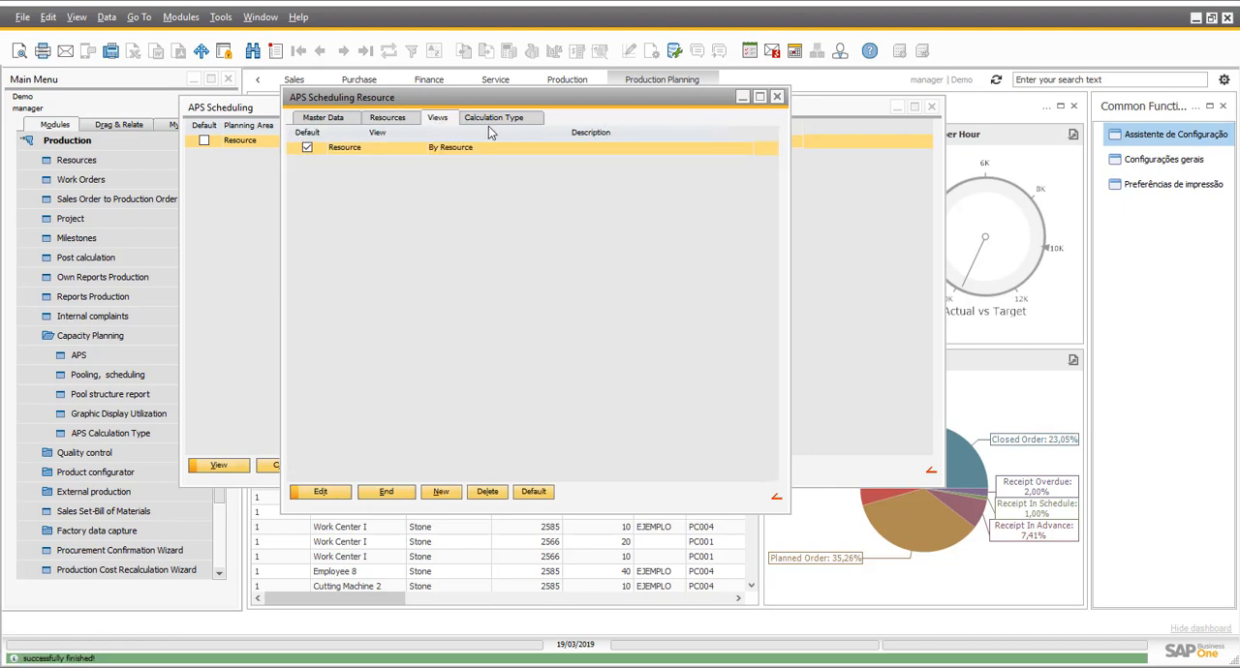
click(489, 118)
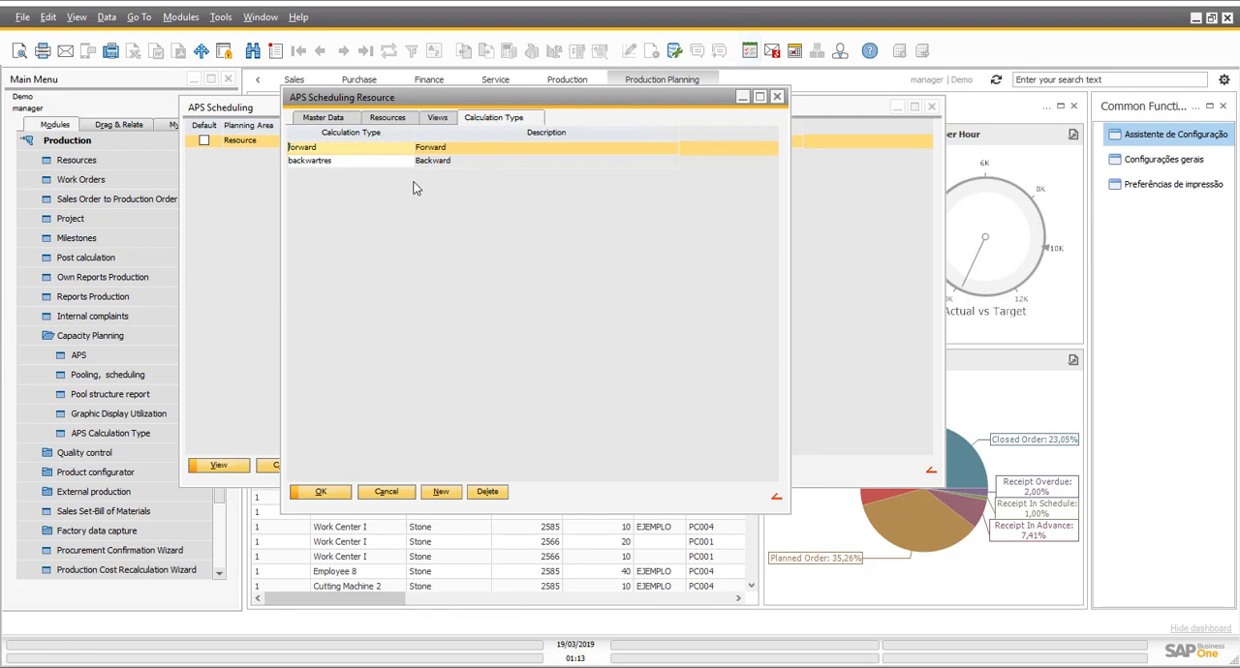
click(340, 120)
click(334, 493)
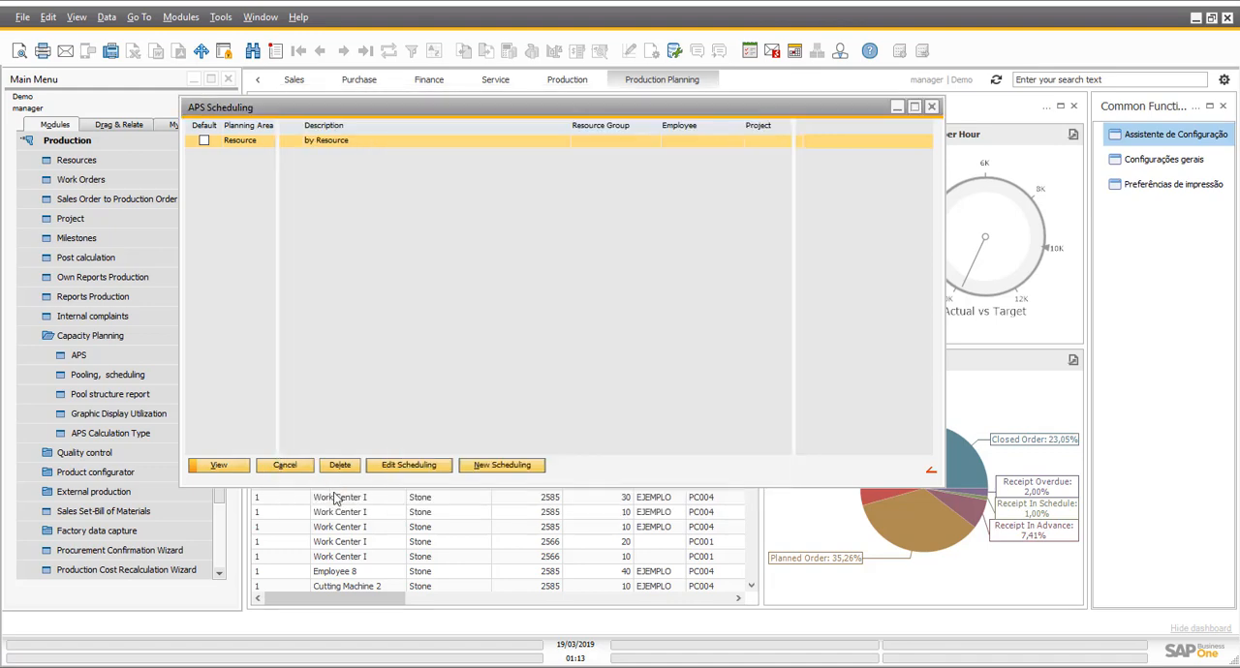
- Open the Resource planning area's schedule and, with sorting editing enabled, move PA170 position 10 above PA166 position 20
click(220, 468)
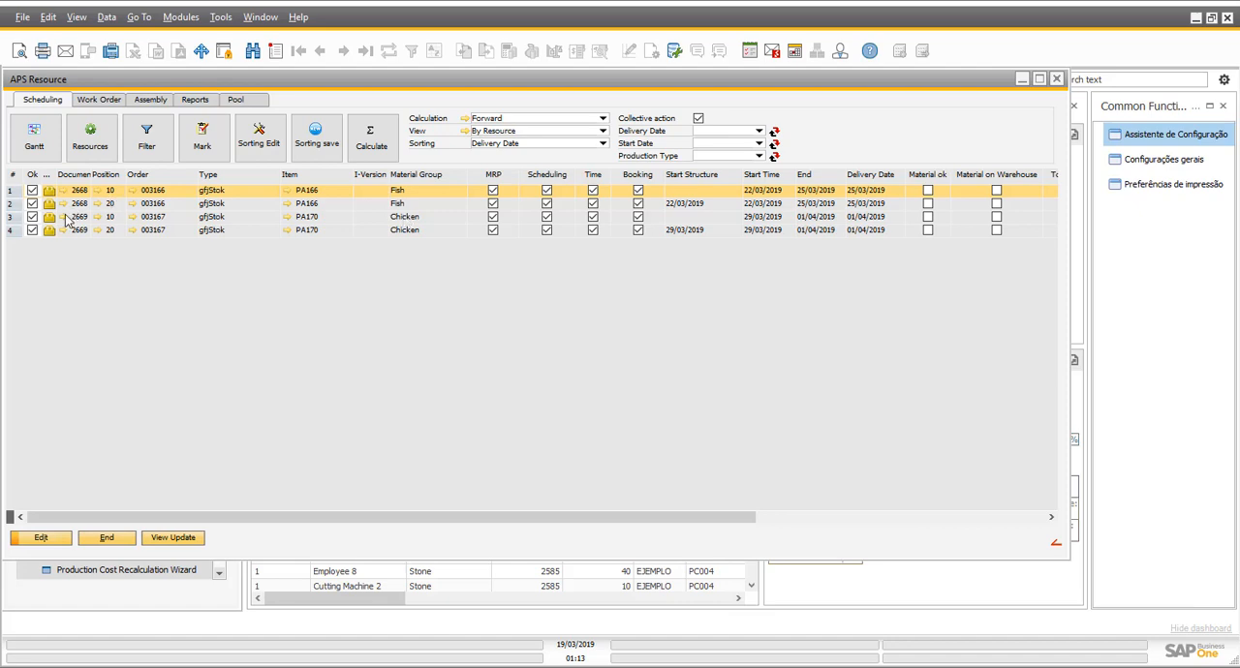
click(336, 156)
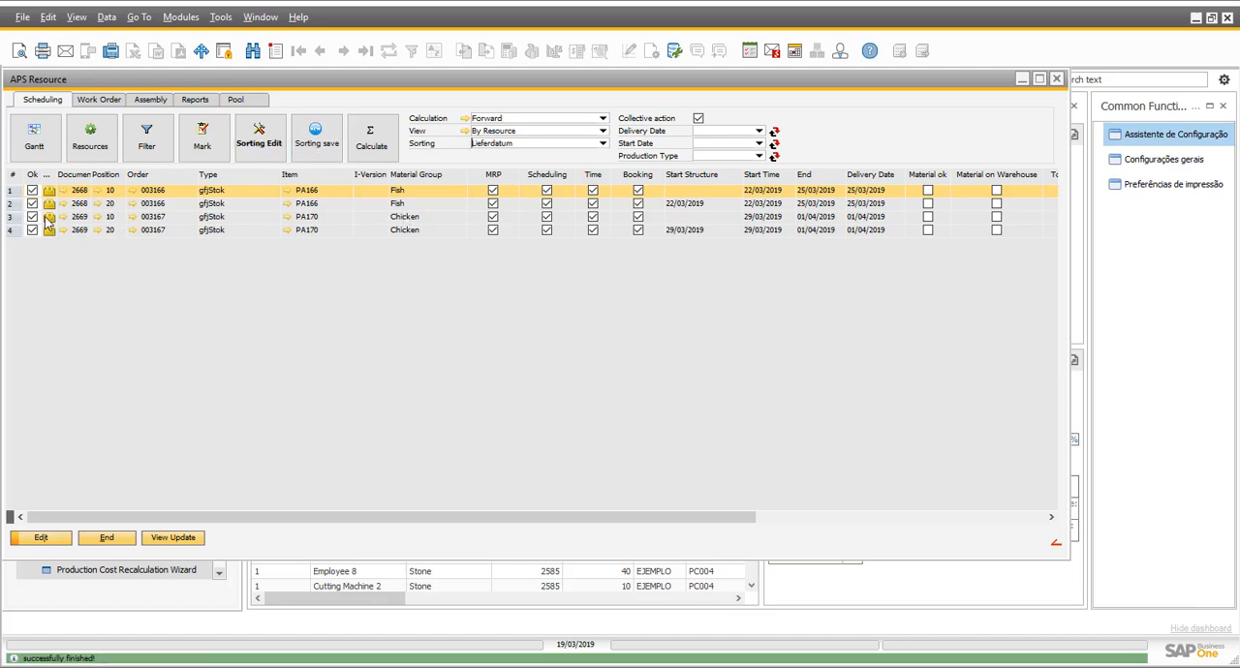
drag(47, 218, 56, 205)
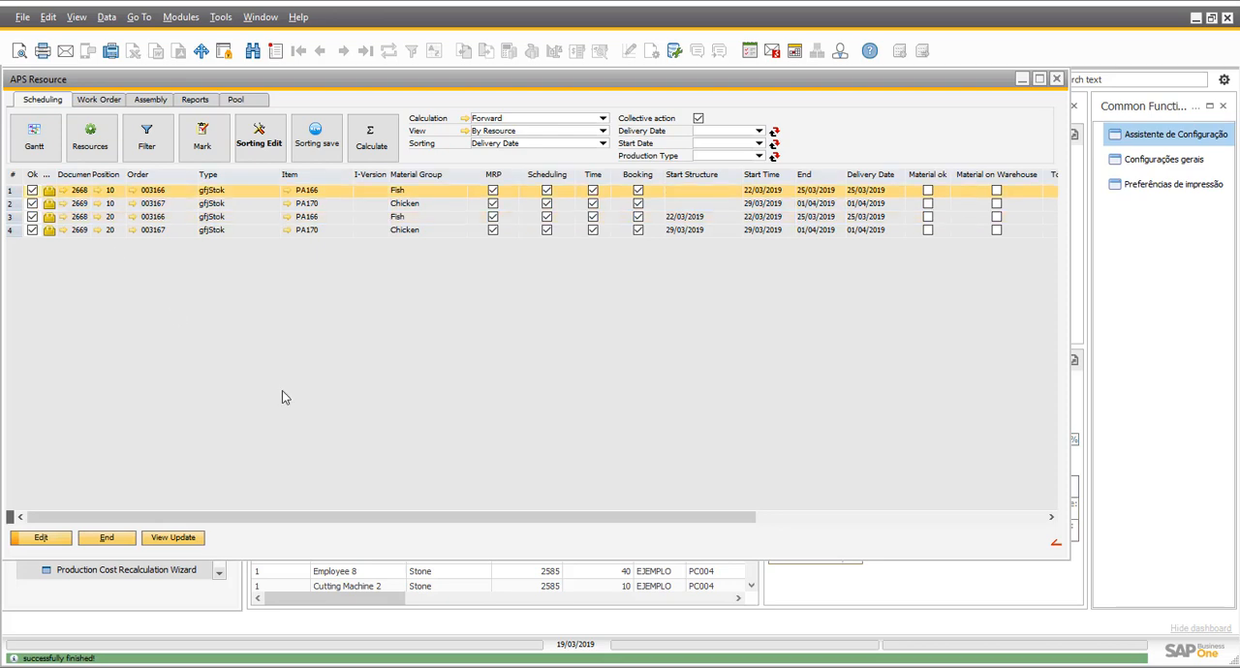
- Compare the material groups of the listed positions and sort the schedule by Material Group in ascending order
click(417, 205)
click(416, 218)
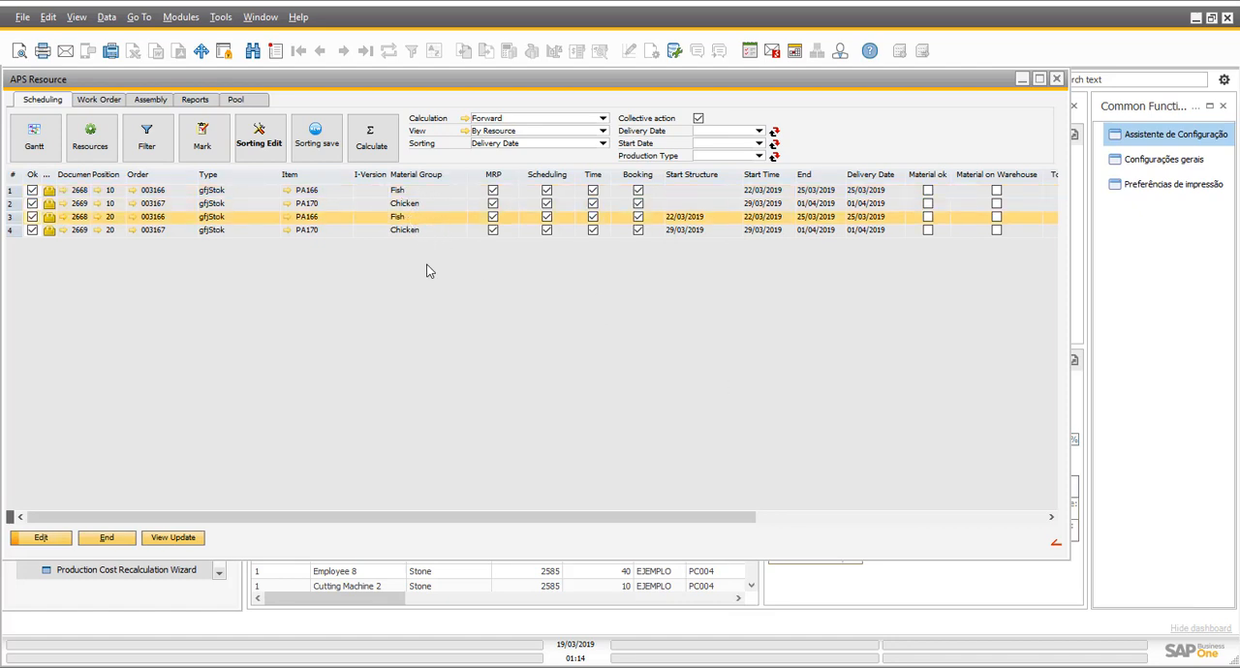
click(443, 233)
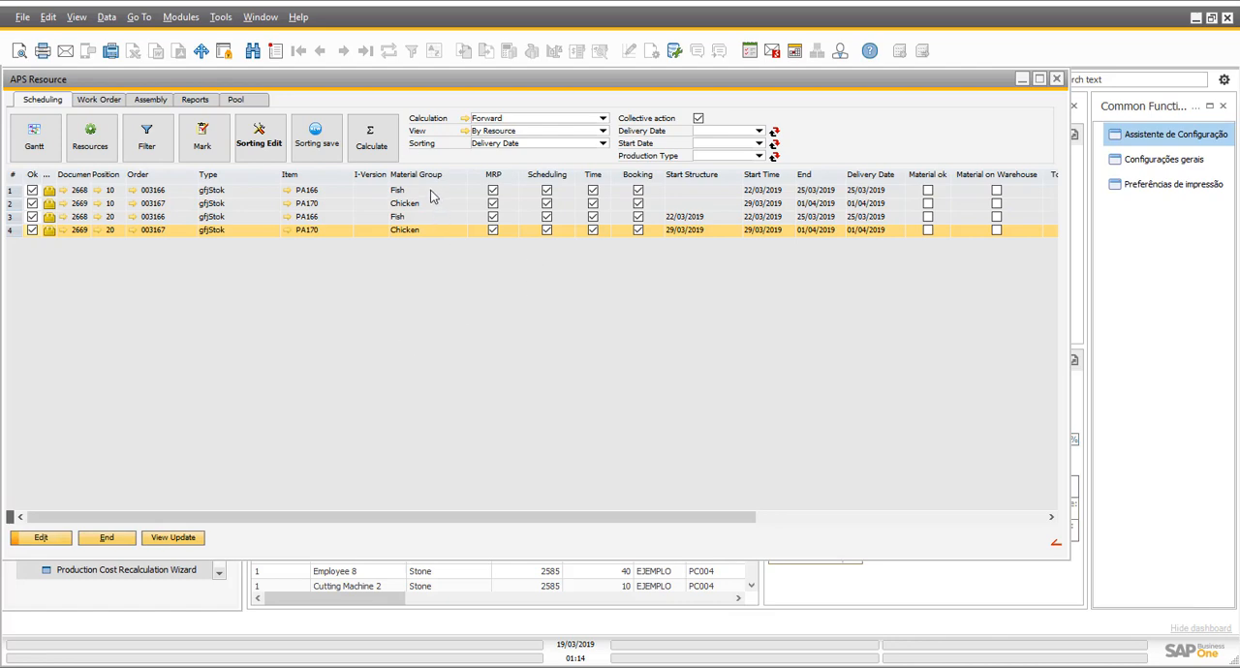
right_click(421, 173)
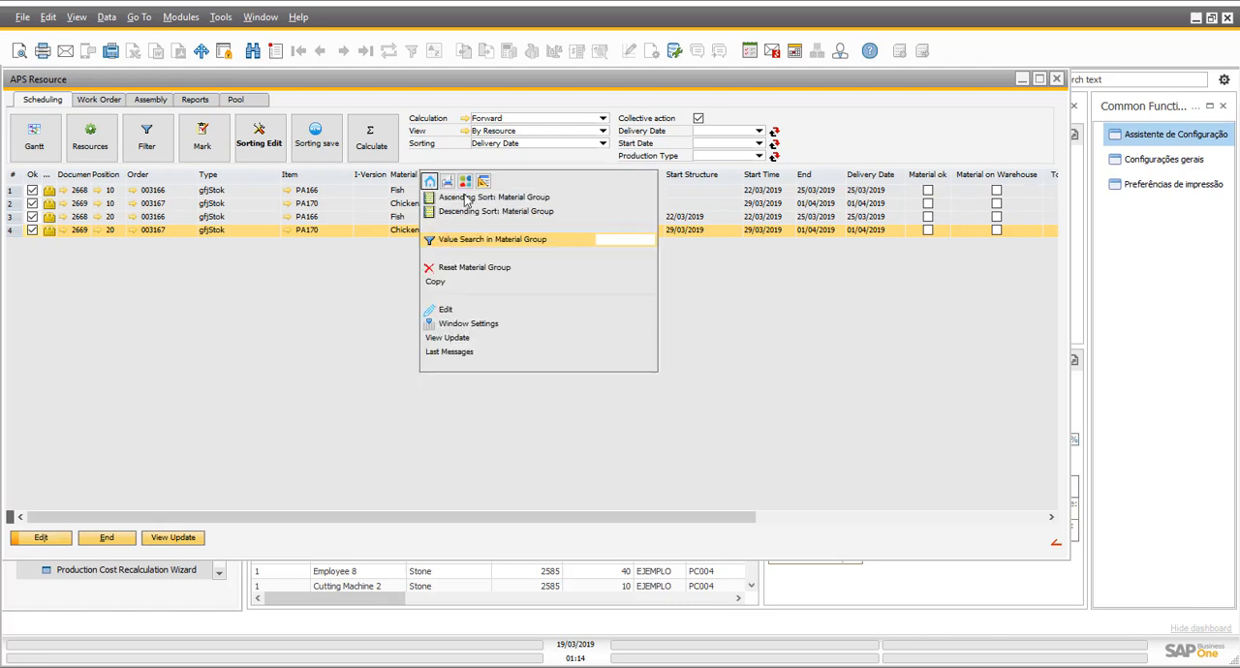
click(469, 198)
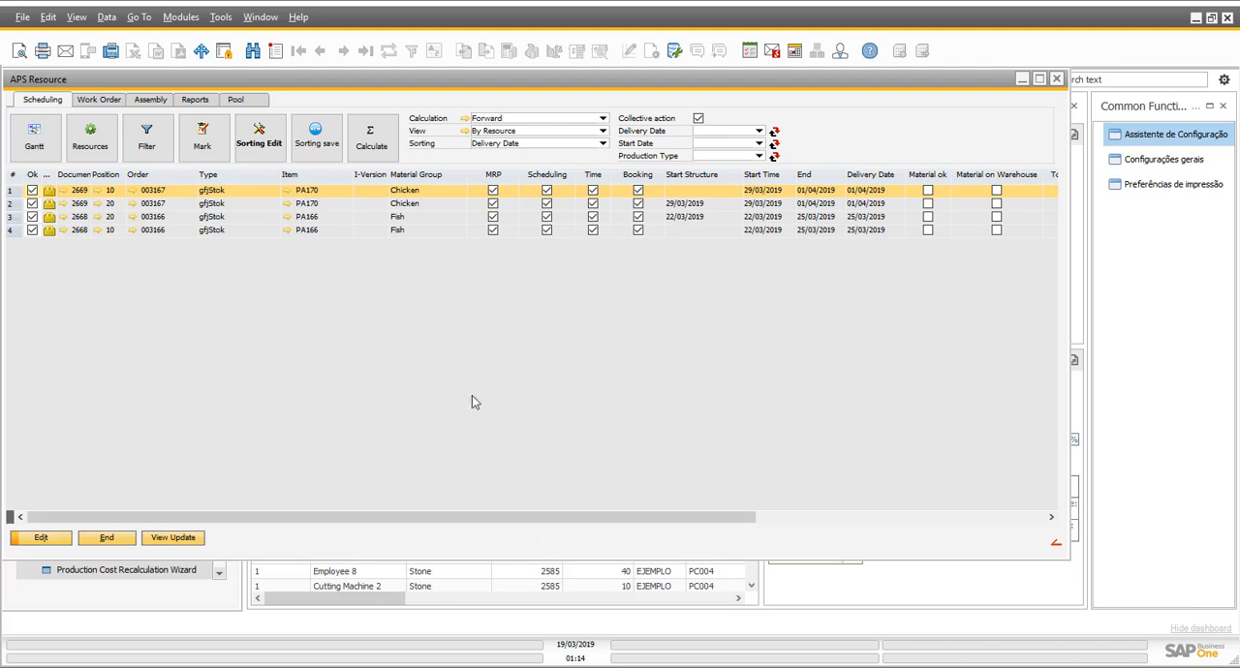
- Calculate the forward schedule for all marked work orders and check the resulting dates and quantities
click(372, 155)
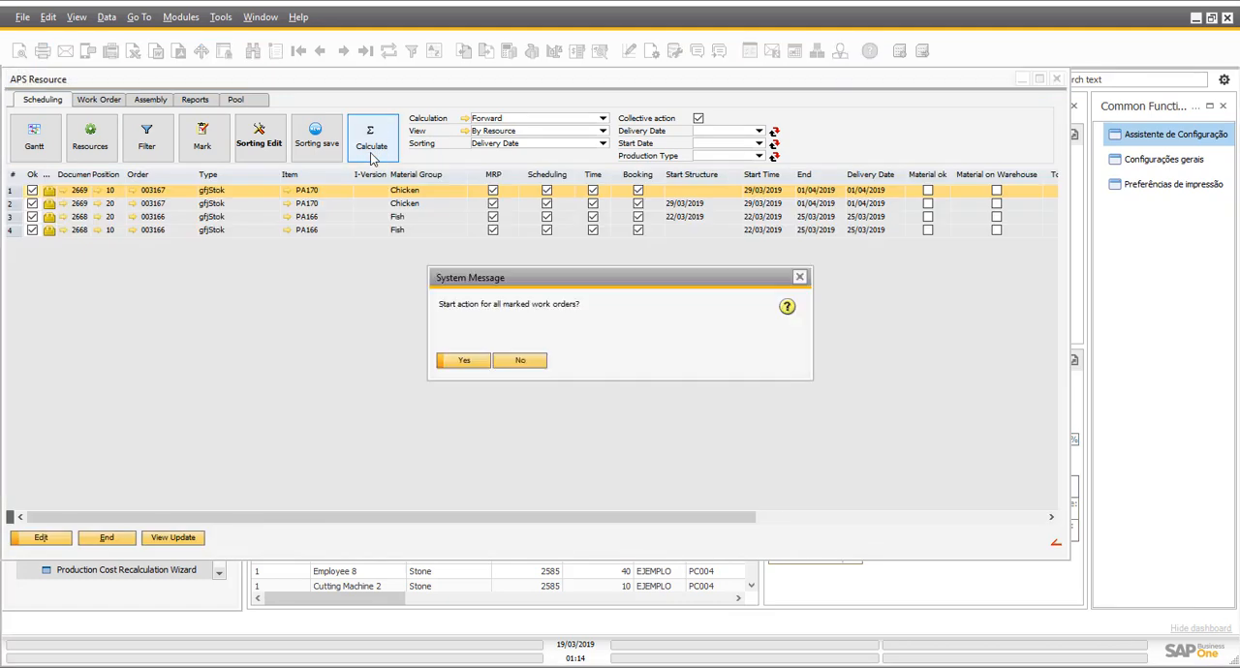
click(464, 360)
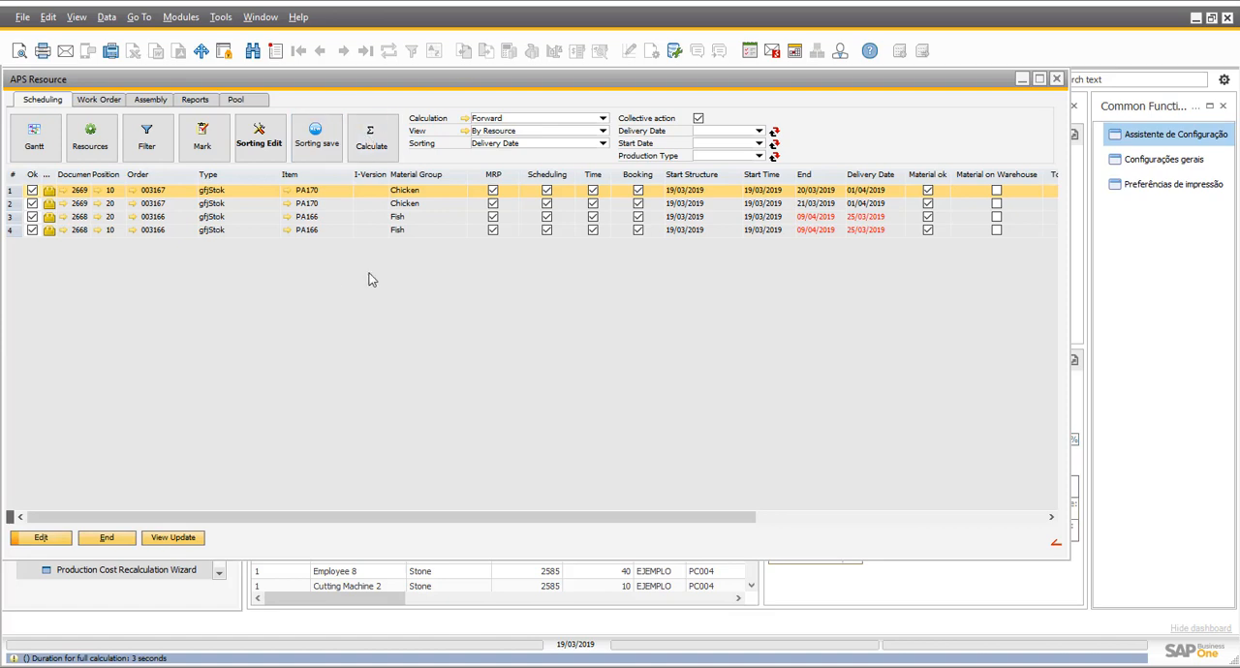
drag(657, 516, 790, 519)
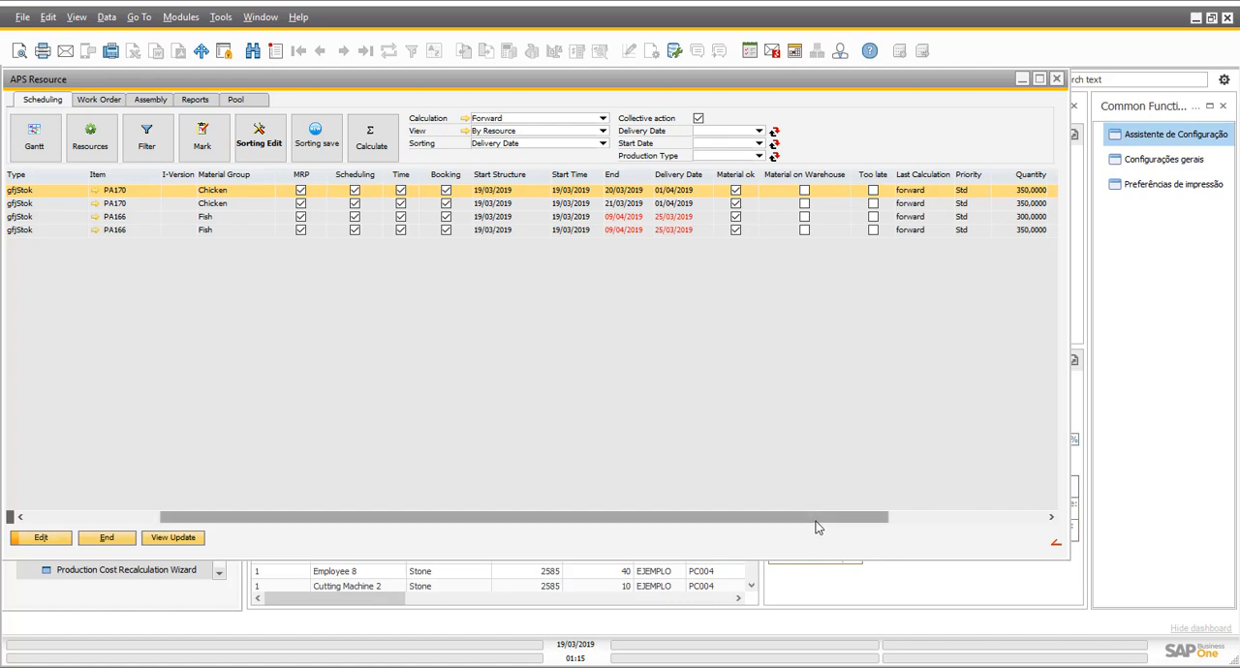
- Open the shortage report for PA170 position 10 and the purchase order that covers item mp054
click(206, 101)
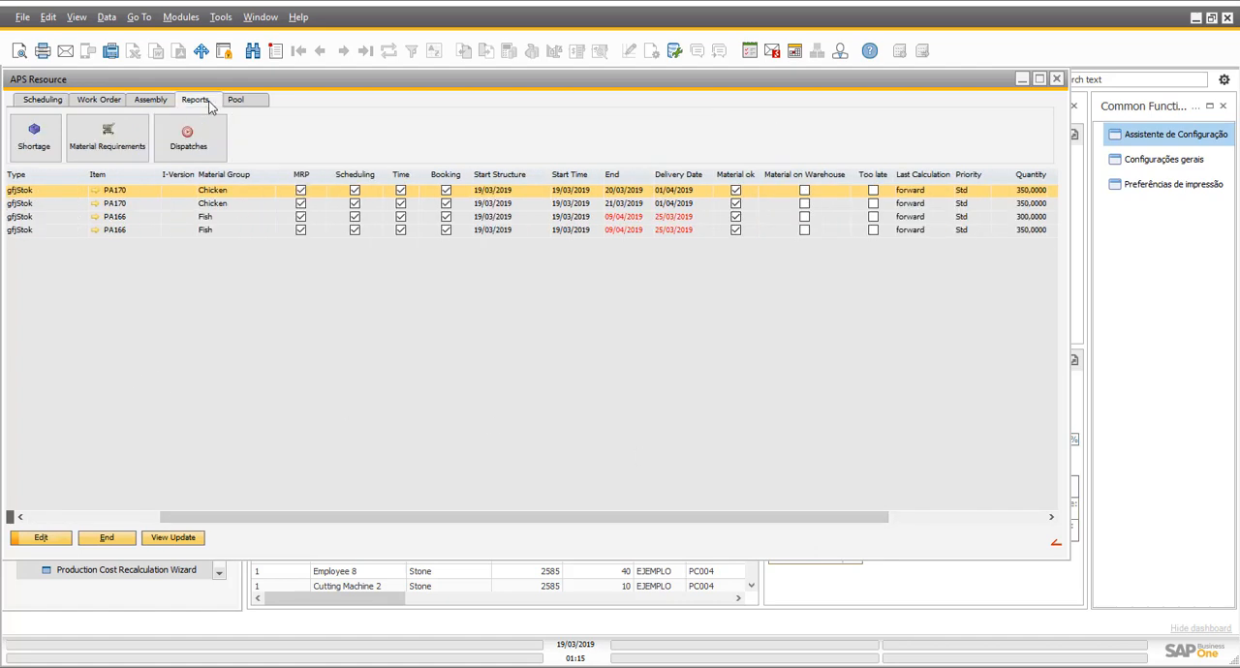
click(34, 141)
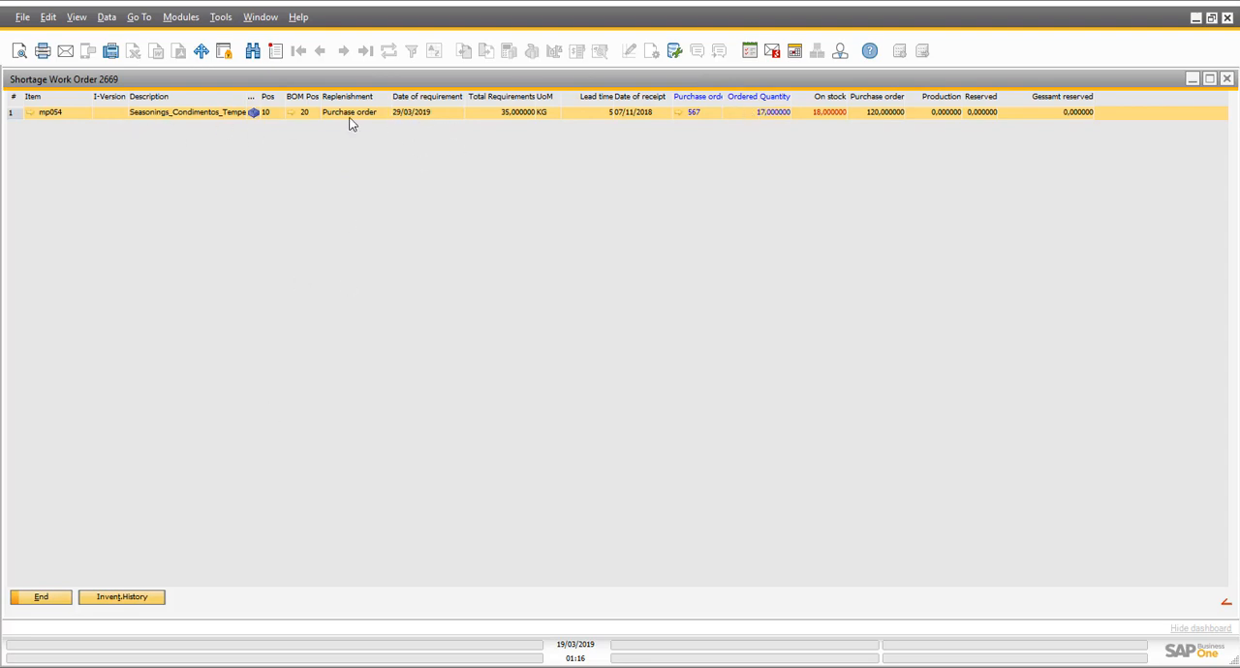
click(679, 113)
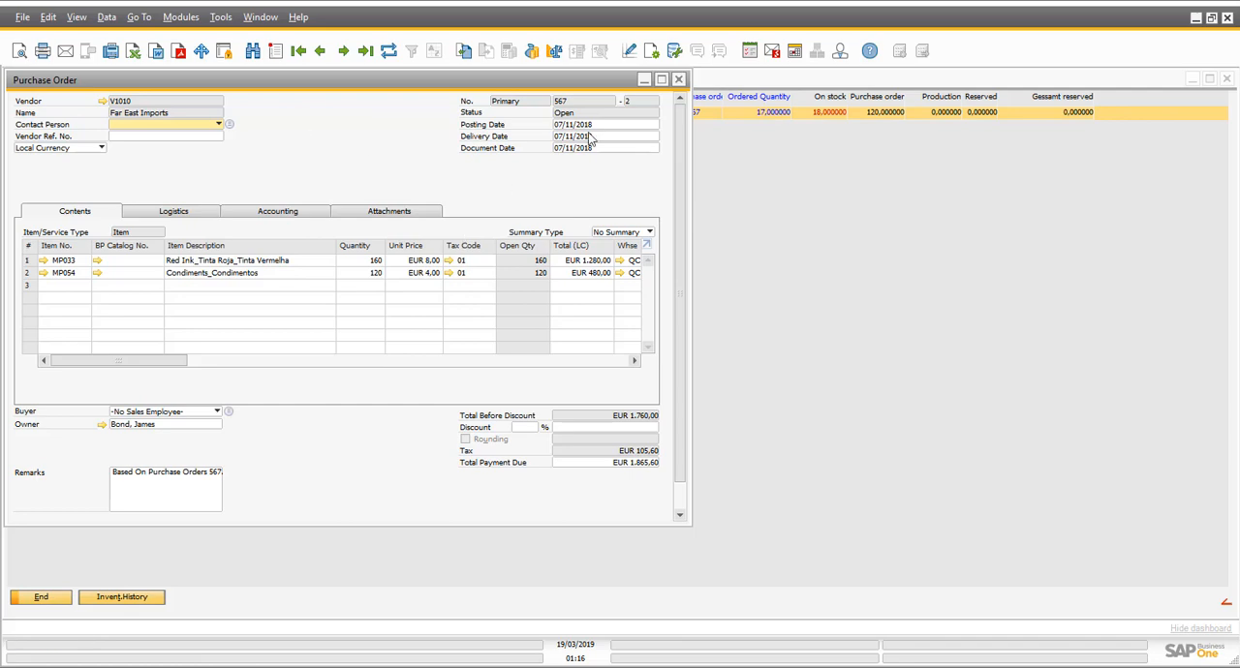
- Set the purchase order's delivery date to 10/04/2019, apply it to the existing rows, and save and close the order
click(625, 138)
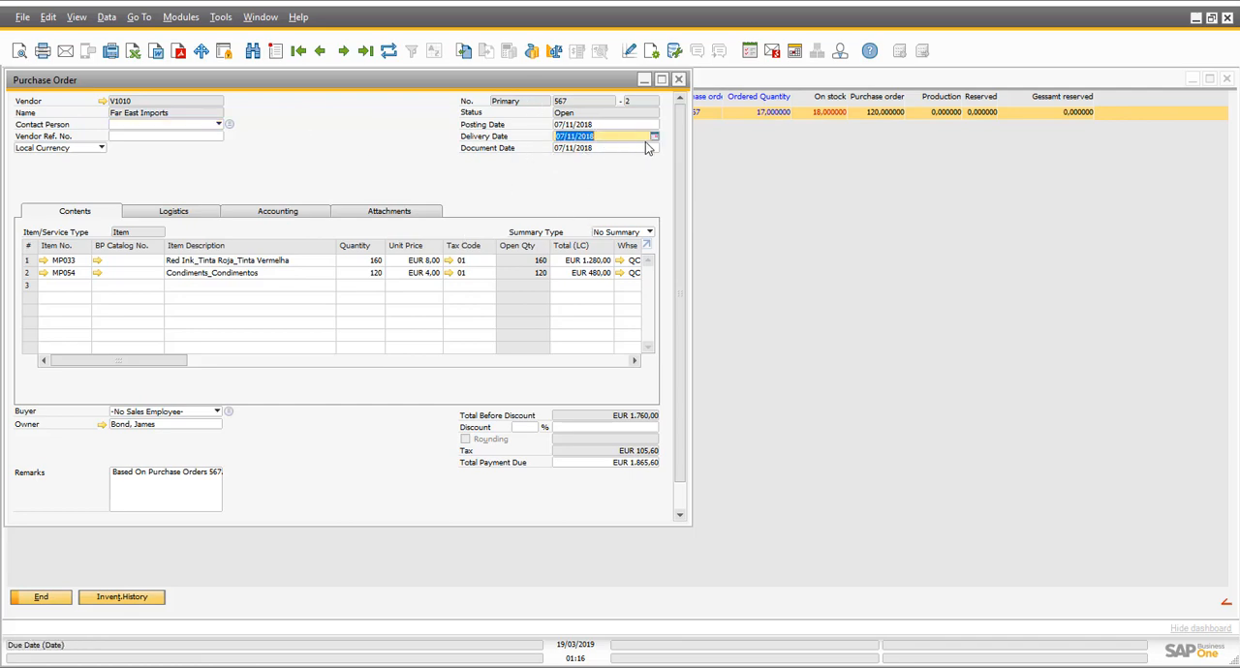
click(655, 137)
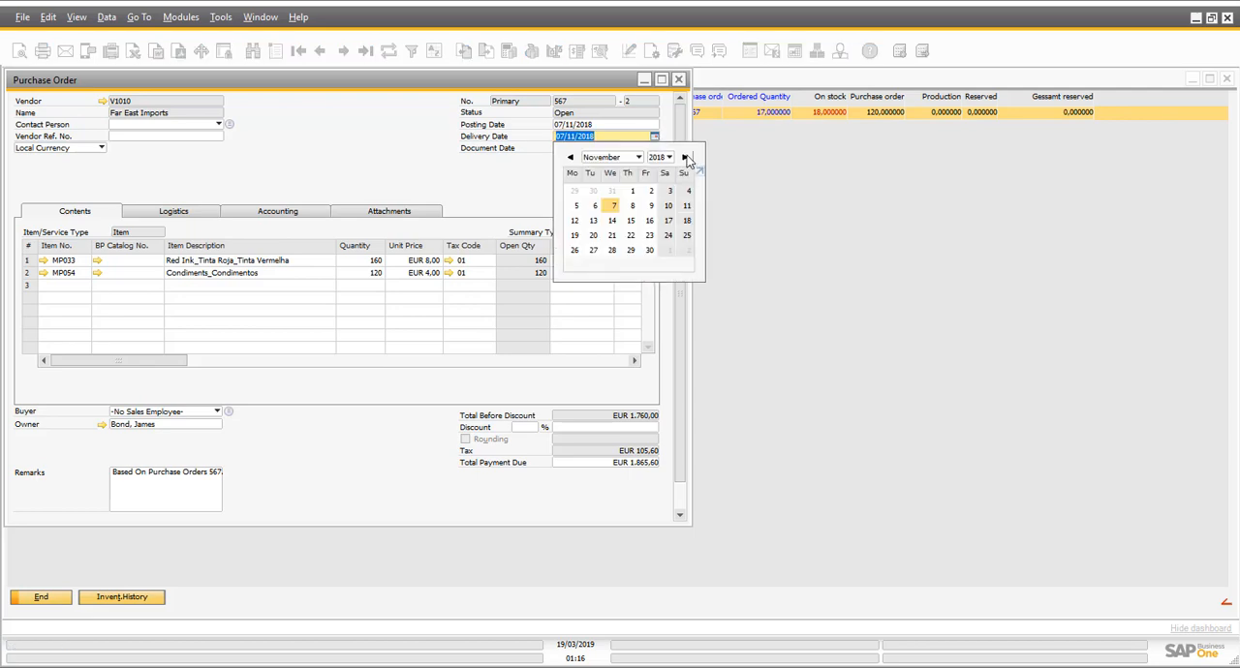
click(685, 157)
click(685, 157)
click(685, 157)
click(685, 157)
click(685, 157)
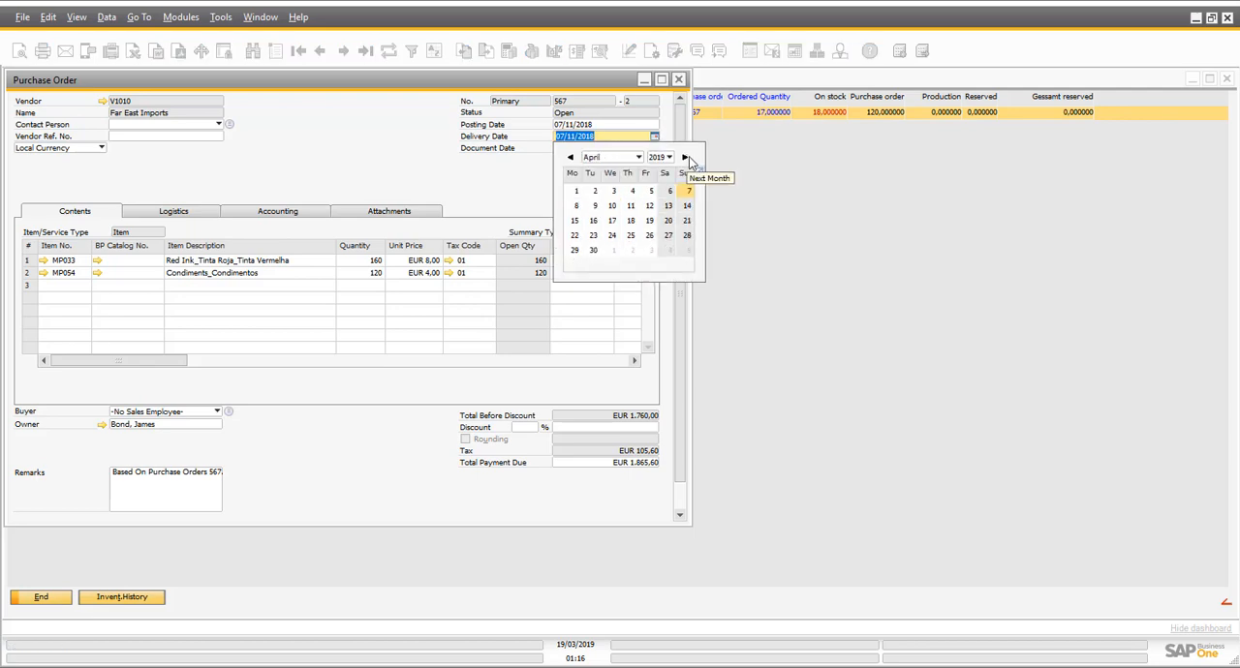
click(611, 205)
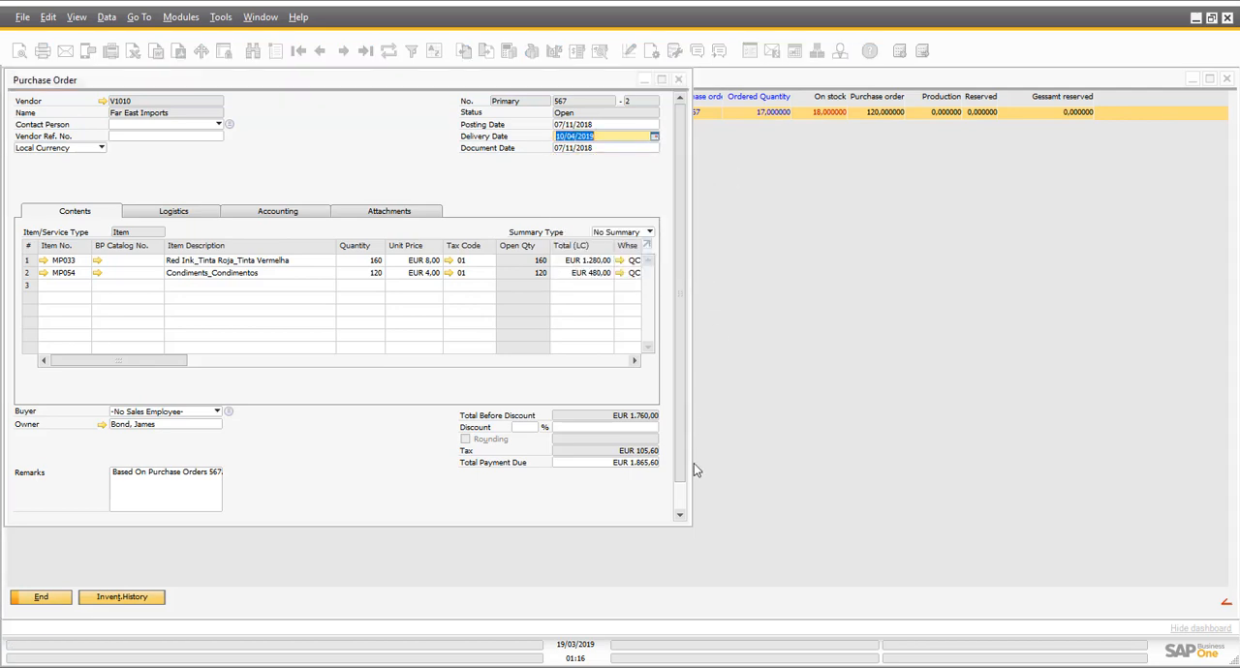
scroll(694, 470, down, 1)
click(38, 507)
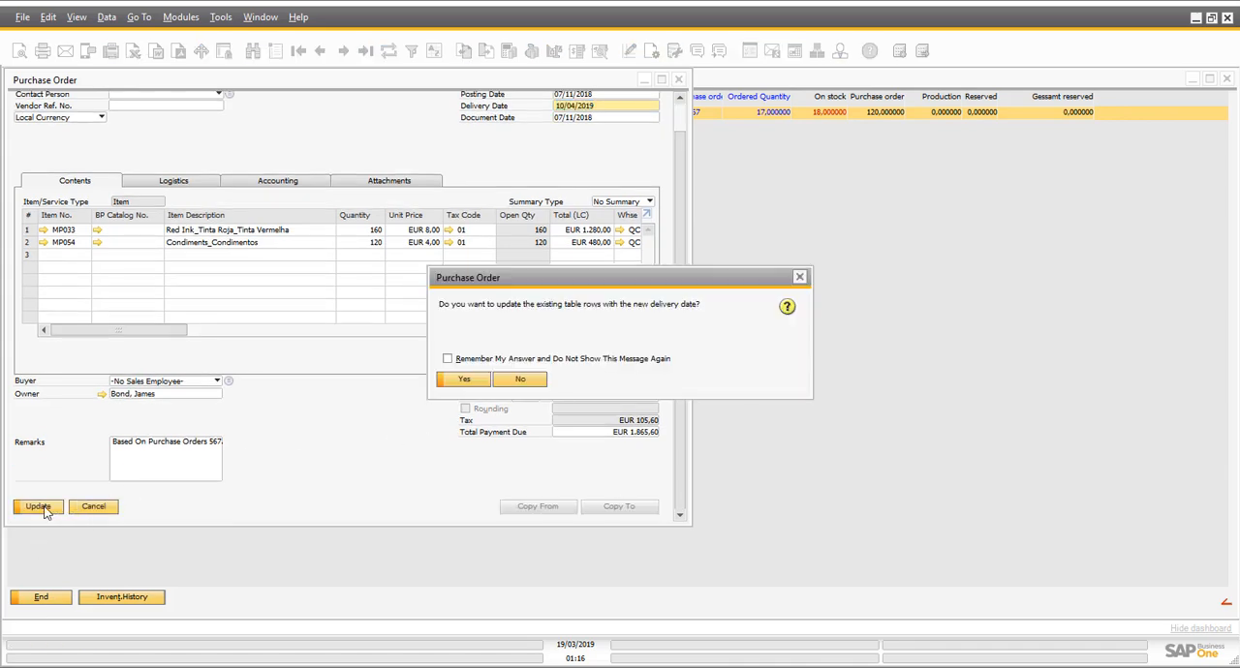
click(465, 379)
click(34, 509)
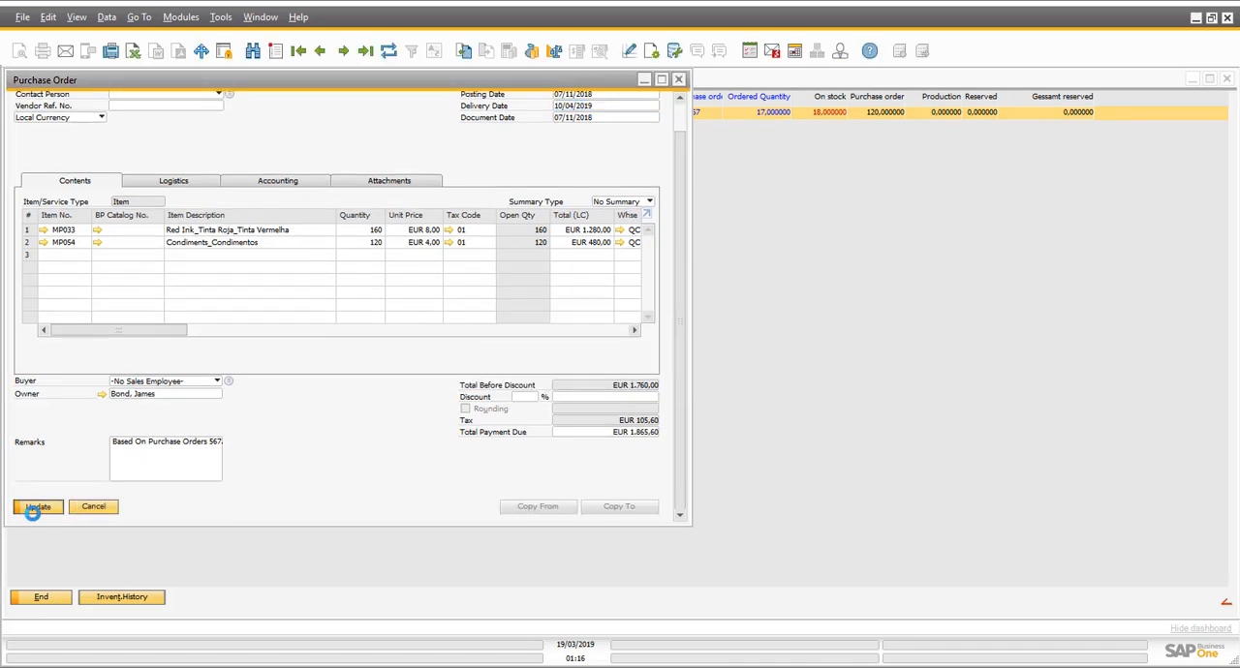
click(43, 509)
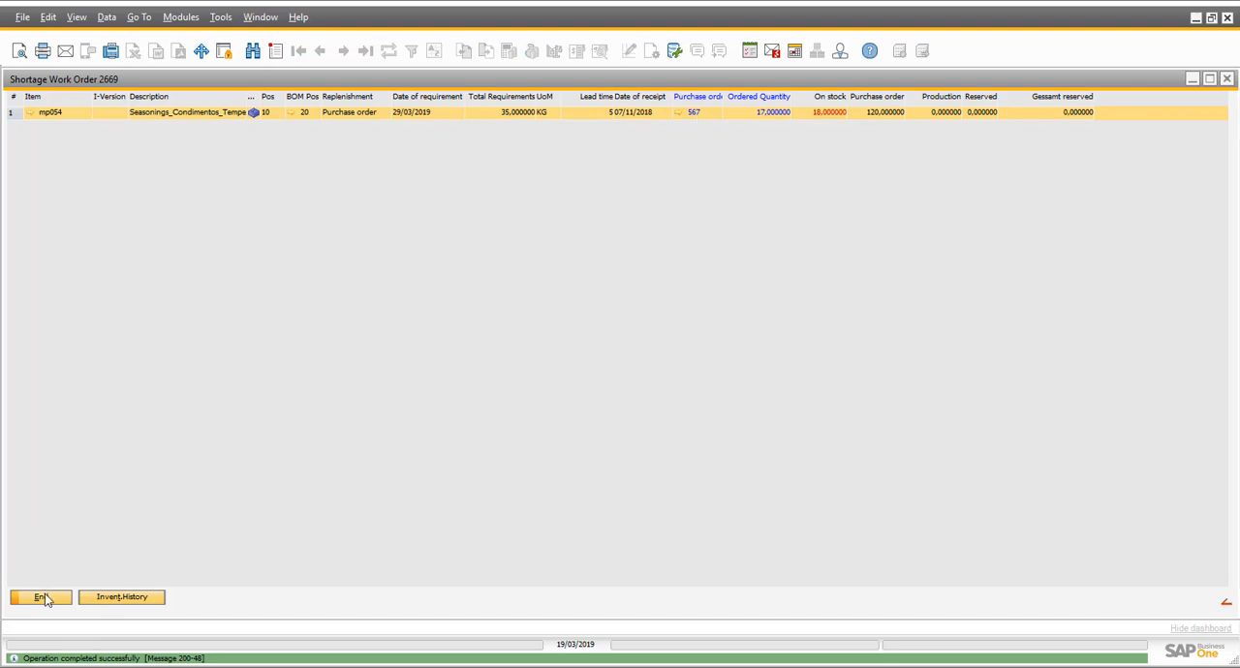
- Leave the shortage report and recalculate the schedule for all marked work orders
click(44, 598)
click(43, 99)
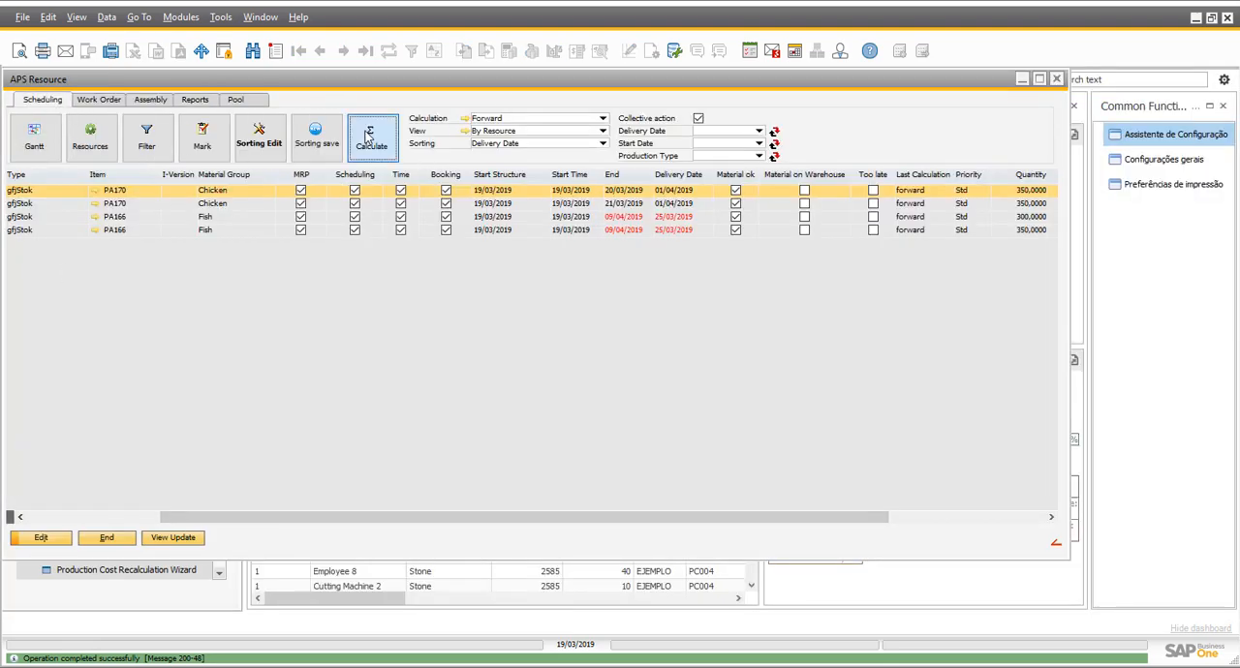
click(369, 137)
click(464, 365)
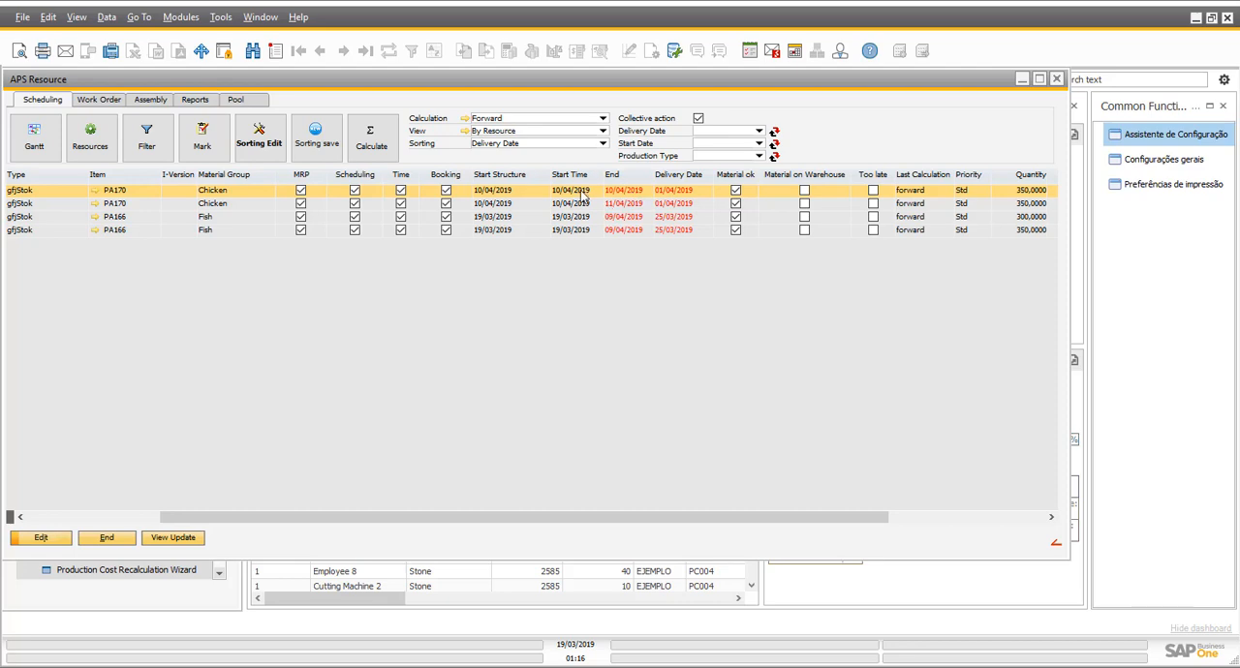
- Check the material shortage report for PA170 position 20 and return to the schedule
click(581, 204)
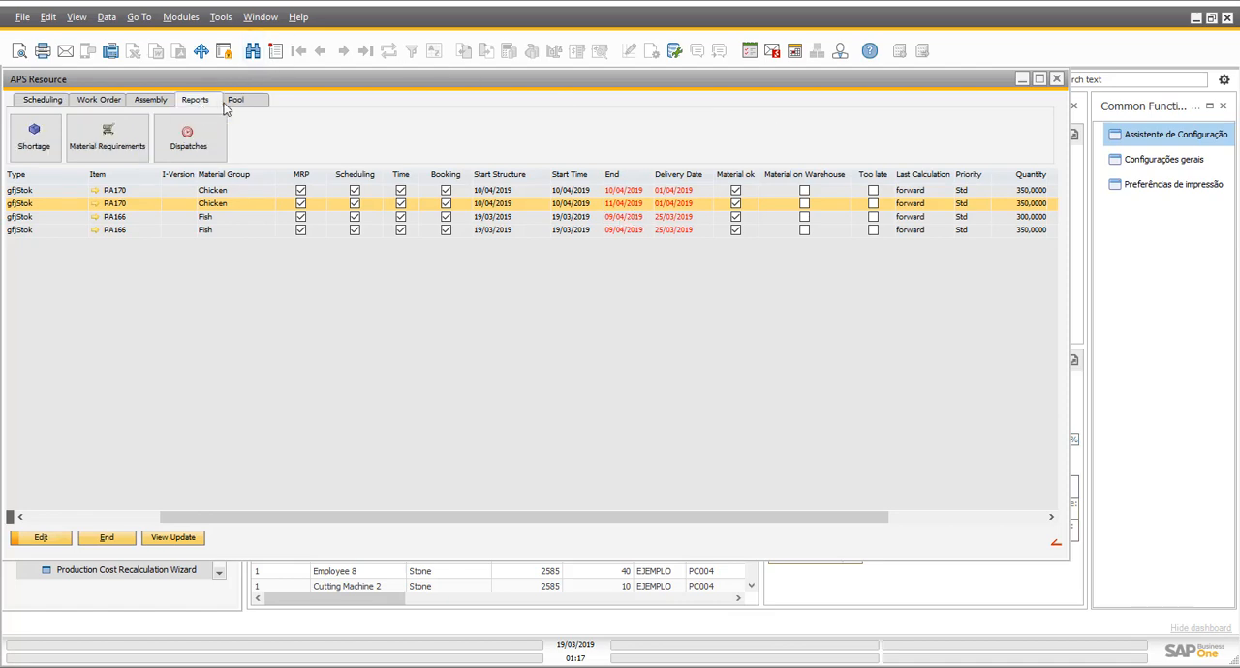
click(49, 138)
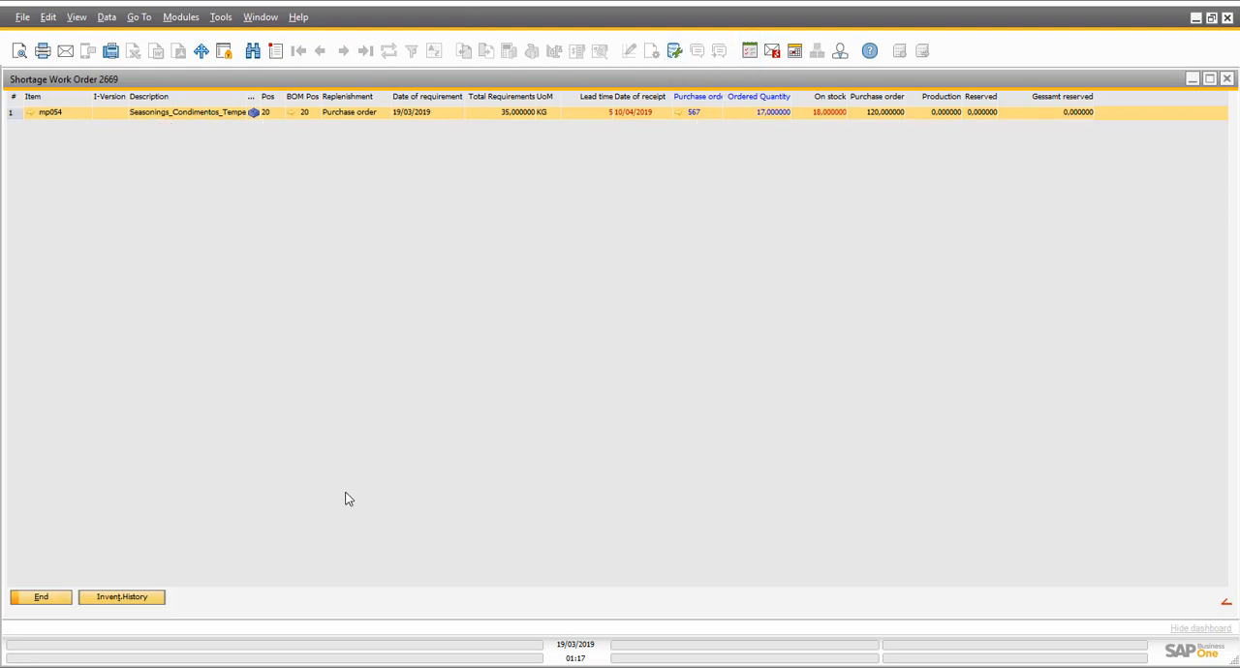
click(41, 597)
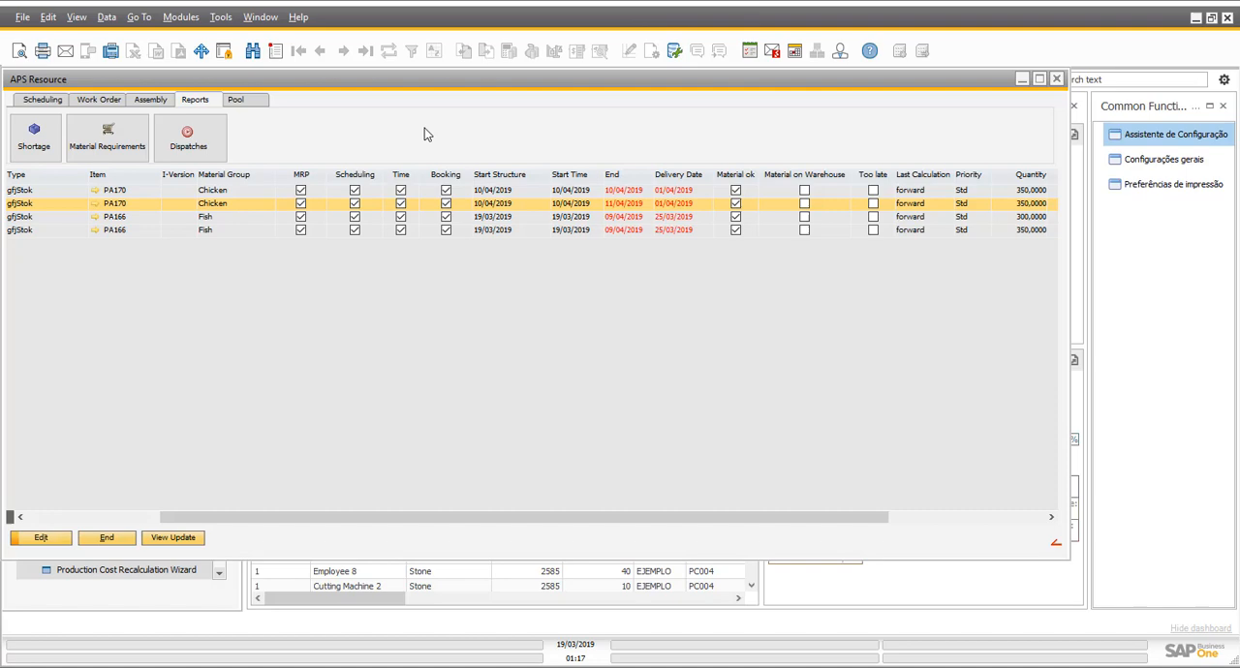
- Check the material shortage report for PA166 position 20 and return to the schedule
click(535, 219)
click(42, 147)
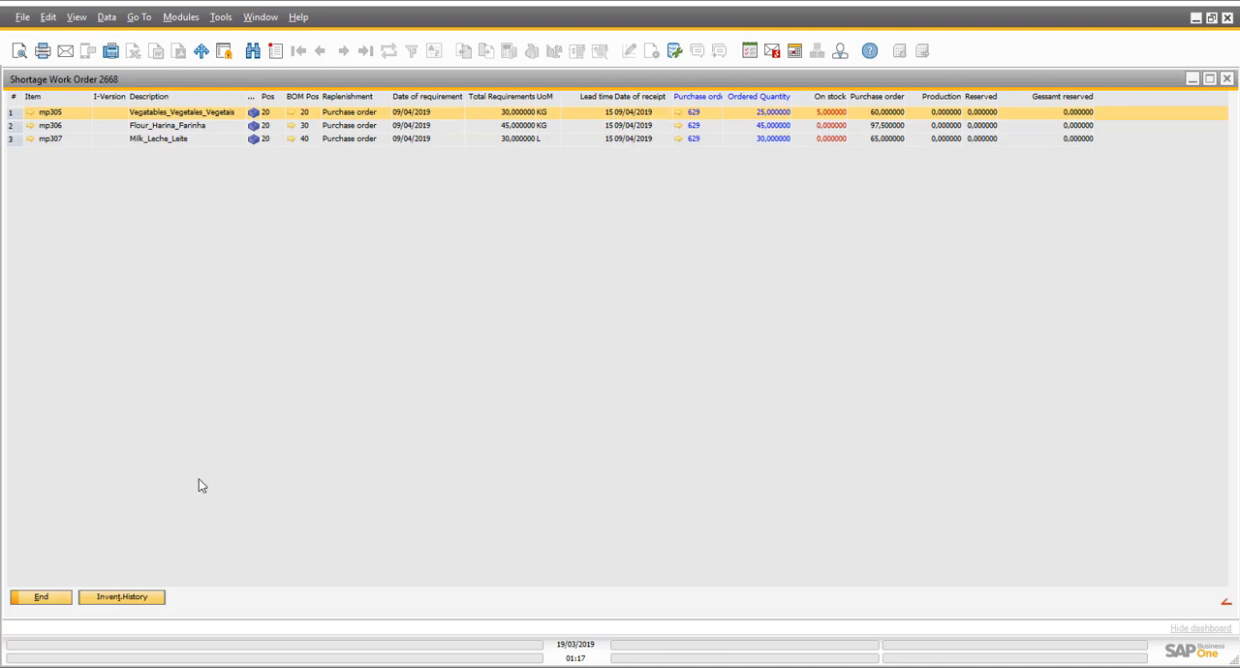
click(40, 598)
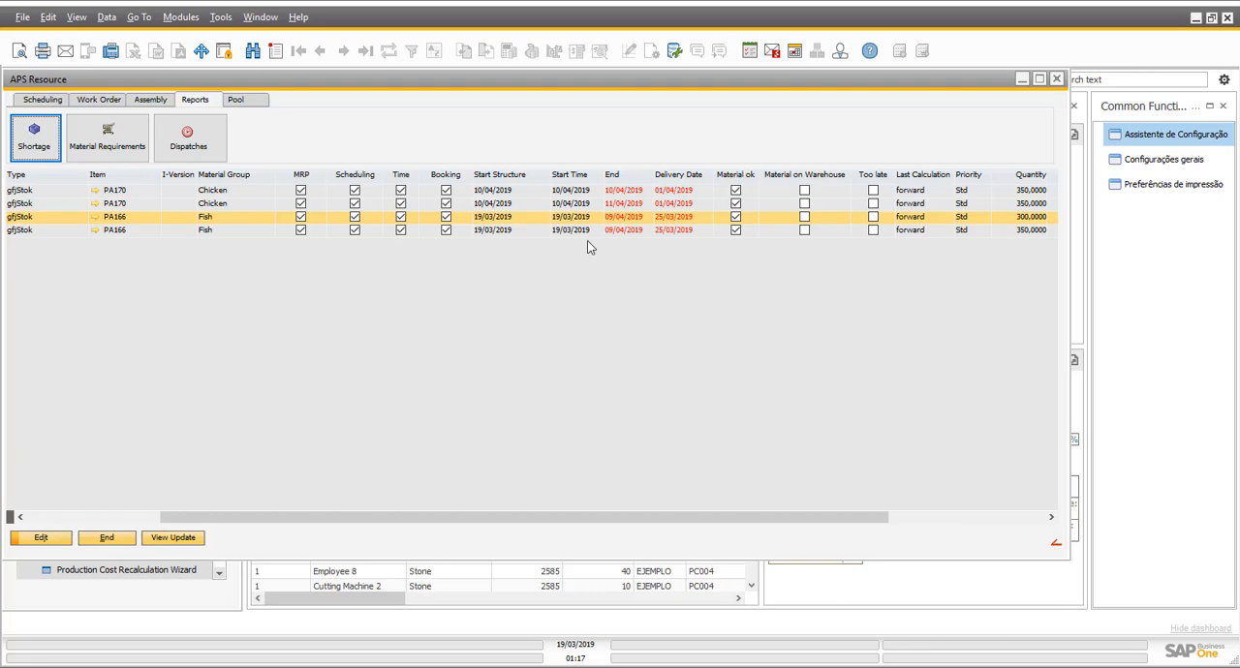
- Open the Gantt chart, examine the timeline of the PA166 position 20 operations from Grinding through Packing, and close the chart
click(42, 100)
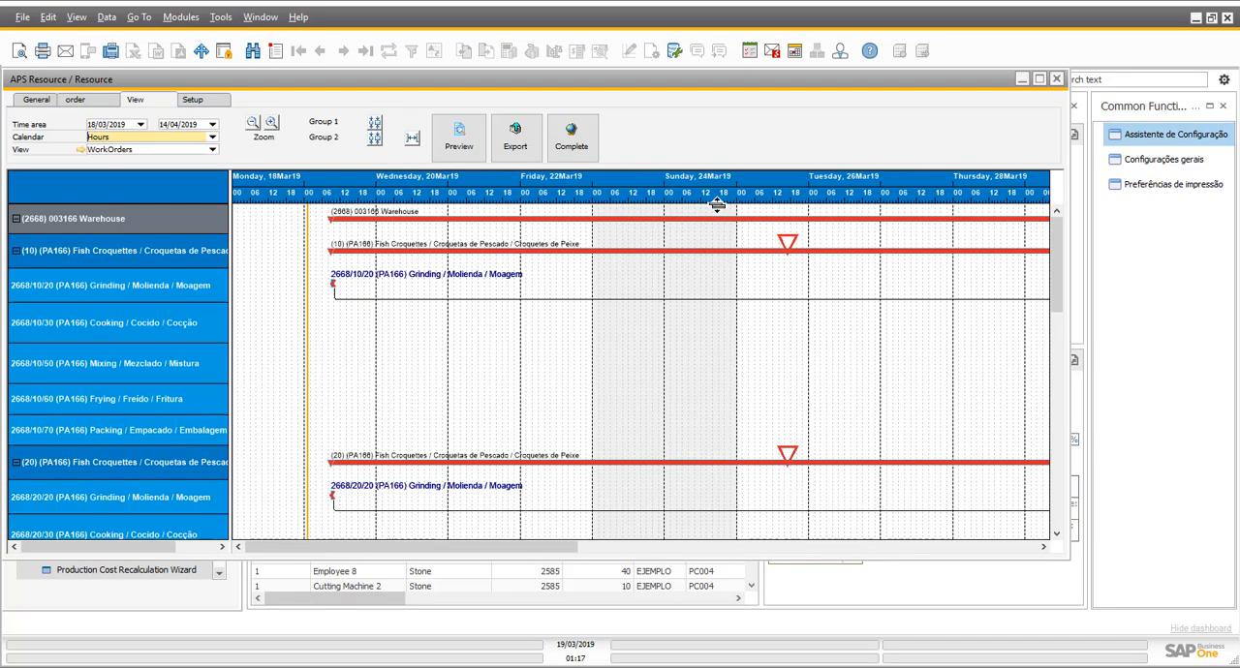
scroll(446, 402, down, 3)
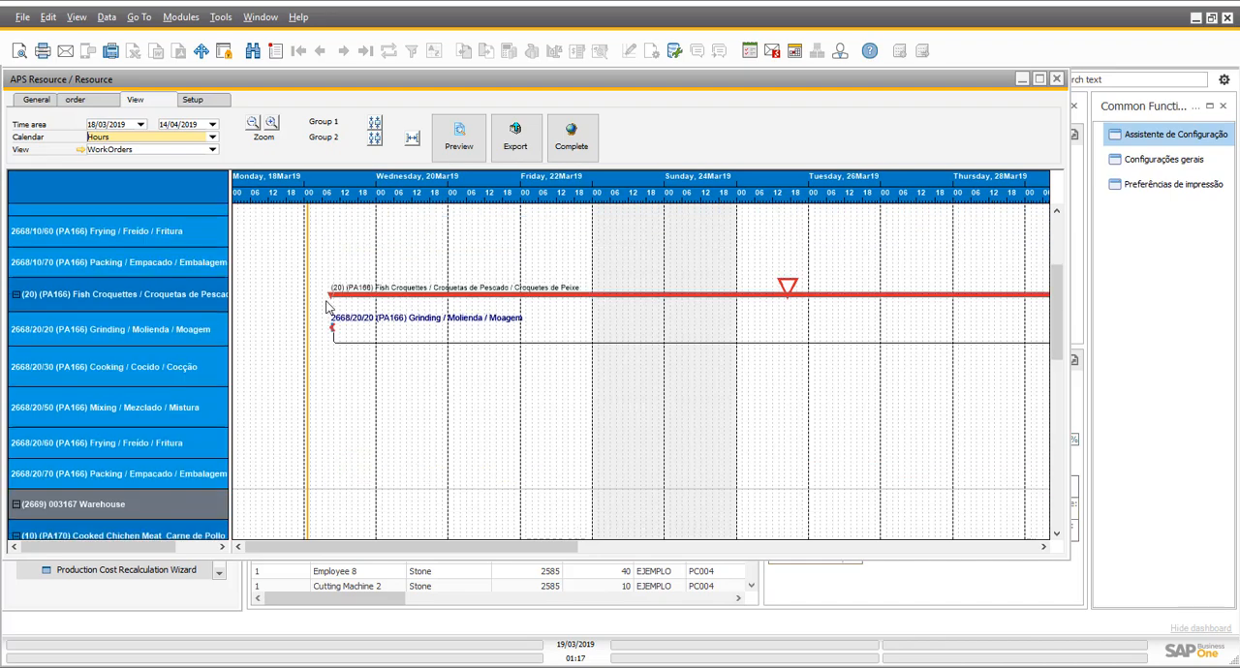
click(407, 324)
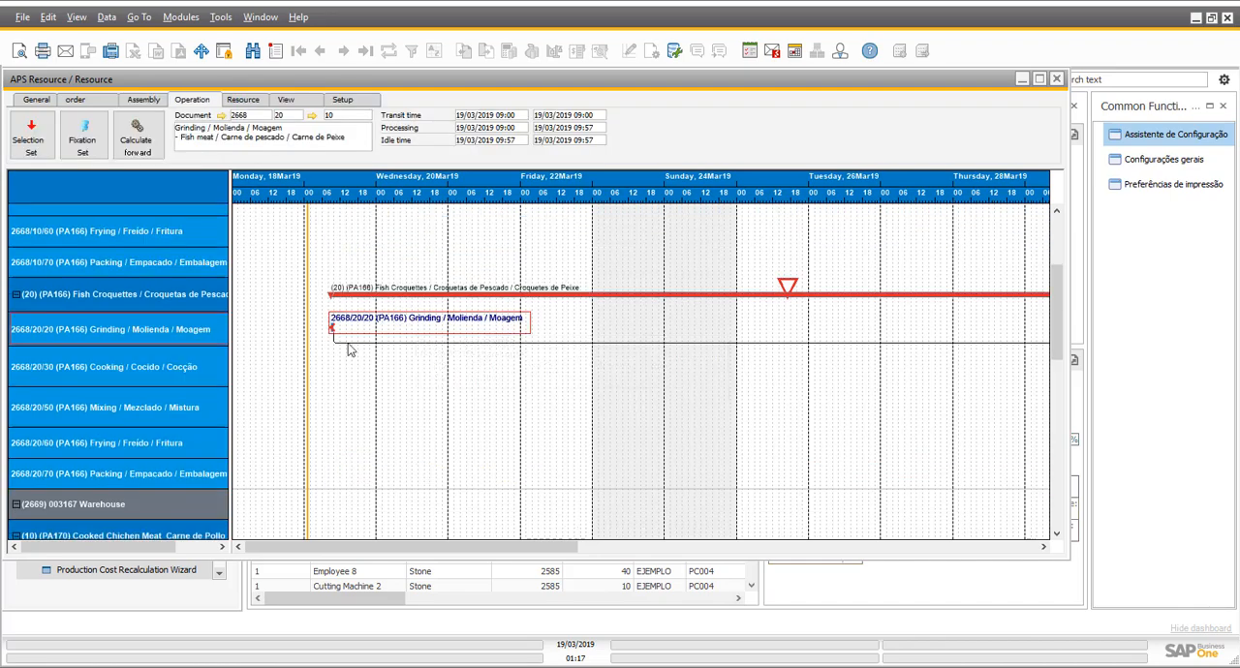
drag(476, 553, 545, 553)
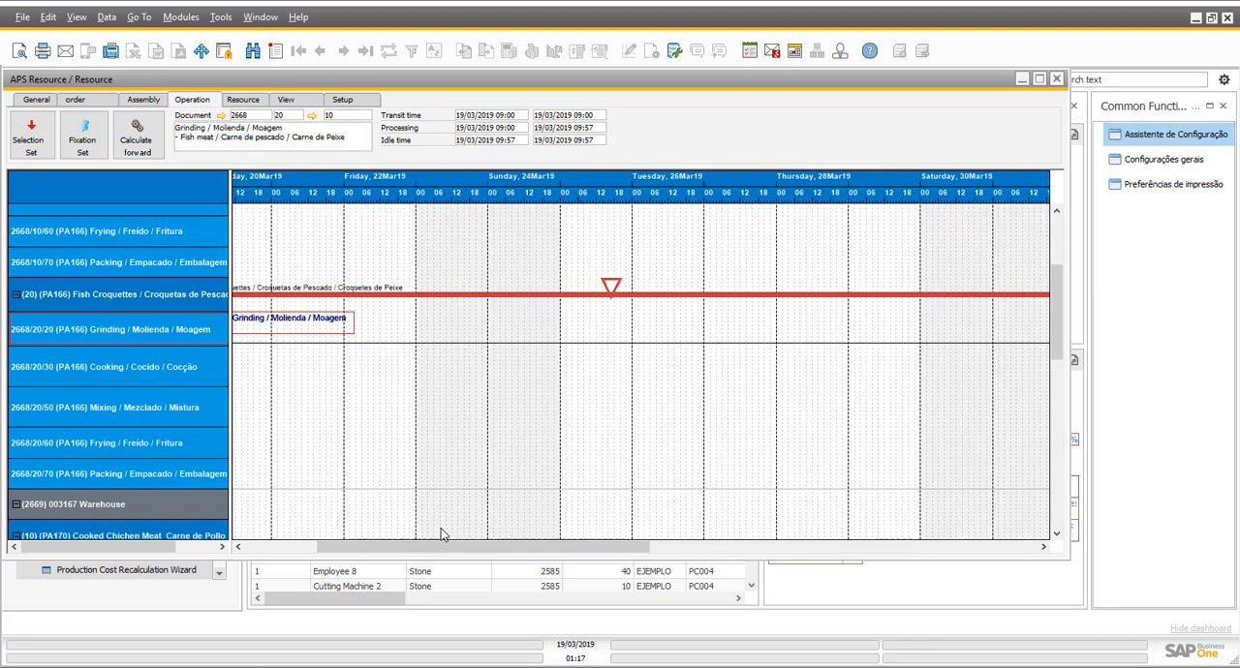
drag(438, 550, 824, 552)
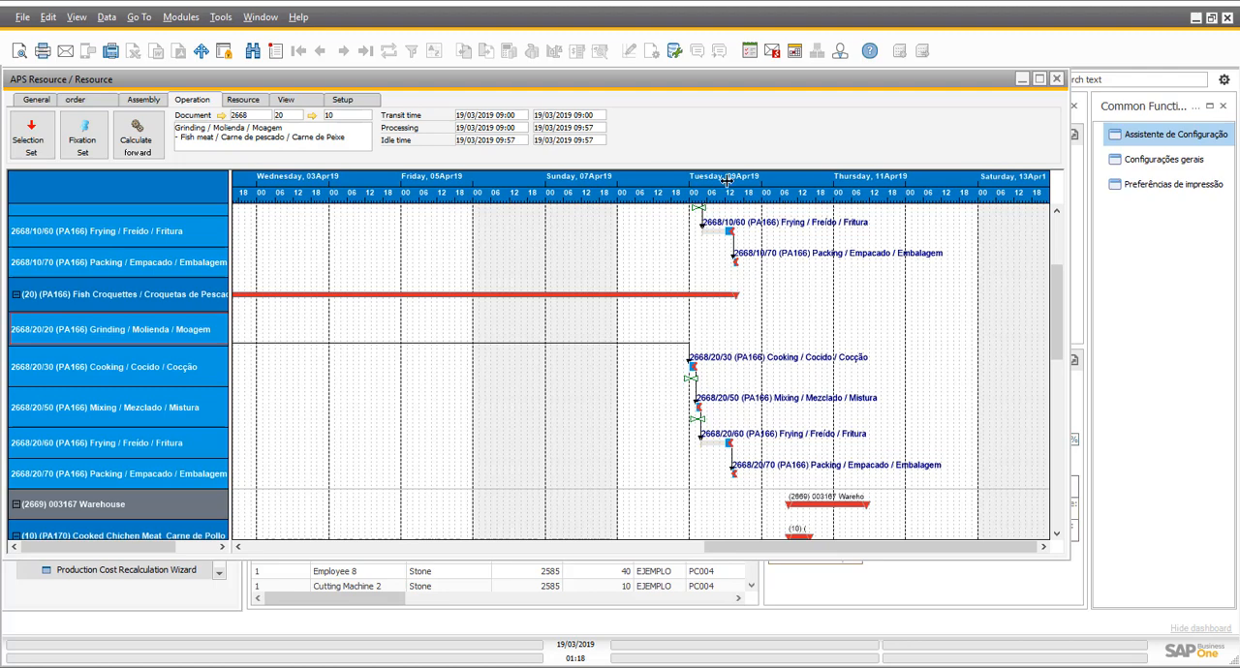
click(1056, 79)
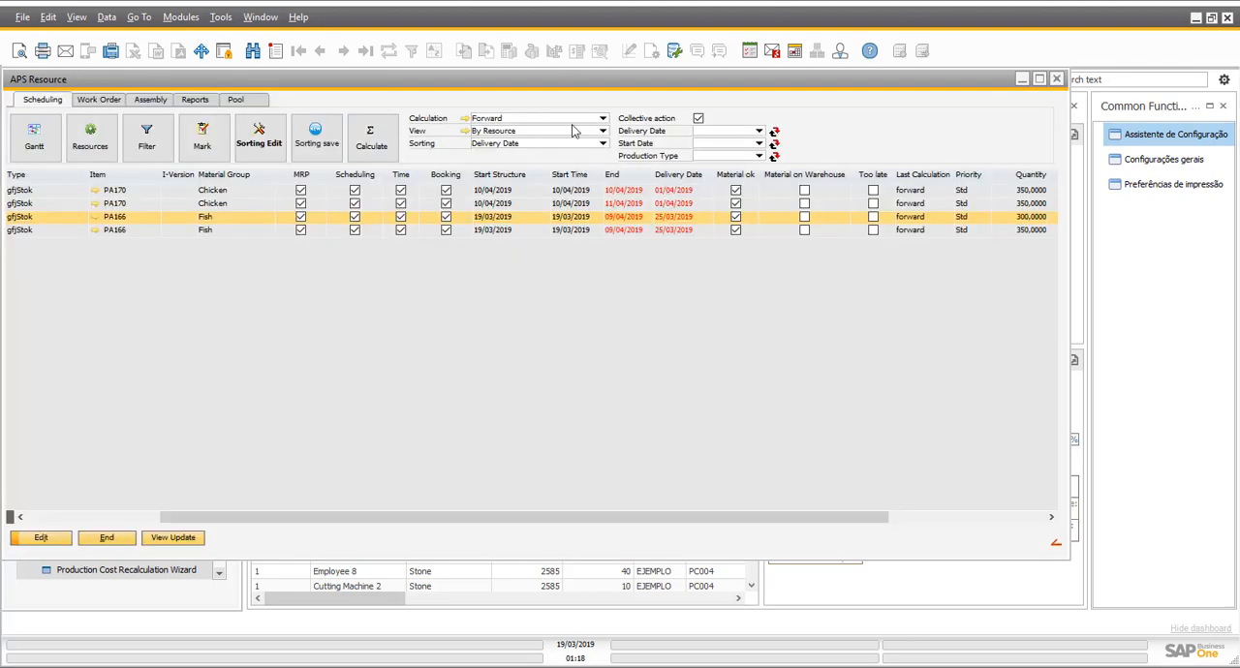
- Try the Backward calculation type for the work orders and restore it to Forward
click(602, 118)
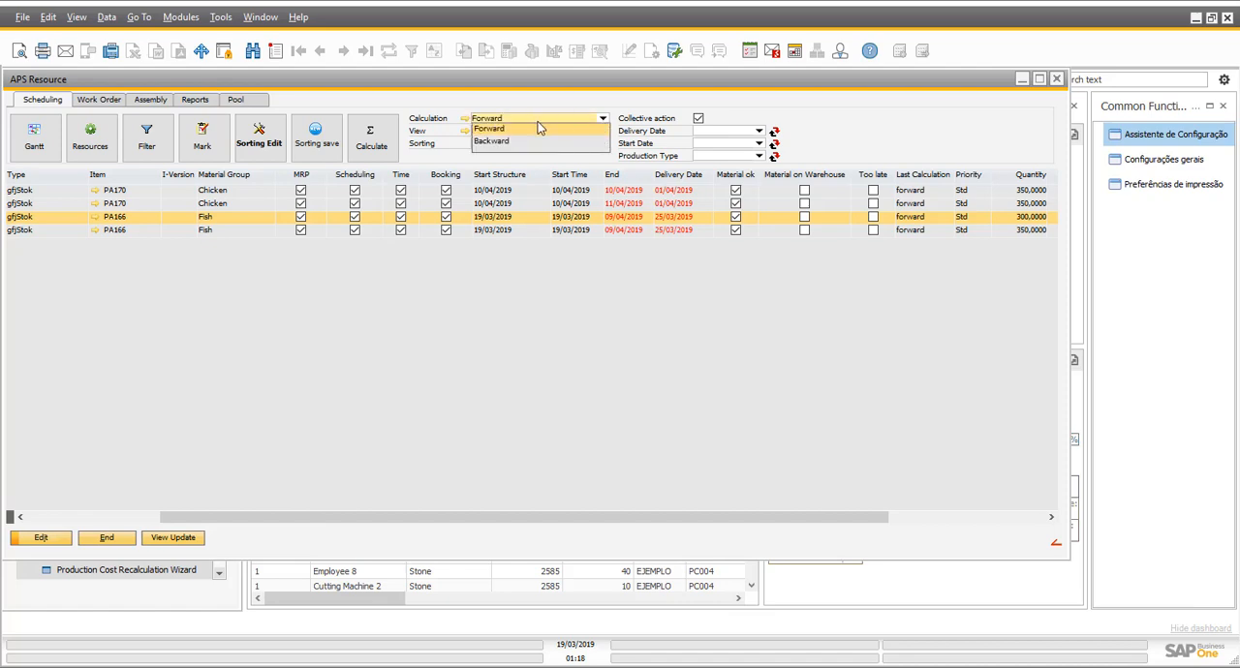
click(536, 144)
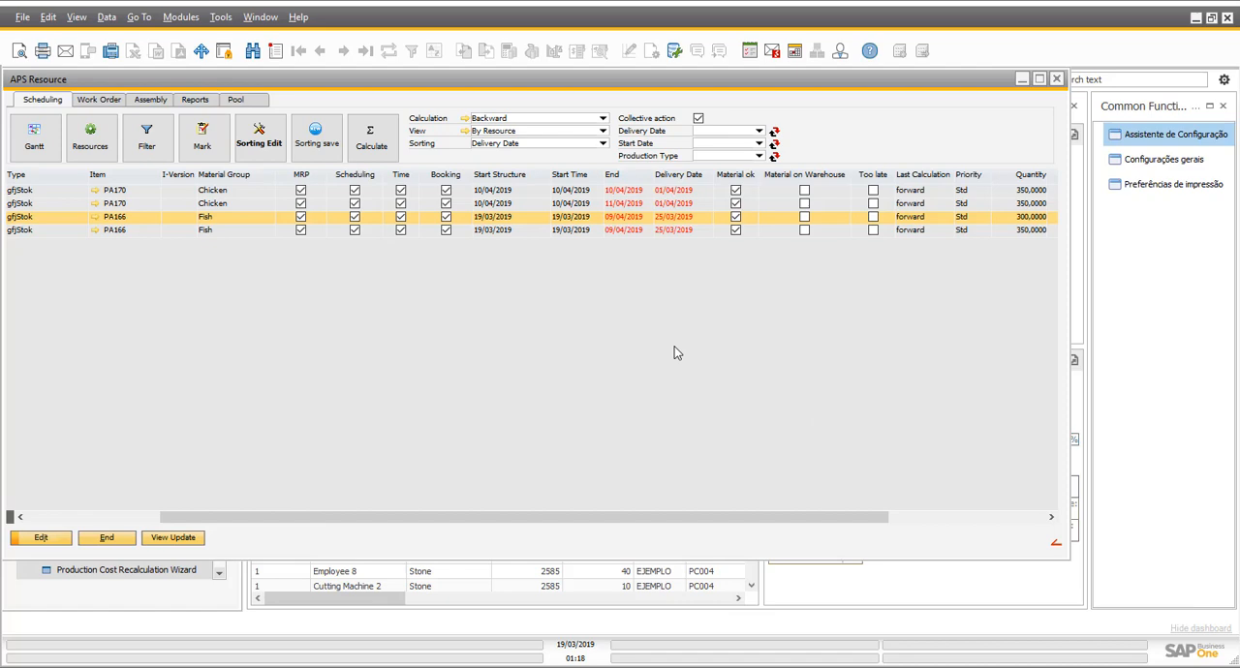
drag(754, 516, 290, 490)
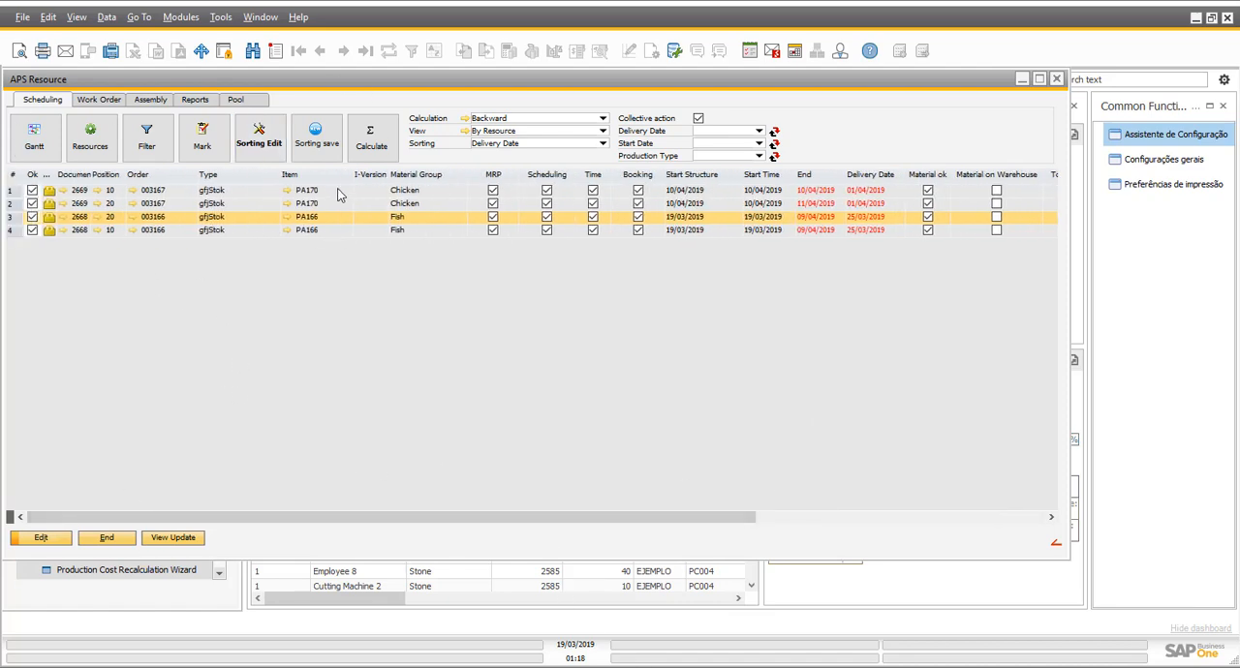
click(603, 119)
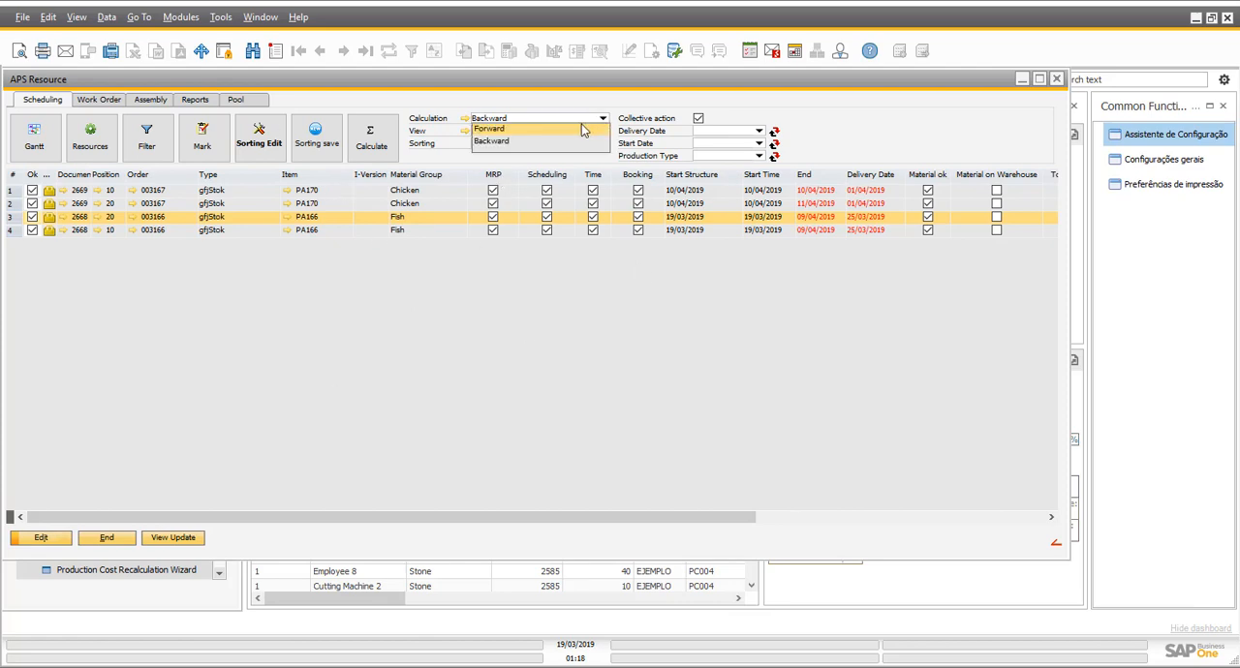
click(569, 145)
click(602, 118)
click(572, 133)
- Open the factory data capture terminal of the Production module and maximize its window
click(178, 603)
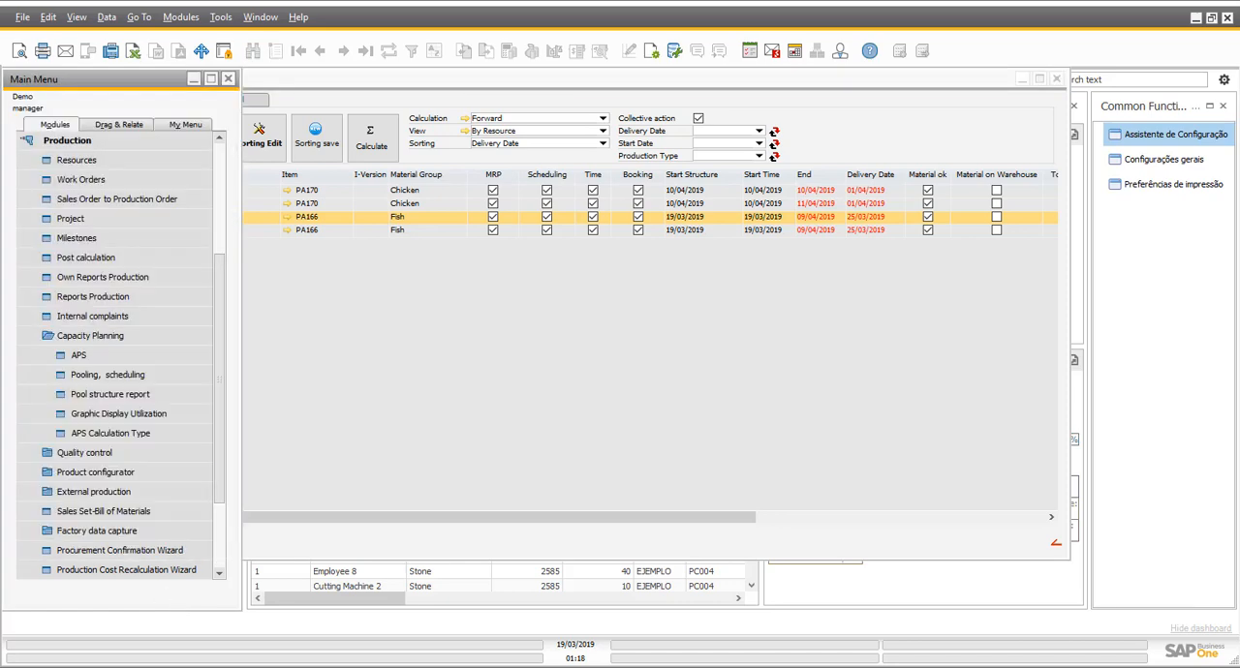
click(111, 146)
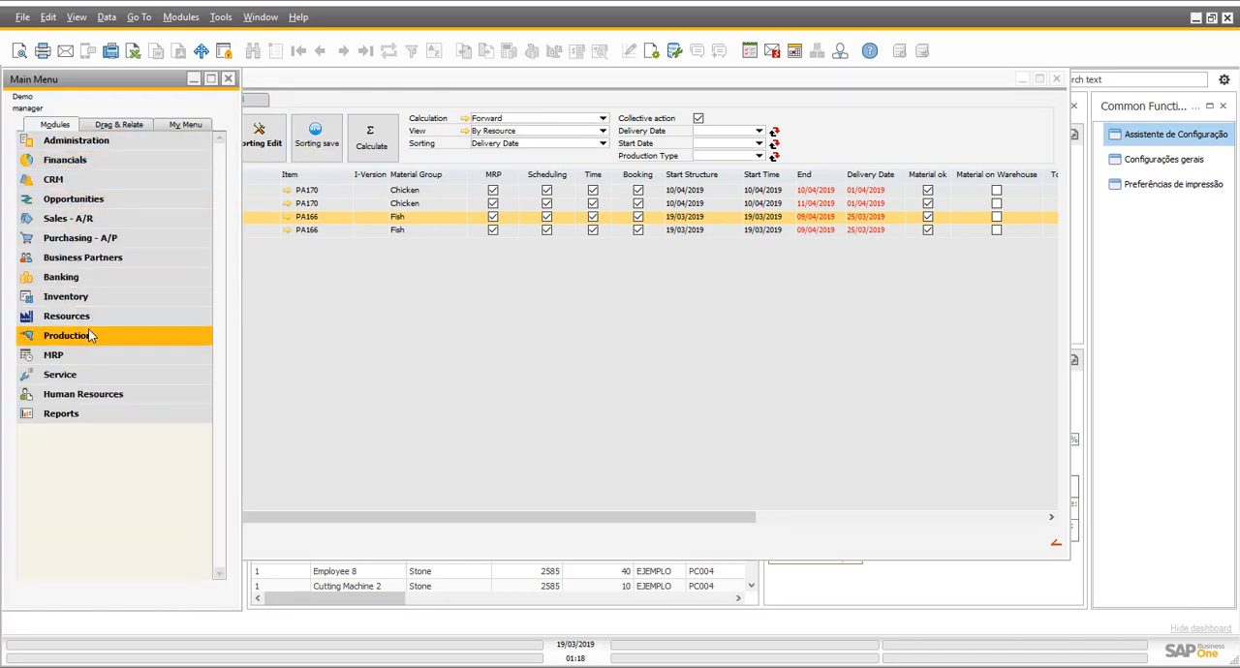
click(93, 333)
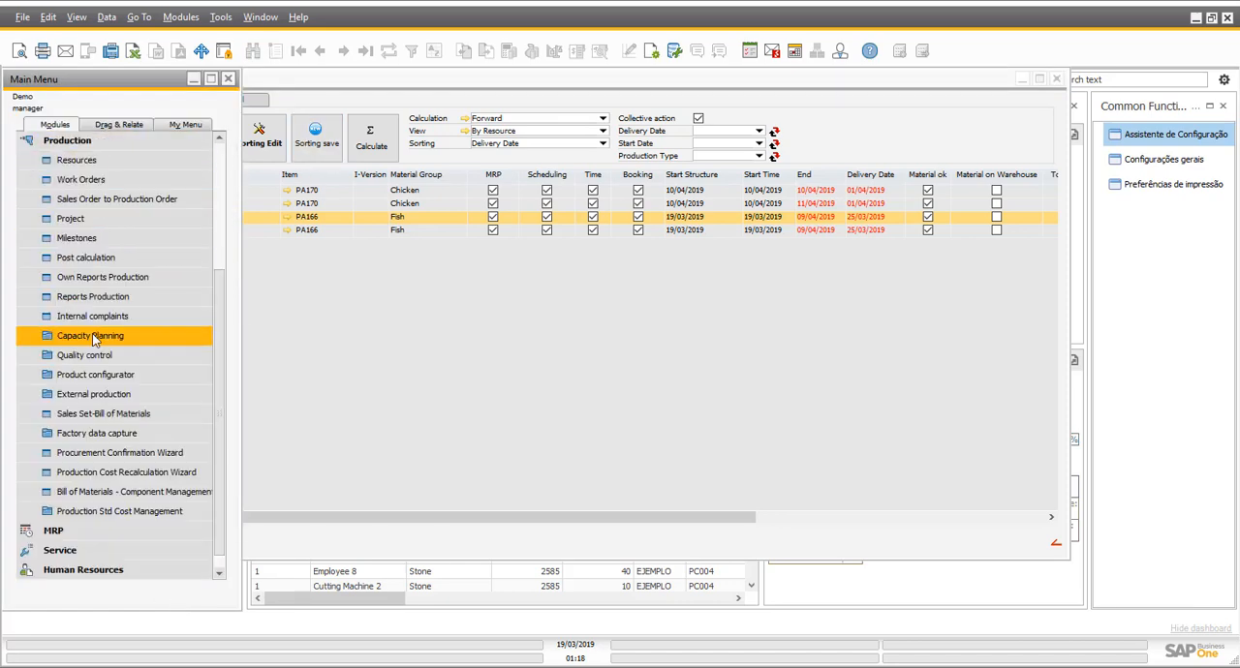
click(115, 435)
click(124, 472)
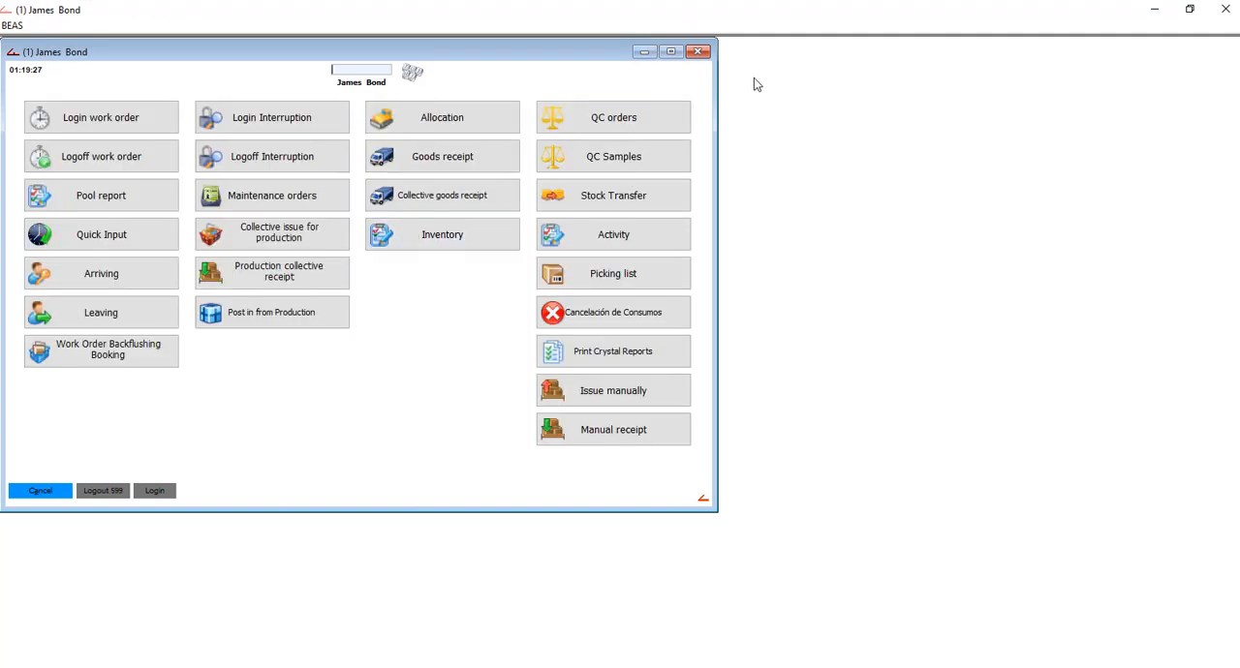
click(670, 51)
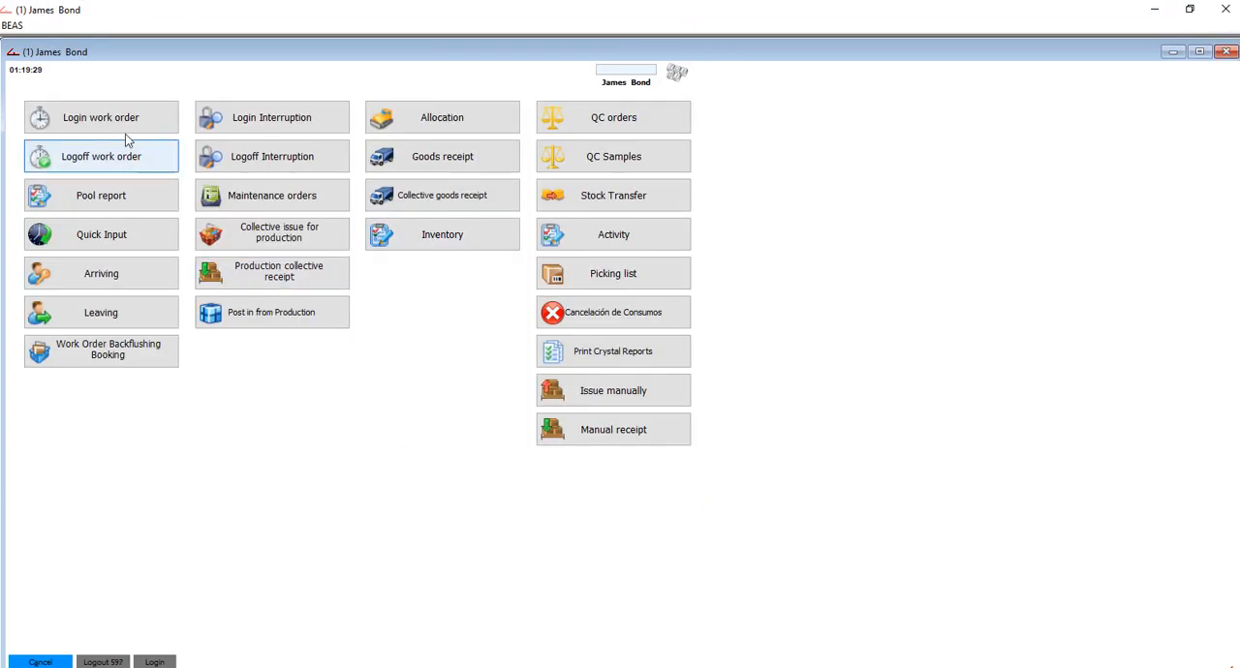
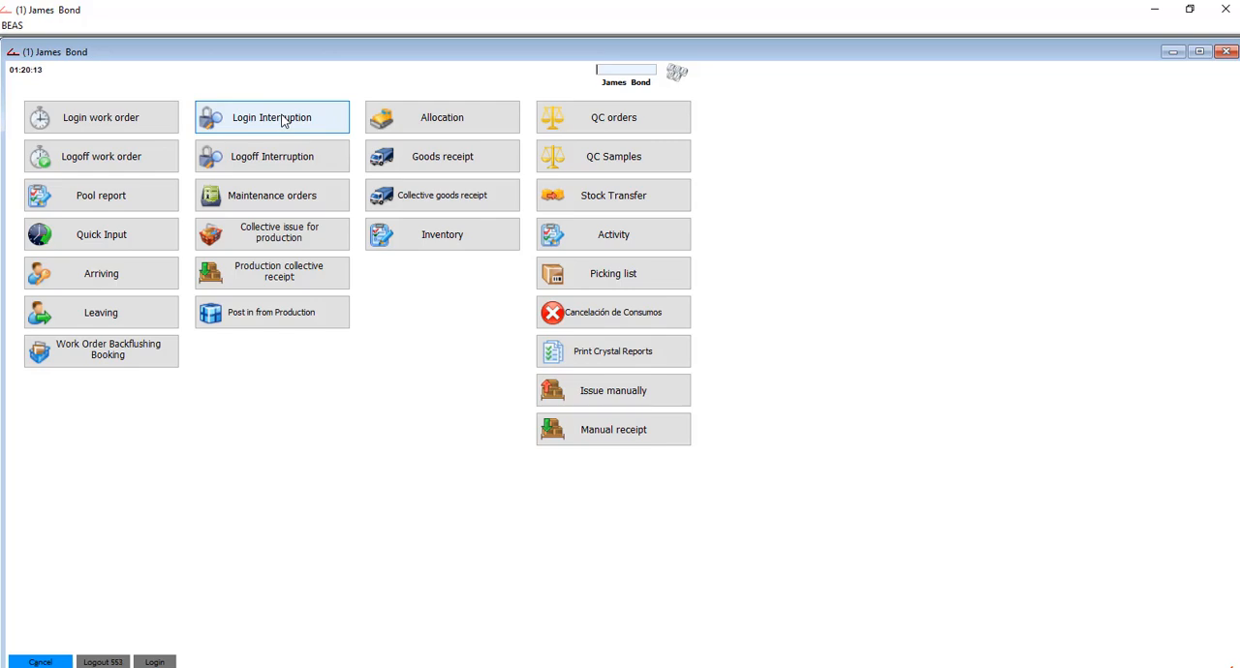
- Fill in an interruption login for resource ALT001 with ID 2 (Broken) and close the form without submitting it
click(283, 121)
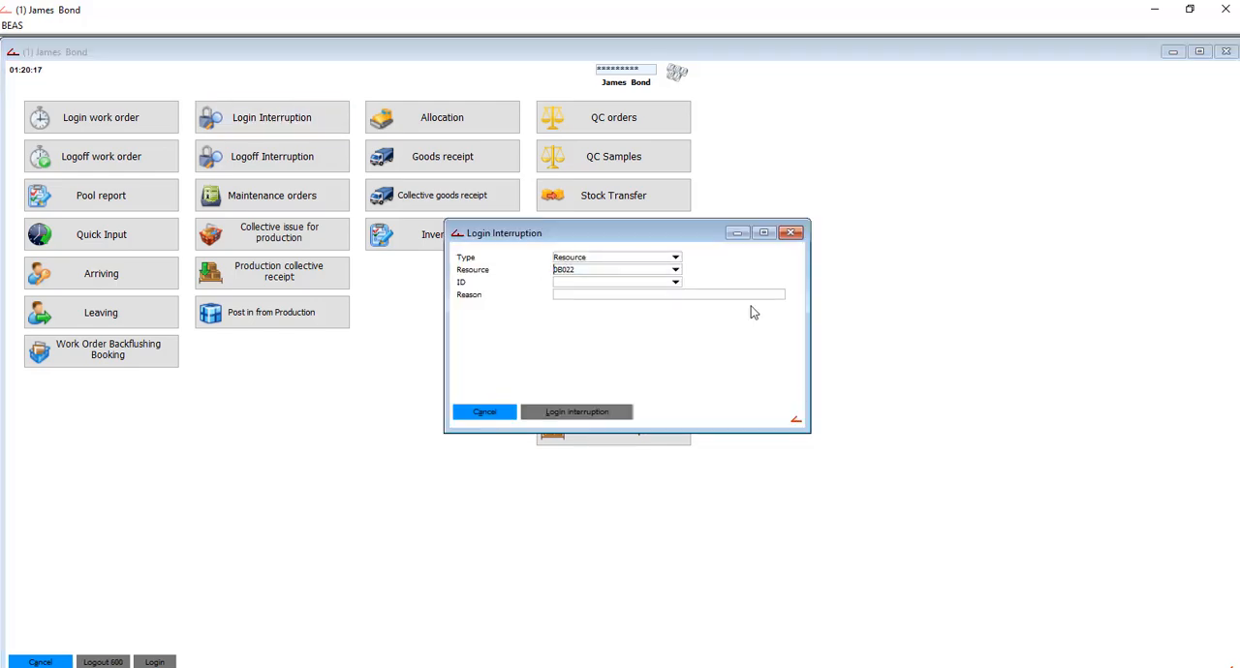
click(675, 270)
scroll(633, 360, down, 5)
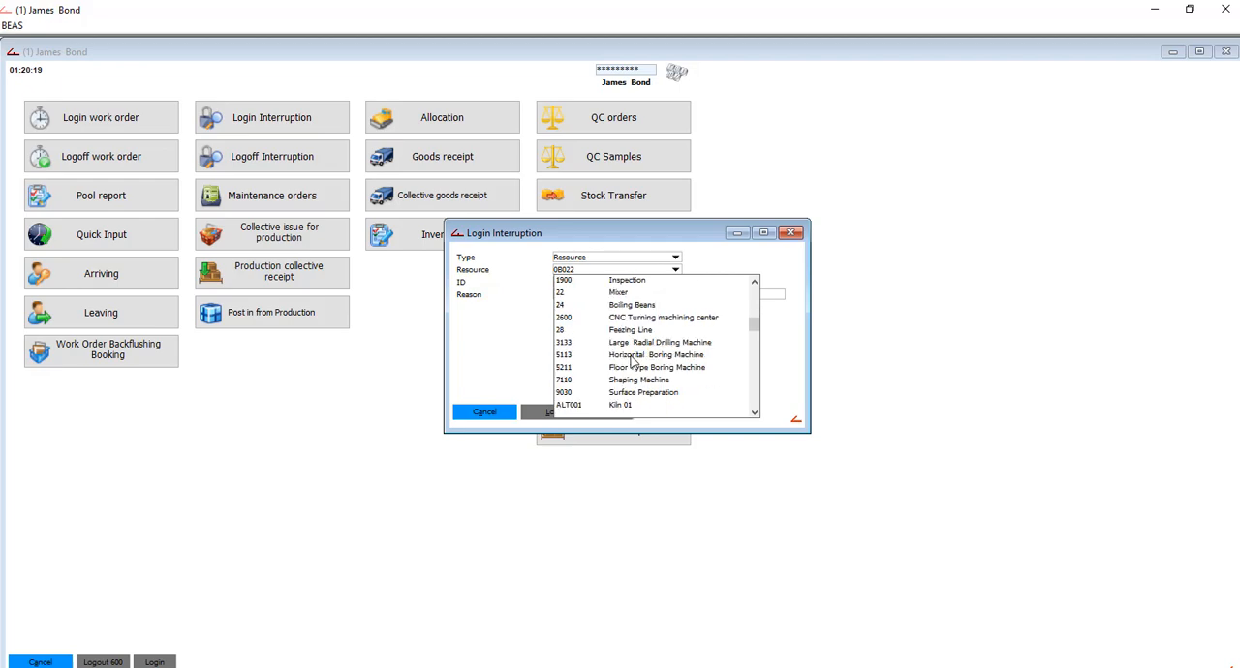
click(639, 369)
click(675, 281)
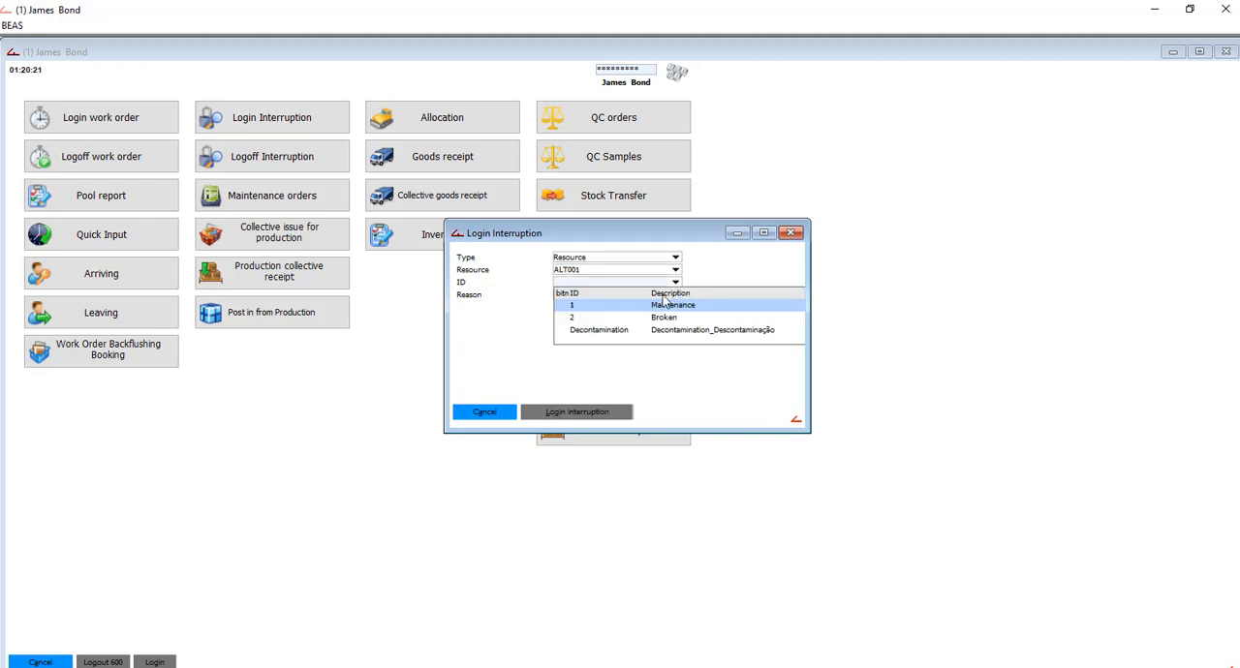
click(670, 322)
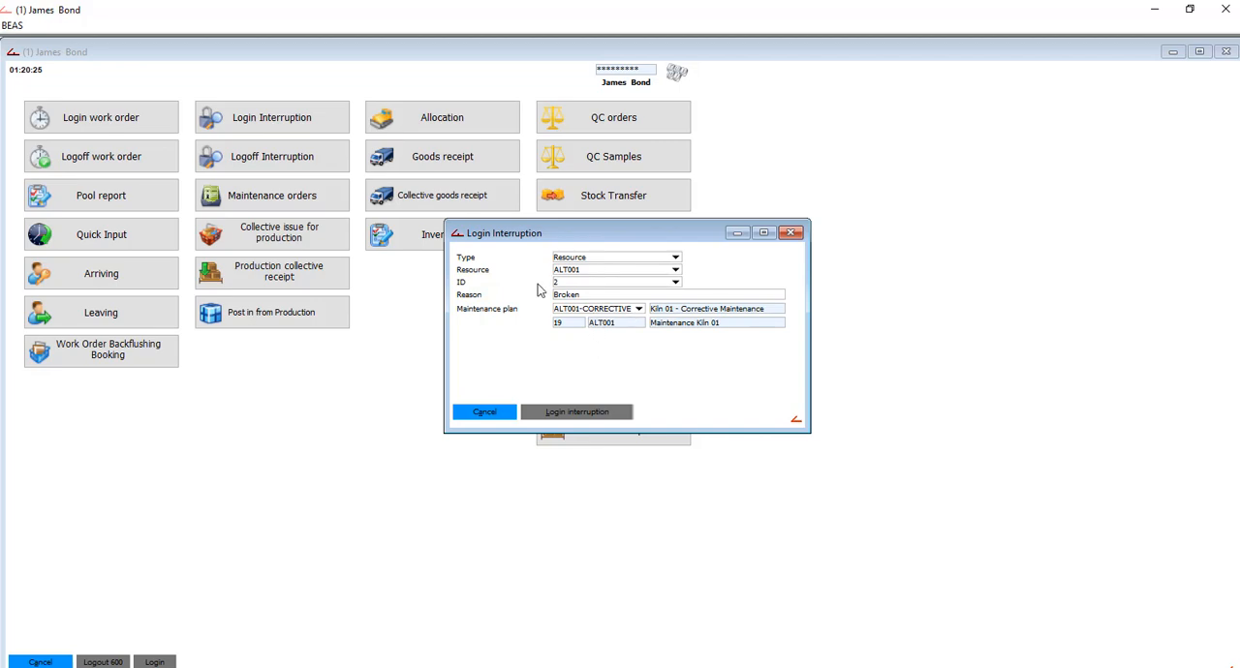
click(675, 283)
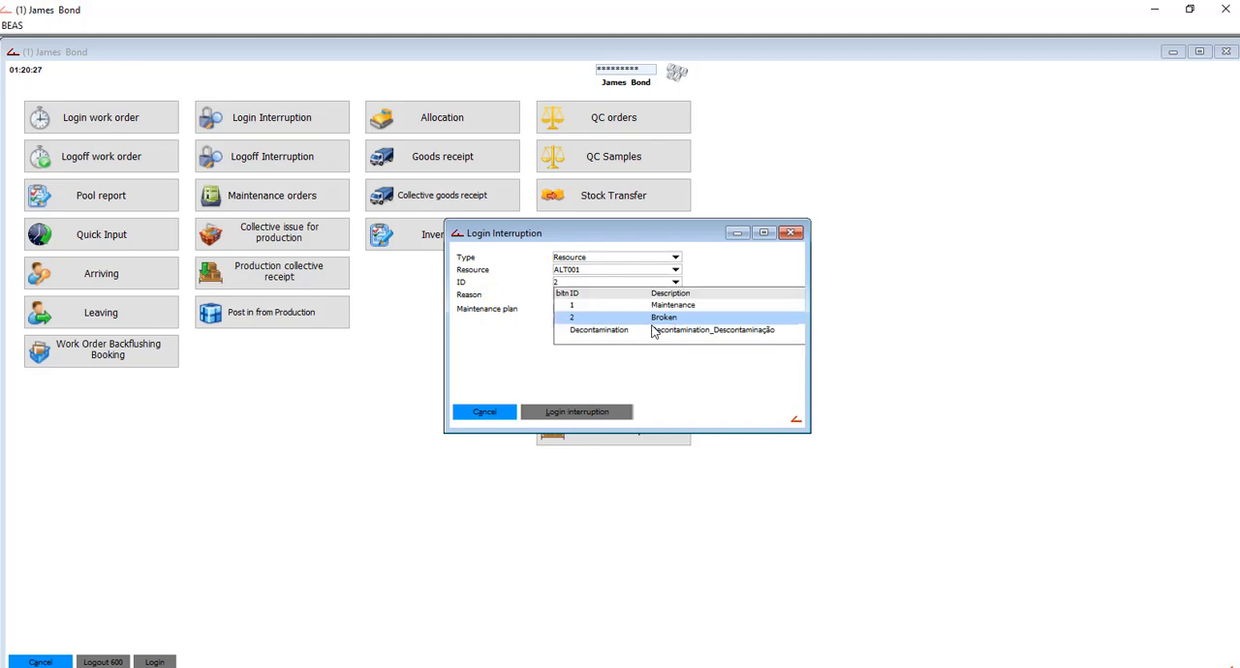
click(706, 379)
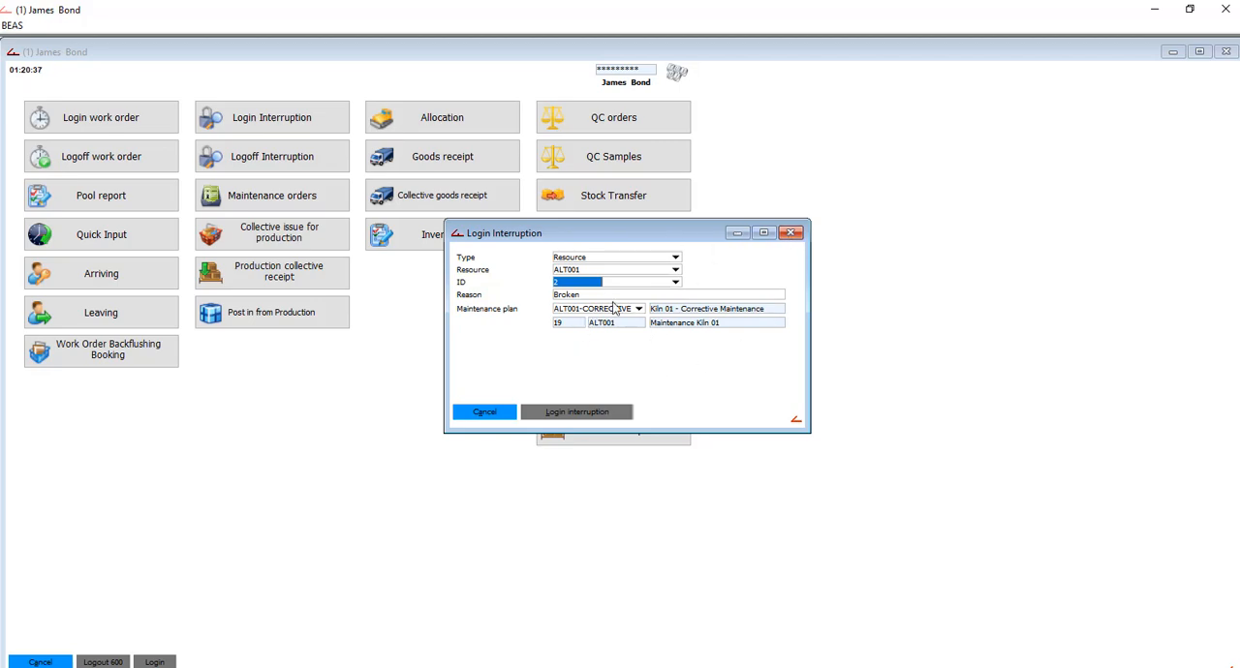
click(791, 233)
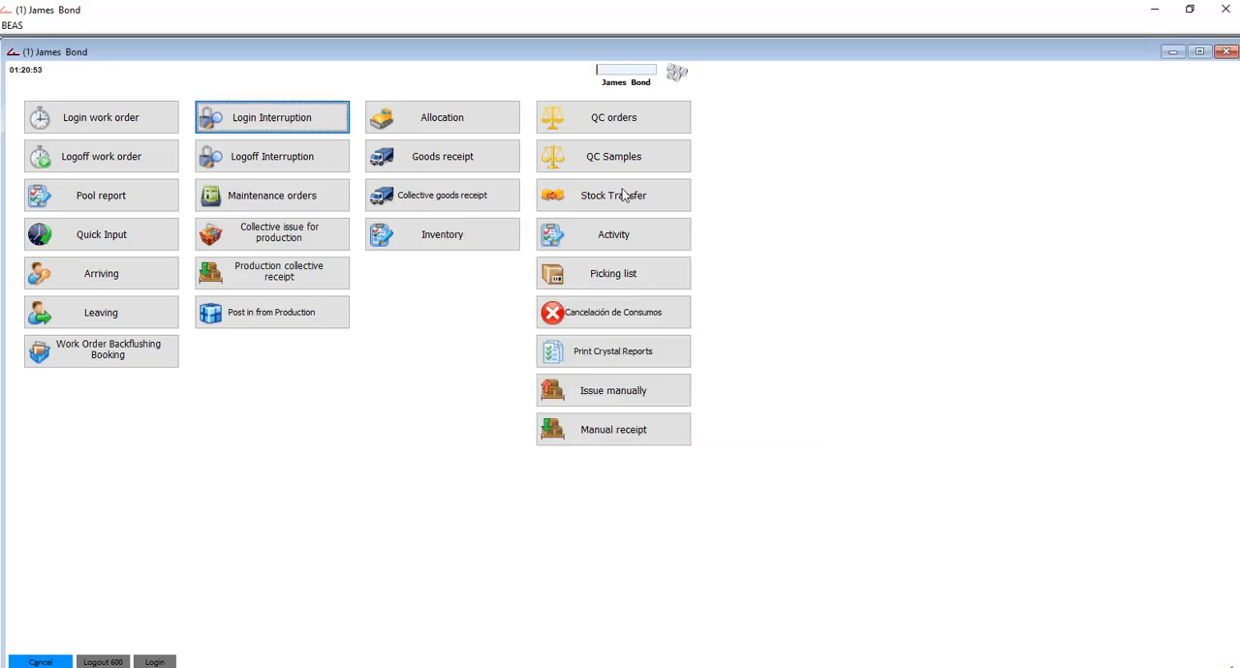
- Look through the list of maintenance orders and close it
click(268, 204)
scroll(501, 307, down, 20)
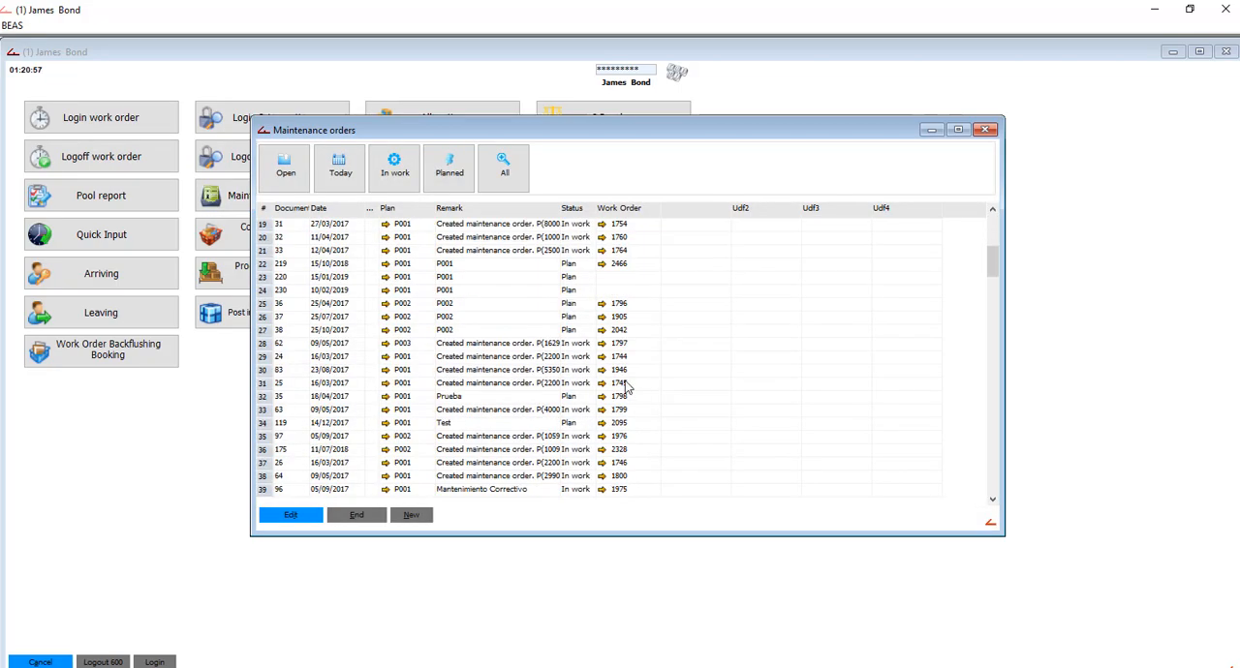
scroll(495, 503, down, 20)
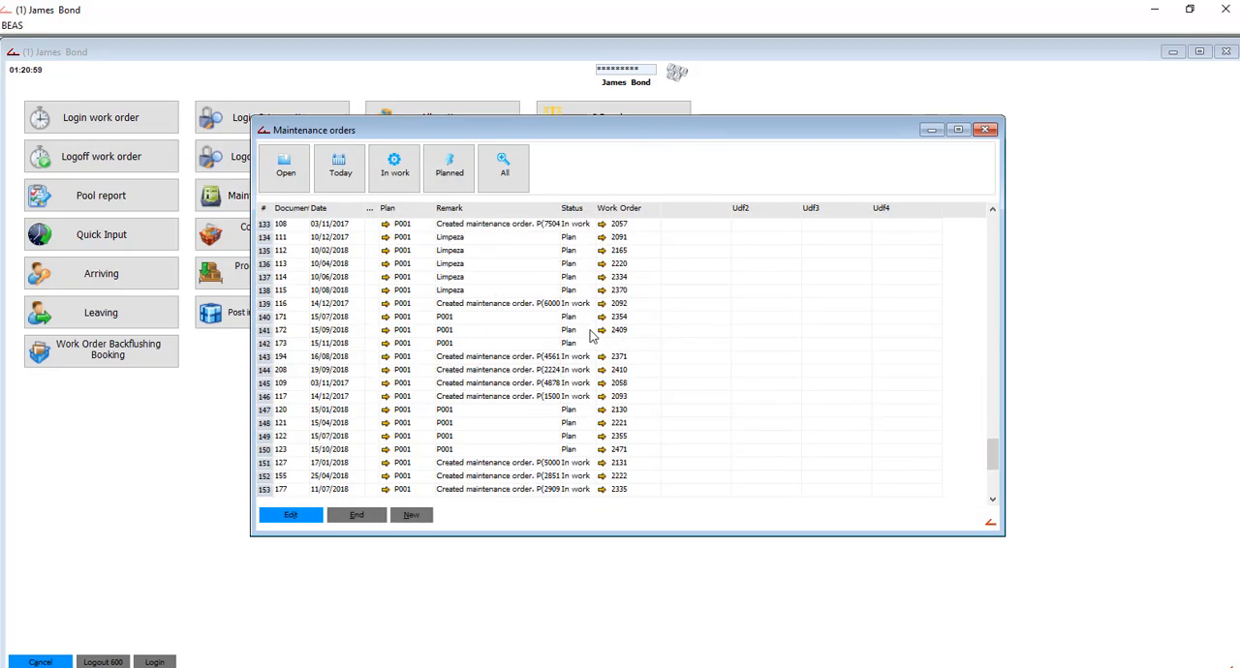
scroll(407, 301, down, 11)
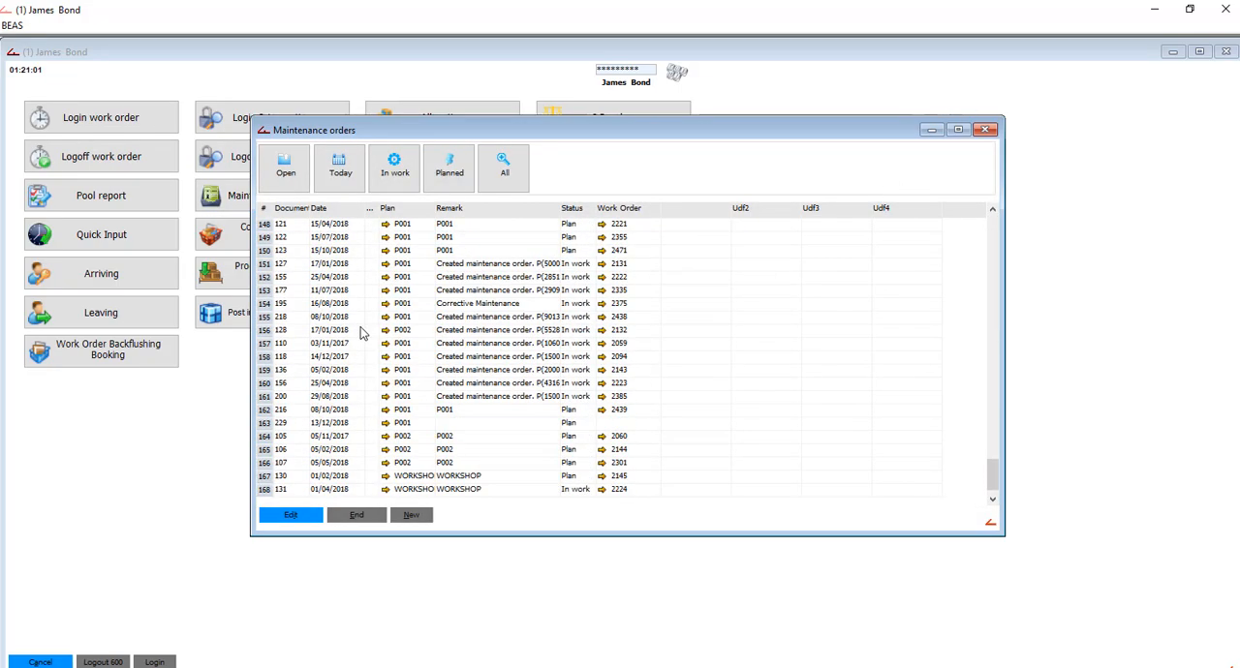
click(985, 129)
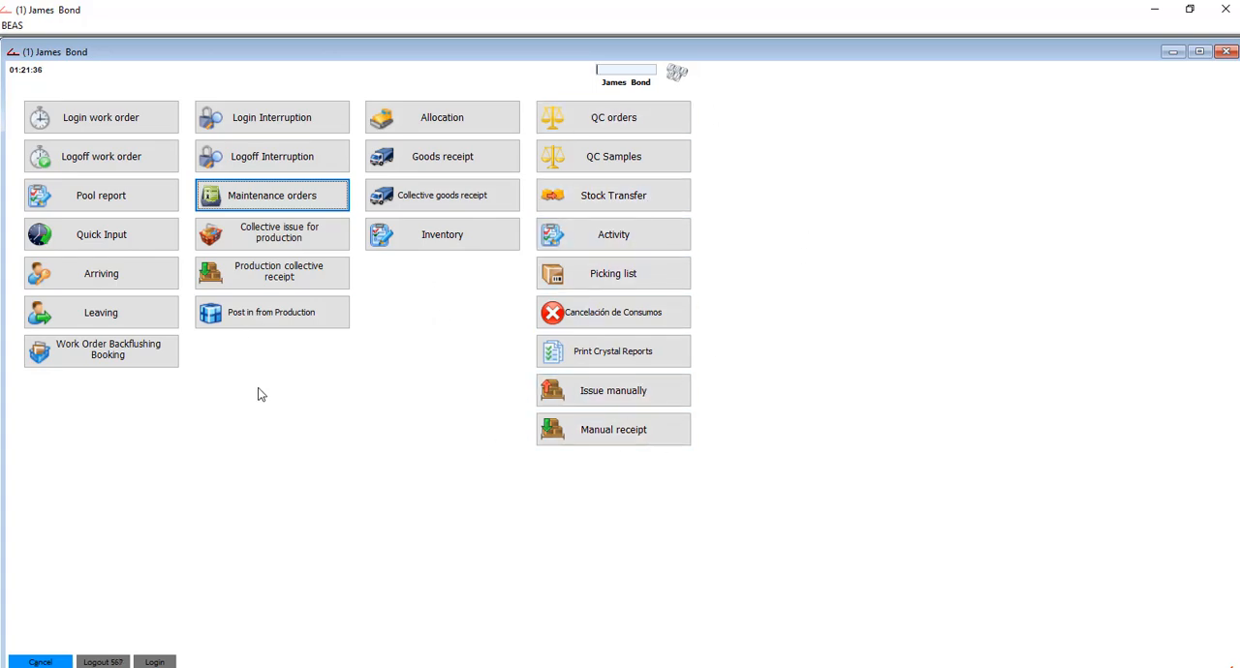
- Start a collective goods receipt for the Far East Imports purchase order and add line 1, MP305, with 60 KG into the QC warehouse
click(436, 195)
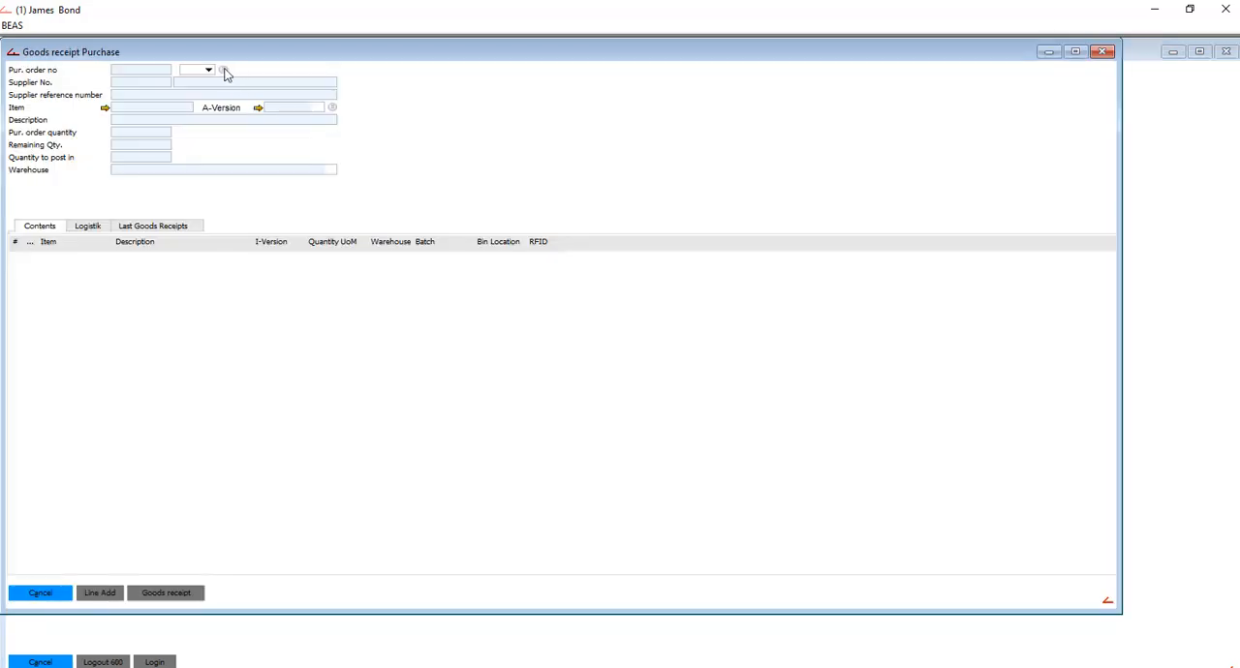
click(223, 71)
scroll(579, 383, down, 20)
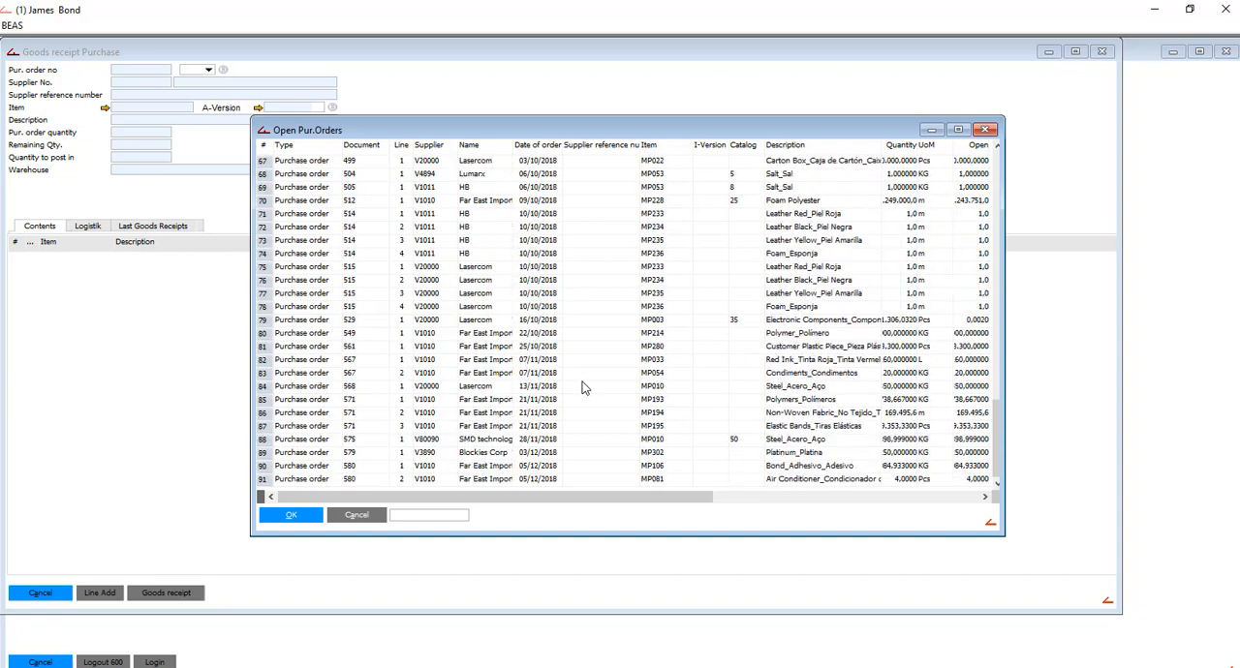
double_click(780, 452)
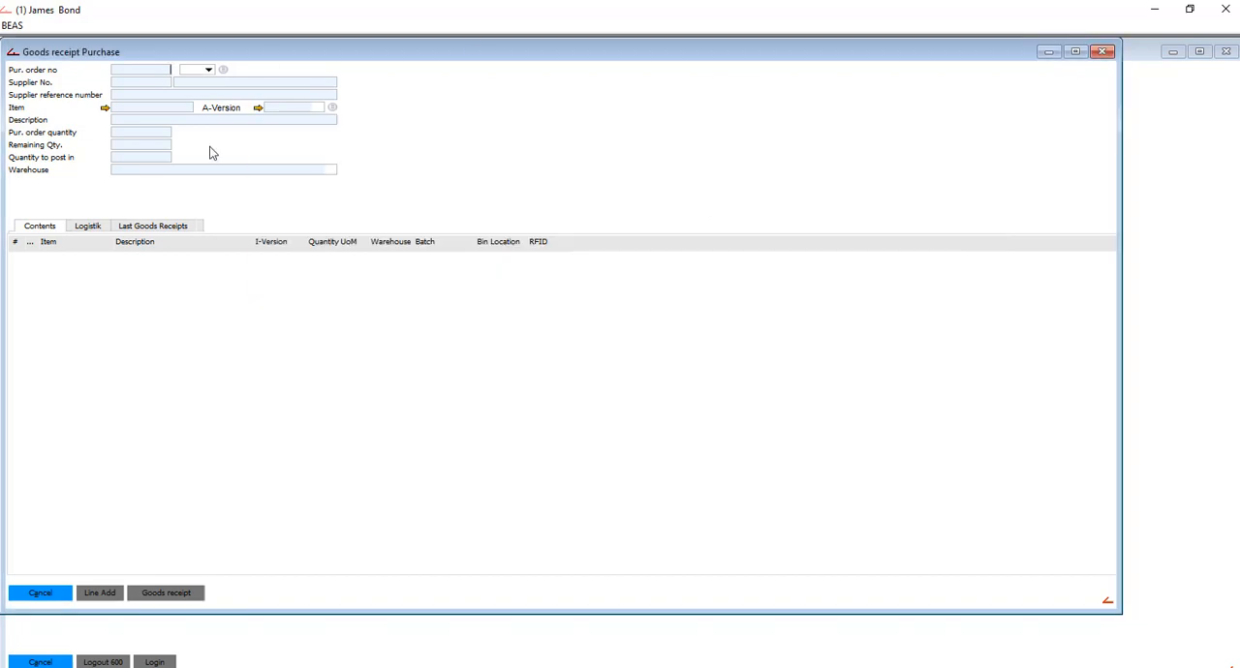
click(162, 175)
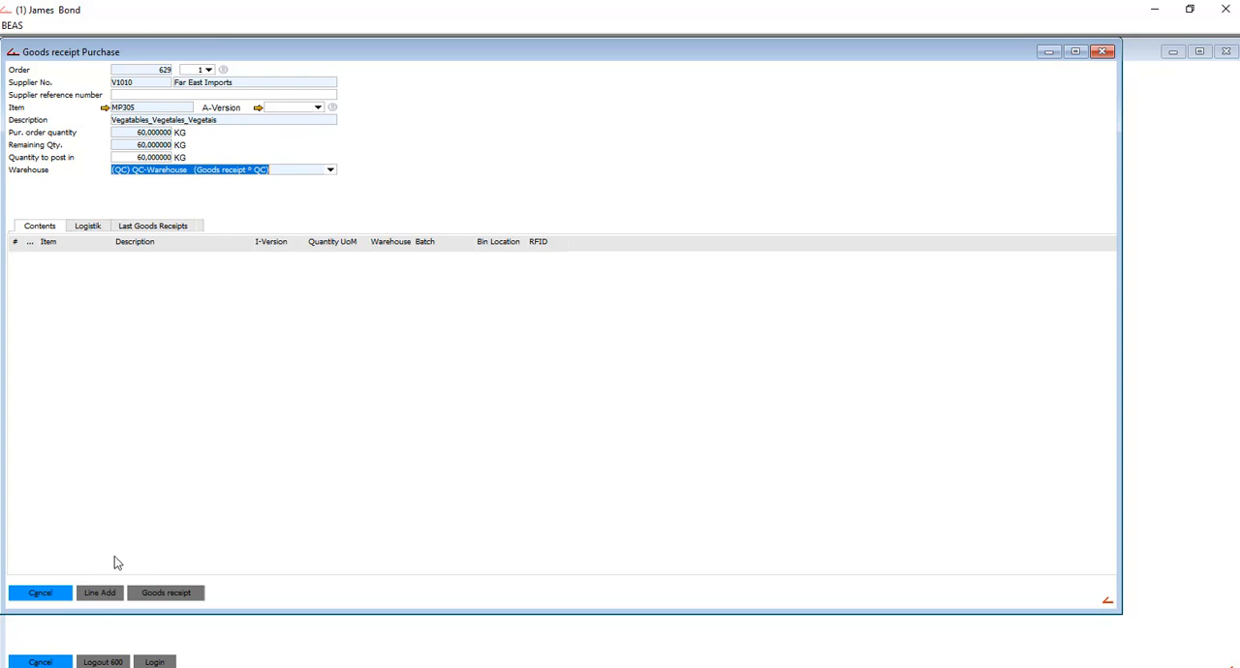
click(108, 593)
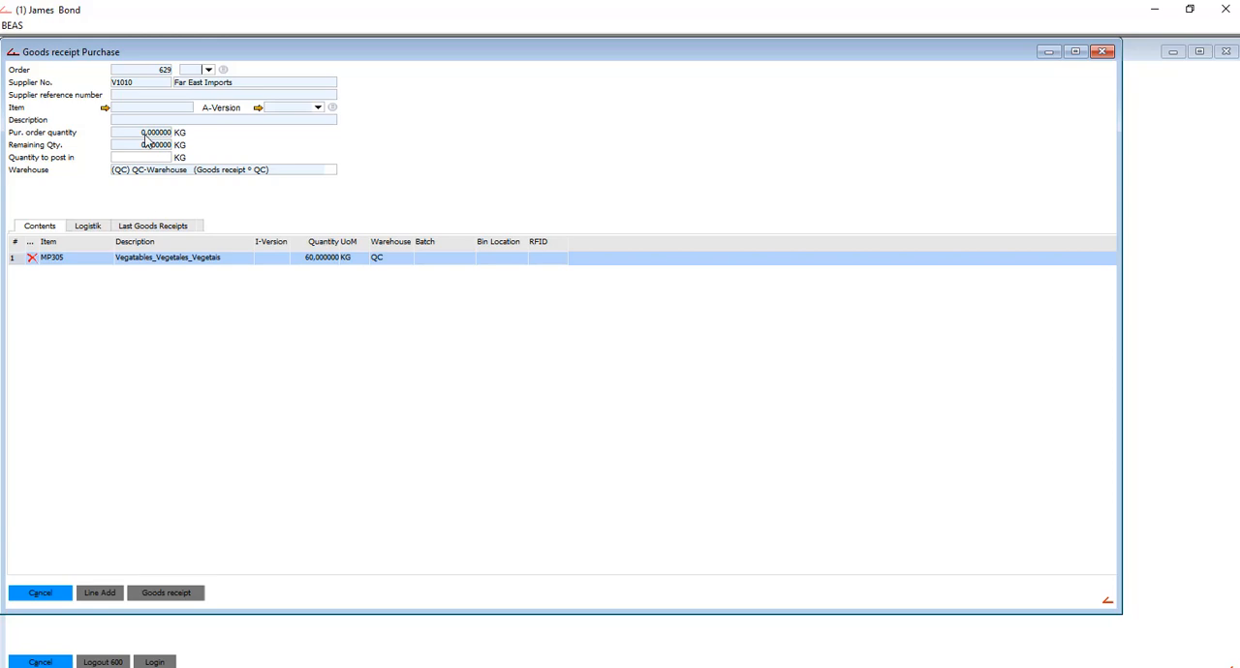
- Select purchase order line 2, MP306 flour, and set the quantity to post in to 97.5 KG
click(212, 73)
click(274, 95)
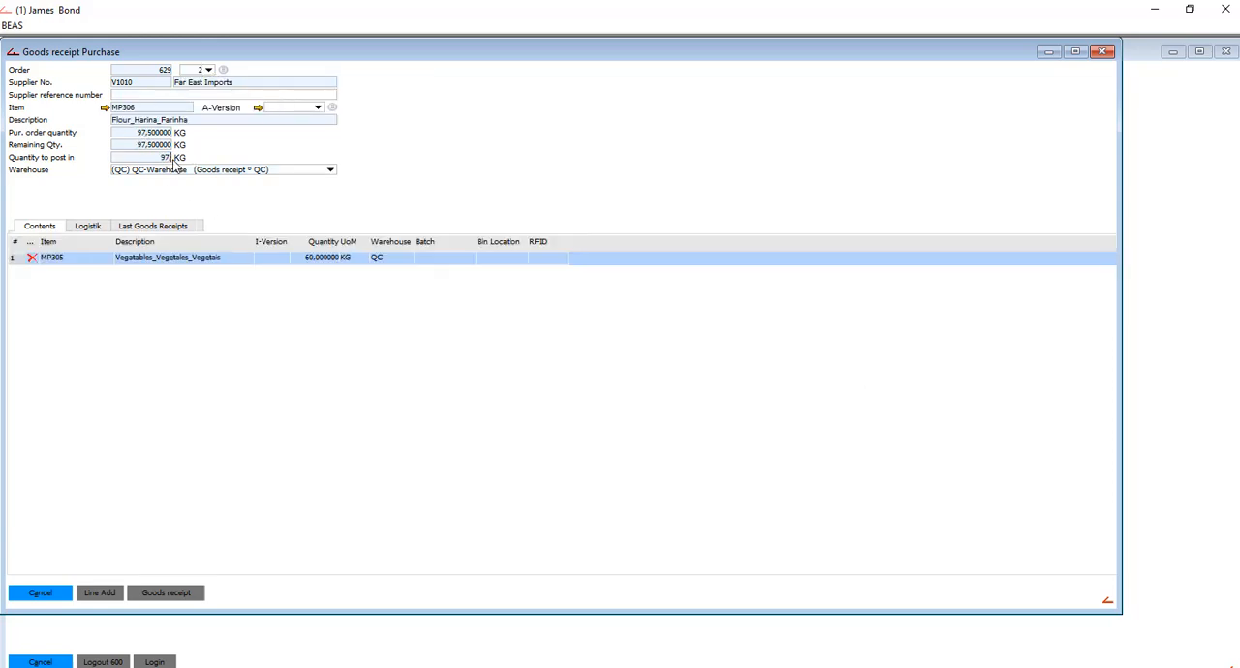
click(173, 159)
text(97,5)
key(Tab)
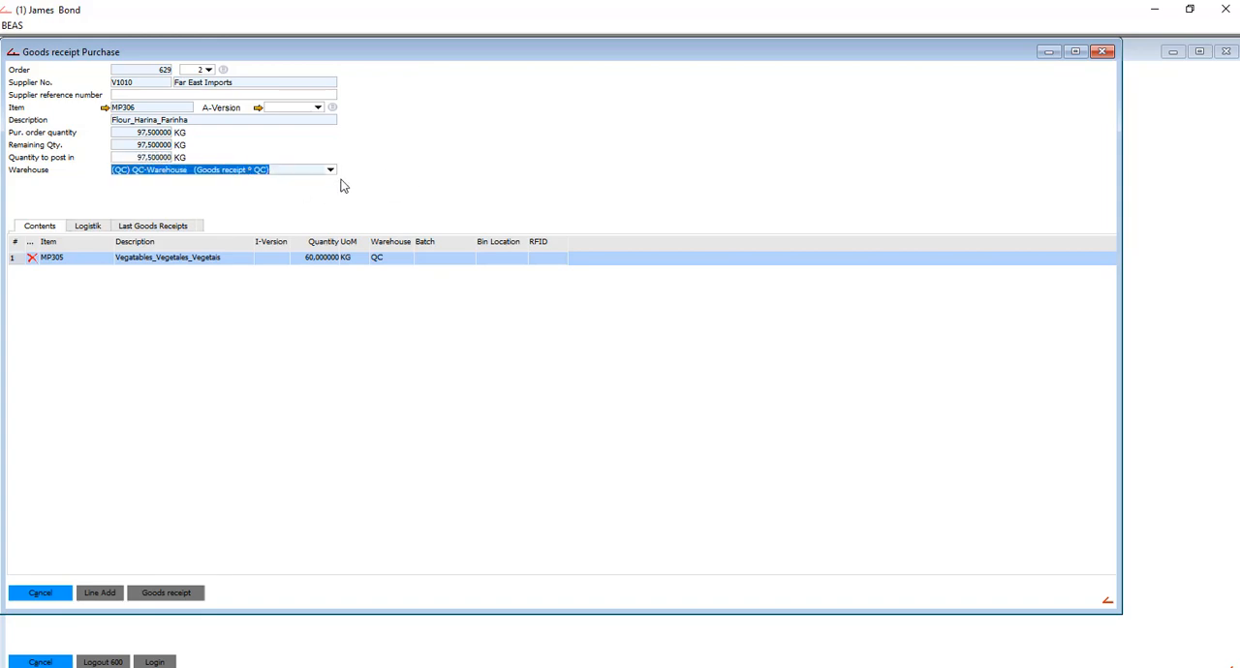
- Set the MP306 warehouse to BW bin-warehouse, try bin 004007 in Area A, and pick bin C-002002 on the warehouse map instead
click(333, 174)
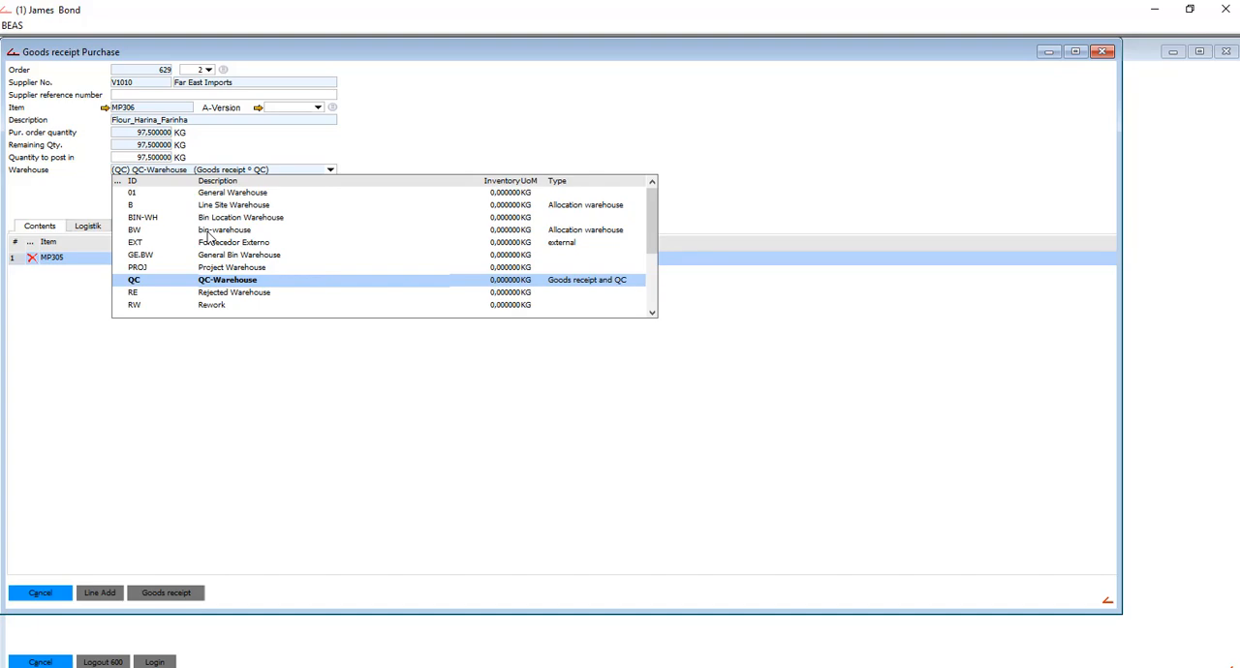
click(206, 232)
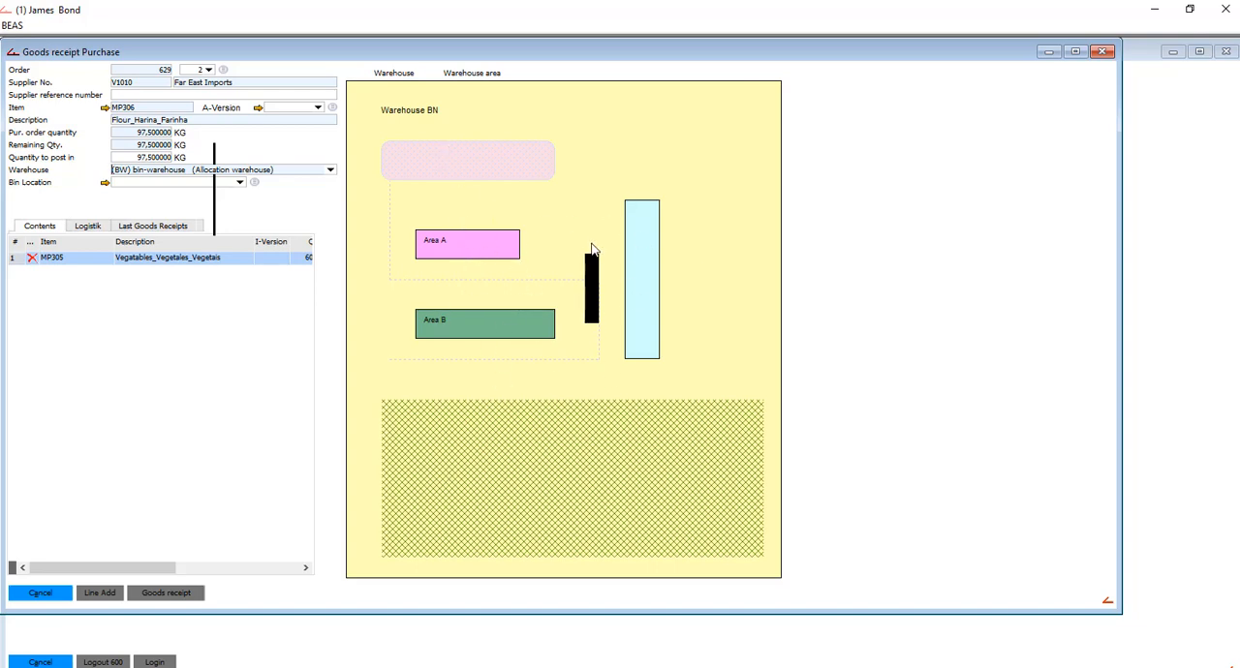
click(495, 259)
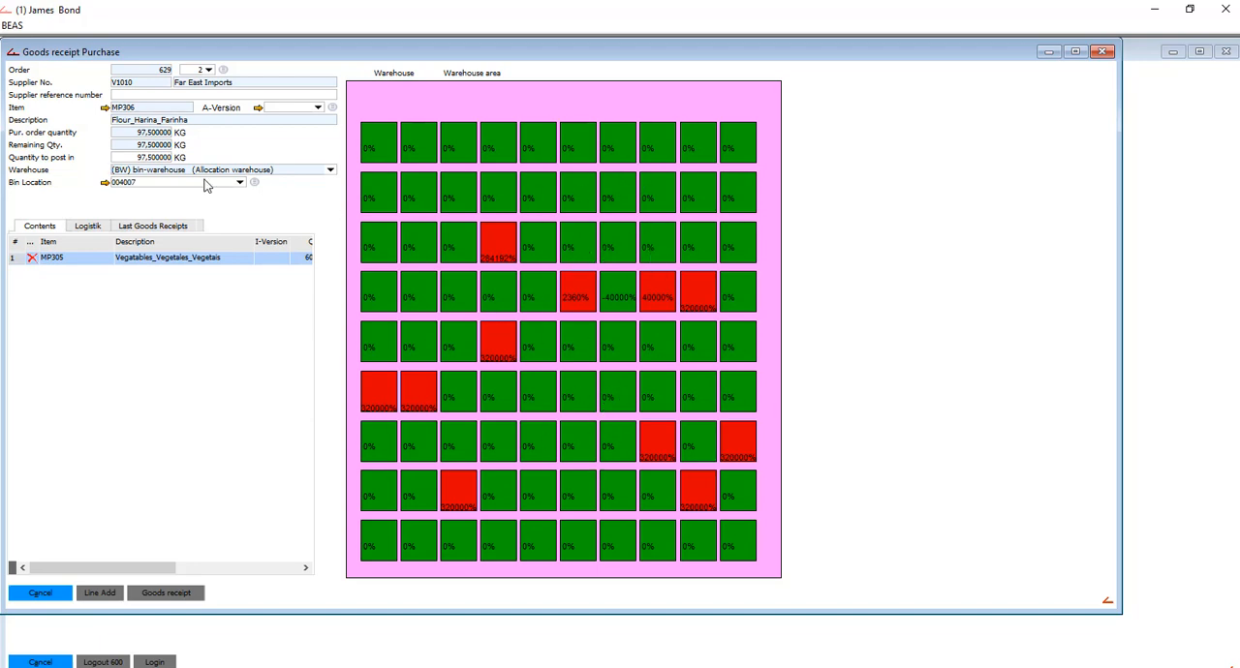
click(169, 185)
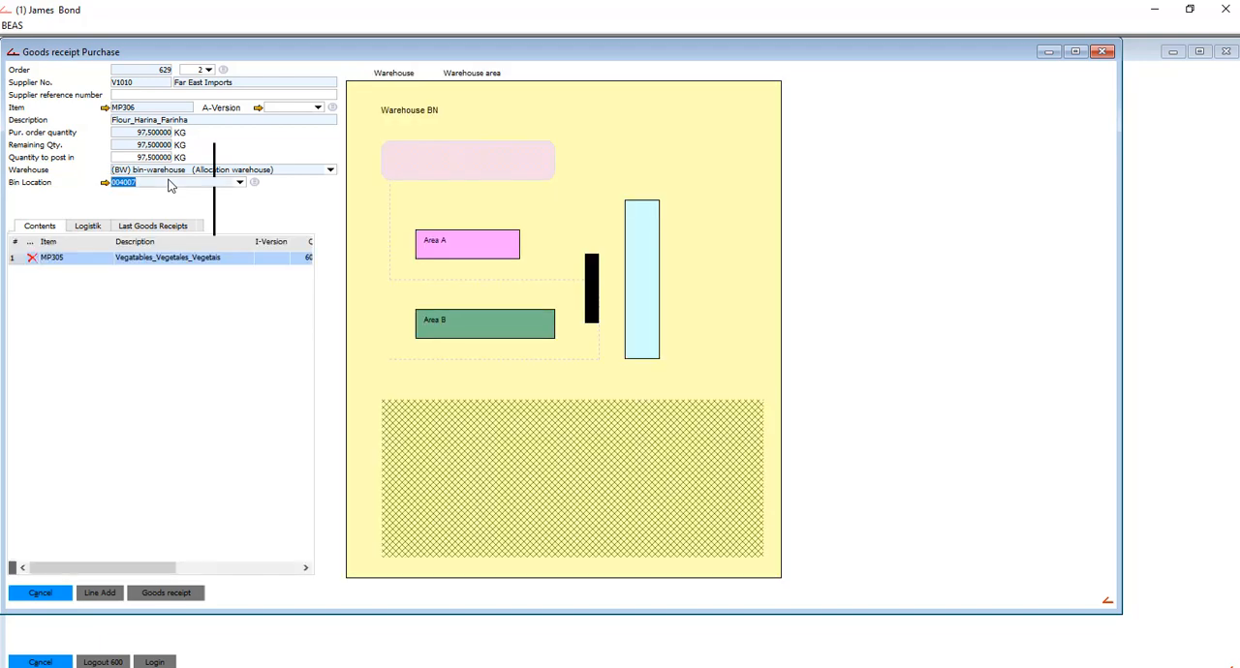
click(644, 289)
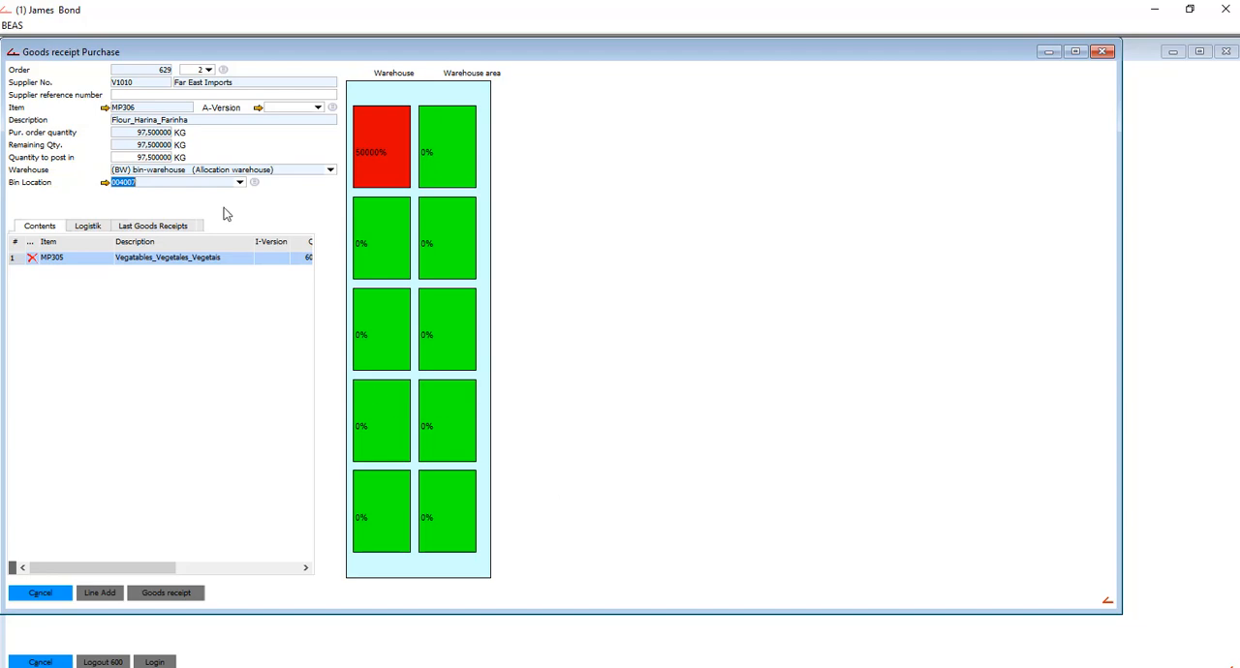
click(214, 187)
drag(211, 183, 70, 169)
click(387, 184)
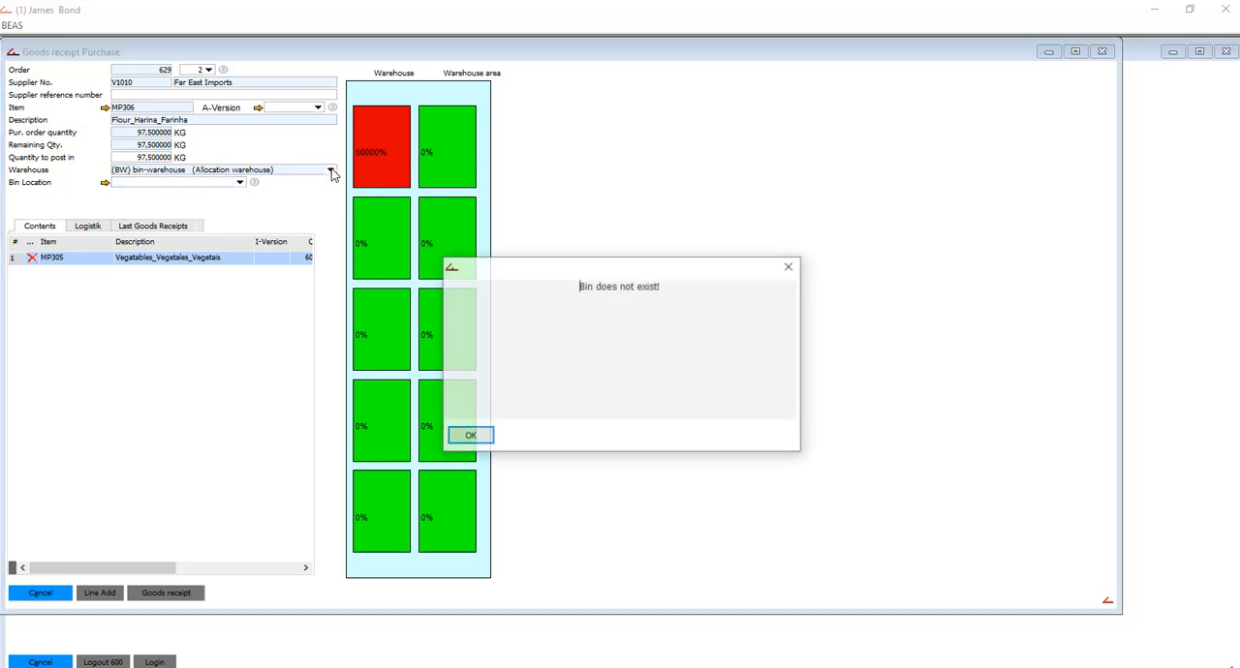
click(470, 438)
- Switch the MP306 warehouse to 01 General Warehouse and add the line to the receipt
click(330, 169)
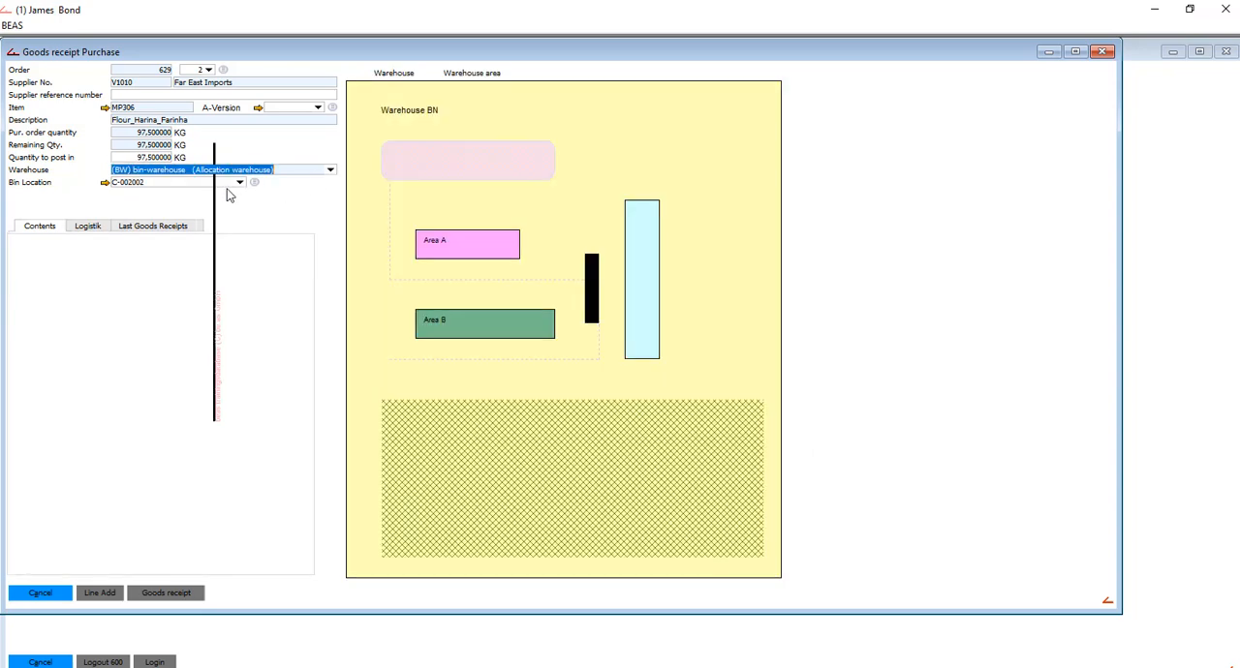
click(207, 193)
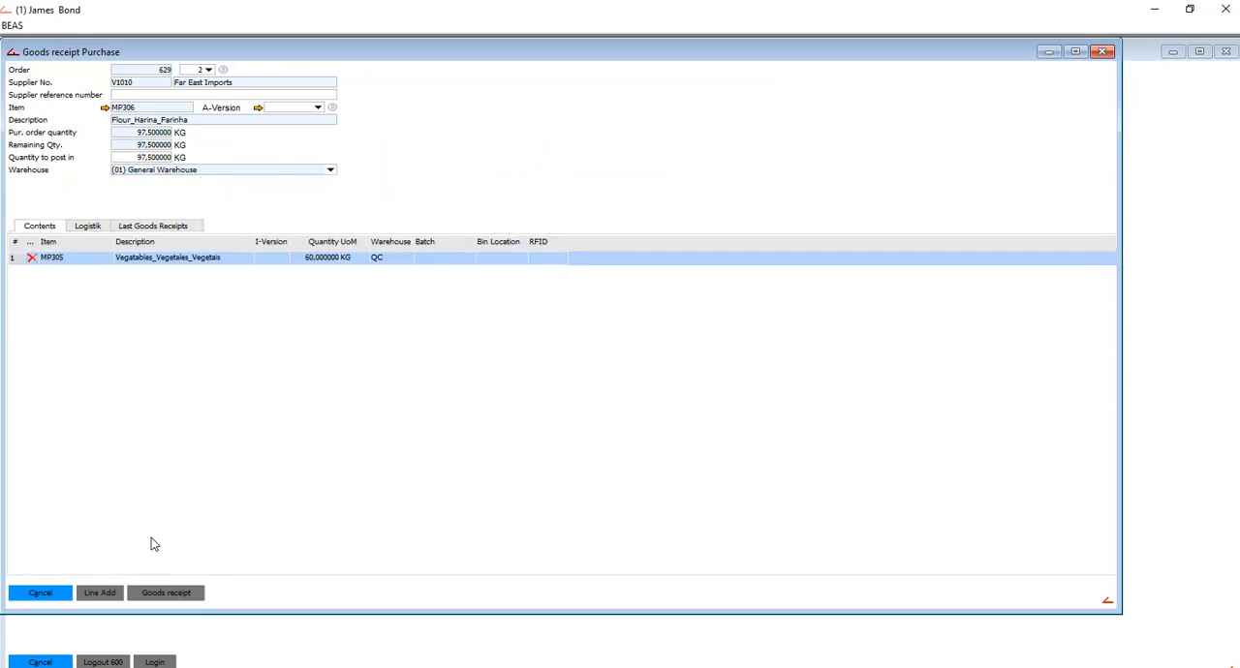
click(87, 594)
- Add line 3, MP307 milk, with 65 L into 01 General Warehouse, post the goods receipt and close the form
click(208, 70)
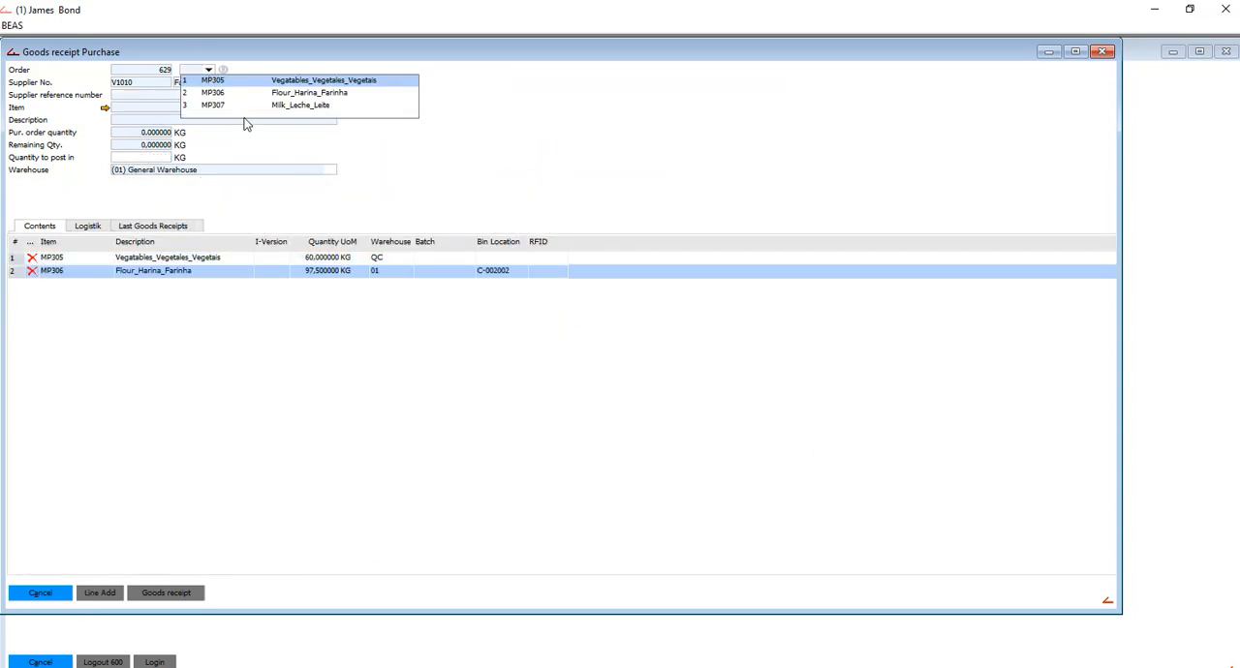
click(250, 105)
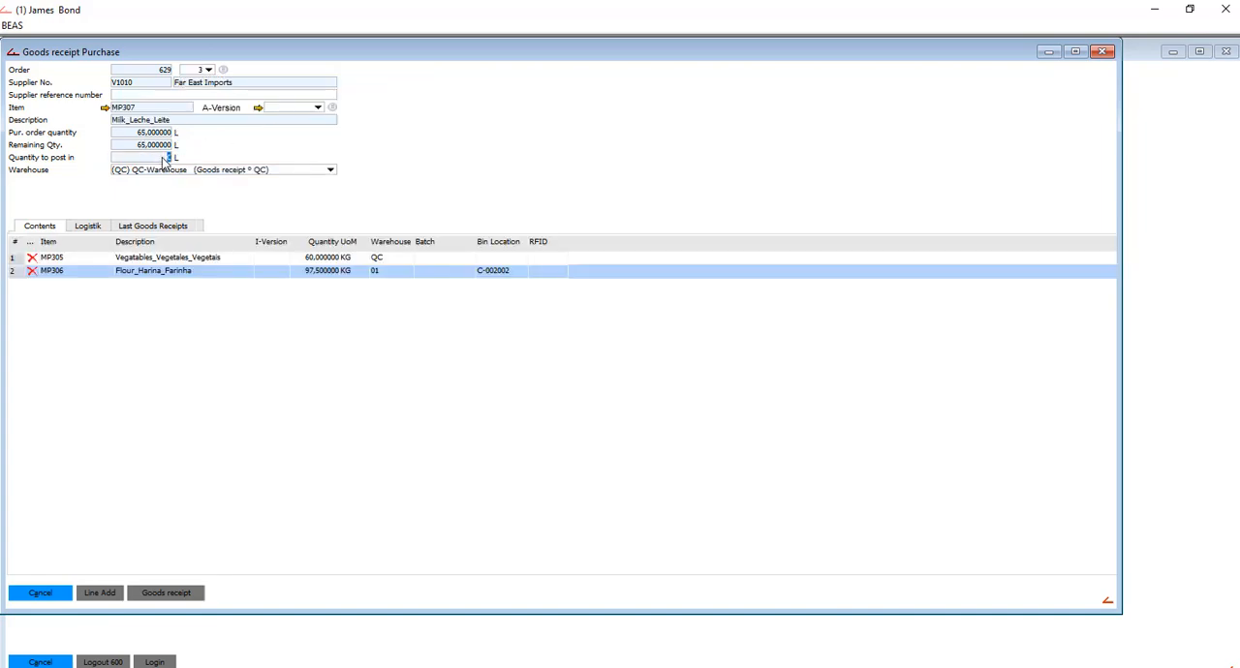
key(Tab)
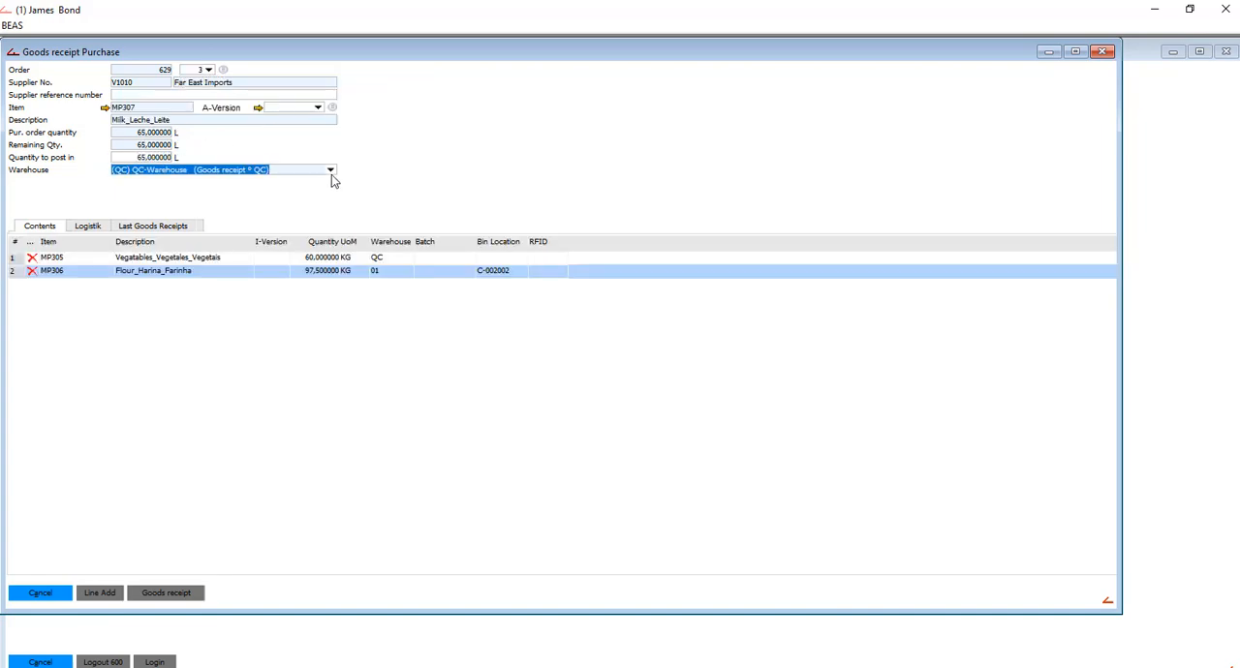
click(331, 172)
click(263, 191)
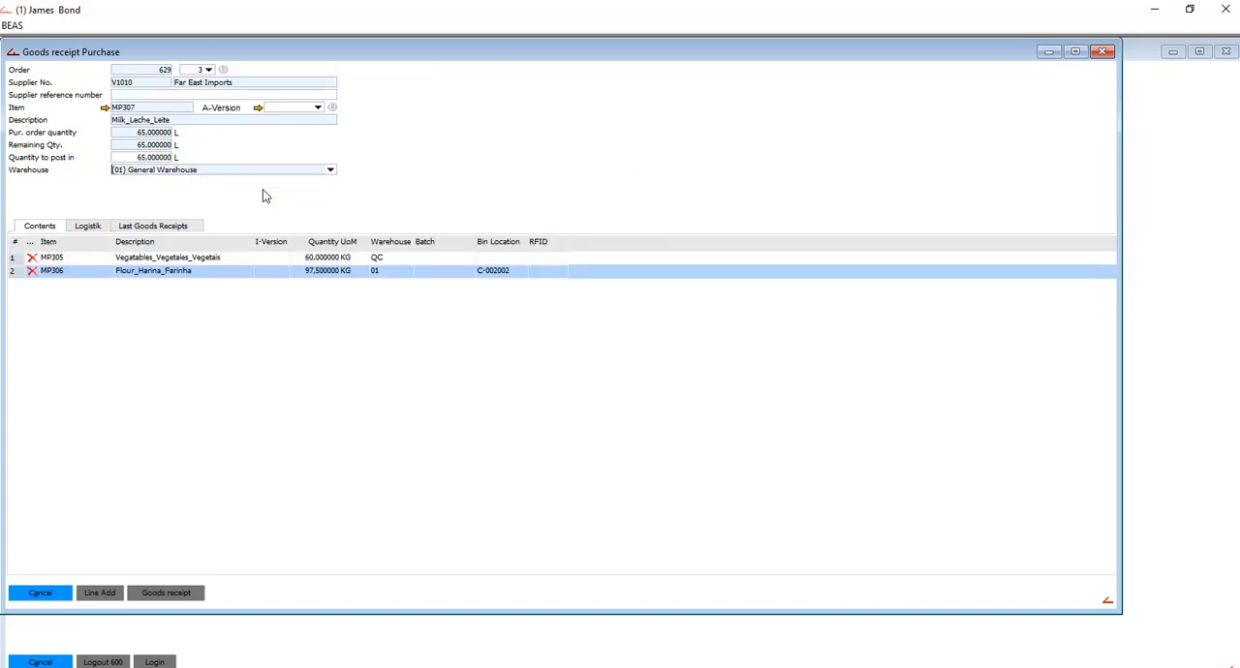
click(115, 595)
click(184, 592)
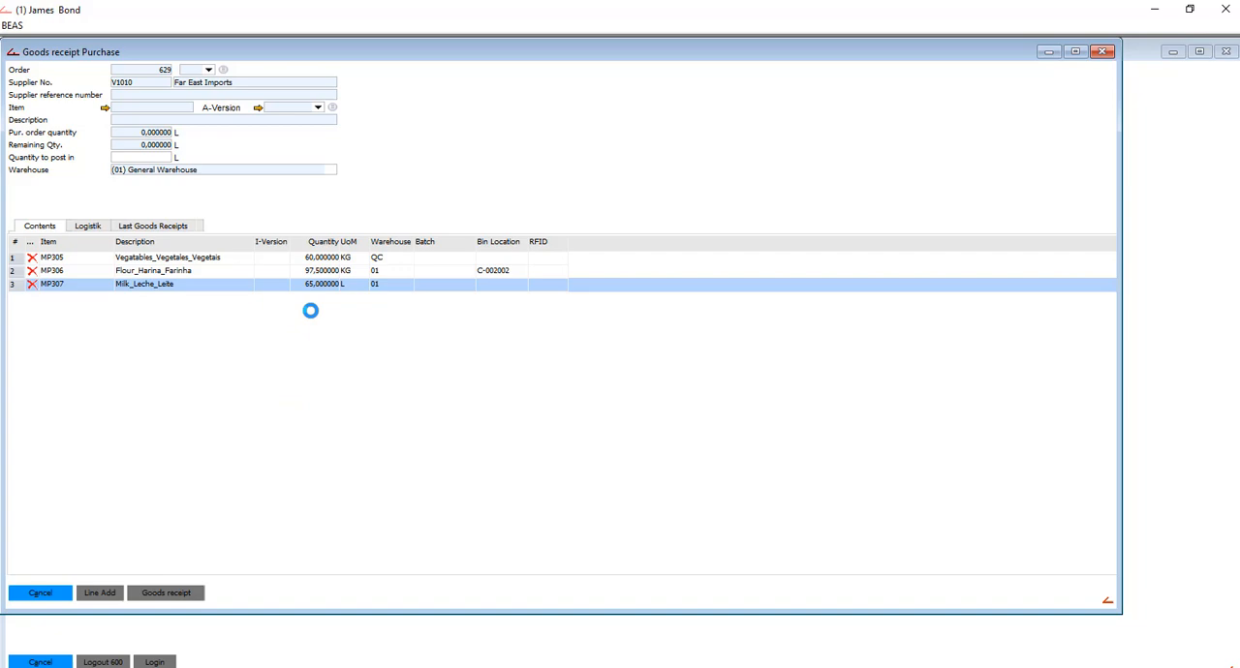
click(1104, 53)
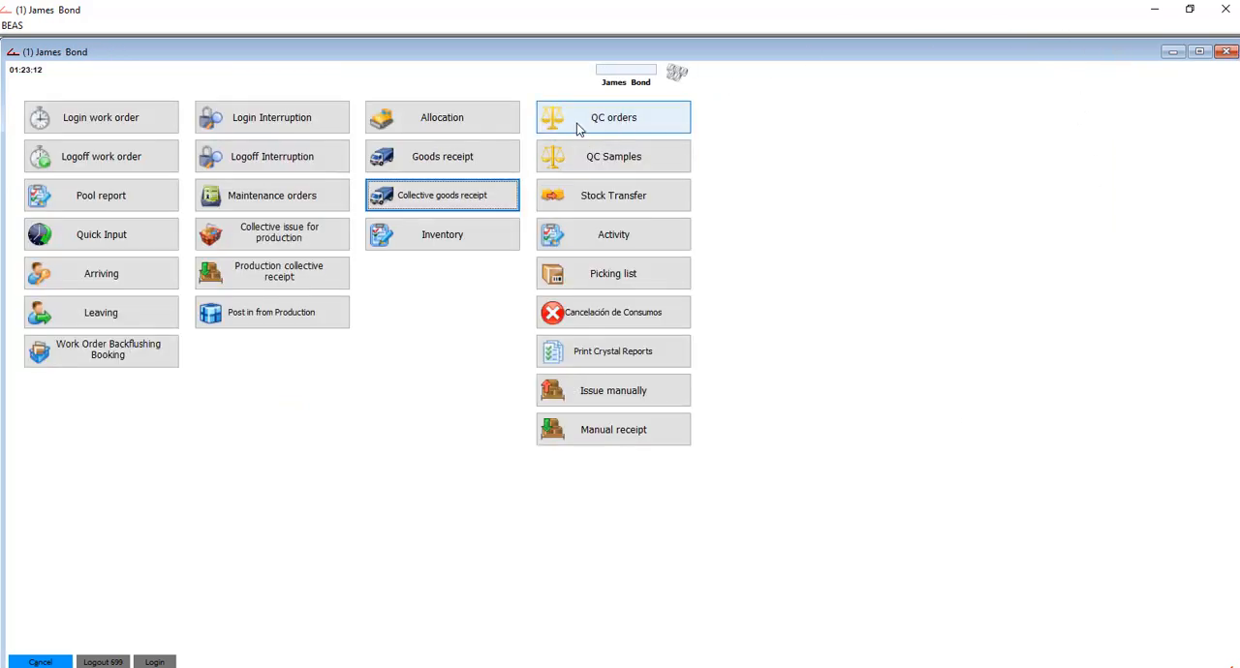
- Open the goods receipt QC order for MP305 and display its samples
click(637, 121)
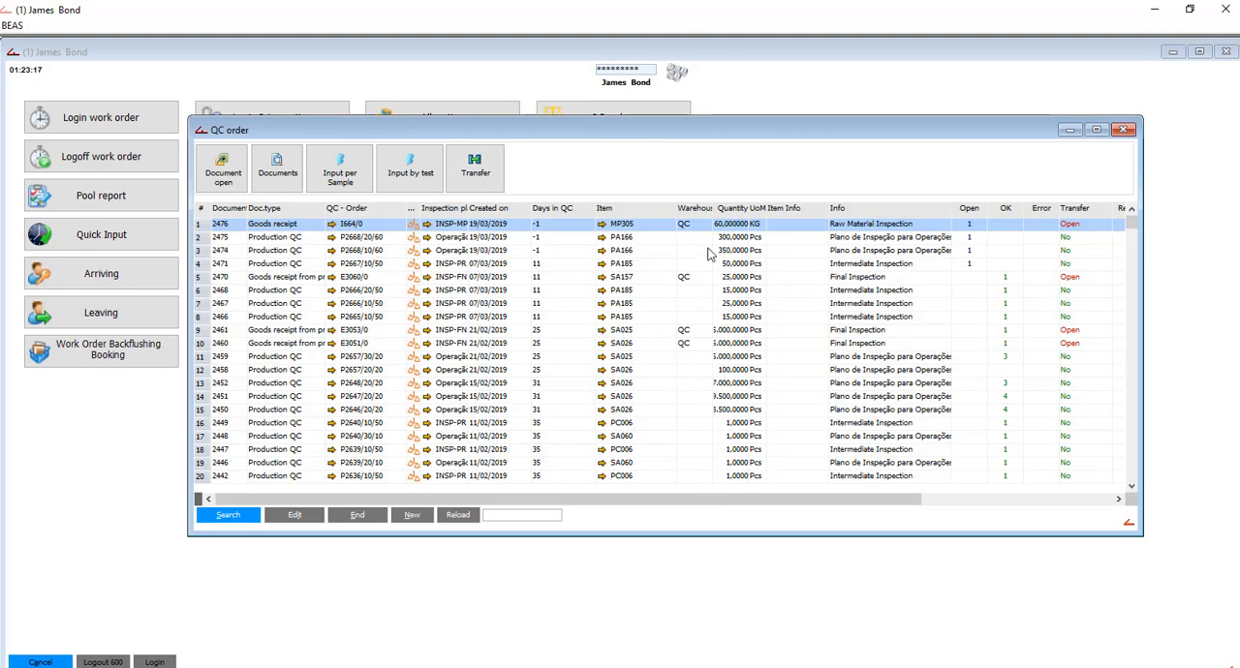
double_click(738, 229)
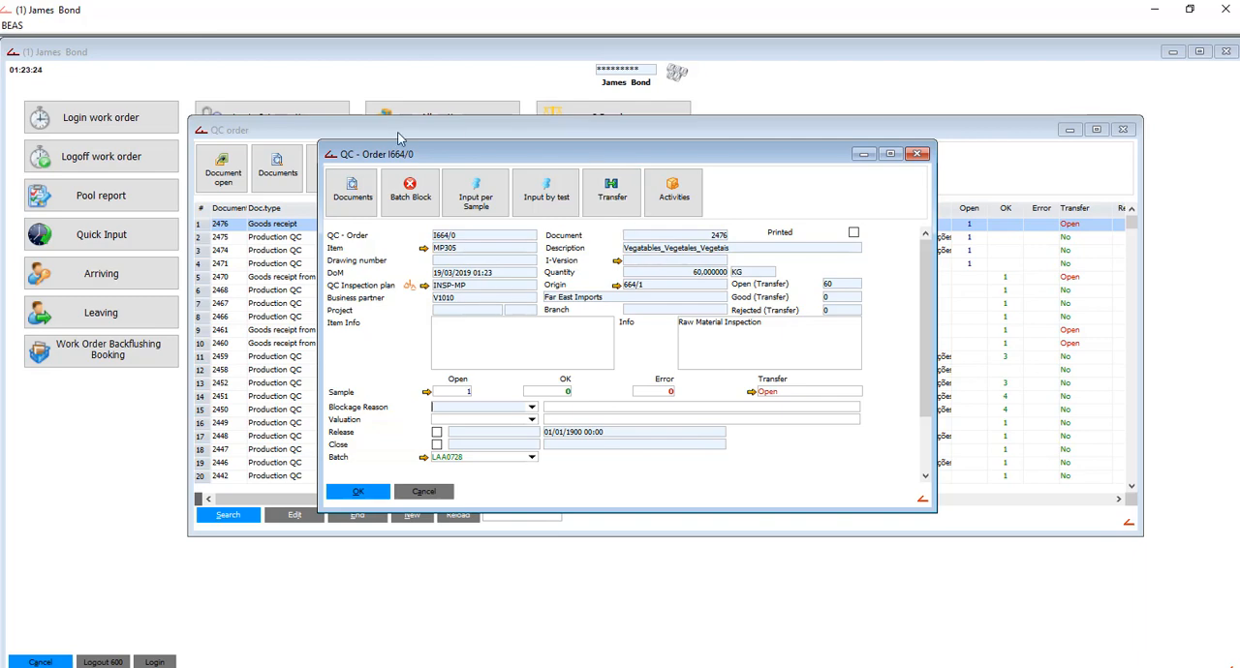
click(428, 393)
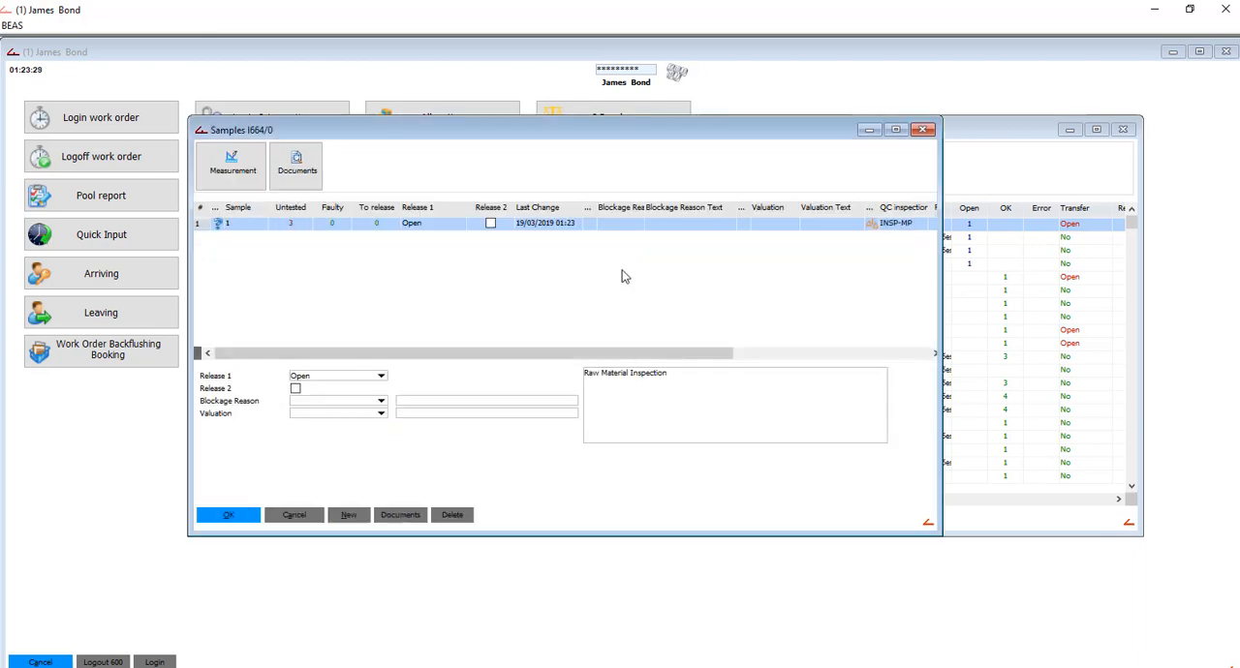
- Open the measurements of sample 1, look through the Package and Appearance tests, and select the Weight test
double_click(290, 226)
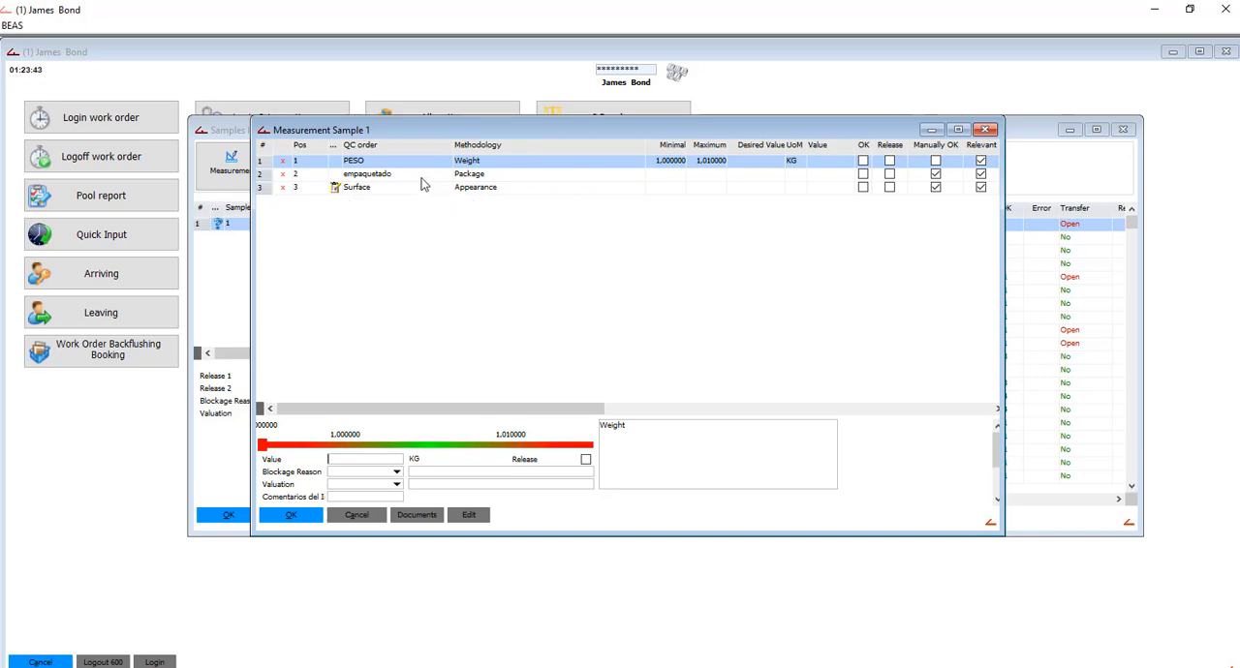
click(487, 177)
click(559, 189)
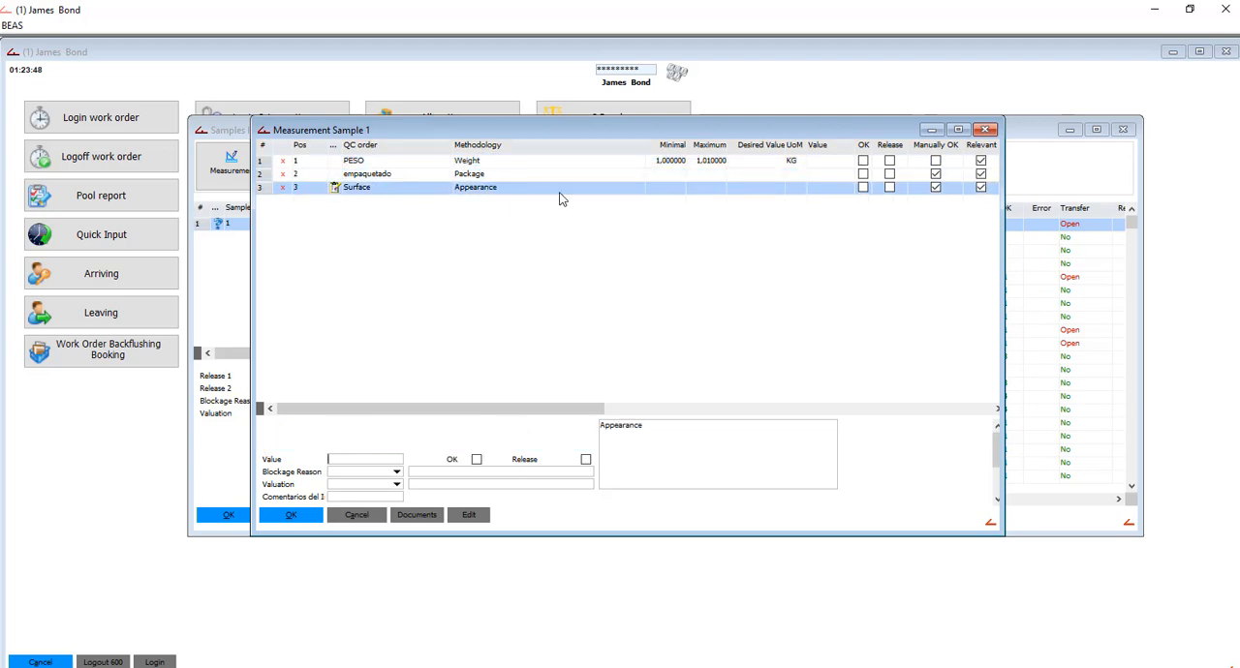
click(516, 160)
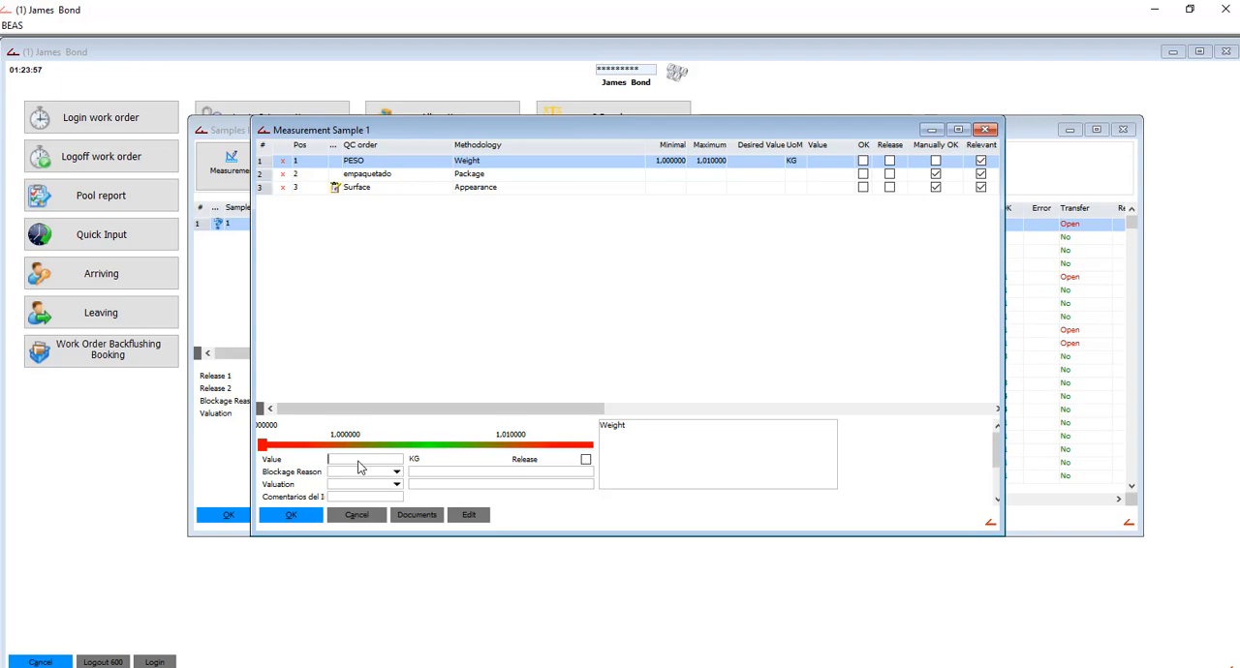
- Enter a Weight value of 1,5 KG and try to release the measurement
text(5)
key(Tab)
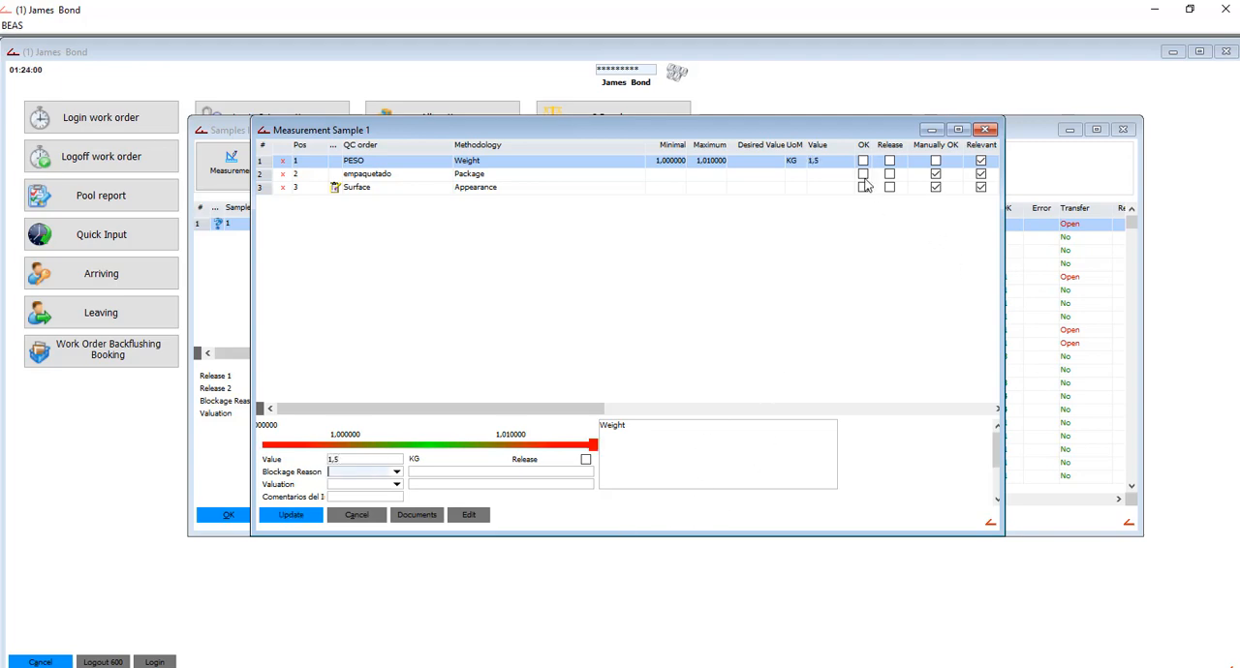
click(585, 461)
click(588, 460)
- Set the Weight test value to 1 KG
click(390, 461)
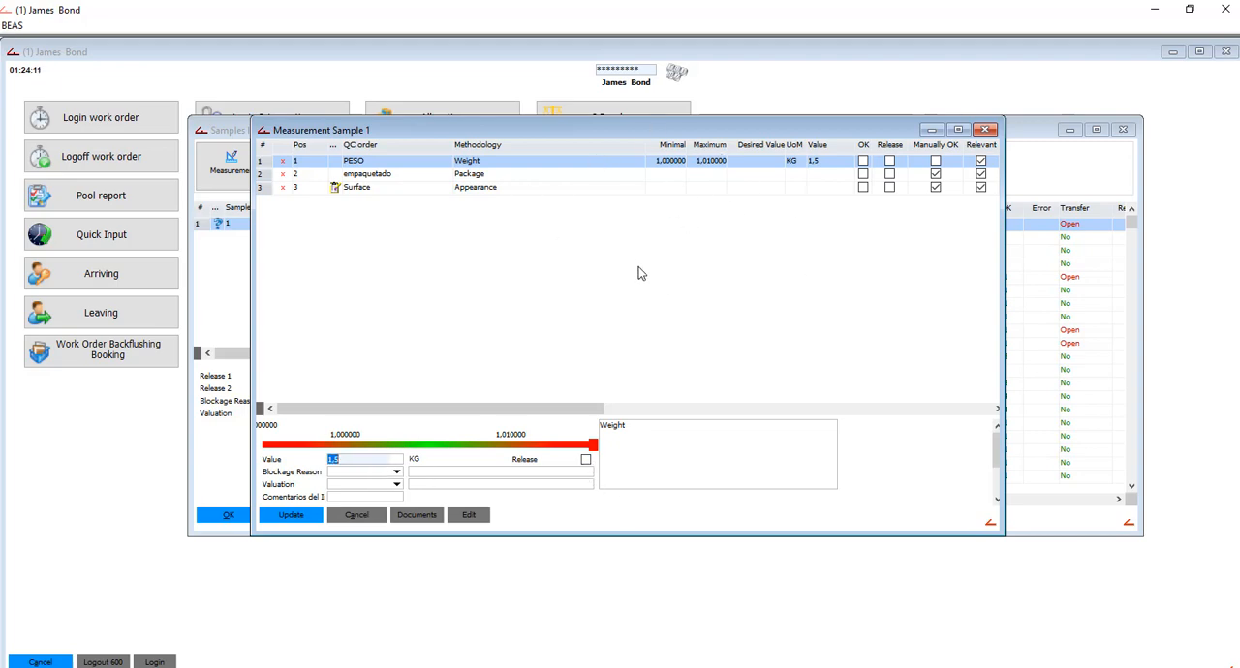
text(1)
key(Tab)
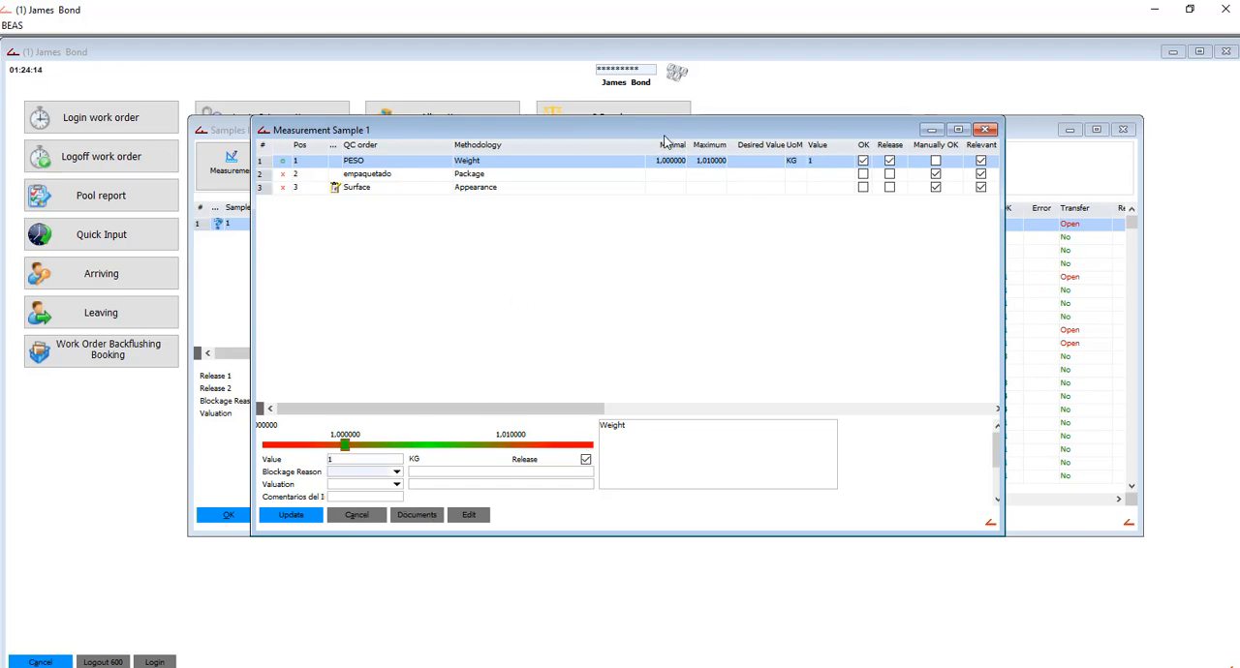
- Mark the Package and Appearance tests as OK, then save the measurements and close the samples
click(726, 173)
click(476, 460)
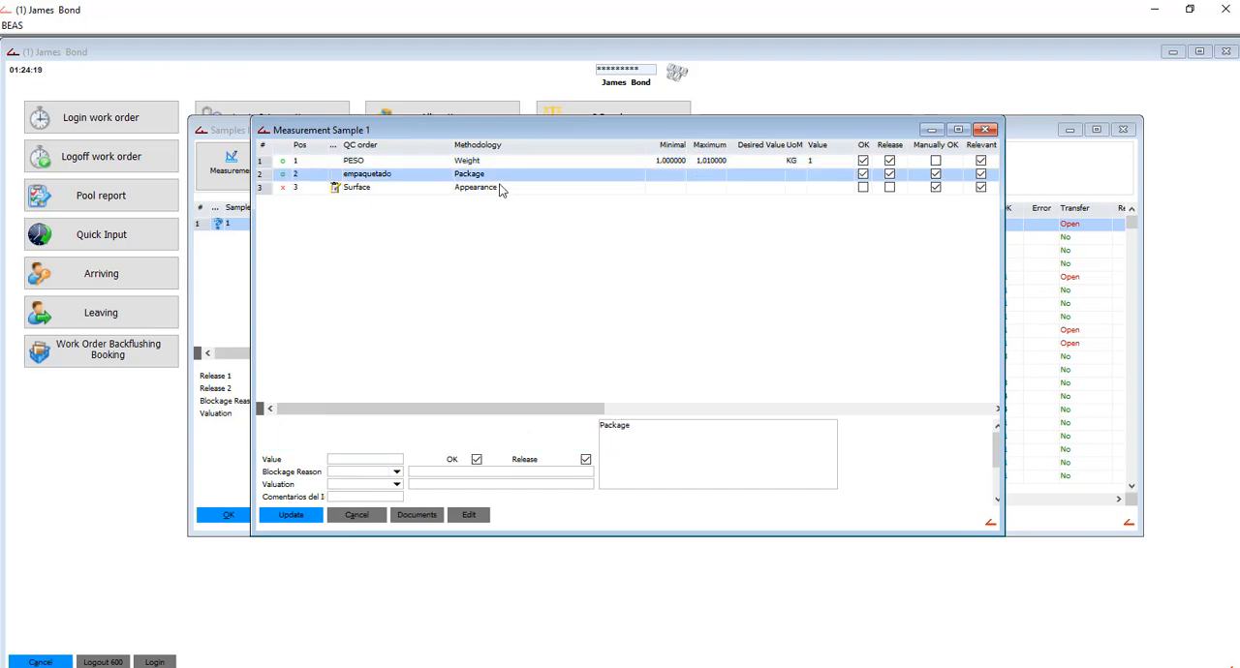
click(502, 187)
click(477, 460)
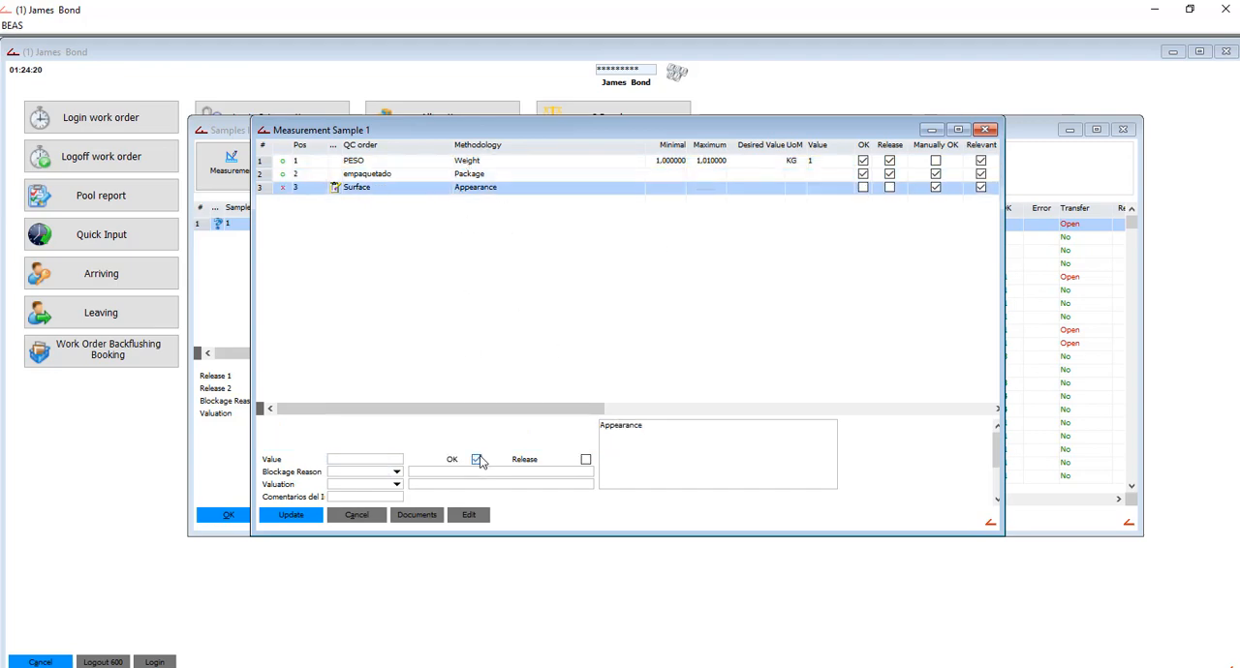
click(296, 516)
click(291, 516)
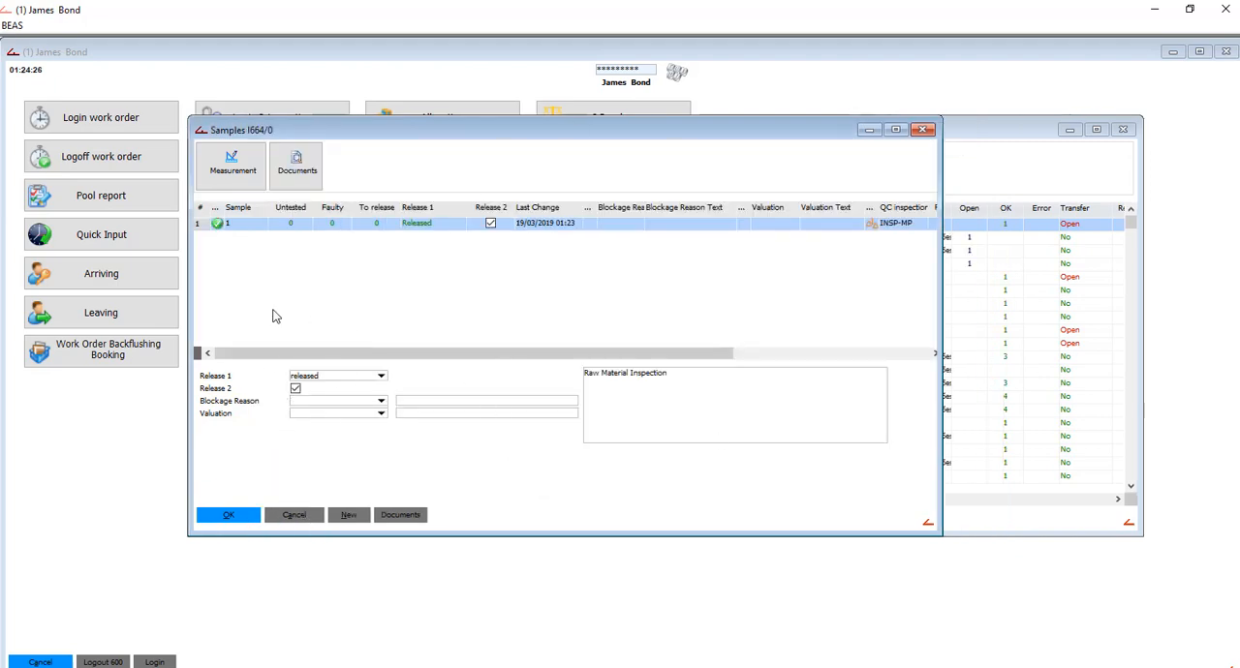
click(234, 515)
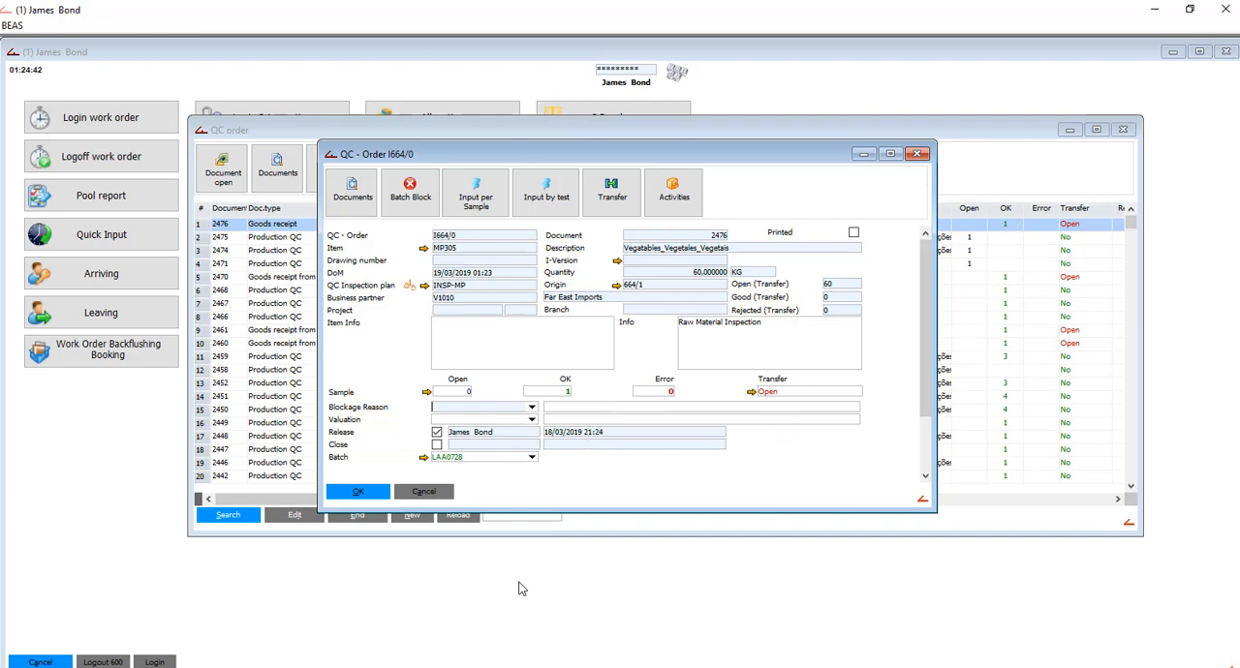
- Transfer the full 60 KG of the inspected MP305 batch from QC to warehouse 01 and book the transfer
click(751, 392)
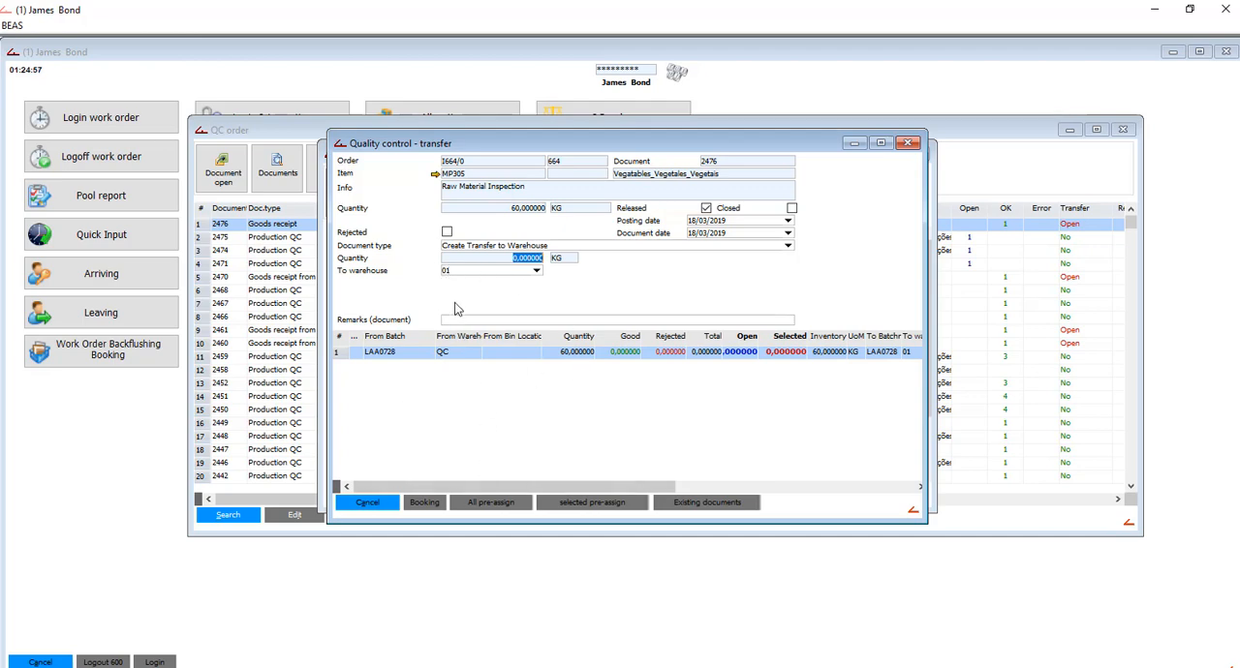
click(423, 503)
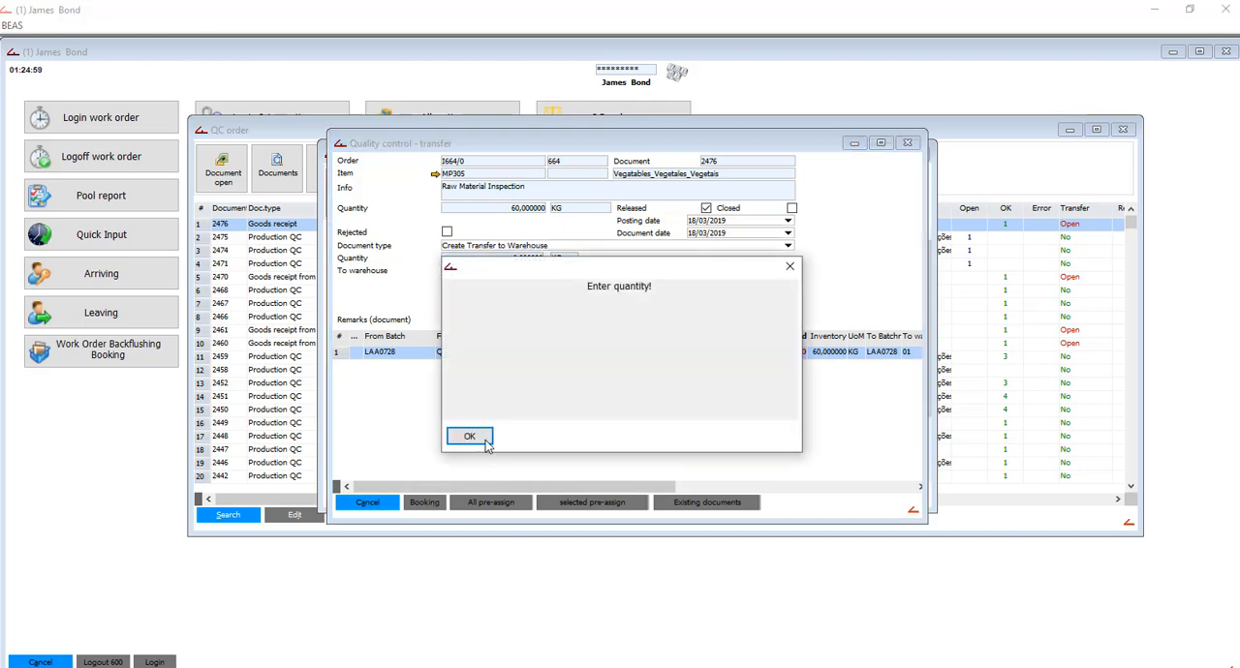
click(473, 436)
click(505, 503)
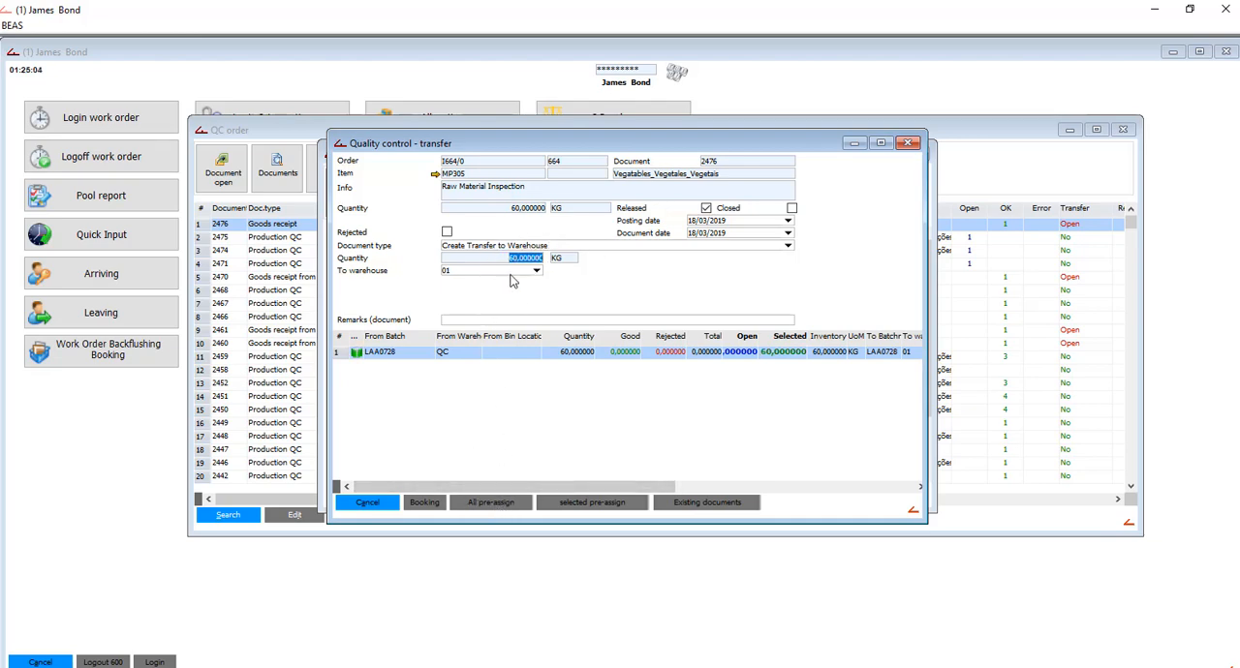
click(426, 508)
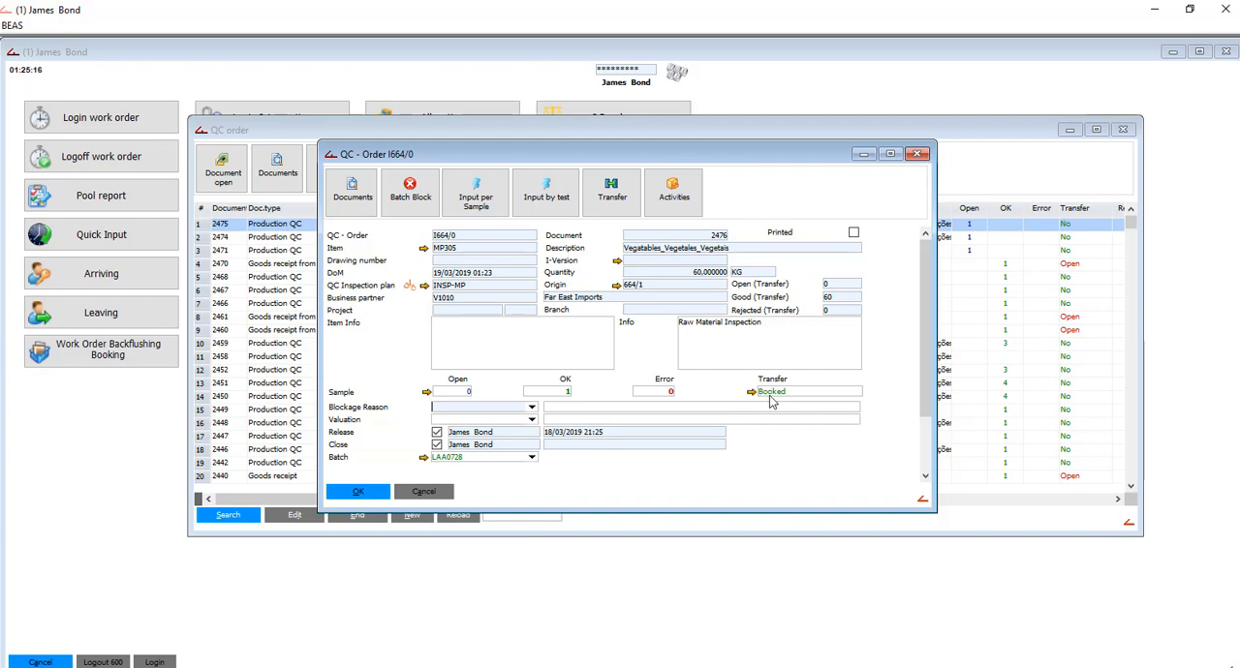
- Close the QC order and the order list, leave the employee session, and close the terminal with the card code
click(372, 496)
click(373, 514)
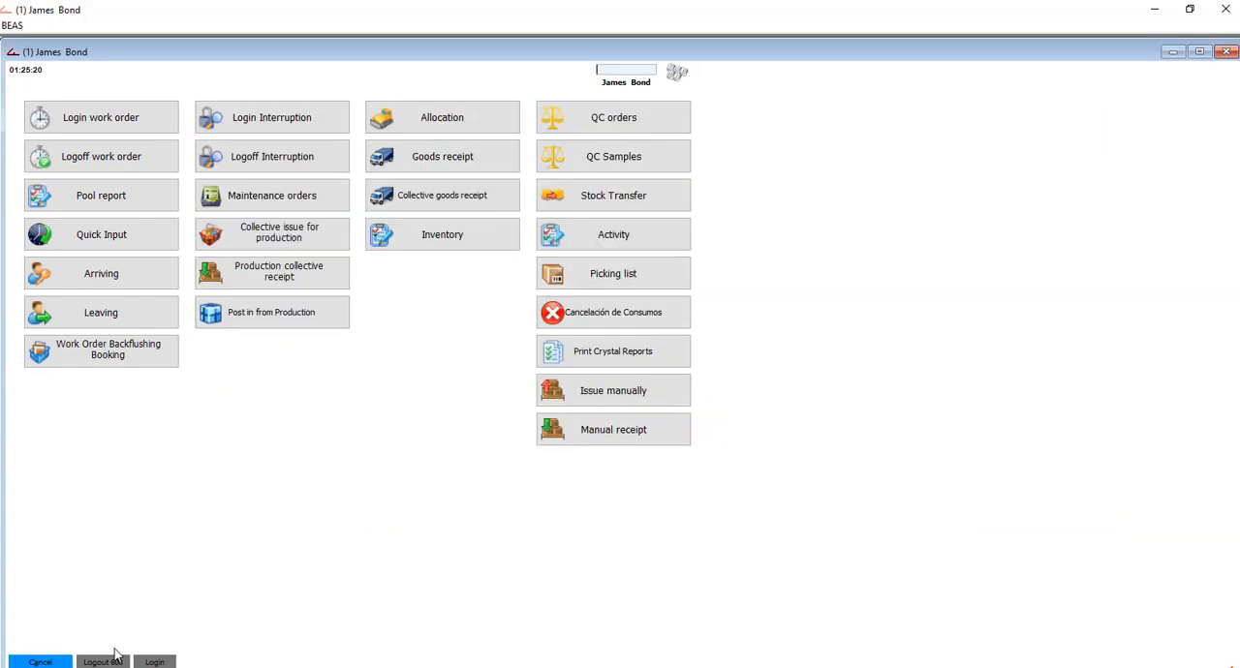
click(42, 662)
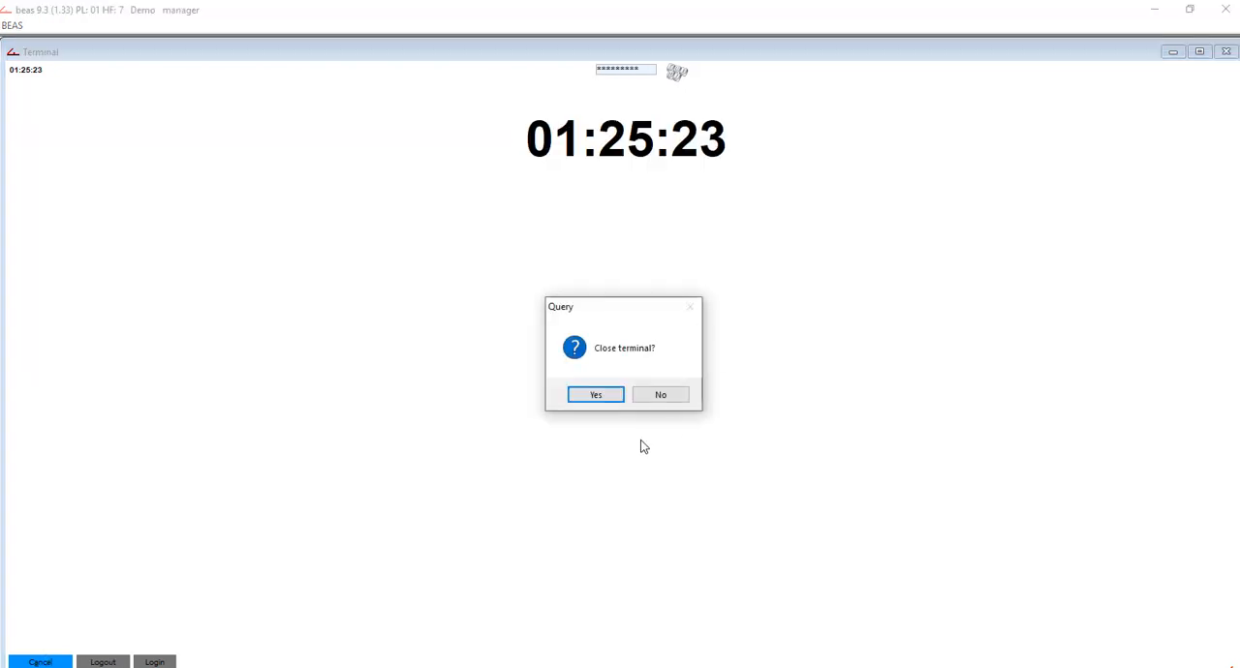
click(584, 389)
click(548, 320)
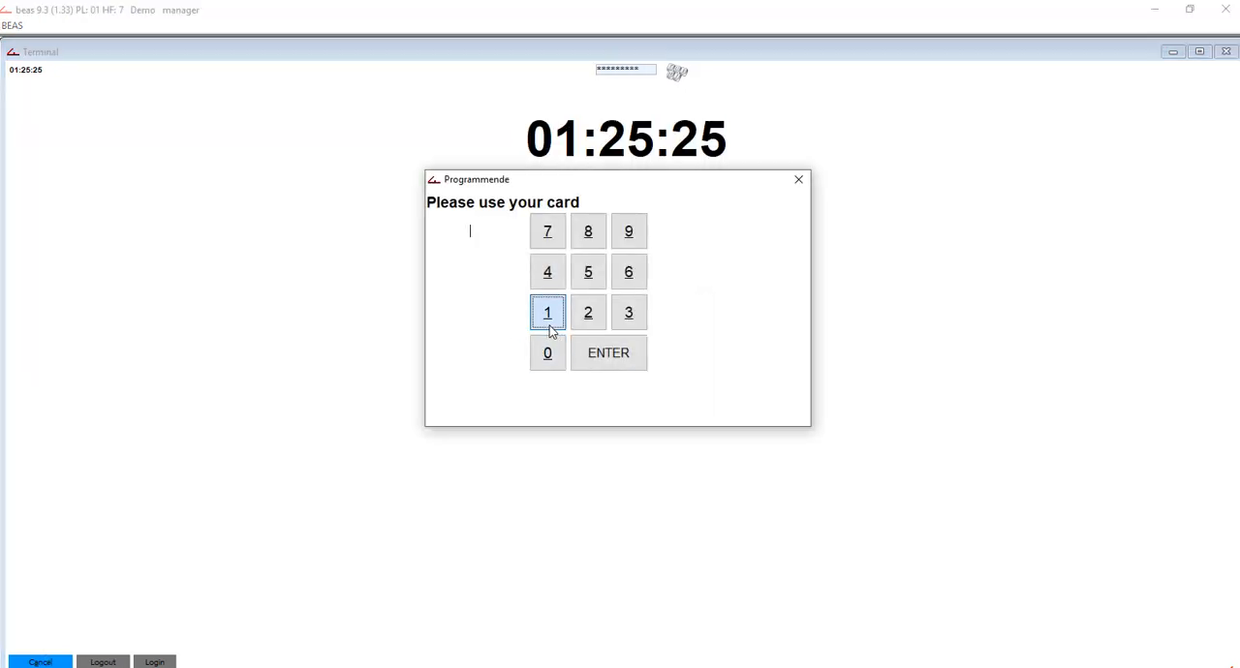
click(630, 366)
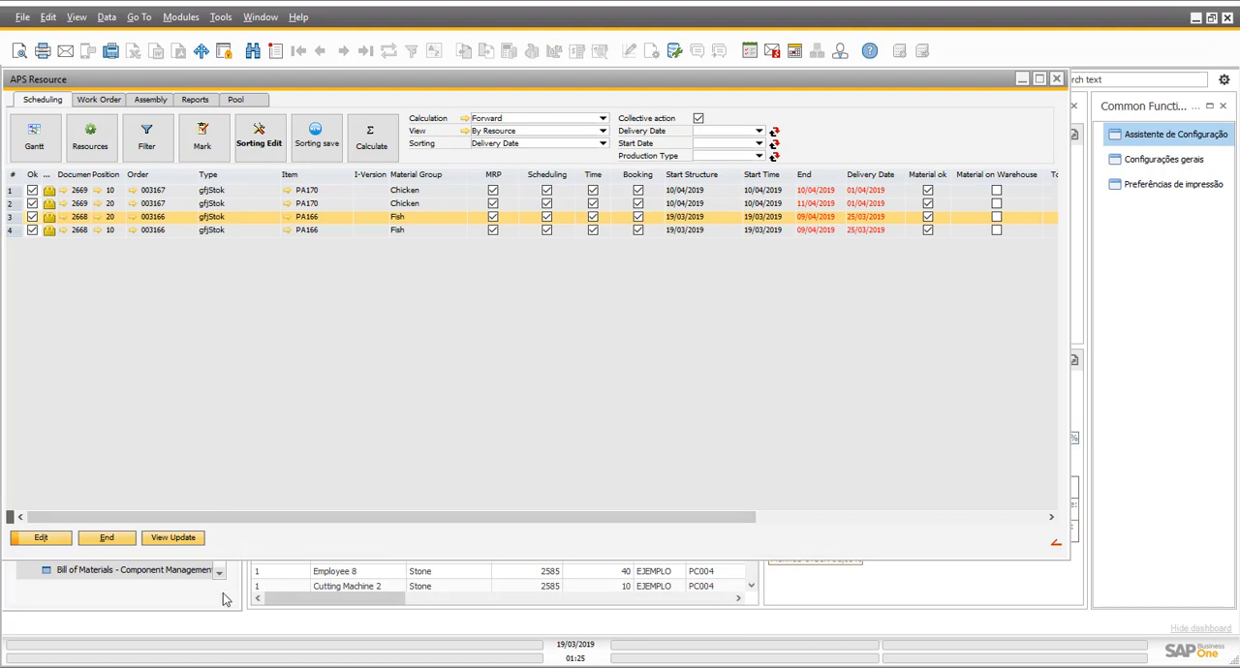
- Recalculate the forward schedule for all marked work orders
click(380, 152)
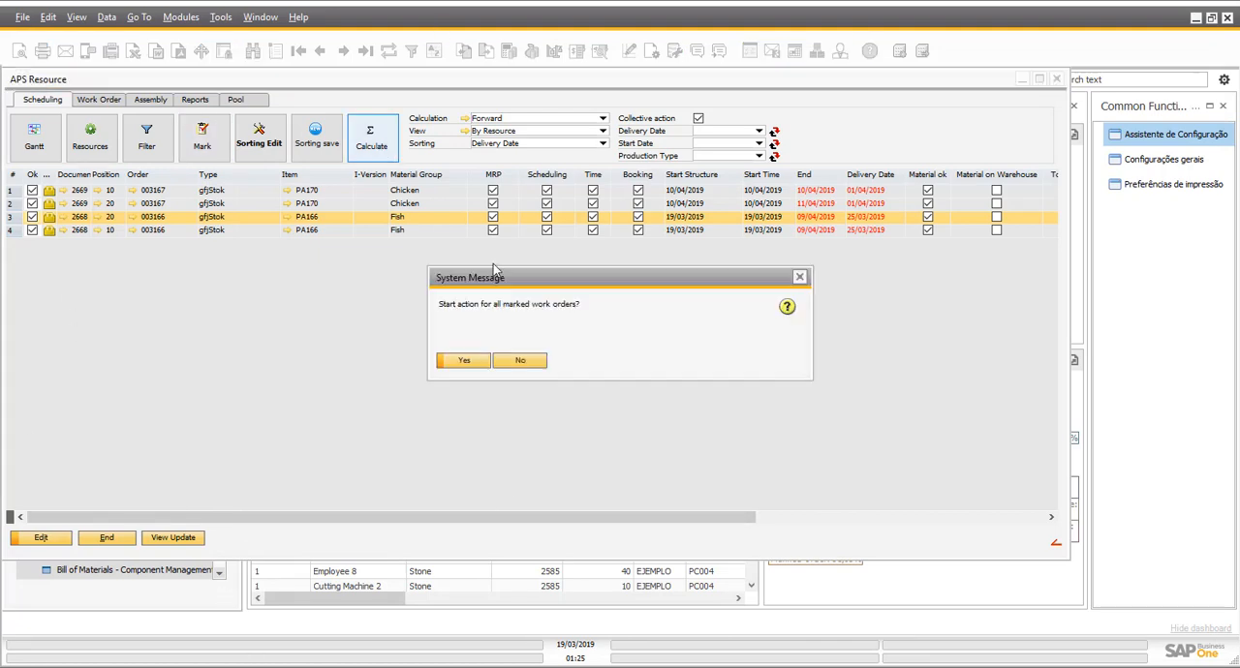
click(460, 360)
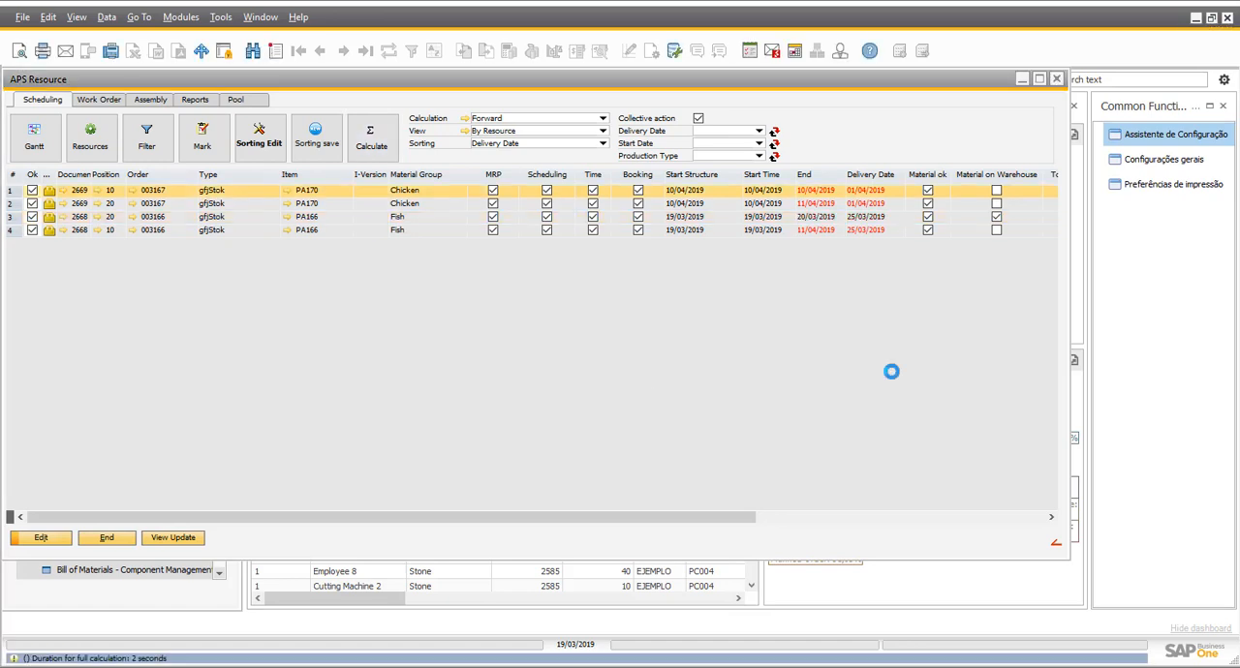
- Review the shortage reports for PA166 position 20 and position 10
click(813, 218)
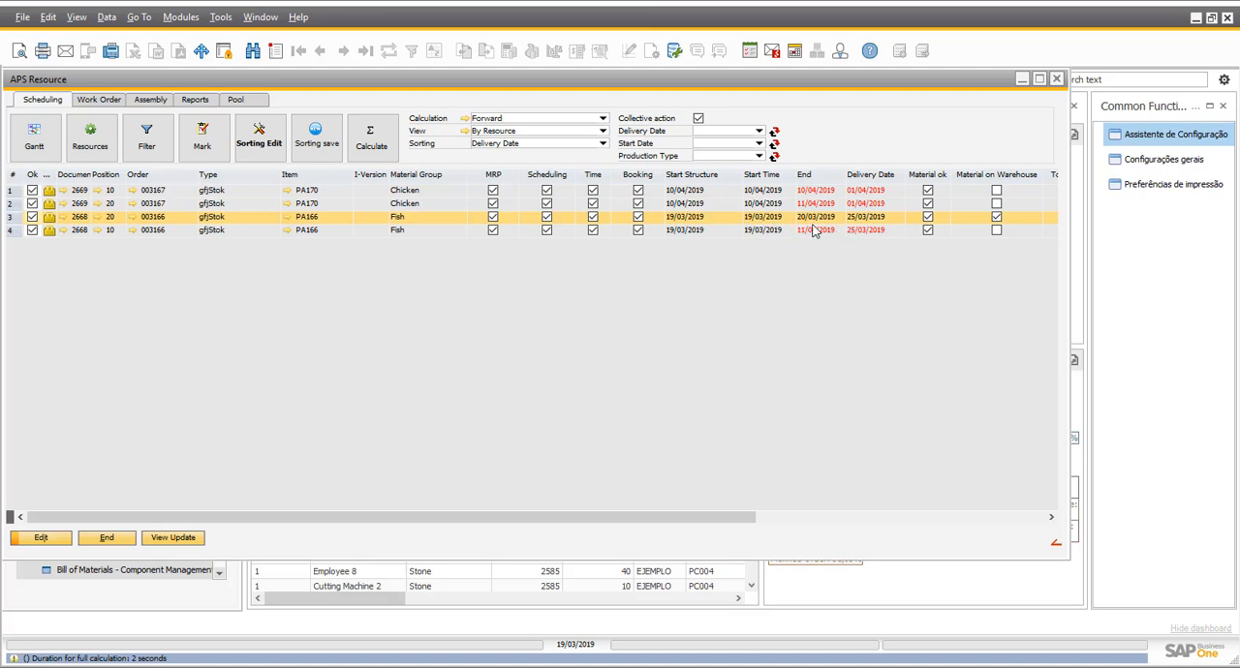
click(199, 100)
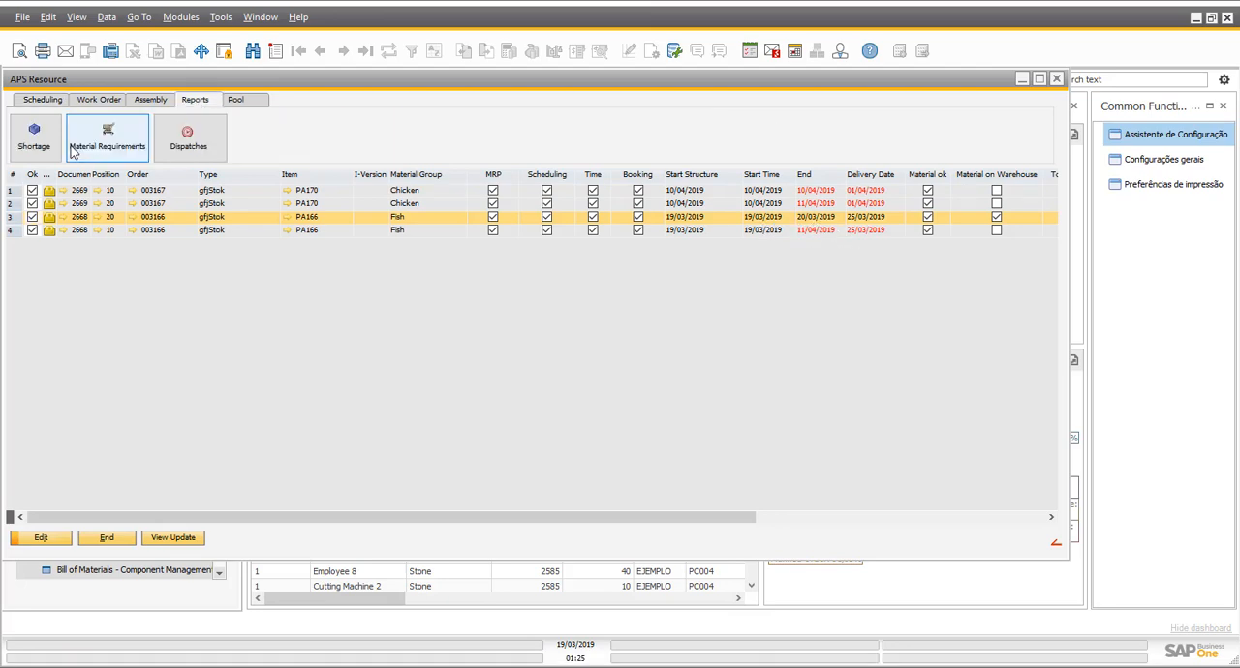
click(35, 139)
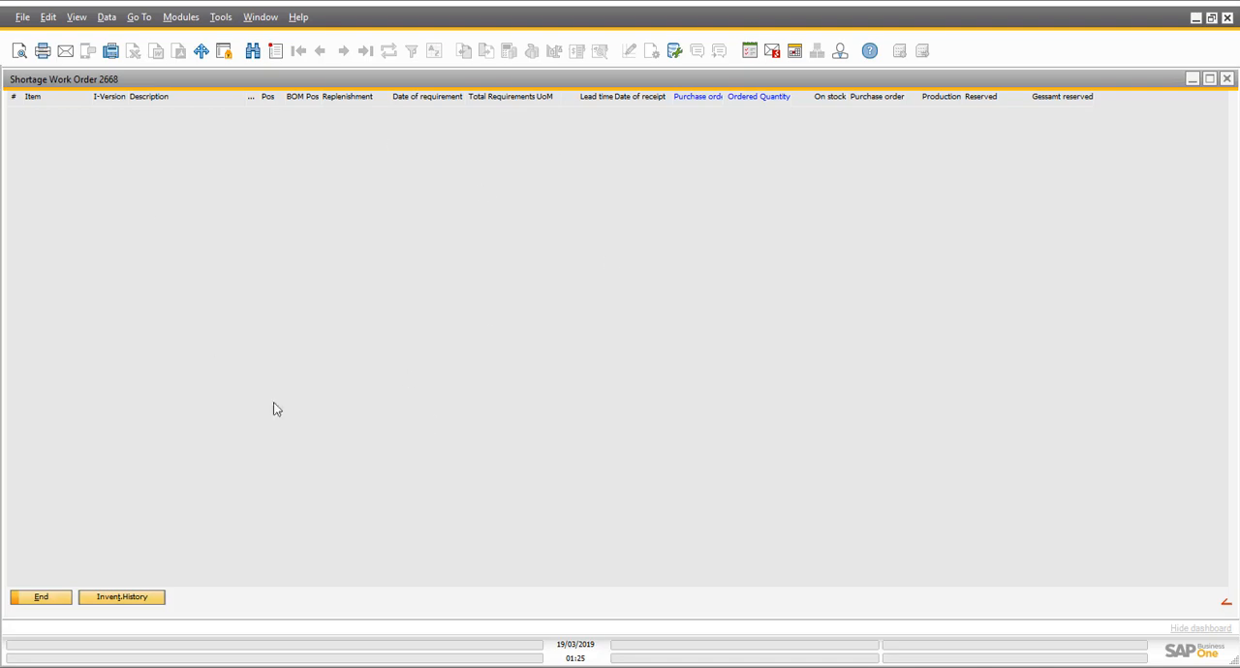
click(40, 599)
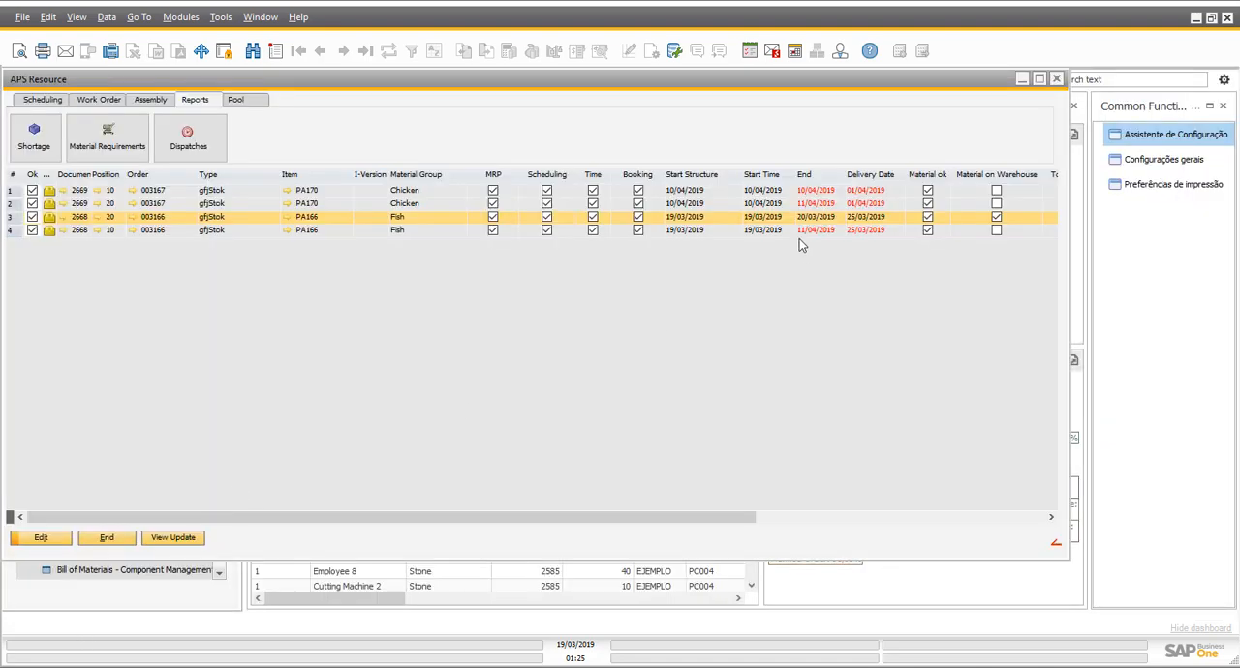
click(35, 136)
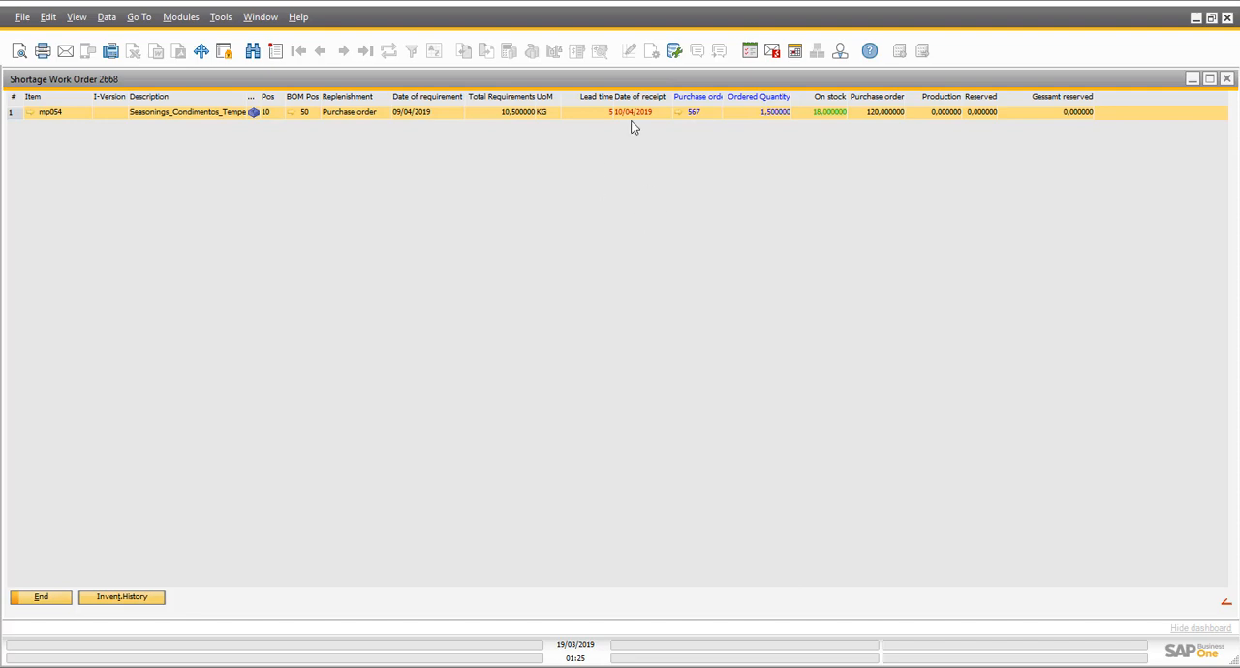
click(42, 597)
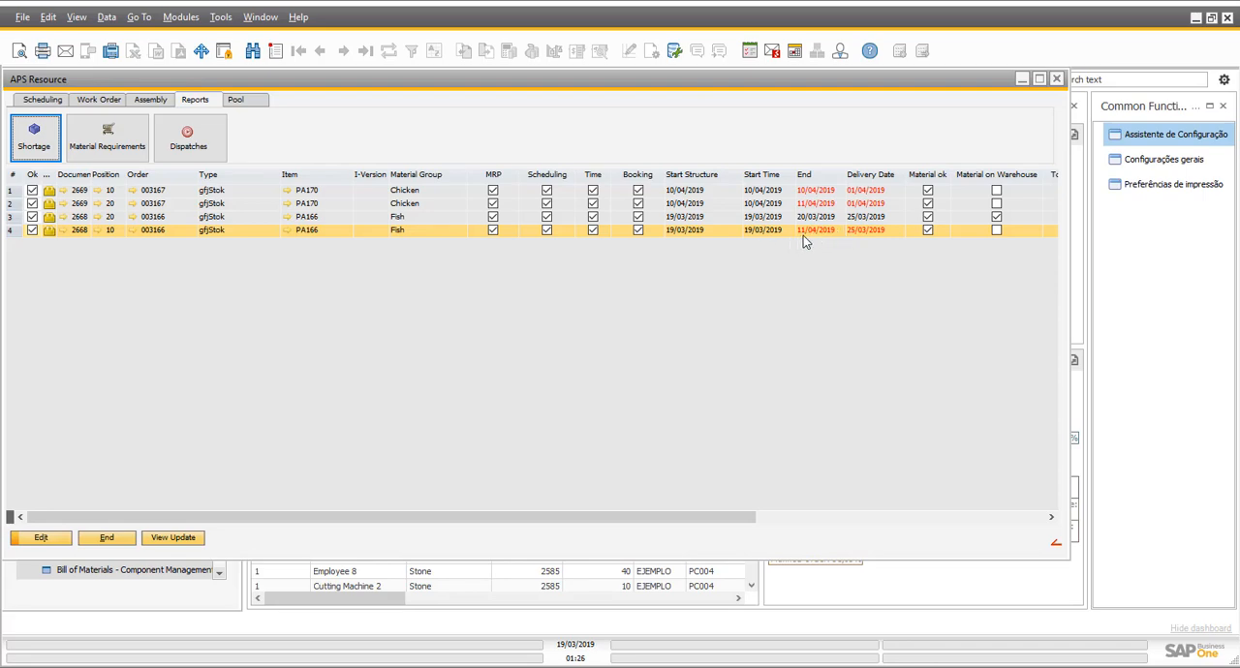
- Open the batches to be verified under Quality control and run a shelf life test that blocks expired batches, including 15 days
click(215, 603)
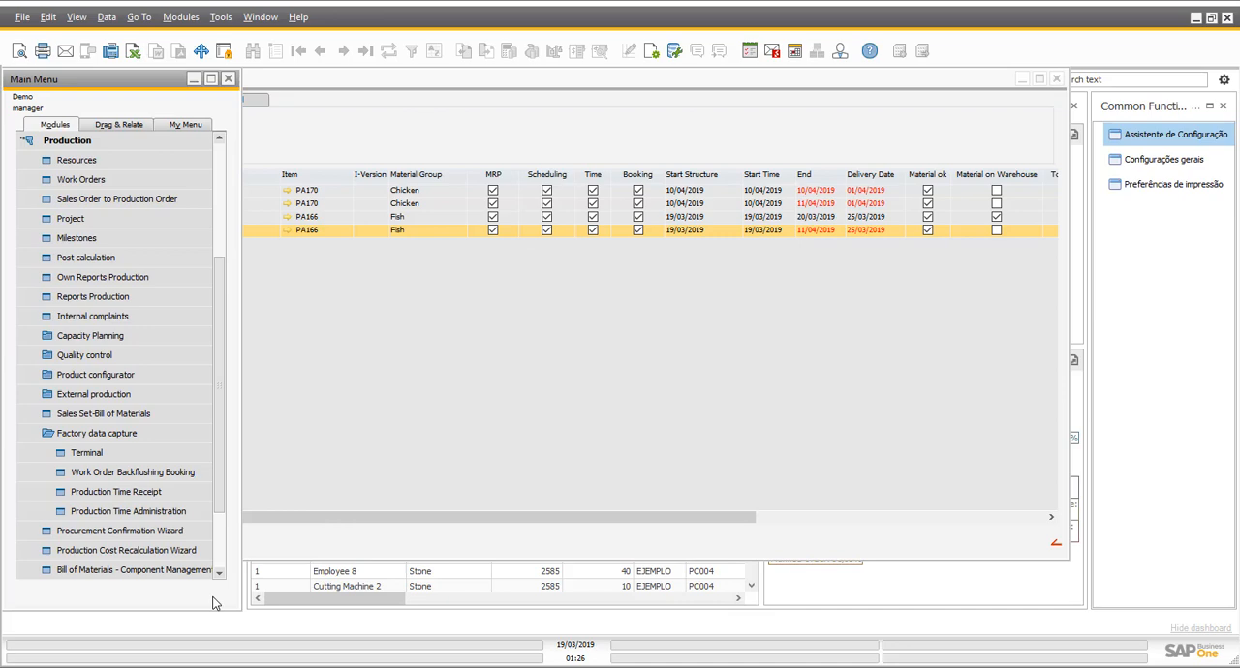
click(90, 355)
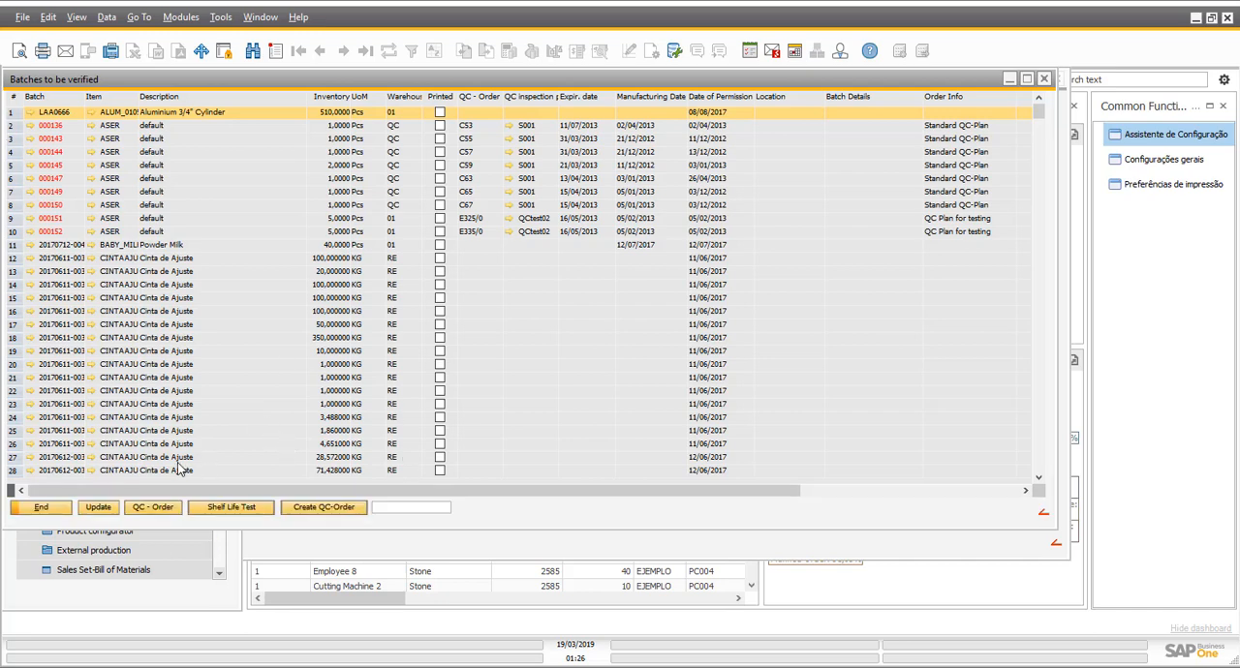
click(254, 514)
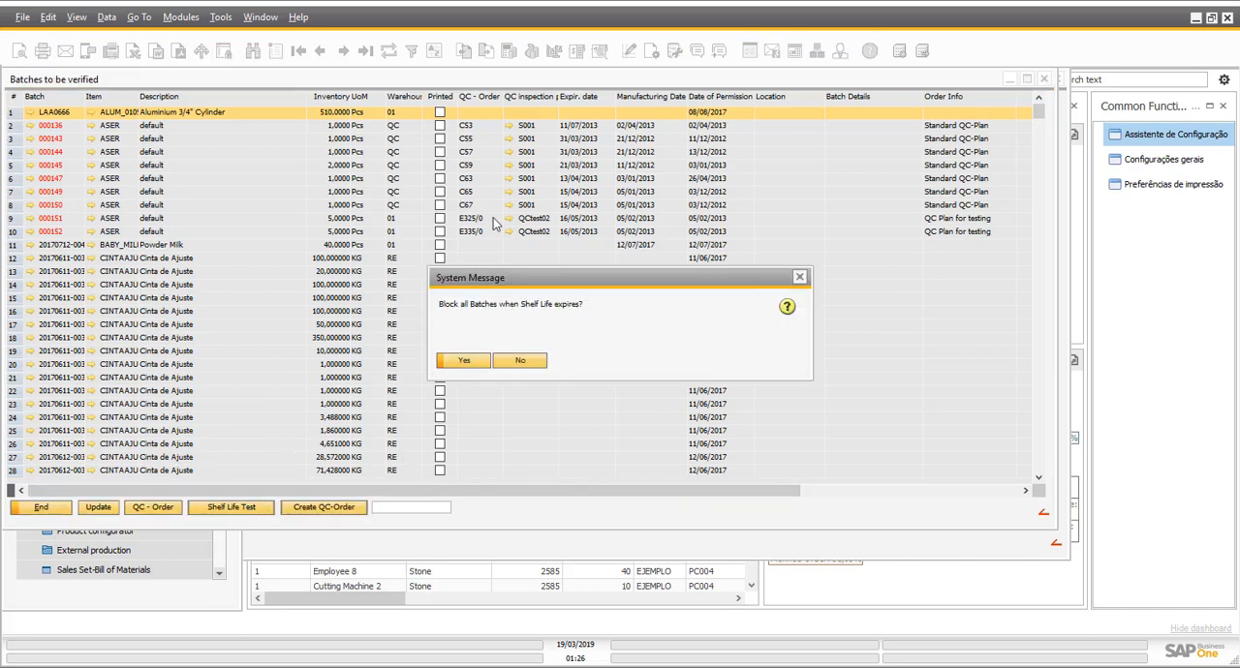
click(480, 366)
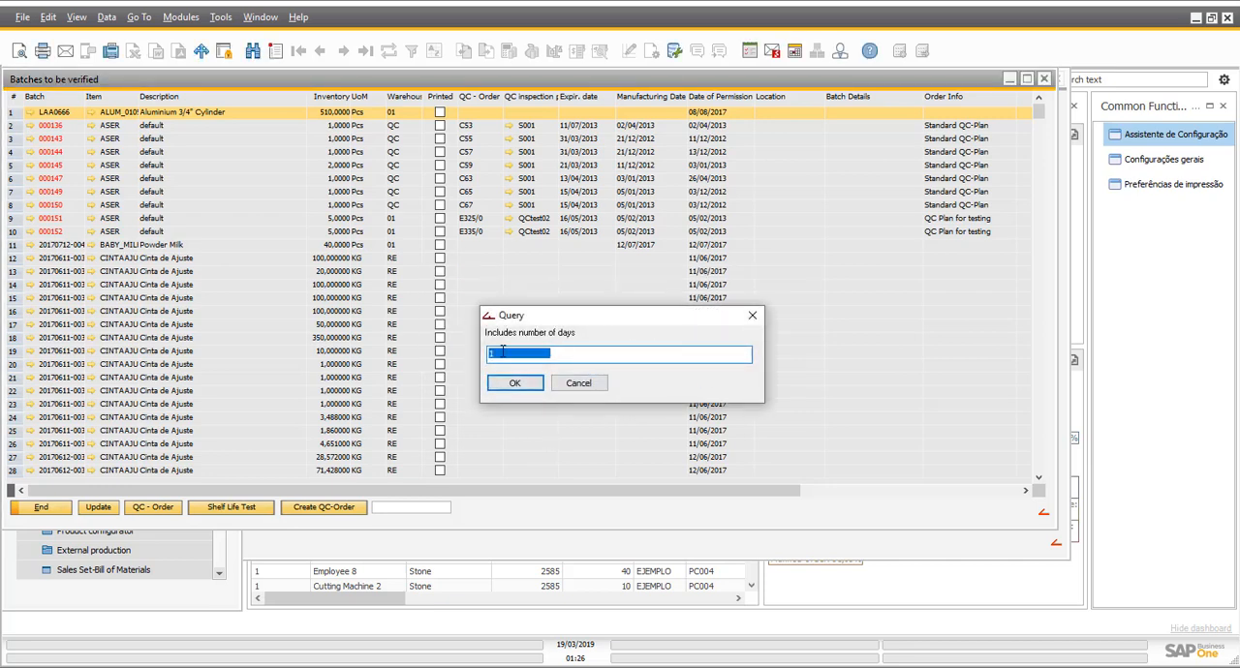
text(15)
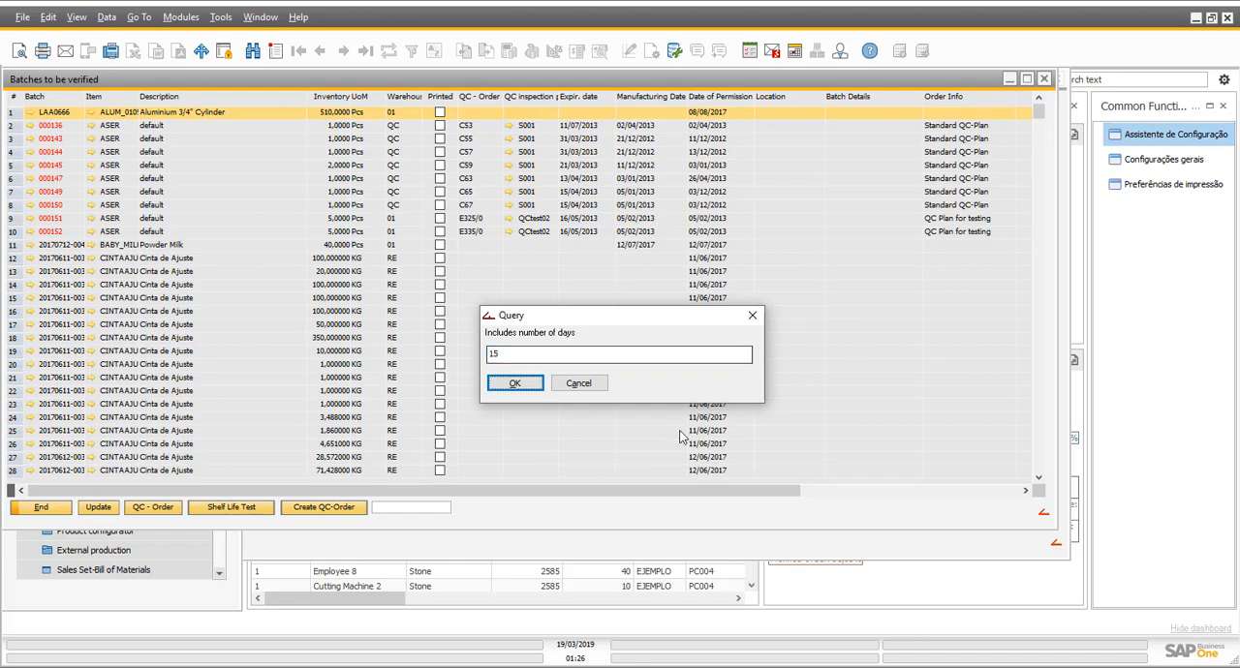
click(500, 382)
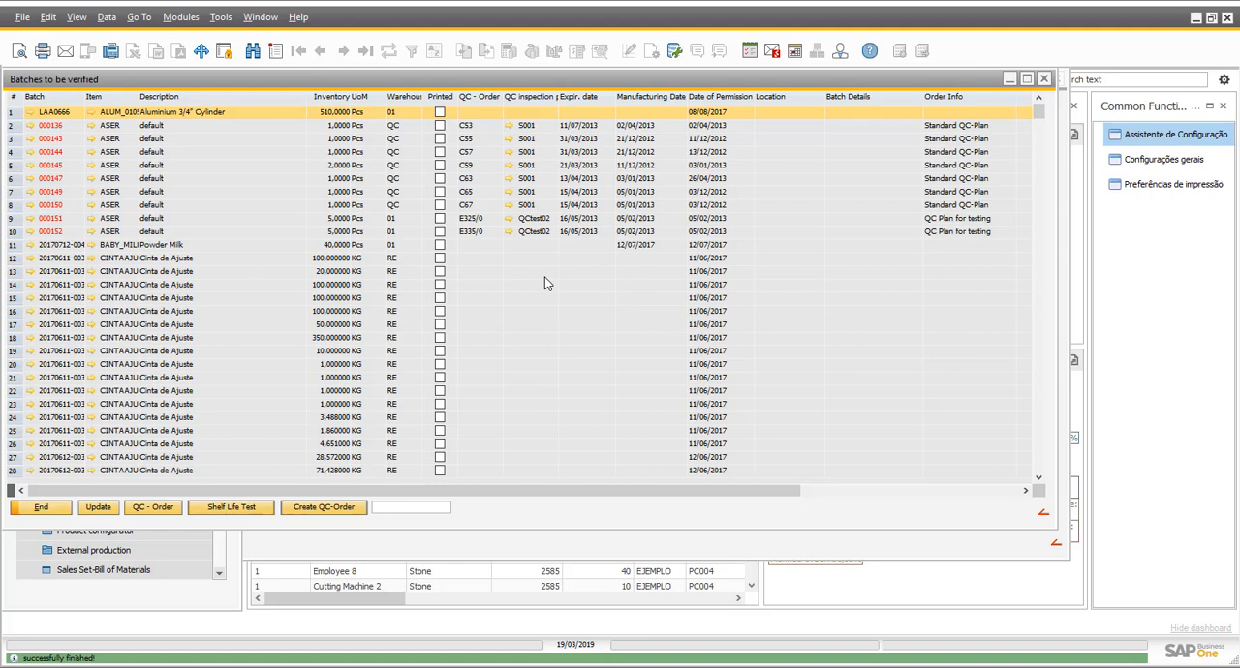
- Examine the QC orders and expiration dates of the listed batches, down to the SA042 and SA043 items
click(538, 220)
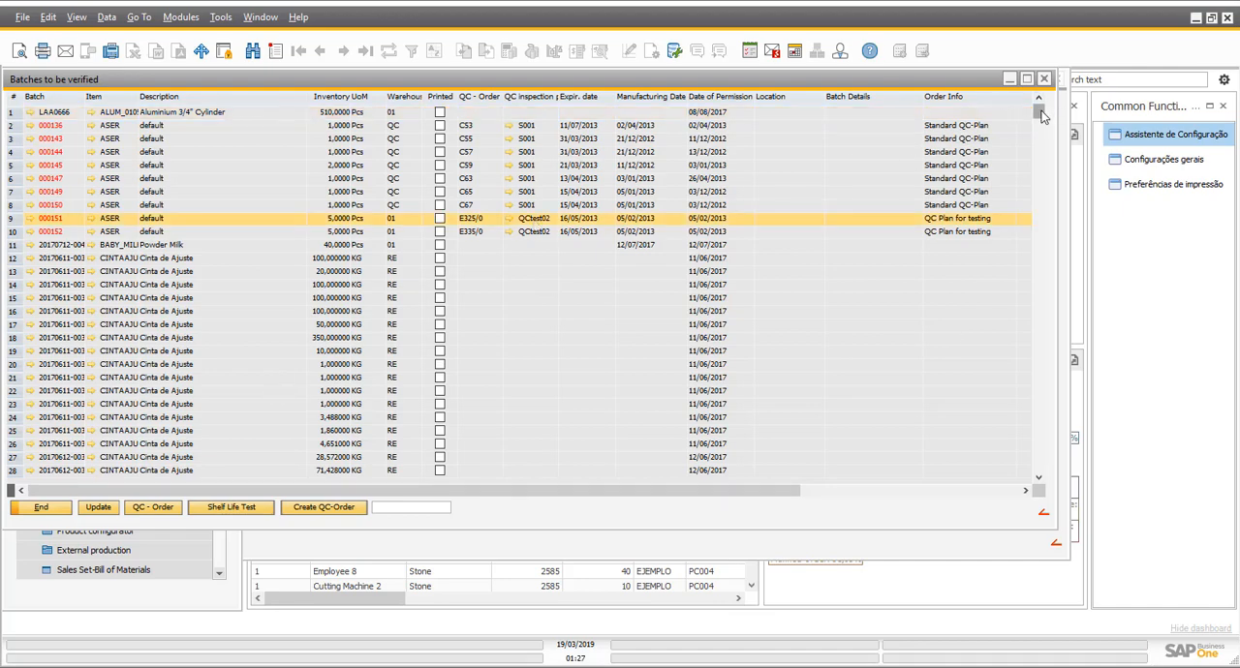
drag(1042, 115, 1046, 351)
click(56, 250)
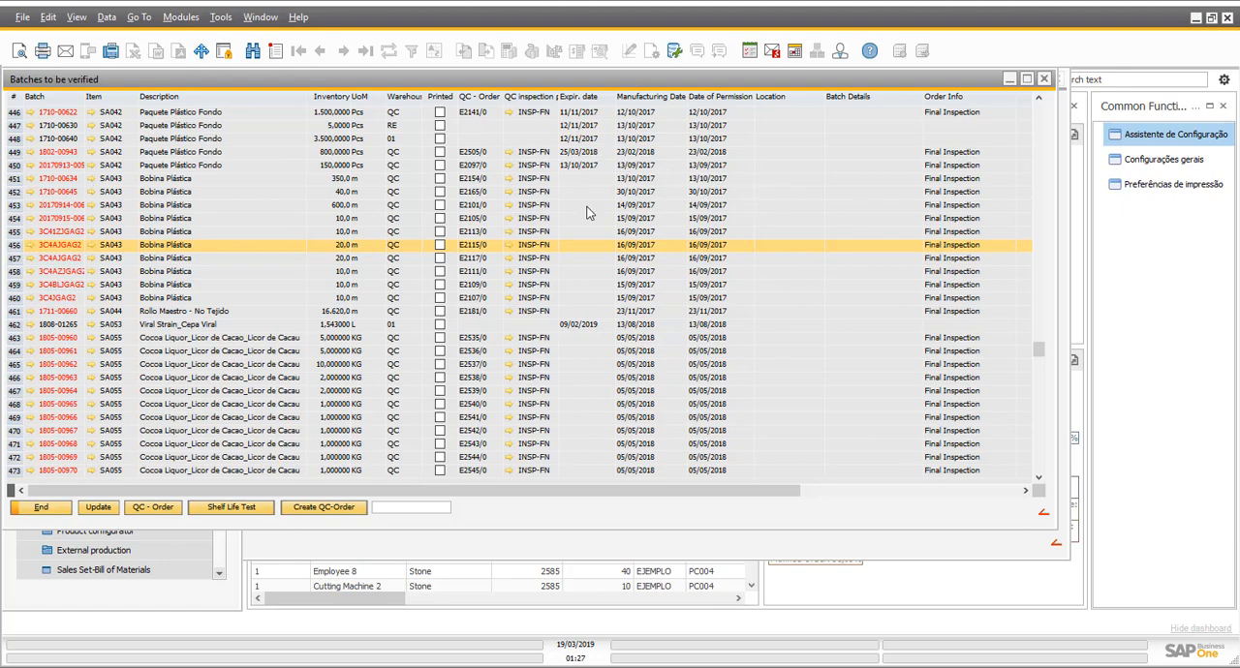
click(589, 169)
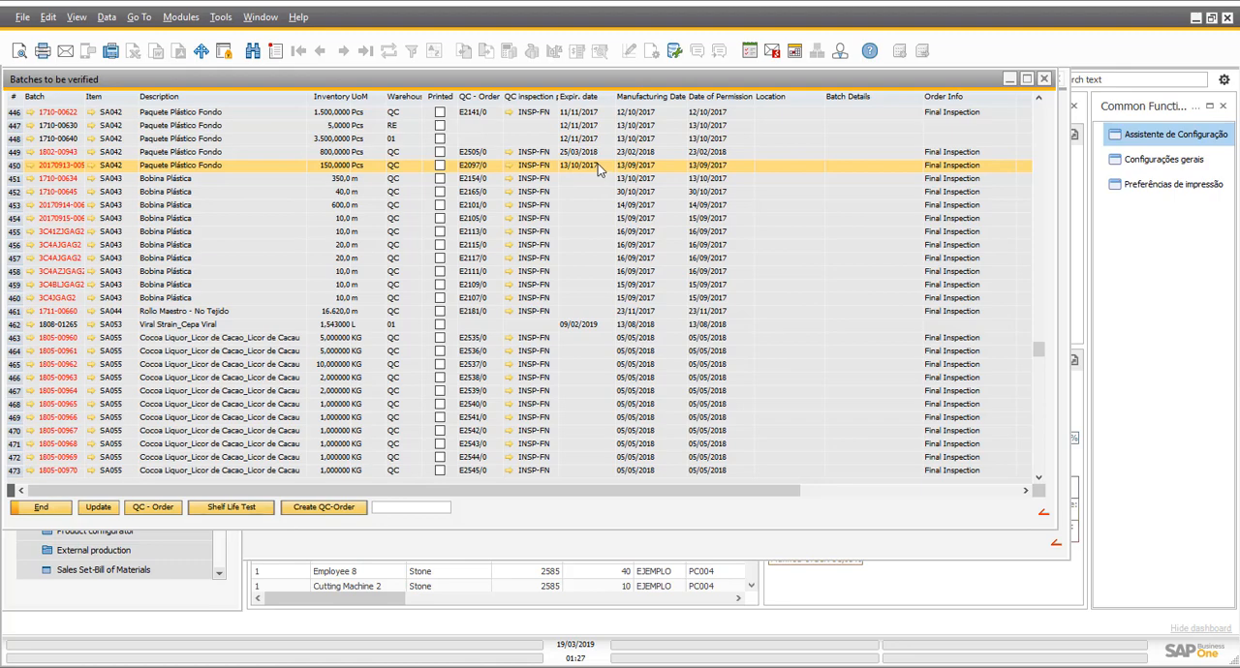
- Examine the expiration dates and QC orders of the remaining batches to be verified, including the SA138 butter cookies and SCRAP entries
scroll(600, 252, up, 4)
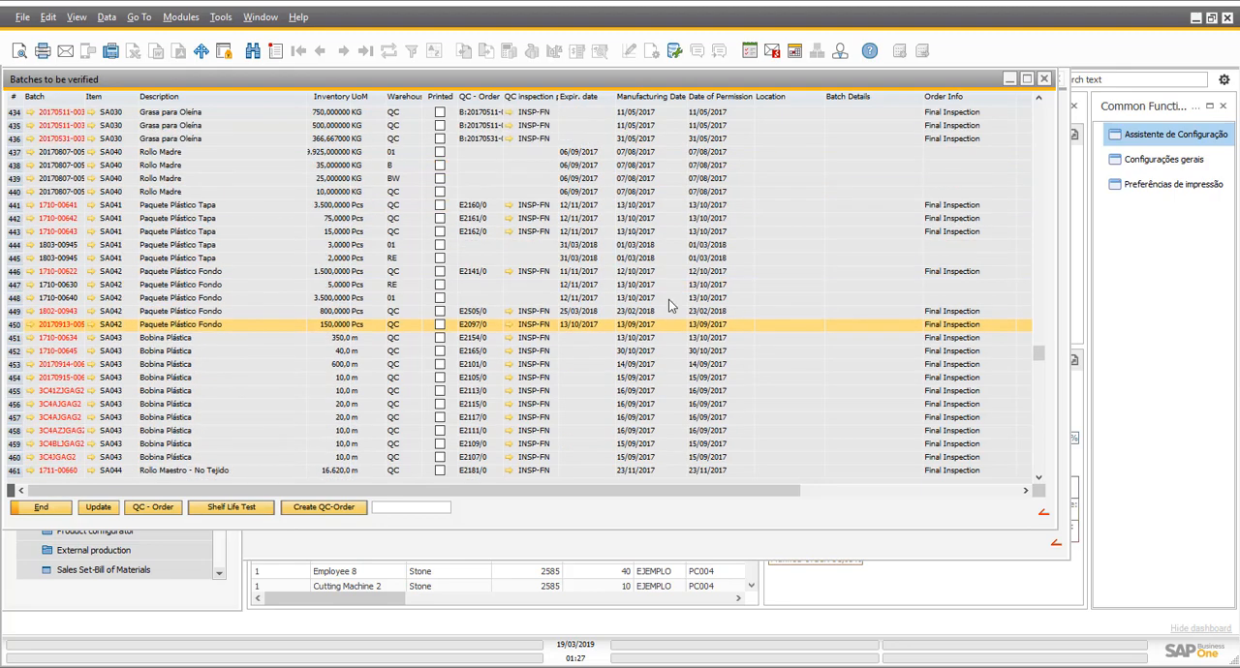
scroll(601, 329, down, 4)
scroll(601, 335, down, 20)
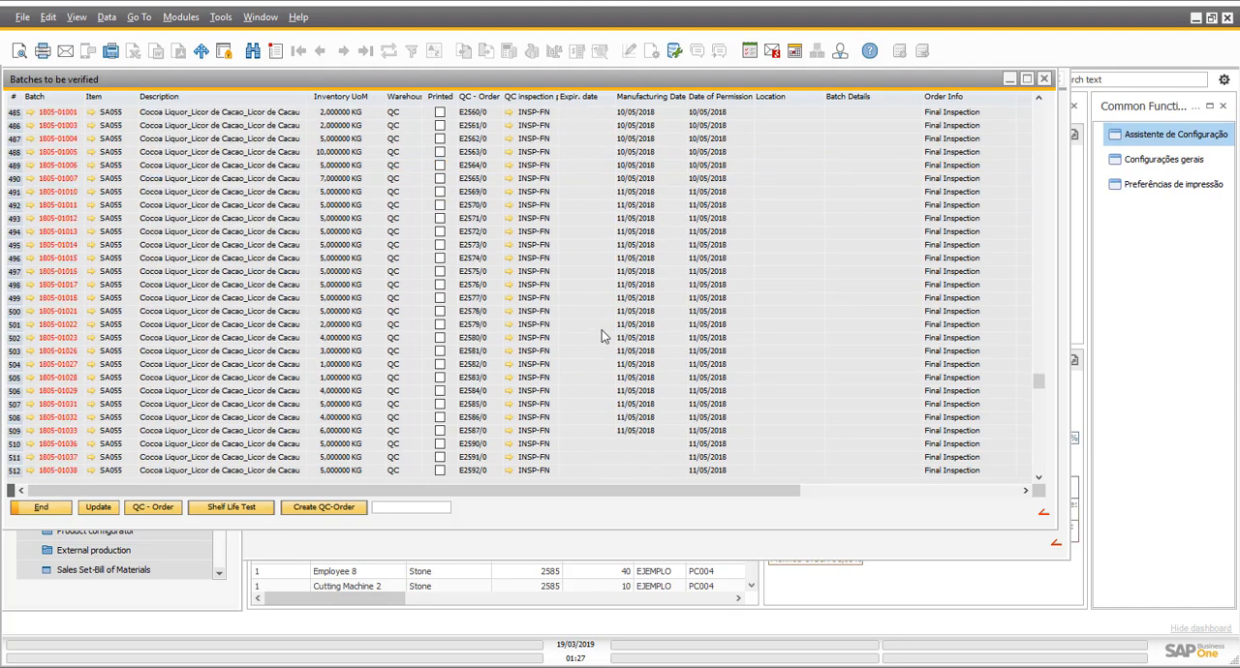
scroll(601, 335, down, 20)
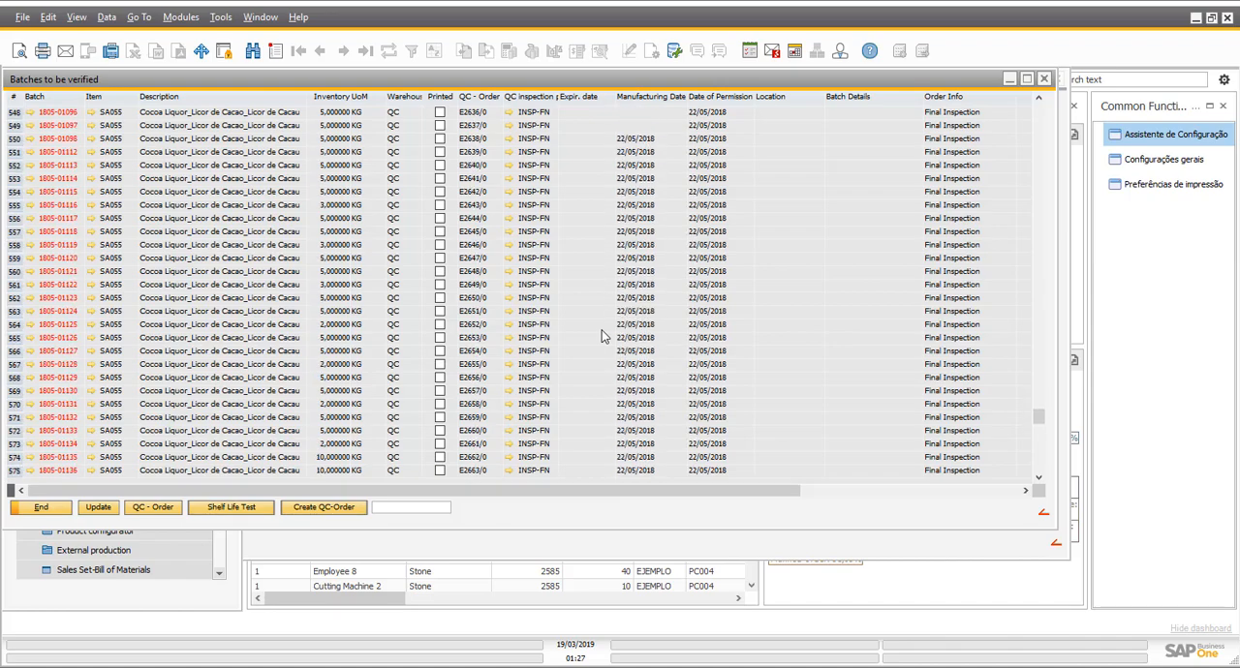
scroll(602, 344, down, 10)
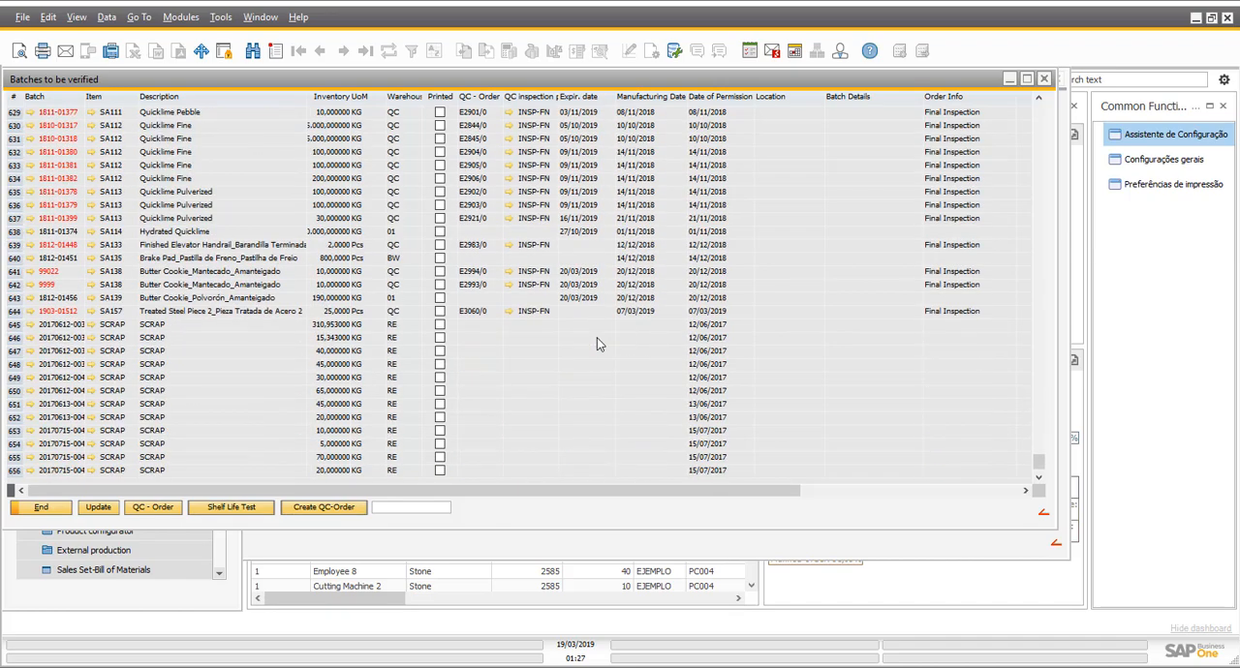
scroll(479, 335, up, 1)
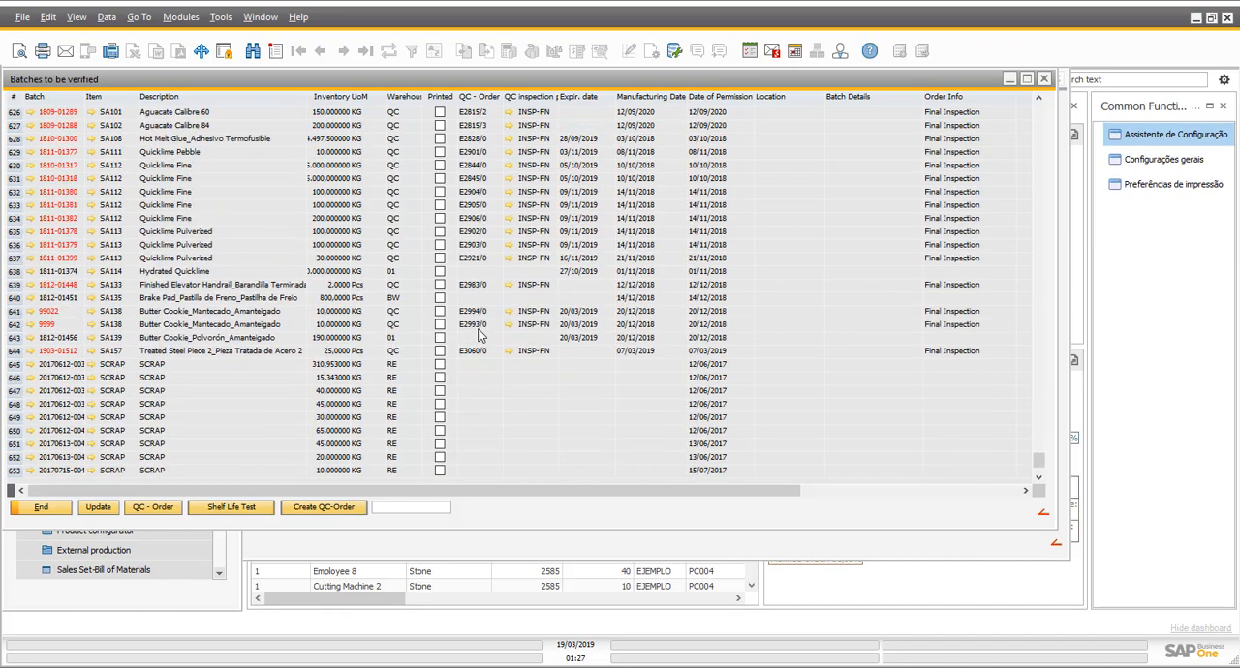
click(586, 327)
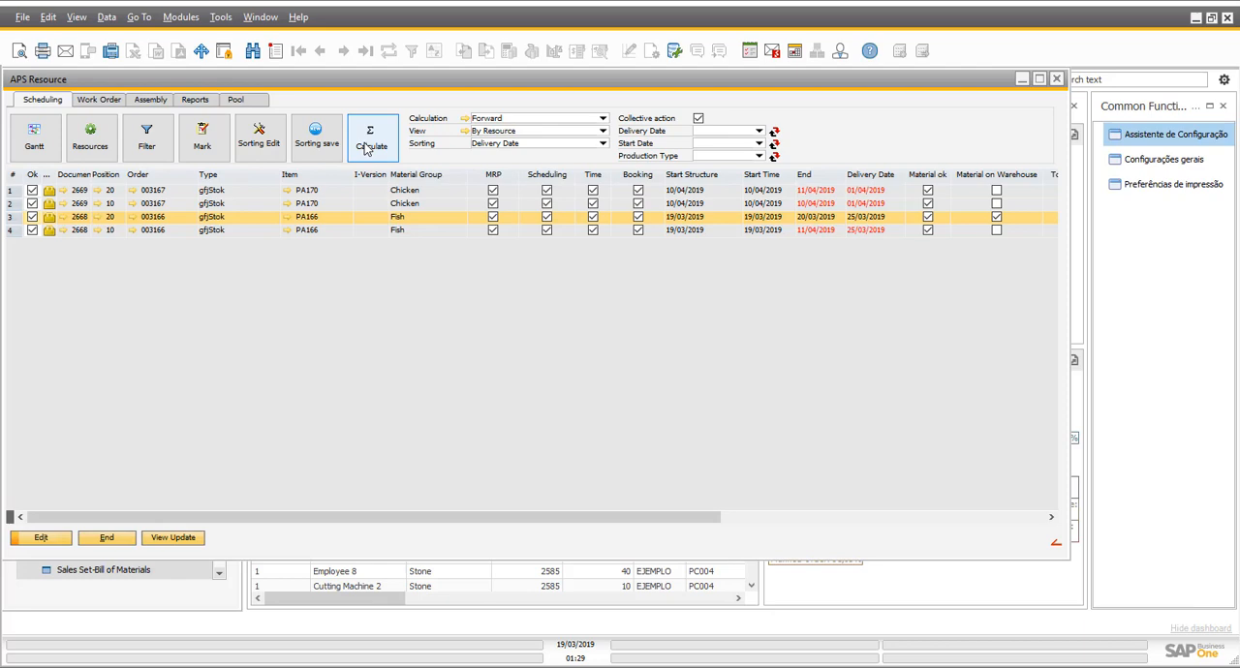
- Open the Gantt chart of the scheduled work orders and review the PA166 position 20 operations
click(34, 141)
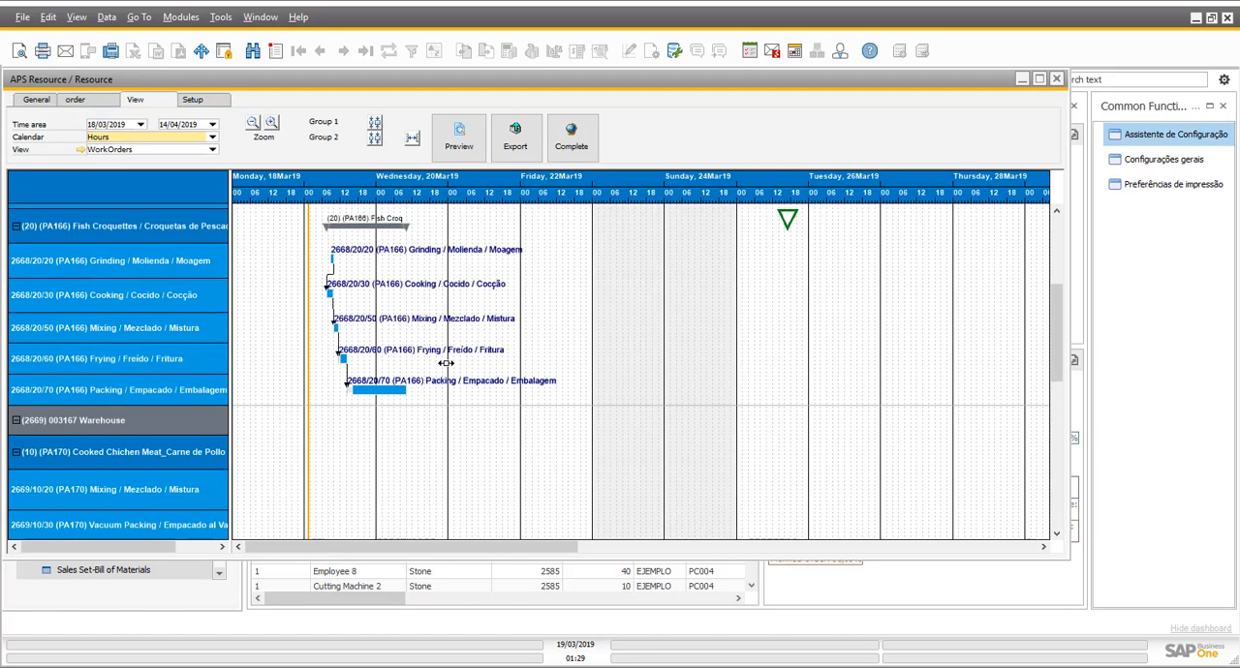
scroll(438, 399, up, 1)
scroll(438, 399, down, 1)
mouse_move(394, 327)
- Display the resource chart for the PA166 Grinding operation 2668/20/20 on Mill 3, and close the Gantt chart after reviewing it
click(406, 256)
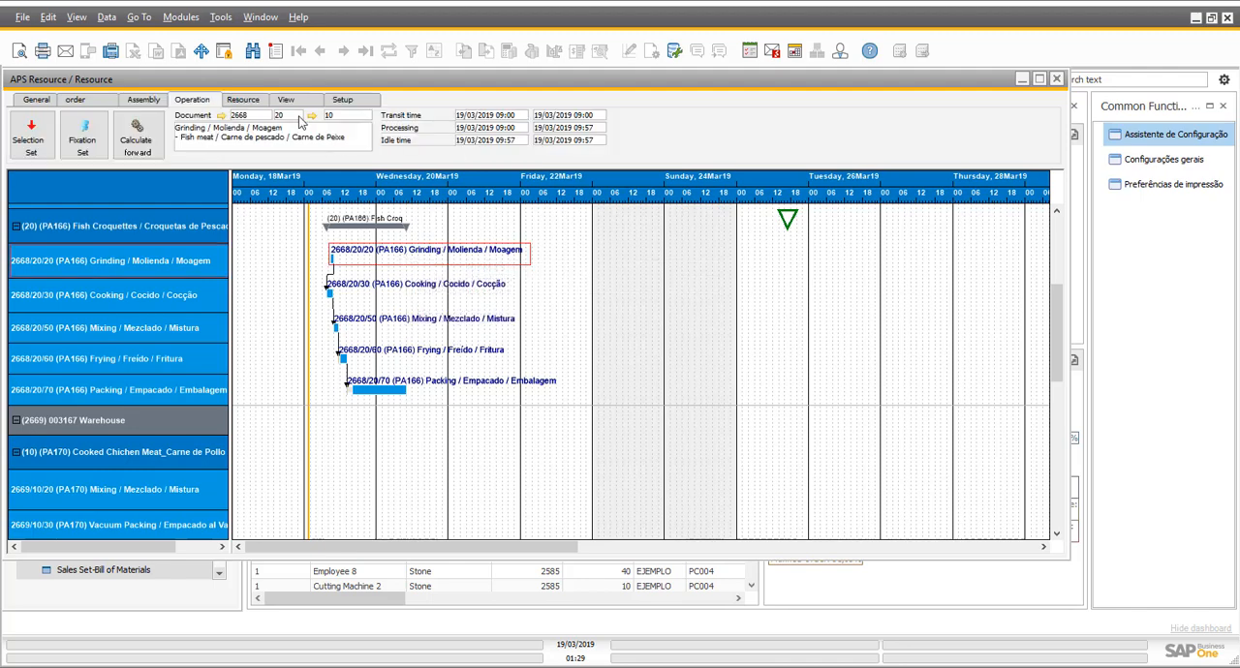
click(242, 101)
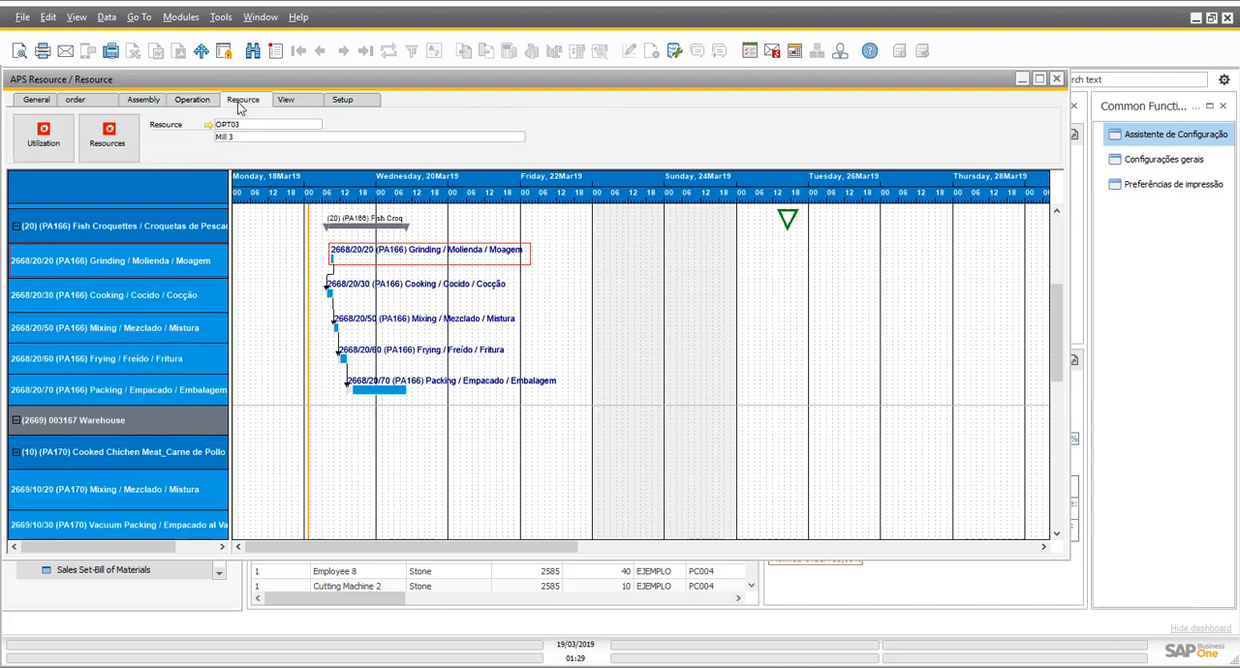
click(90, 144)
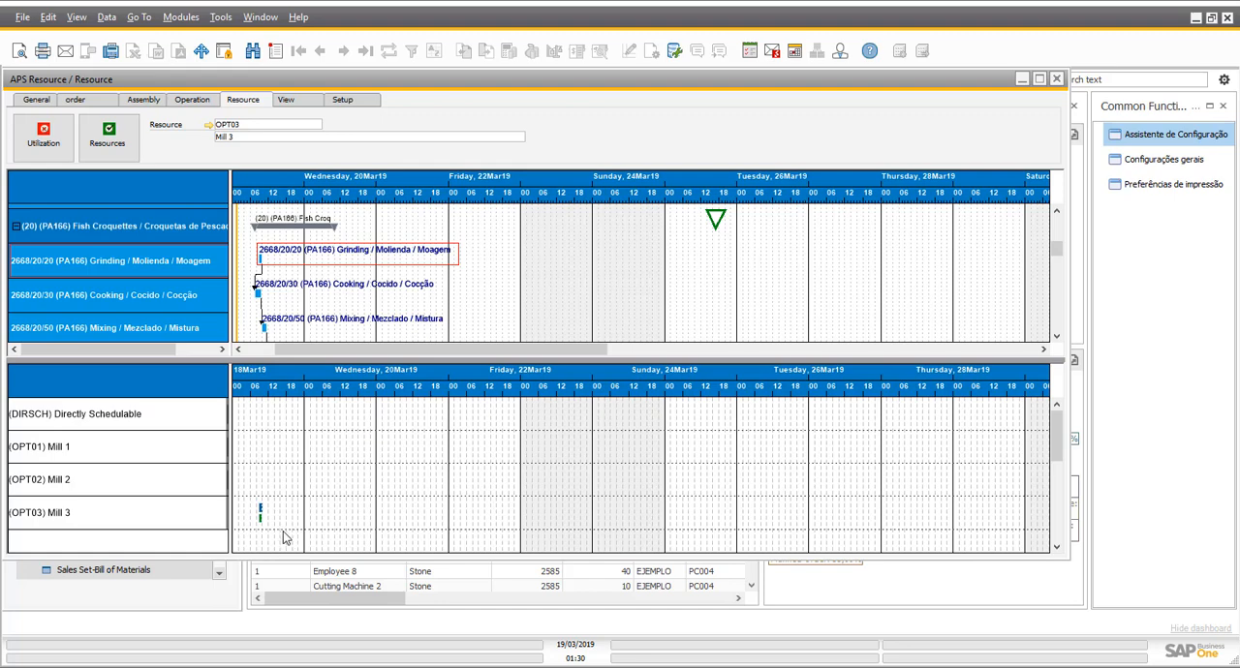
click(1056, 78)
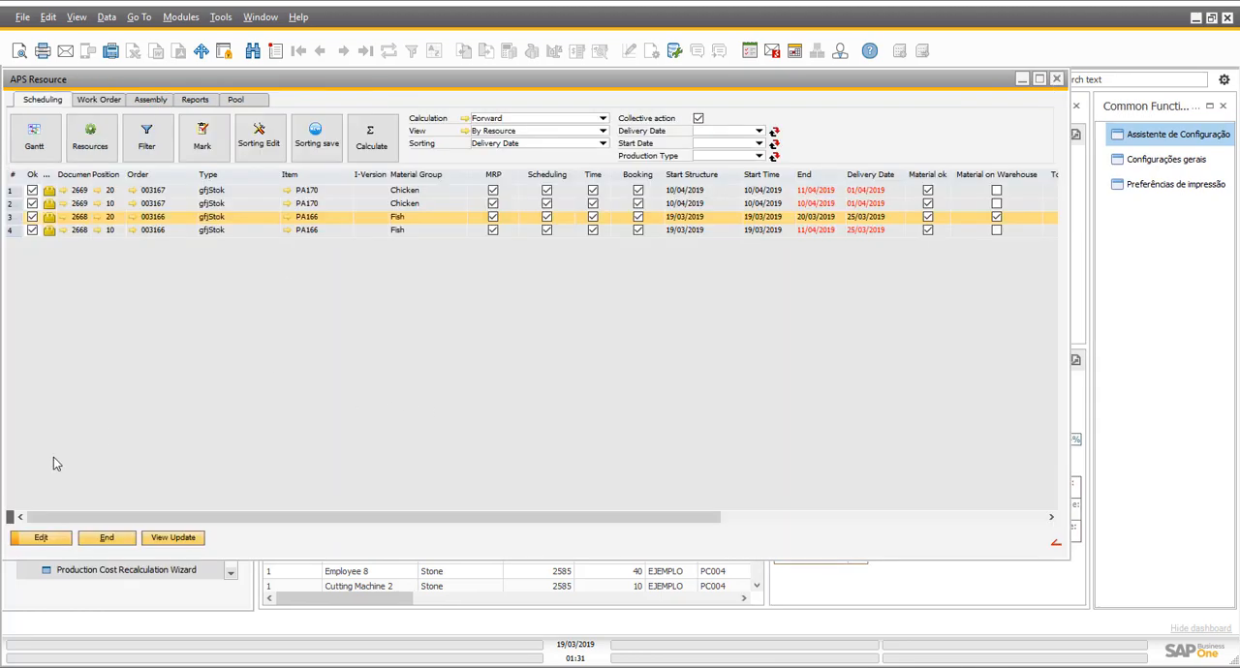
- Close the APS scheduling window and open the Work Orders list of the Production module
click(103, 538)
click(308, 462)
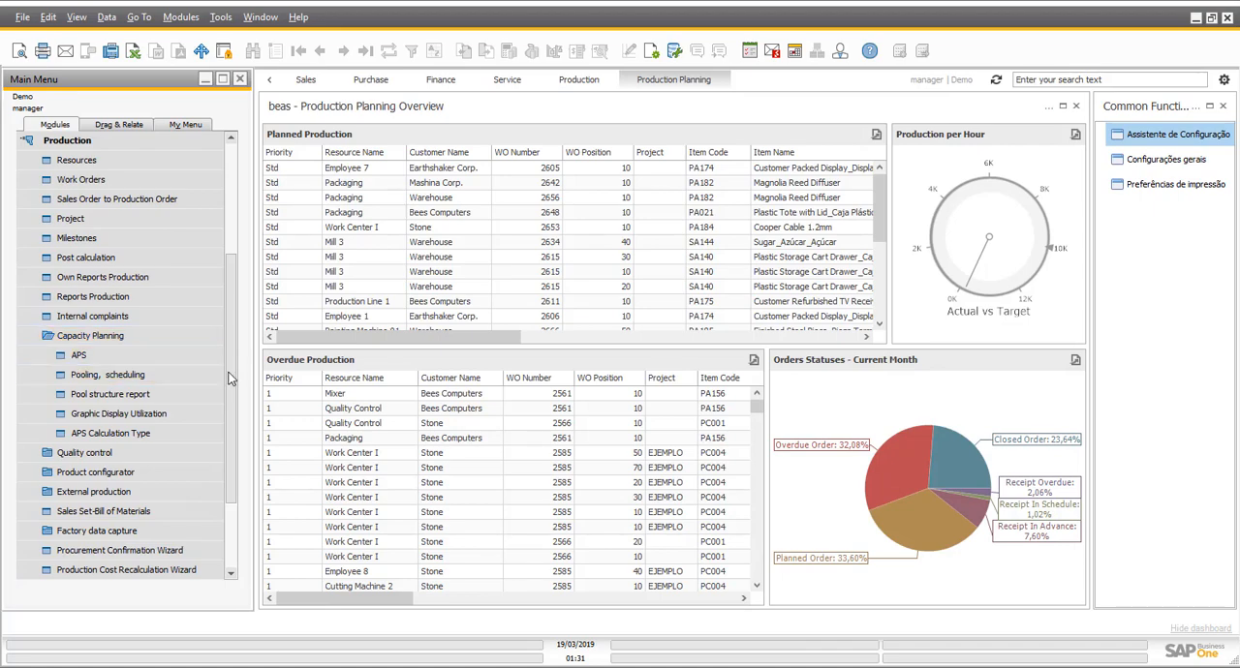
scroll(229, 377, up, 2)
click(107, 258)
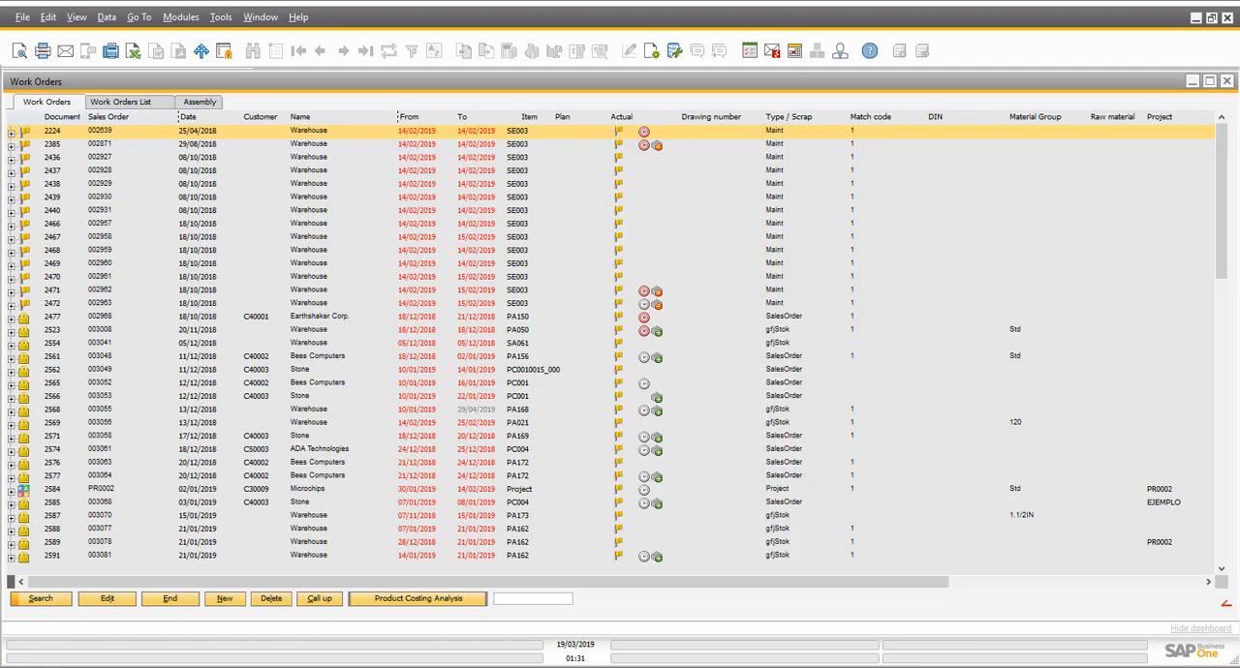
- Expand work order 2669 for PA170 and show the materials and operations of its position 10
drag(1227, 149, 1223, 578)
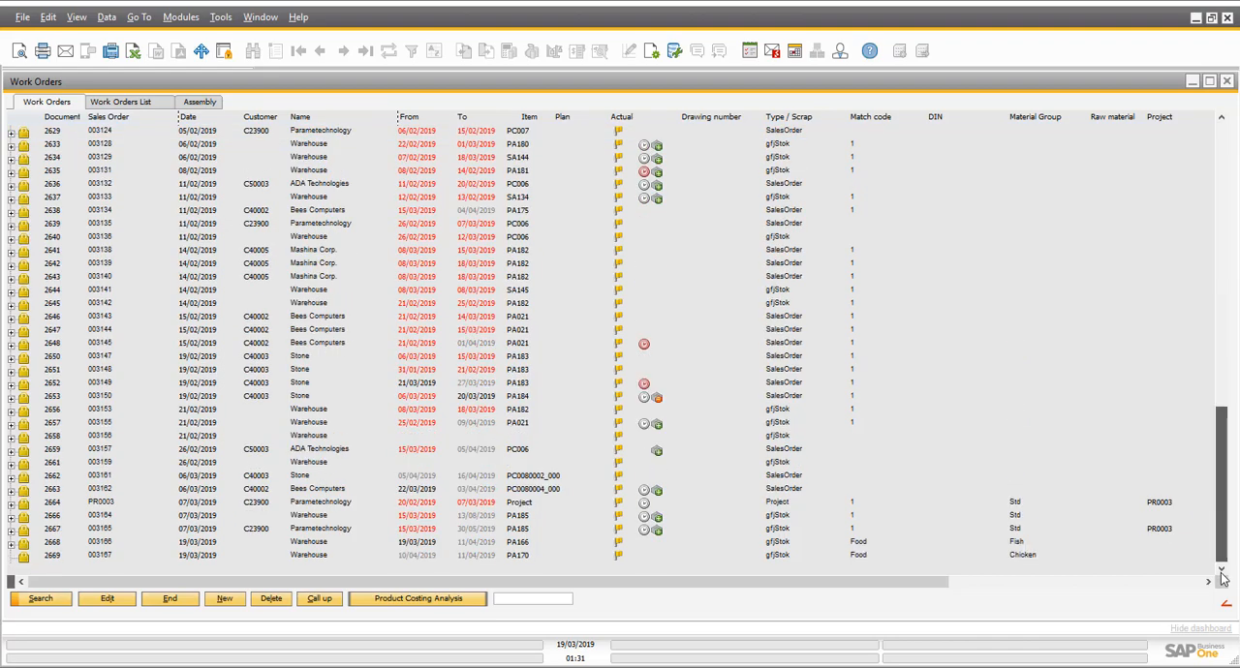
click(12, 559)
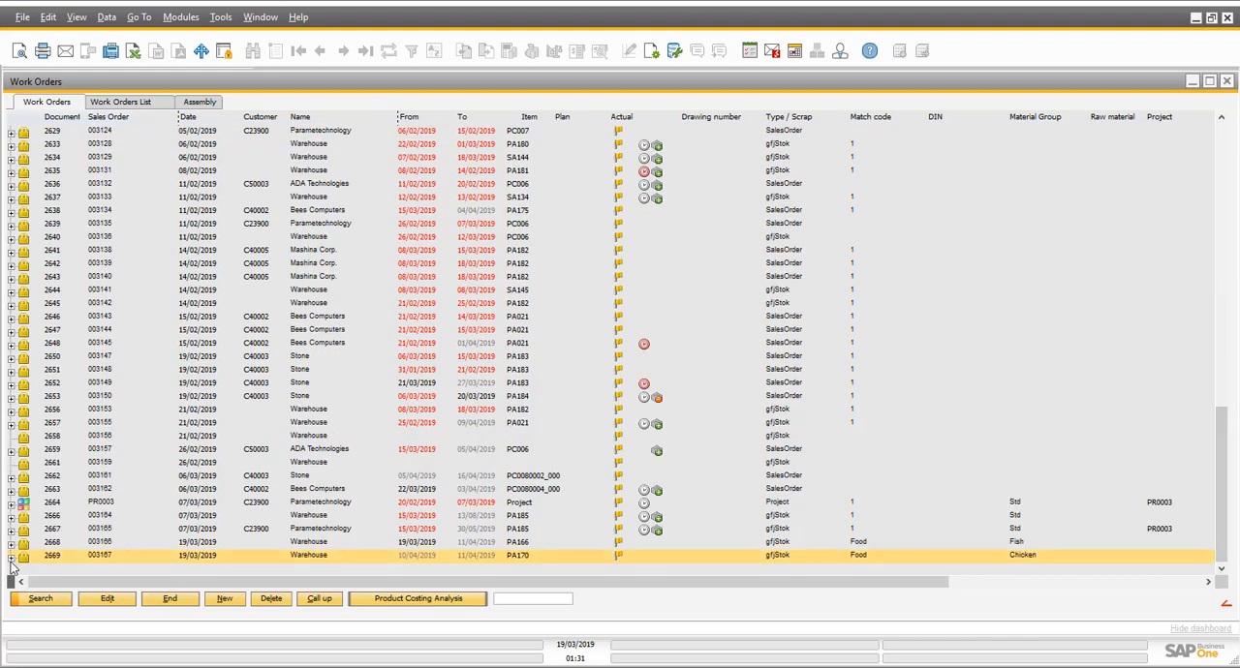
click(11, 559)
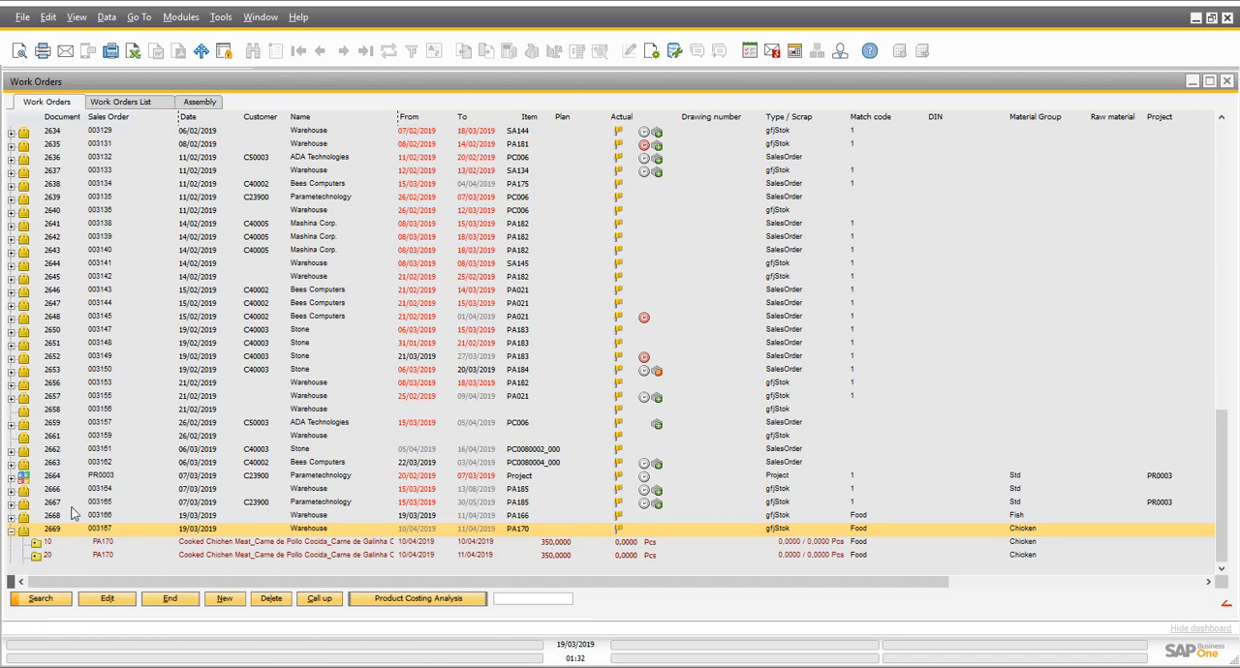
click(37, 543)
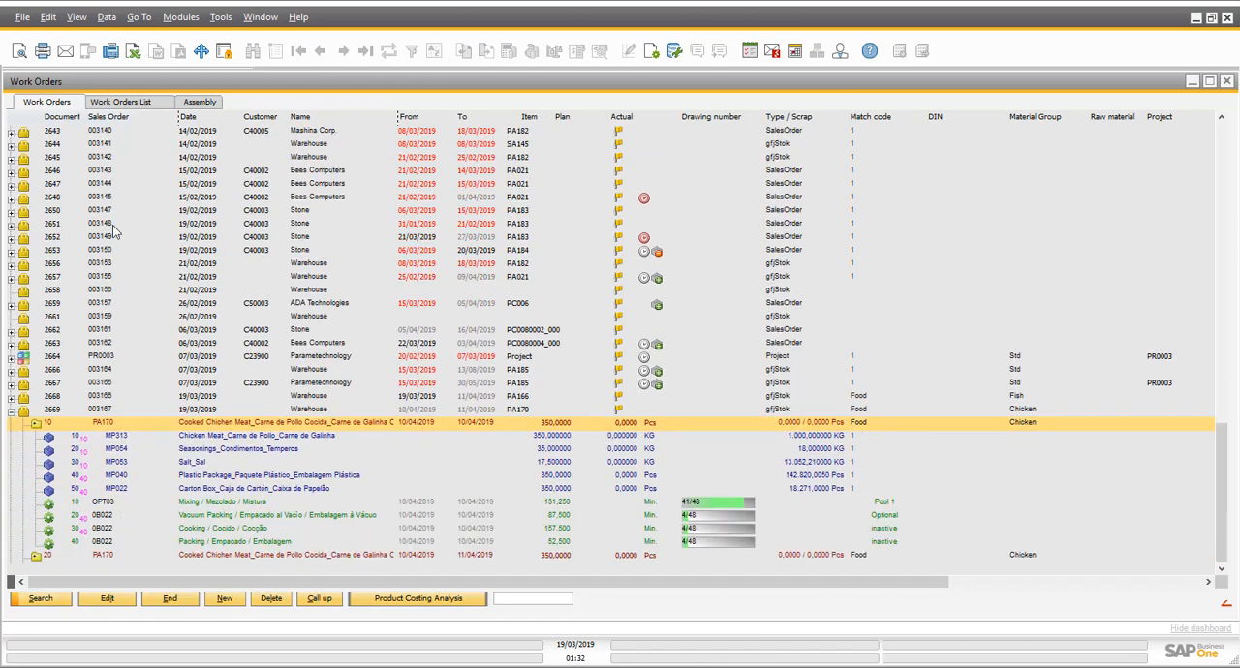
- Generate a preview of the routing card for work order 2669/10, review its materials and operation barcodes, and minimize the report
click(30, 46)
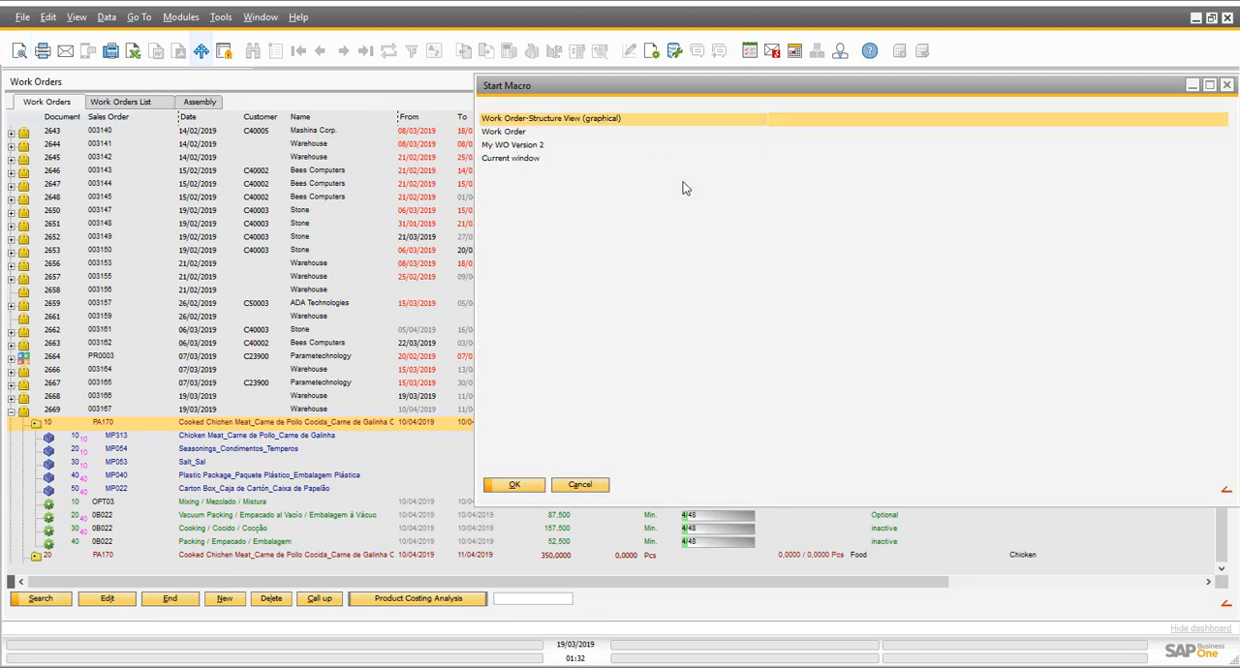
double_click(548, 133)
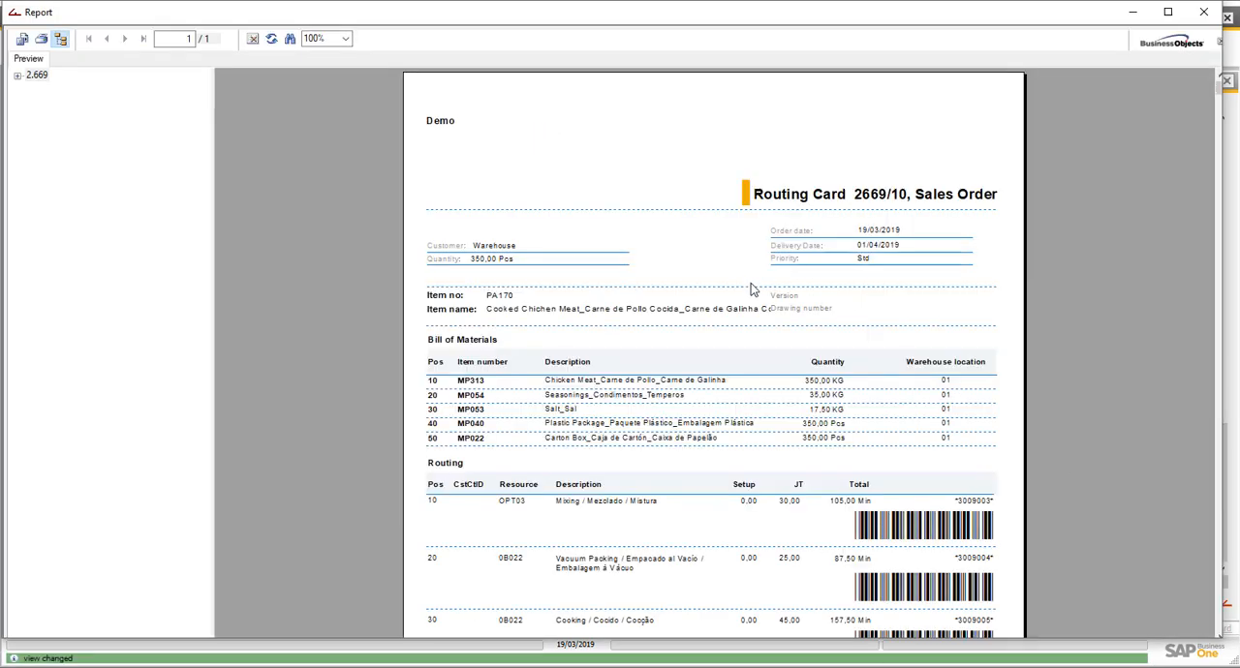
scroll(752, 289, down, 3)
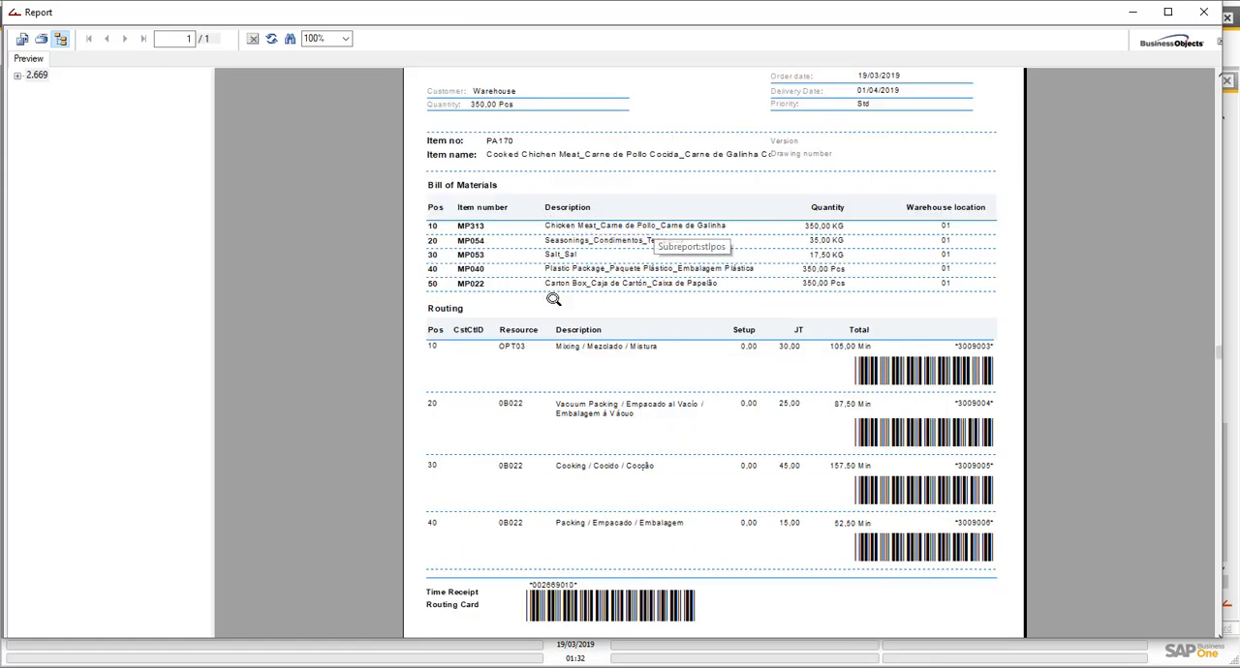
scroll(620, 287, down, 3)
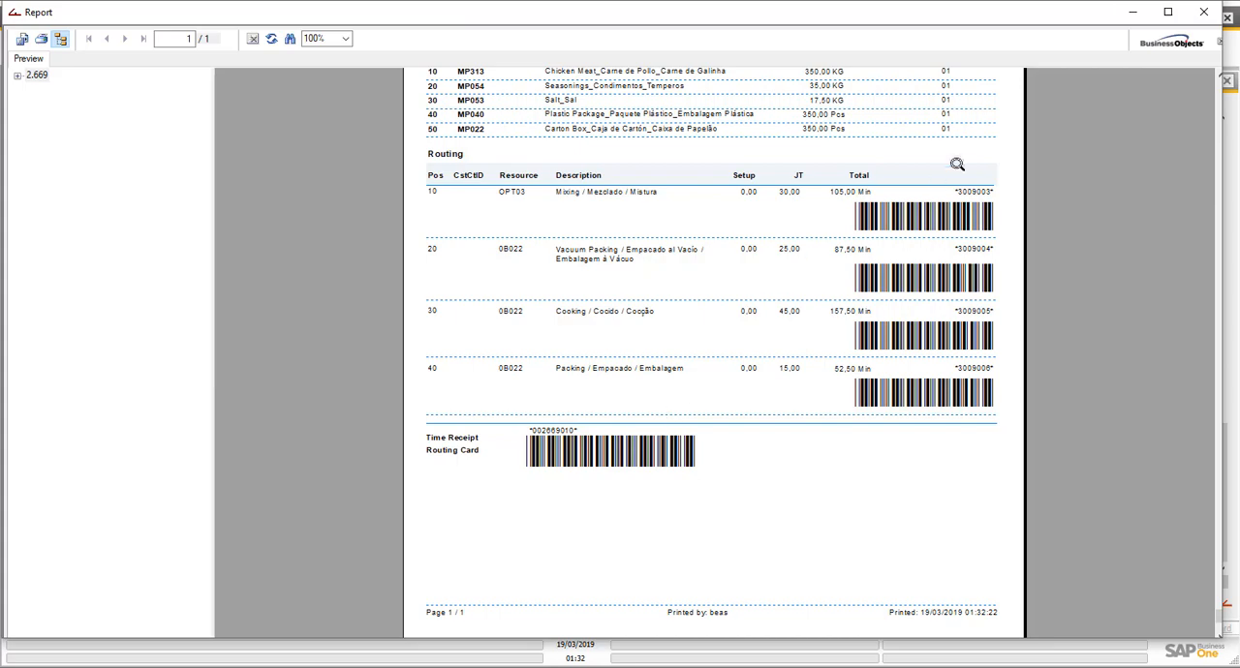
click(1133, 12)
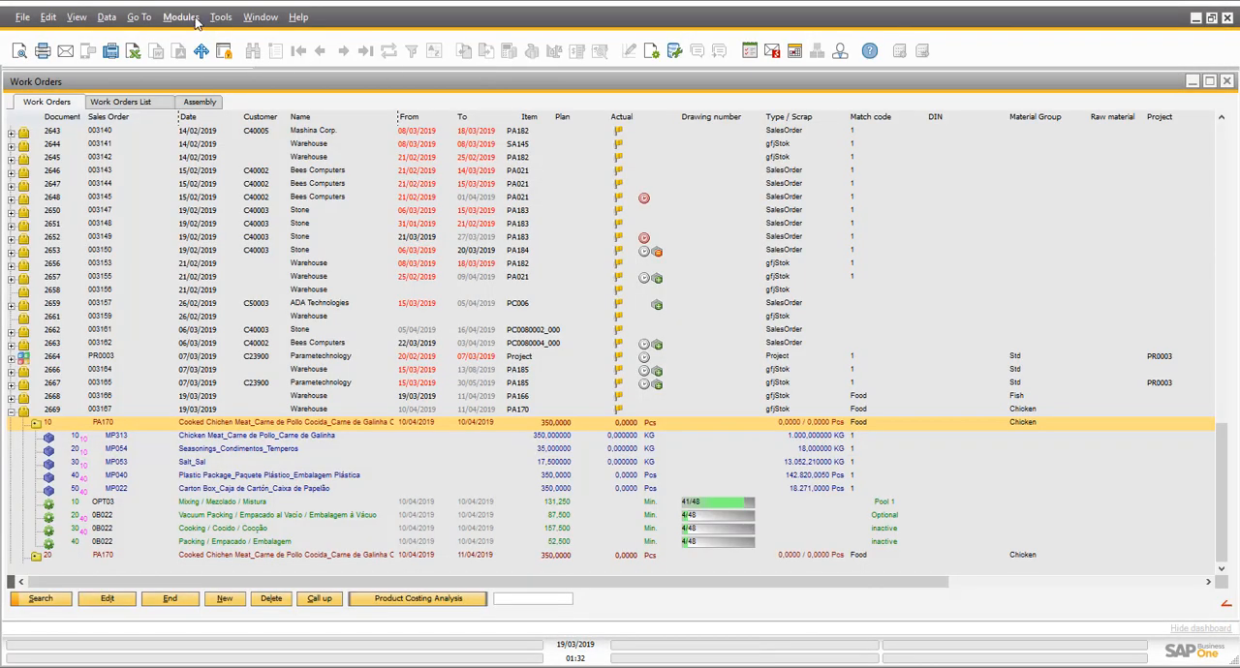
- Open the Factory data capture terminal, sign in with the account password and maximize the terminal window
click(181, 17)
mouse_move(242, 199)
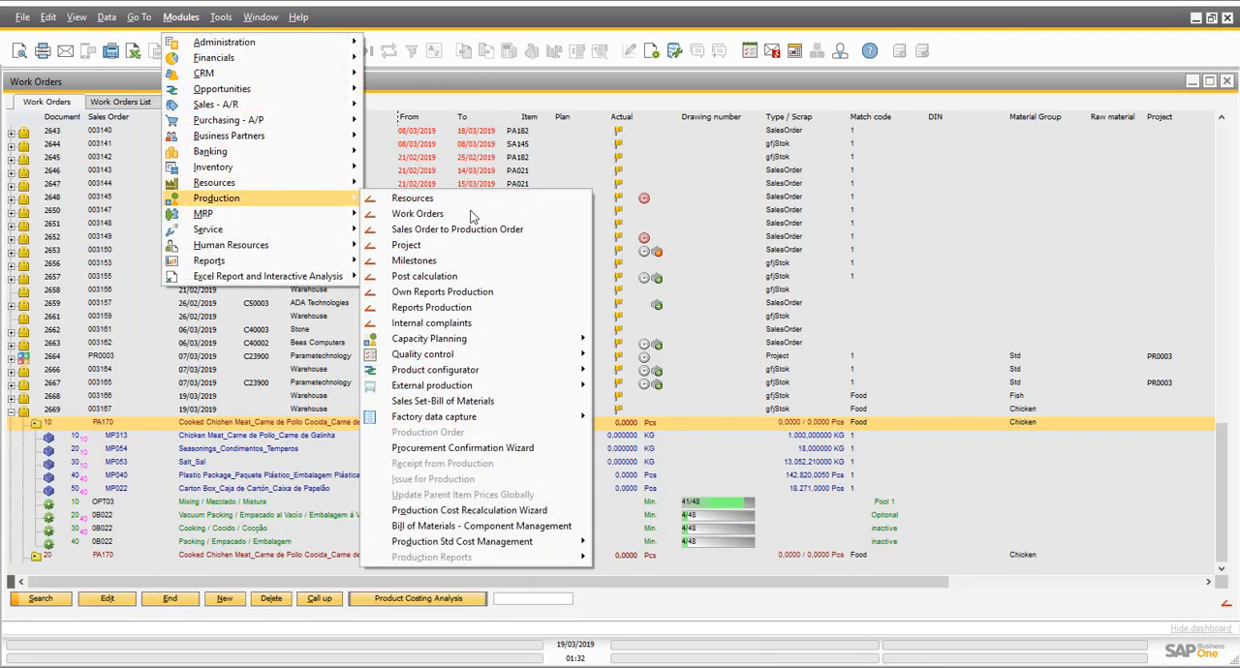
mouse_move(554, 421)
click(638, 418)
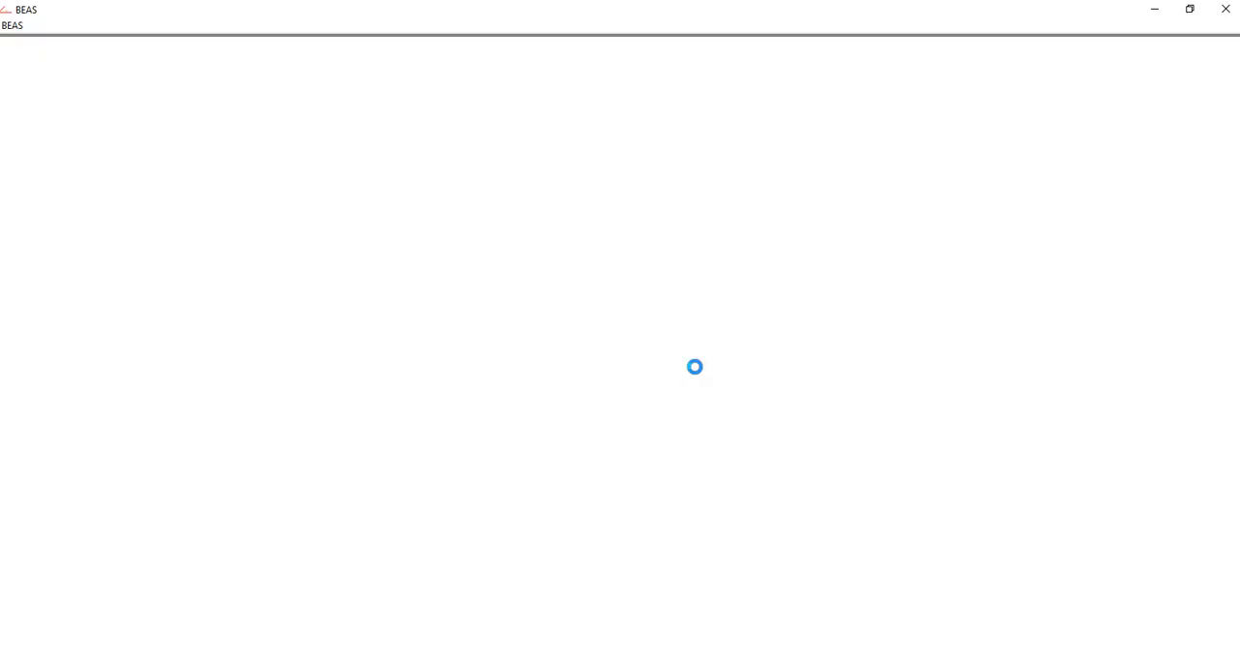
text(manager)
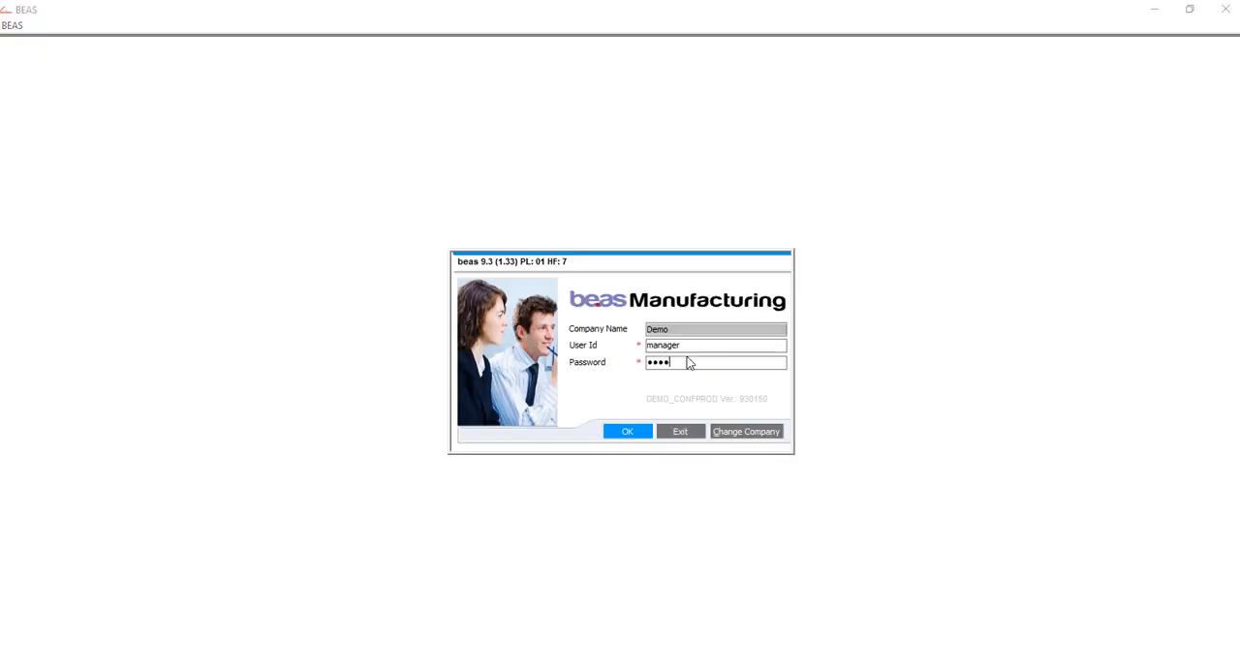
key(Return)
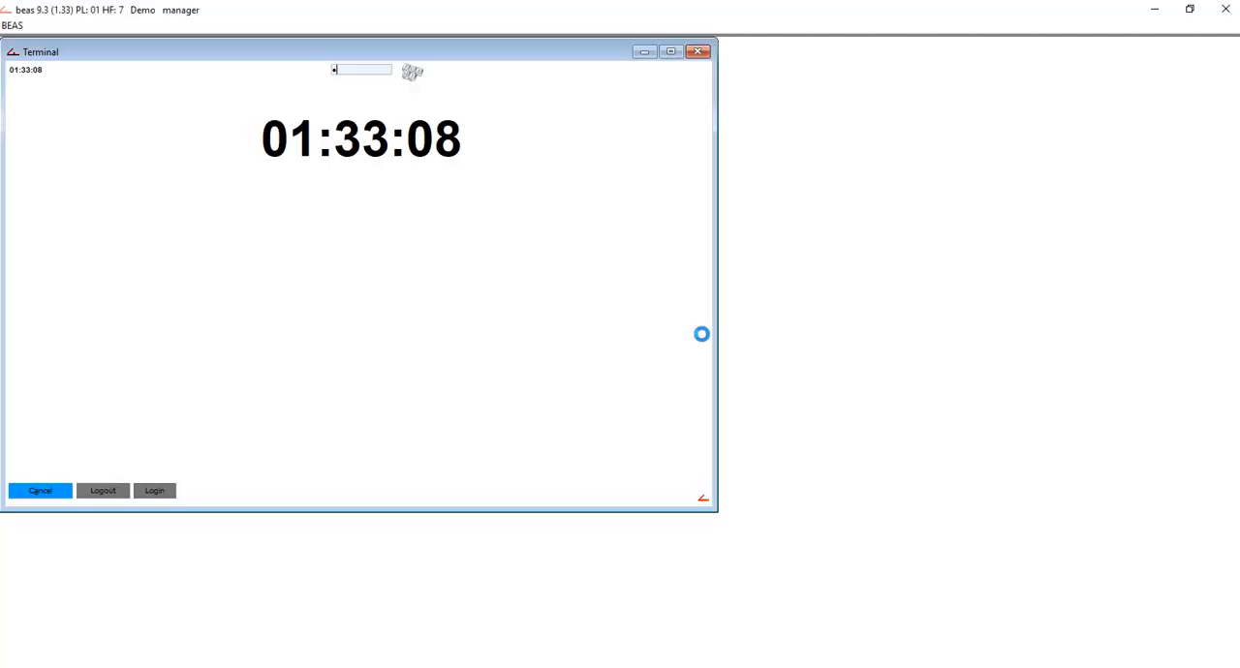
click(669, 51)
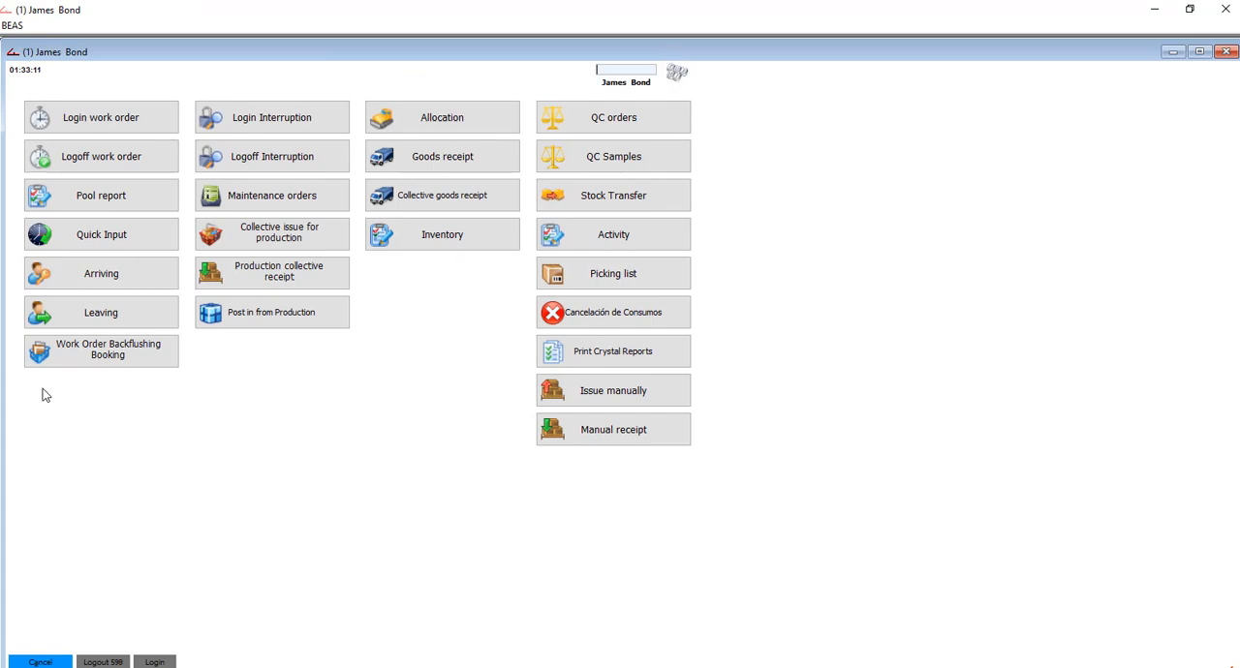
- Log the employee in to the PA170 Mixing operation on OPT03 Mill 3 using barcode 3009003 from the routing card
click(86, 118)
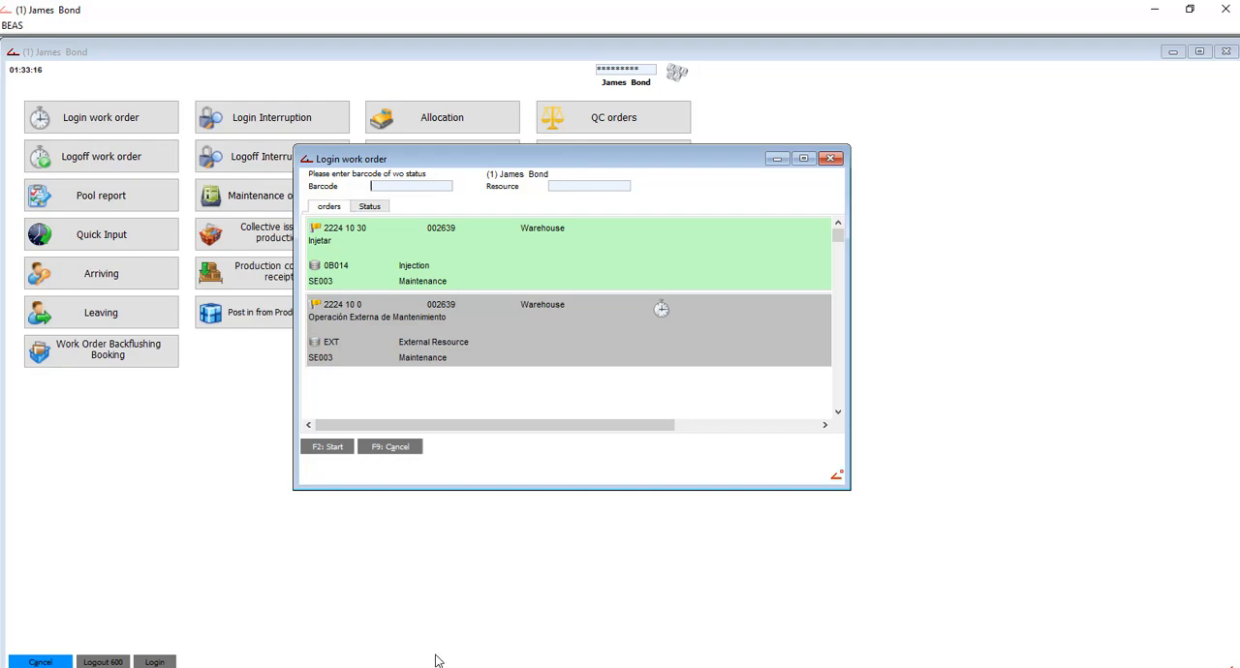
mouse_move(435, 657)
click(338, 625)
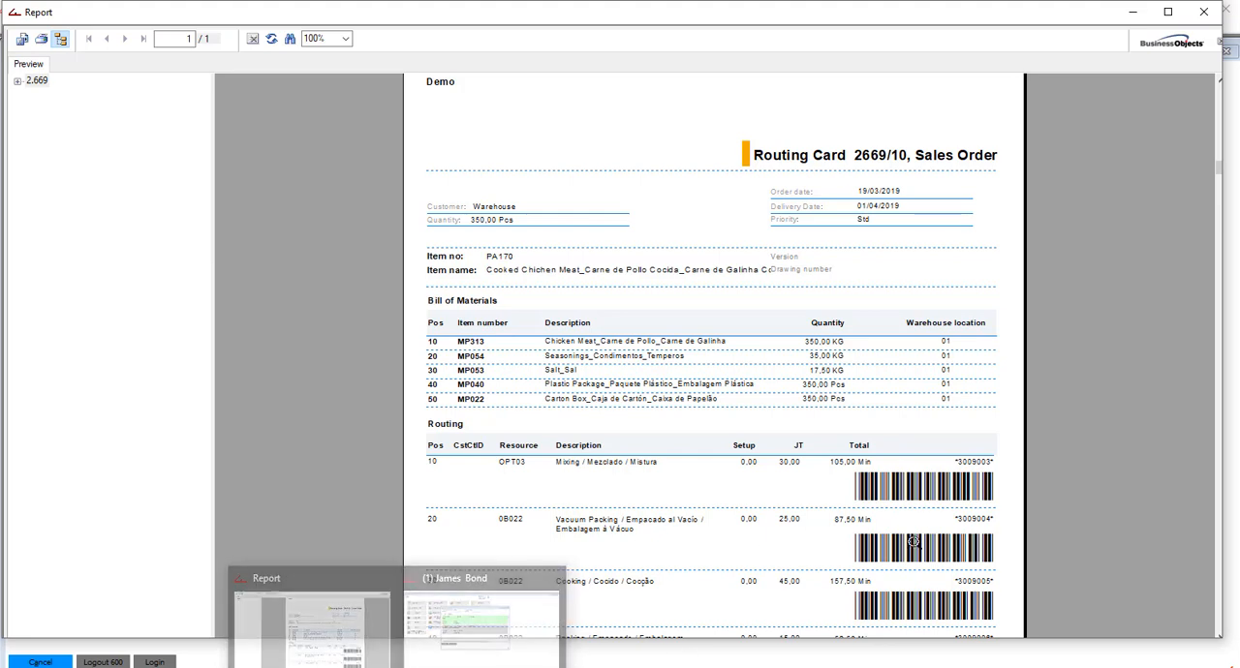
click(463, 587)
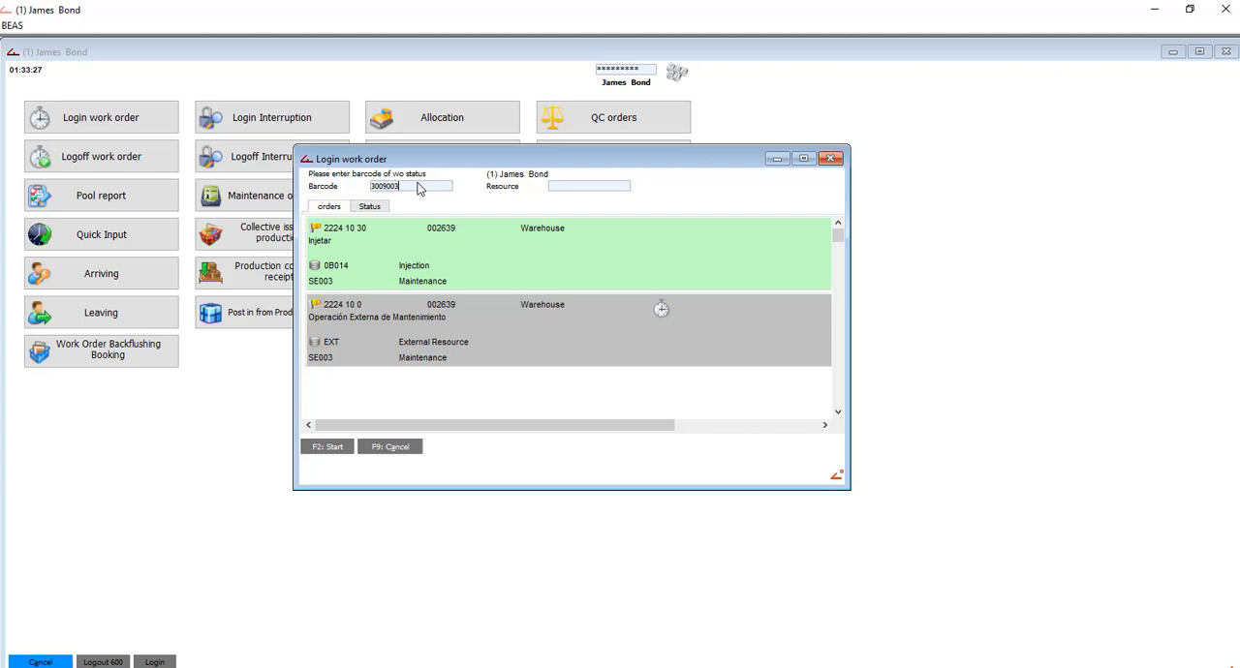
key(Return)
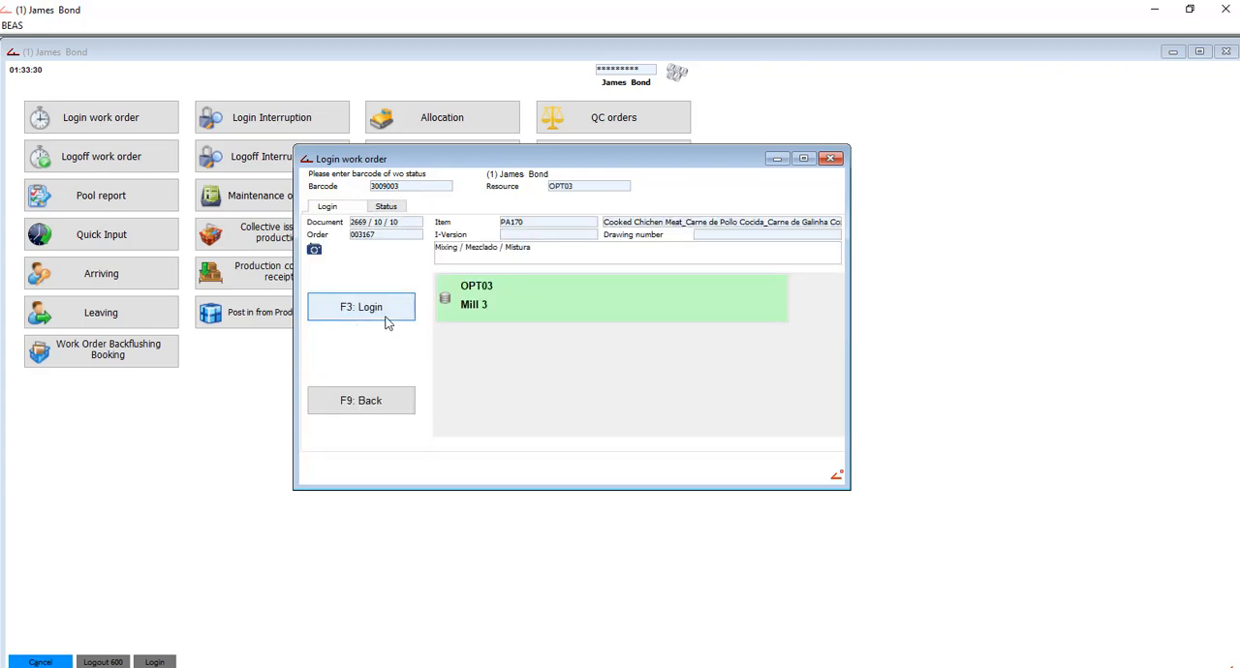
click(385, 324)
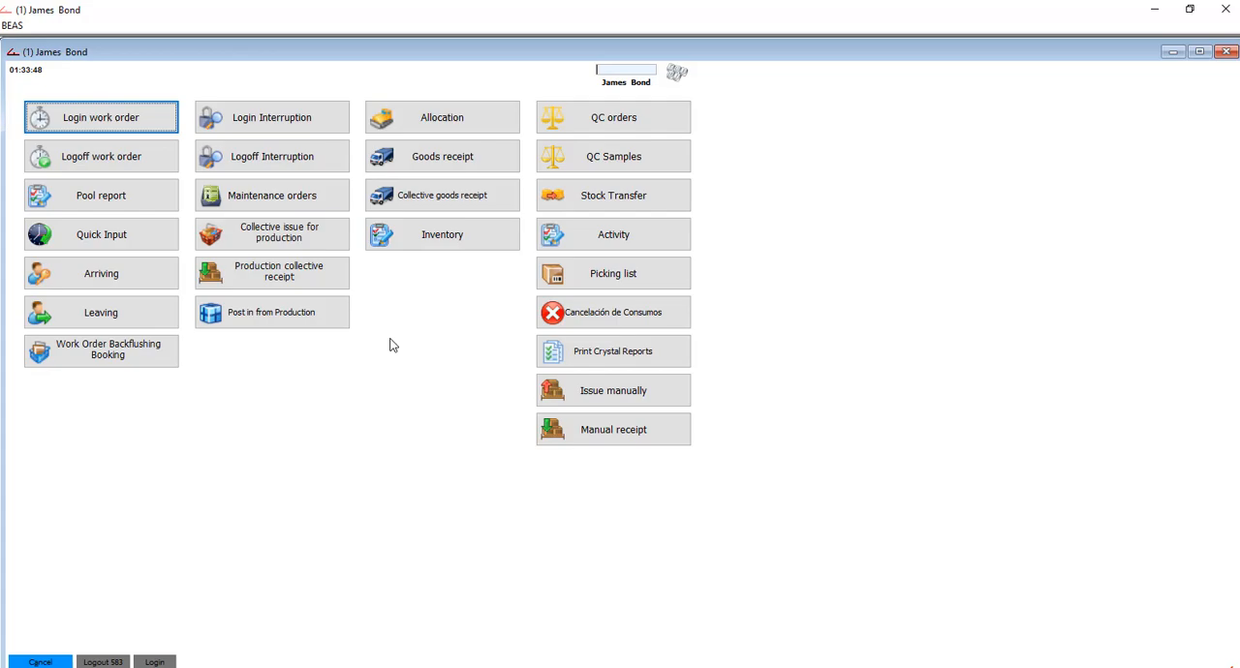
- Return to SAP Business One and run the Production improvement evaluation from the production reports for open work orders
click(39, 663)
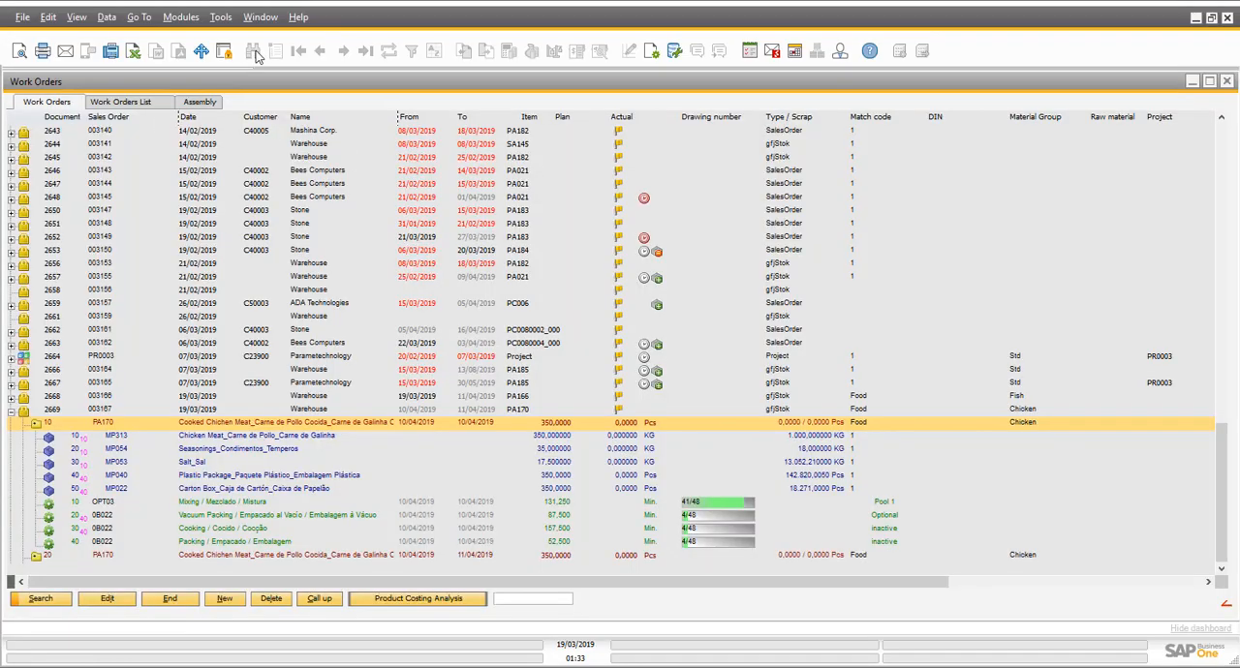
click(180, 17)
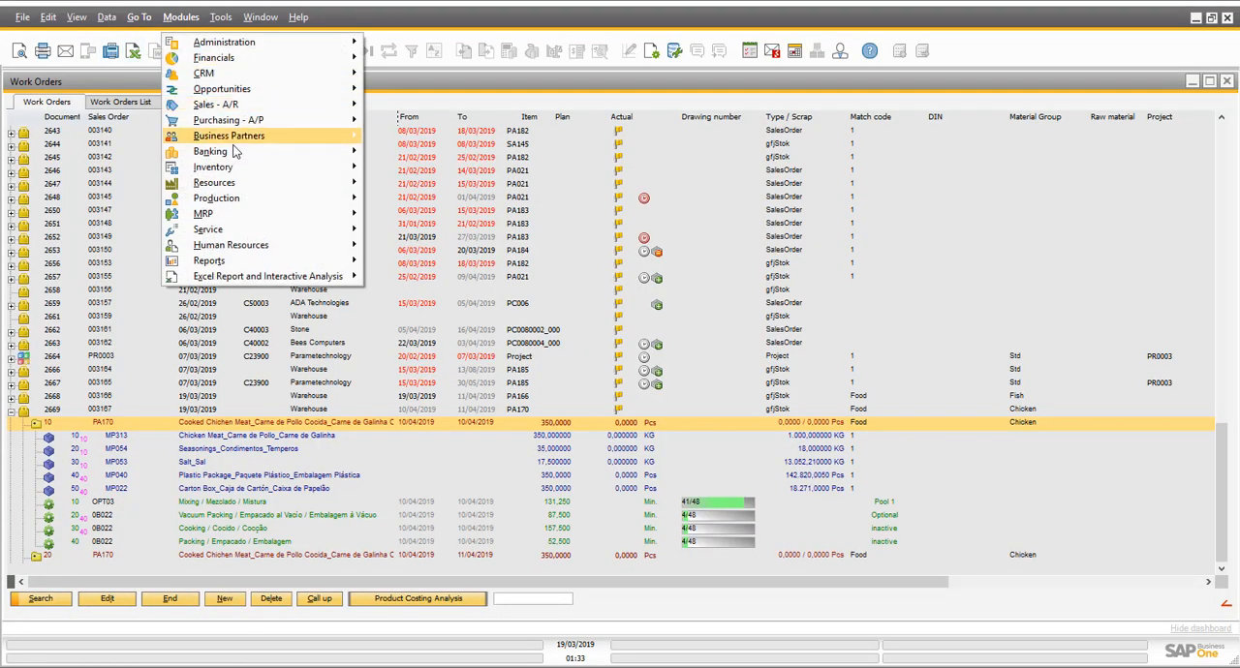
mouse_move(295, 201)
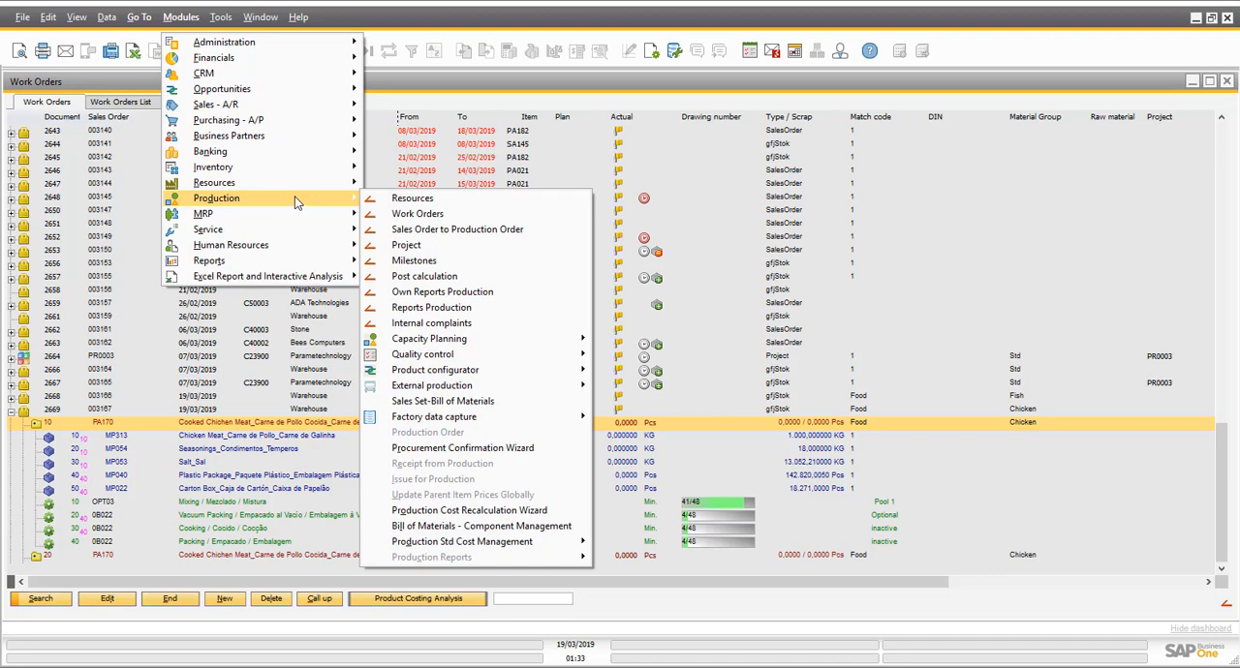
click(544, 314)
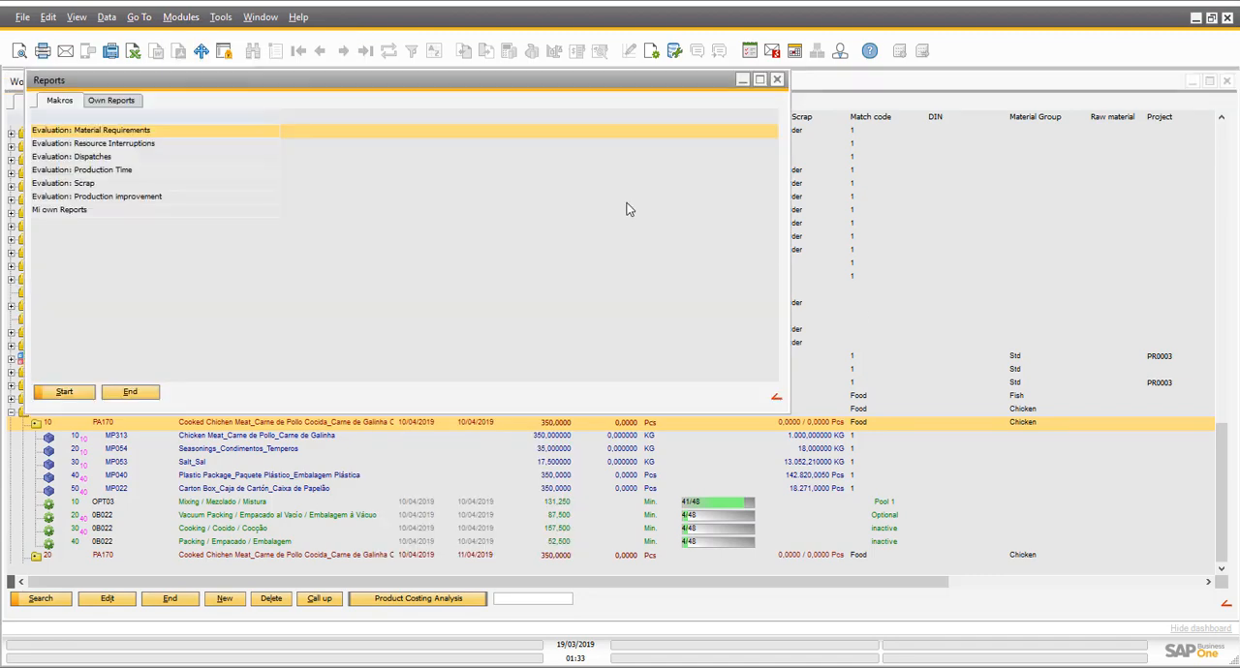
click(121, 198)
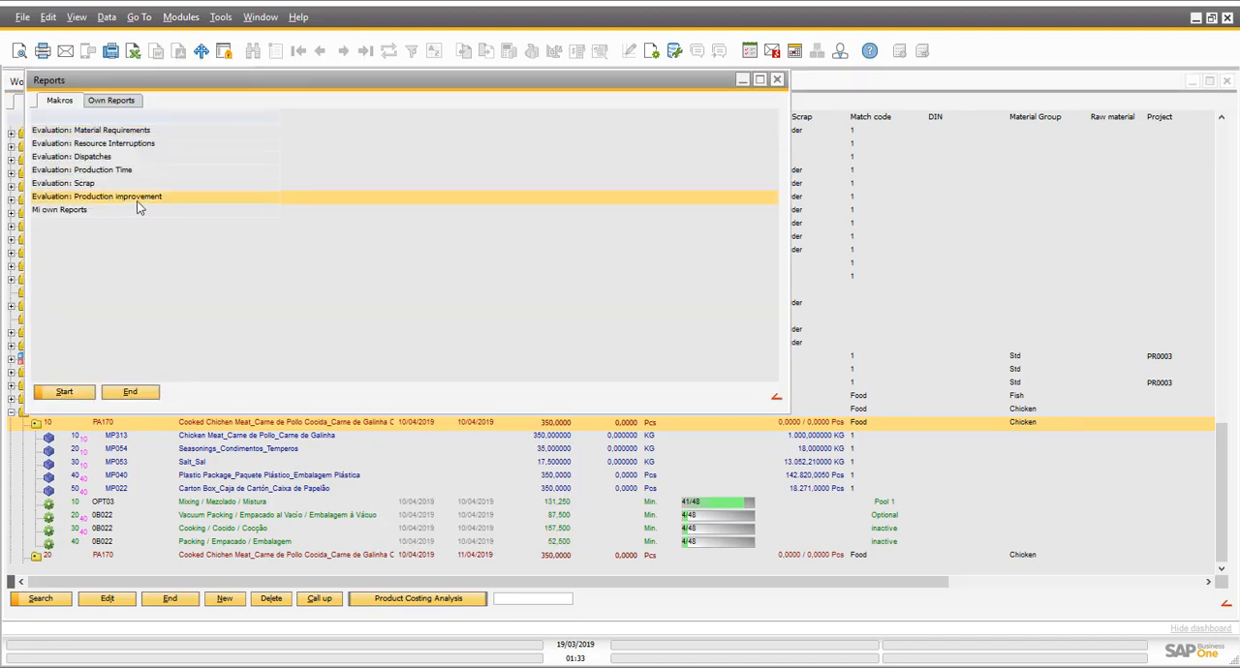
double_click(137, 200)
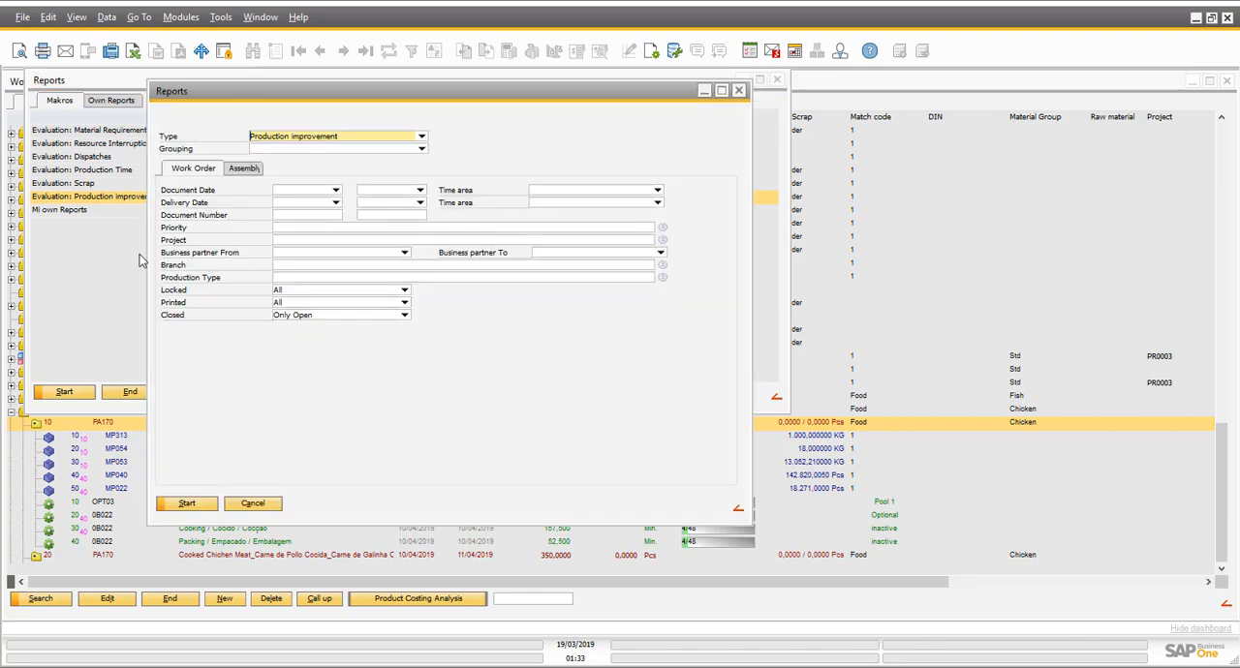
click(186, 504)
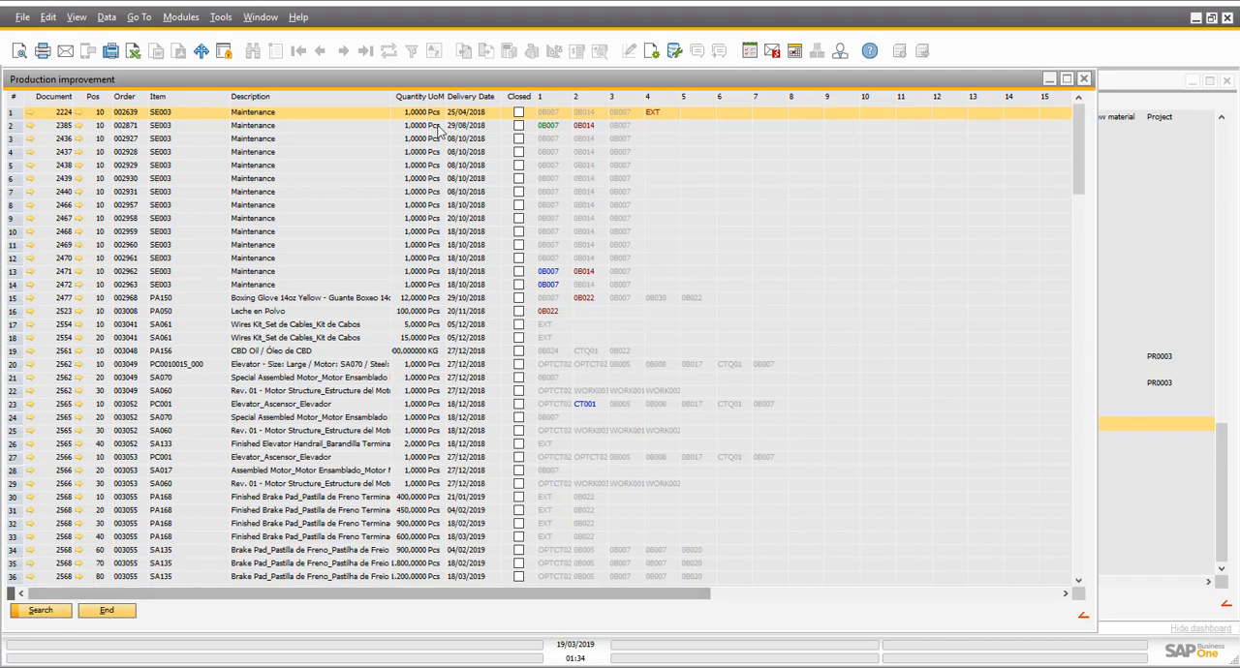
- Examine the operation status colours of work orders 2669, 2664 and 2653 in the Production improvement report, and close the report windows
drag(1080, 122, 1063, 600)
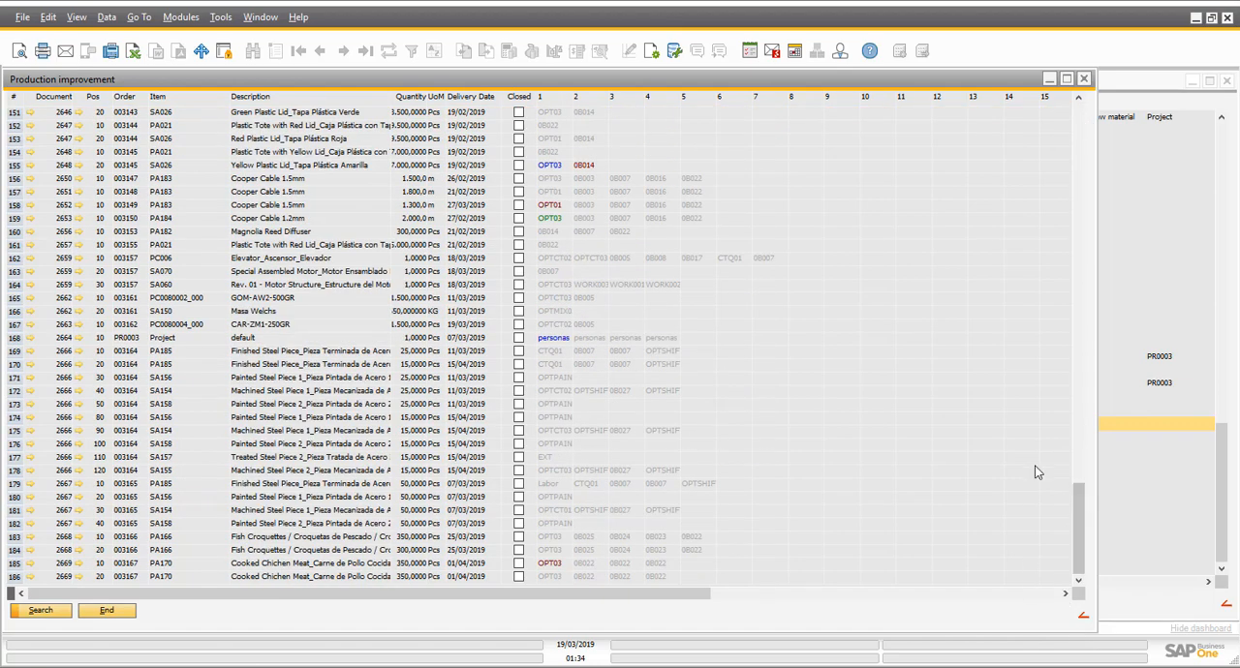
click(260, 564)
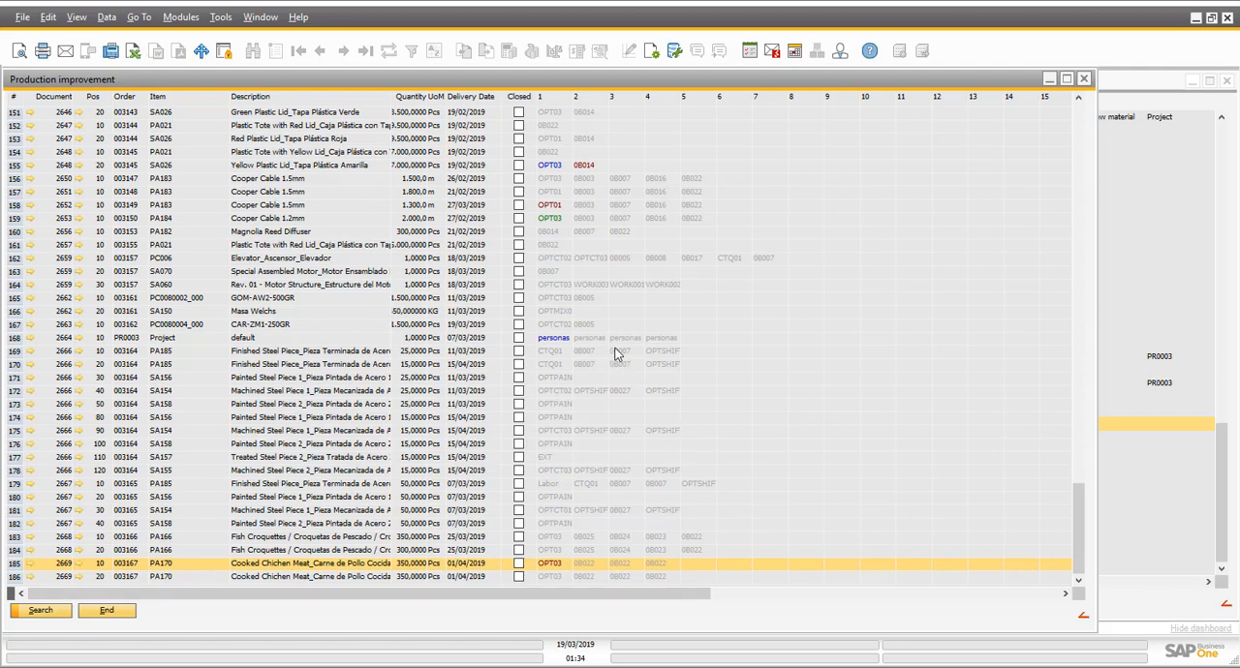
click(560, 338)
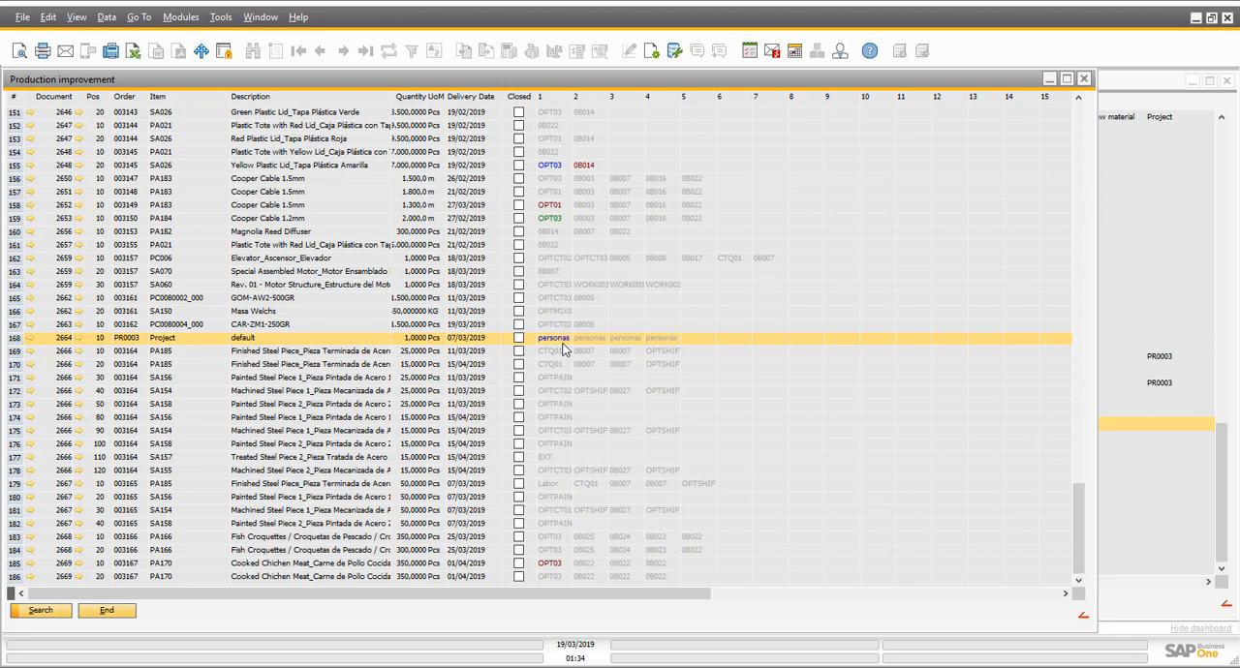
click(539, 221)
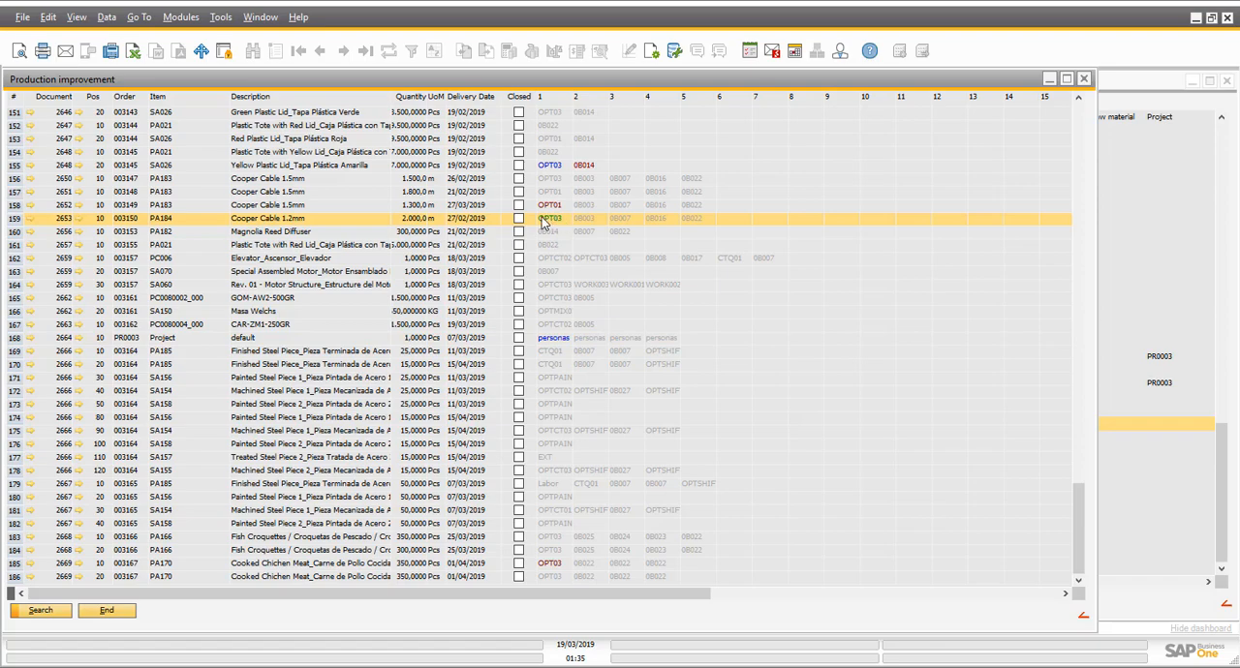
click(114, 613)
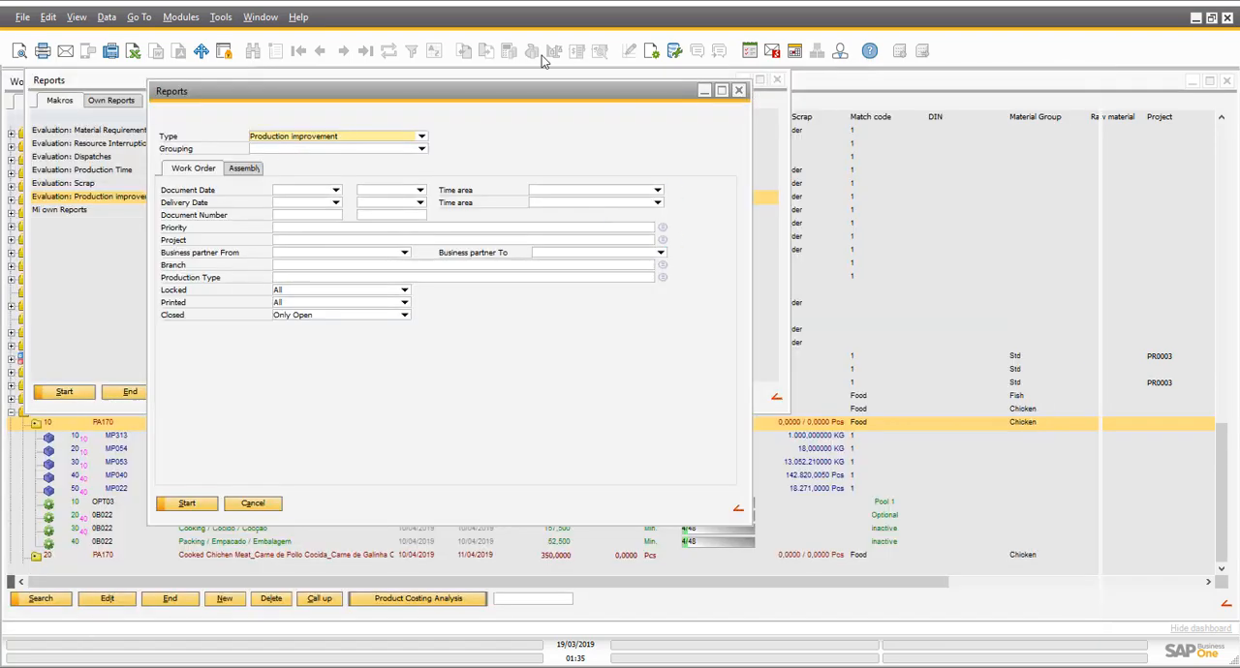
click(253, 503)
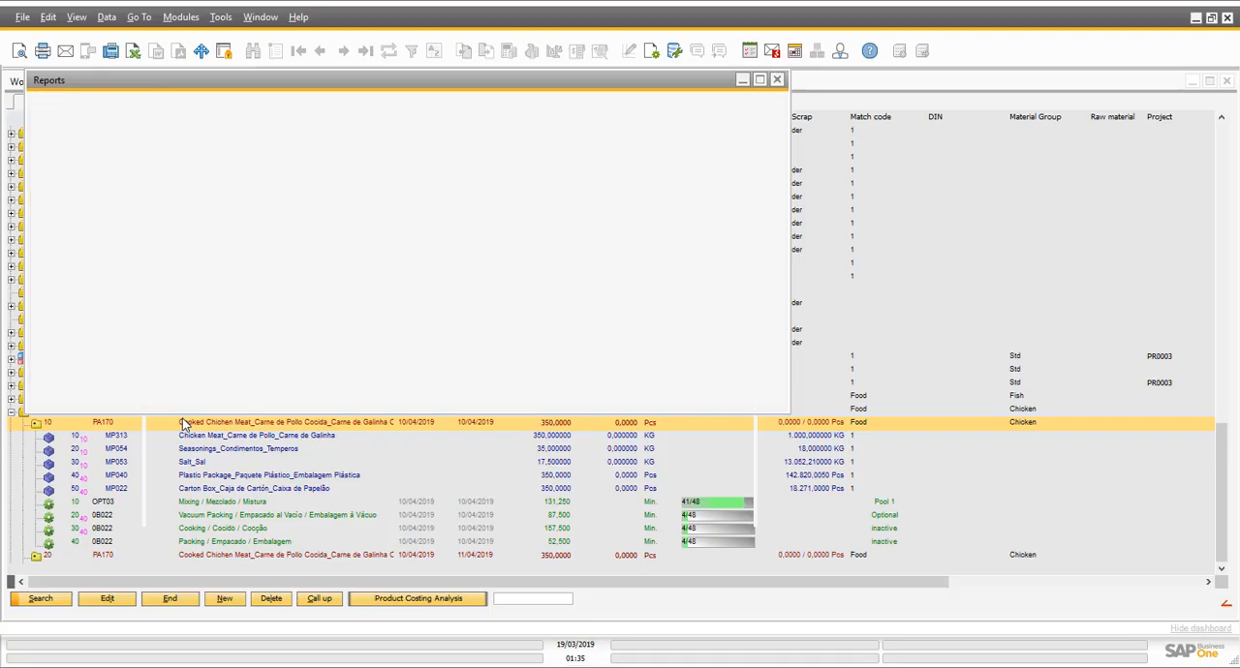
click(143, 391)
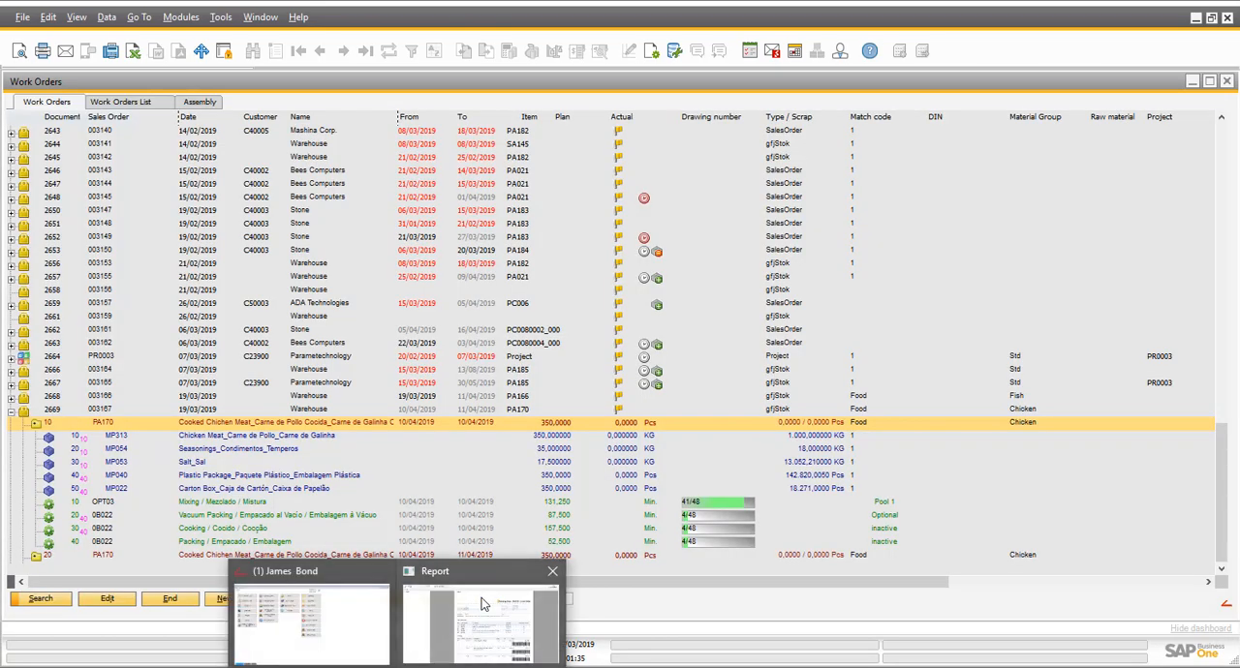
- Return to the data capture terminal and log off the Mixing operation with barcode 3009003 as a completion confirmation for 350 pcs
mouse_move(484, 603)
click(325, 612)
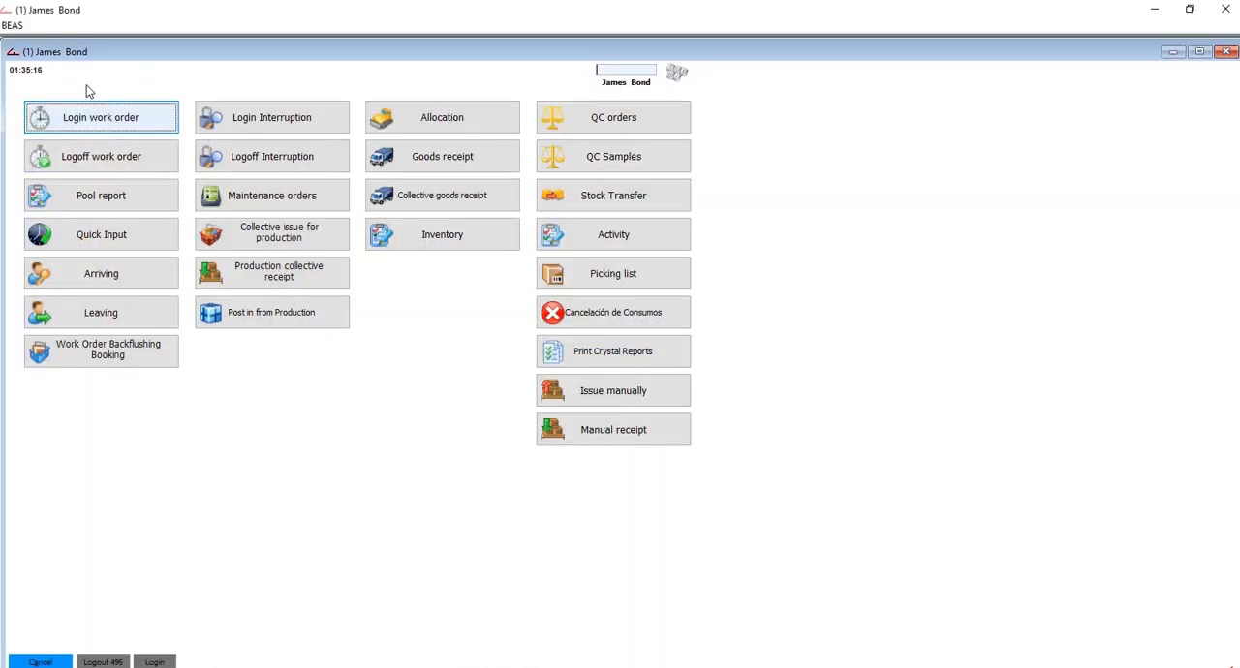
click(87, 160)
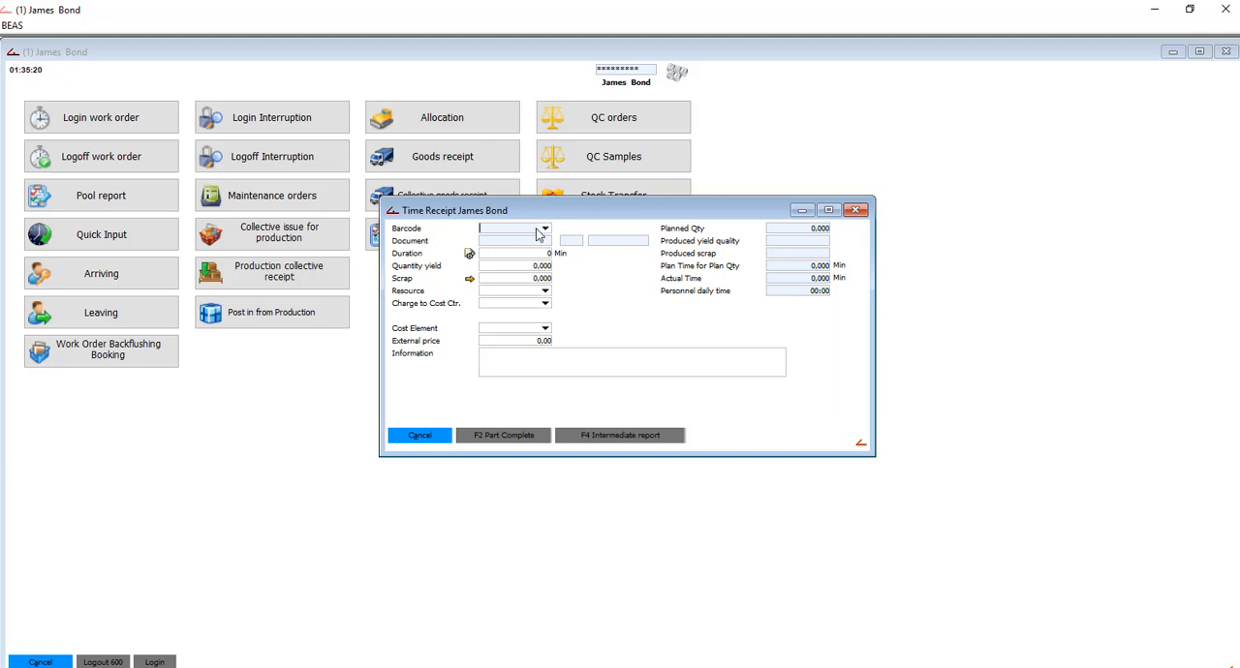
text(3009003)
key(Return)
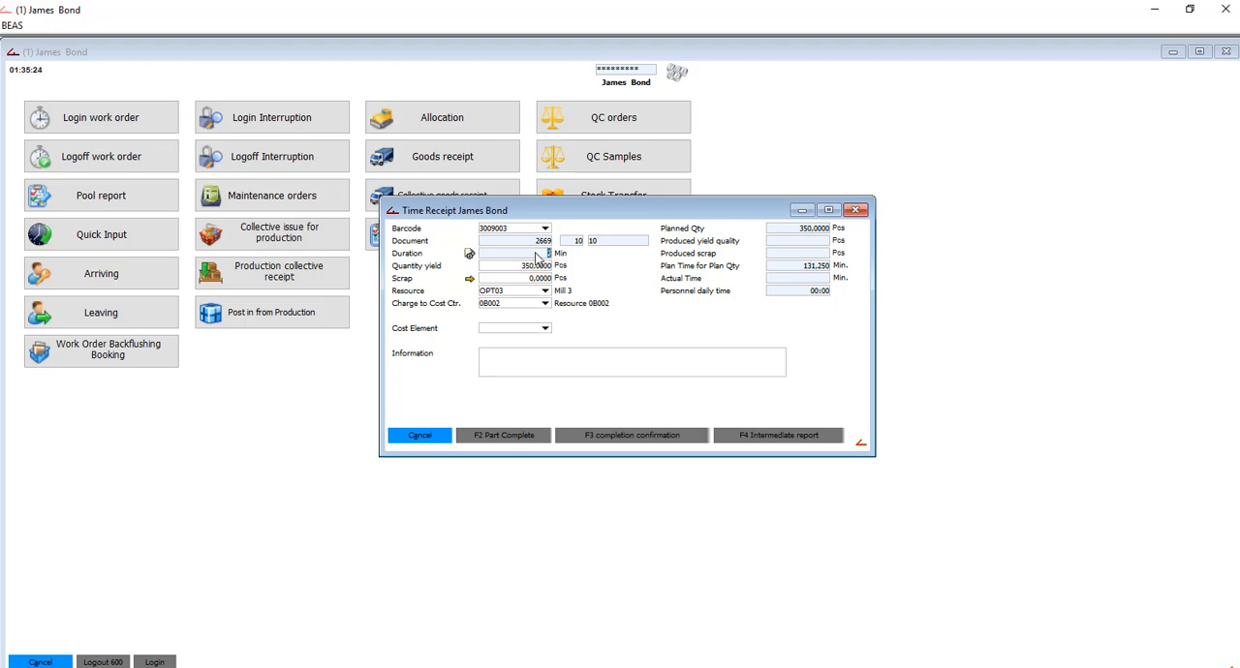
click(547, 252)
click(547, 253)
click(625, 438)
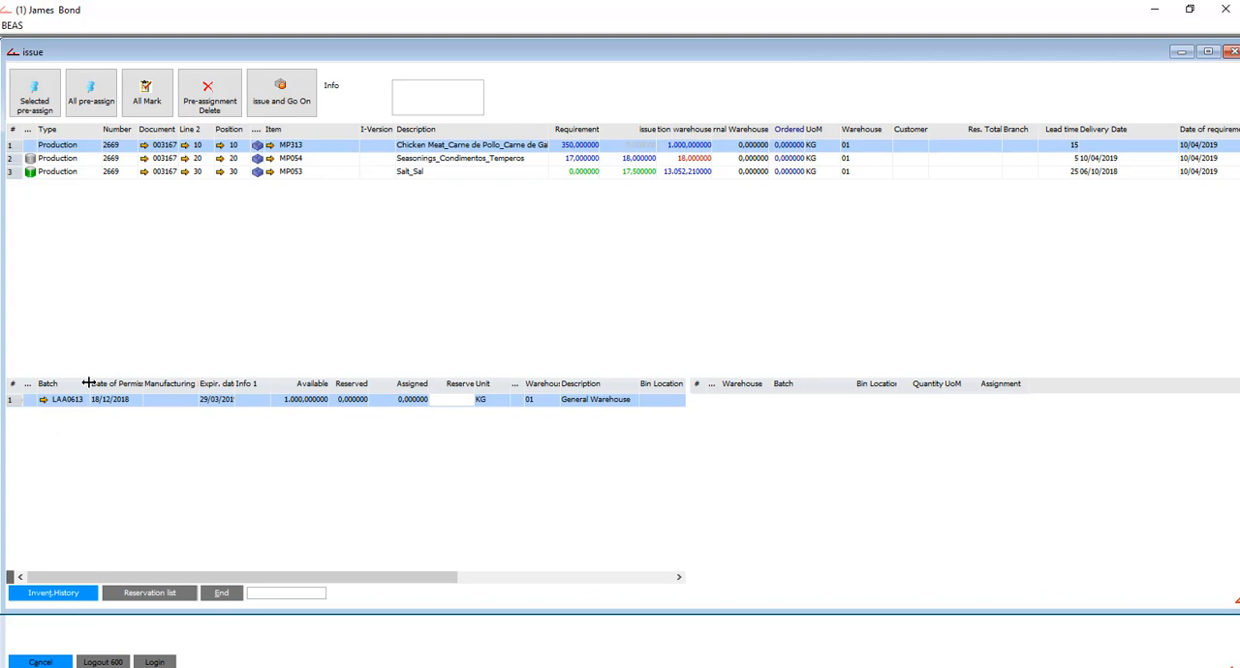
- Try assigning 350 kg of batch LAA0613 to MP313 by picking the batch and by entering its number, removing each assignment
double_click(456, 405)
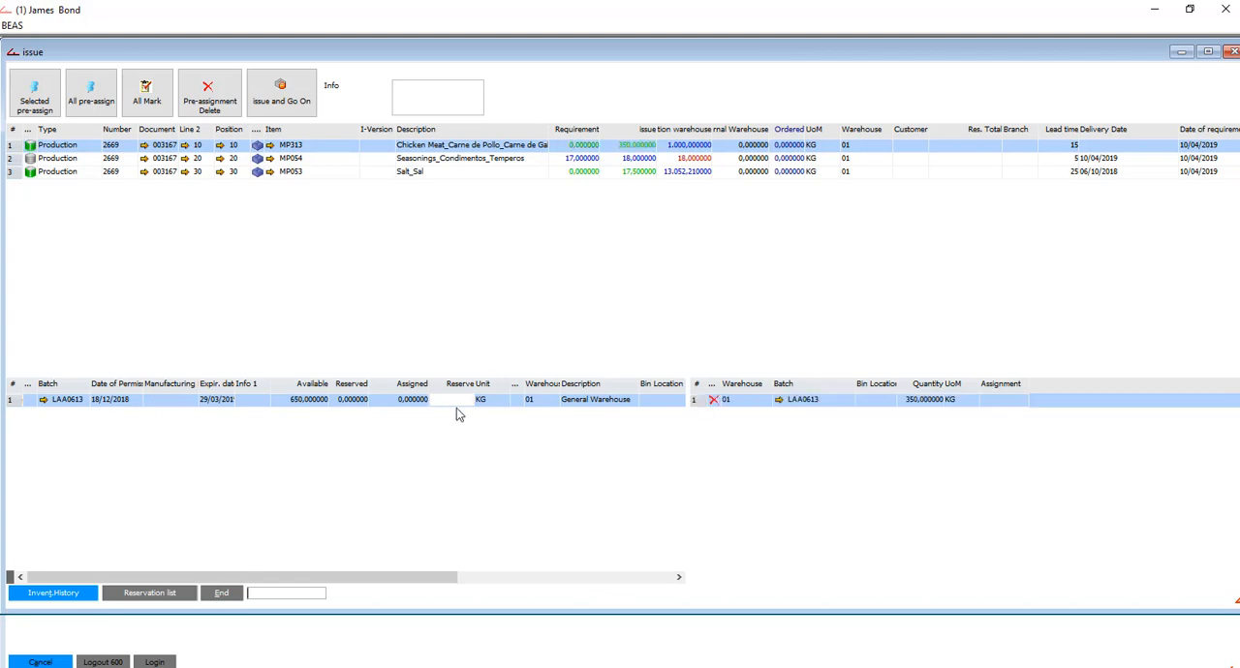
click(714, 400)
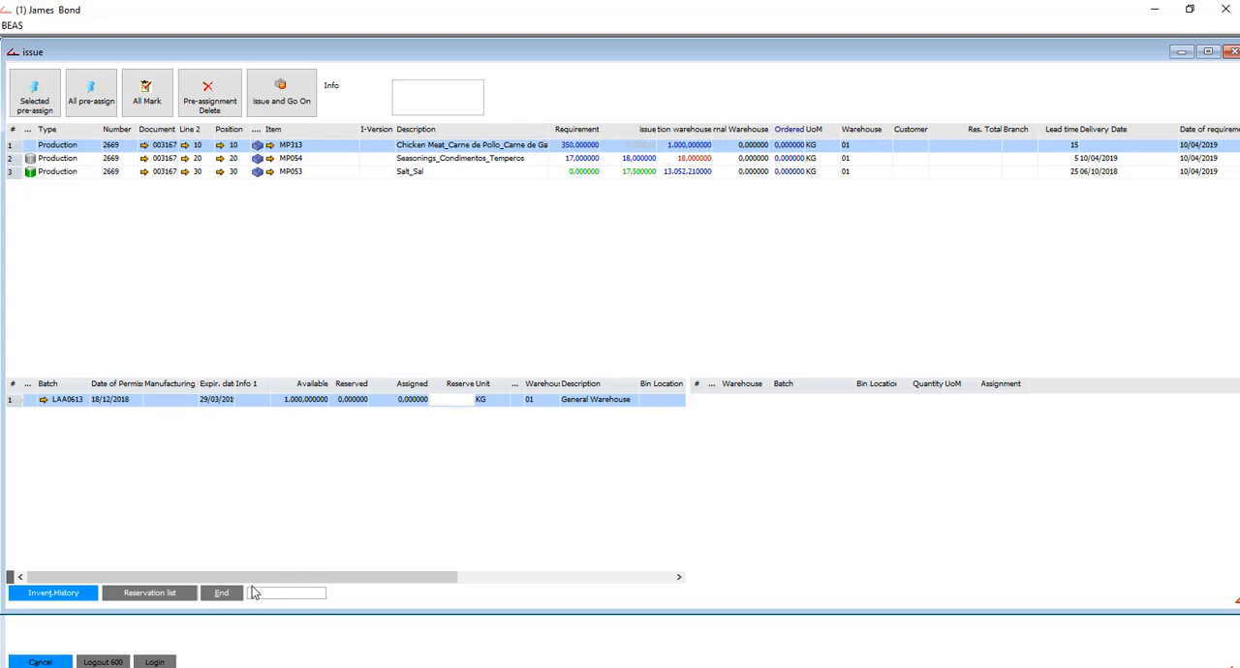
text(LAA0613)
key(Return)
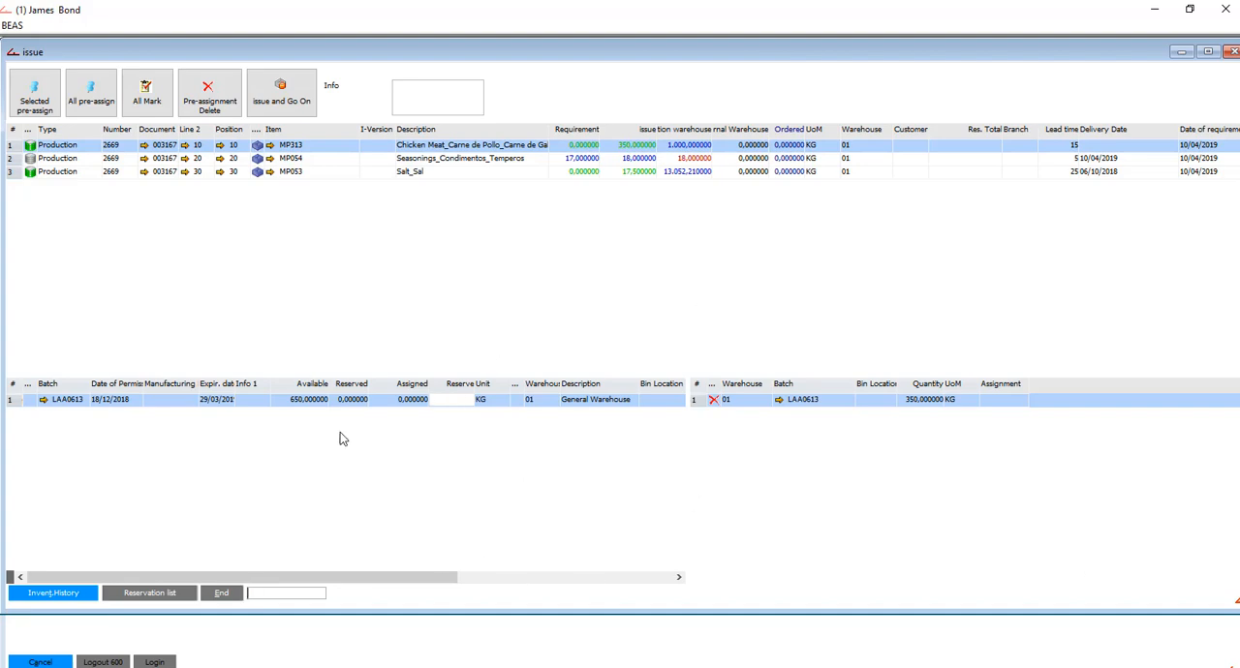
click(713, 399)
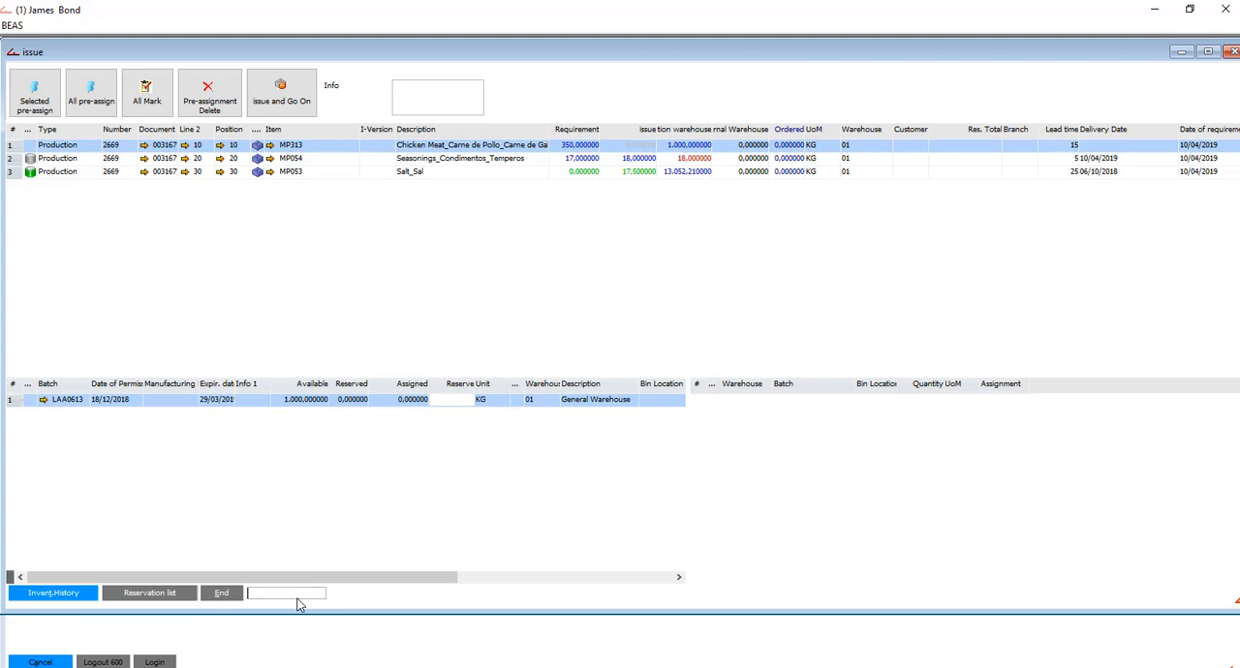
- Try to assign batch LAA0999 to the MP313 chicken meat by entering its batch number
text(LAA0999)
key(Return)
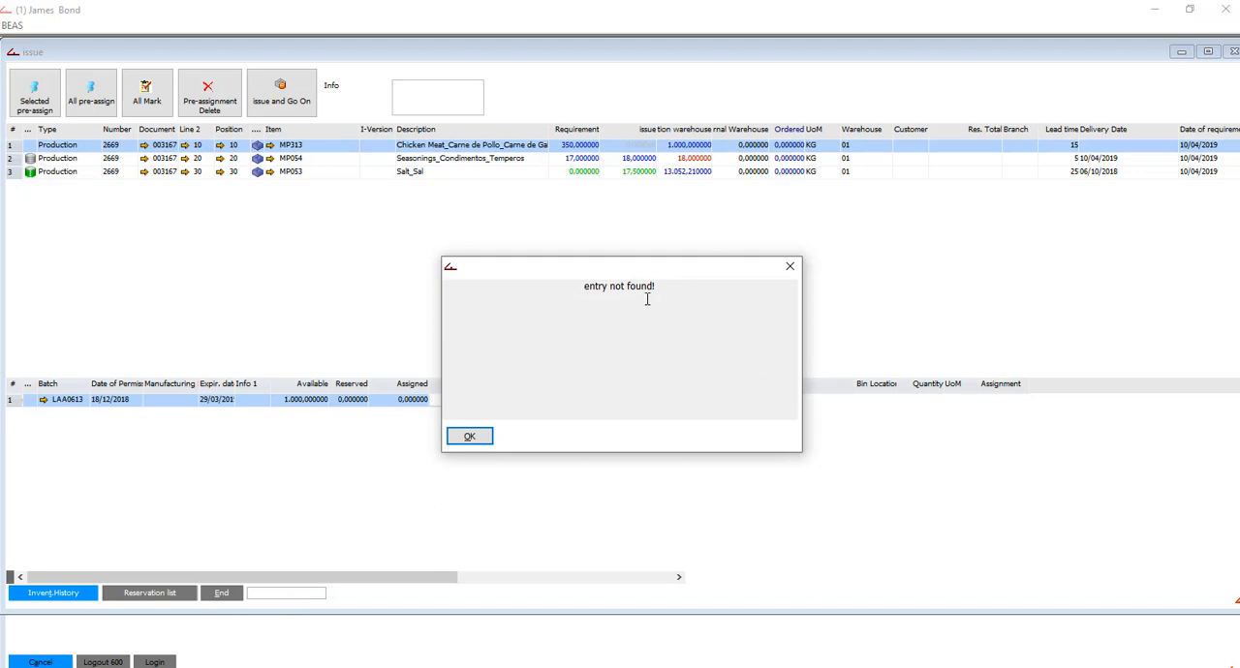
click(473, 437)
- Assign 350 kg of batch LAA0613 to MP313, add an extra 15 kg of it, and remove both assignments
double_click(444, 407)
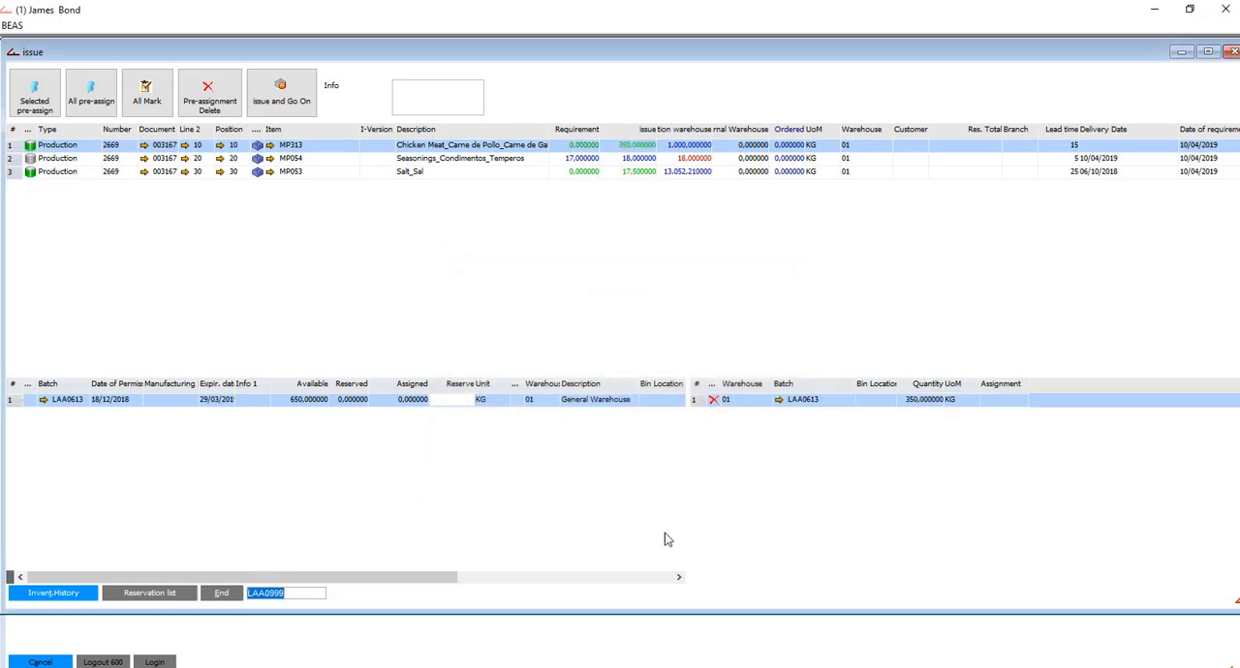
key(BackSpace)
click(452, 399)
text(15)
key(Return)
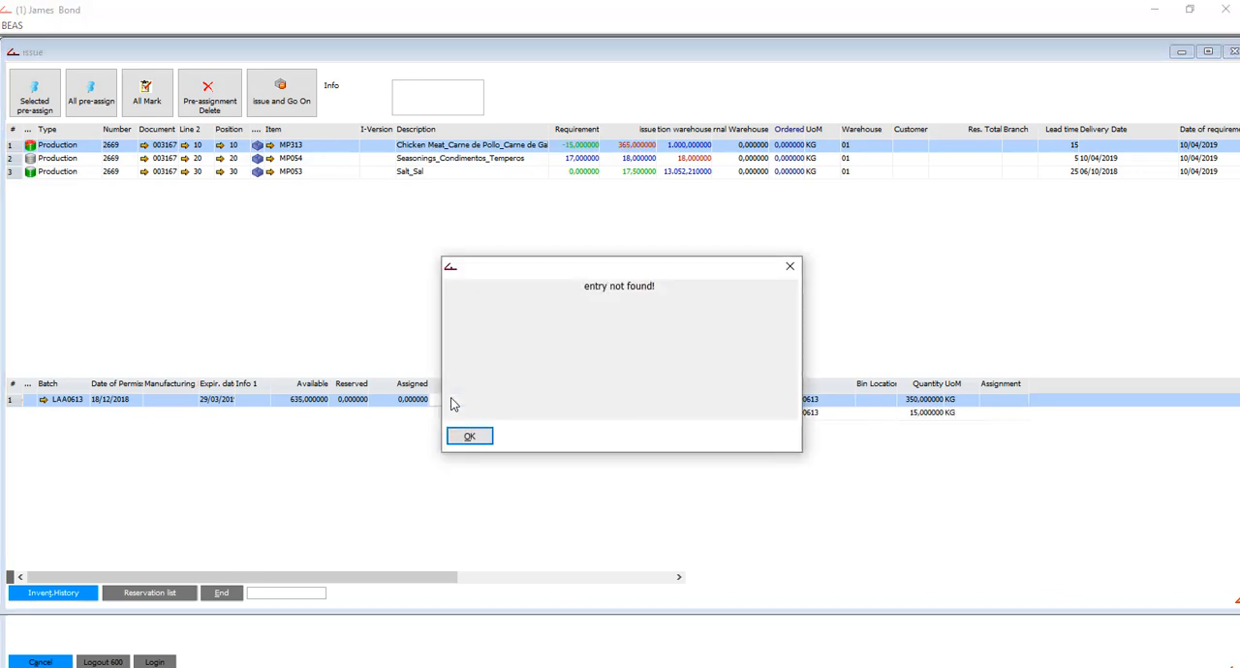
click(470, 438)
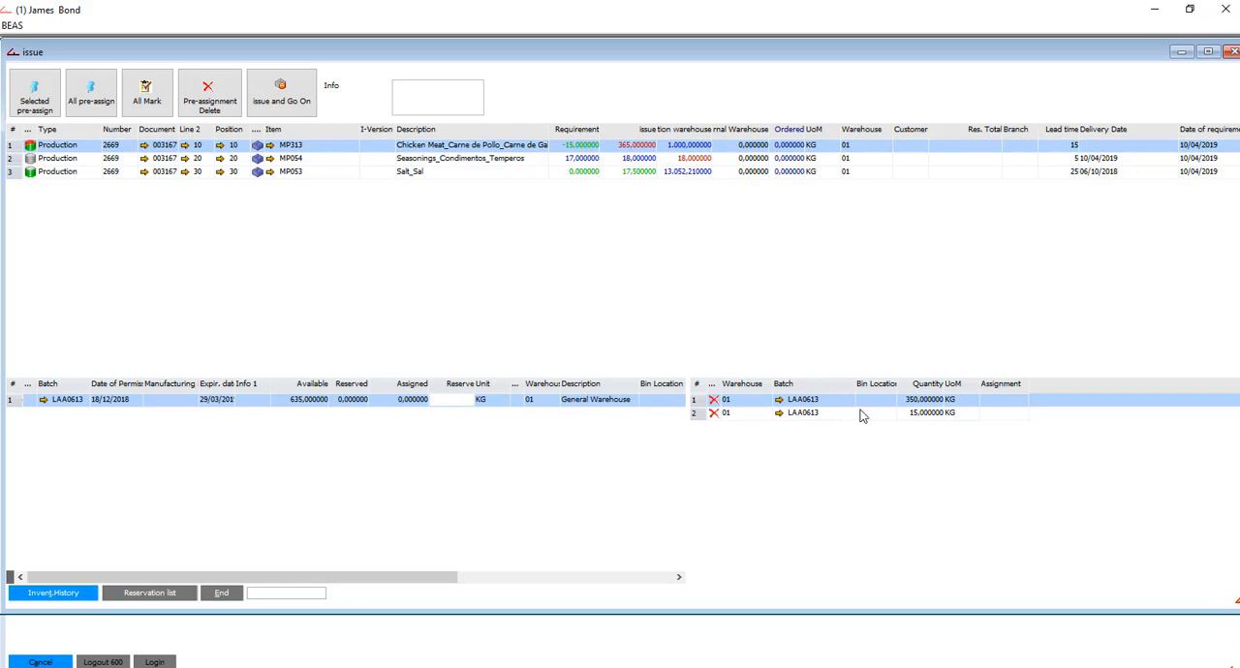
click(1054, 409)
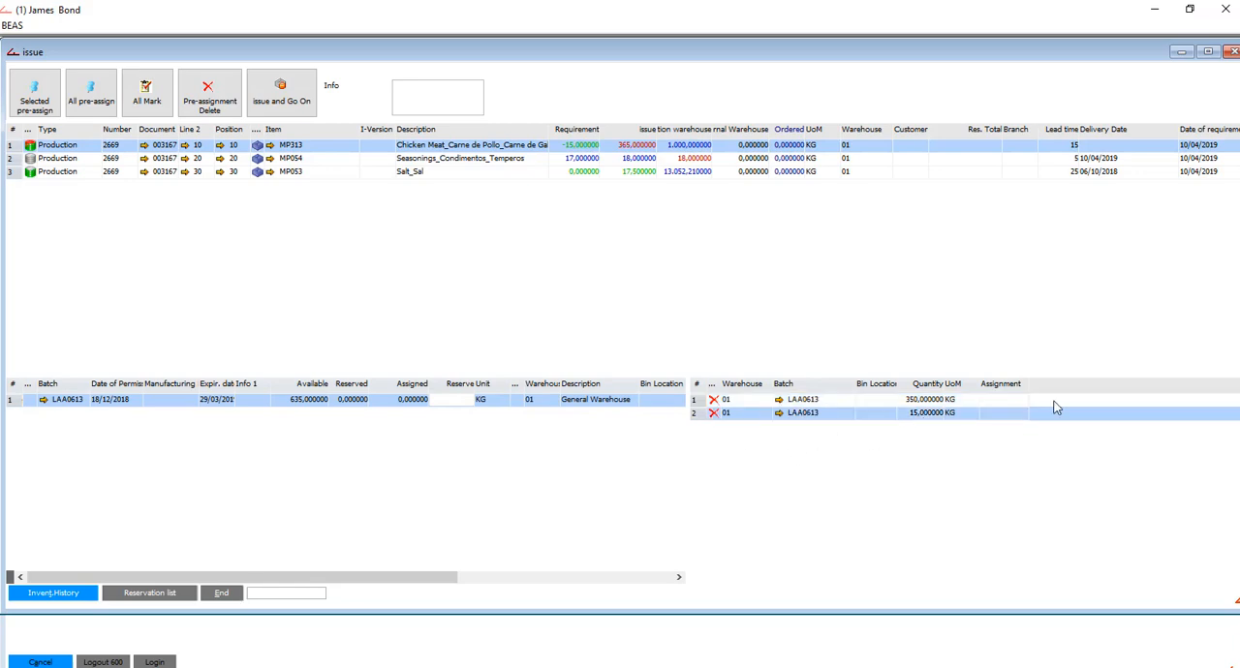
click(716, 400)
- Assign 350 kg of batch LAA0613 to MP313, replace it with a 345 kg assignment, and remove that too
double_click(455, 399)
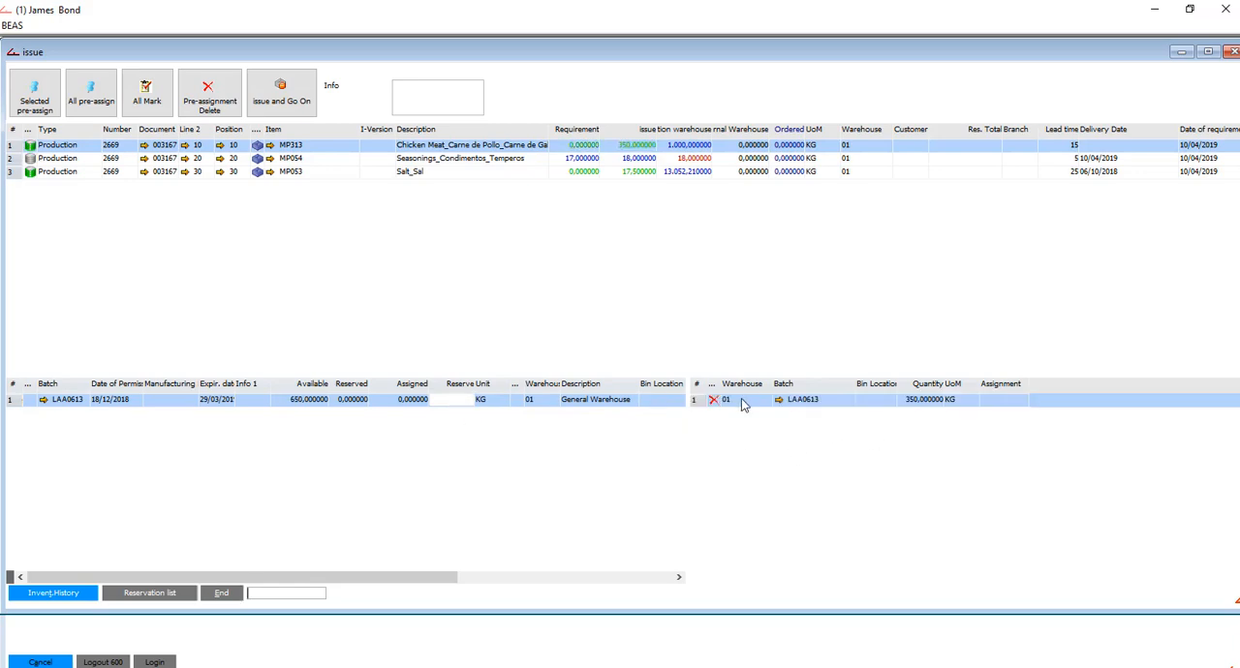
click(713, 401)
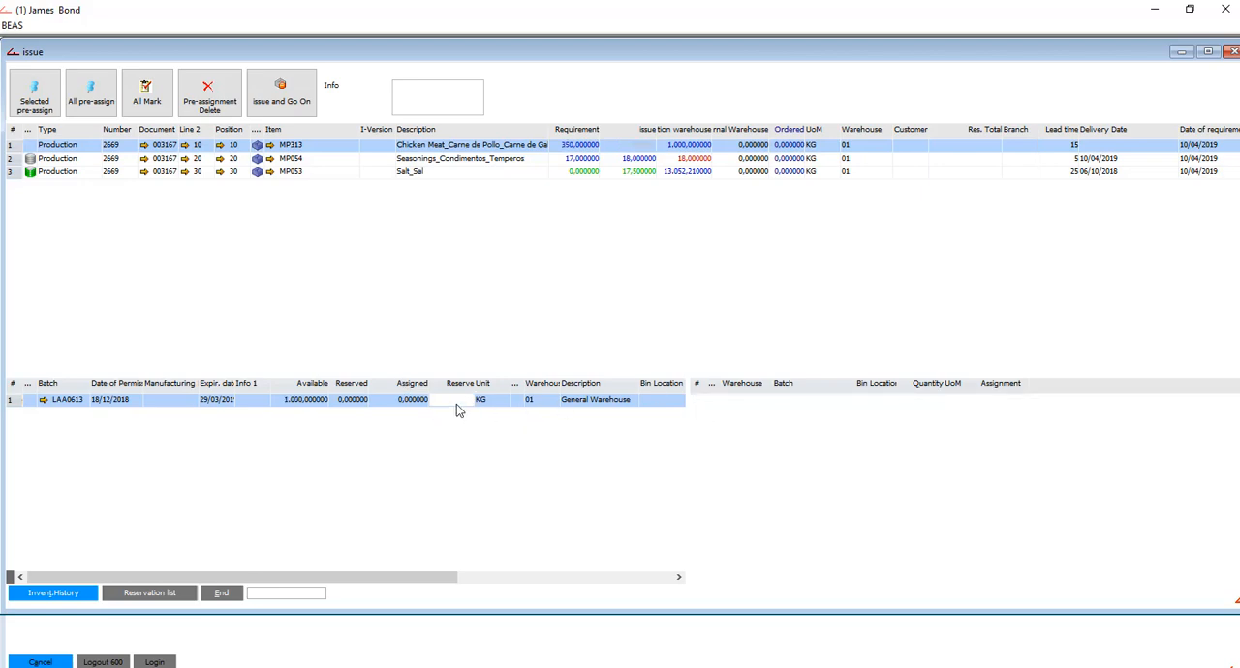
key(Return)
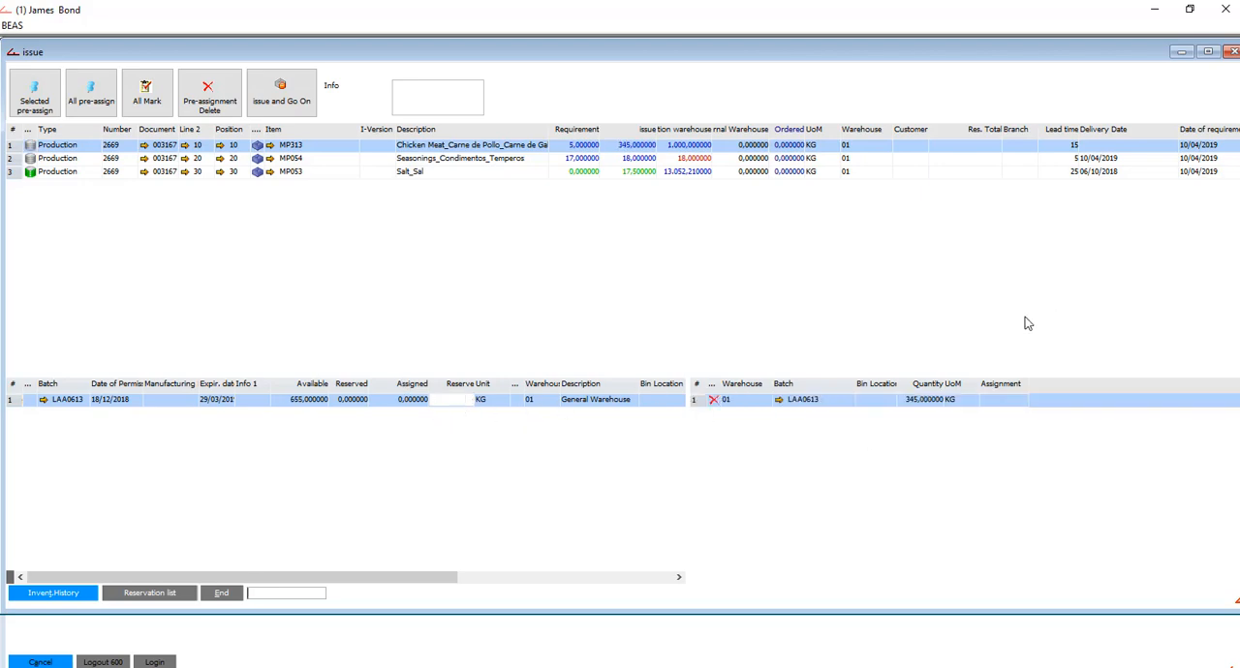
click(714, 401)
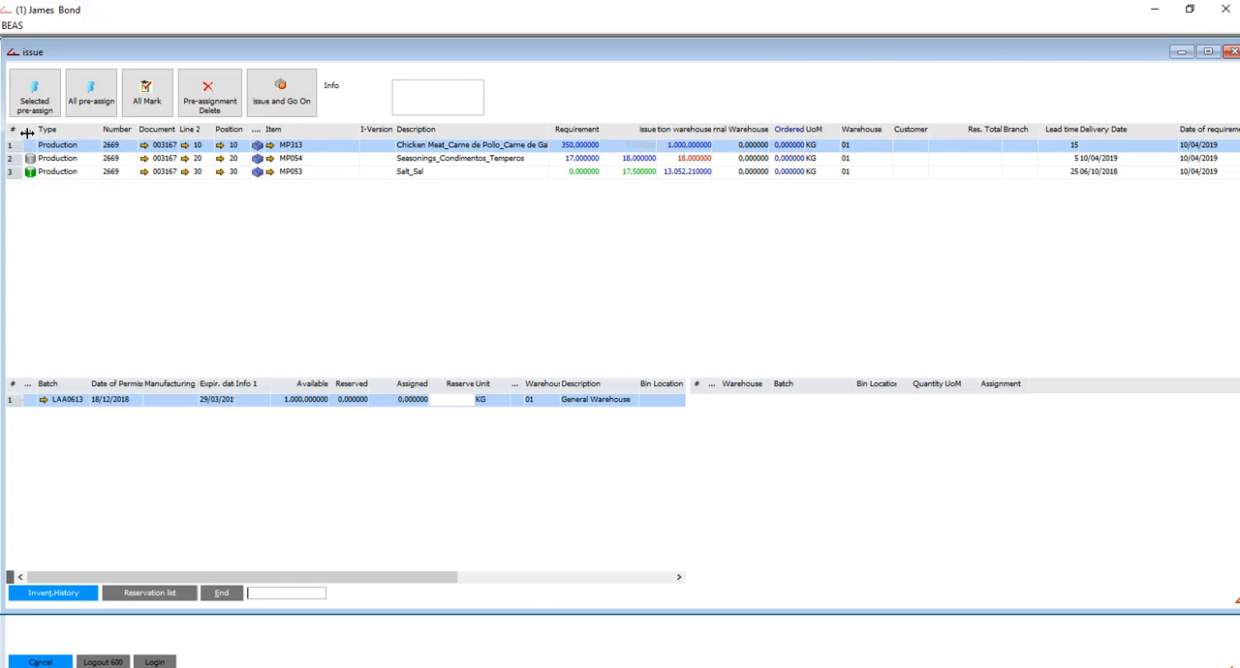
- Demonstrate over-reserving batch LAA0613 by 15 kg, clear both assignments, and reserve 350 kg of the batch for MP313
double_click(466, 406)
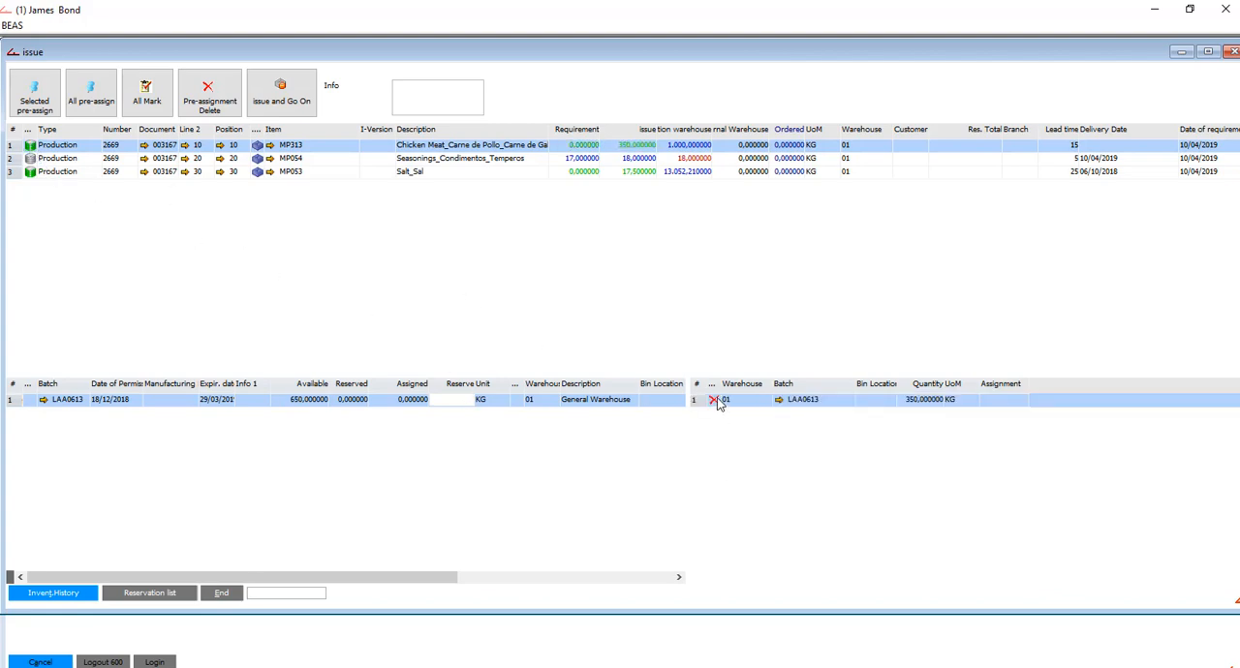
text(15)
key(Tab)
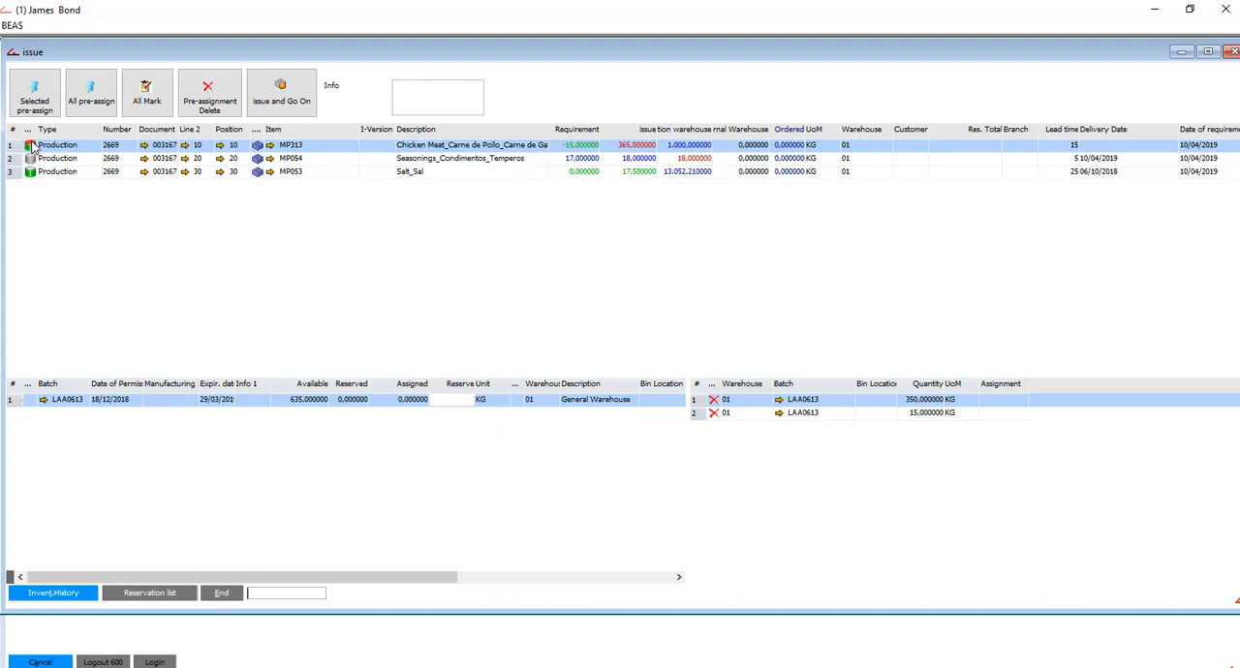
click(713, 413)
click(713, 399)
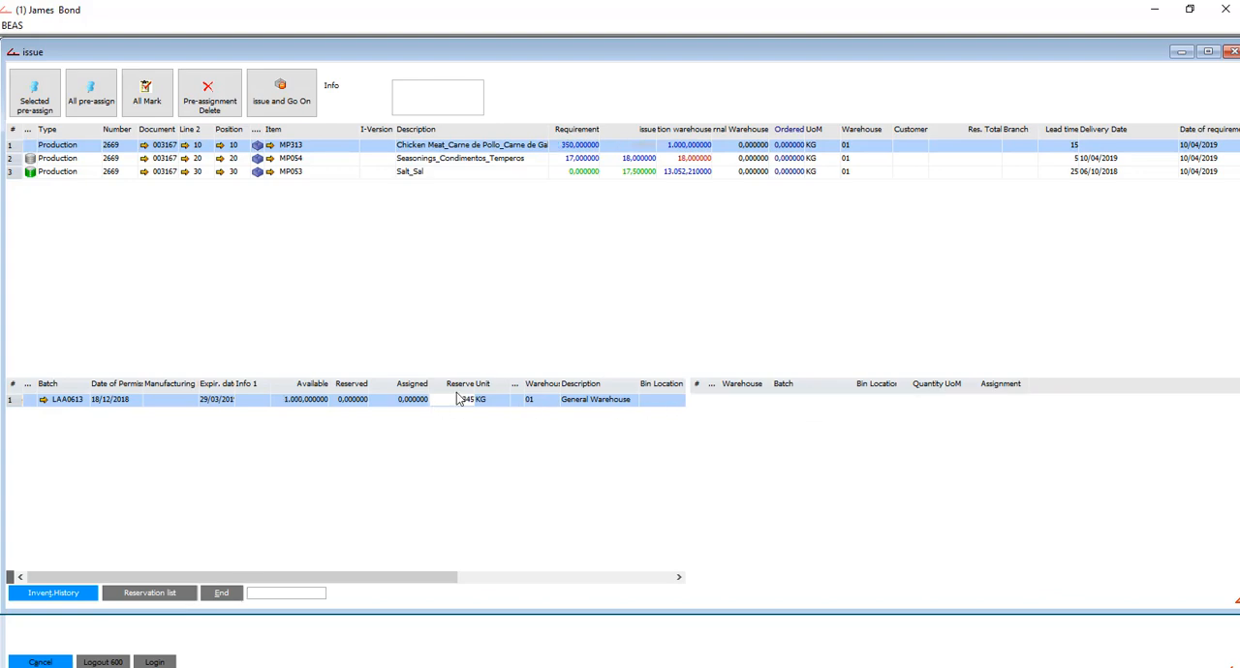
key(Return)
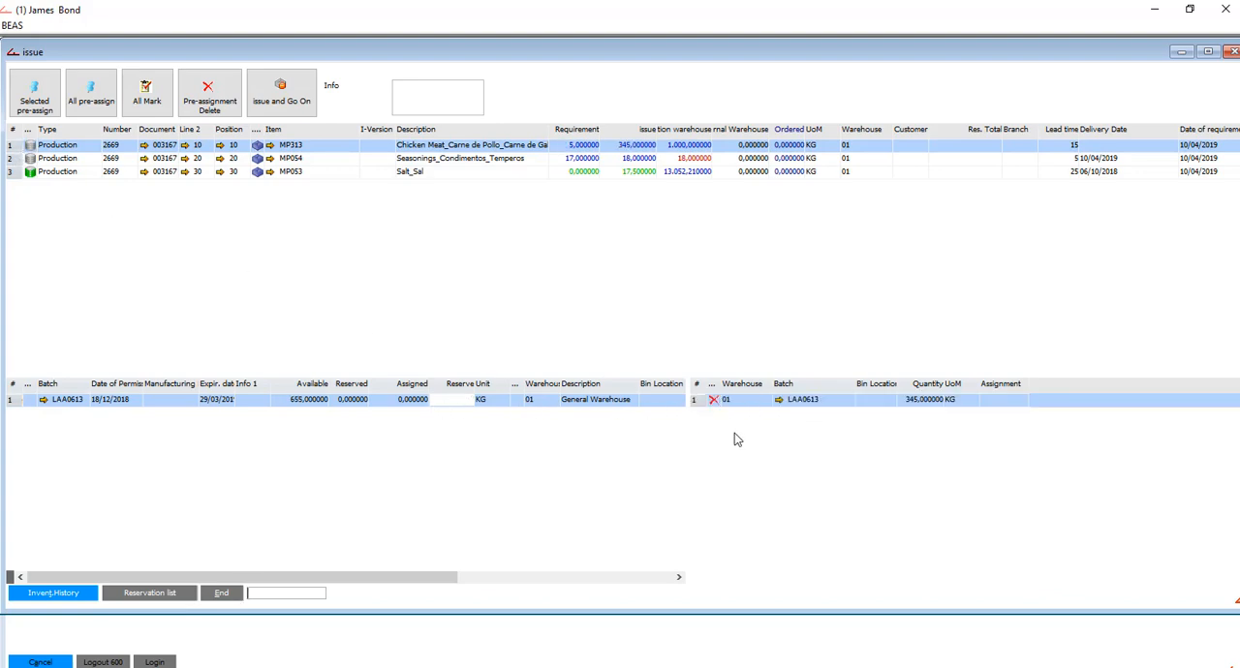
- Post the issue of MP313, MP054 and MP053 with the selected quantities and close the time receipt
click(287, 101)
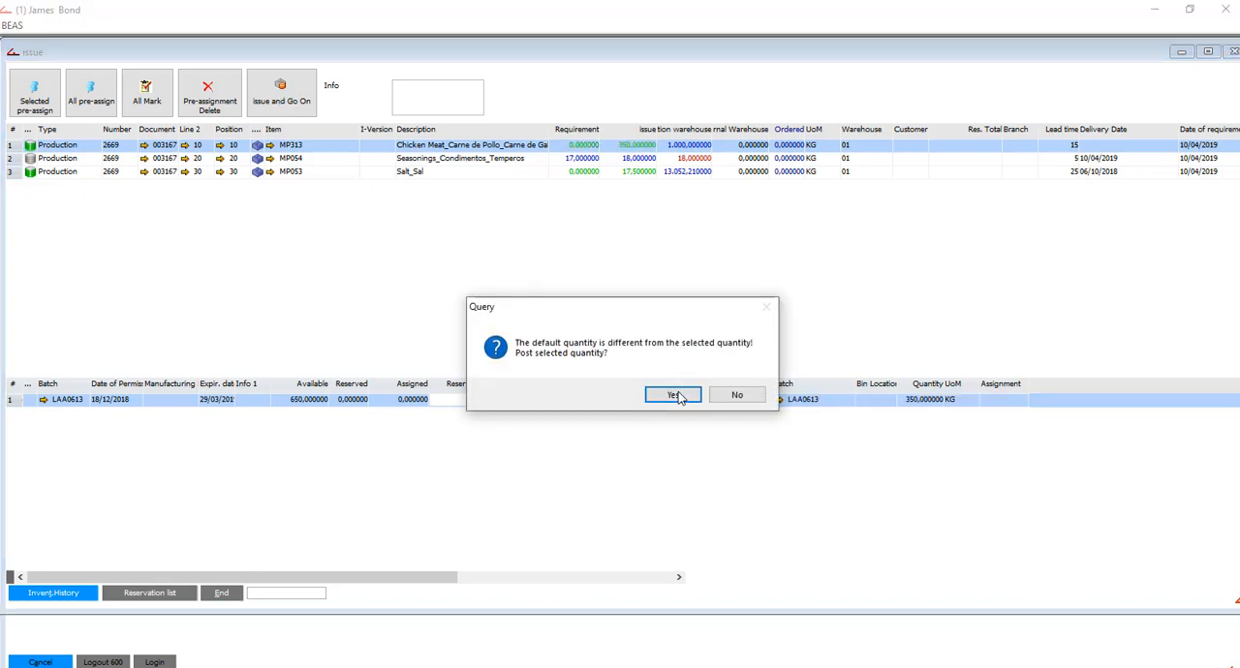
click(674, 395)
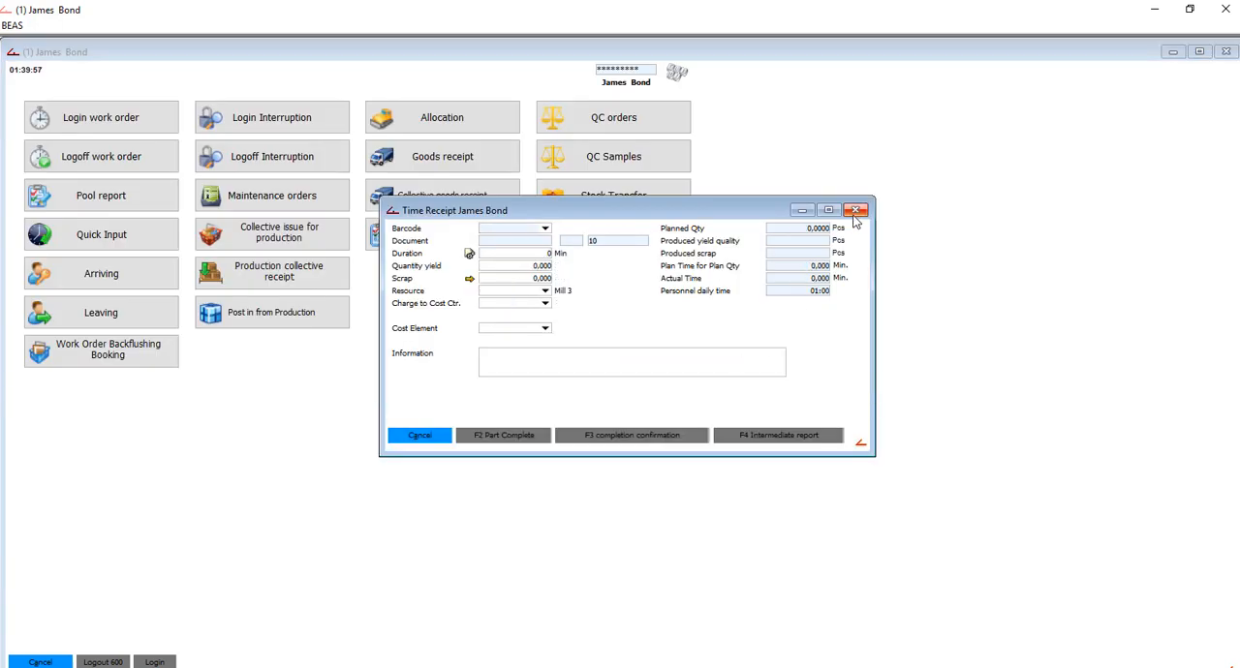
click(856, 210)
click(637, 398)
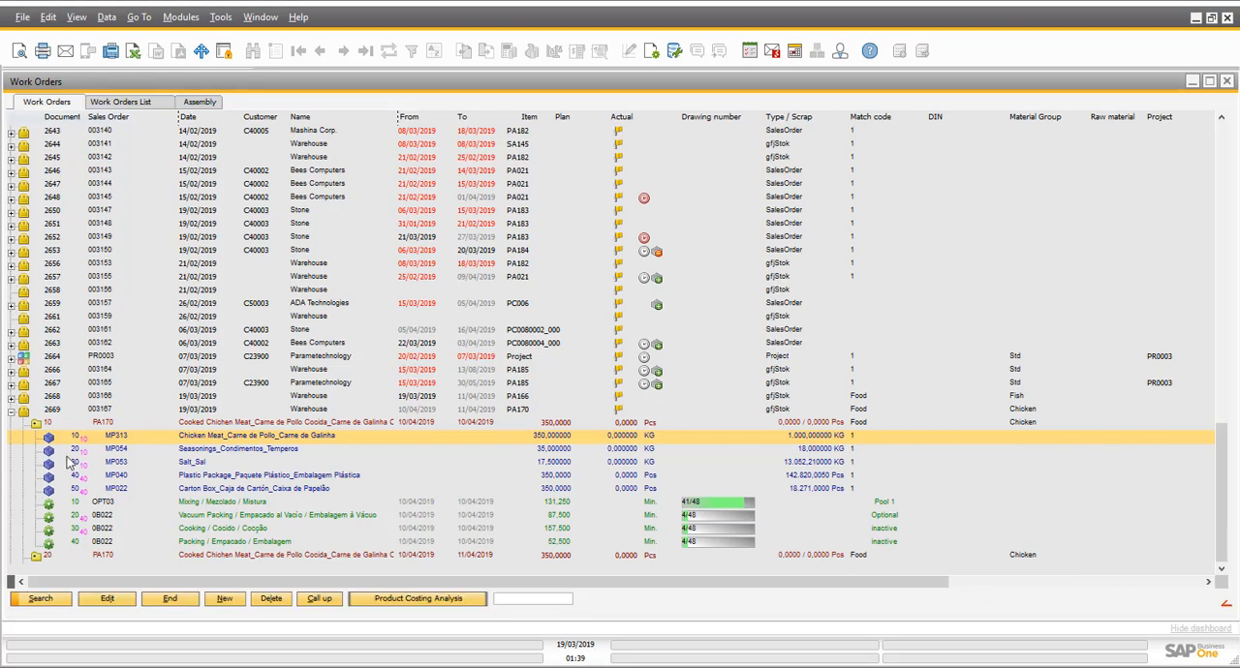
- Refresh position 10 of the PA170 work order and inspect the issues booked for MP313, MP054 and MP053
click(38, 426)
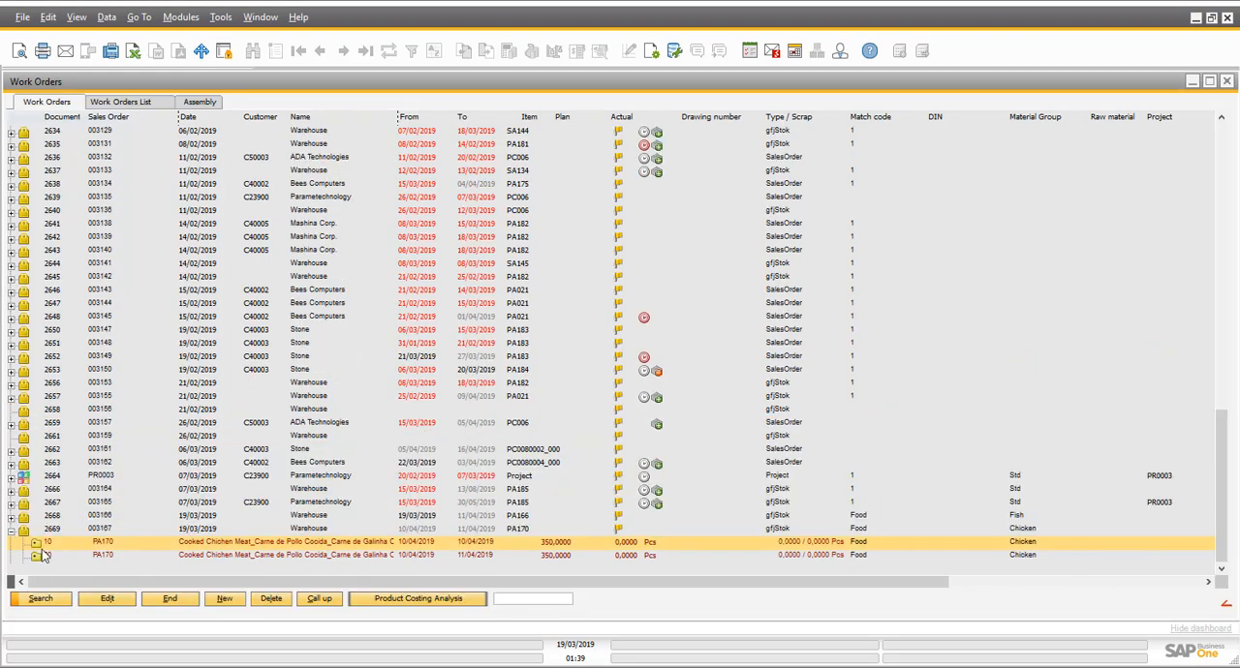
click(37, 544)
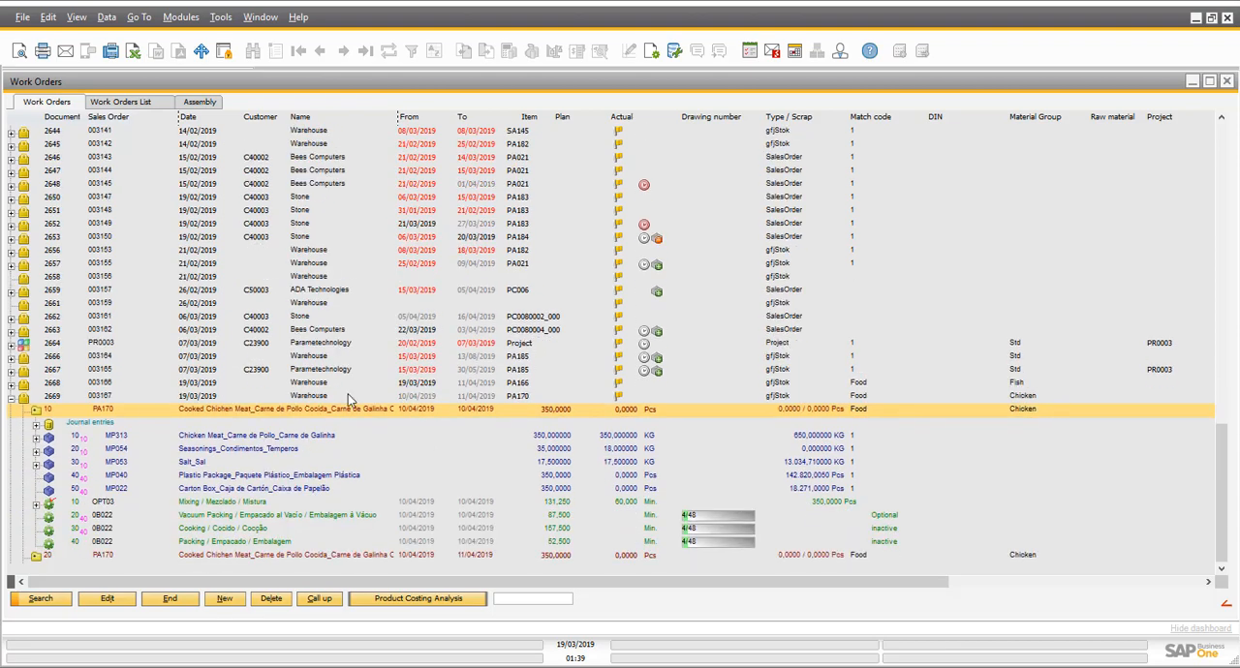
click(194, 438)
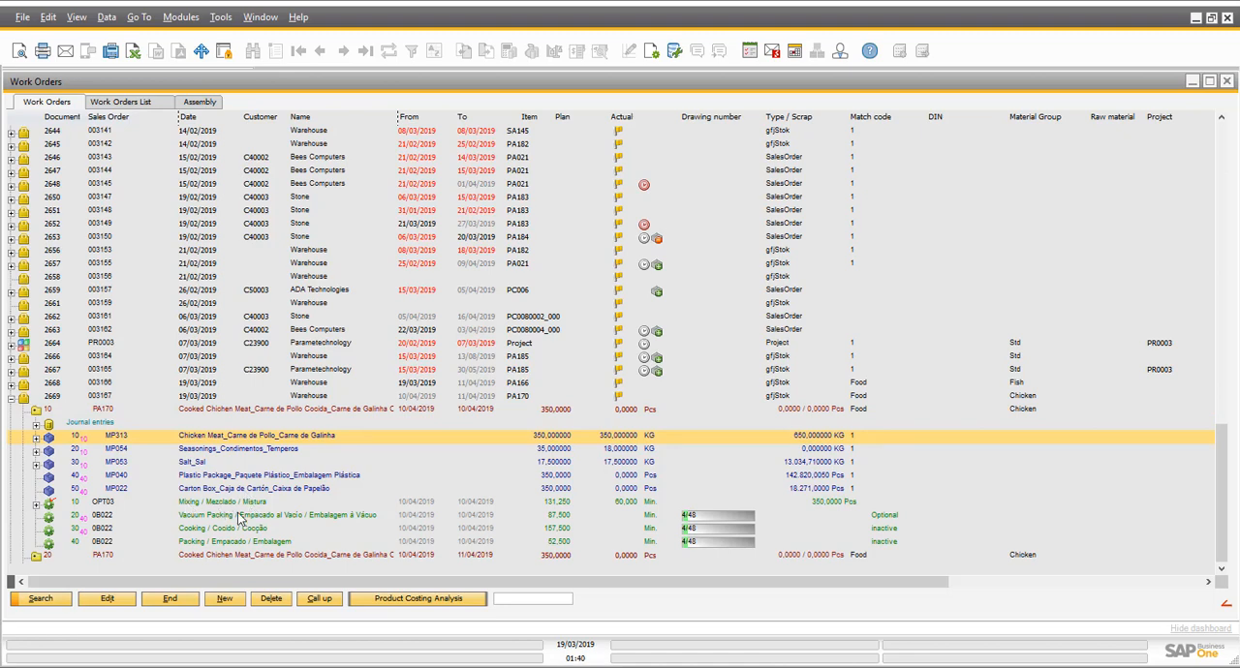
click(35, 452)
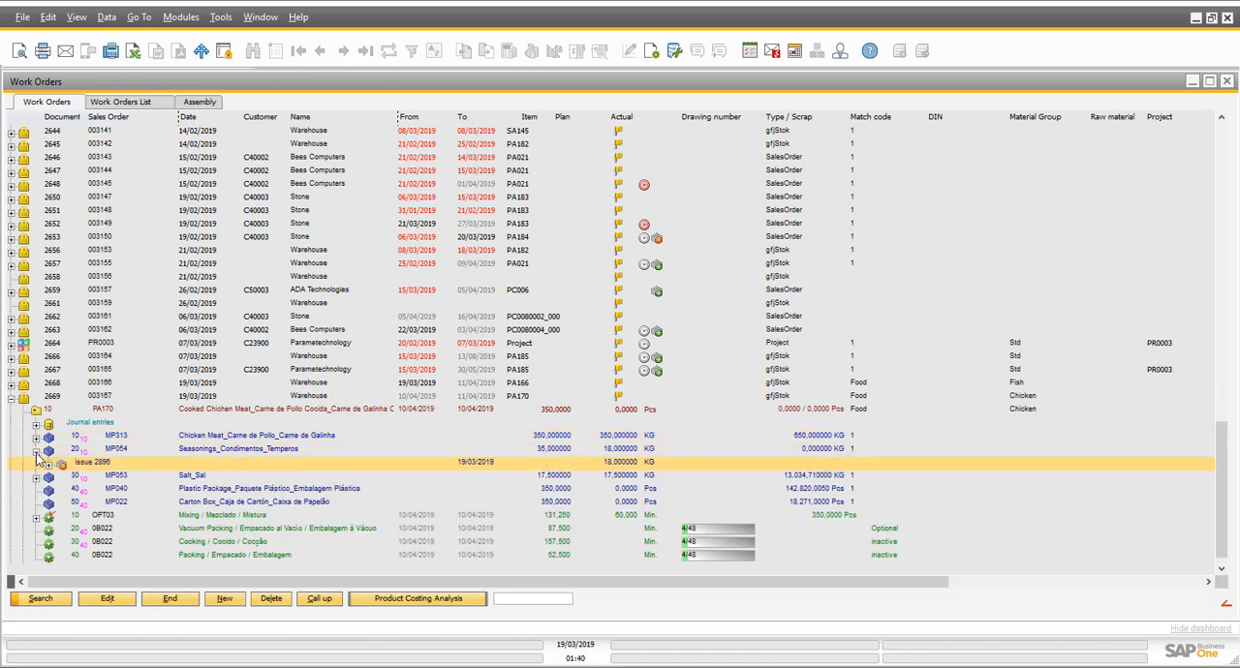
click(37, 480)
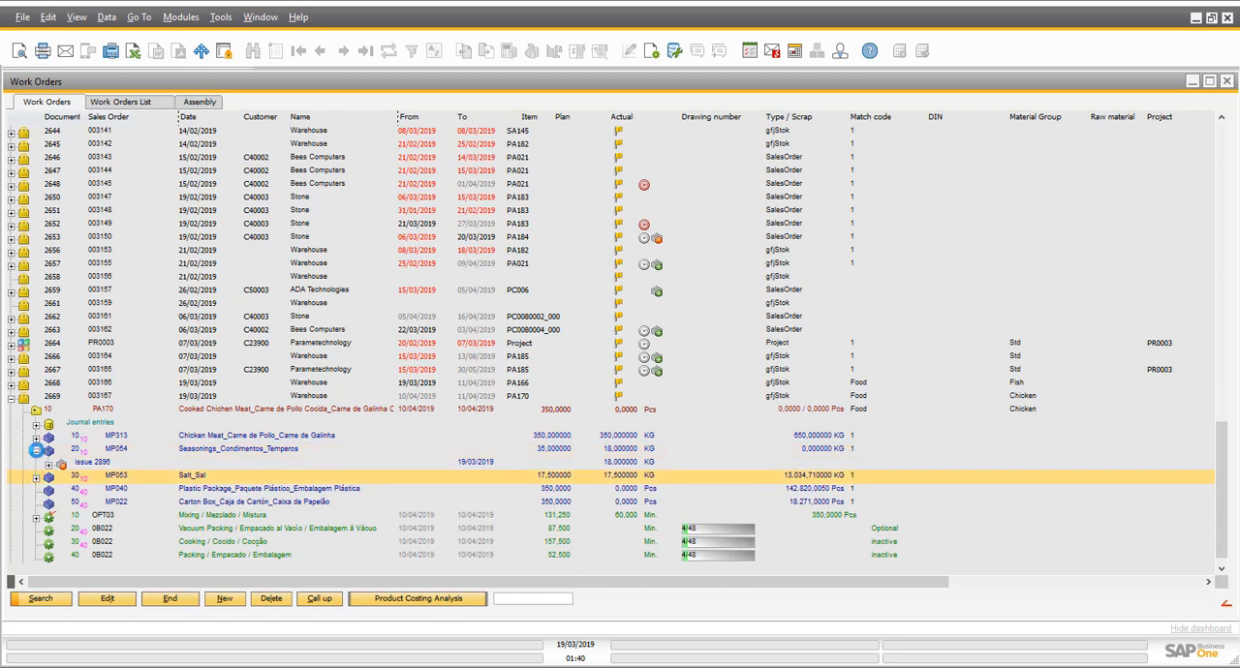
click(35, 438)
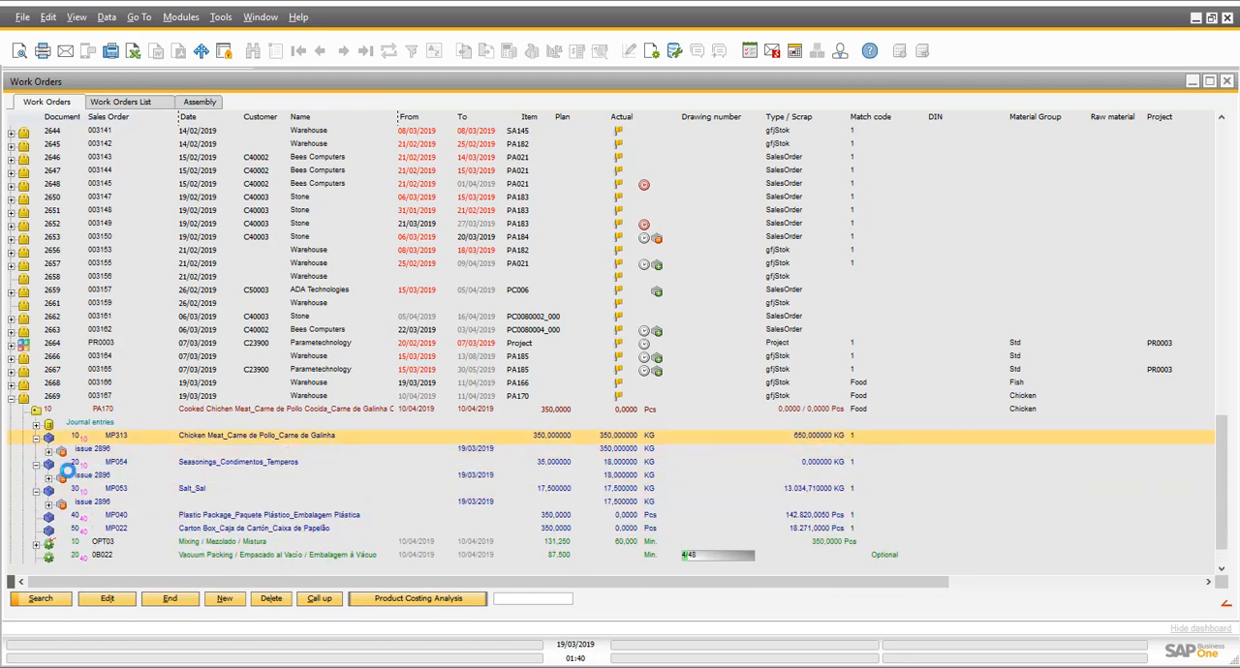
- Examine the Mixing time record and the Vacuum Packing, Cooking and Packing operations of PA170 position 10
click(42, 549)
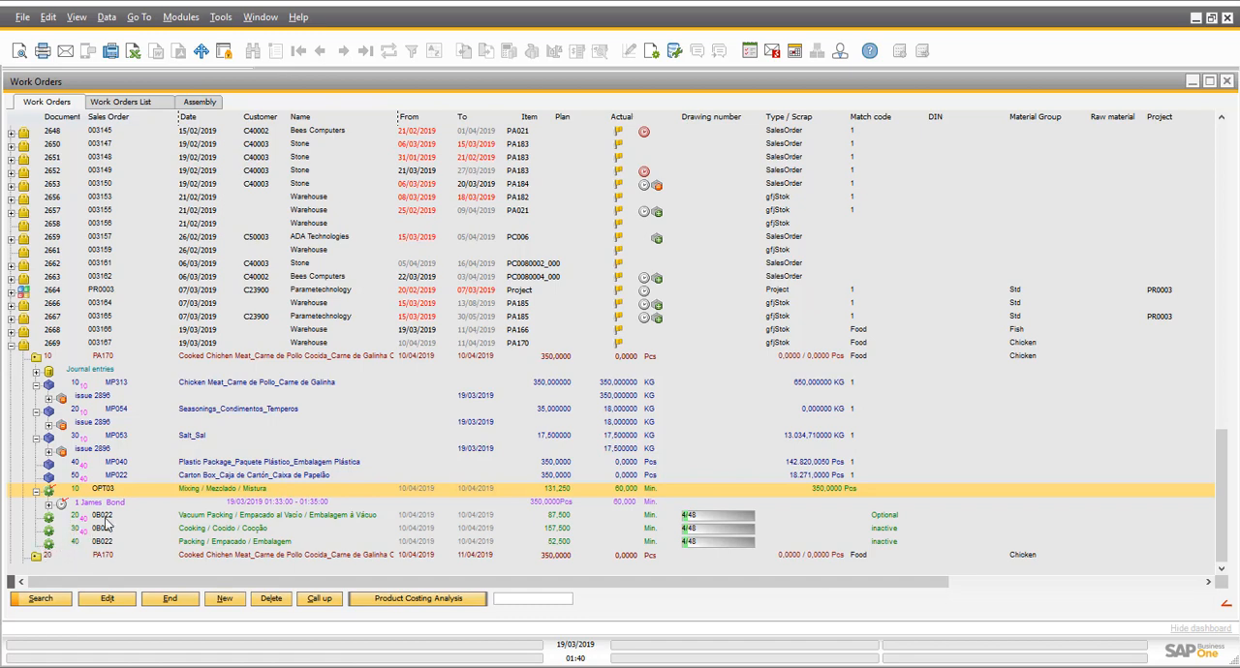
click(68, 518)
click(99, 531)
click(94, 538)
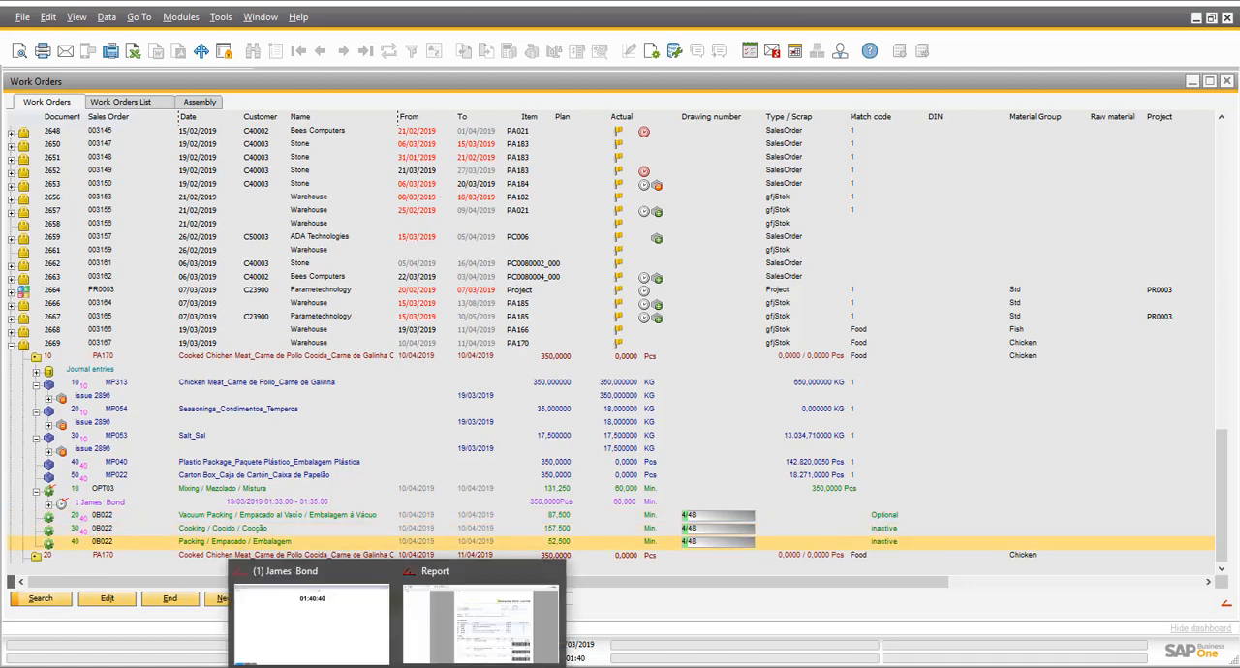
- Switch to the BEAS terminal, check the Packing barcode in the routing report, and log in operation 3009006 for production
click(326, 634)
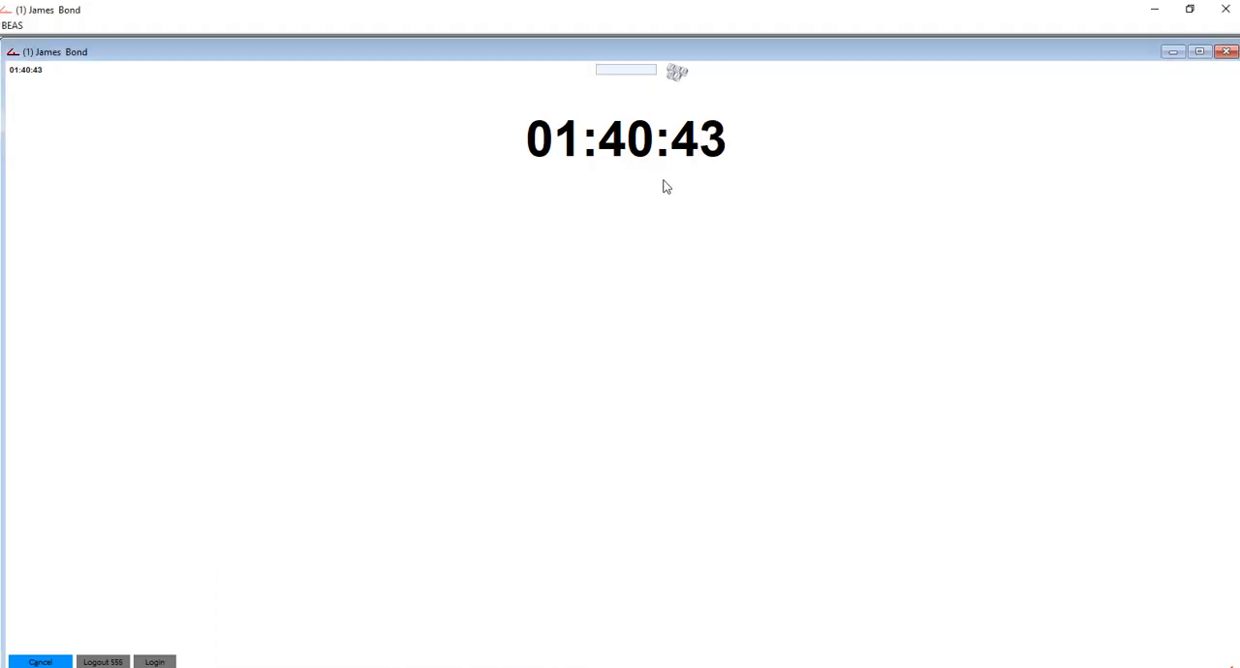
click(668, 222)
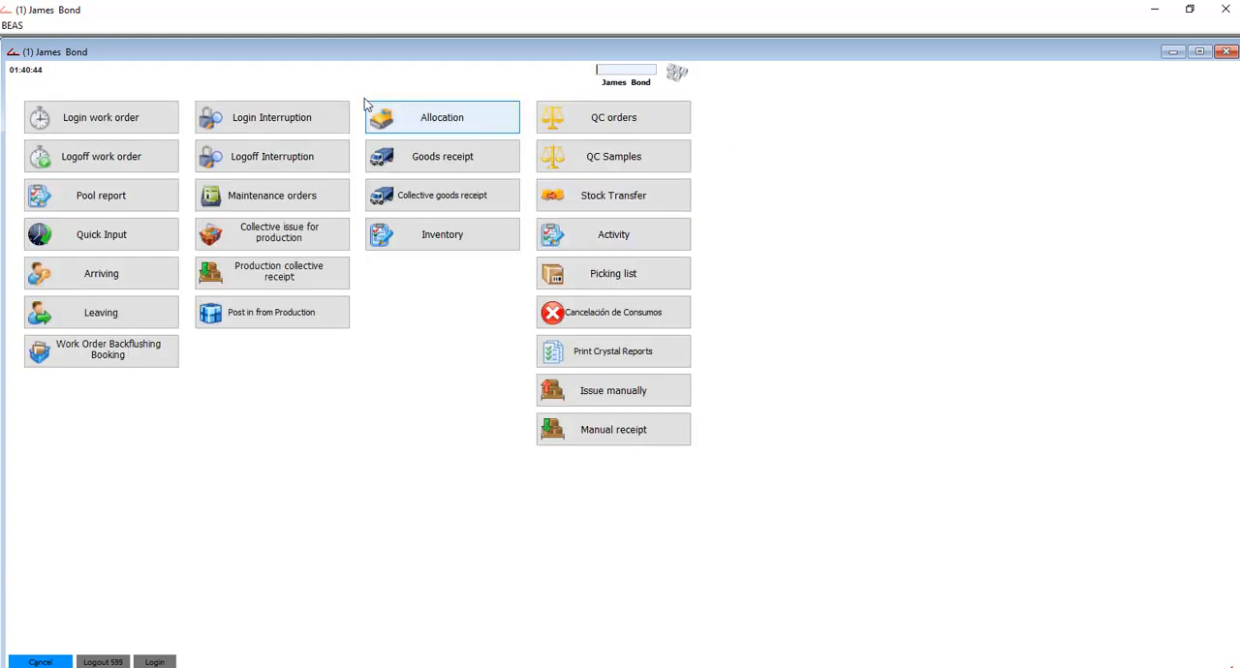
click(89, 125)
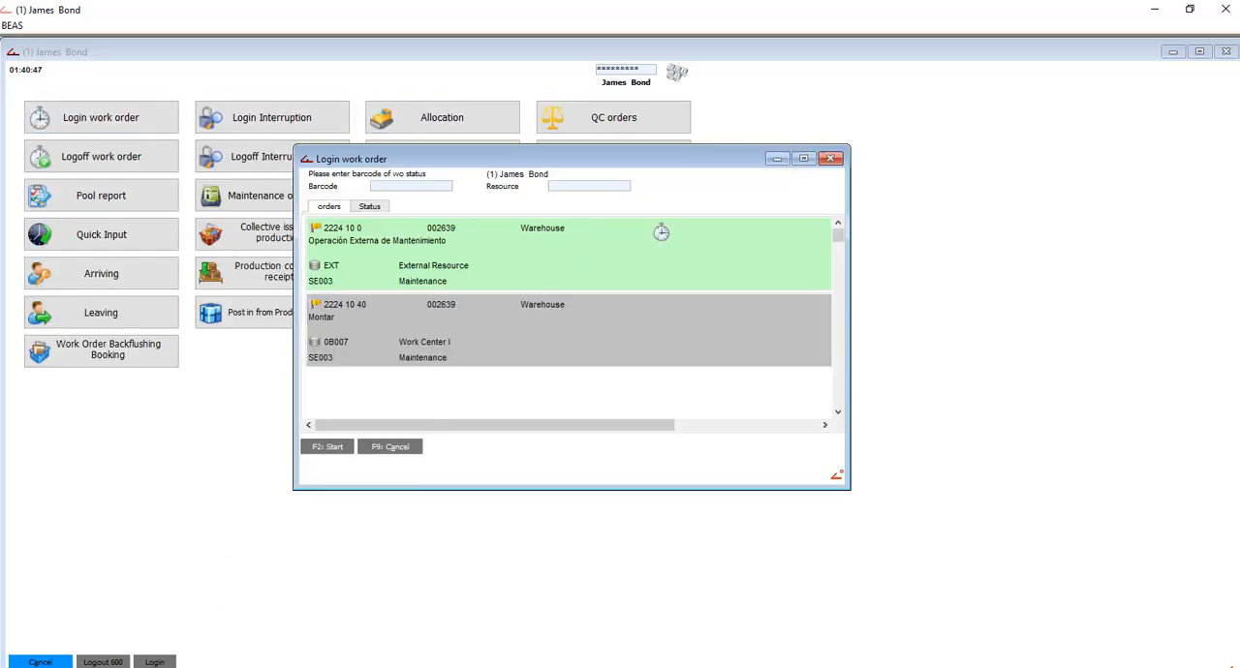
click(469, 629)
scroll(977, 383, down, 3)
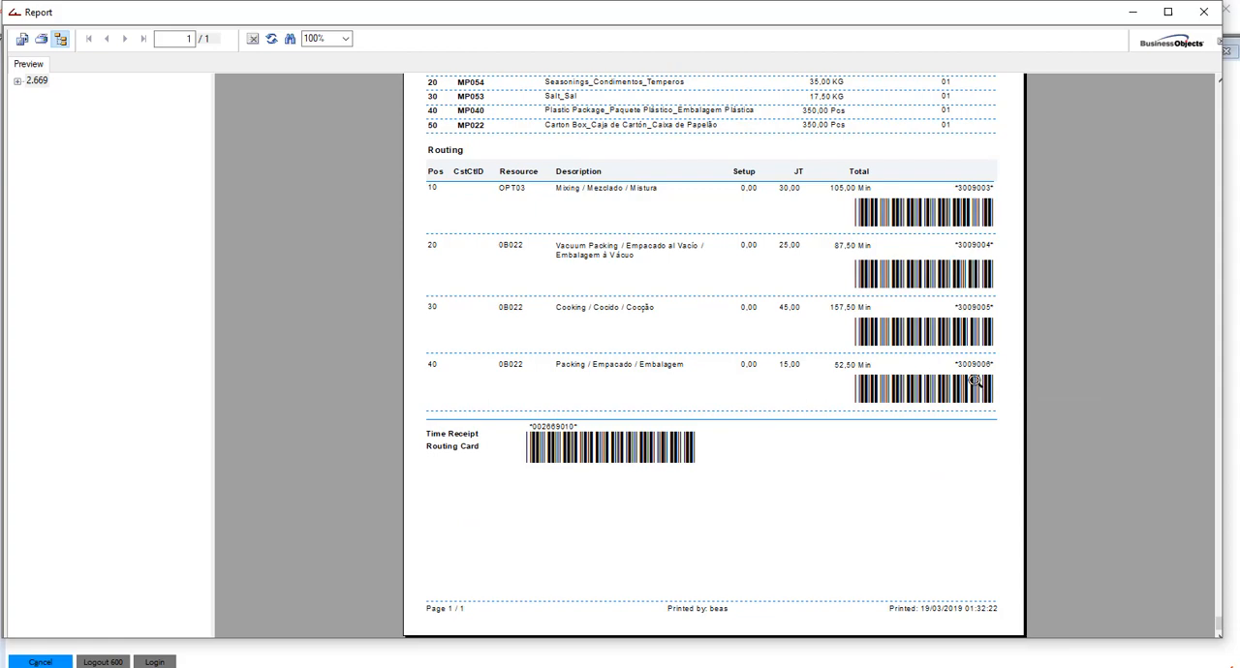
click(1131, 12)
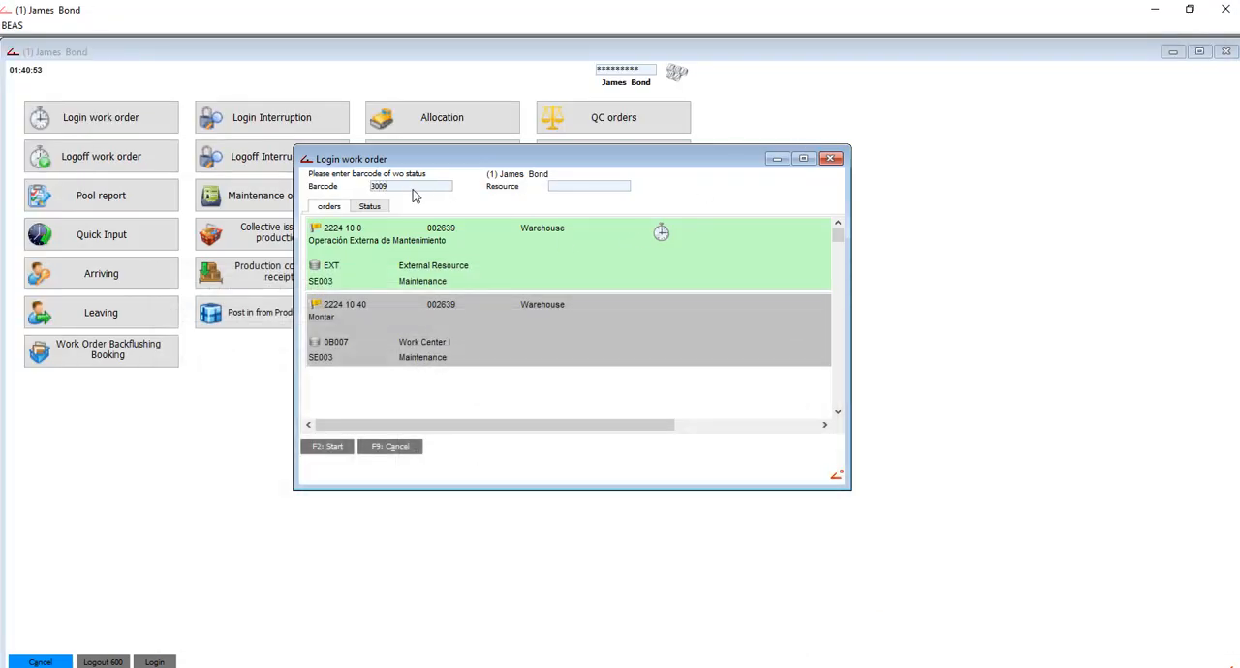
key(F2)
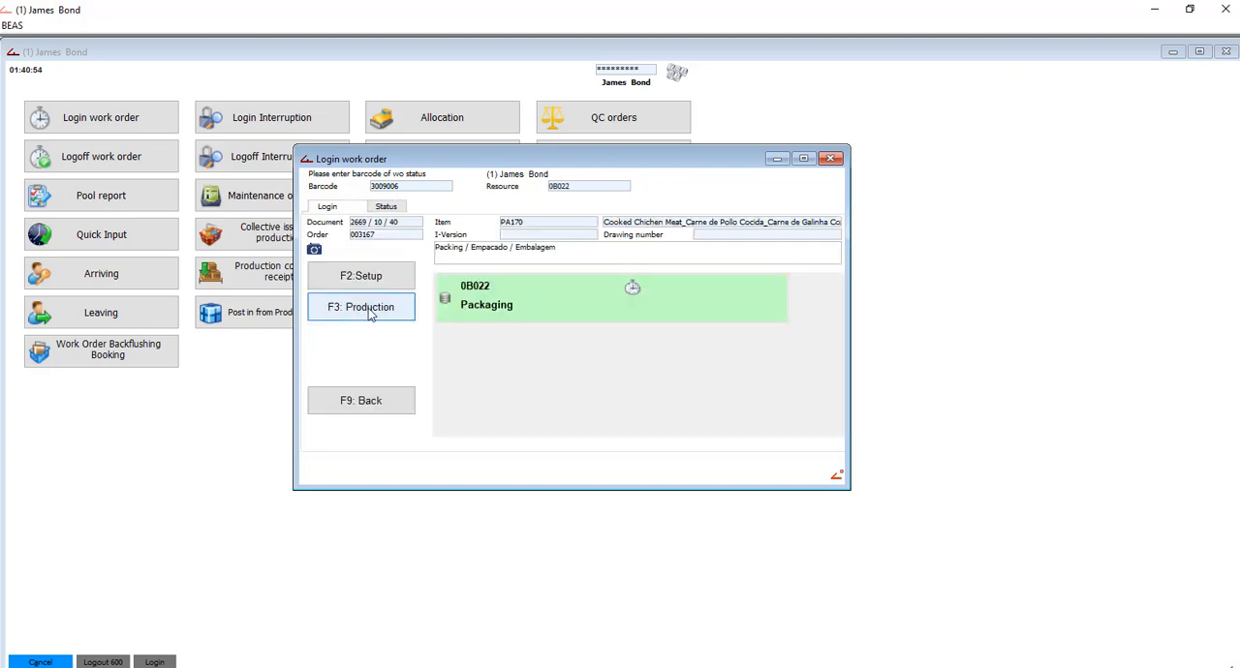
click(372, 312)
- Log off Packing operation 3009006 with a duration of 280 min and a yield of 350 Pcs, and confirm its completion
click(155, 155)
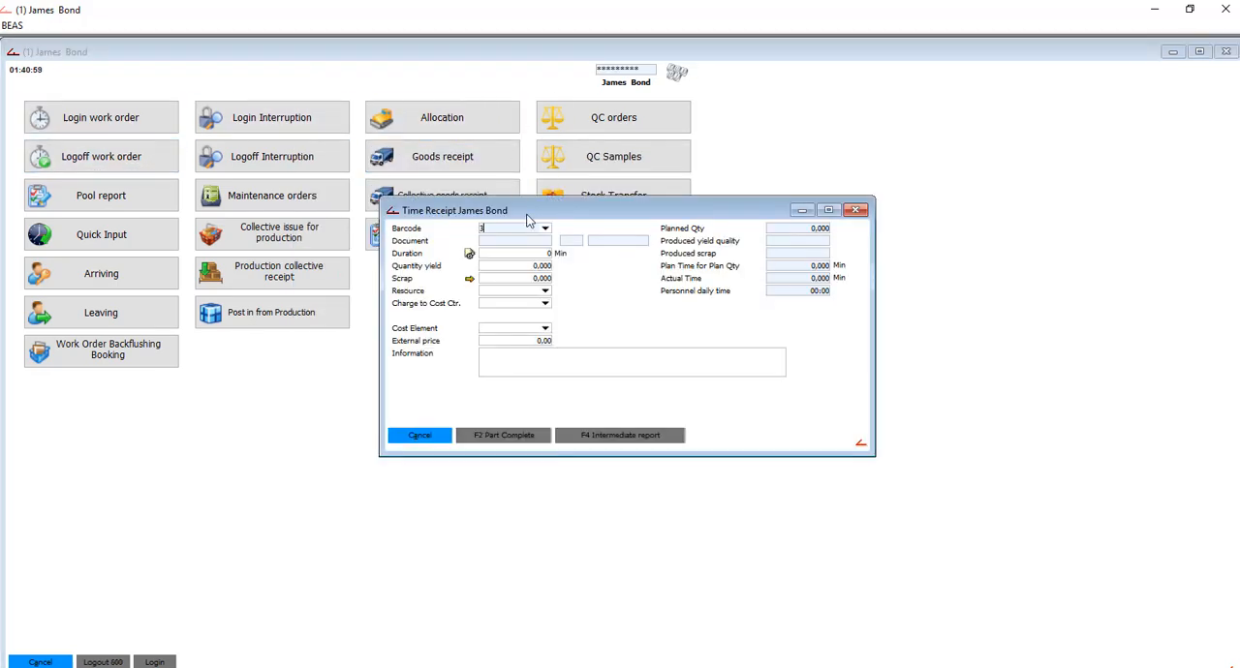
key(Tab)
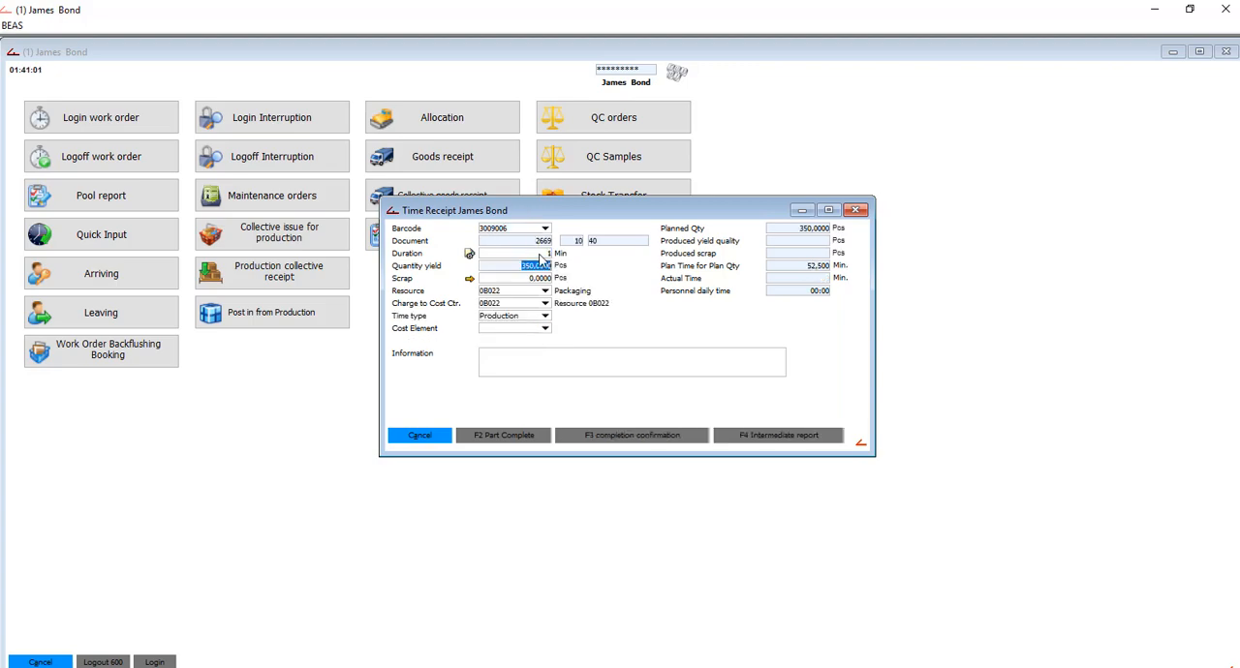
click(537, 254)
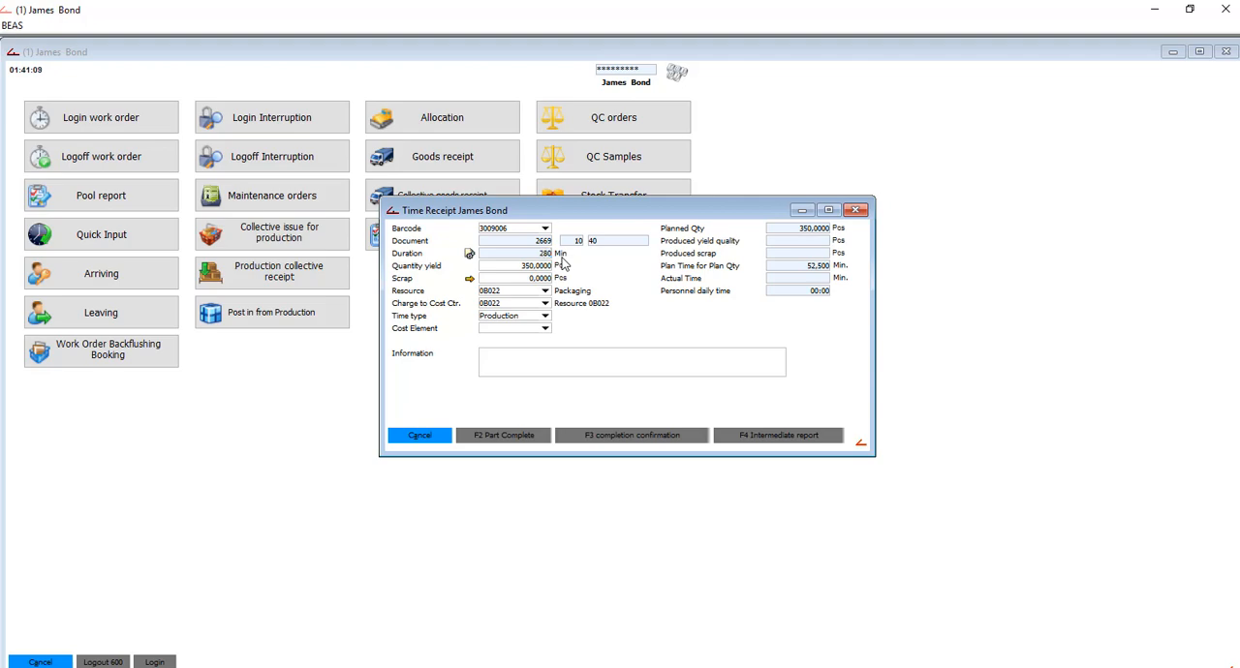
key(Tab)
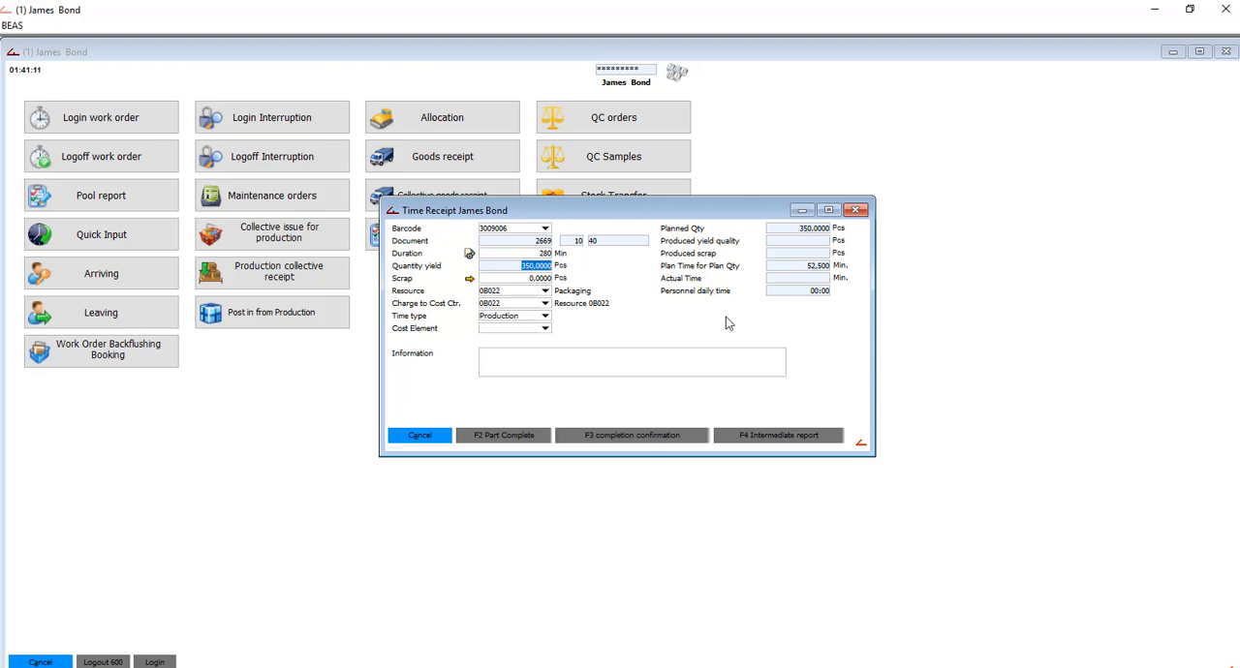
click(603, 437)
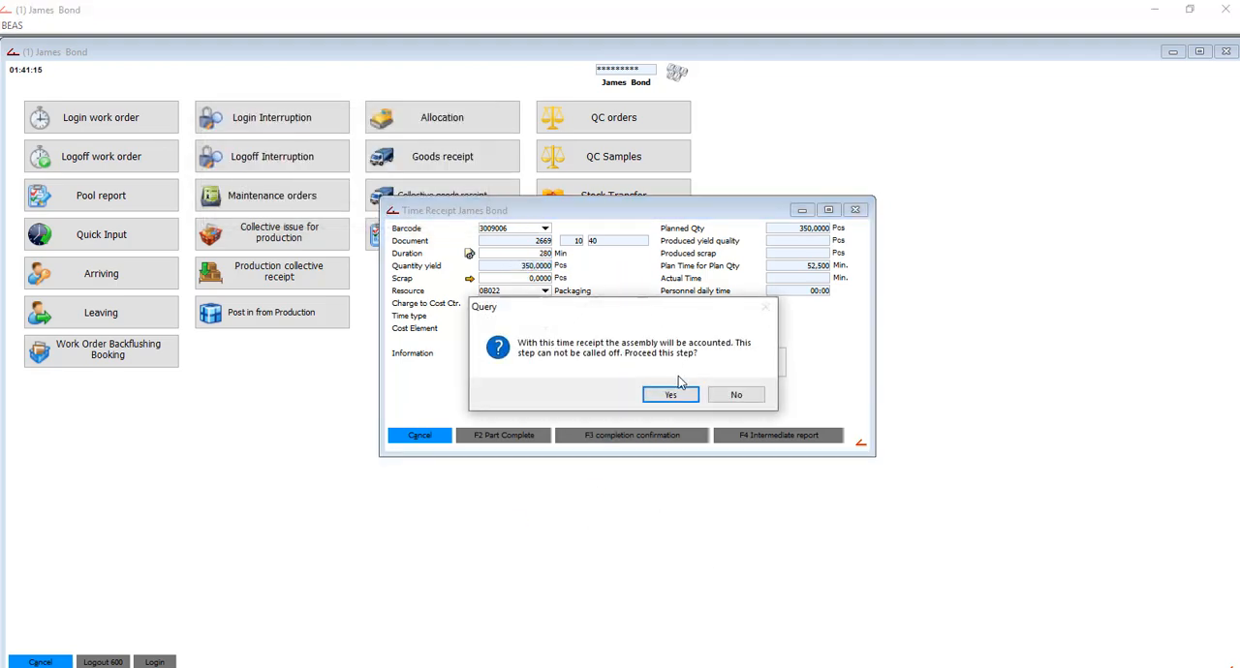
click(673, 393)
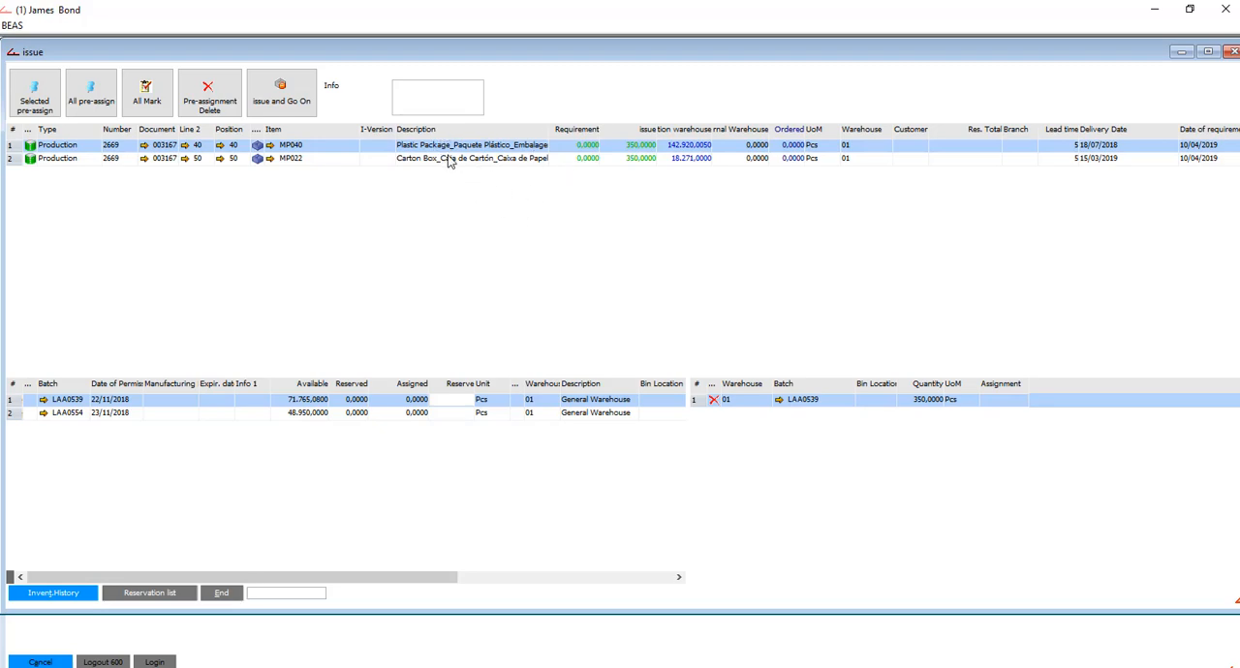
- Issue 350 Pcs each of MP040 and MP022, and close the time receipt without saving further changes
click(287, 101)
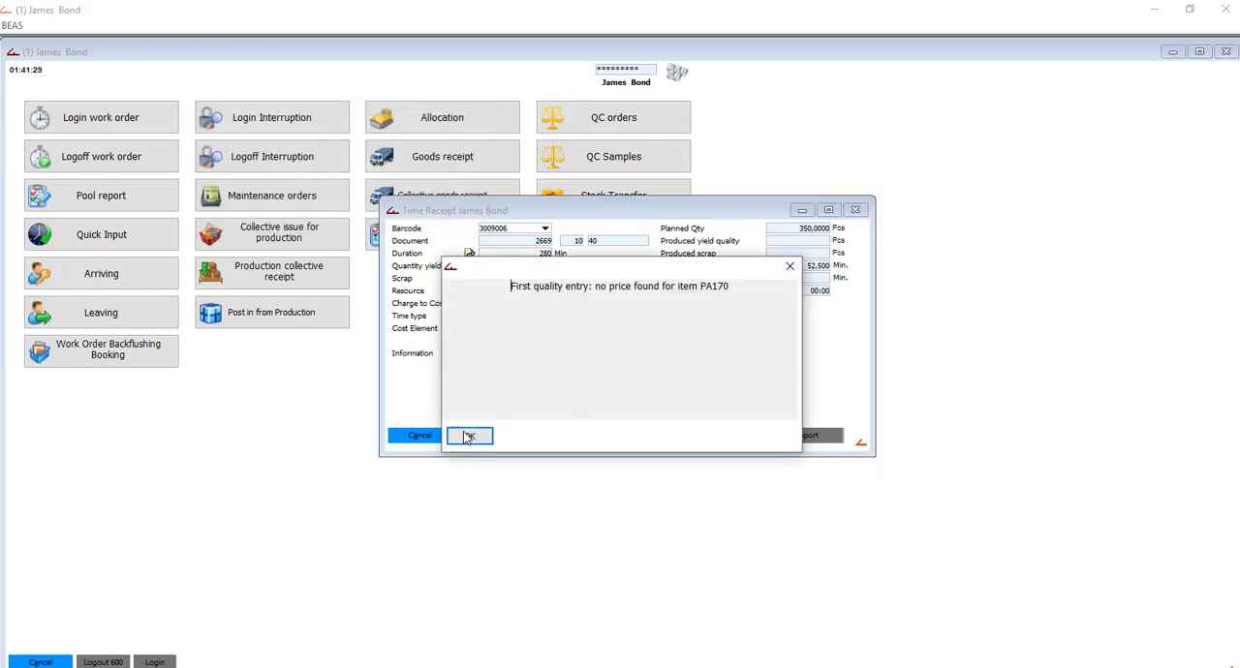
click(469, 437)
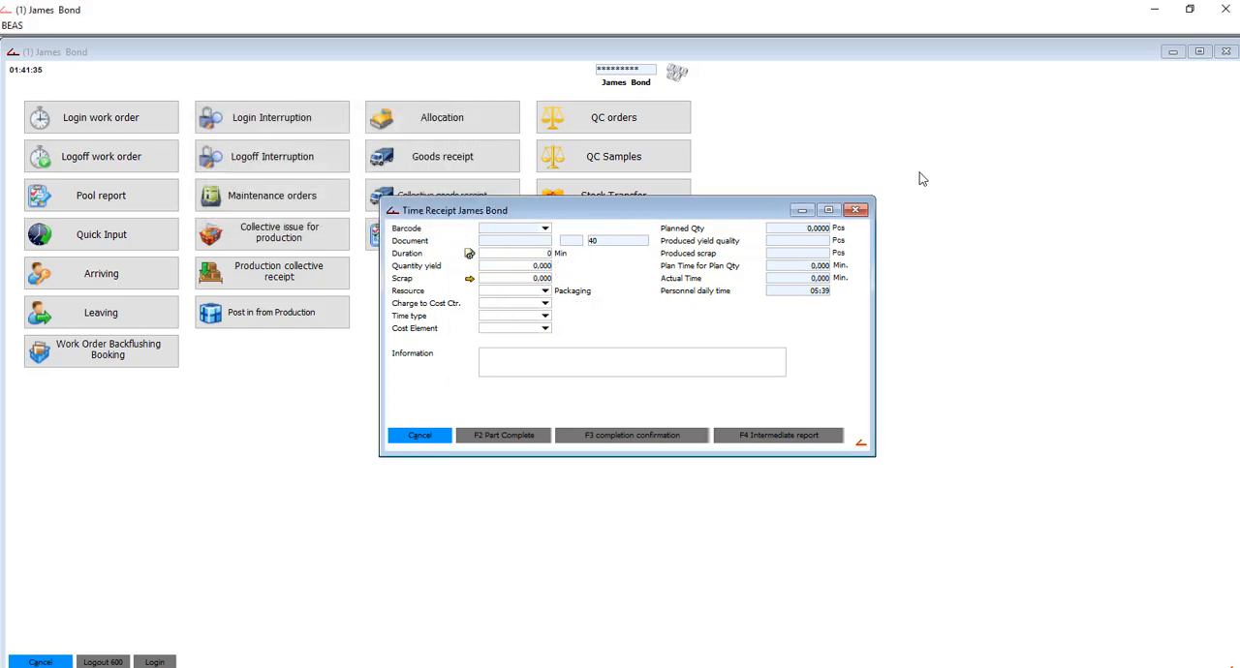
click(856, 211)
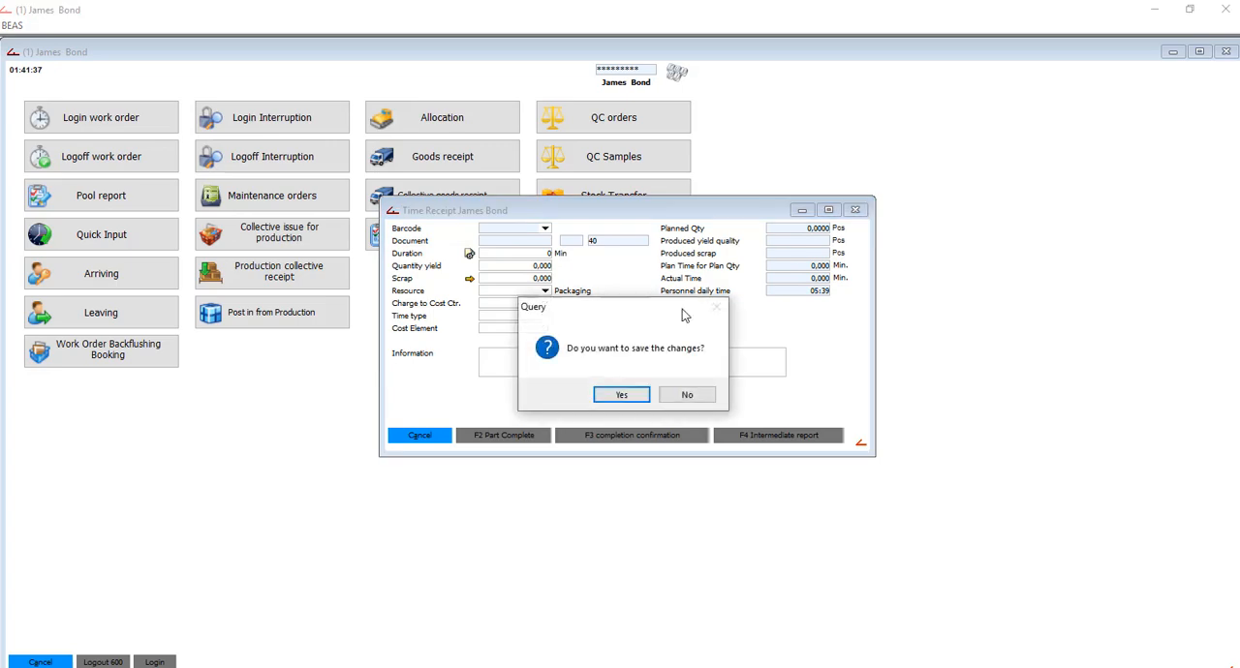
click(684, 395)
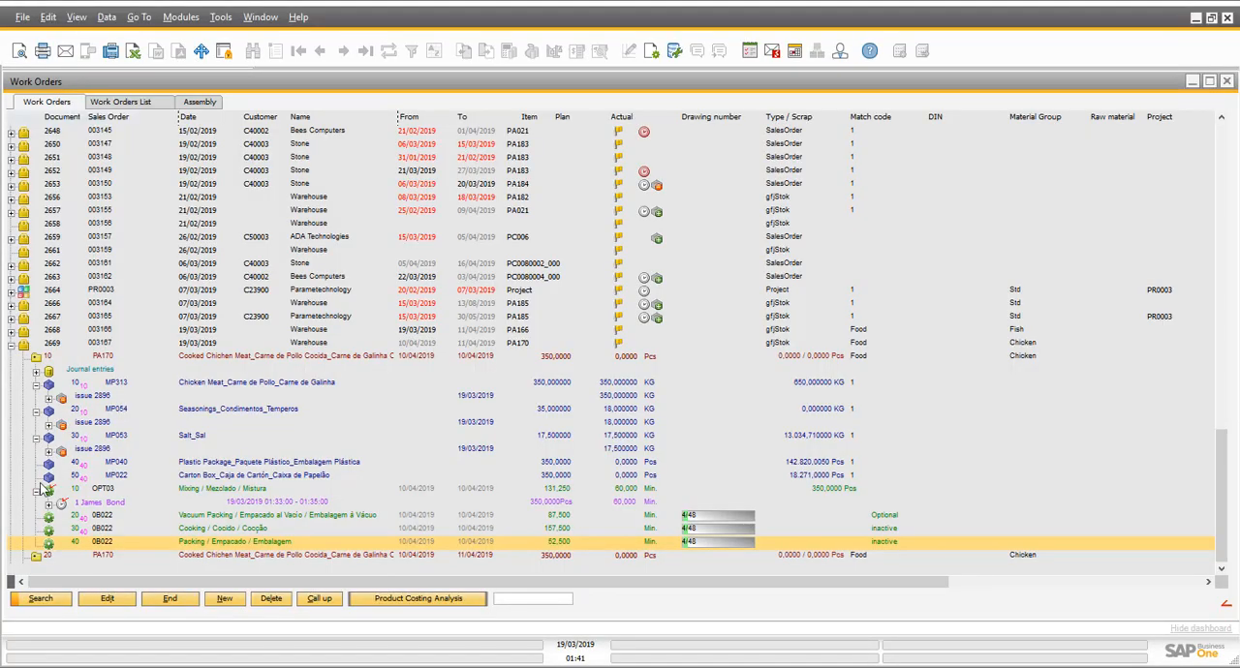
- Refresh PA170 position 10 in the work orders, expand its production receipt, and open the tracing of batch 1903-01516
click(36, 357)
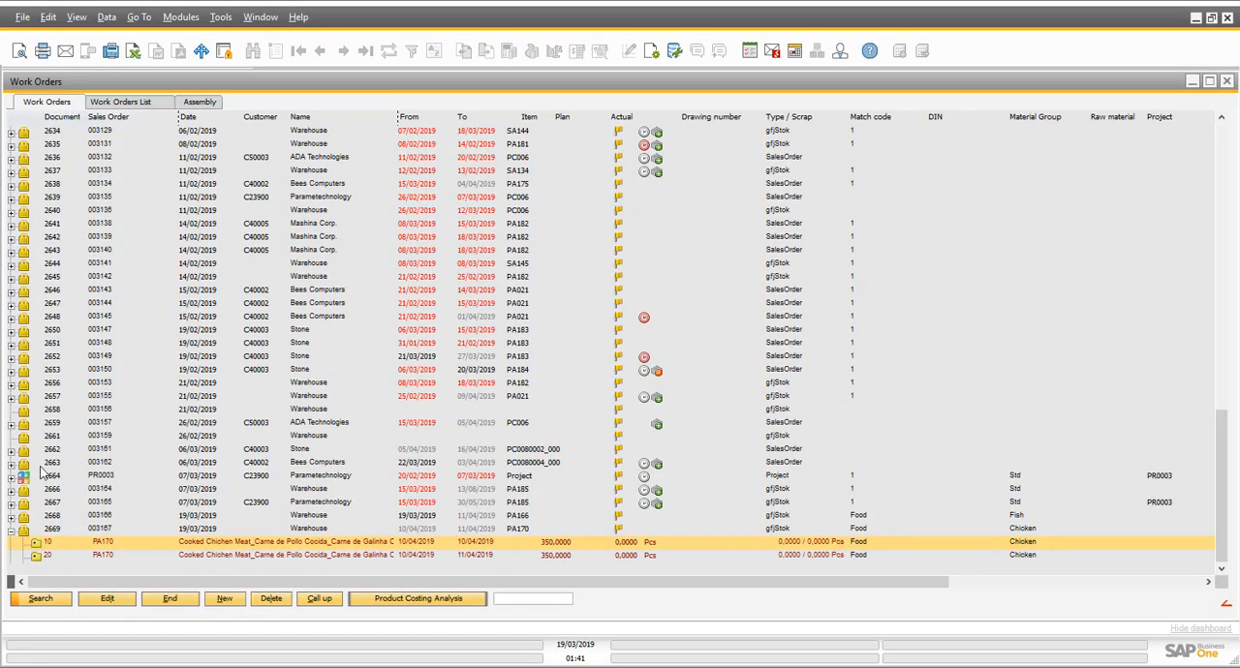
click(35, 545)
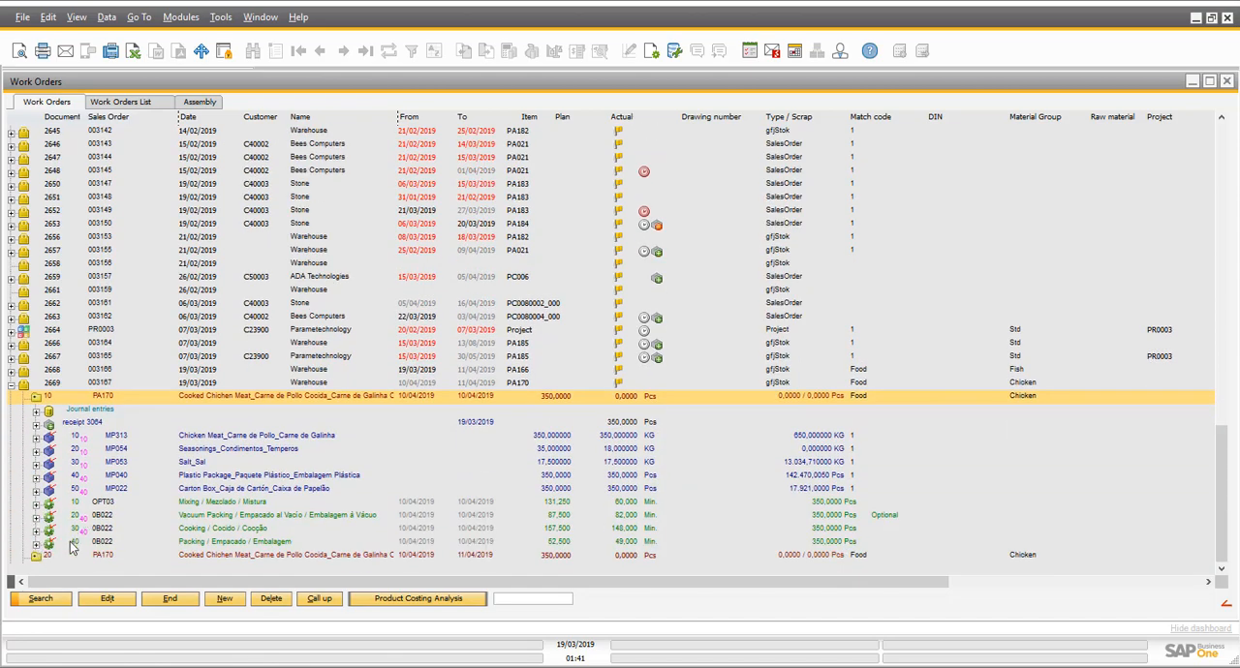
click(37, 427)
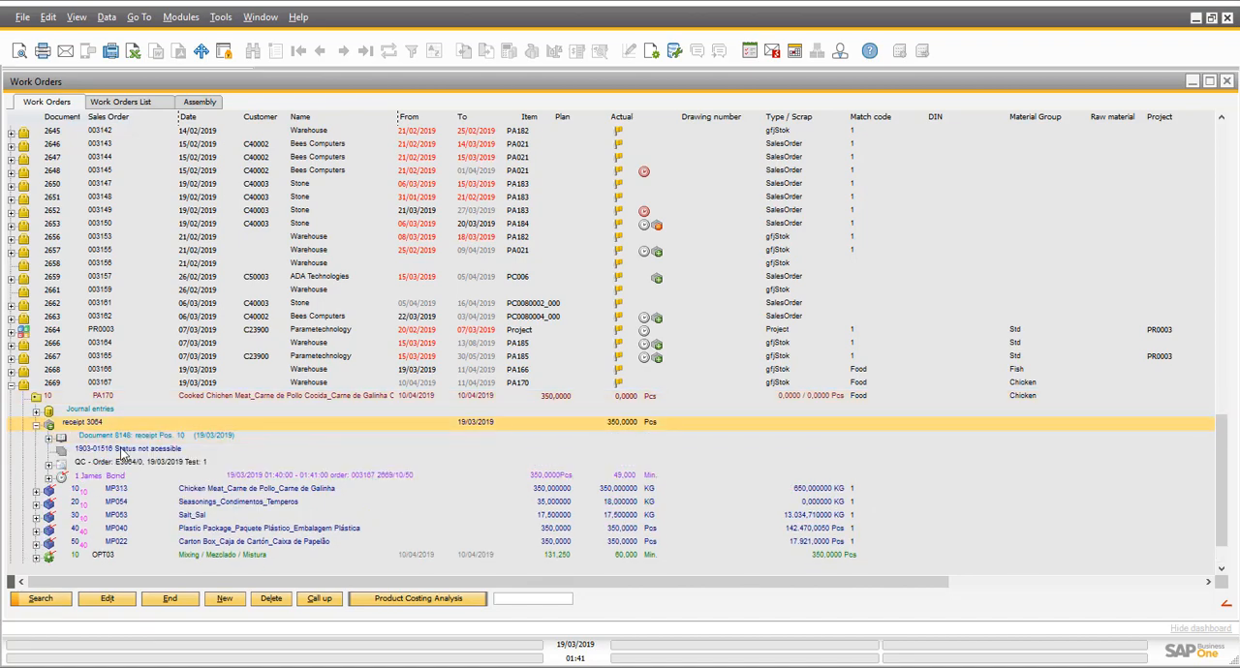
click(121, 451)
double_click(121, 451)
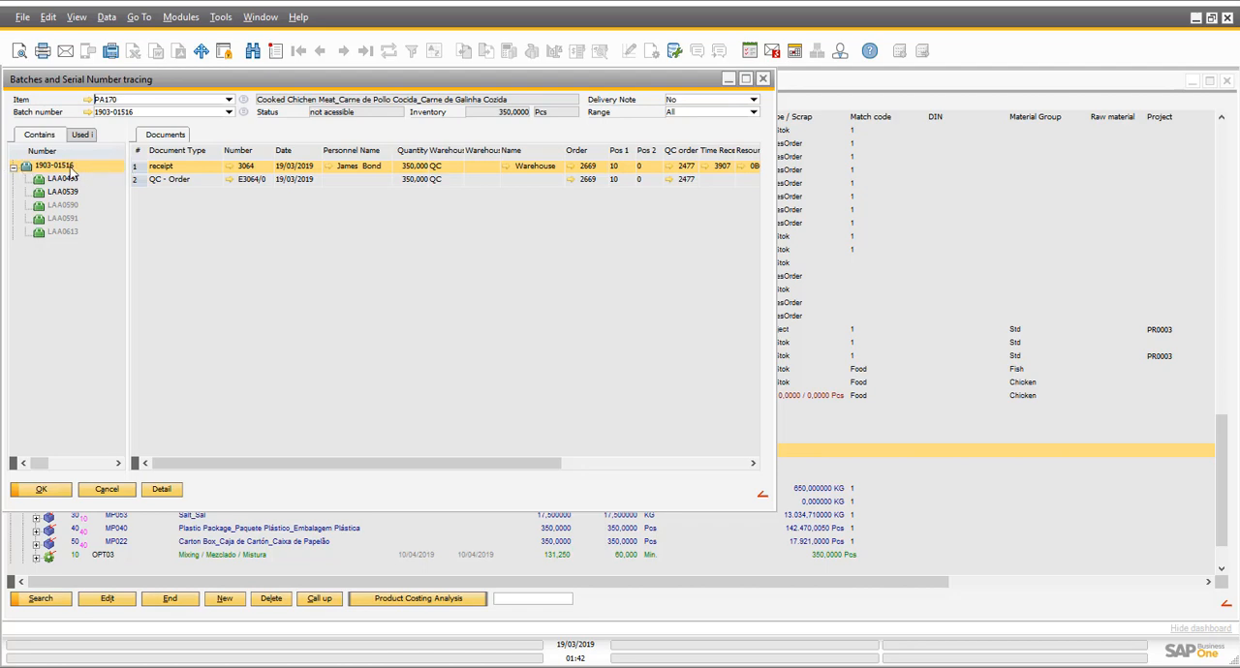
- Review the batch's component batches and open the QC order dated 24/10/2018 for batch LAA0494
click(189, 183)
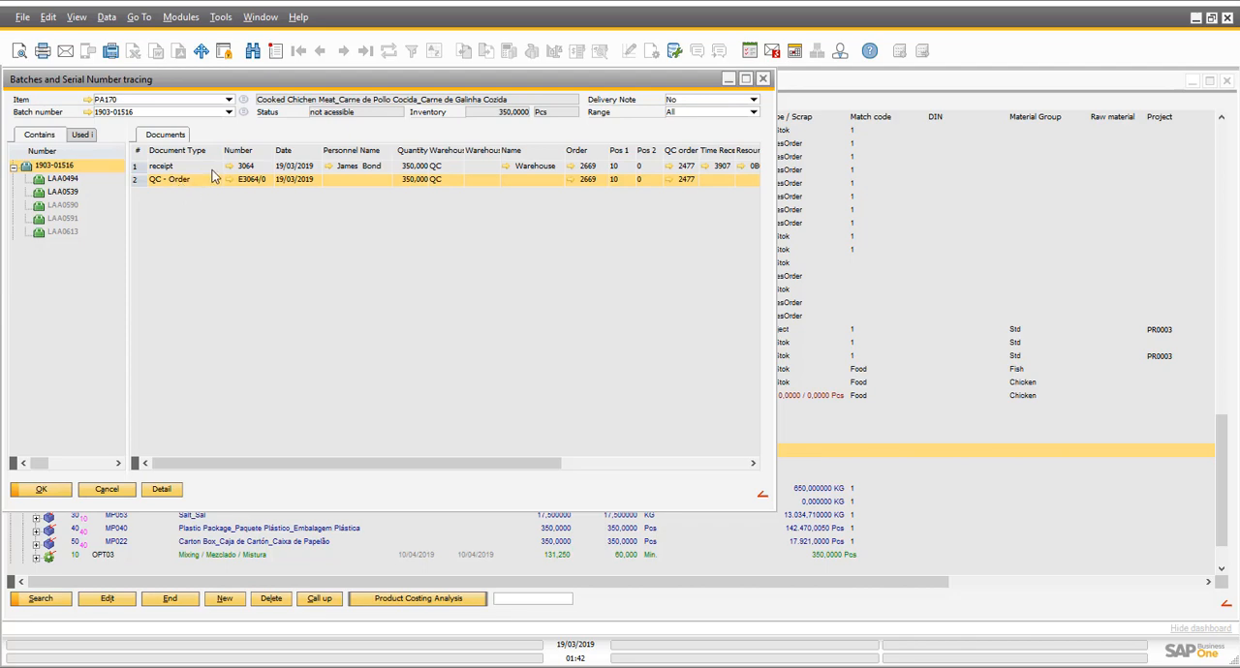
click(89, 181)
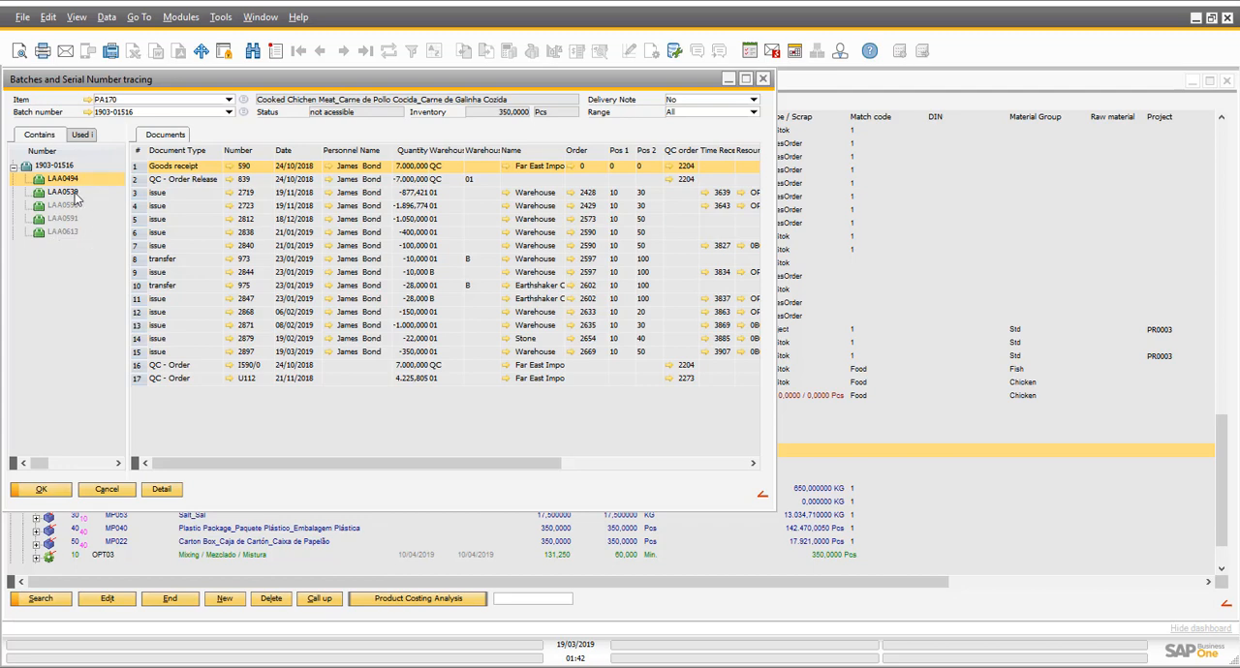
click(80, 205)
click(78, 184)
click(434, 368)
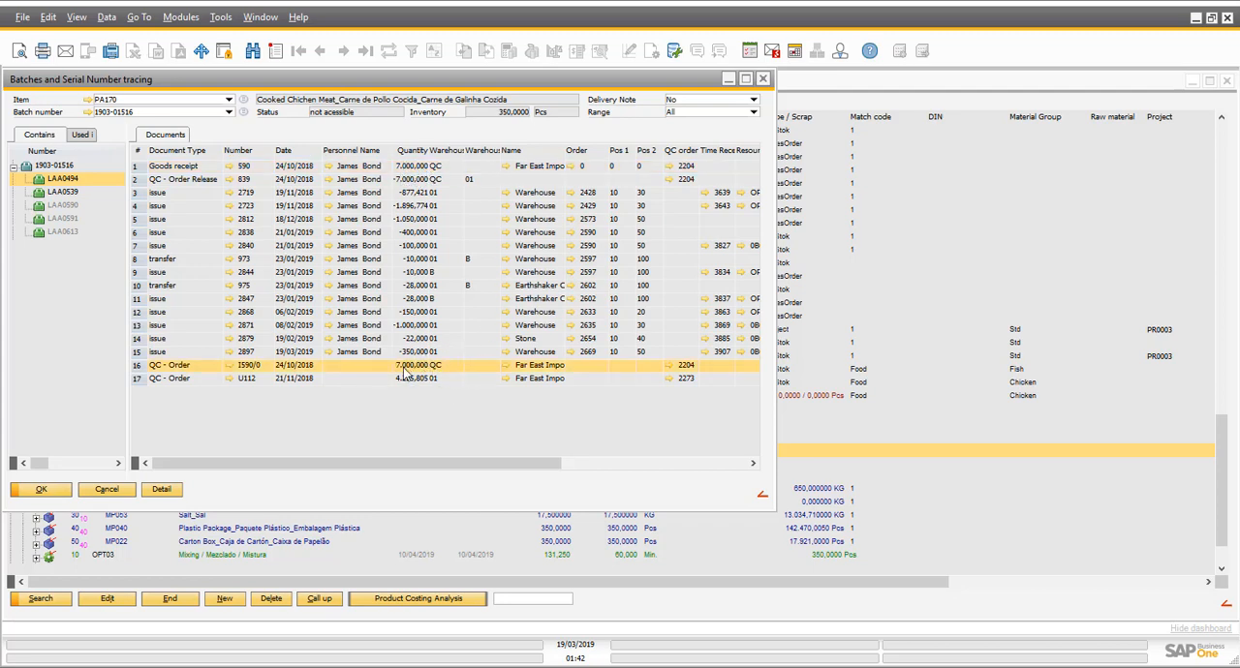
click(231, 368)
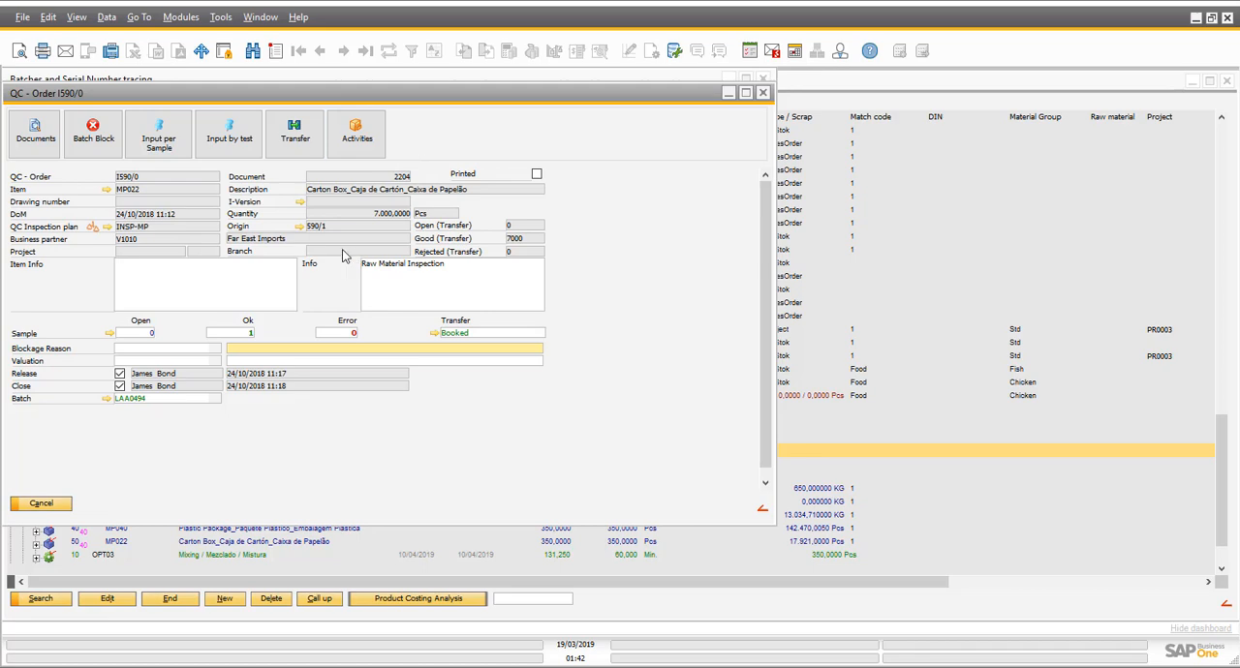
- Review the measurements of sample 1 in batch LAA0494's QC order, and close the order and the batch tracing
click(109, 335)
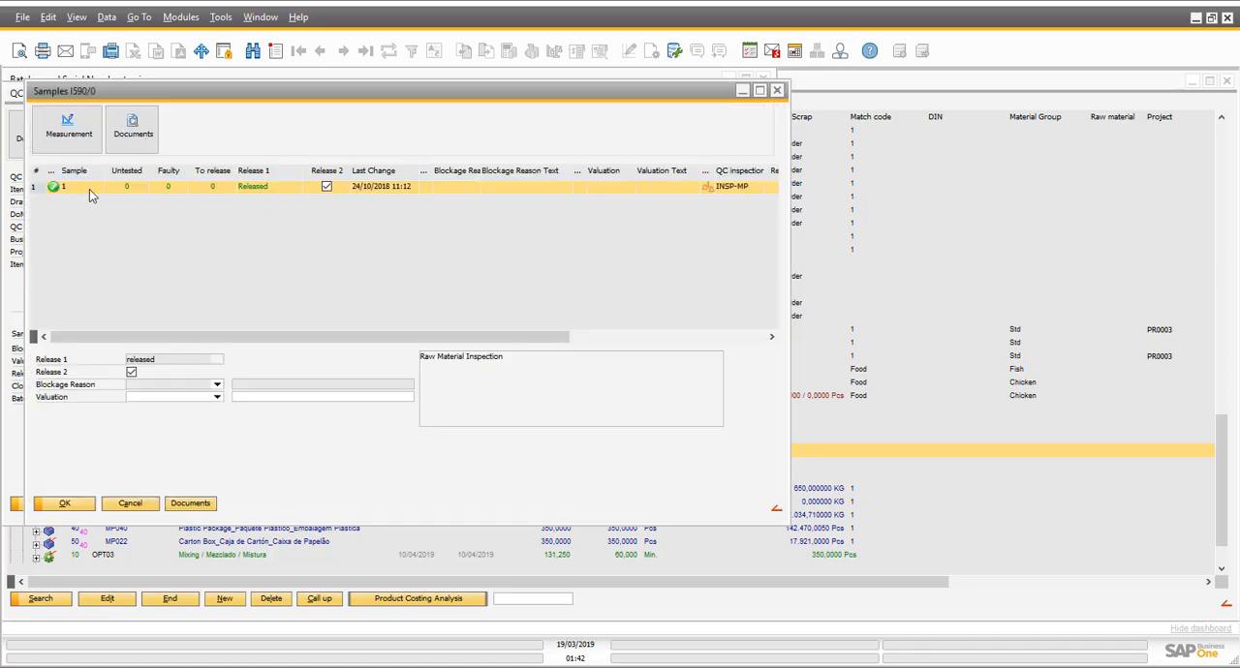
double_click(89, 190)
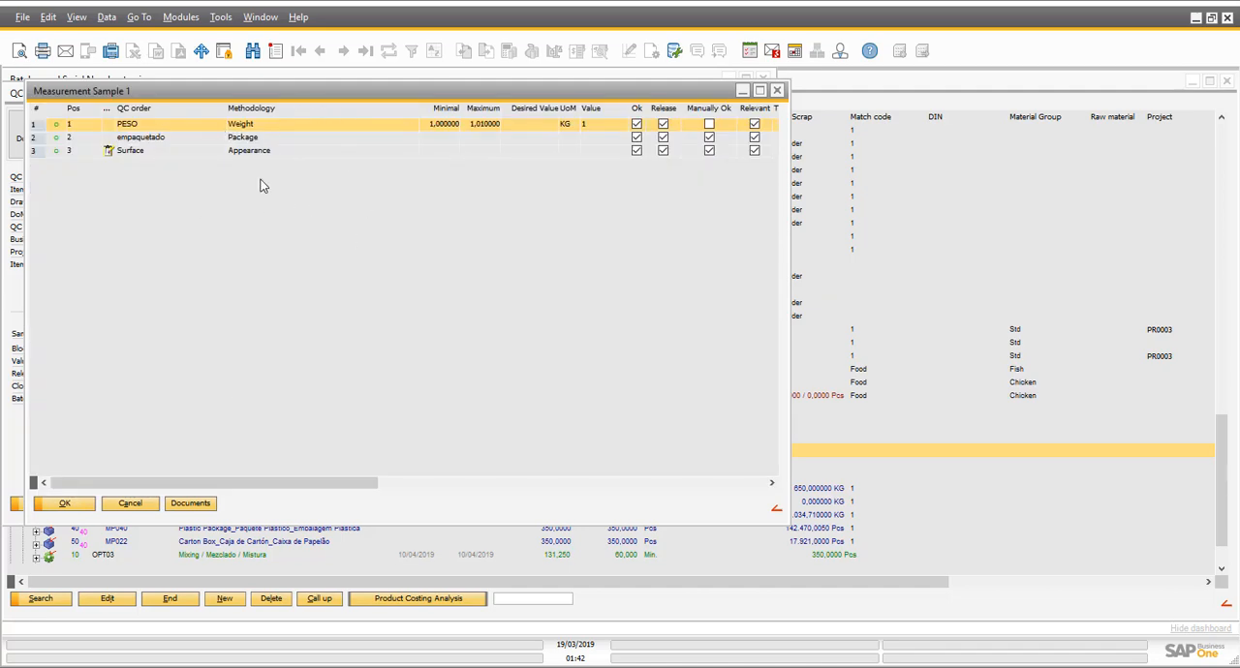
click(131, 506)
click(143, 505)
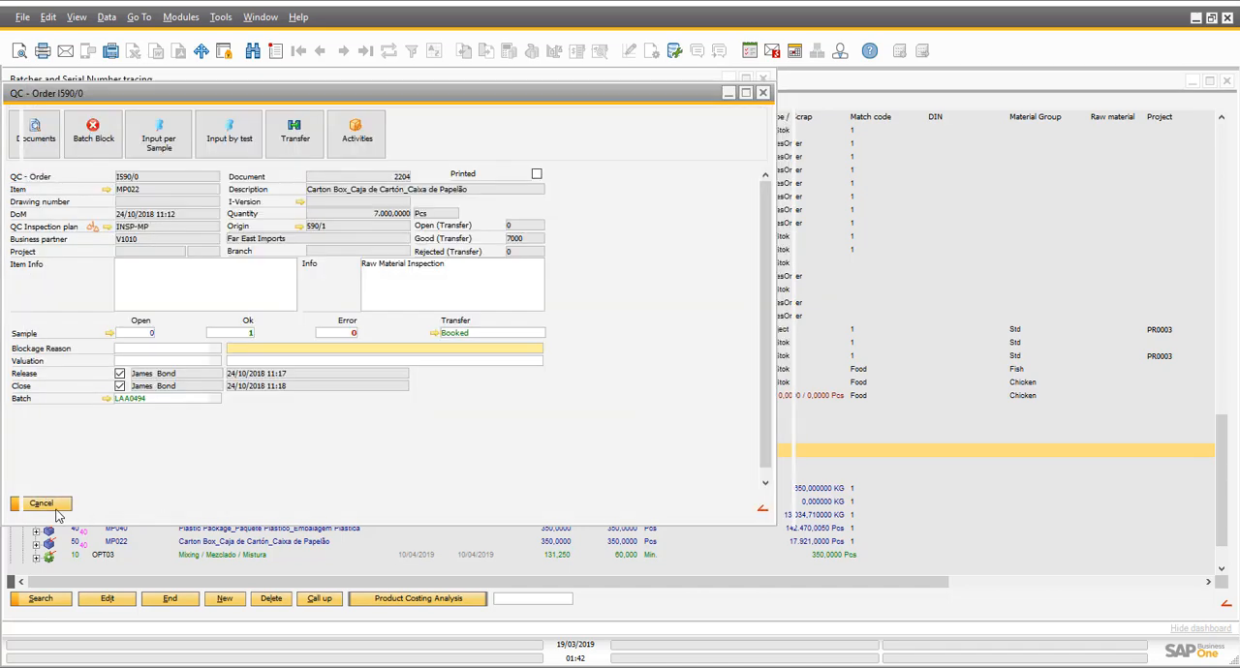
click(53, 507)
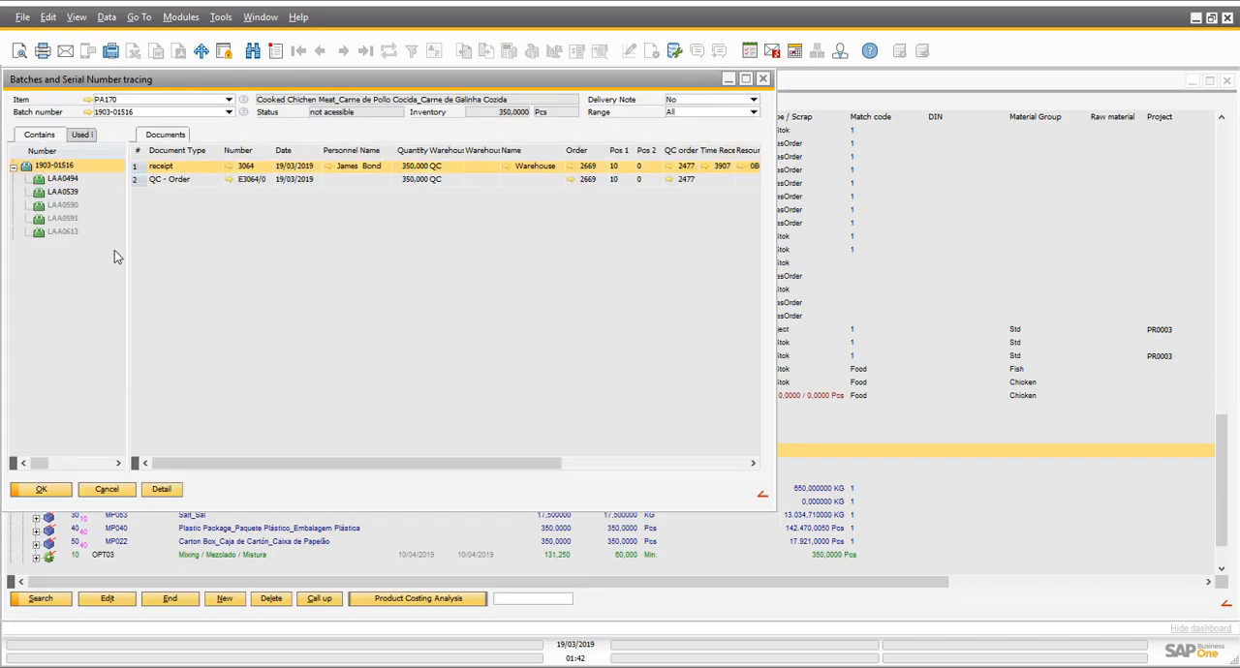
click(107, 490)
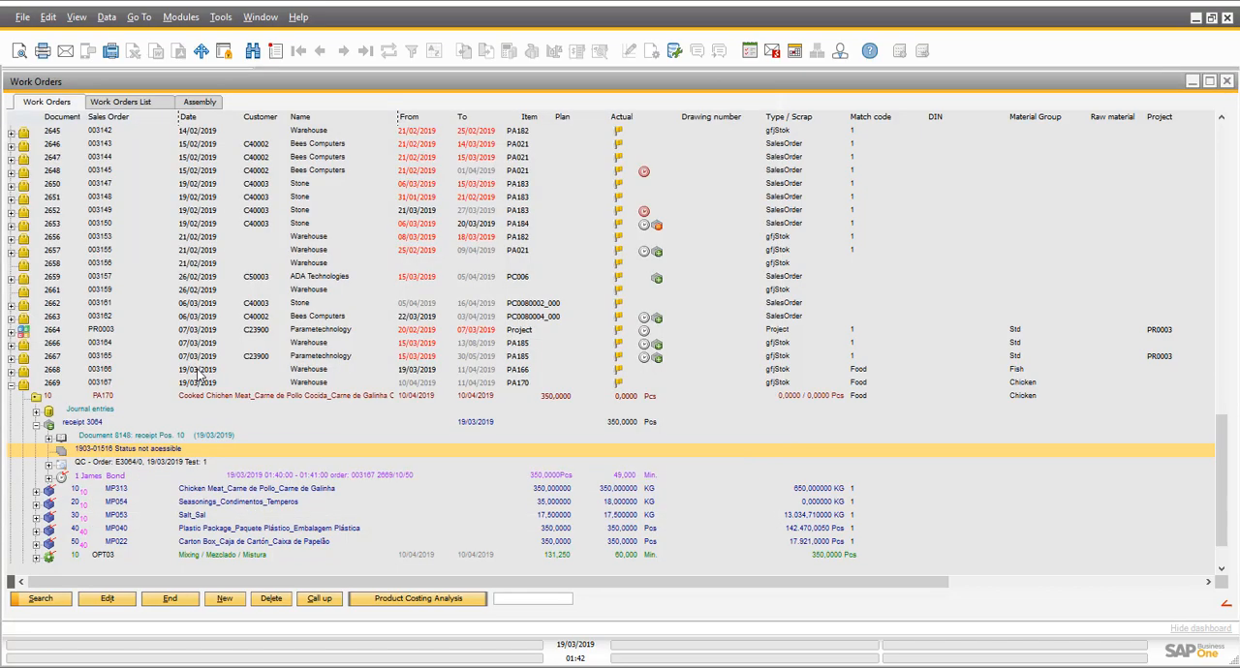
- Open the sample measurements of the PA170 receipt's QC order, approve the Surface test, and record 1 m for DIM 1
click(90, 466)
double_click(90, 466)
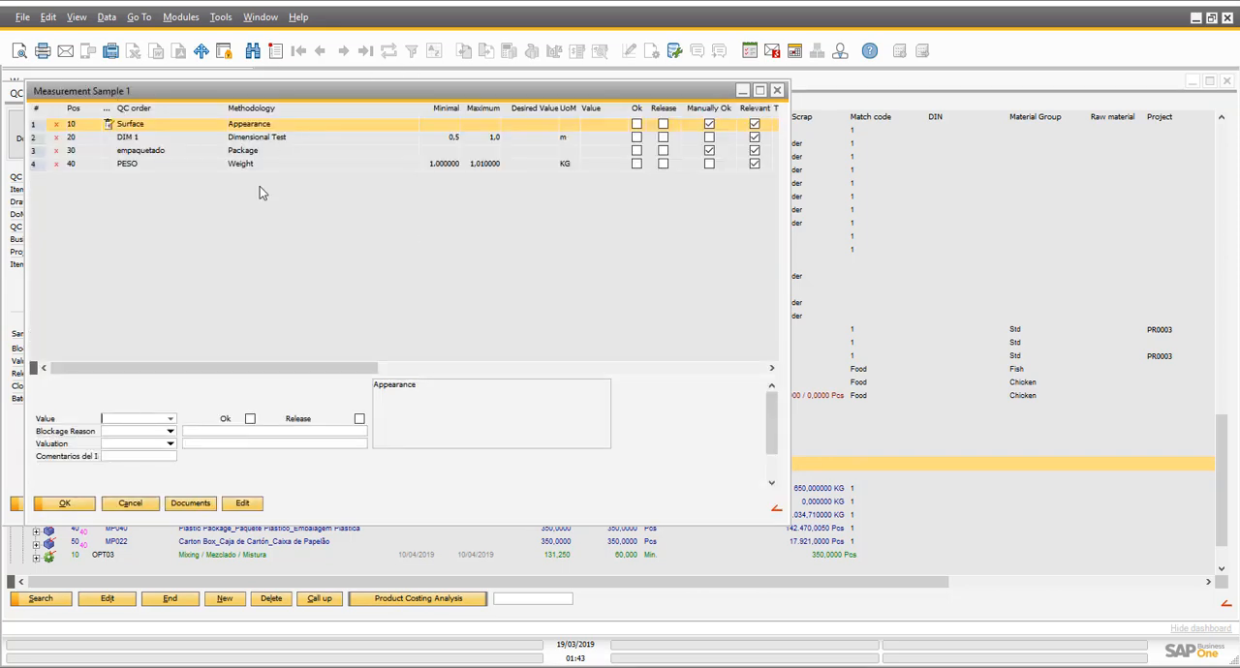
click(250, 418)
click(288, 140)
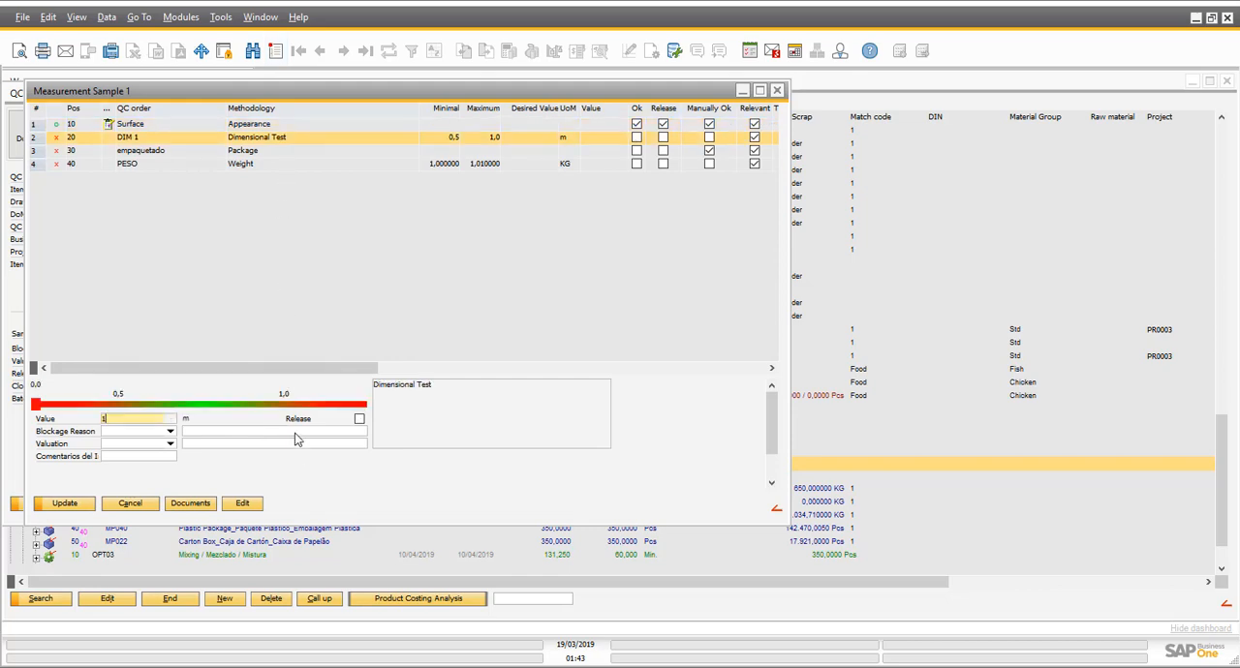
key(Tab)
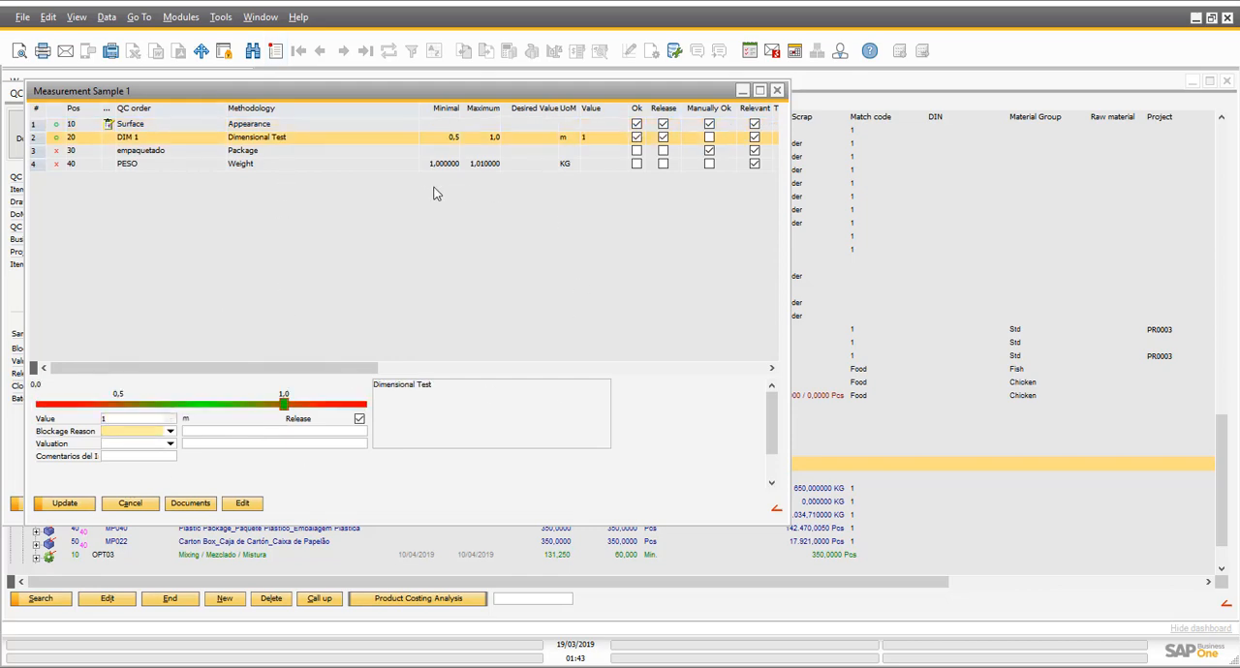
- Approve the Package test, record 1 KG for the Weight test, and save the sample results
click(436, 152)
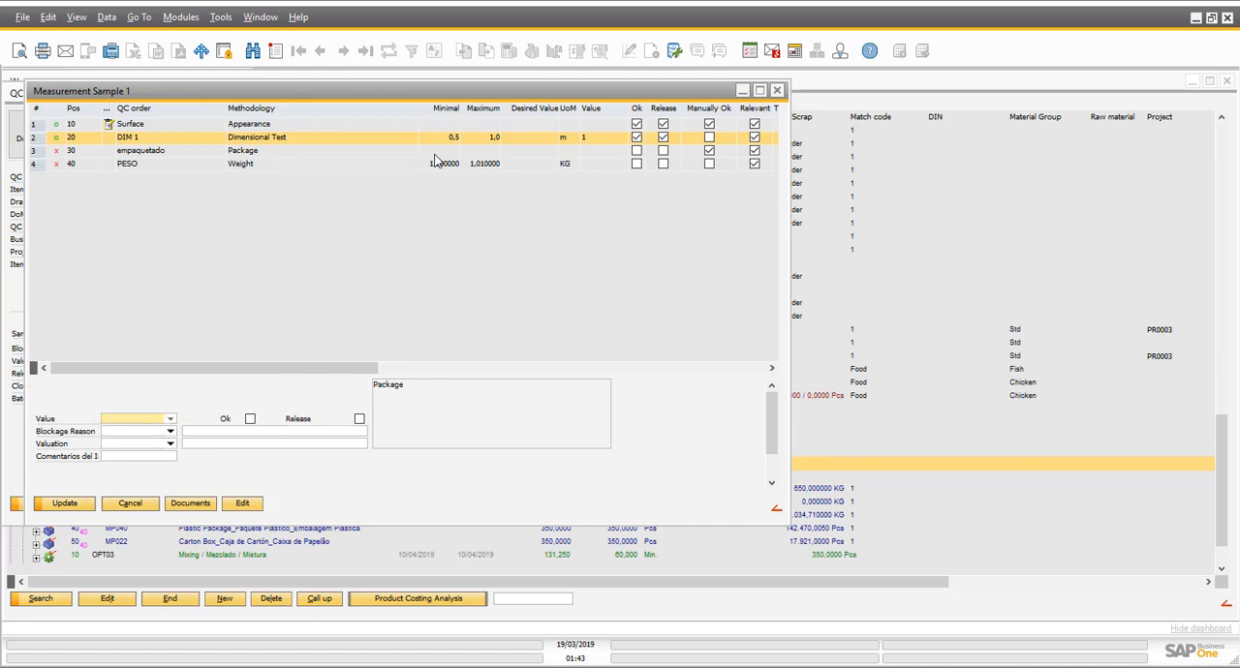
click(250, 418)
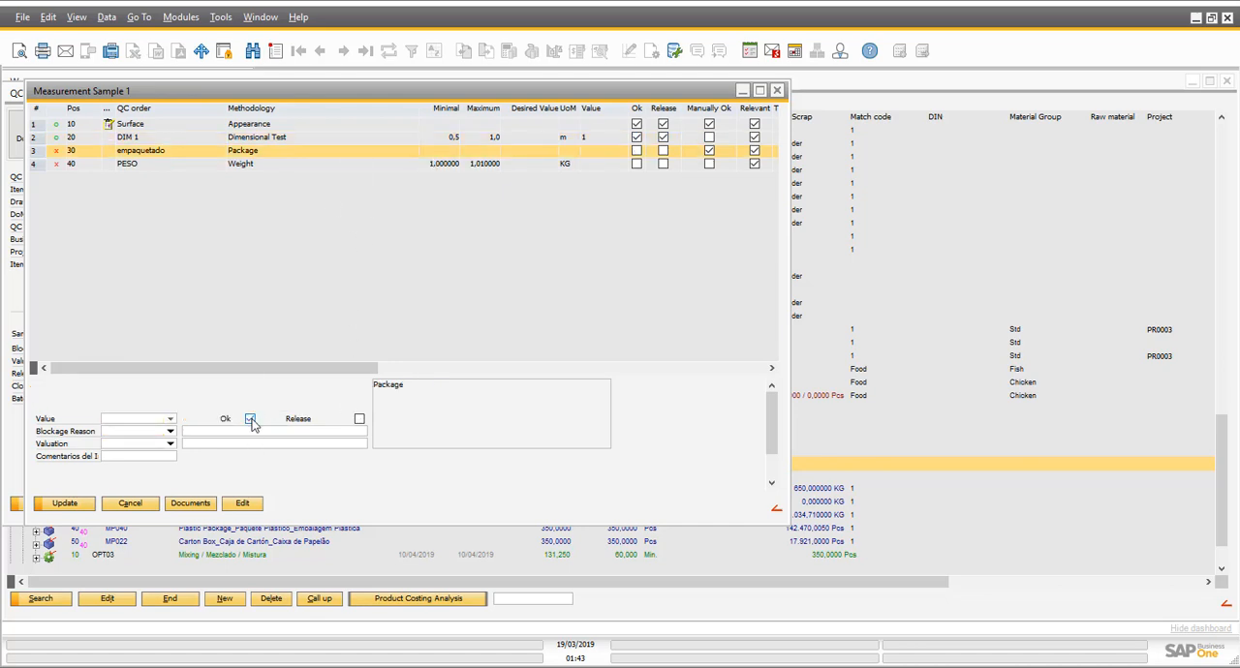
click(255, 167)
text(1)
key(Tab)
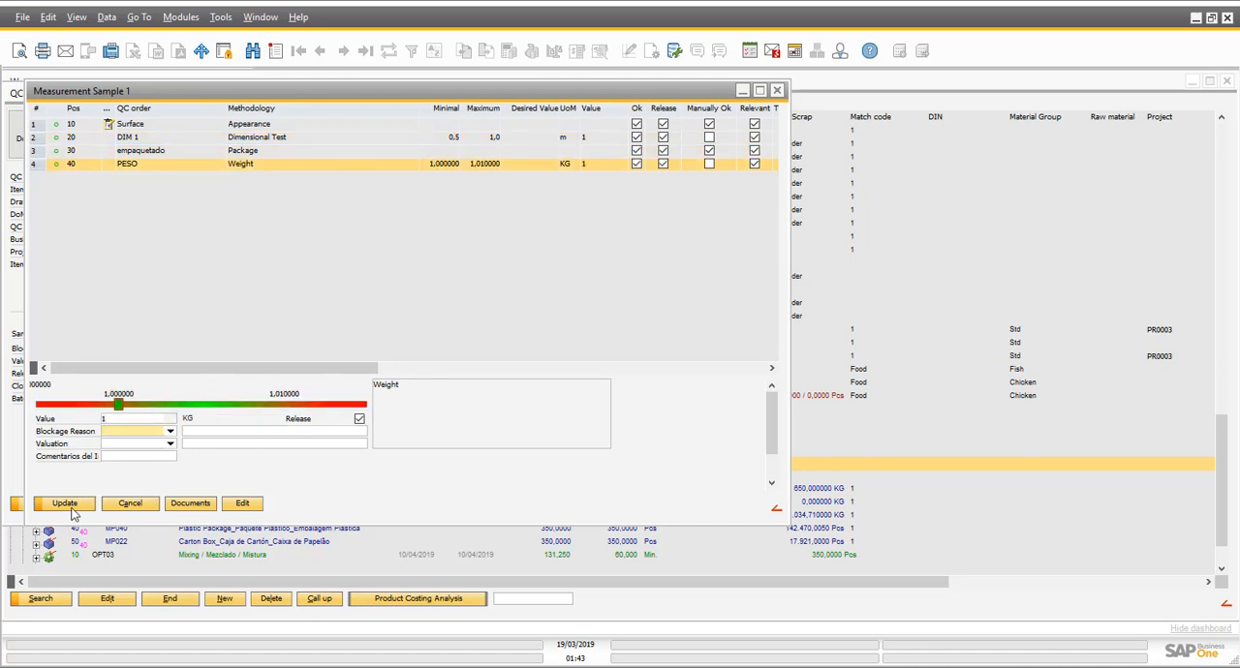
click(66, 504)
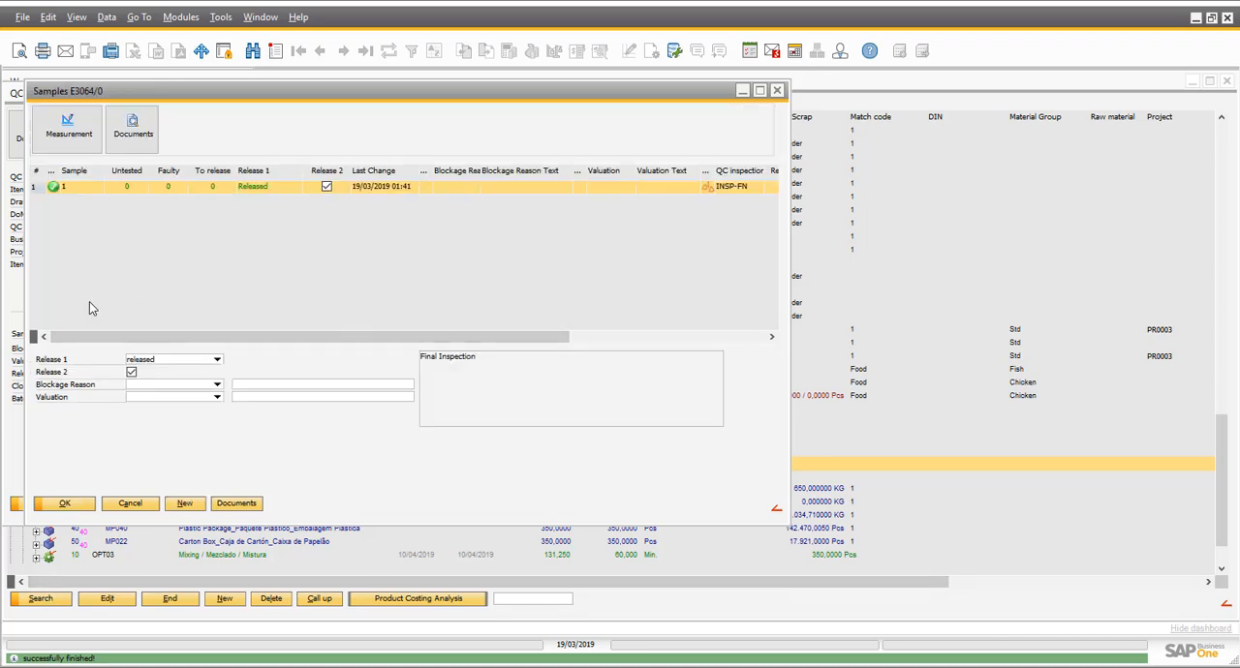
click(65, 504)
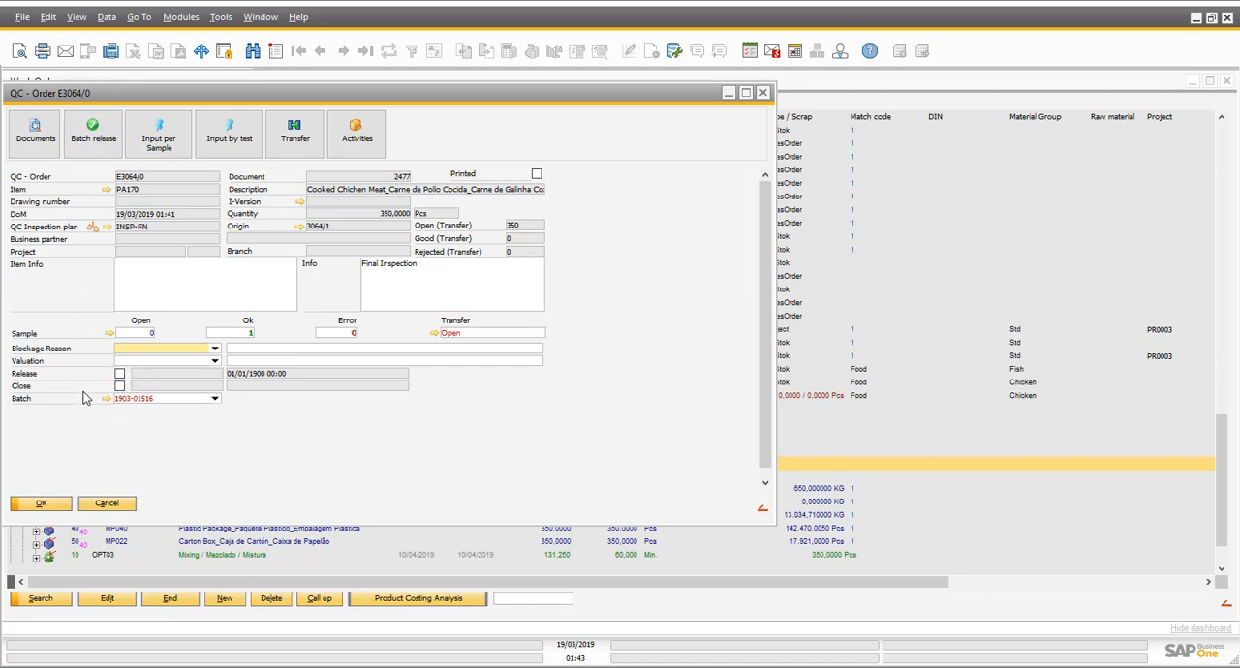
click(80, 142)
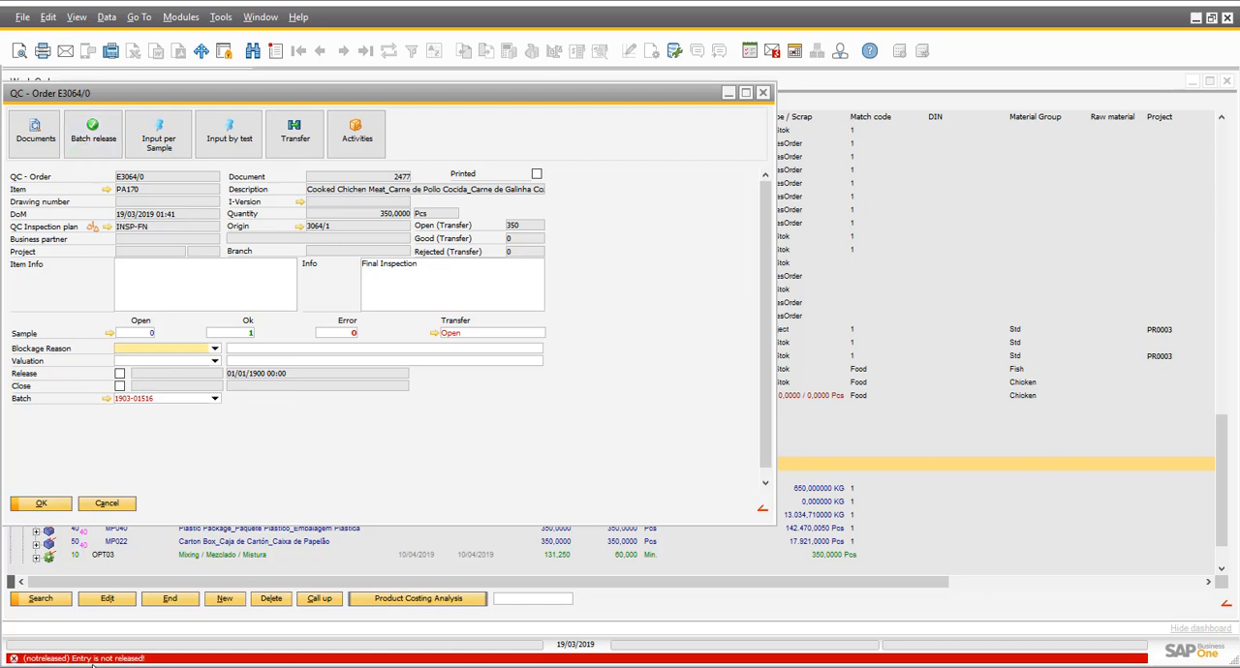
click(433, 333)
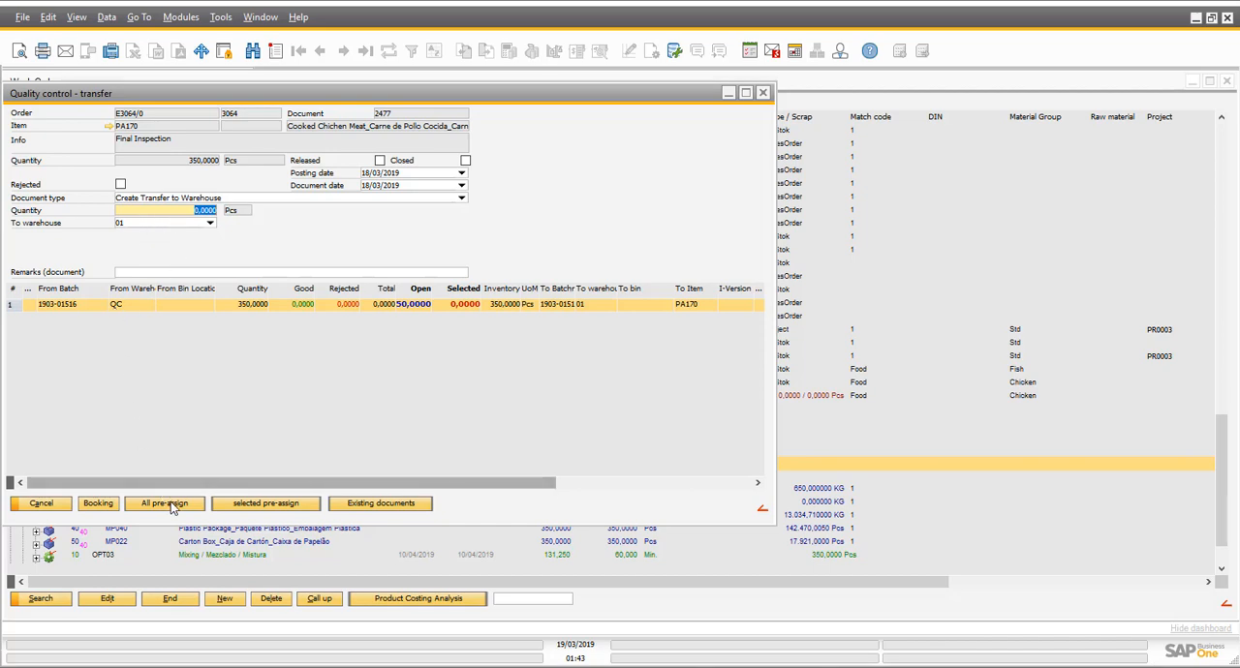
click(170, 504)
click(55, 507)
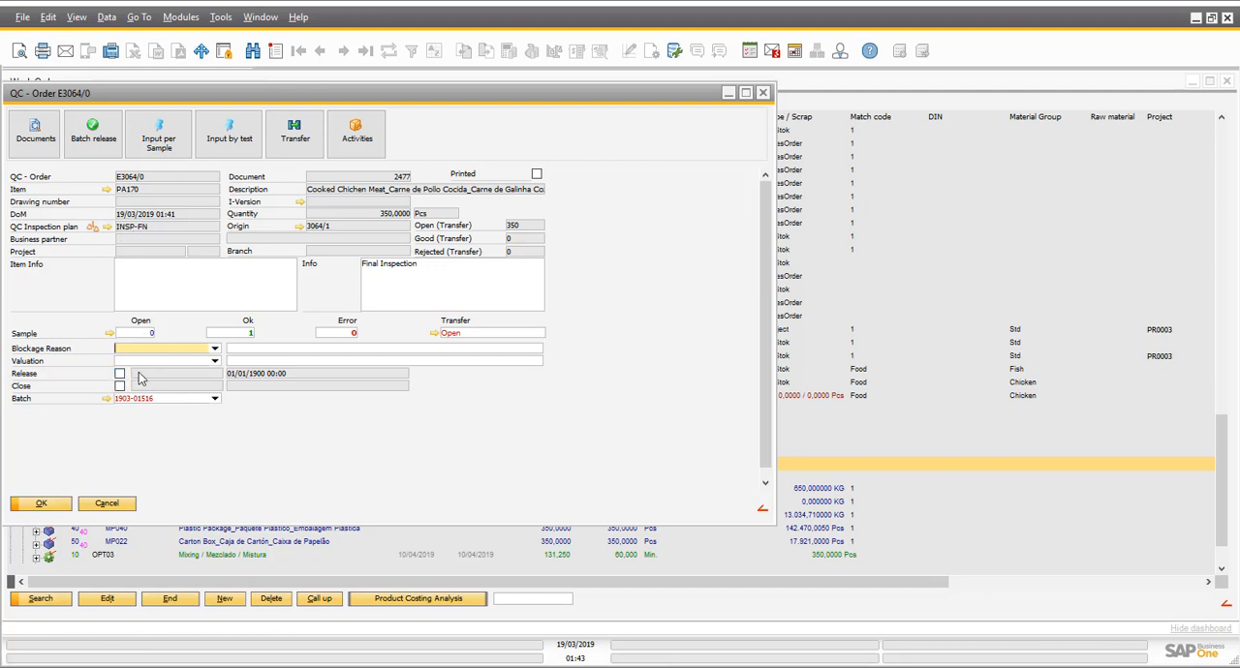
- Release the QC order by signing with the electronic signature password, and release batch 1903-01516
click(119, 374)
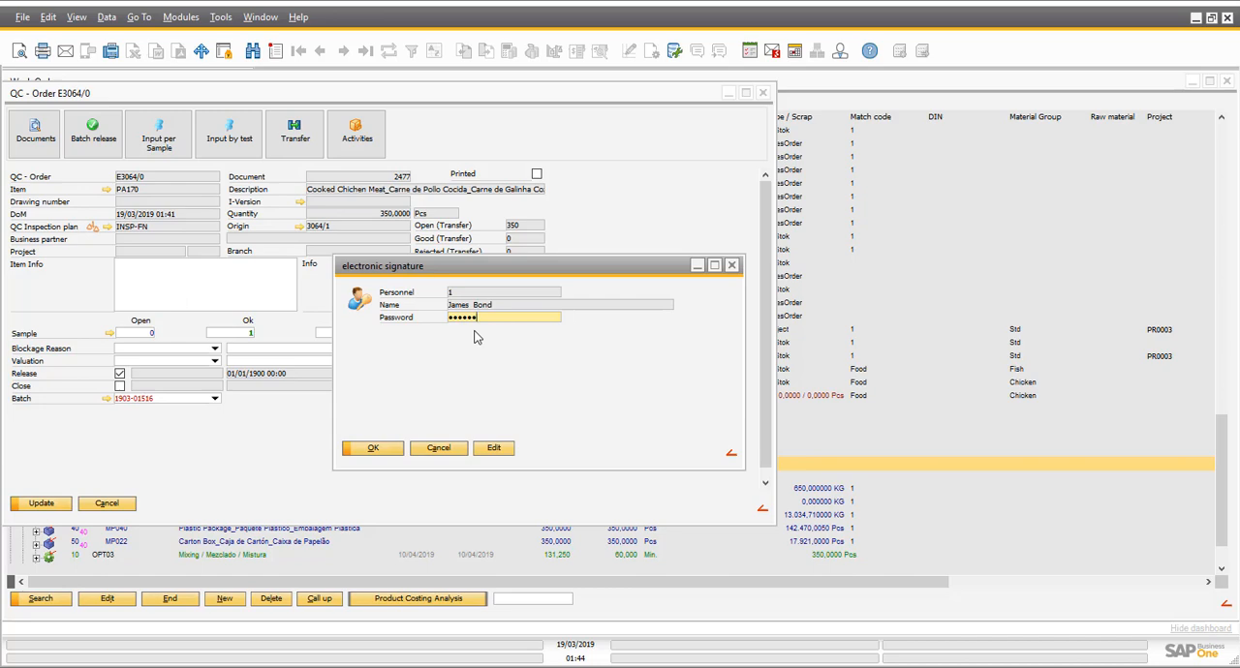
click(360, 449)
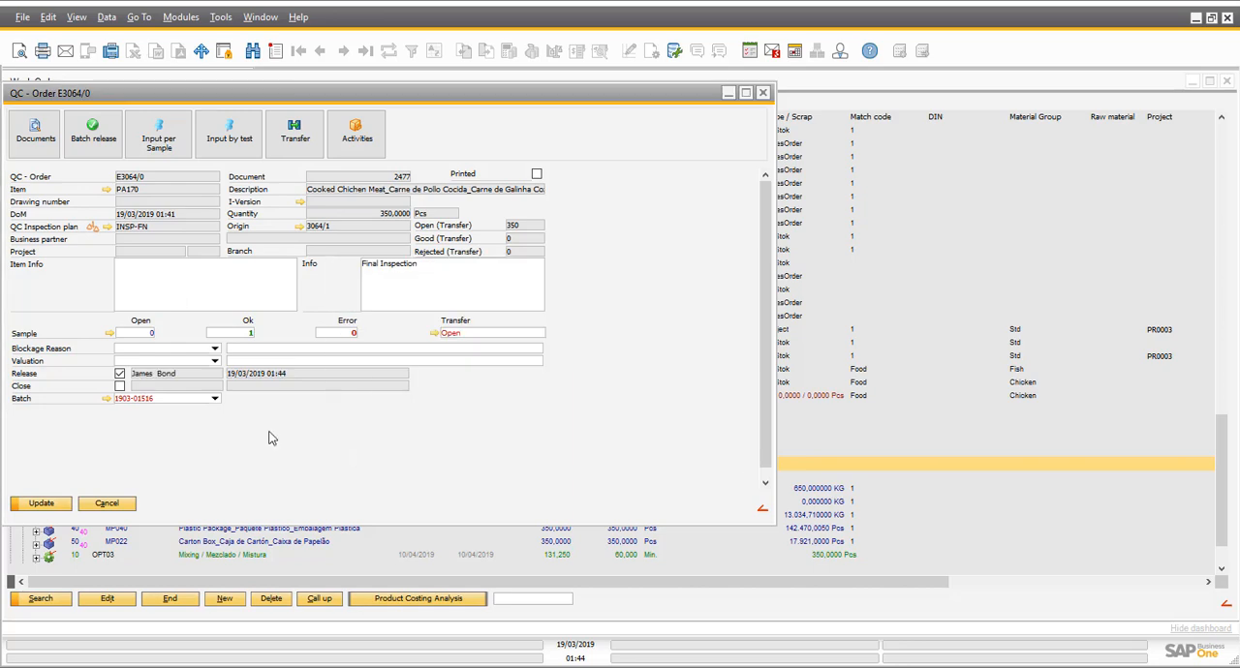
click(87, 136)
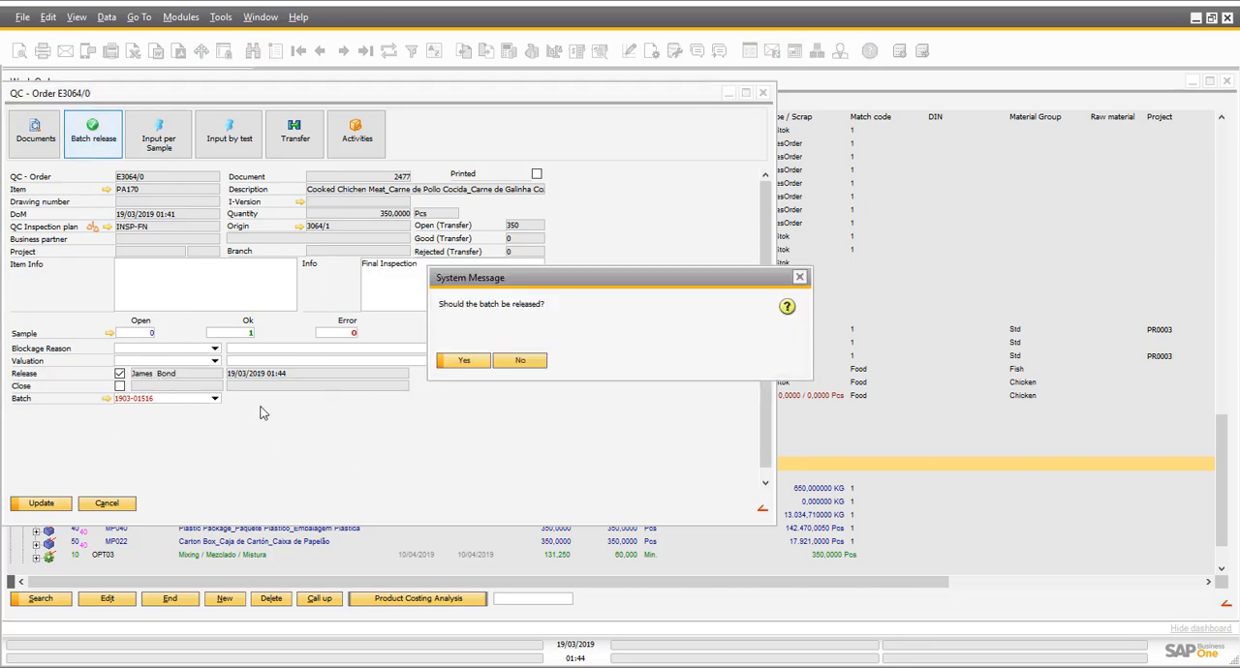
click(461, 363)
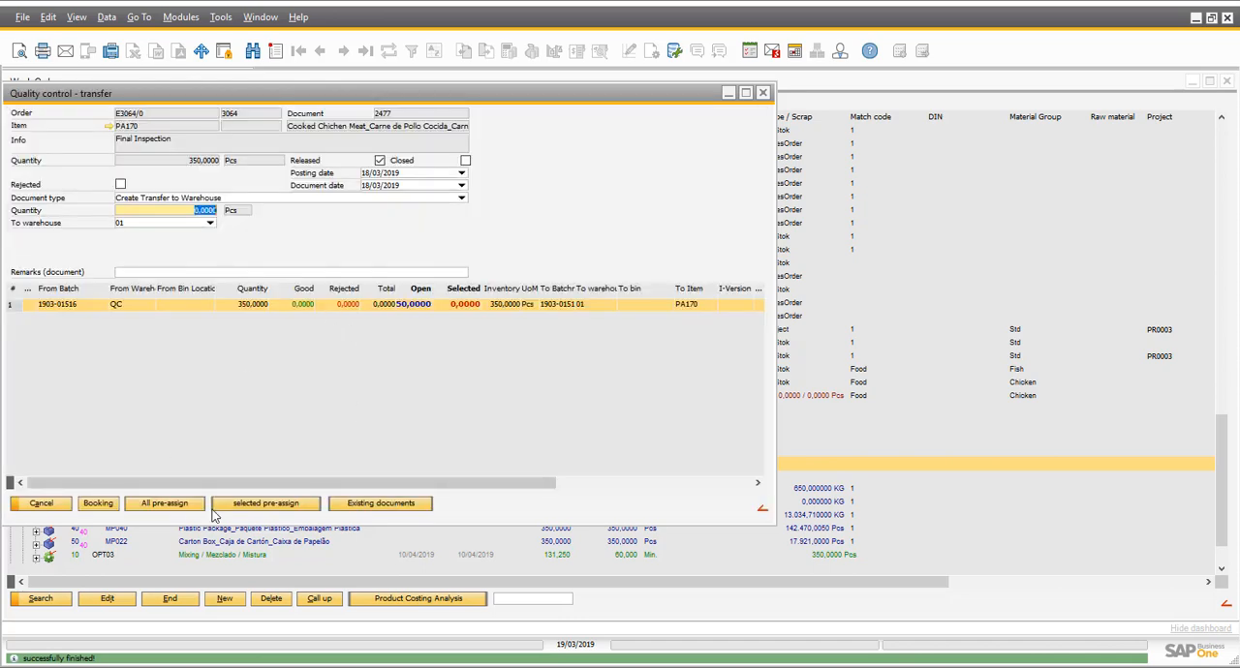
- Pre-assign the full batch quantity, book its transfer to warehouse 01, and mark the QC order as closed and save it
click(170, 504)
click(101, 505)
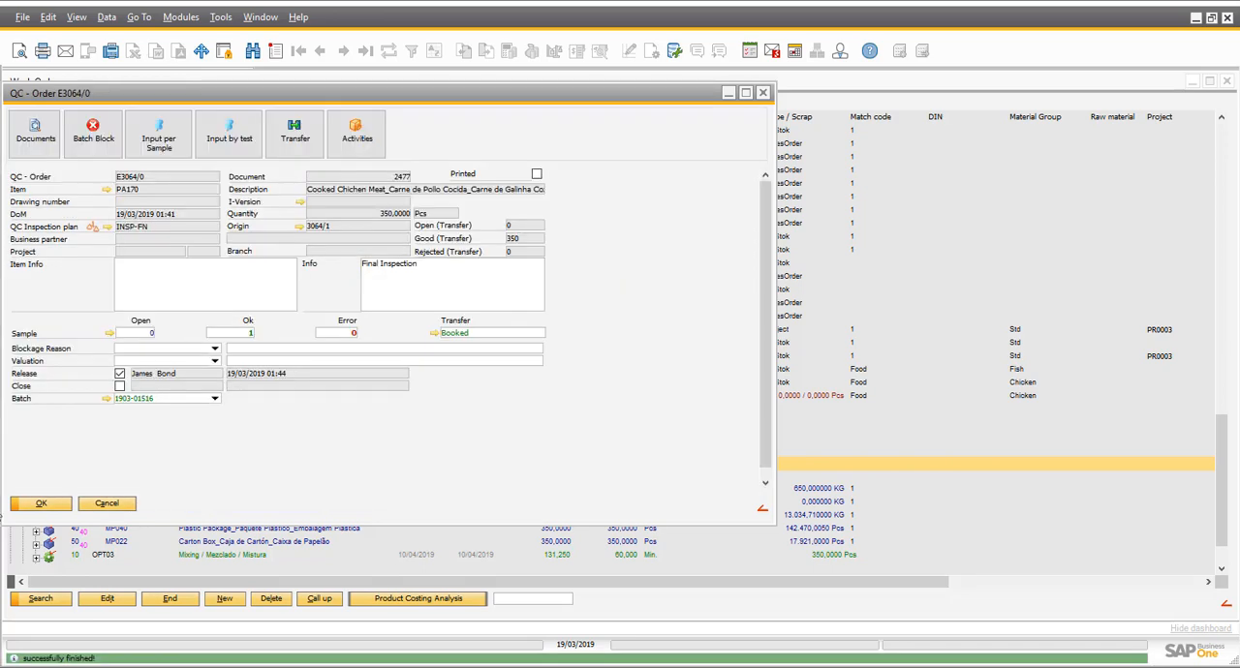
click(122, 399)
click(120, 386)
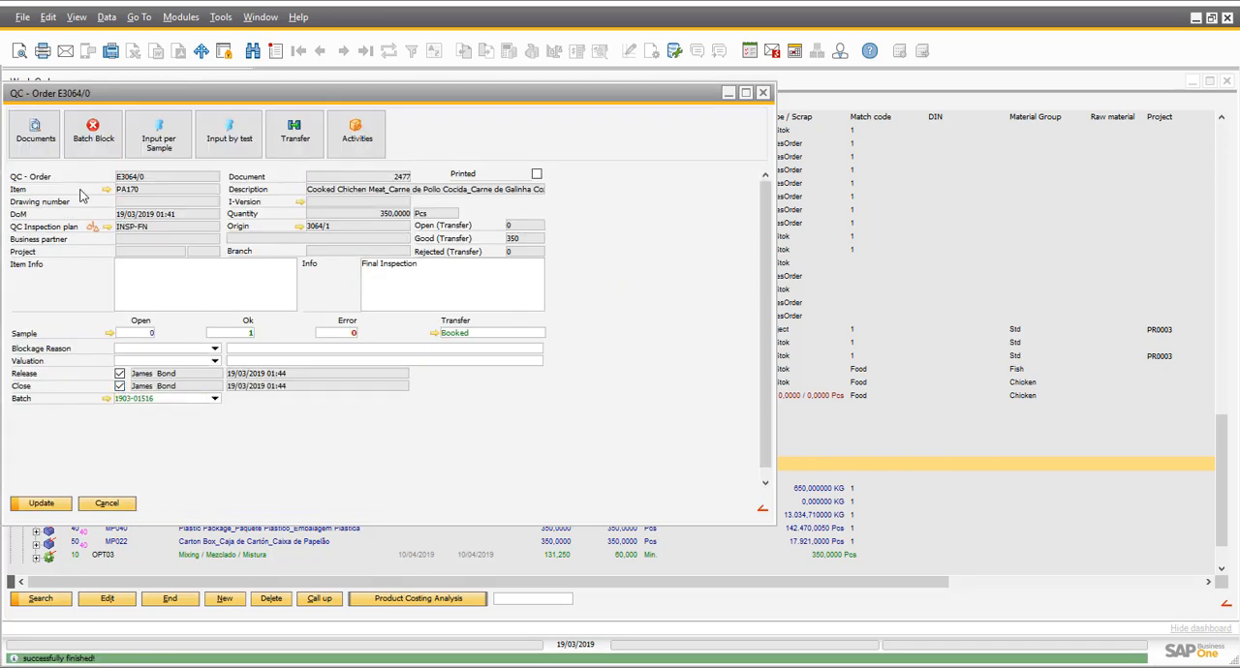
click(42, 505)
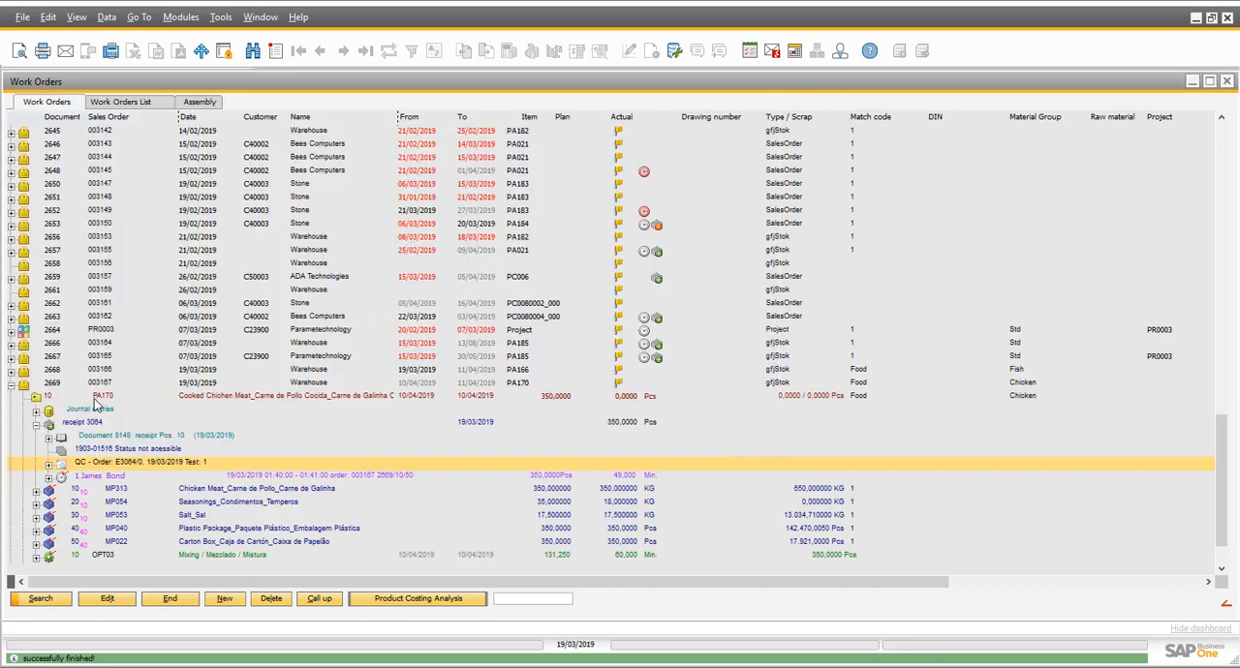
- Examine the journal amounts of PA170 work order position 10 and close the position
double_click(94, 398)
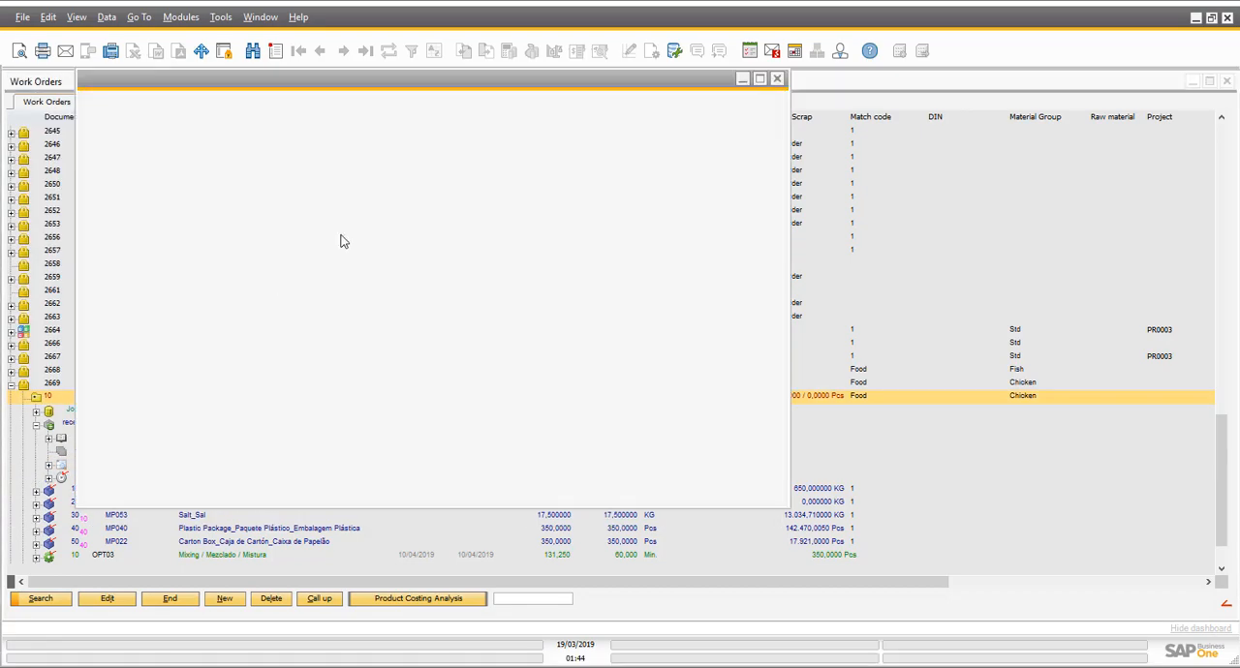
click(392, 214)
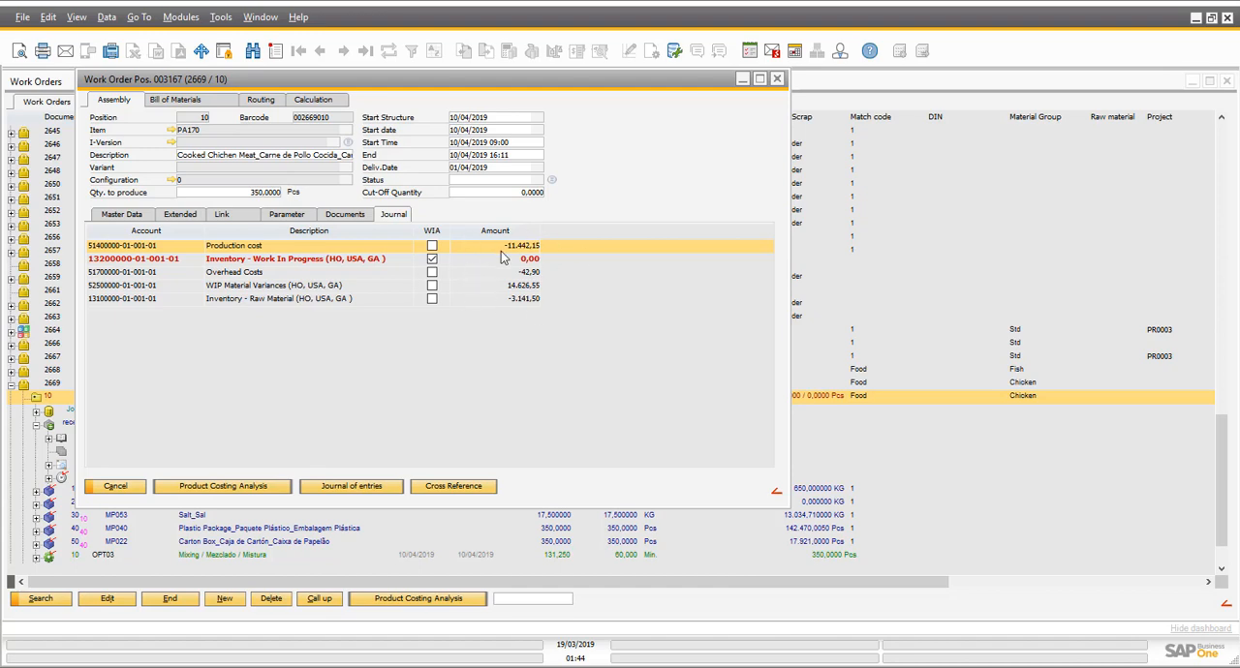
click(135, 491)
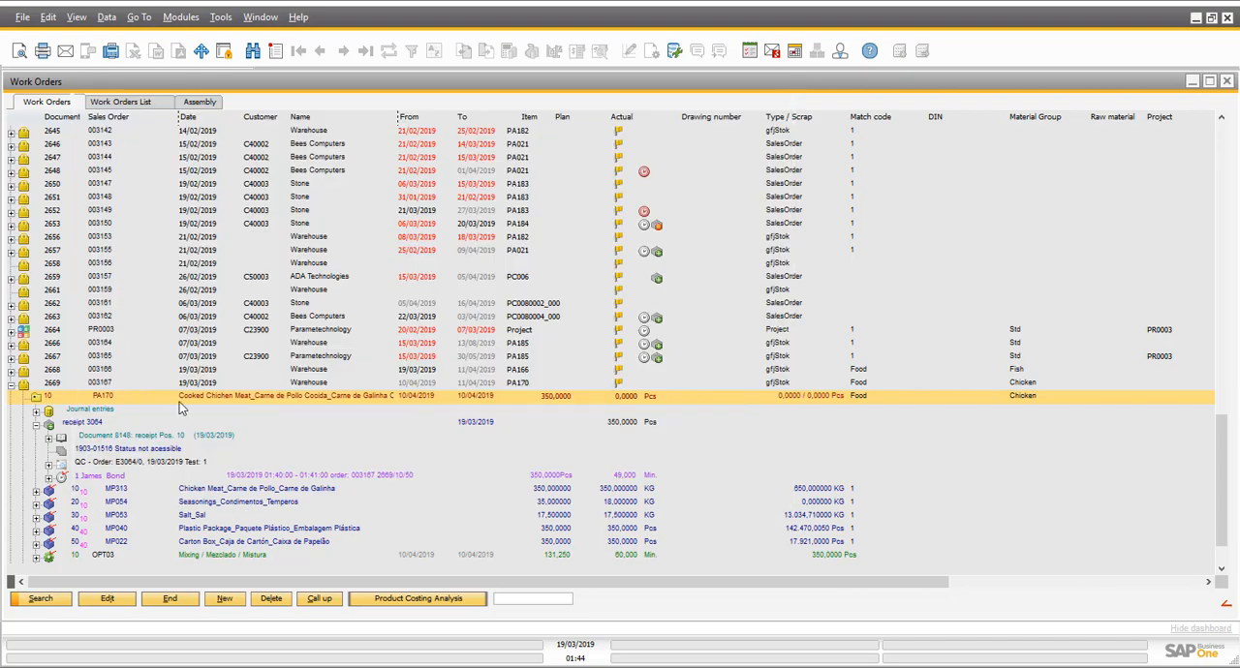
- Run the product costing analysis for PA170 position 10, compare planned and actual costs, and close the calculation
click(34, 398)
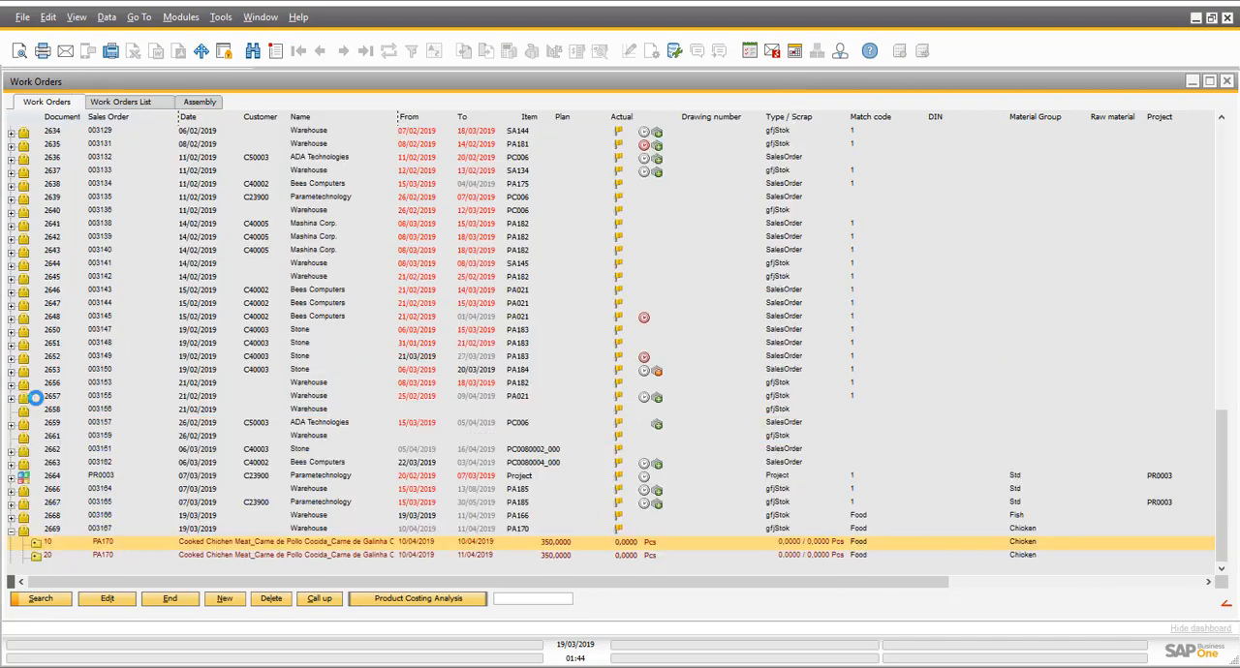
click(386, 602)
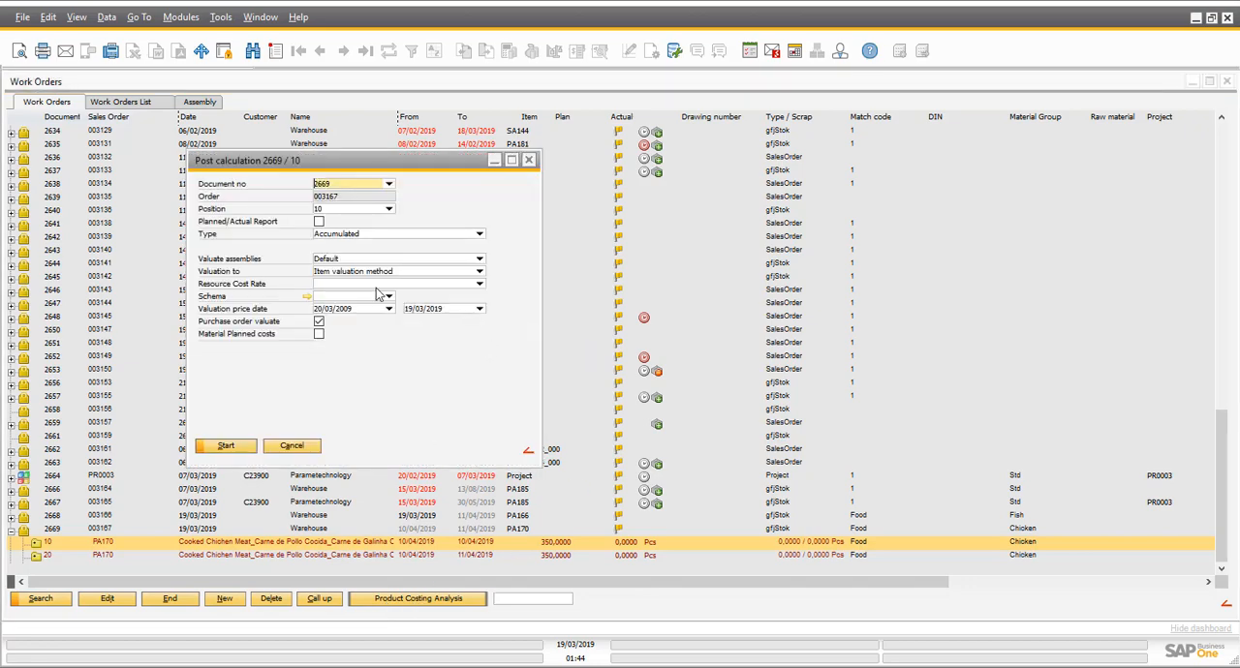
click(239, 450)
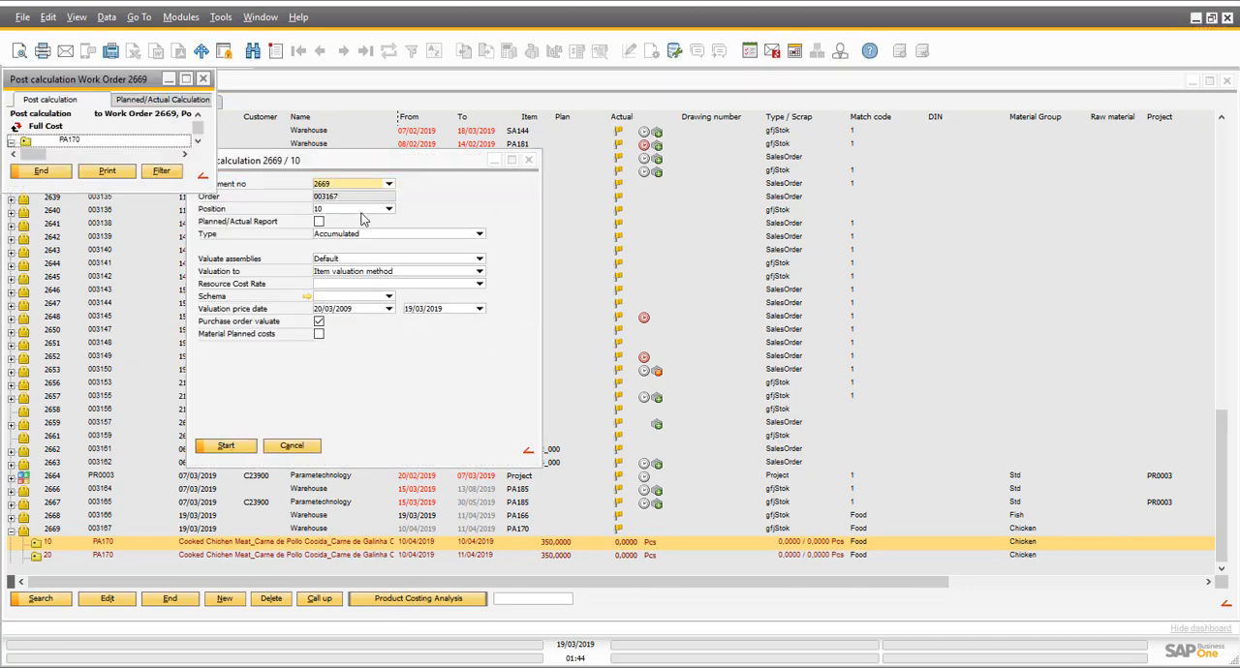
click(186, 80)
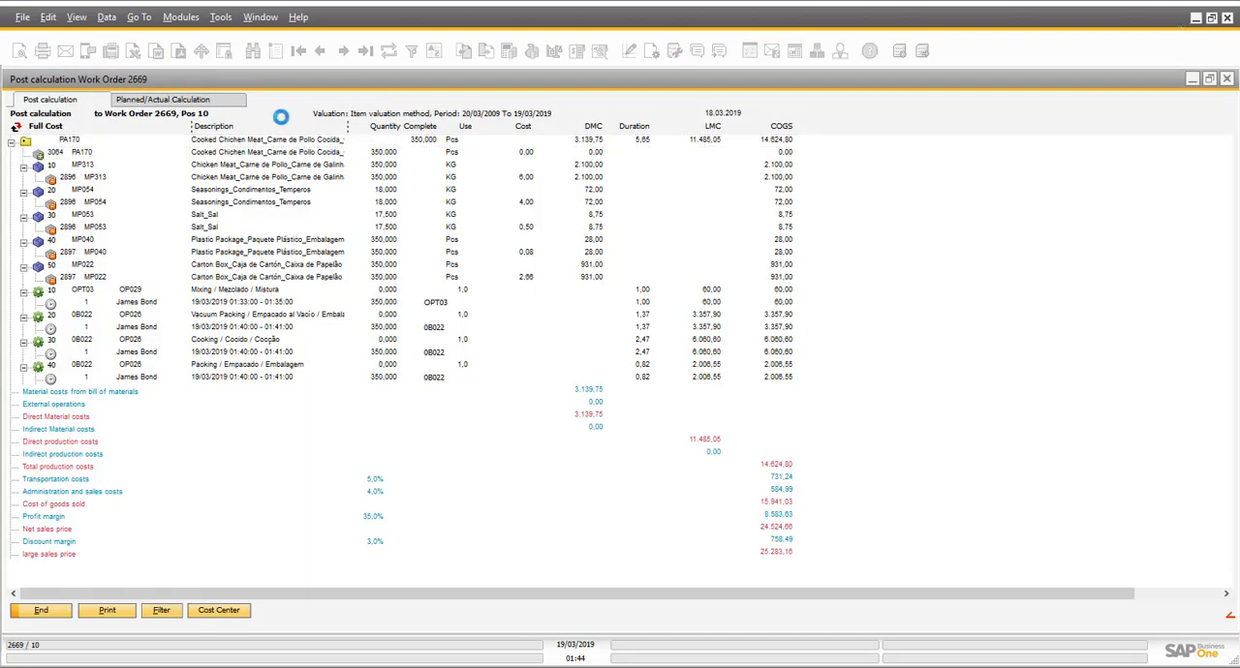
click(598, 167)
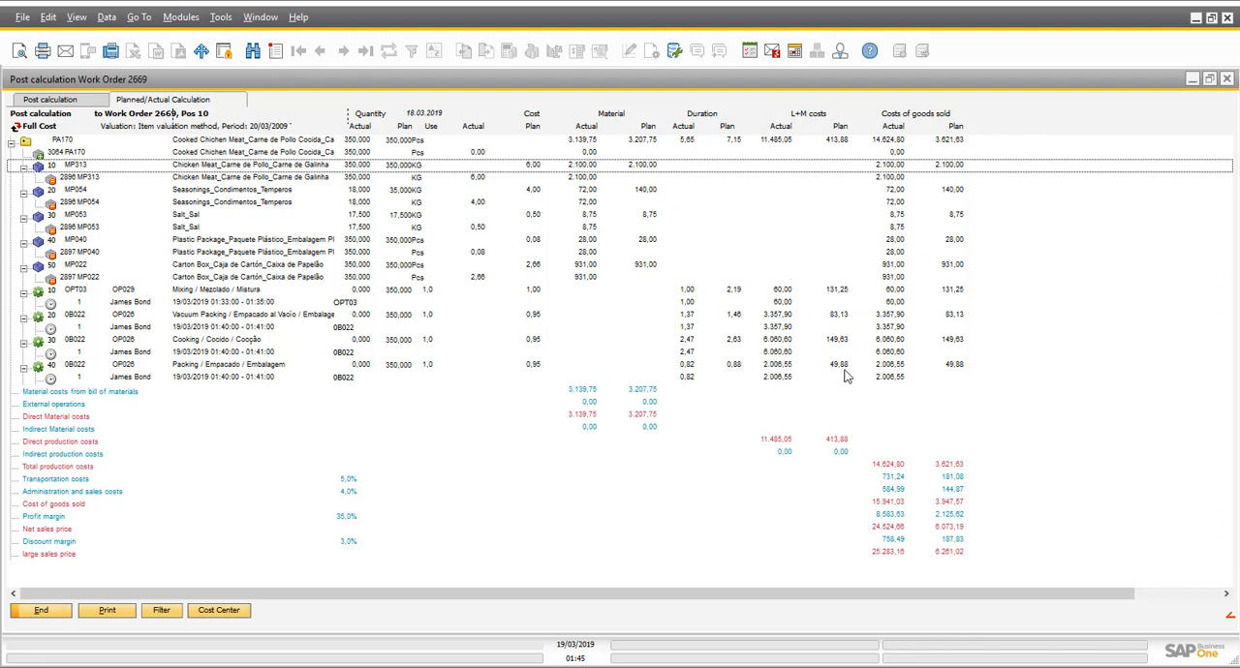
click(42, 612)
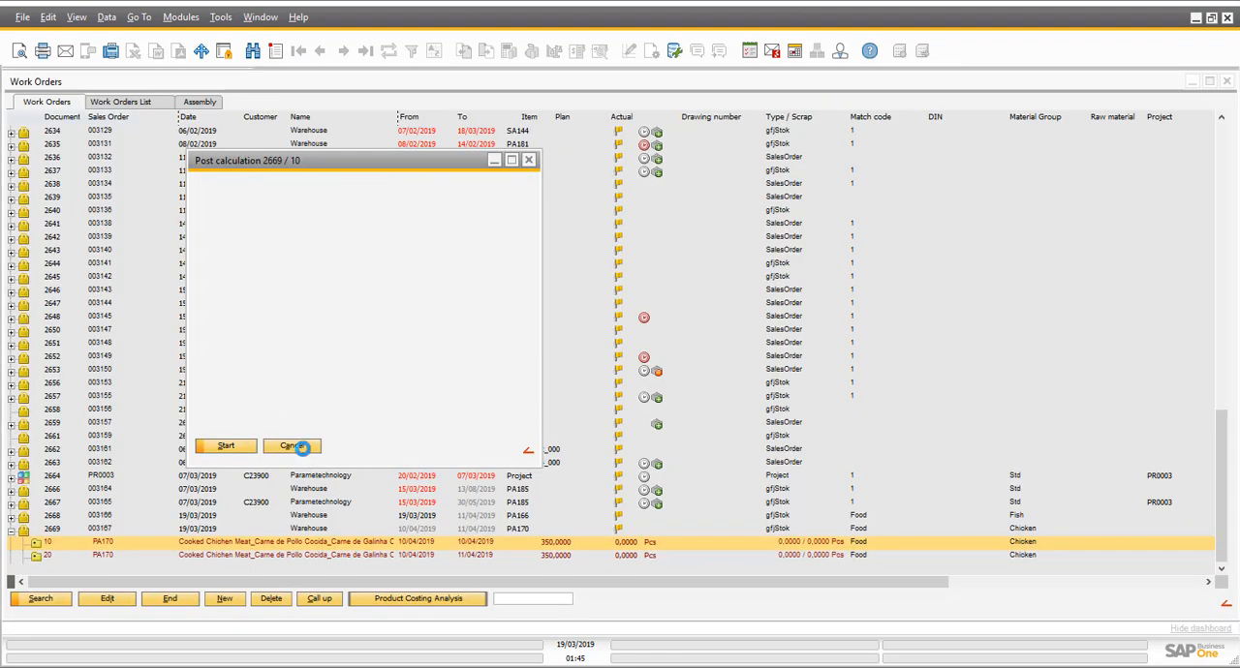
click(296, 444)
- Expand PA166 work order position 10 down to its Frying operation and examine the humidity and temperature tests of the QC order
click(10, 516)
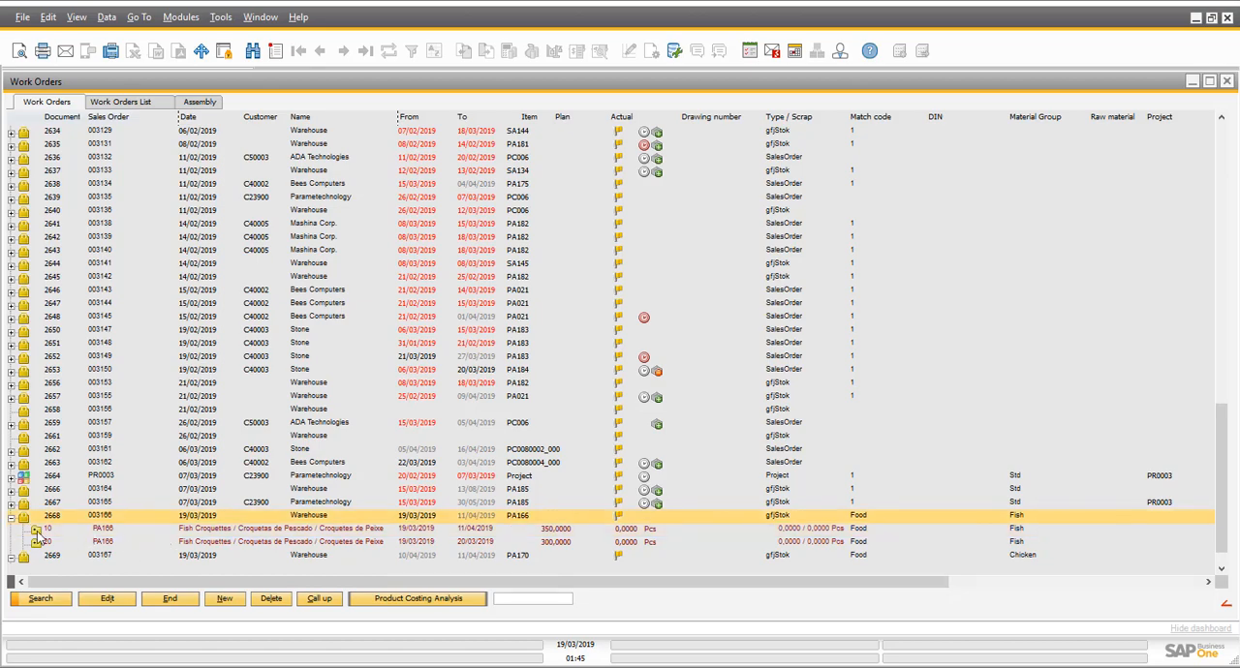
click(36, 531)
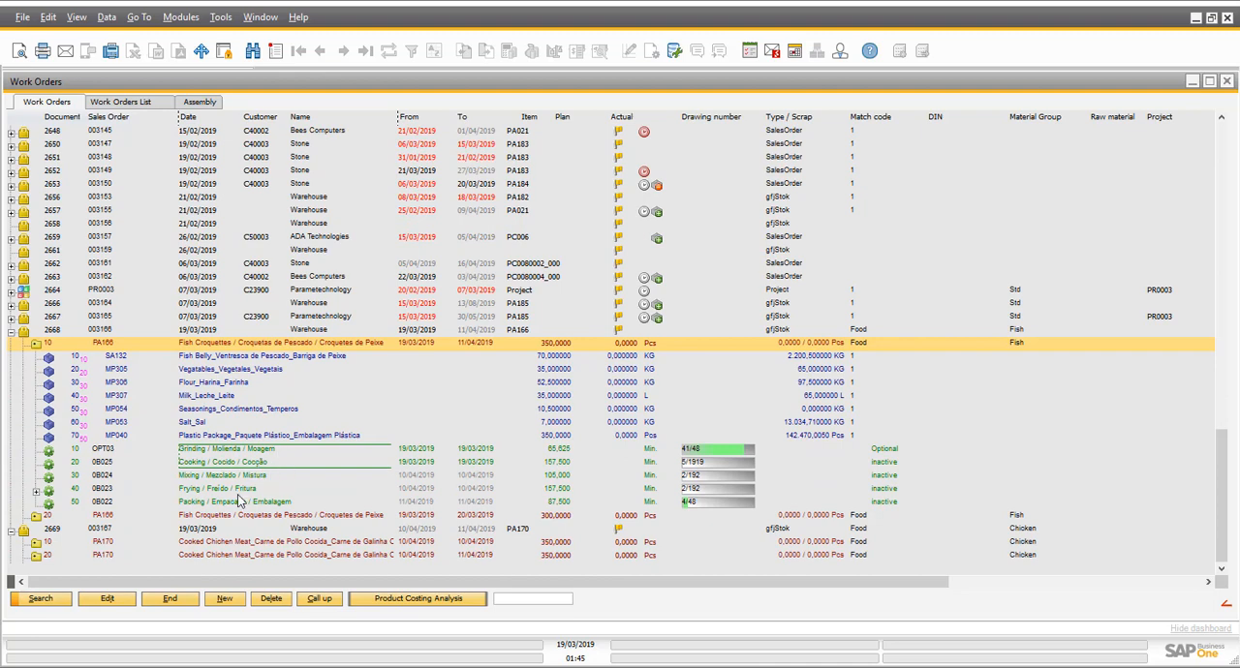
click(206, 494)
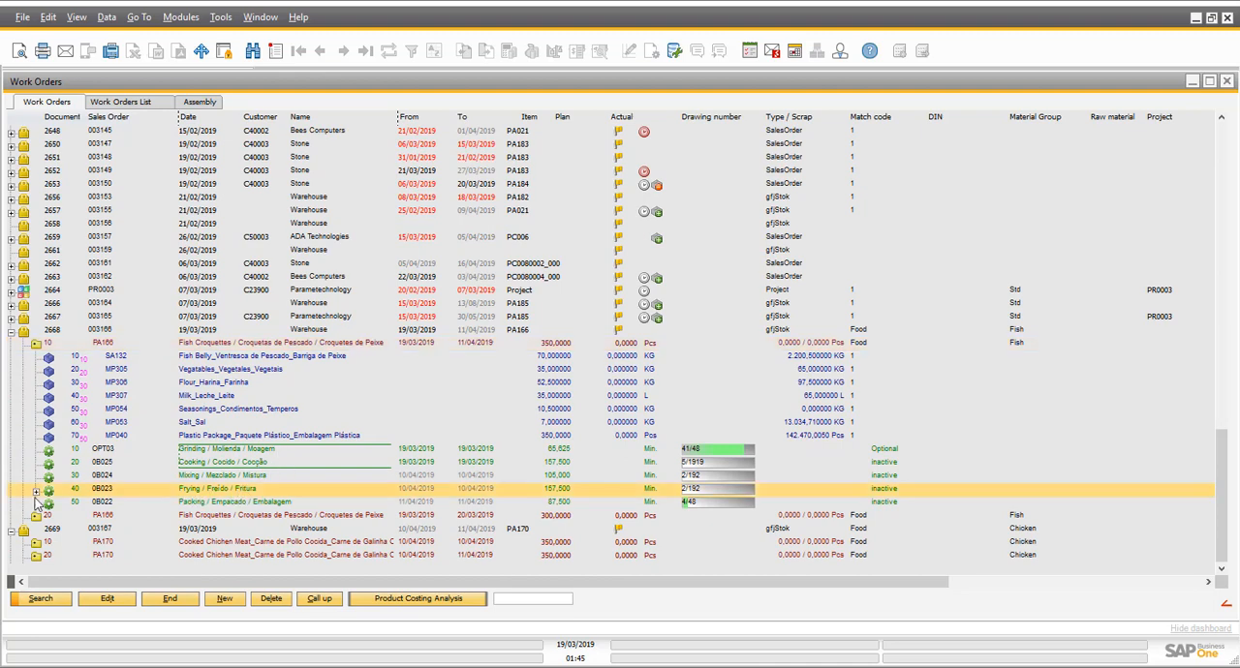
click(209, 492)
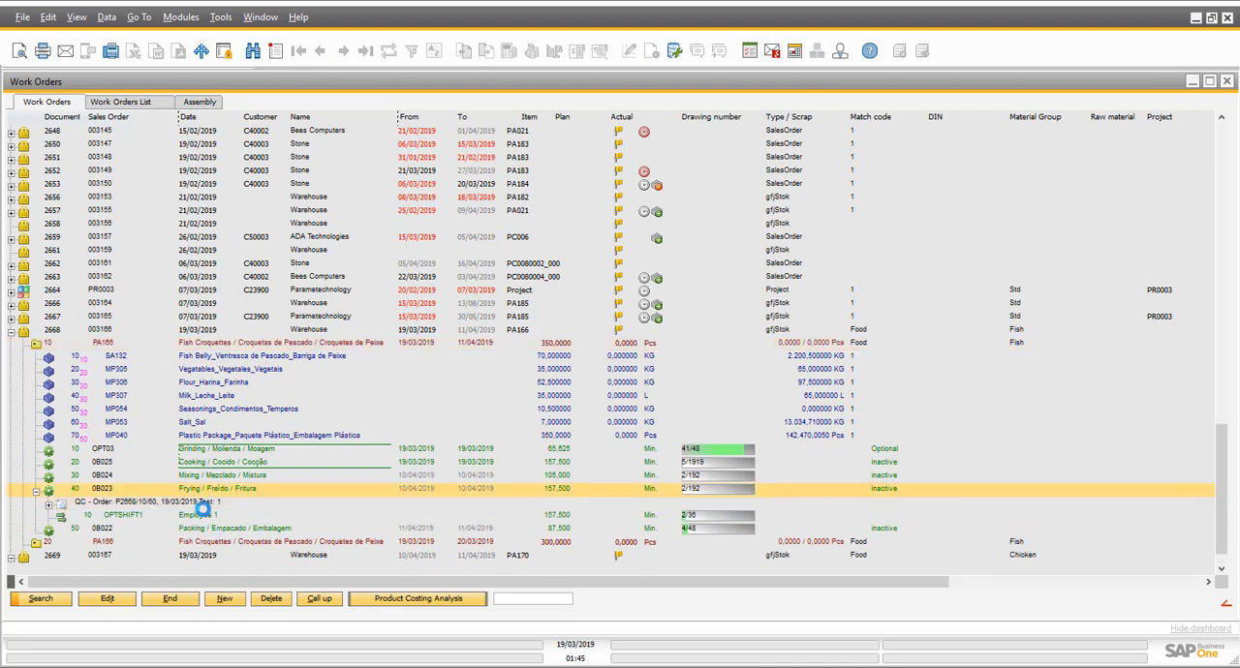
click(250, 504)
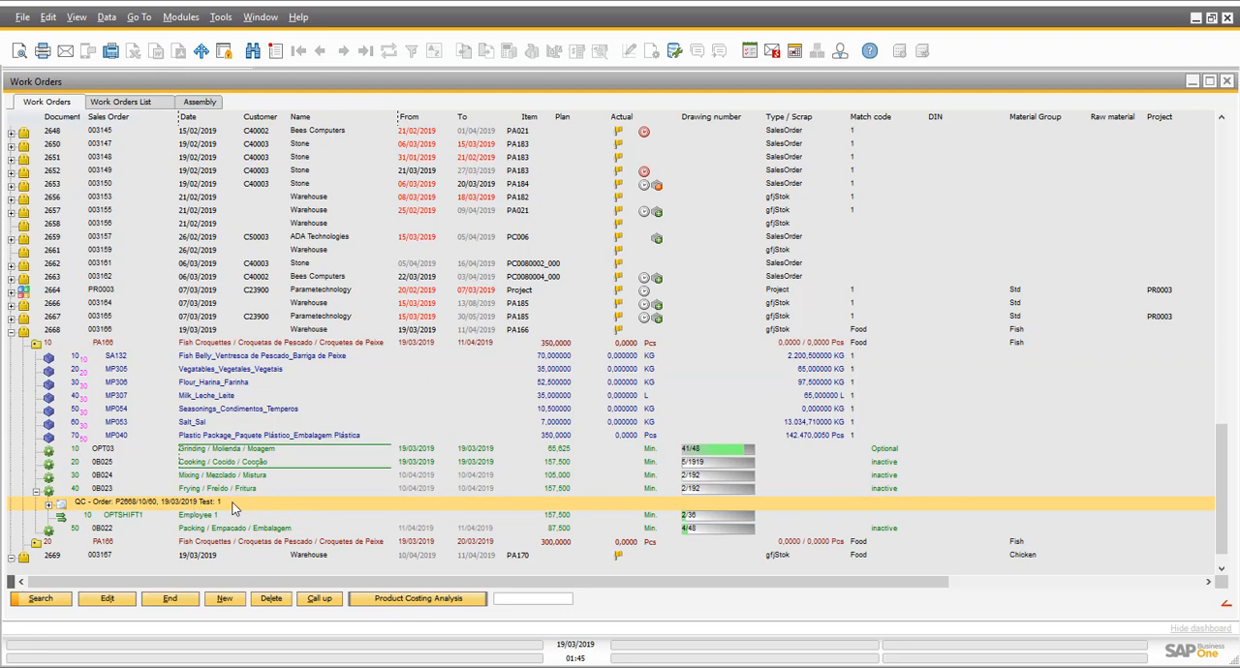
click(48, 505)
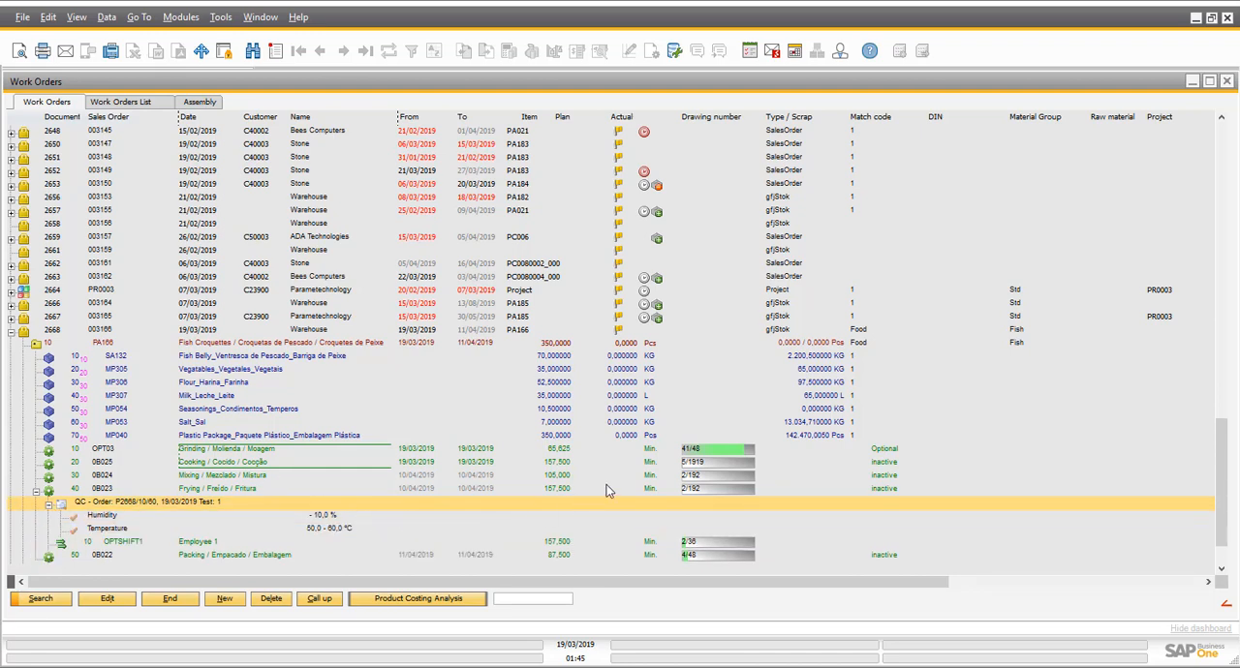
click(568, 489)
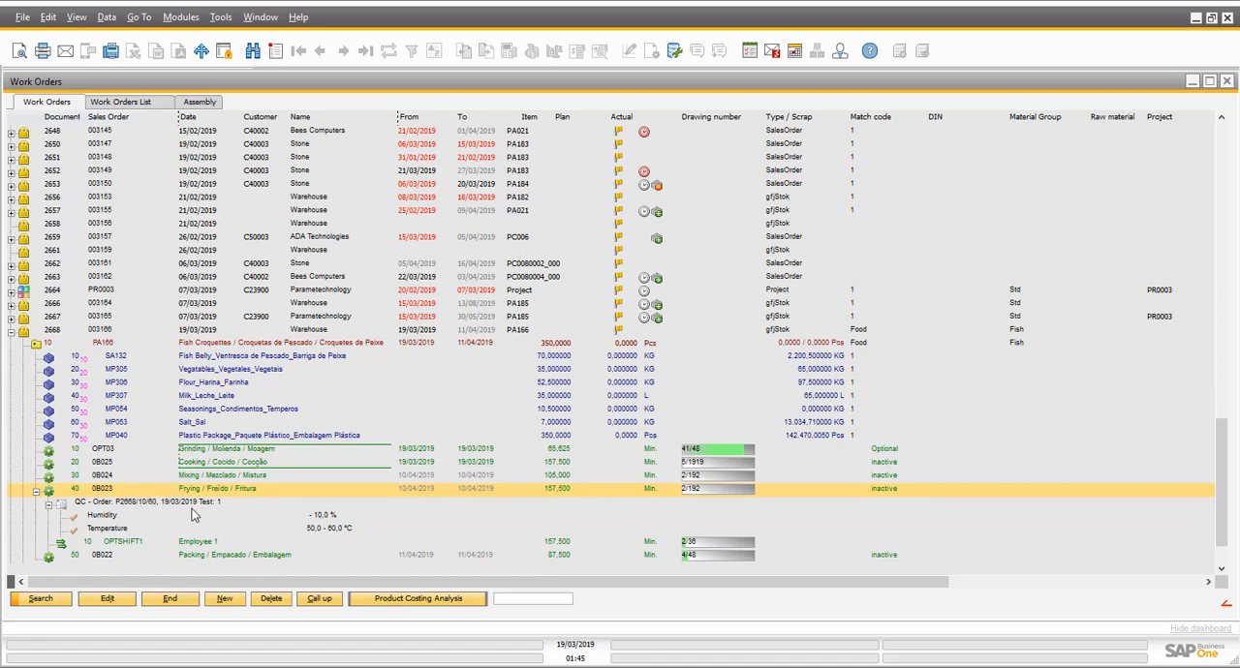
click(36, 492)
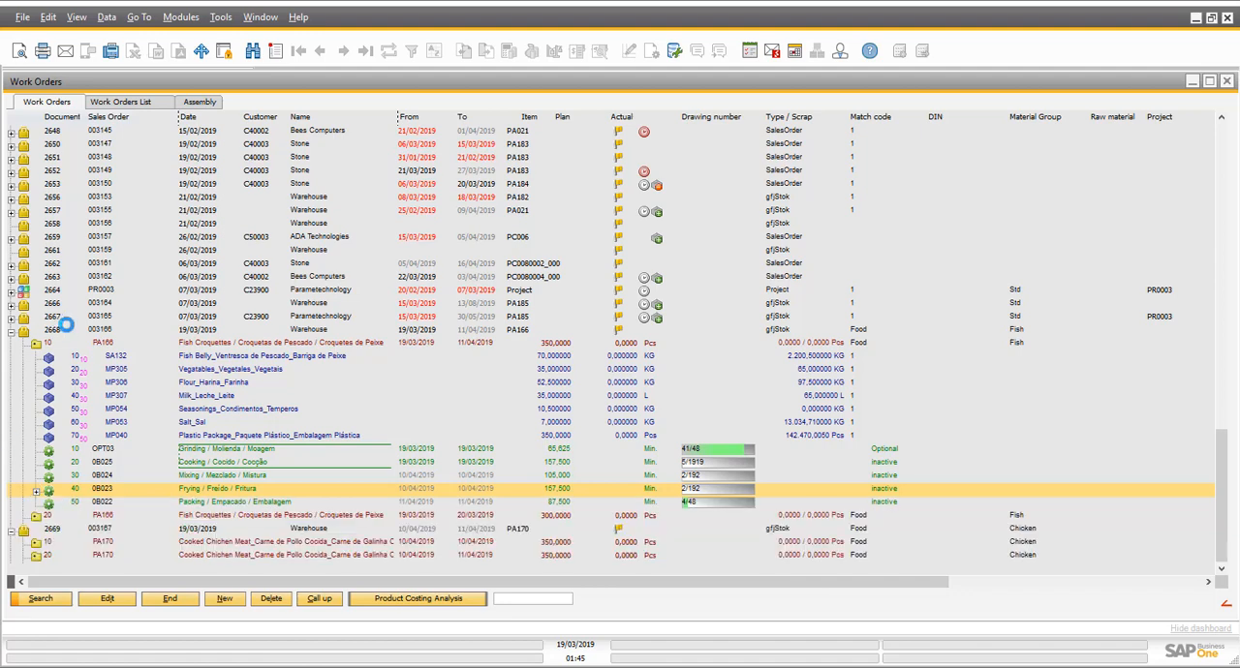
- Preview the Work Order report for PA166 position 10 and review its bill of materials and the barcodes of the routing operations
click(61, 345)
click(19, 50)
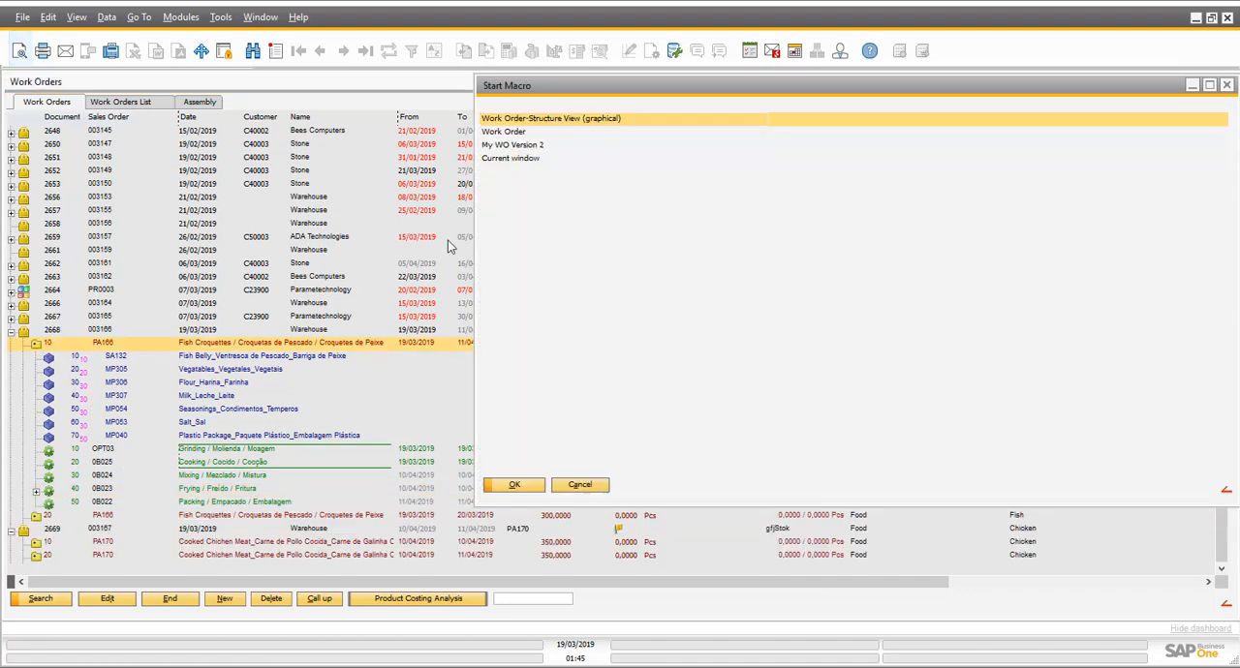
double_click(490, 133)
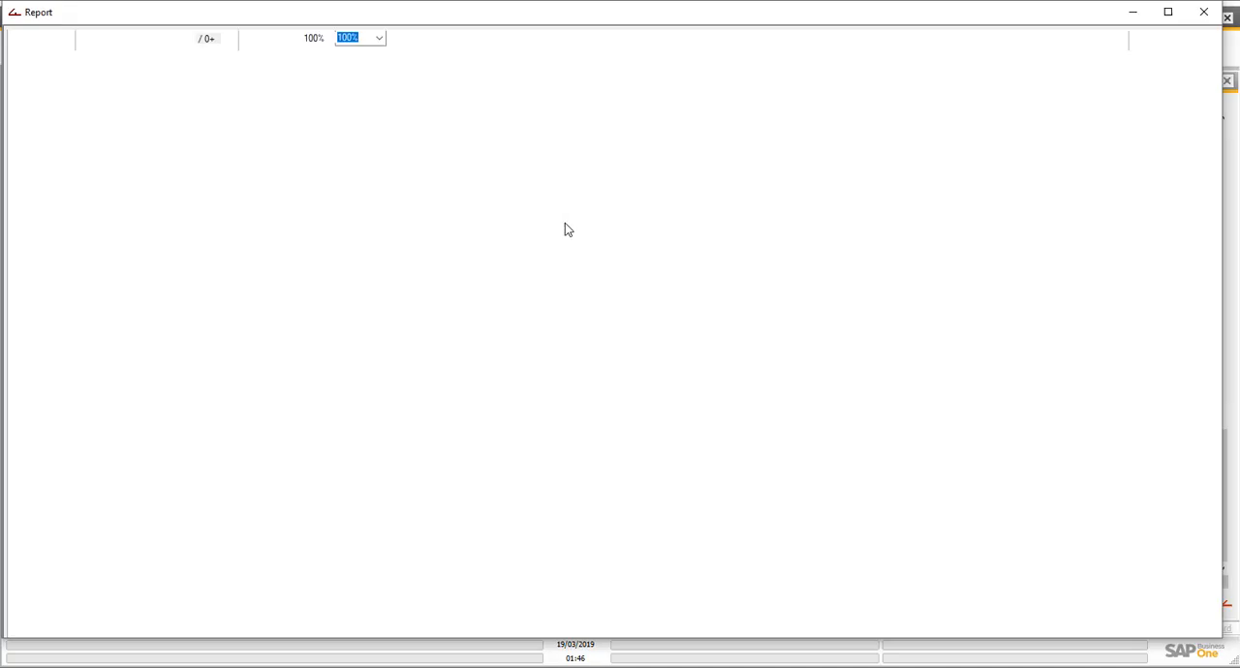
scroll(507, 501, down, 3)
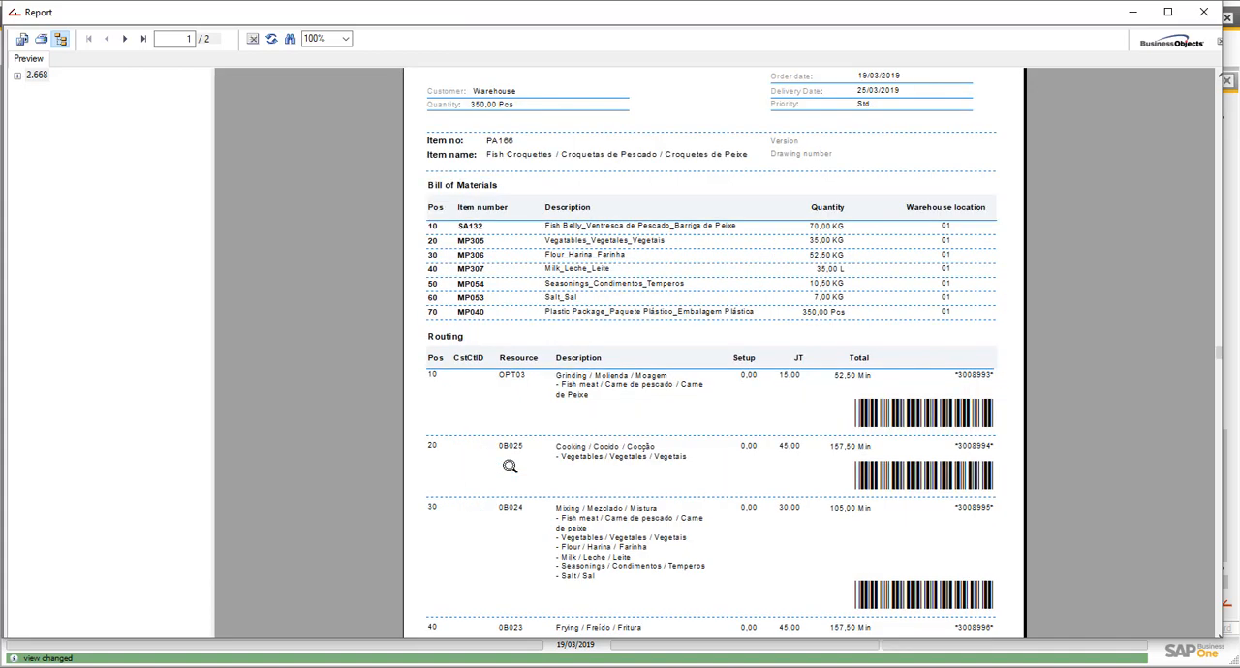
scroll(560, 293, down, 3)
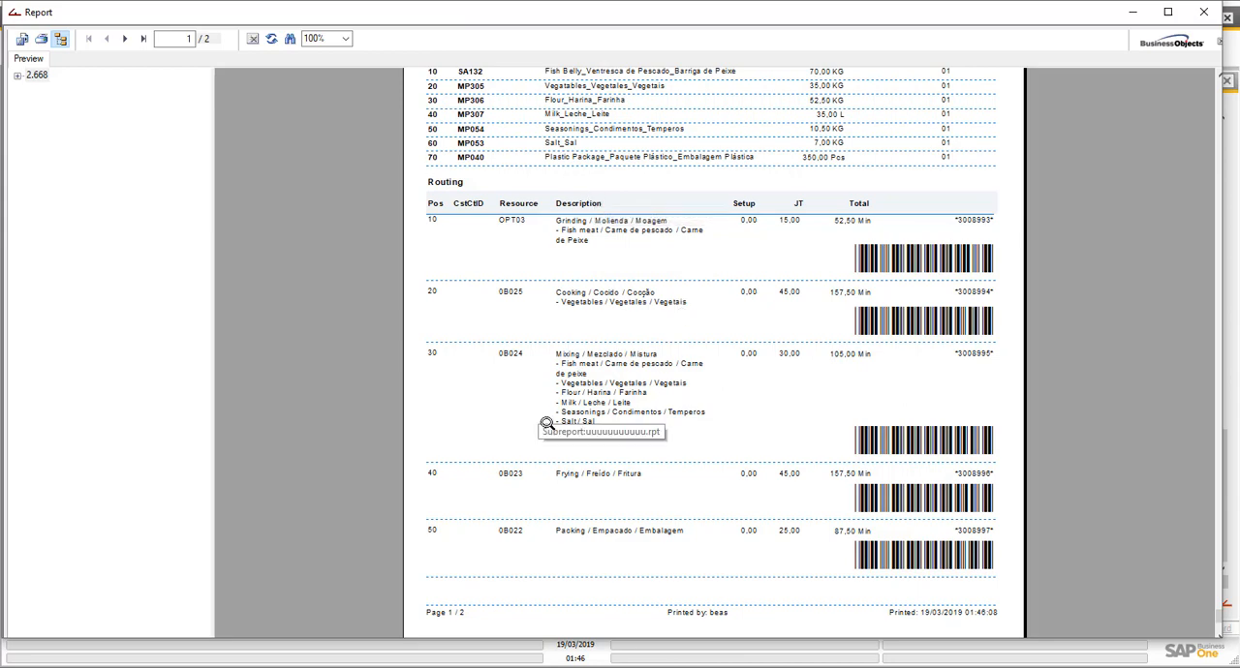
scroll(596, 186, up, 3)
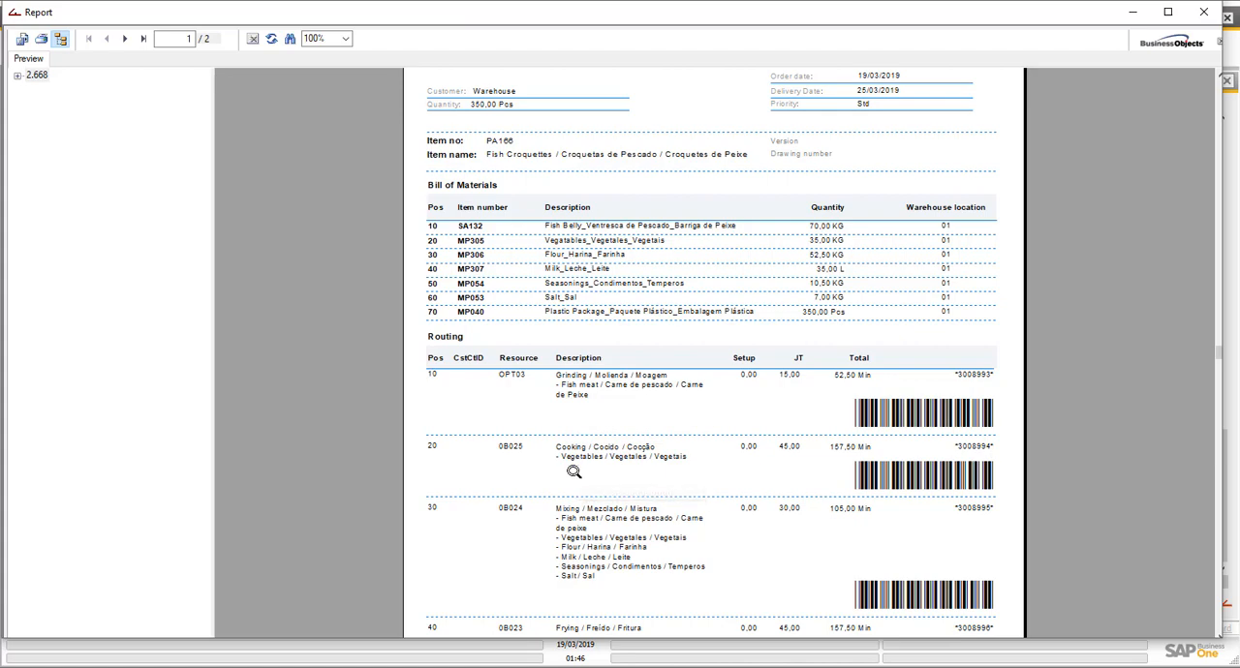
scroll(594, 476, down, 3)
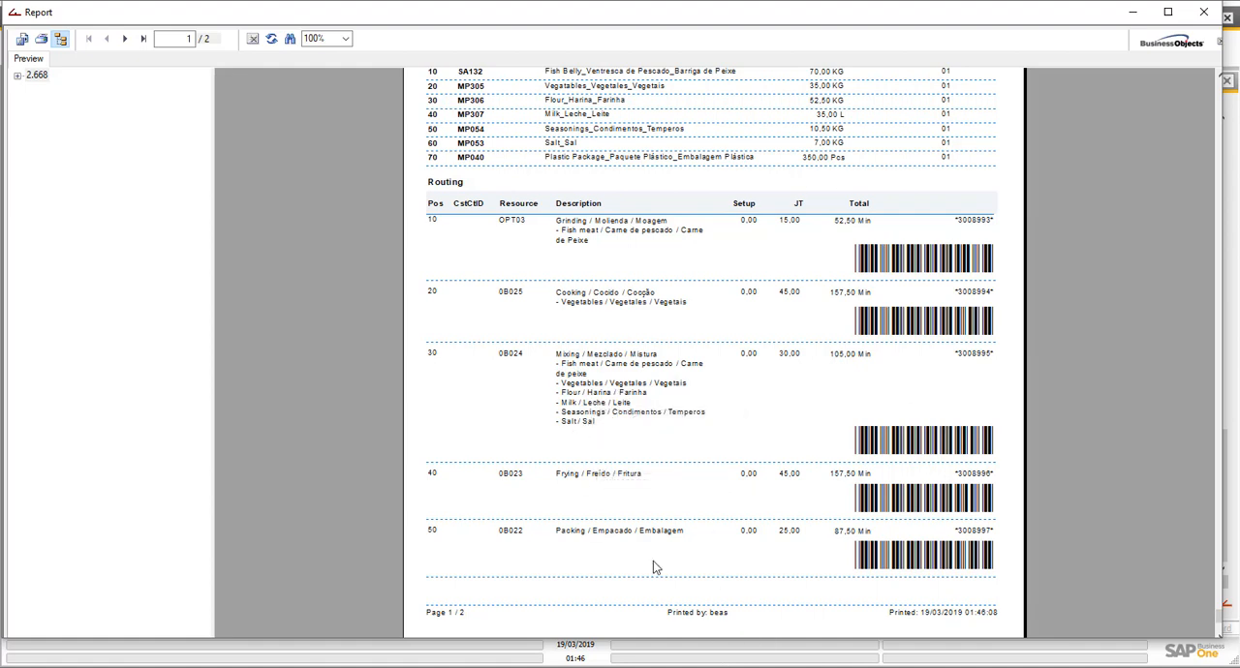
scroll(625, 542, down, 1)
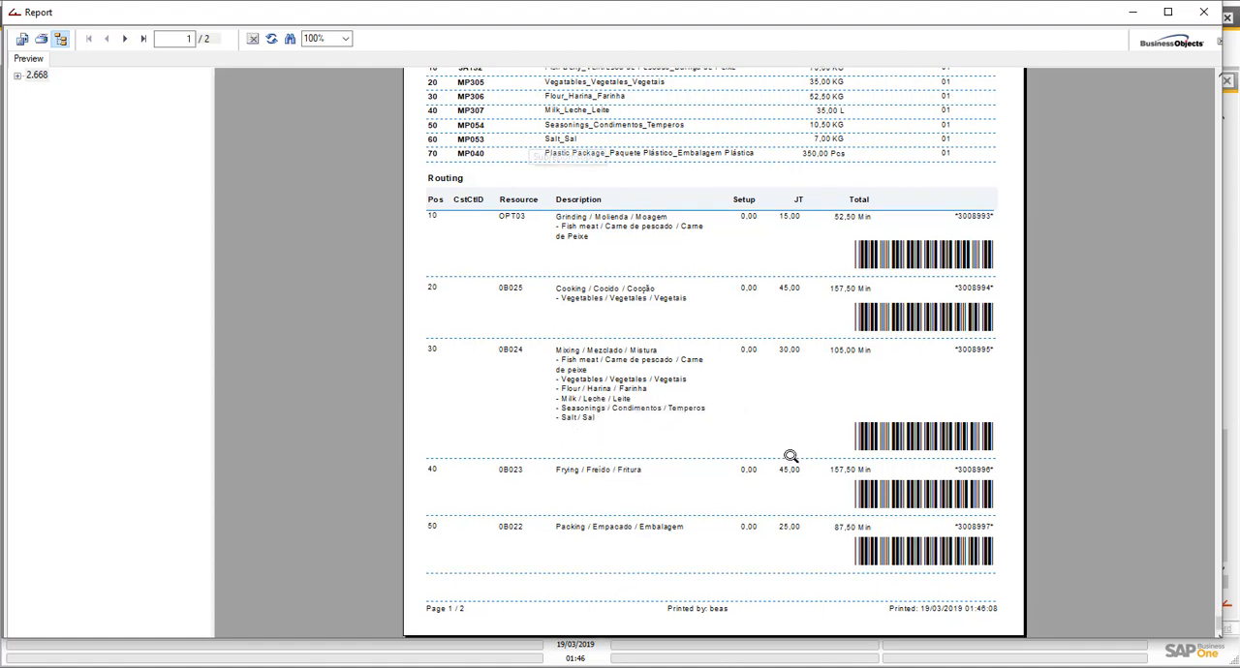
- Close the older report window, switch to the beas shop floor terminal, and open the work order login
click(397, 667)
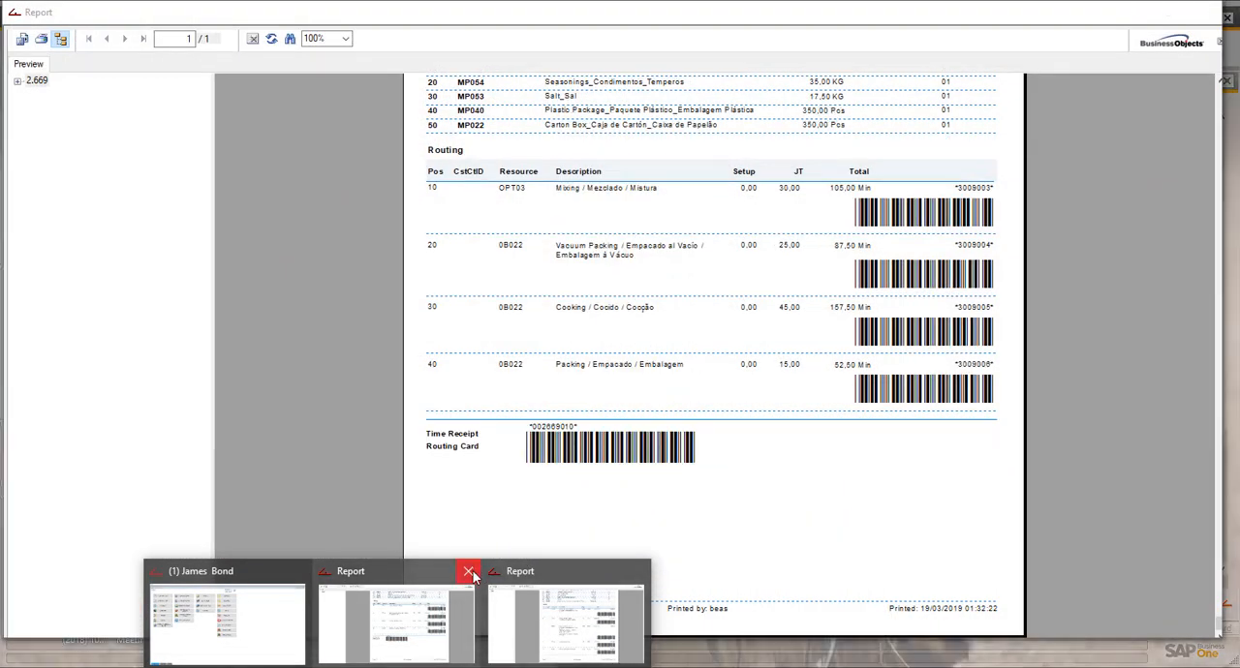
click(469, 572)
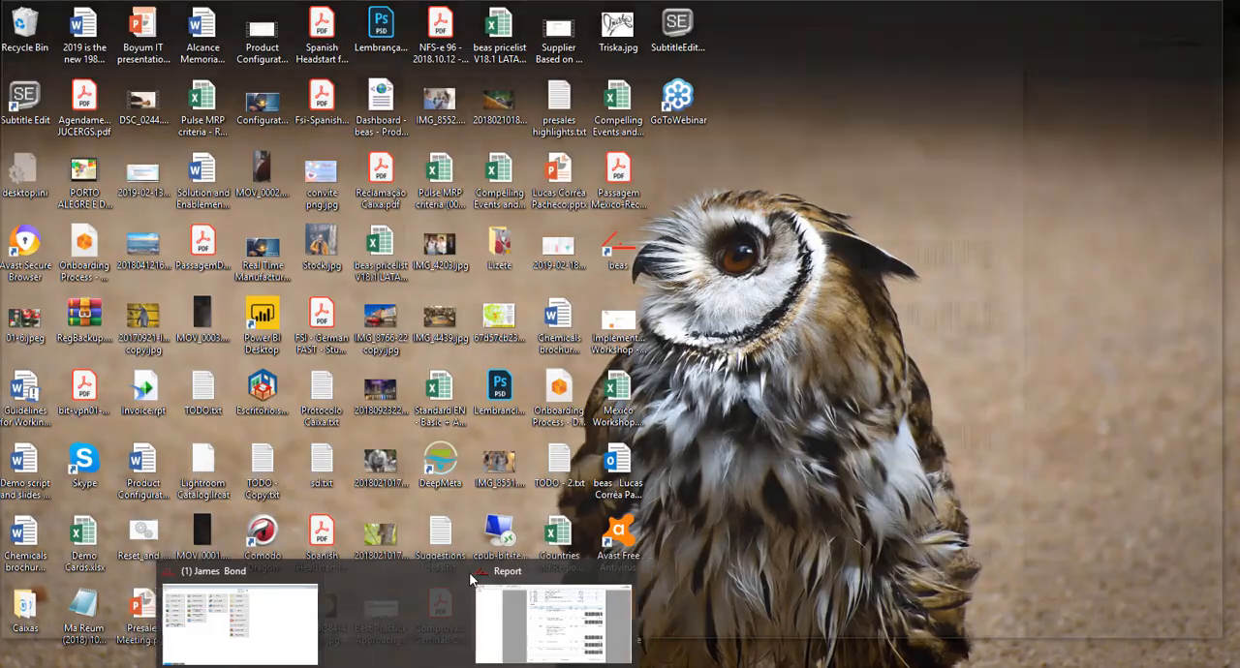
click(300, 639)
click(86, 125)
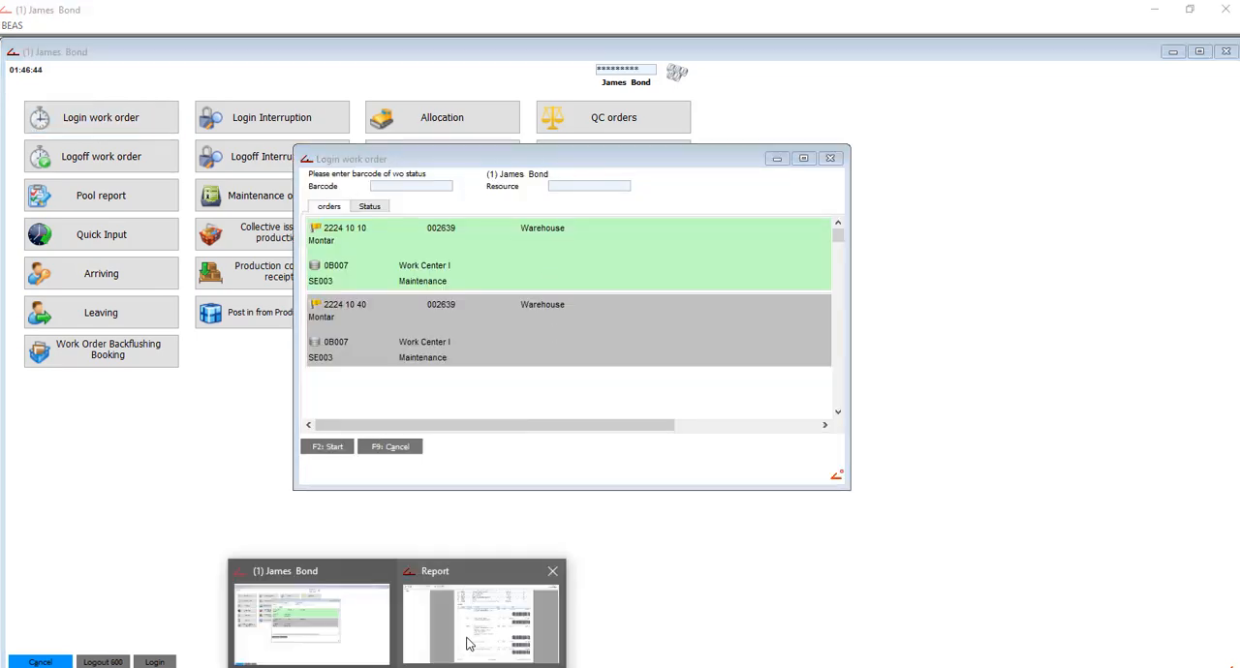
- Look up the Grinding operation's barcode in the report and log in to the operation with barcode 3008993 on resource OPT03
click(520, 620)
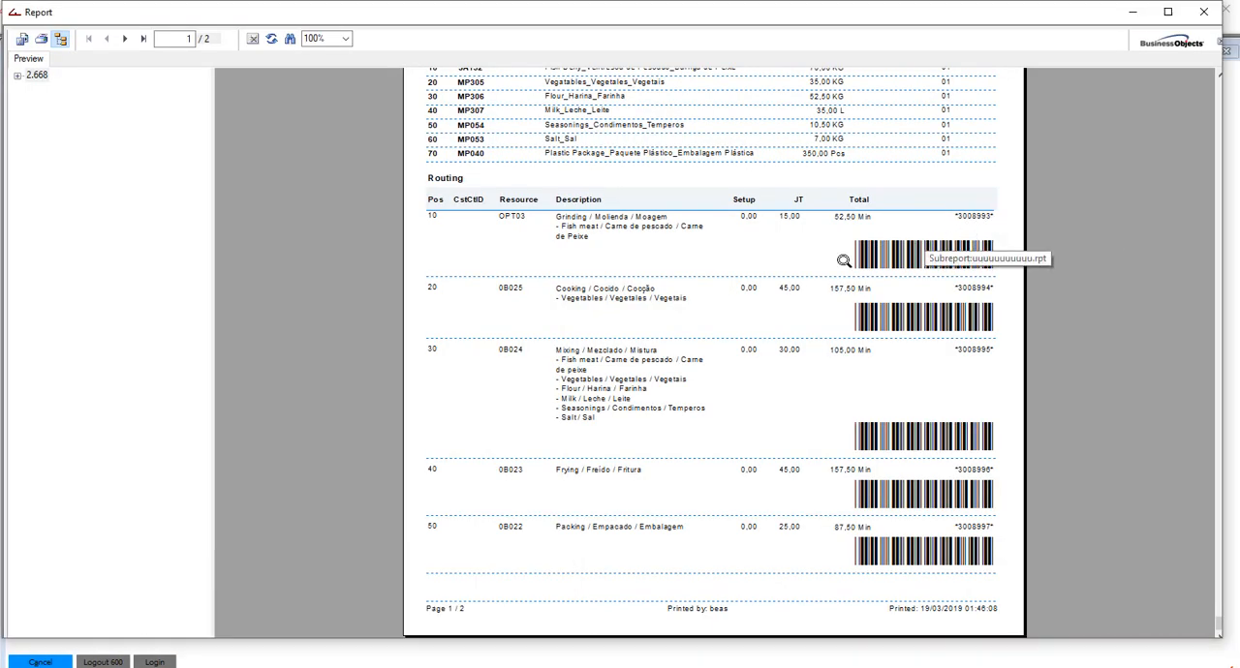
click(305, 624)
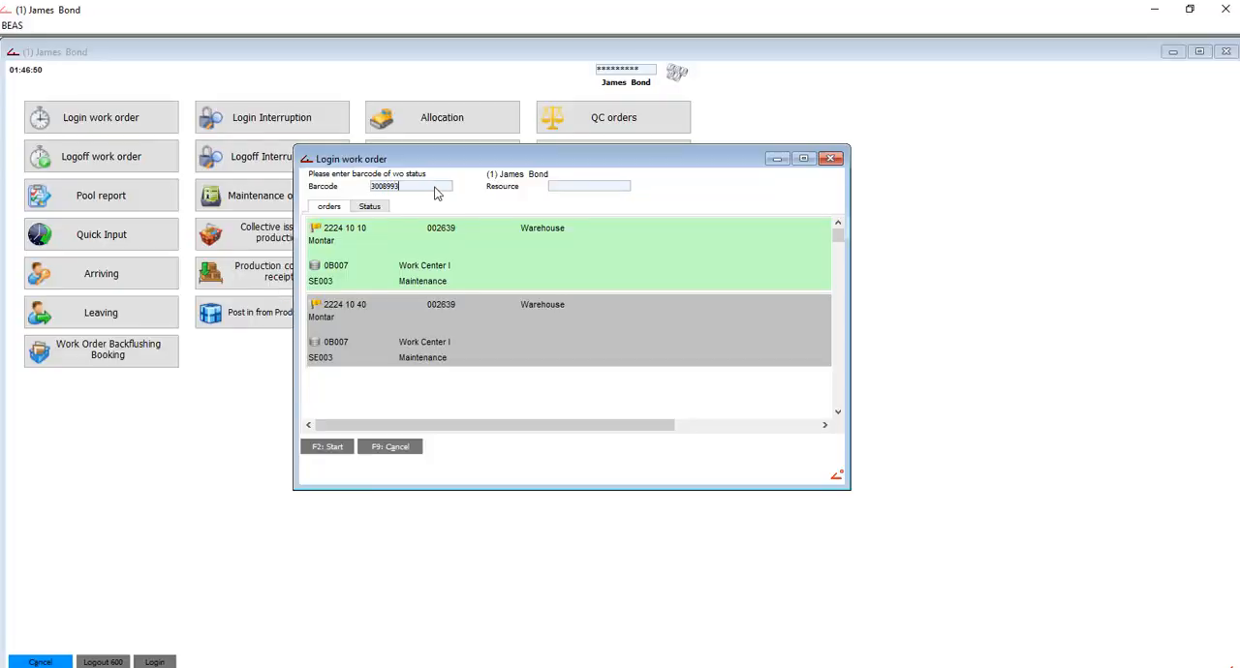
key(Return)
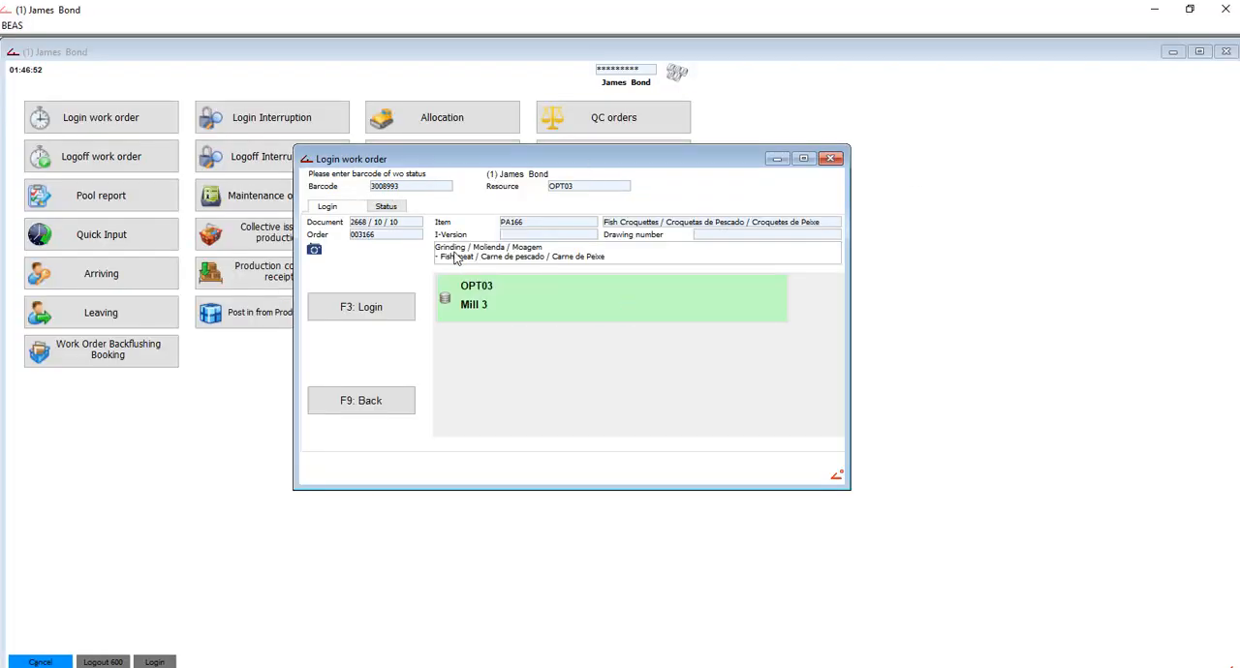
click(356, 307)
- Log off the Grinding operation with a duration of 160 min and a yield of 350 pcs, and submit the completion confirmation
click(104, 163)
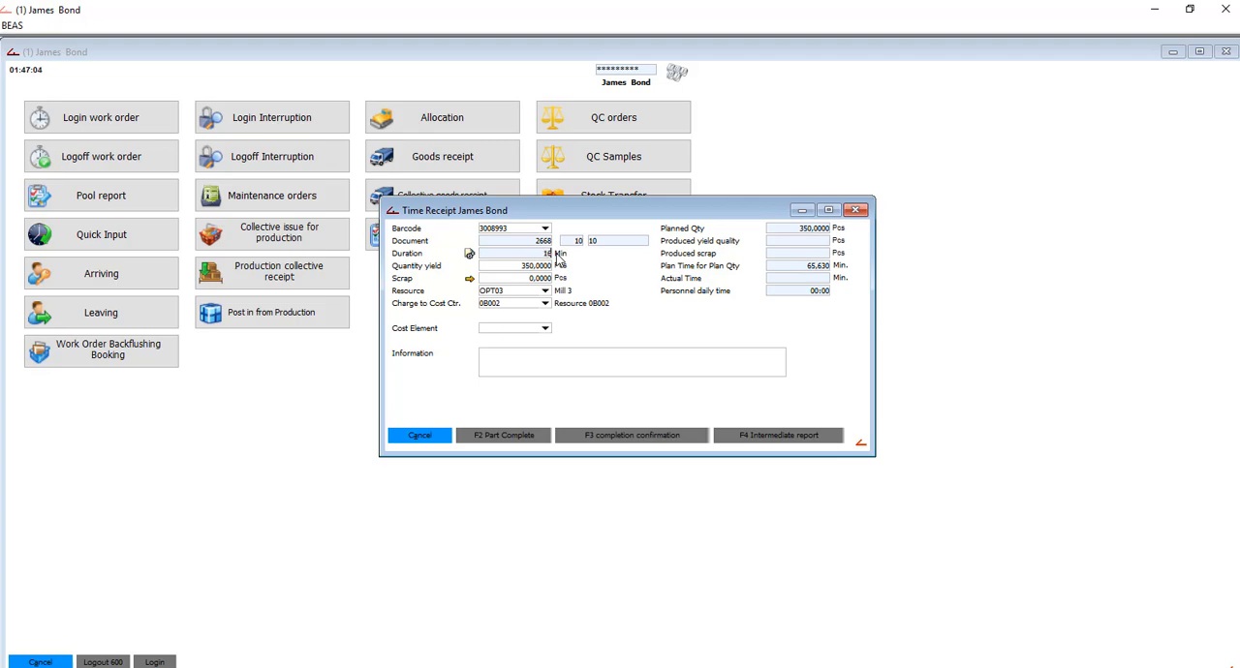
text(0)
key(Tab)
click(654, 444)
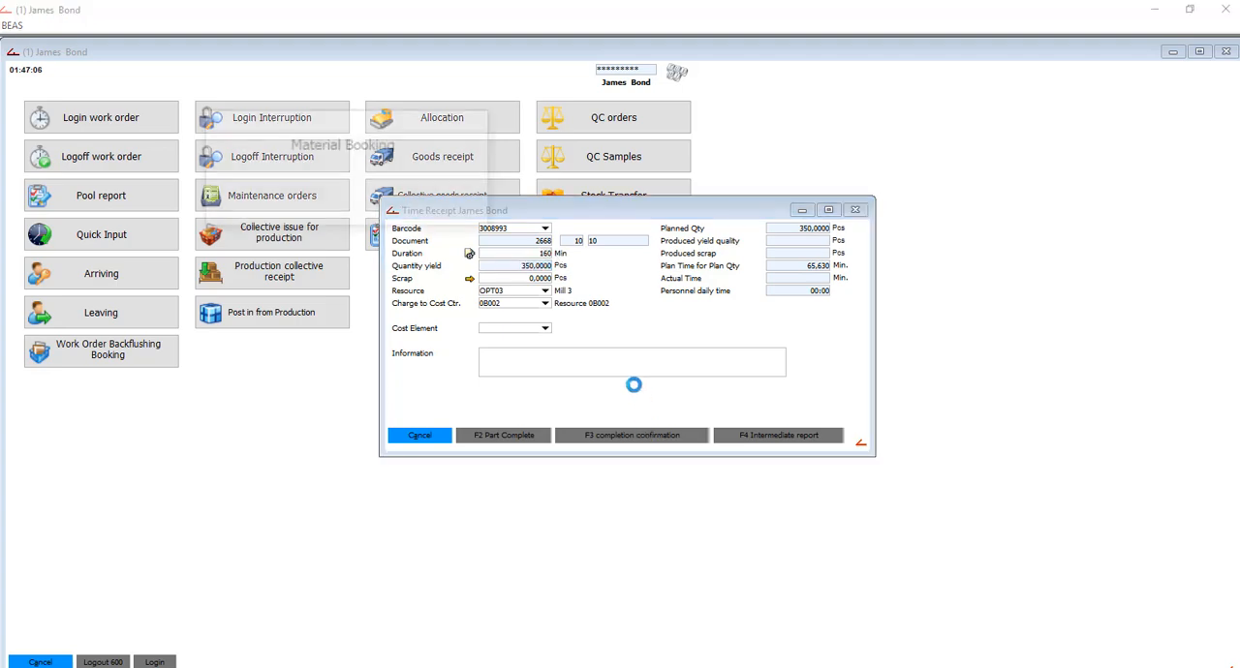
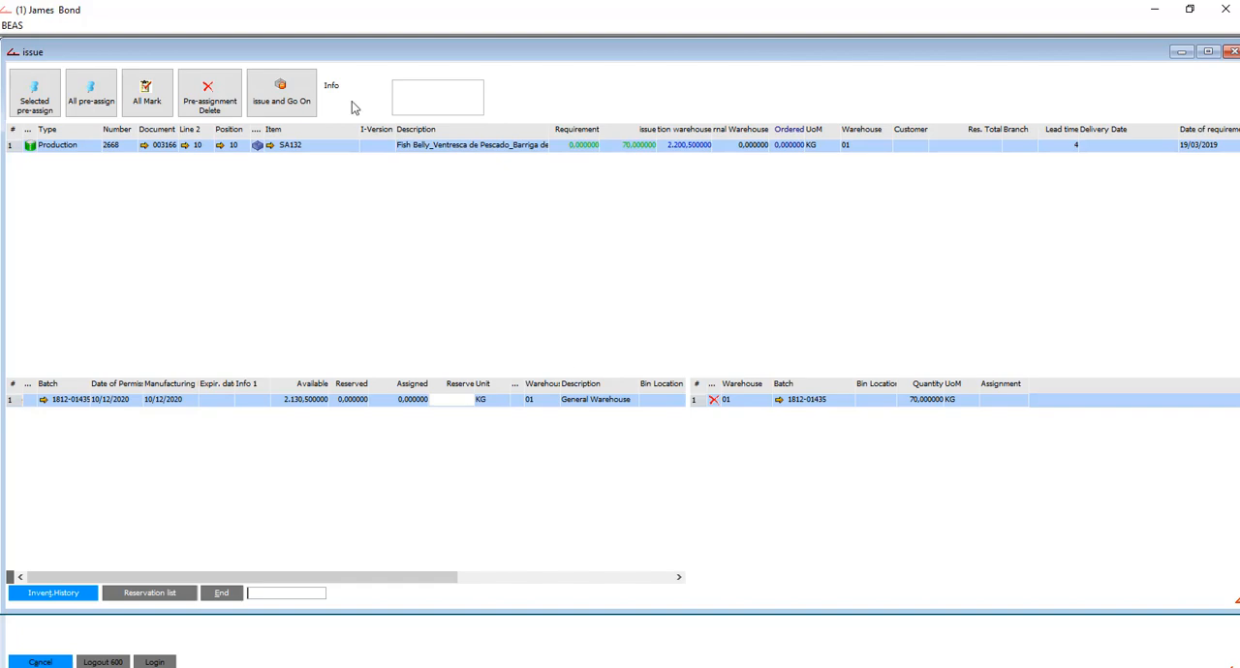
- Issue 70 kg of SA132 from batch 1812-01435 for the Grinding operation and close the emptied time receipt without saving
click(289, 105)
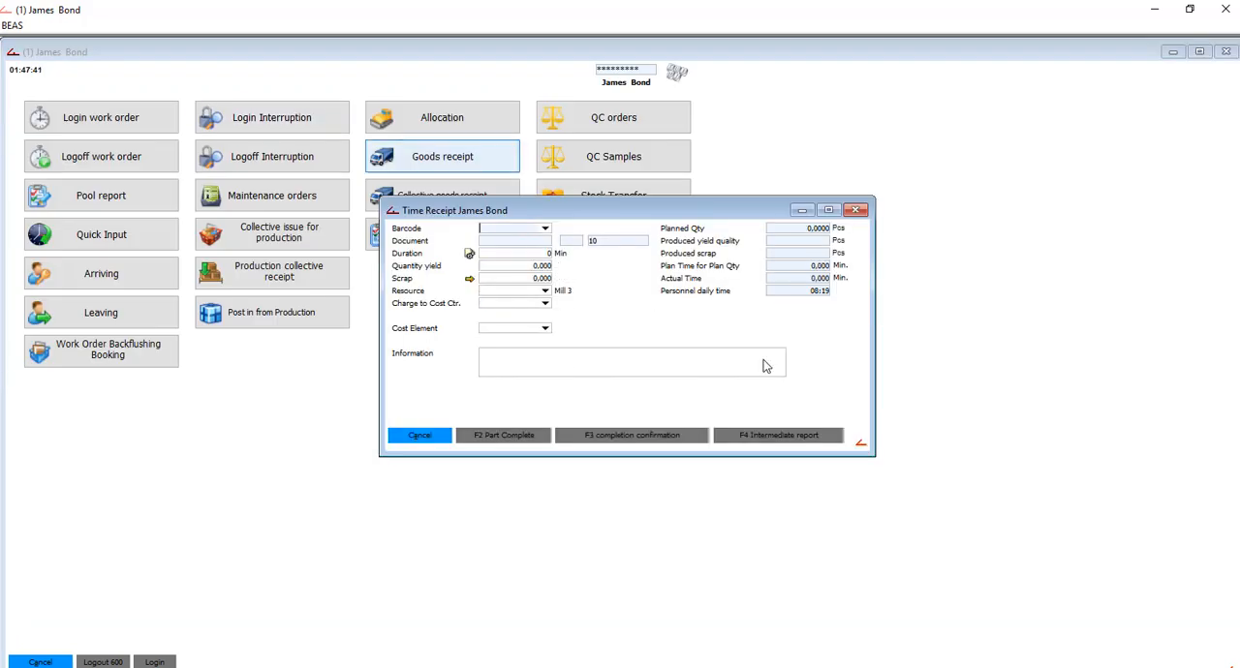
click(856, 210)
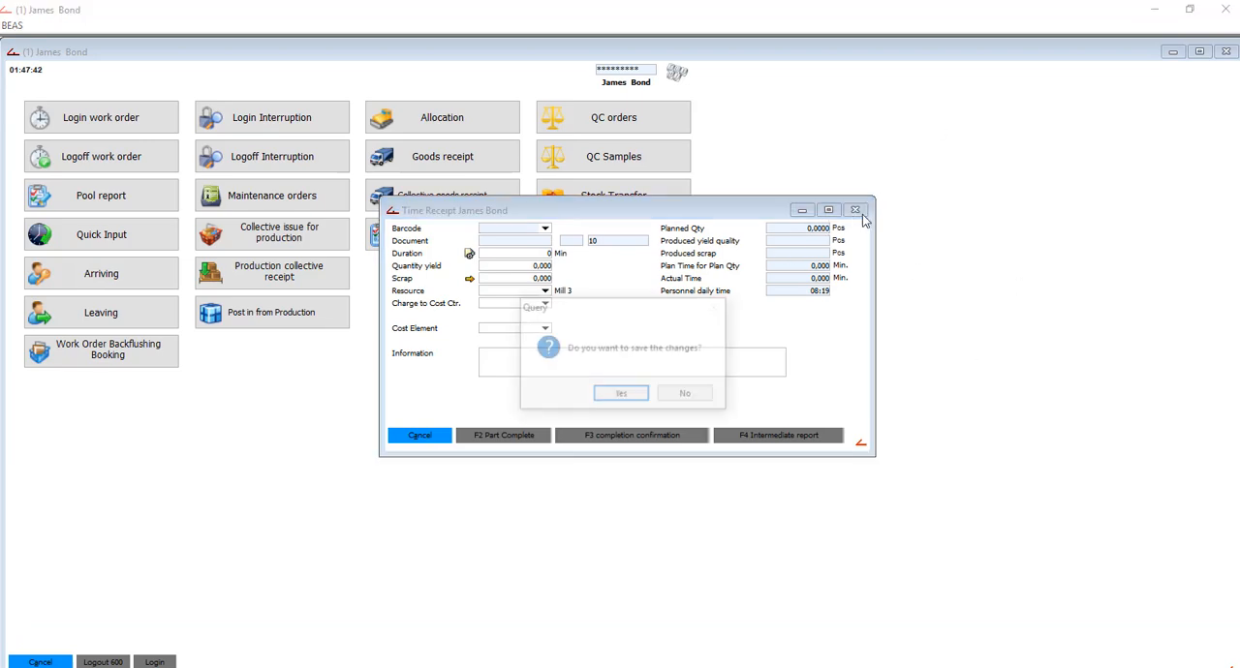
click(687, 398)
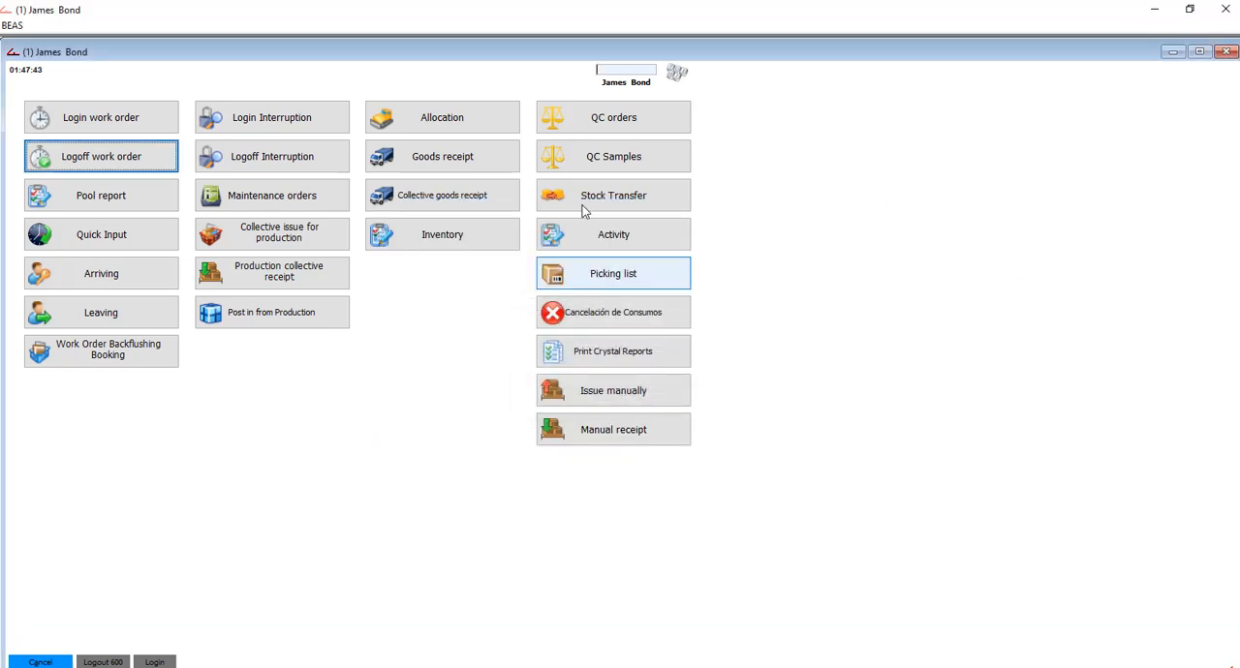
- Open the work order login and search the operations list for the Cooking operation of PA166
click(160, 130)
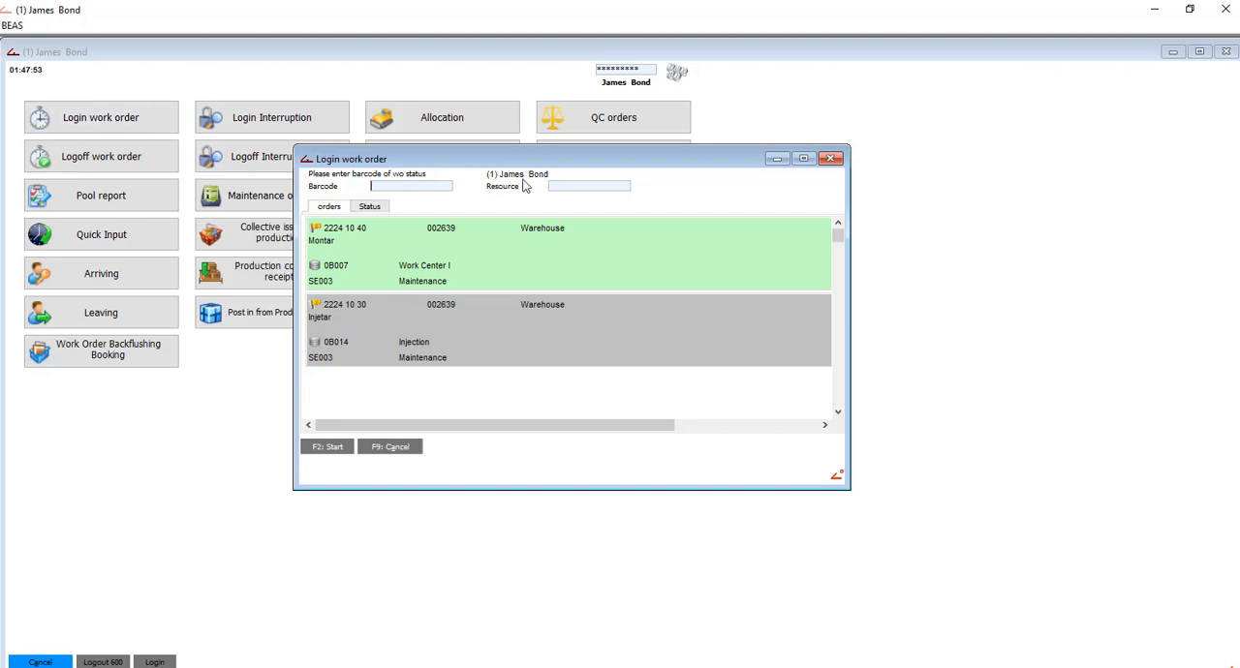
drag(839, 243, 836, 399)
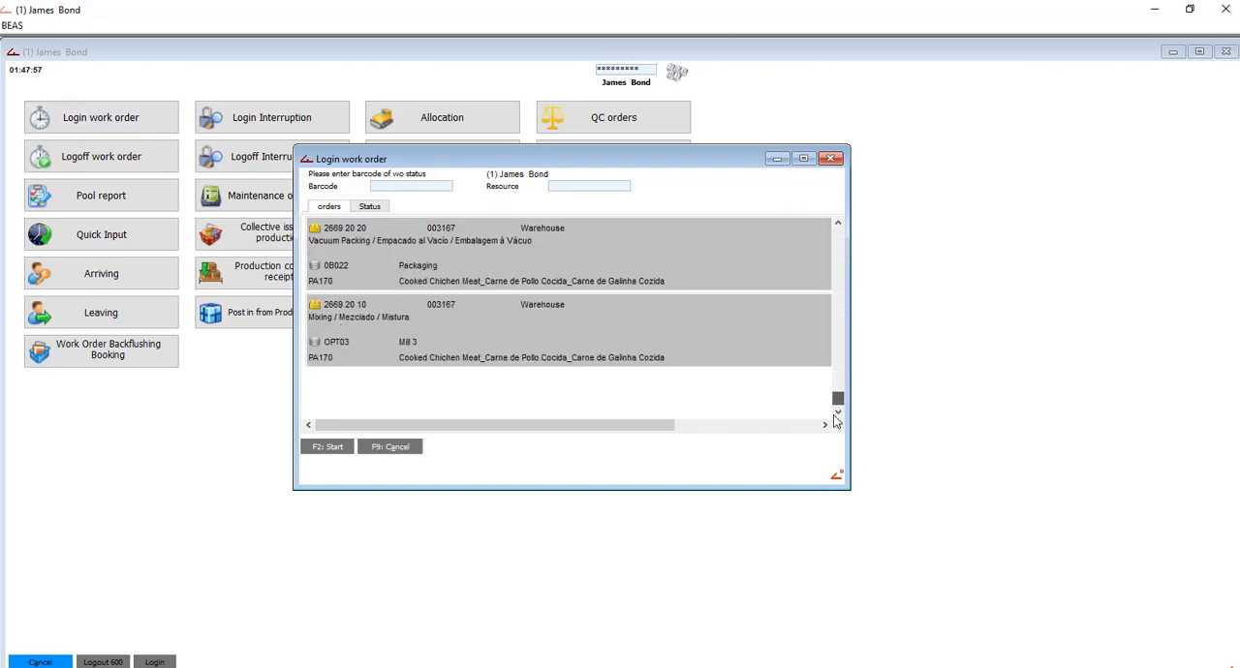
click(484, 326)
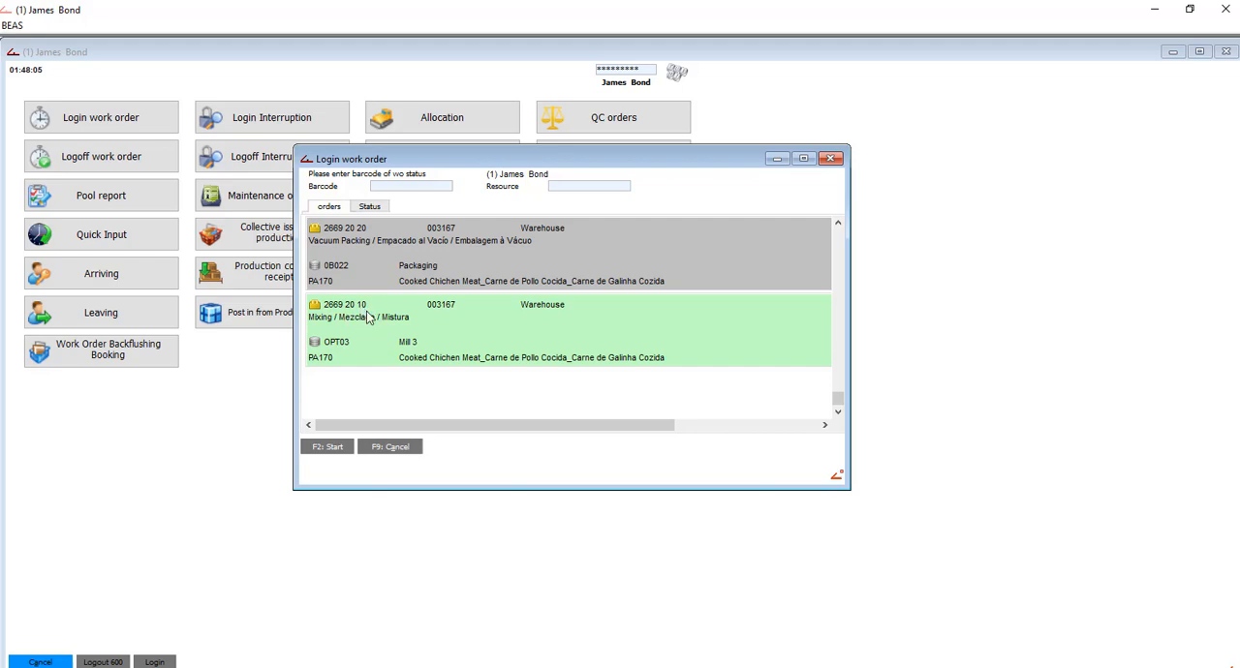
scroll(372, 317, up, 1)
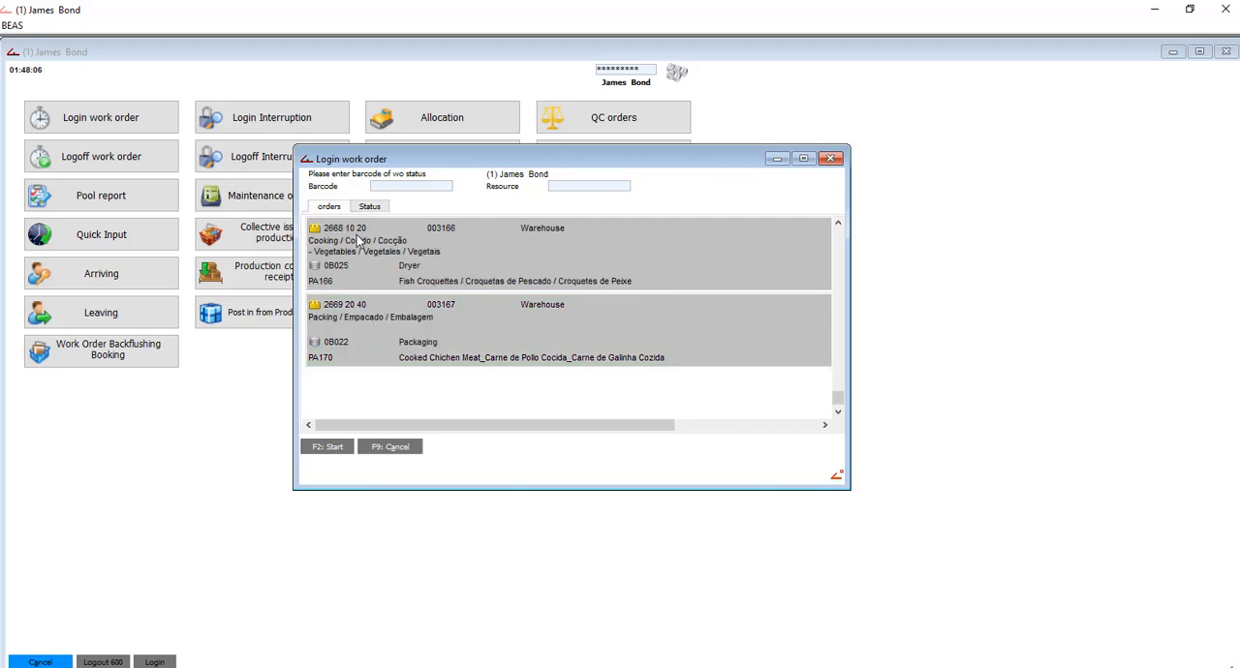
scroll(372, 321, up, 1)
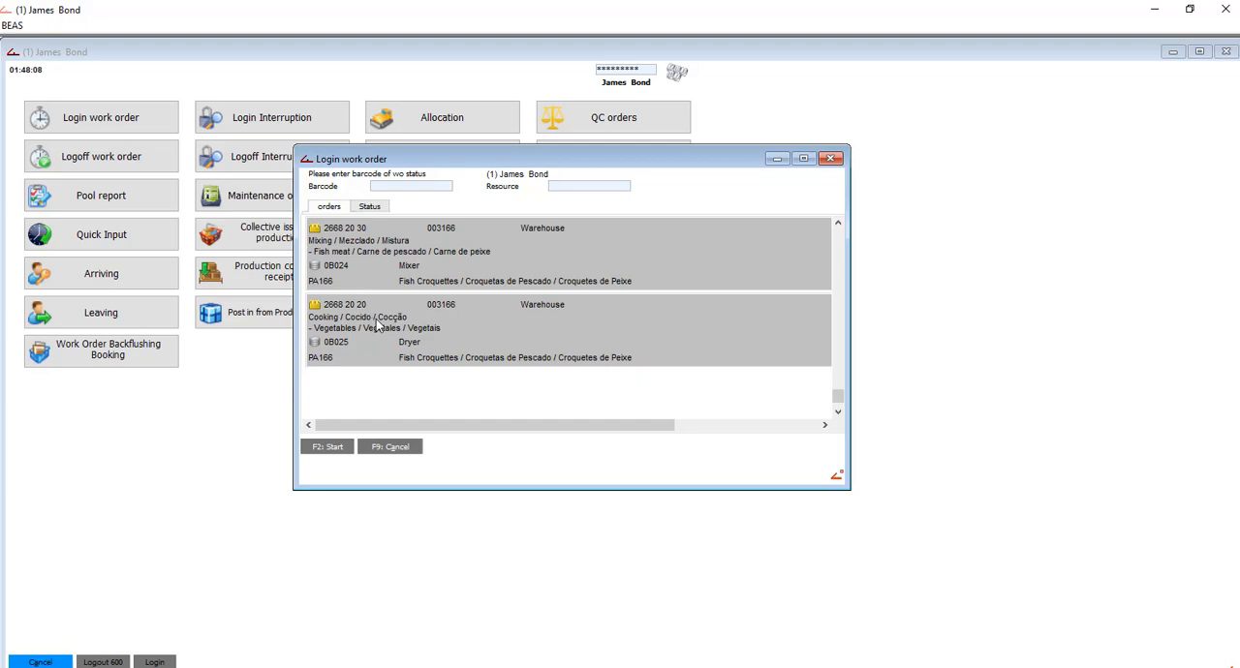
scroll(376, 318, up, 2)
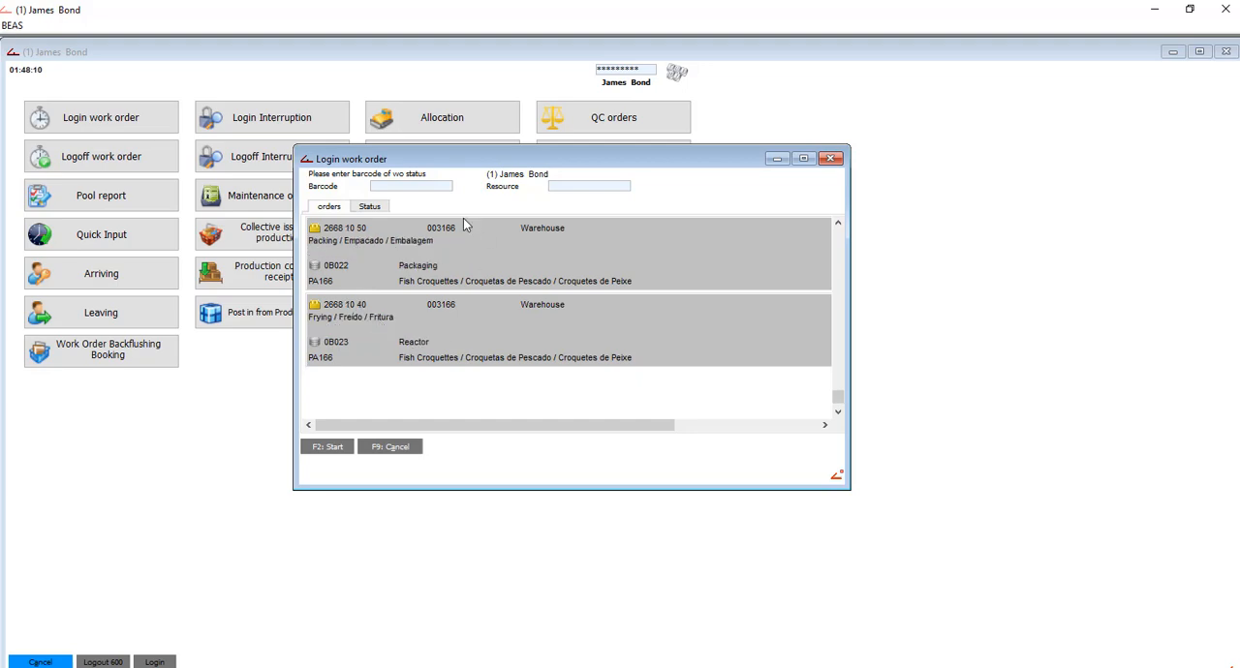
scroll(492, 304, down, 2)
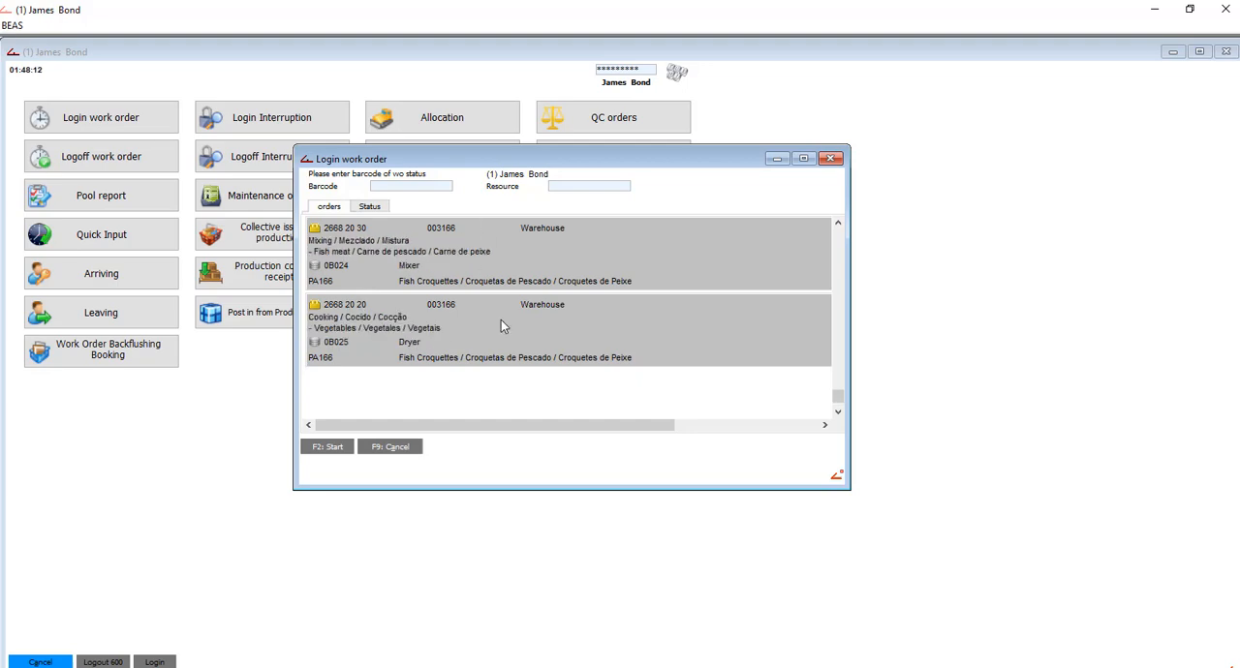
click(498, 365)
scroll(429, 338, up, 6)
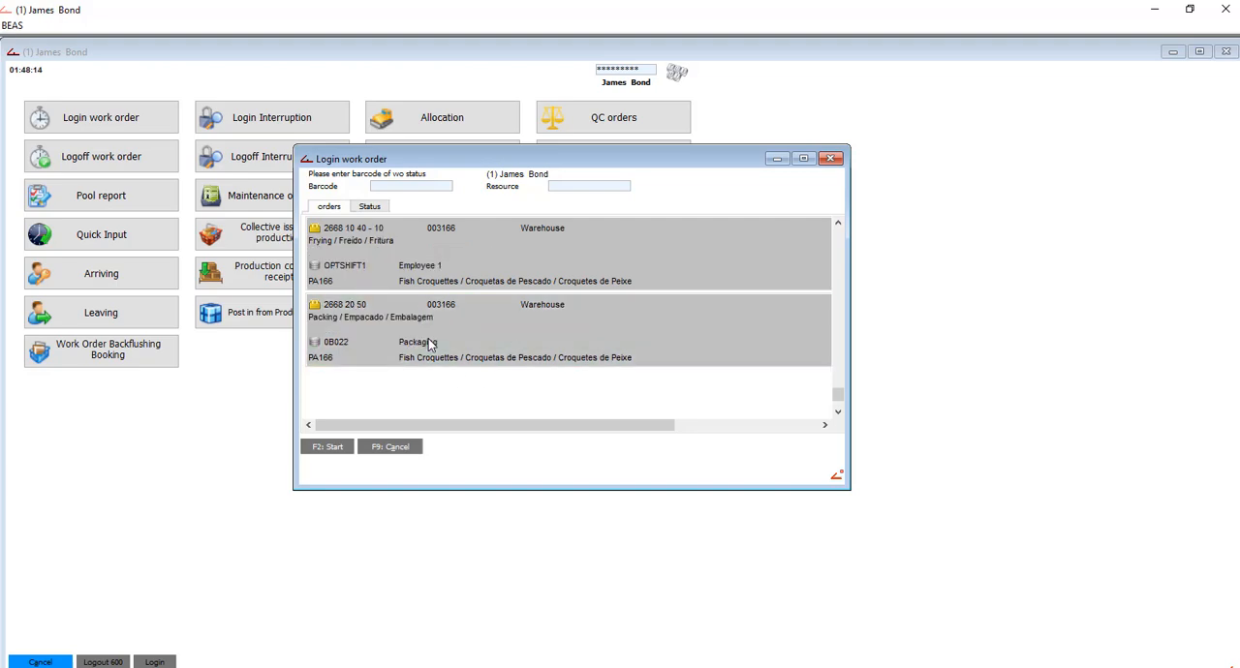
scroll(429, 343, down, 6)
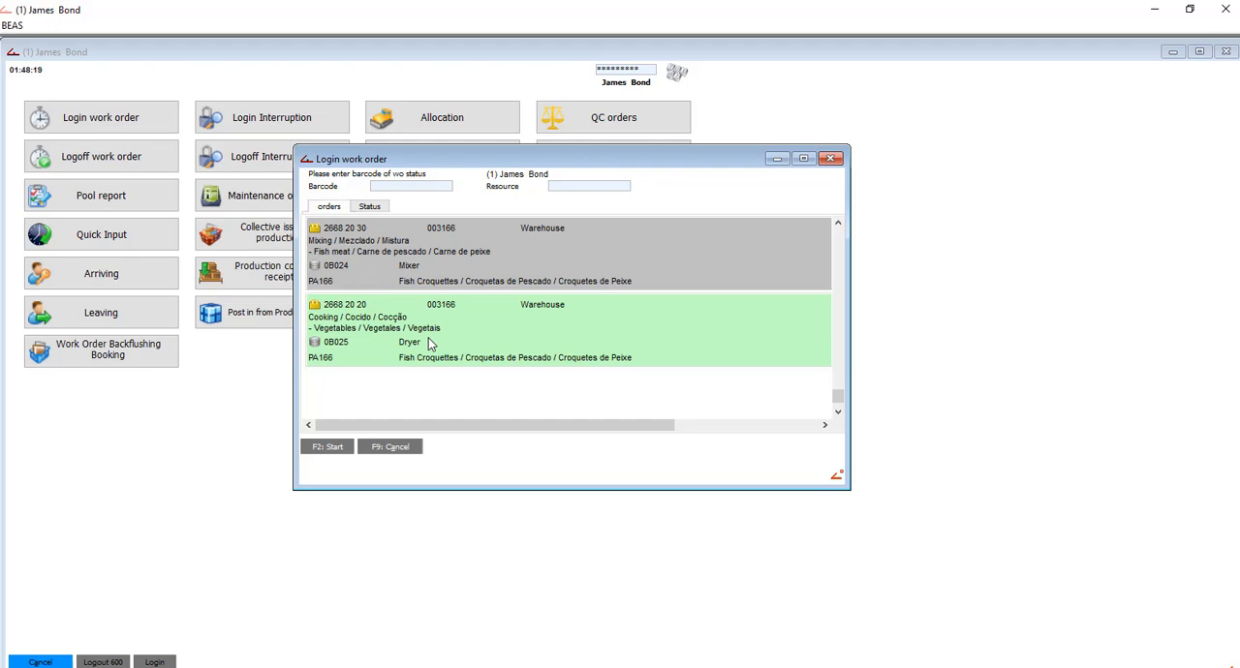
- Select the Cooking operation of work order 2668, position 10, operation 20, on resource 0B025 in the login list
click(837, 224)
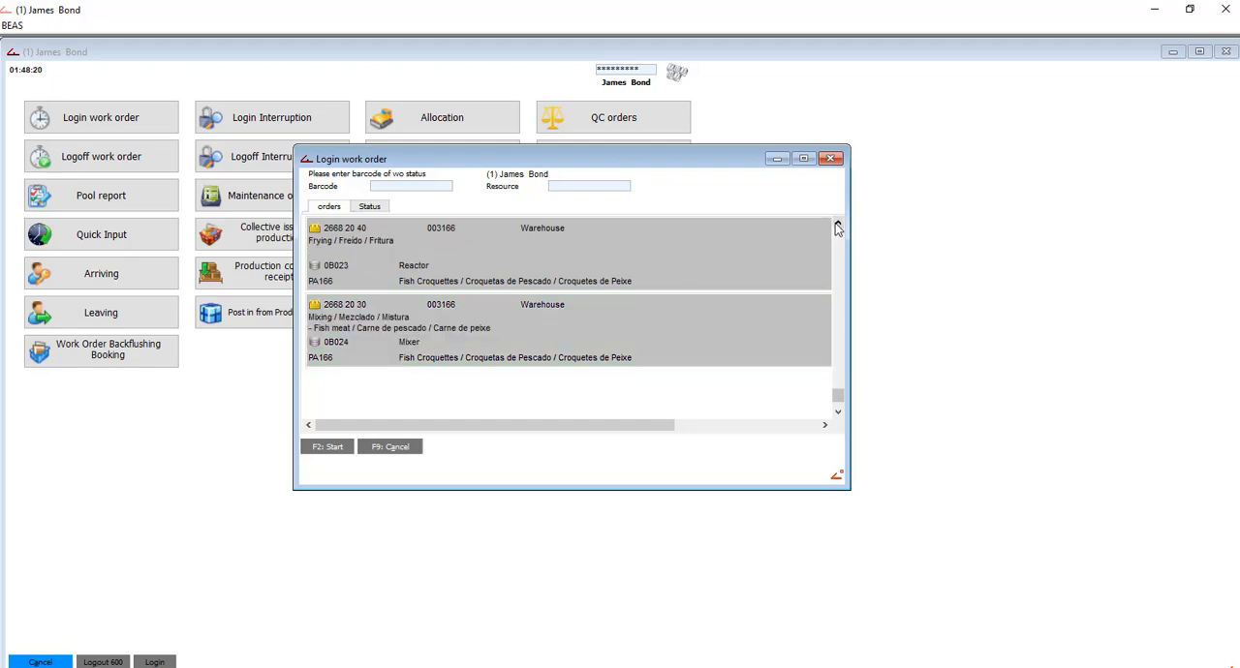
click(838, 224)
click(837, 415)
click(836, 414)
click(837, 415)
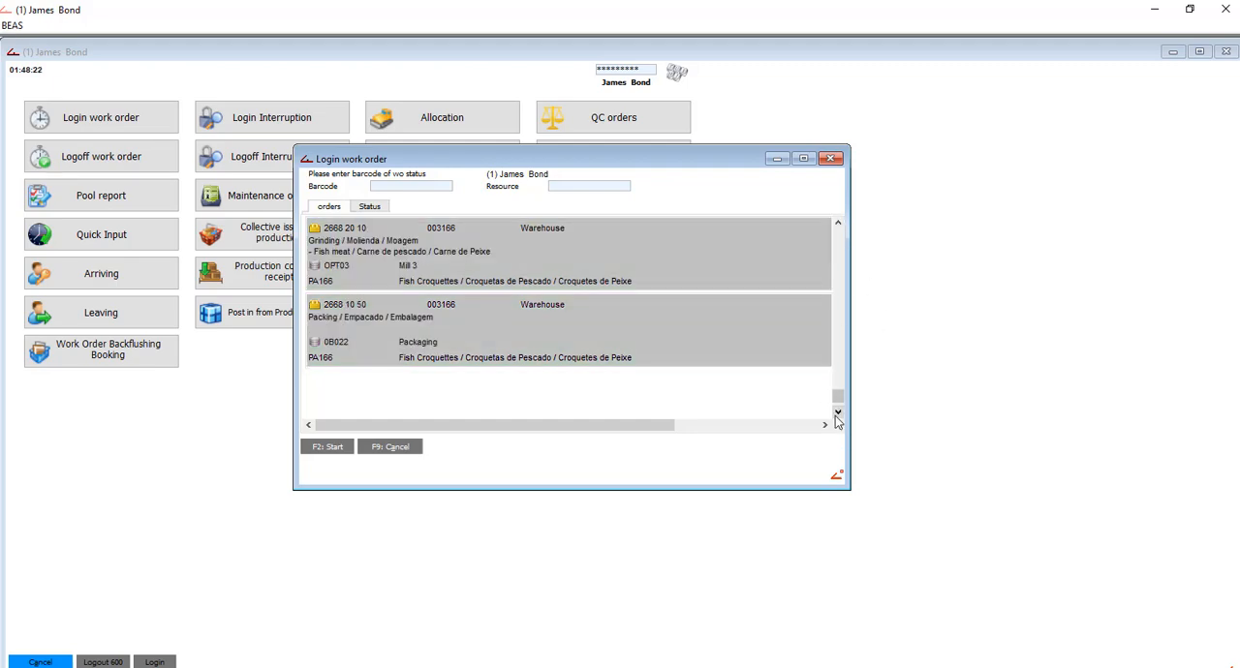
click(837, 415)
click(837, 414)
click(837, 415)
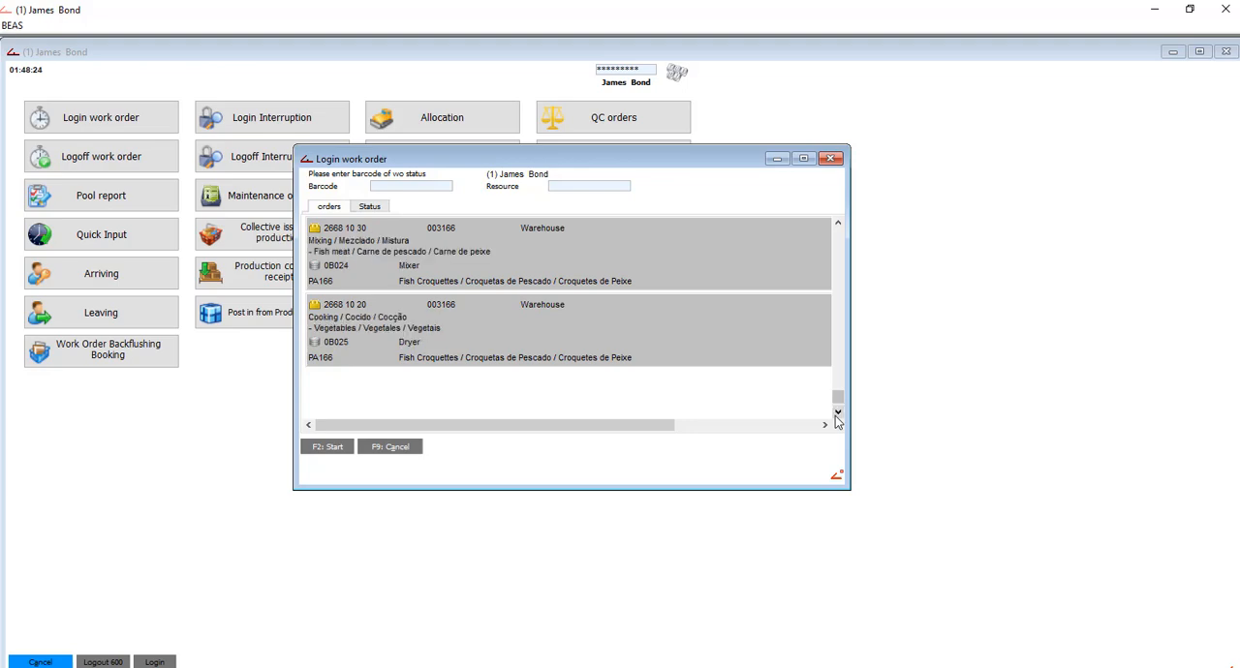
click(407, 341)
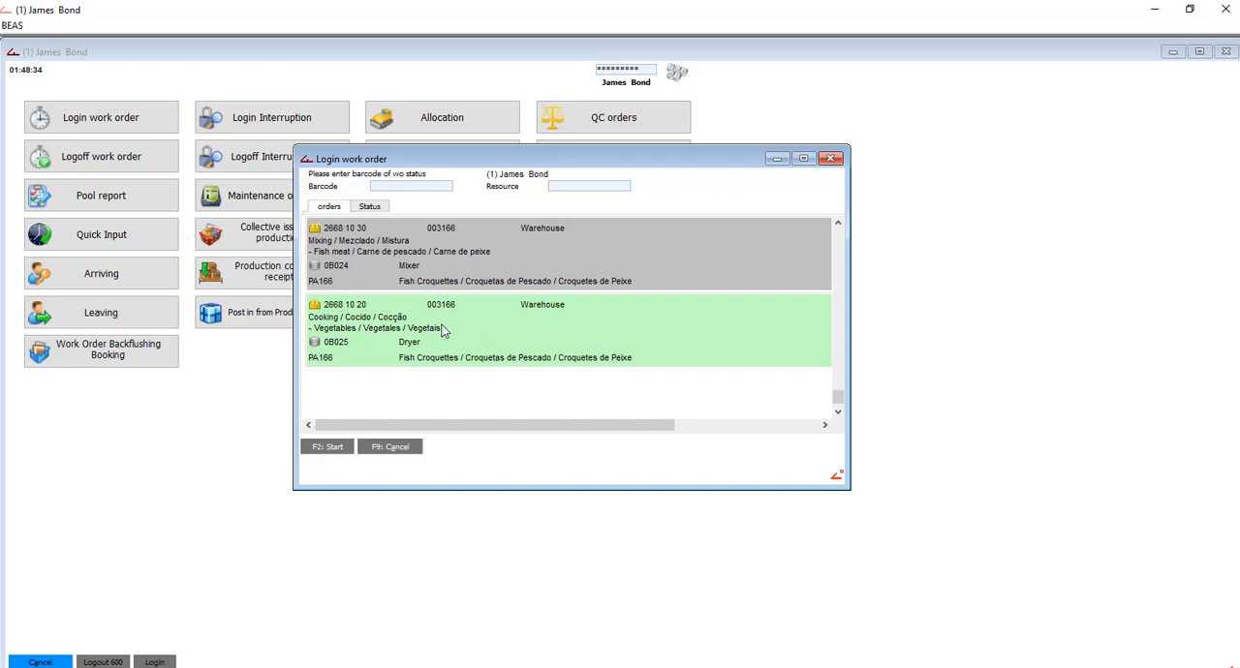
- Check the Cooking operation's barcode in the Work Order report and log in to the operation on resource 0B025 Dryer
click(551, 601)
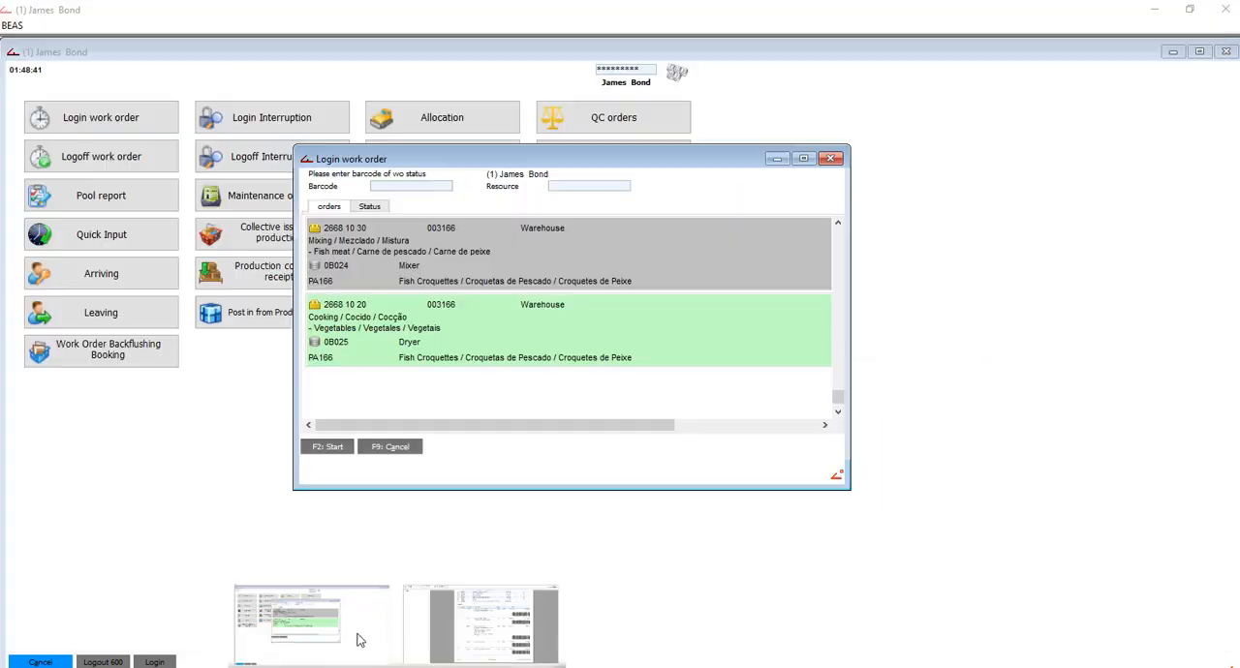
click(355, 632)
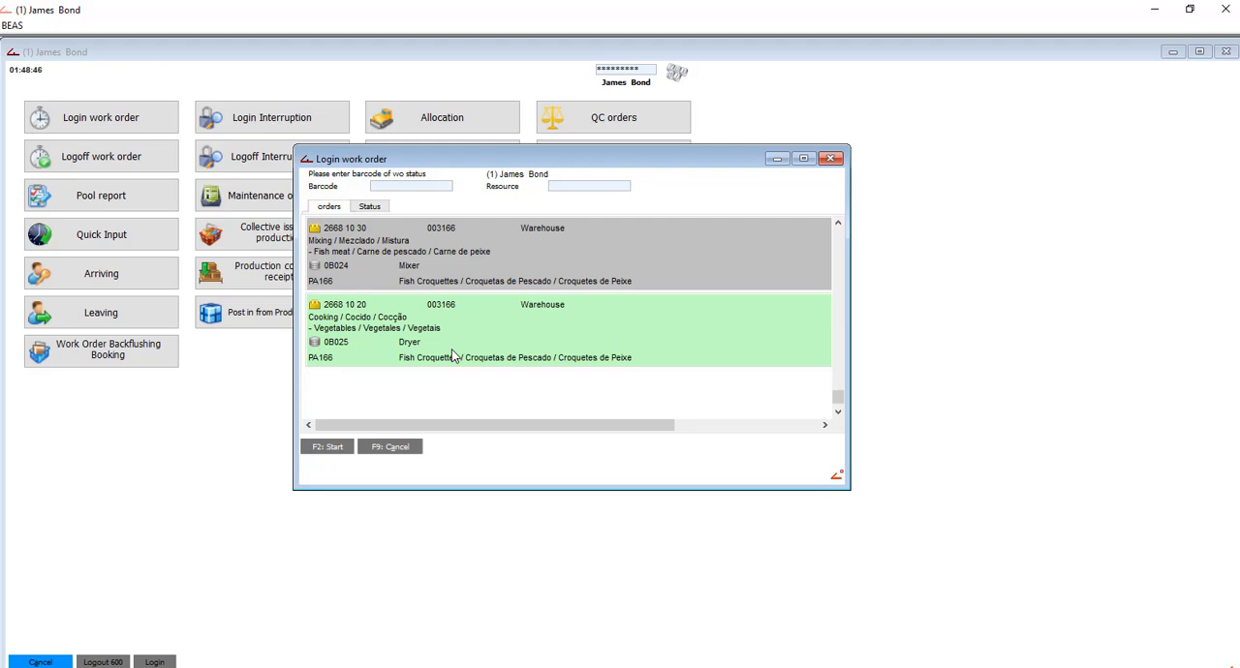
double_click(453, 350)
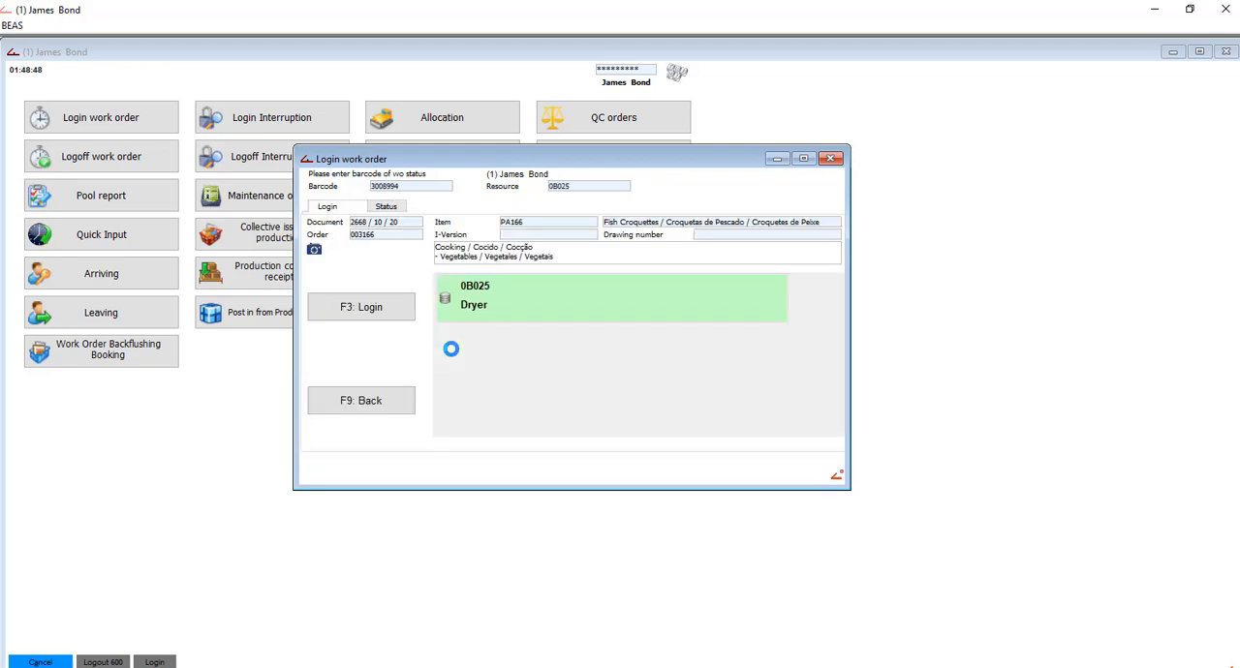
click(377, 312)
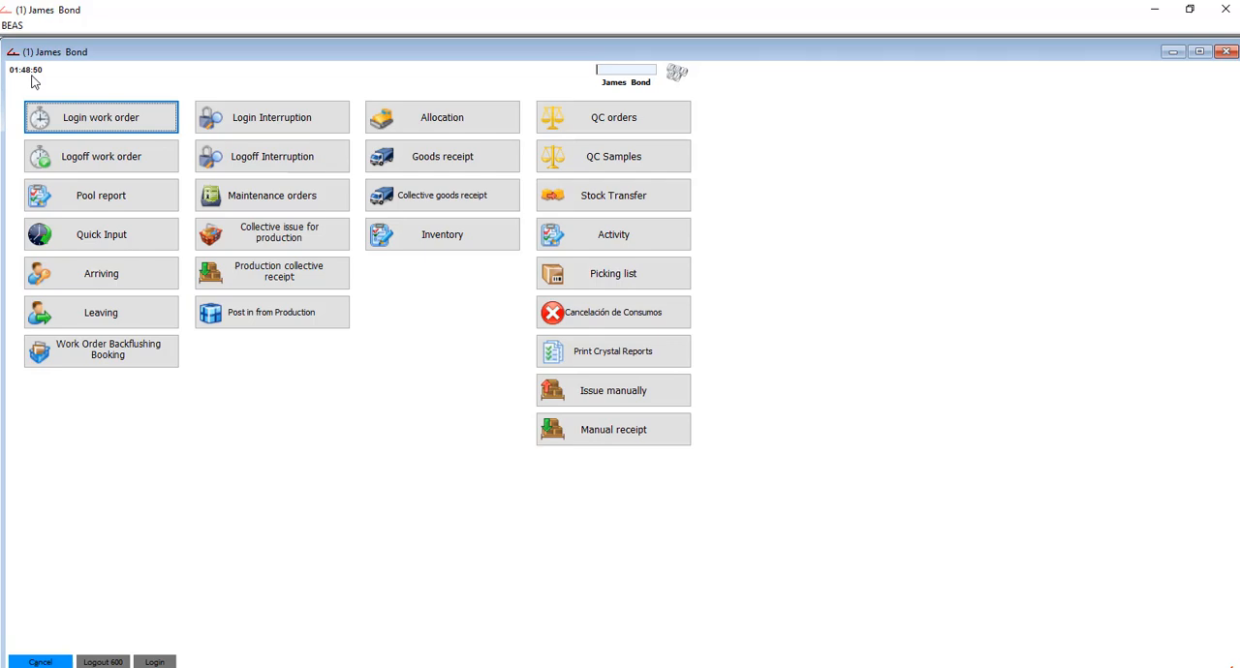
- Log off the Cooking operation with barcode 3008994, a duration of 90 min and a yield of 350 pcs, and submit the completion confirmation
click(147, 153)
click(545, 229)
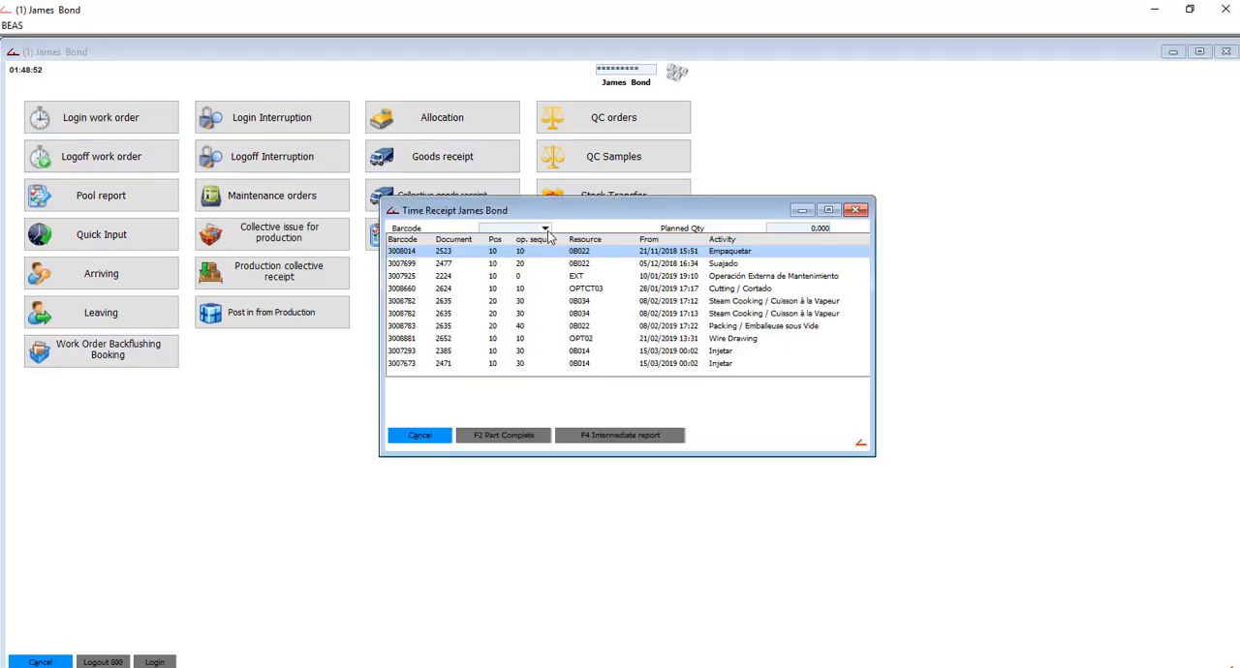
scroll(643, 358, down, 1)
click(770, 364)
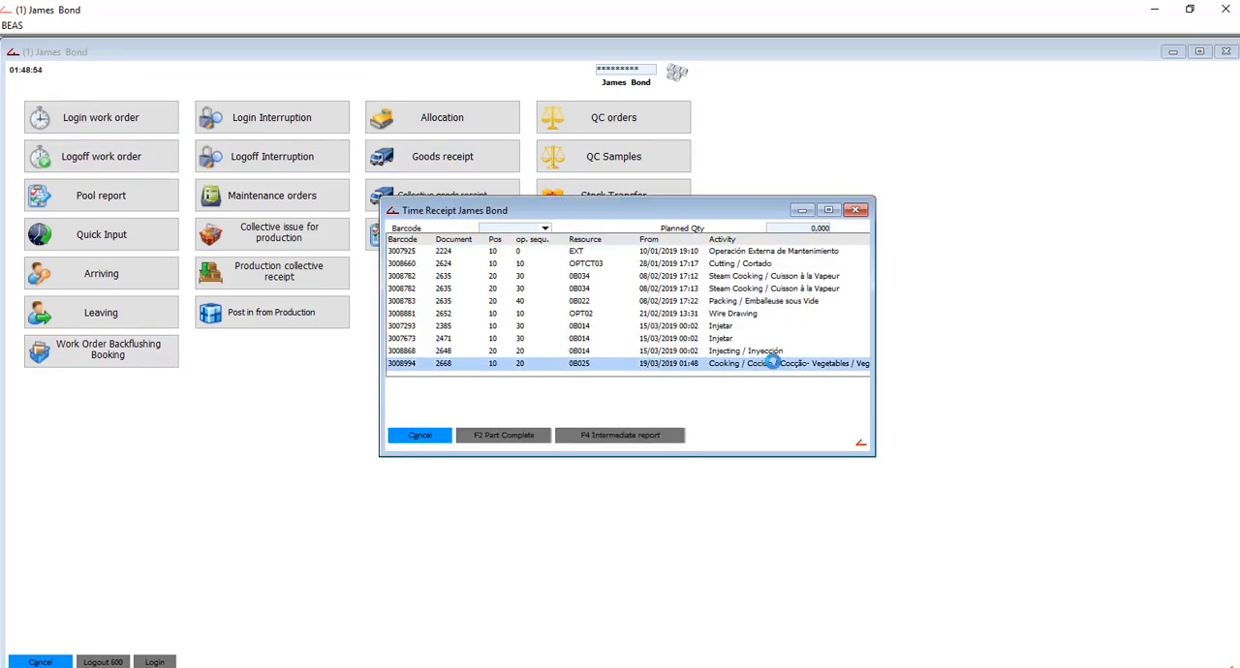
click(538, 256)
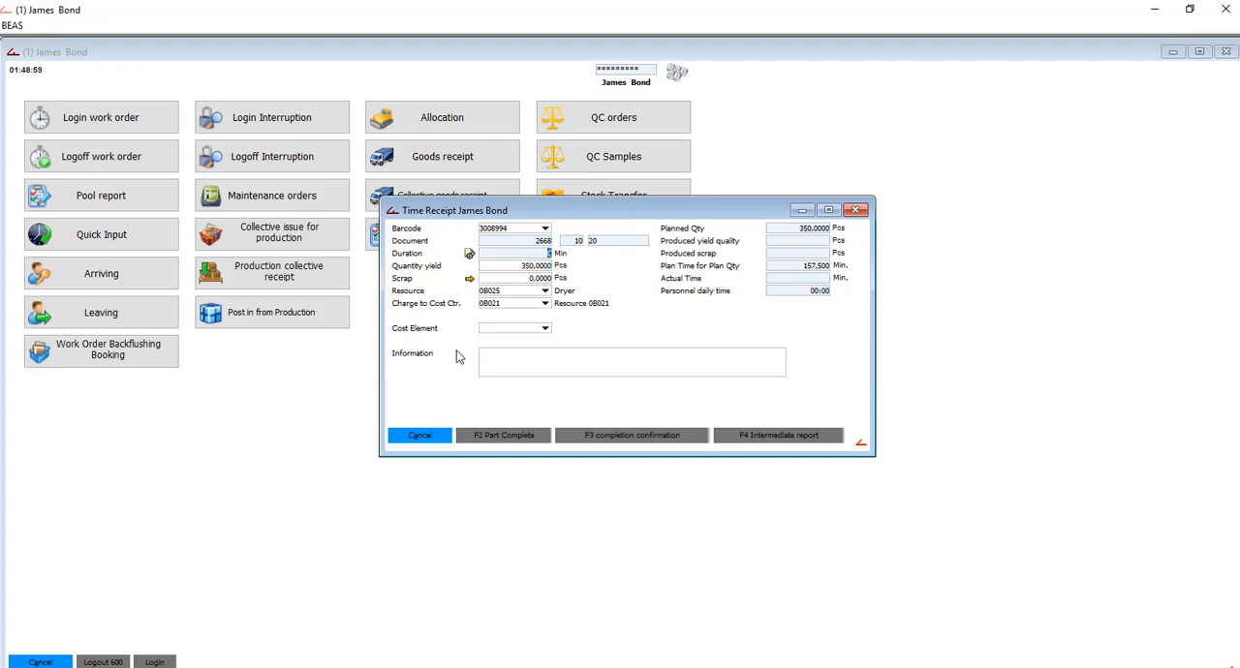
text(90)
key(Tab)
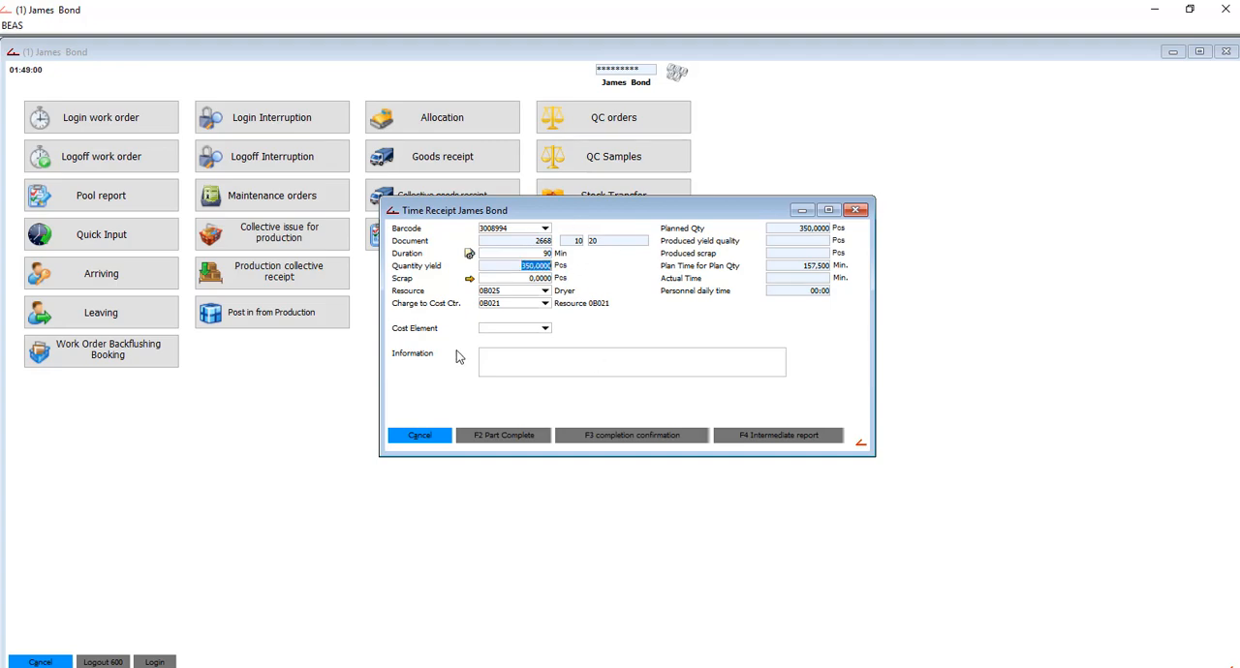
click(651, 436)
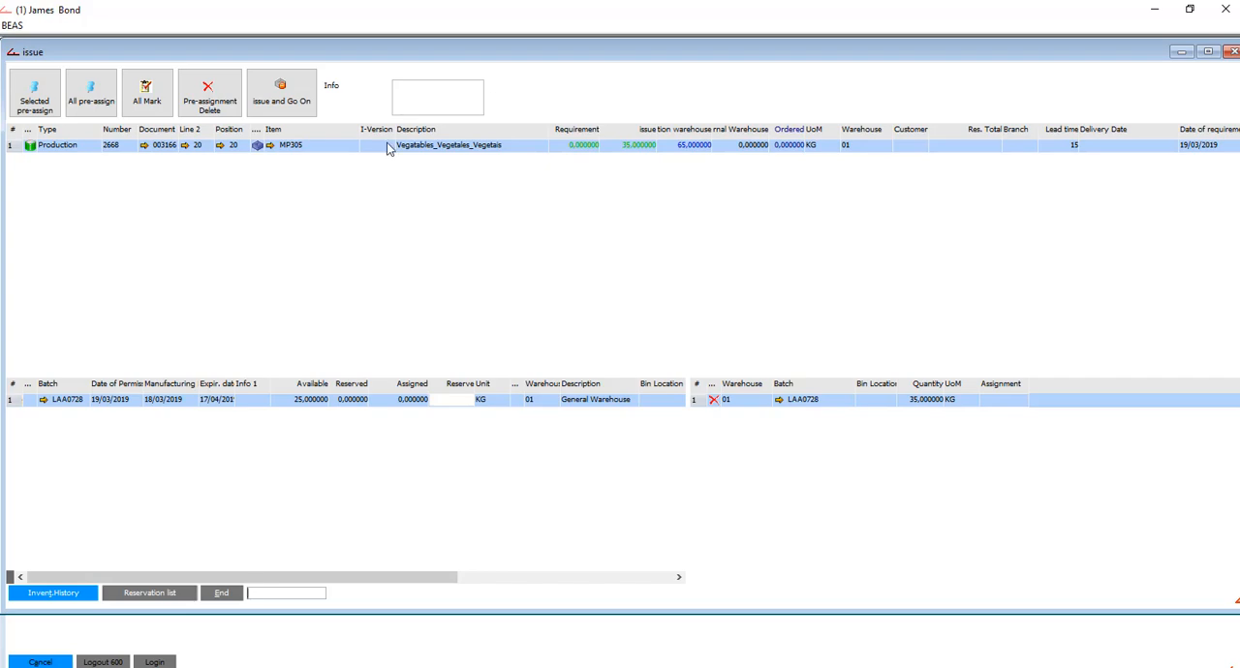
- Issue 35 kg of MP305 from batch LAA0728 for the Cooking operation and close the emptied time receipt without saving
click(279, 103)
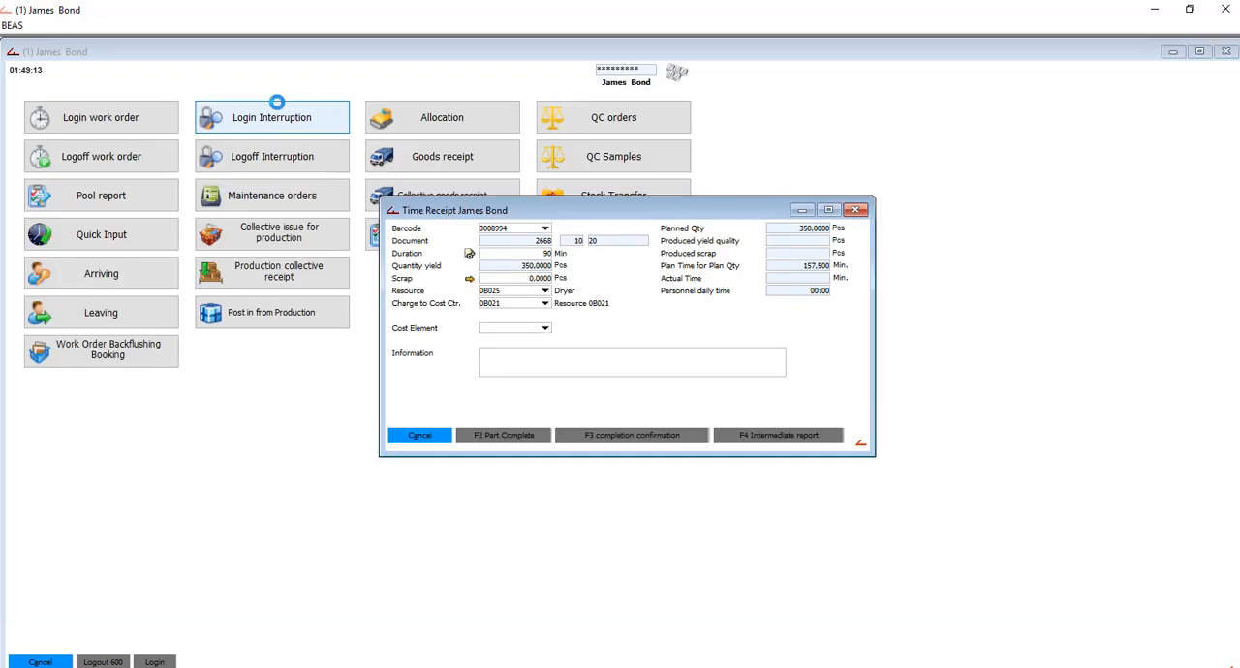
click(856, 210)
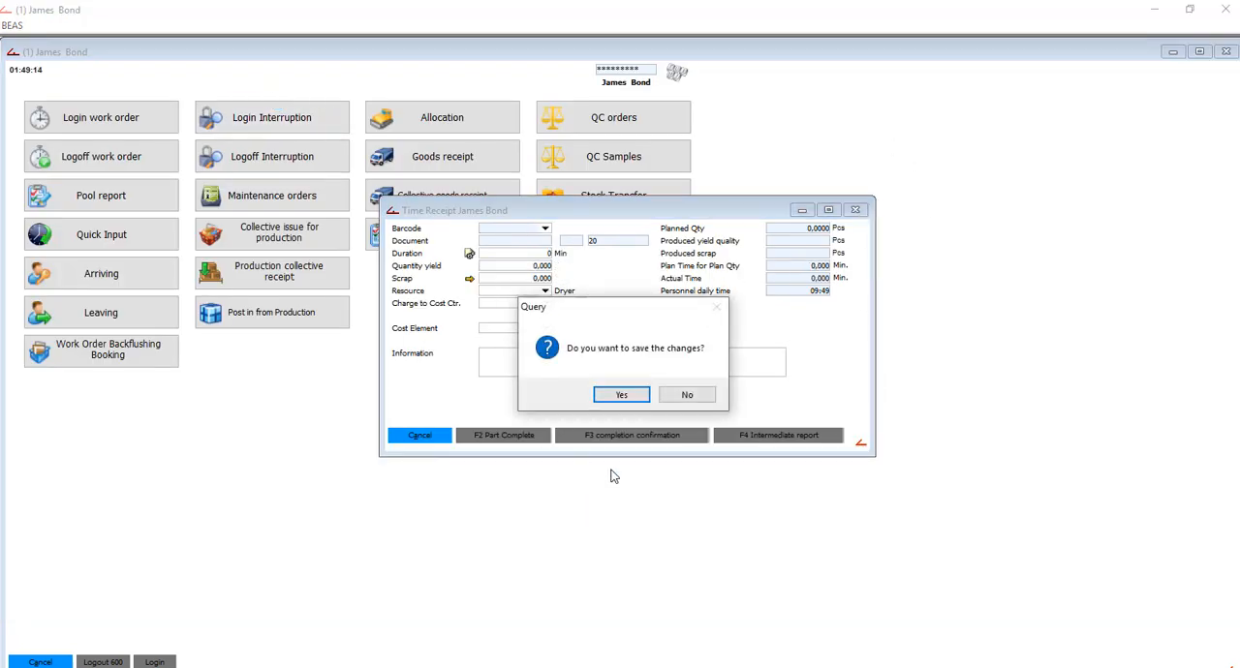
click(685, 397)
- Switch to SAP Business One and review the updated bookings of PA166 position 10 in the Work Orders structure
click(397, 667)
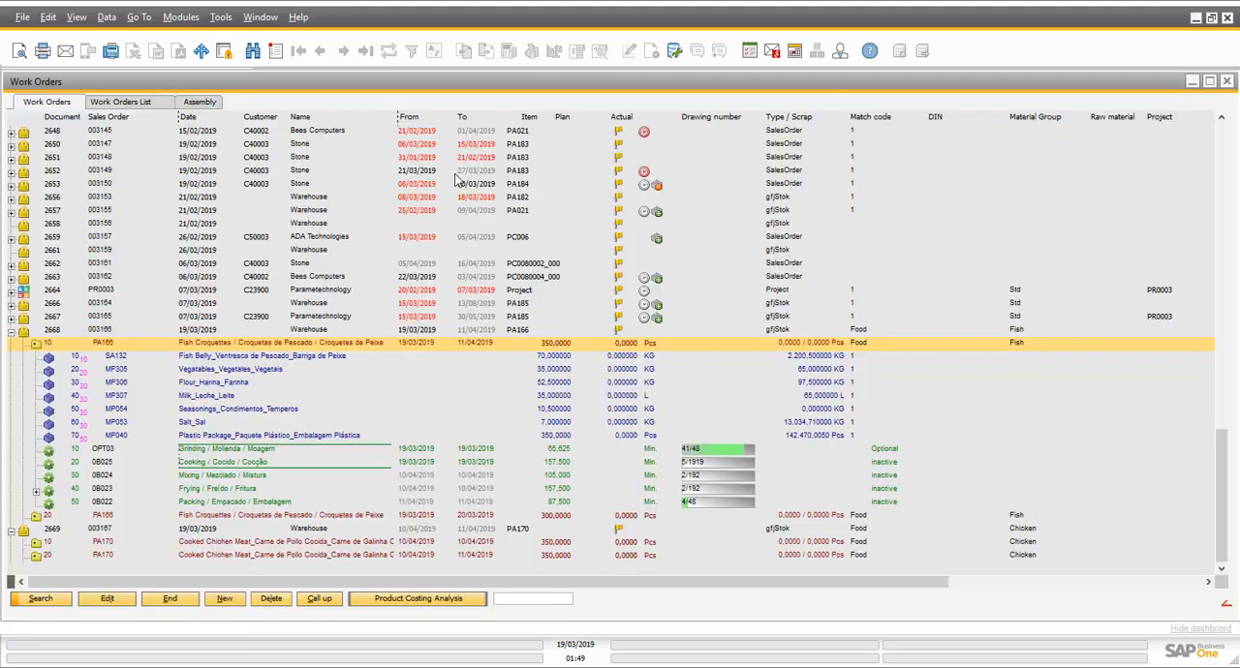
click(38, 347)
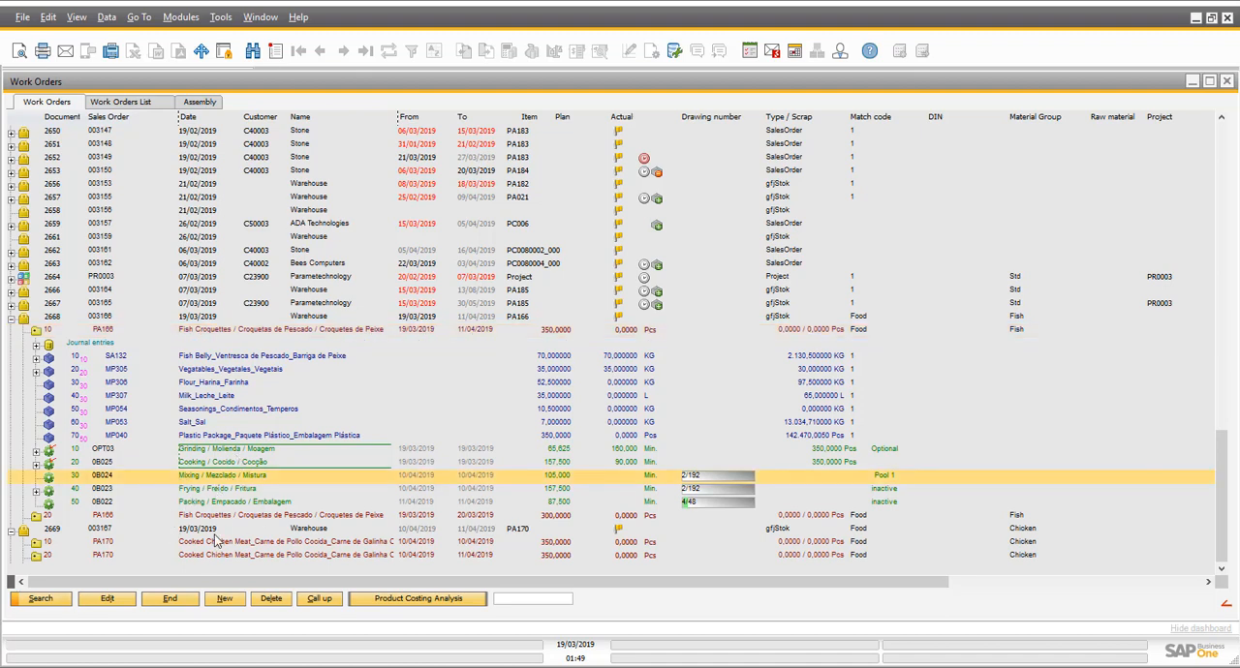
- Switch back to the beas terminal and log in to the Mixing operation of work order 2668, position 10, on resource 0B024 Mixer
mouse_move(387, 667)
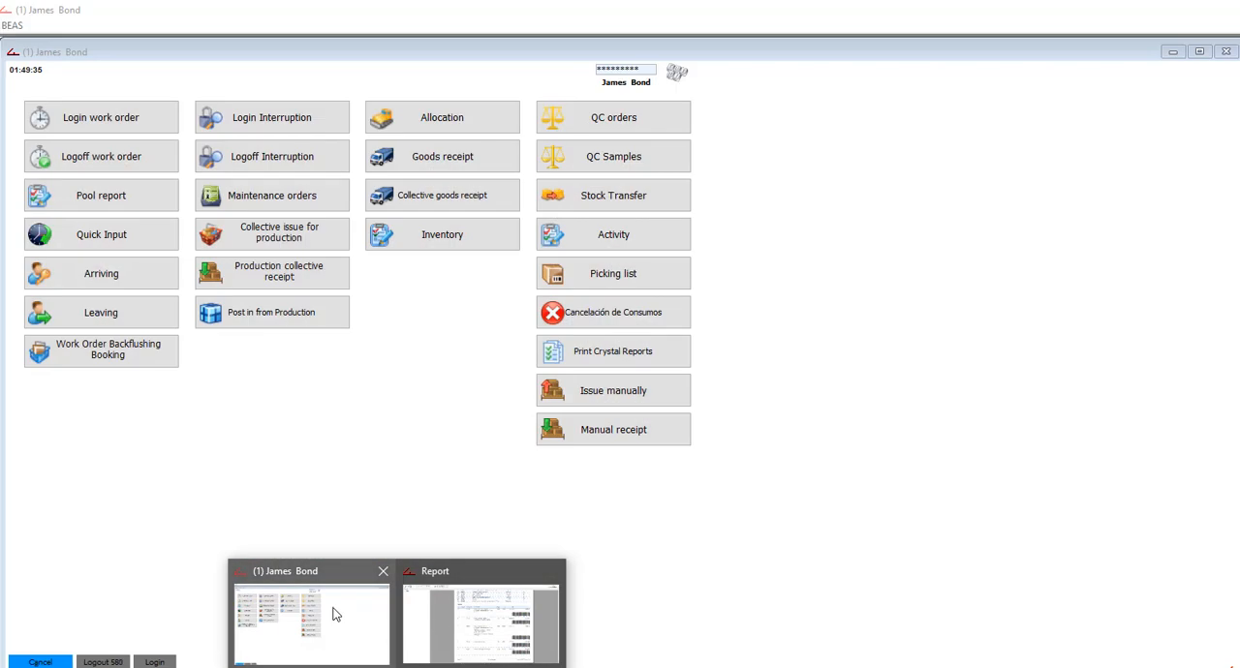
click(332, 614)
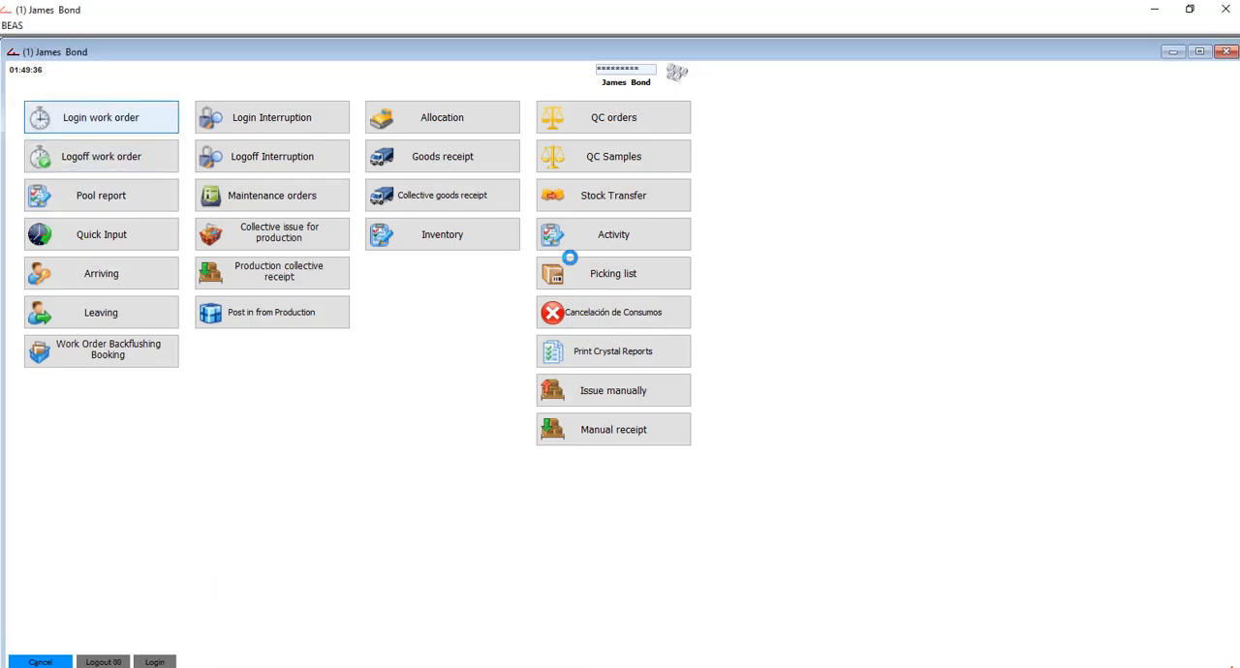
drag(838, 235, 838, 414)
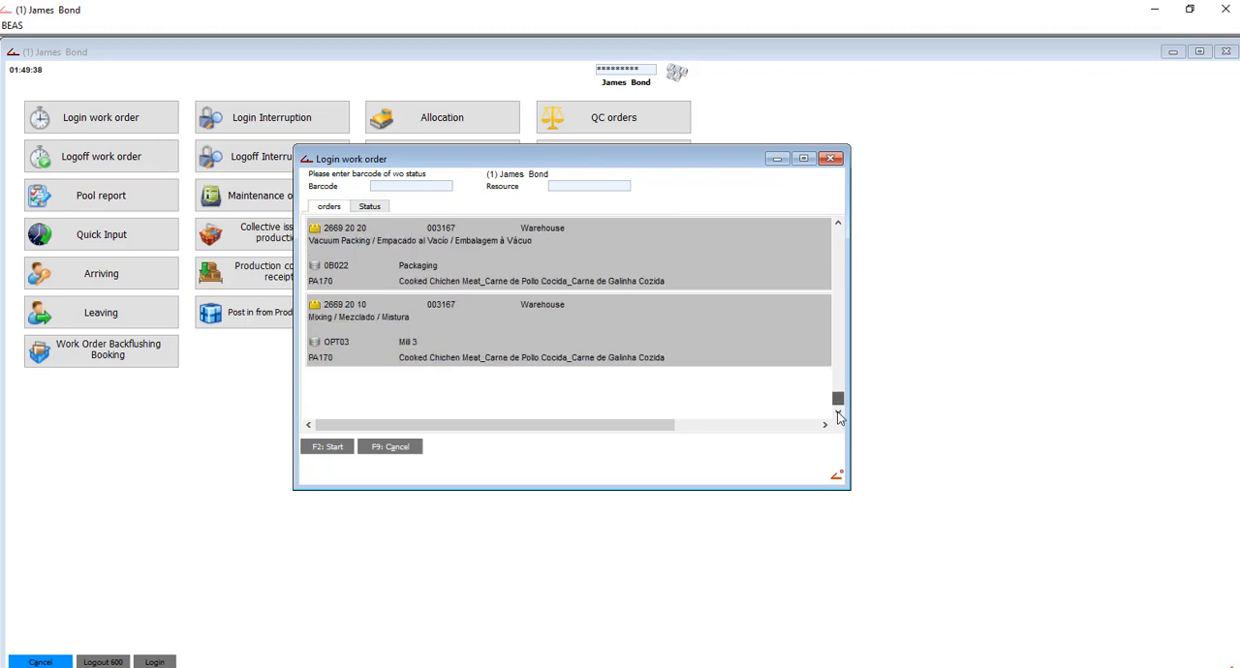
click(838, 224)
click(838, 225)
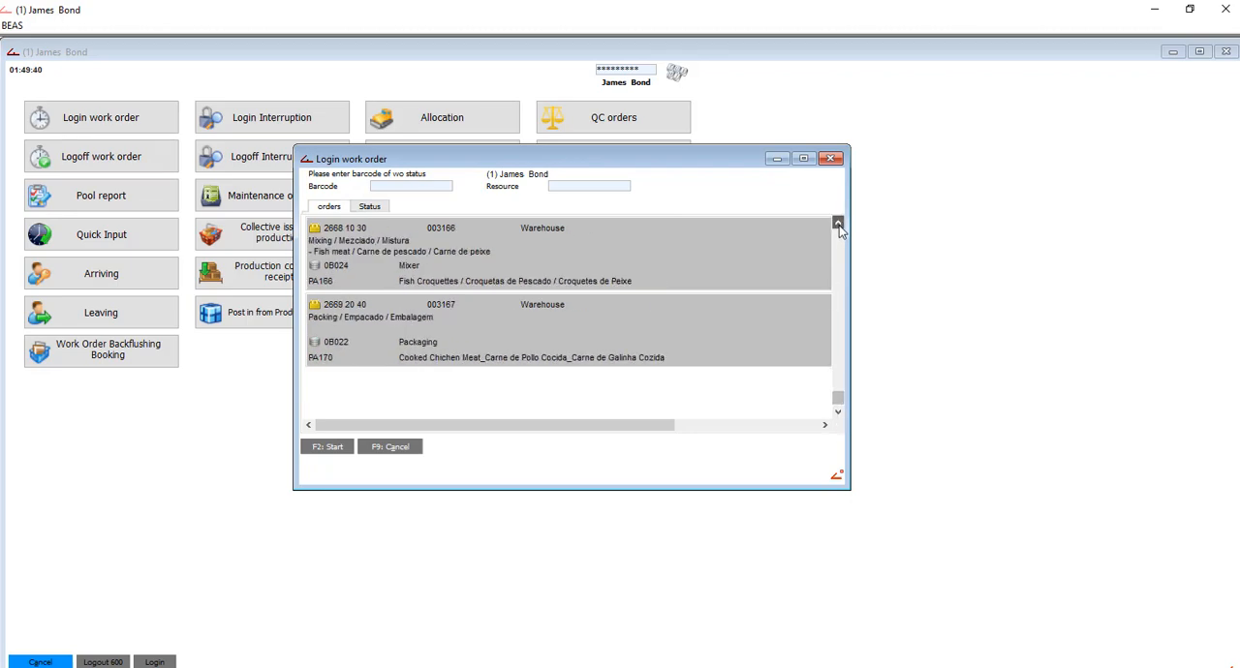
click(838, 225)
click(395, 330)
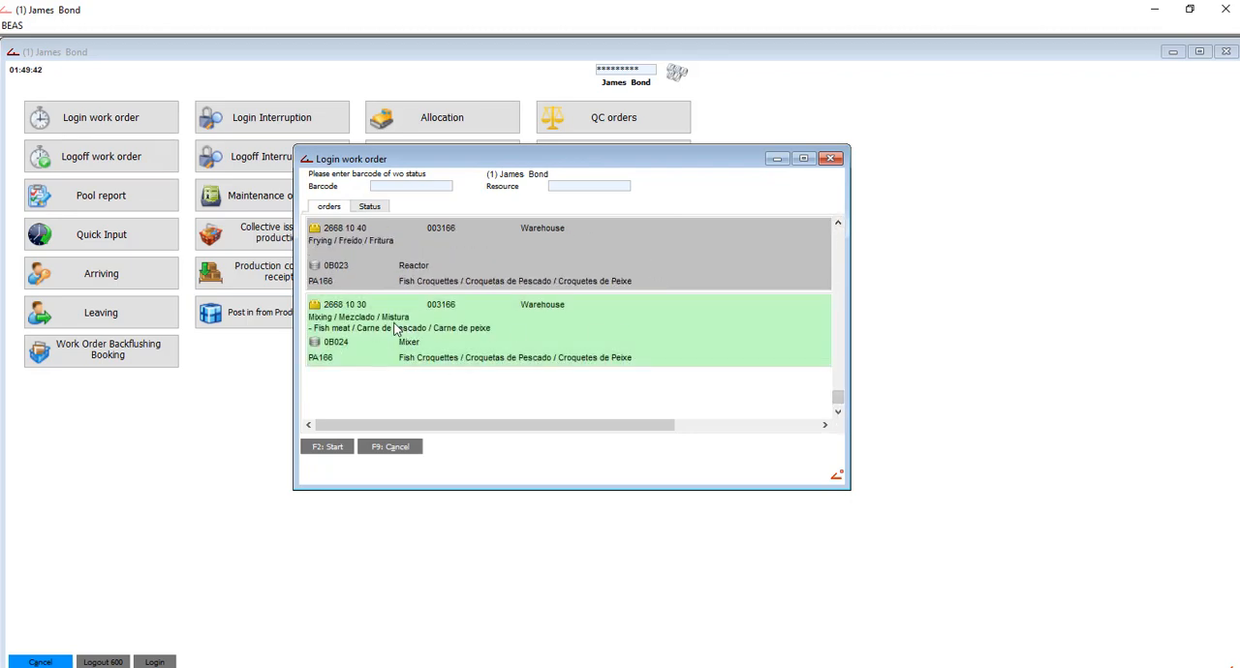
click(382, 307)
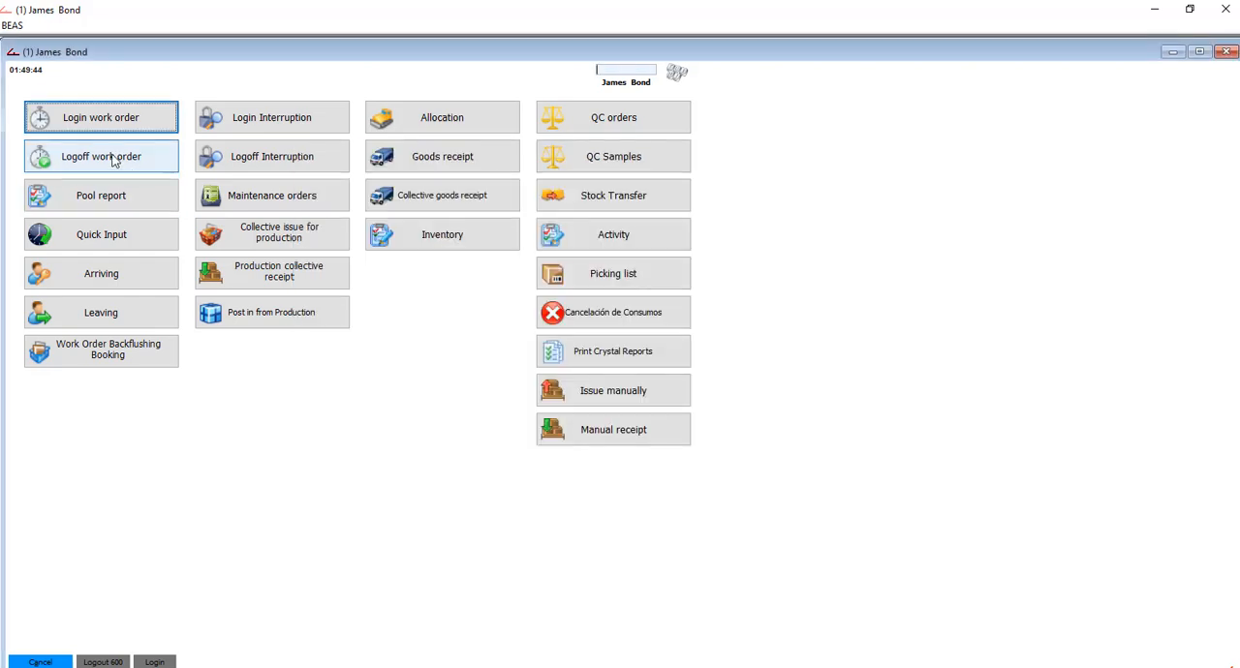
- Log off the Mixing operation with barcode 3008995, a duration of 180 min and a yield of 350 pcs, and submit the completion confirmation
click(113, 161)
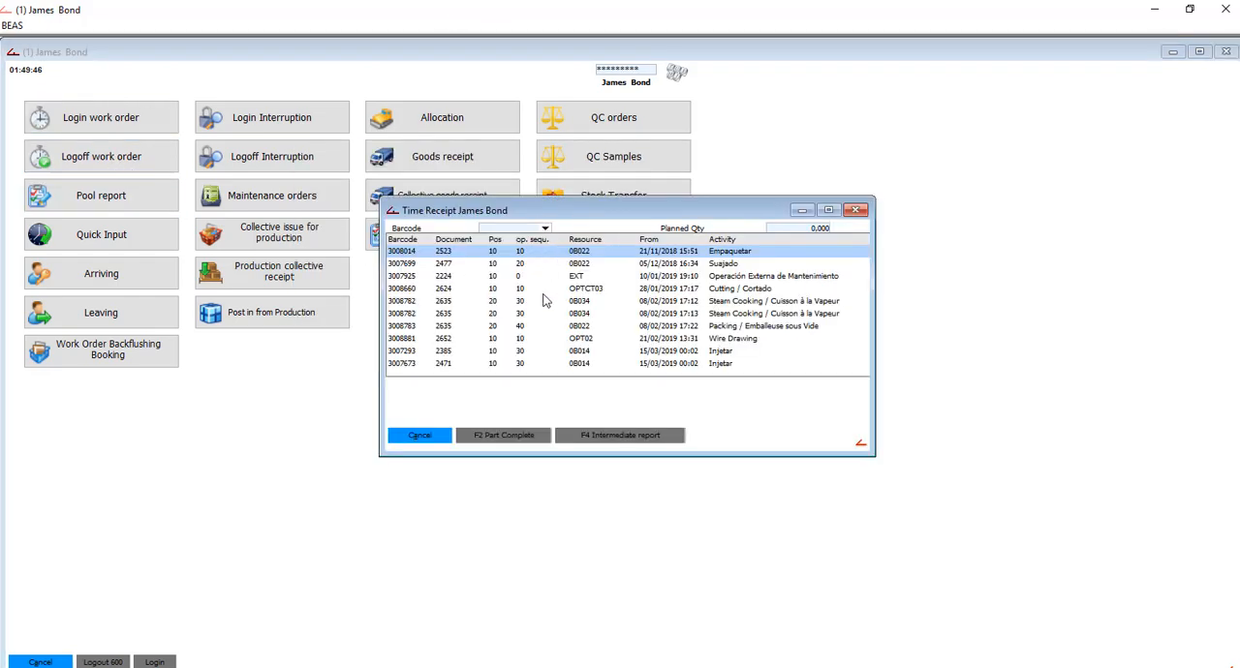
click(701, 372)
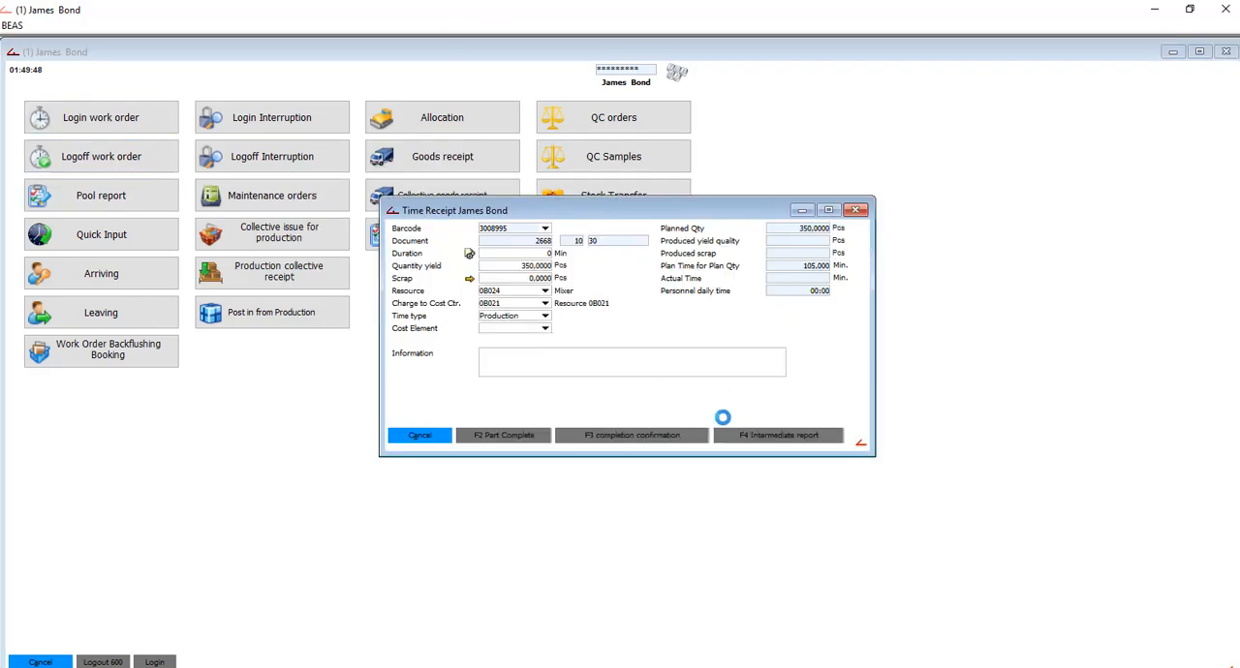
click(552, 254)
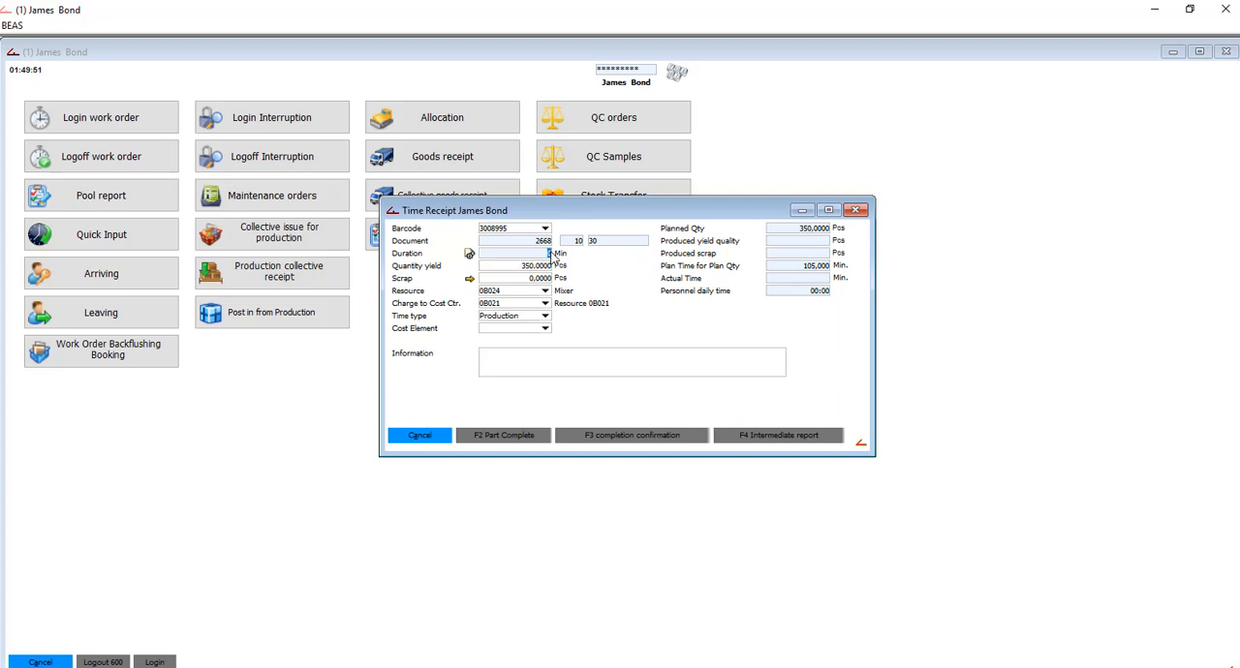
text(180)
key(Tab)
click(605, 432)
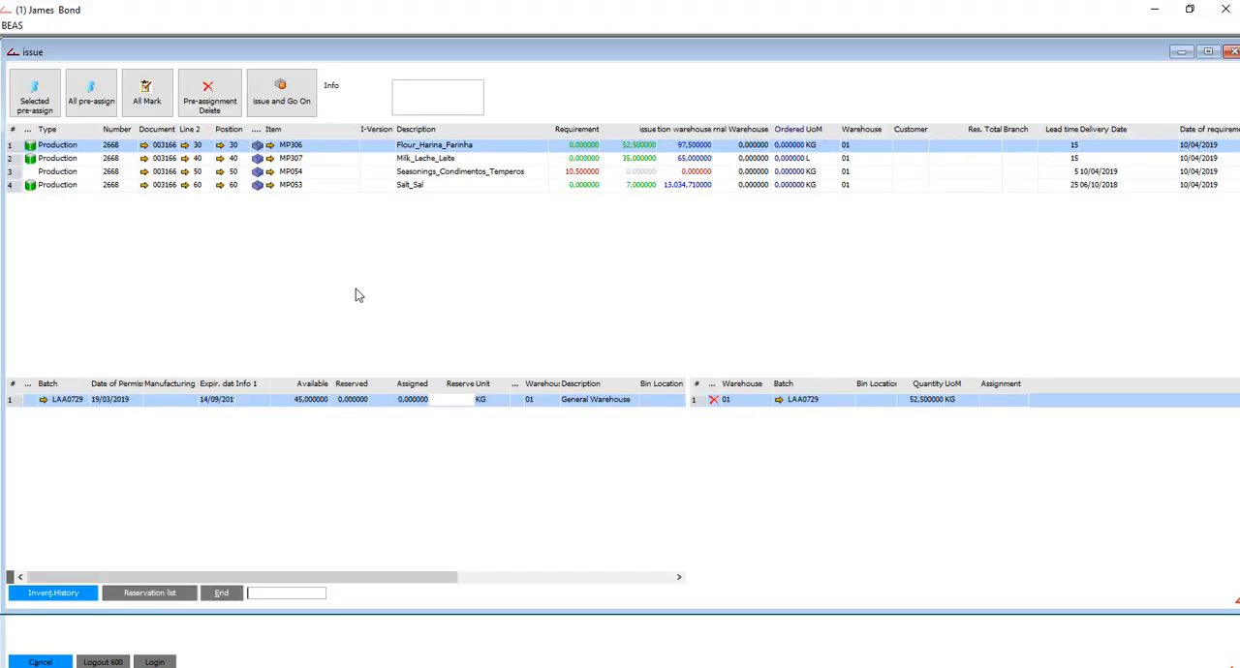
- Issue 52.5 kg of MP306 from batch LAA0729, 35 L of MP307 and 7 kg of MP053 for Mixing, and close the emptied time receipt
click(471, 173)
click(281, 93)
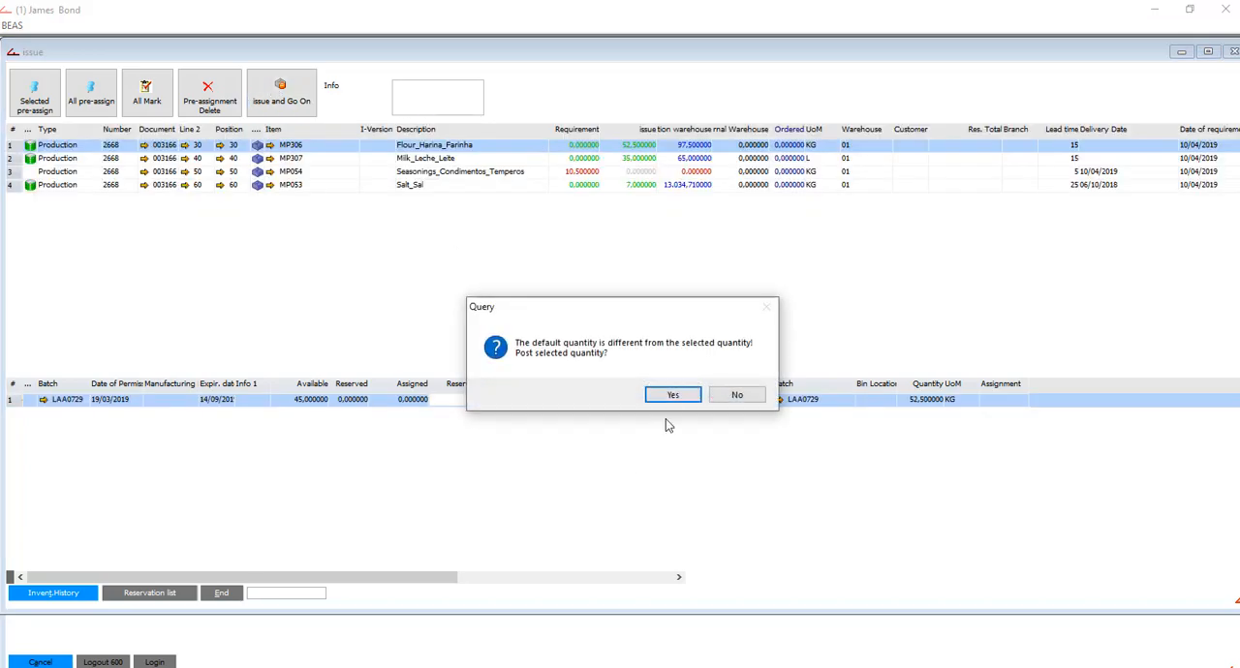
click(672, 396)
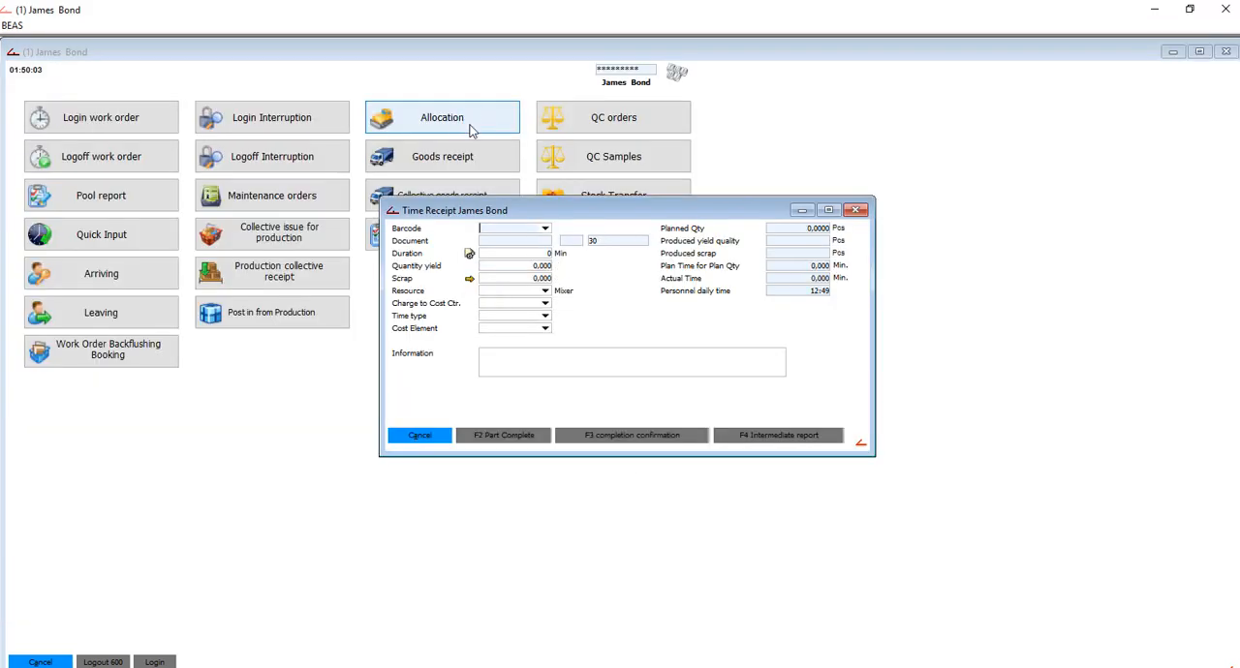
click(857, 211)
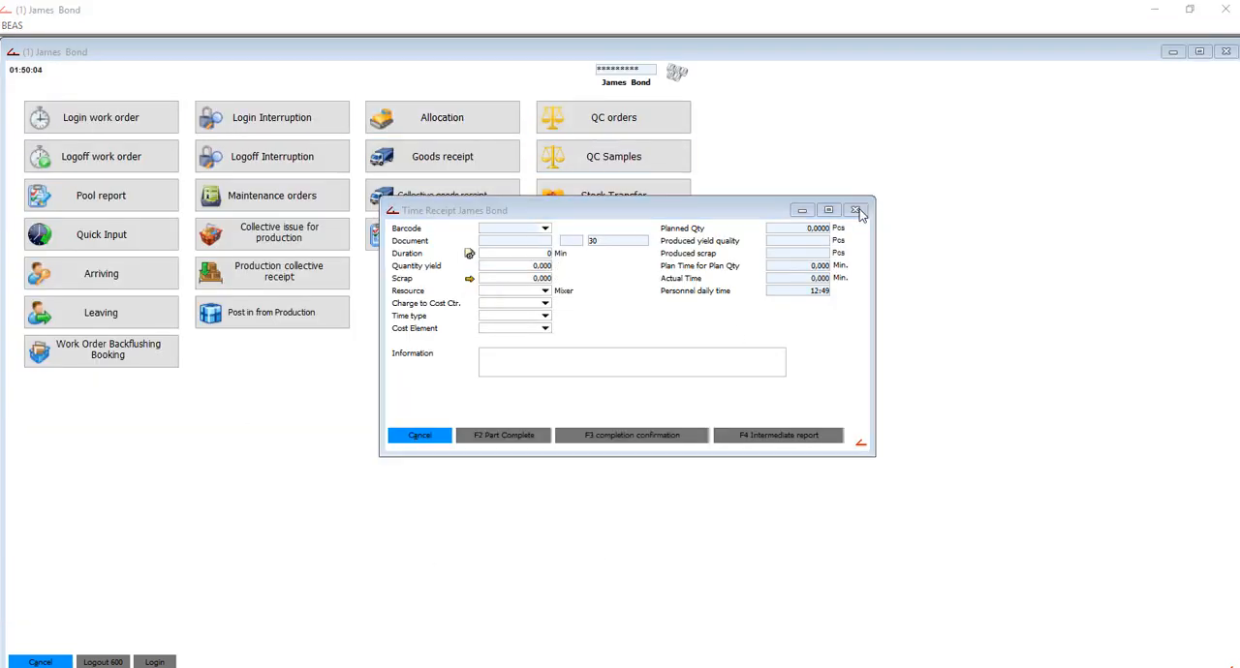
click(689, 394)
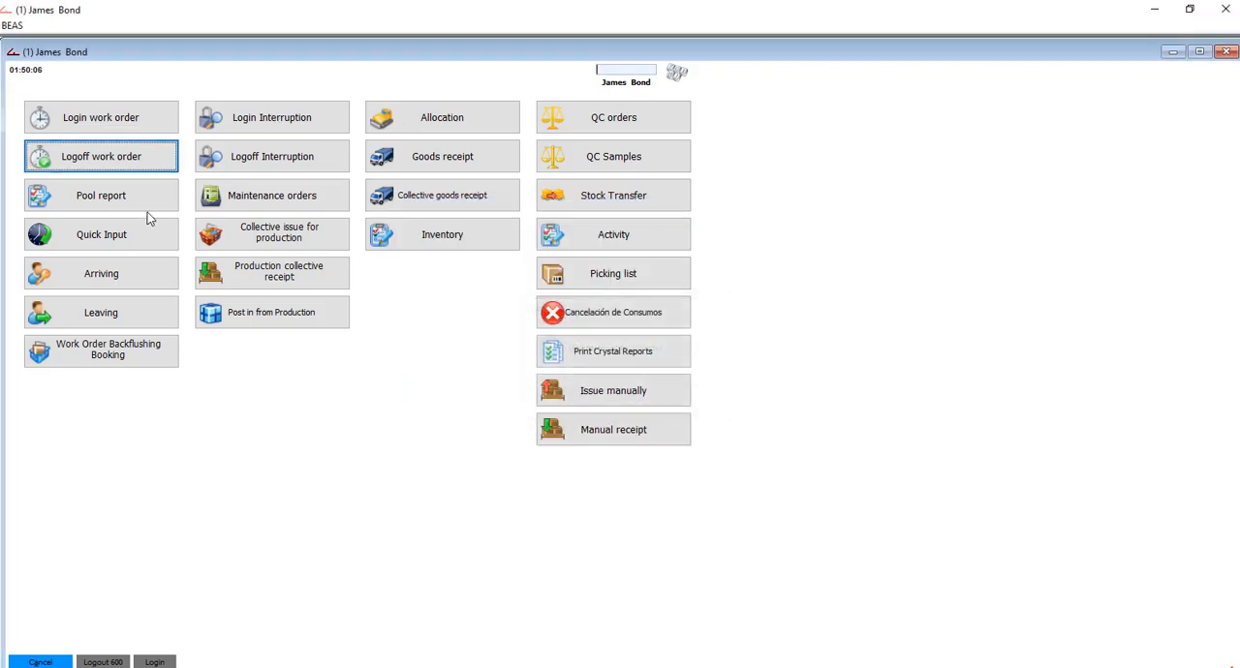
- Log in to the Frying operation of work order 2668, position 10, for production on resource 0B023 Reactor
click(123, 119)
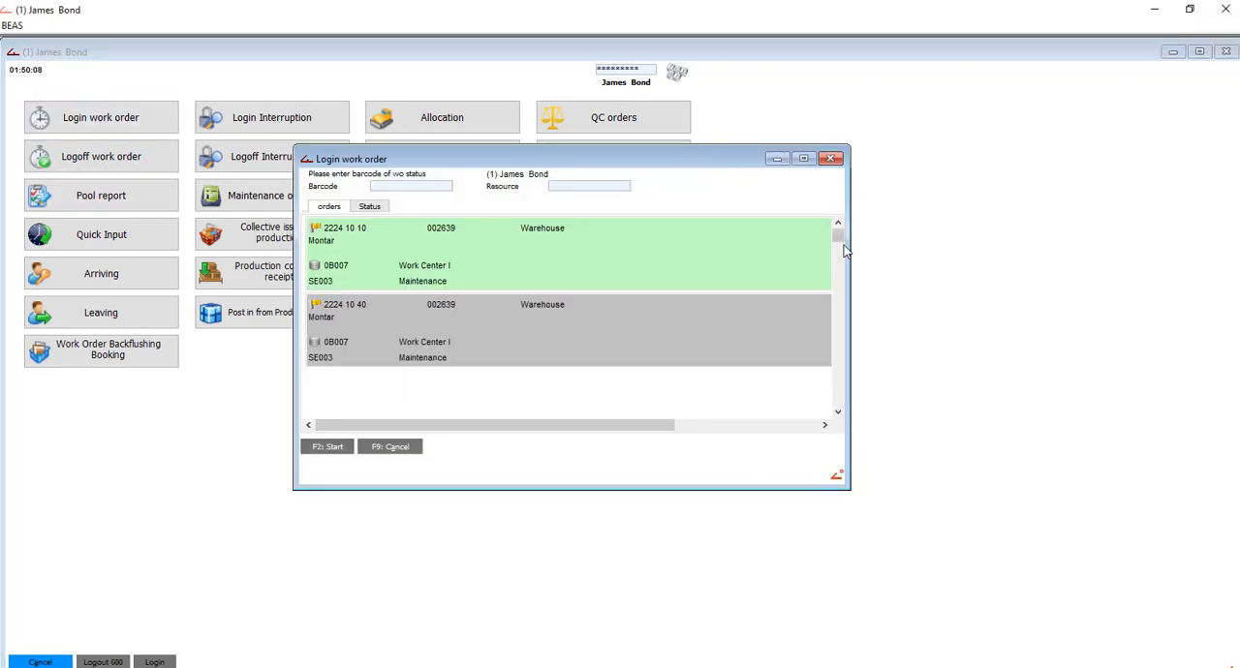
scroll(842, 242, down, 5)
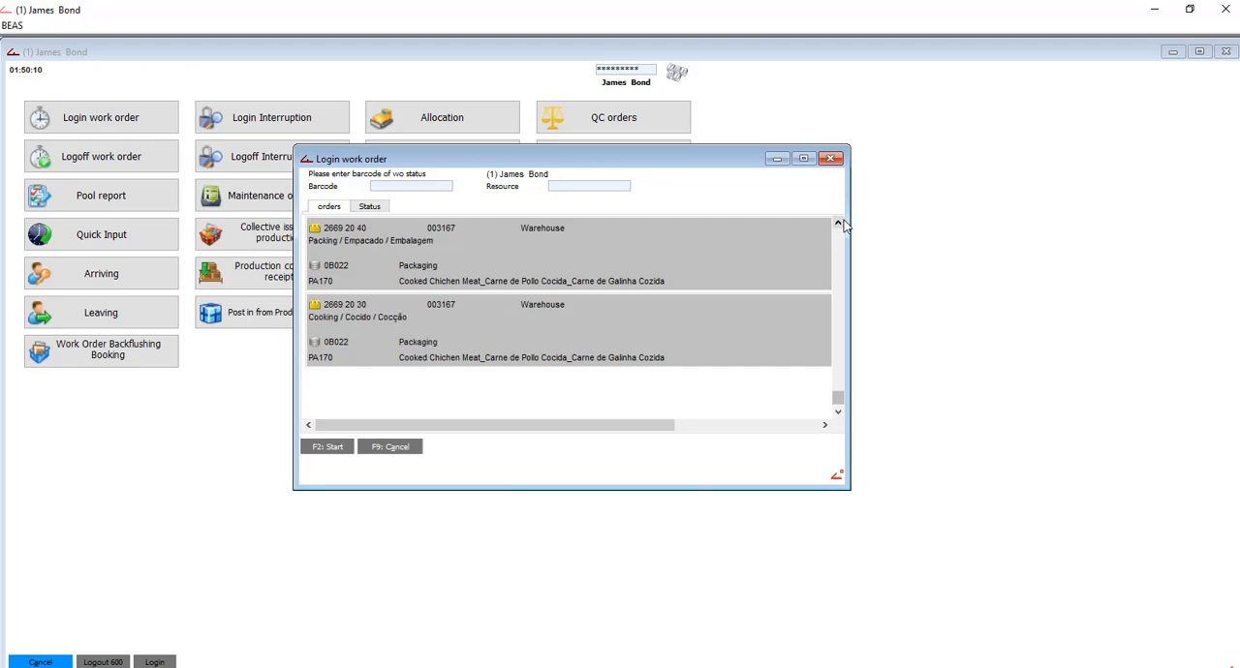
scroll(843, 242, up, 5)
double_click(545, 255)
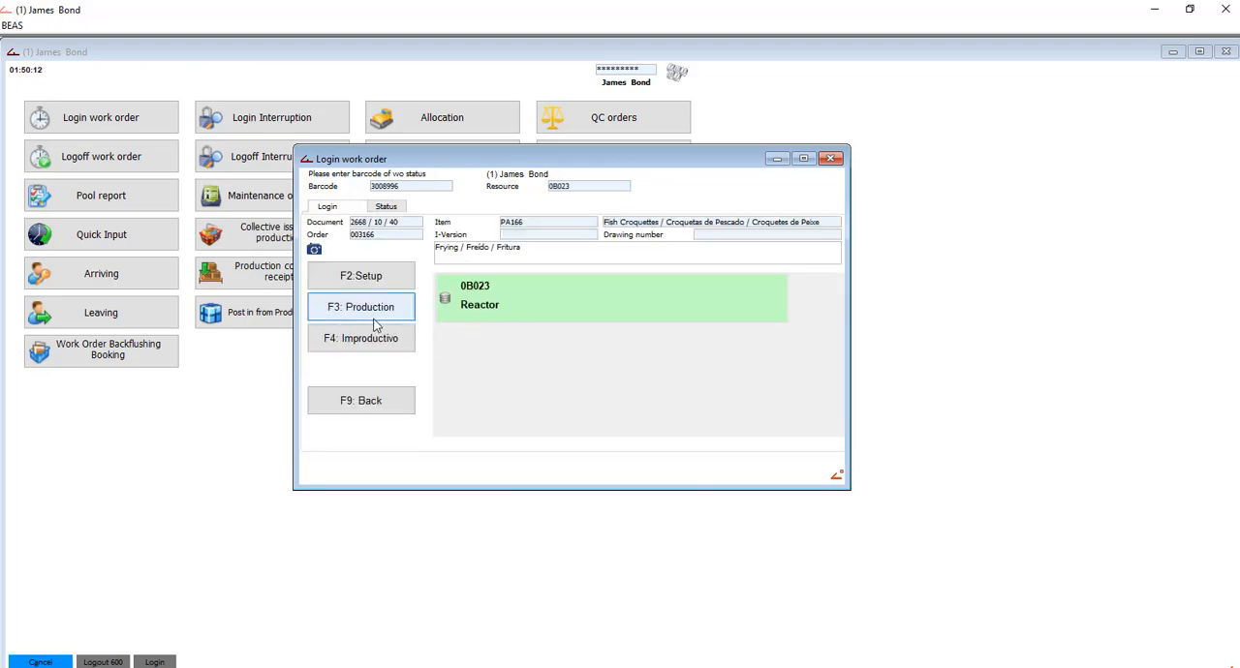
click(373, 323)
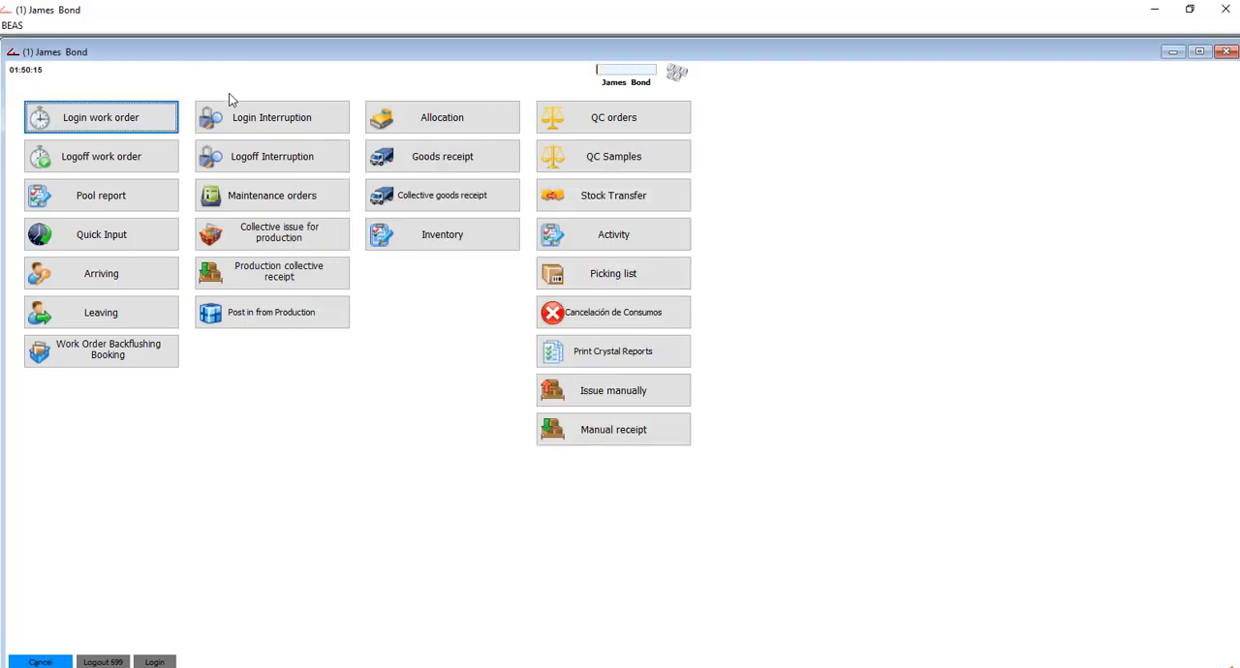
- Log off Frying with 90 min and 350 pcs yield as complete, skip the QC measurement entry and close the time receipt
click(130, 159)
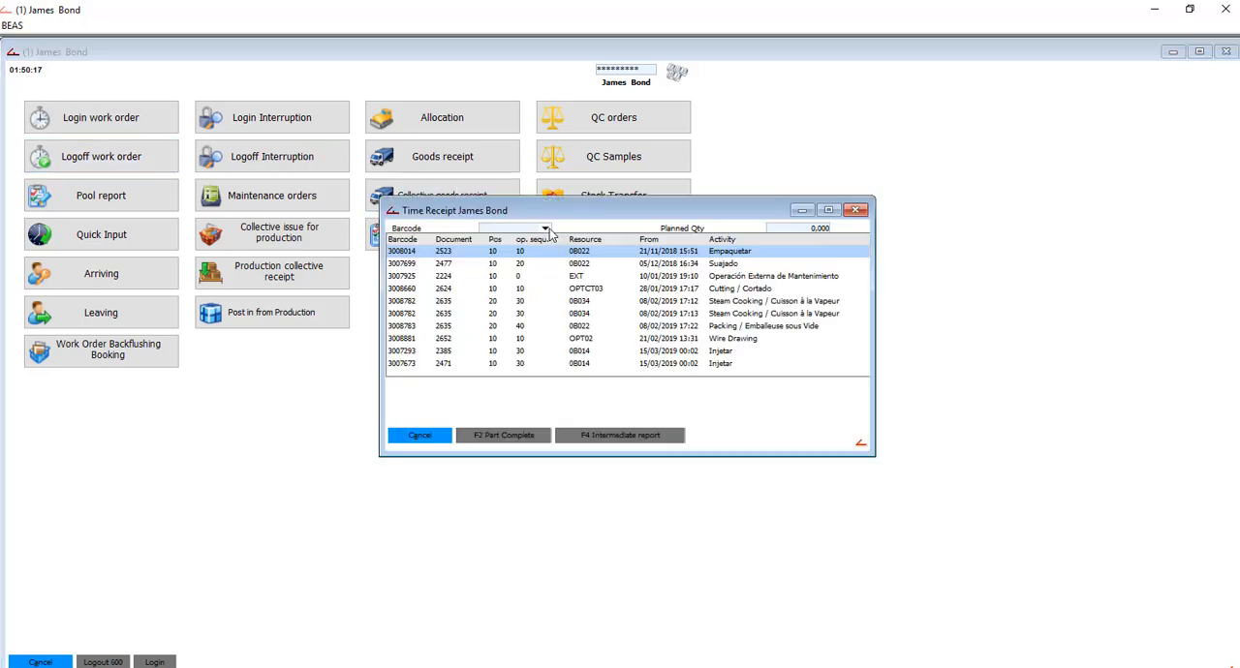
scroll(593, 329, down, 1)
double_click(761, 369)
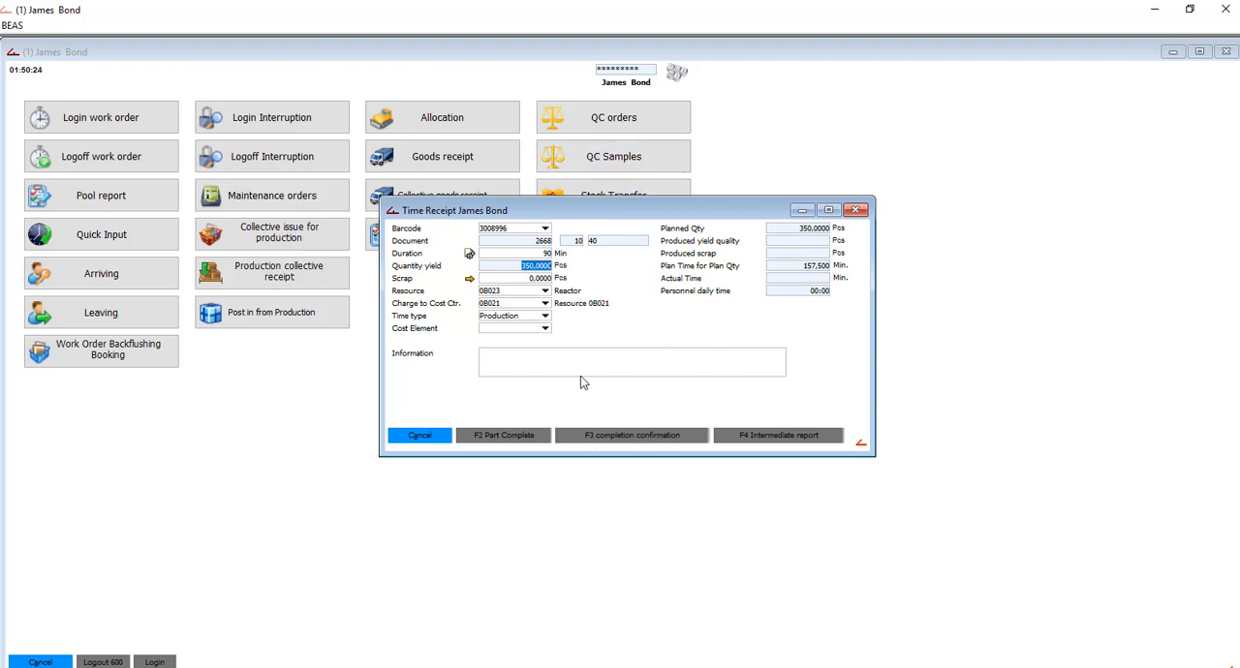
click(636, 436)
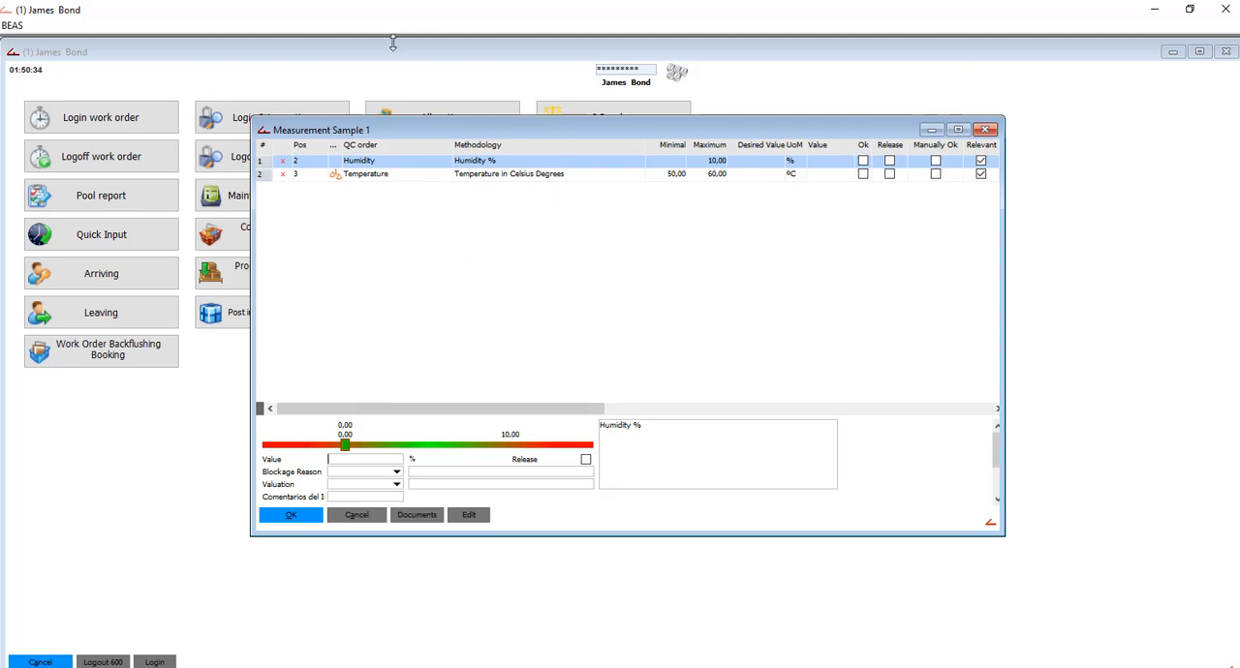
click(358, 515)
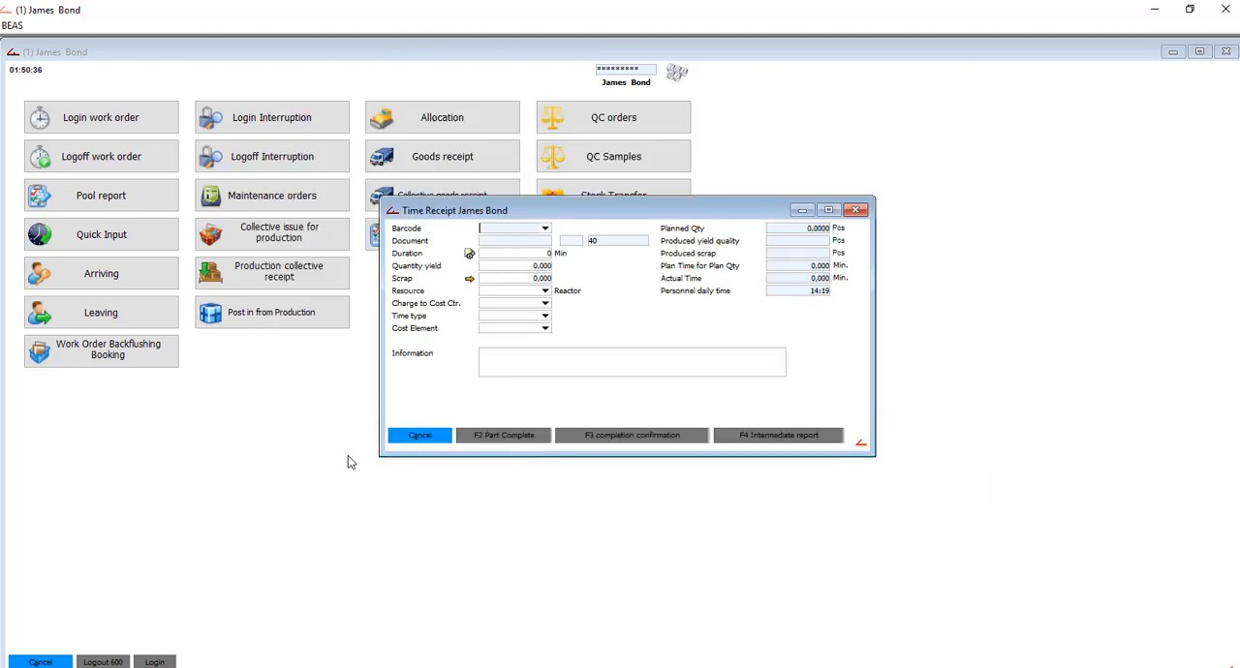
click(420, 436)
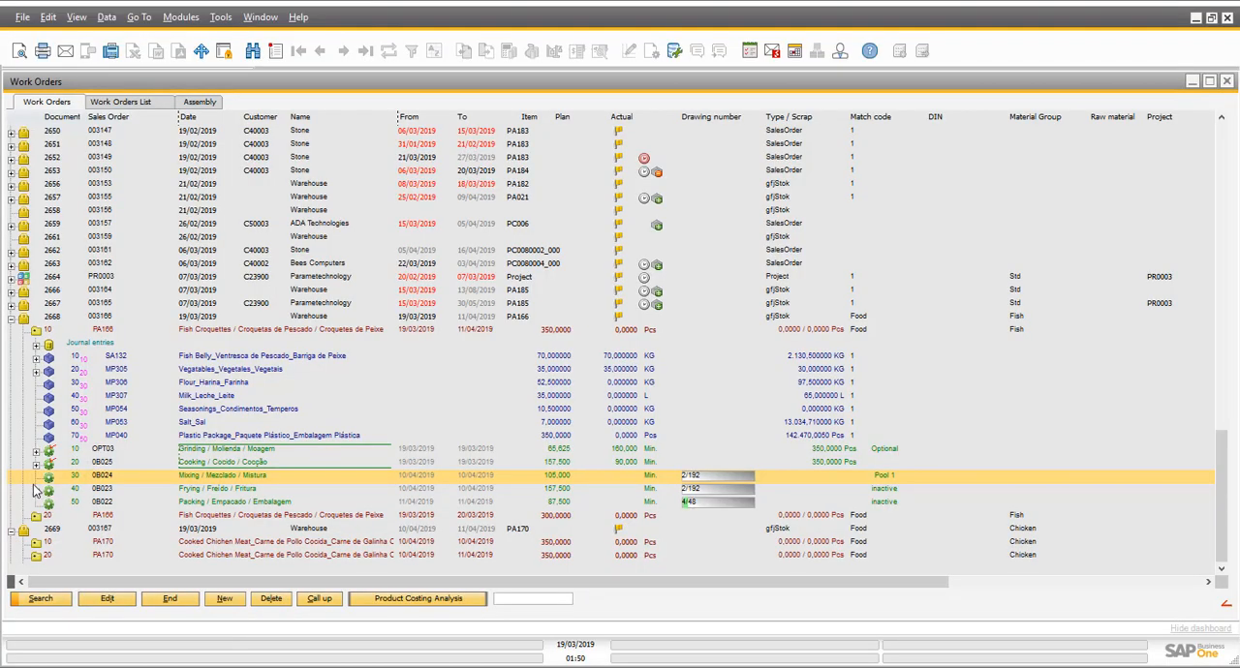
- Switch to SAP Business One, reload PA166 position 10 in the Work Orders structure and expand the Frying operation to examine its bookings
click(36, 331)
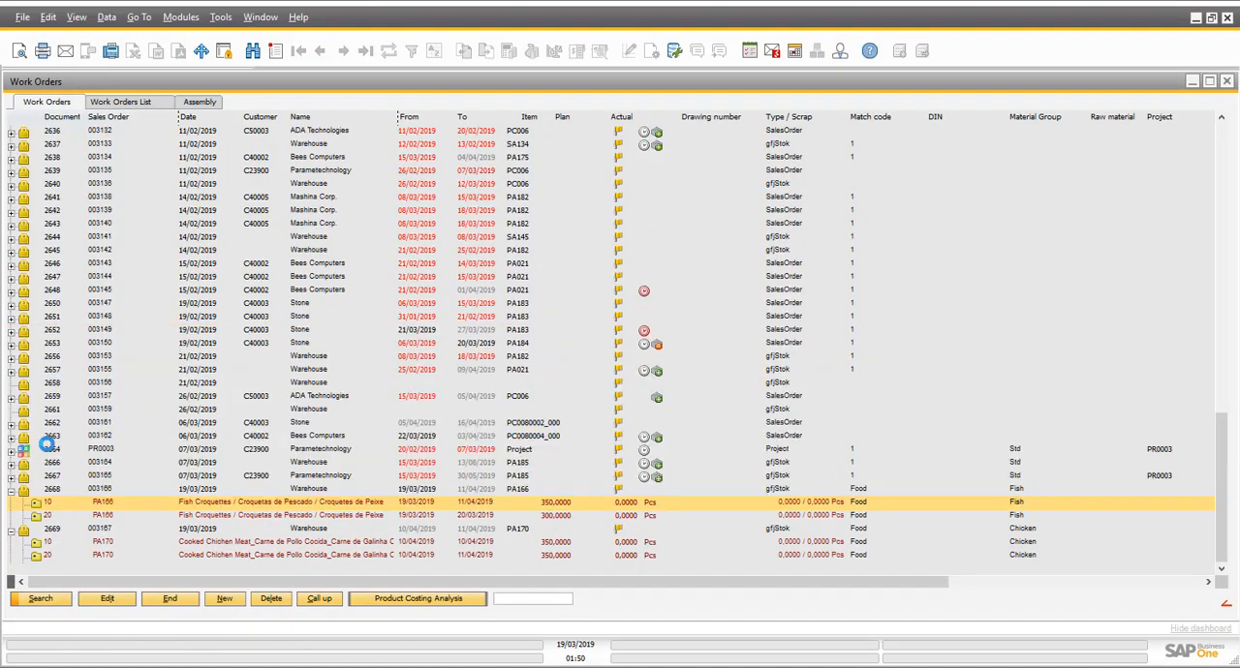
click(36, 503)
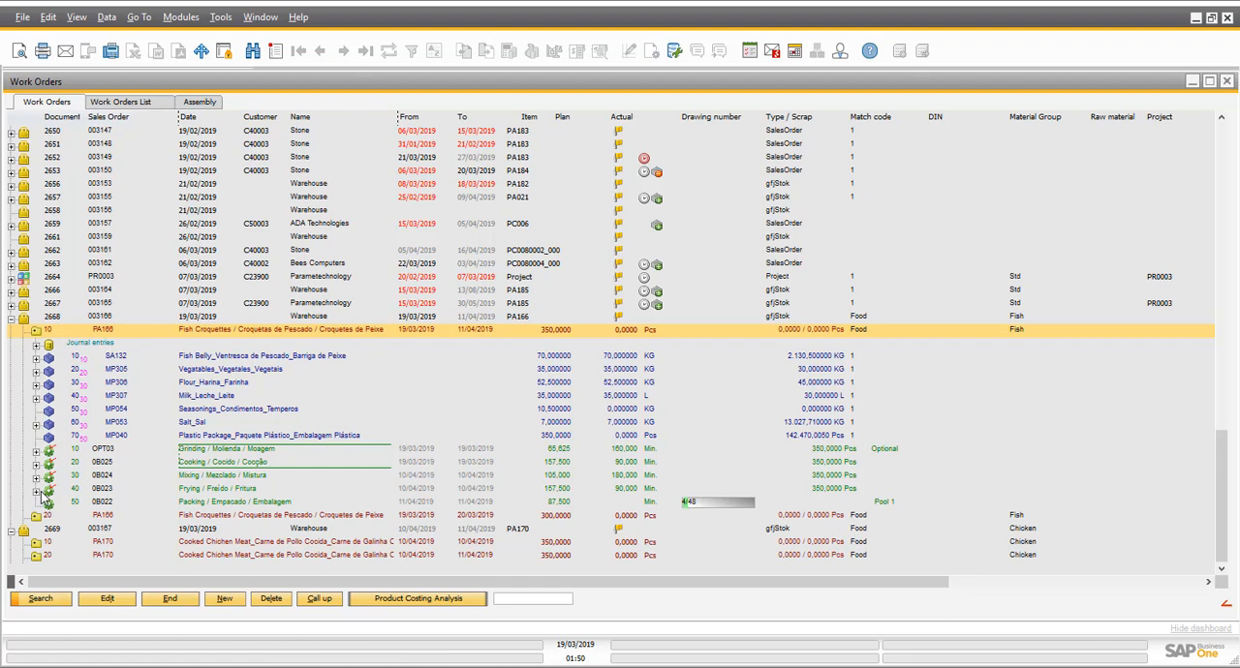
click(38, 490)
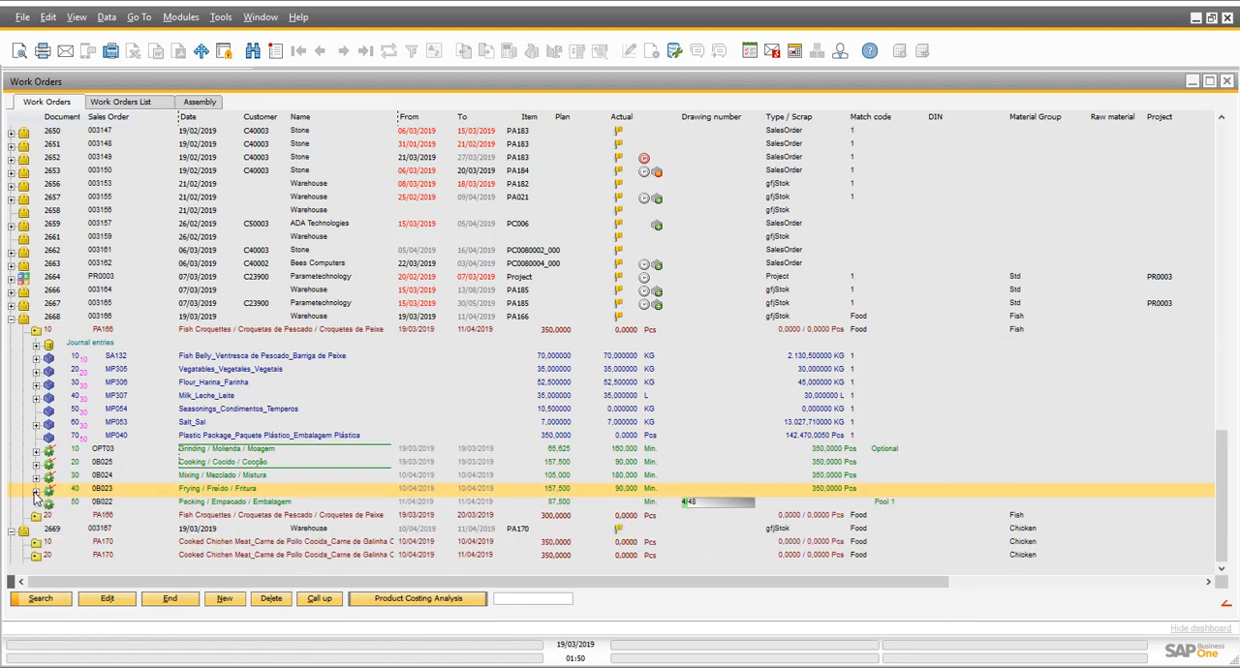
click(120, 506)
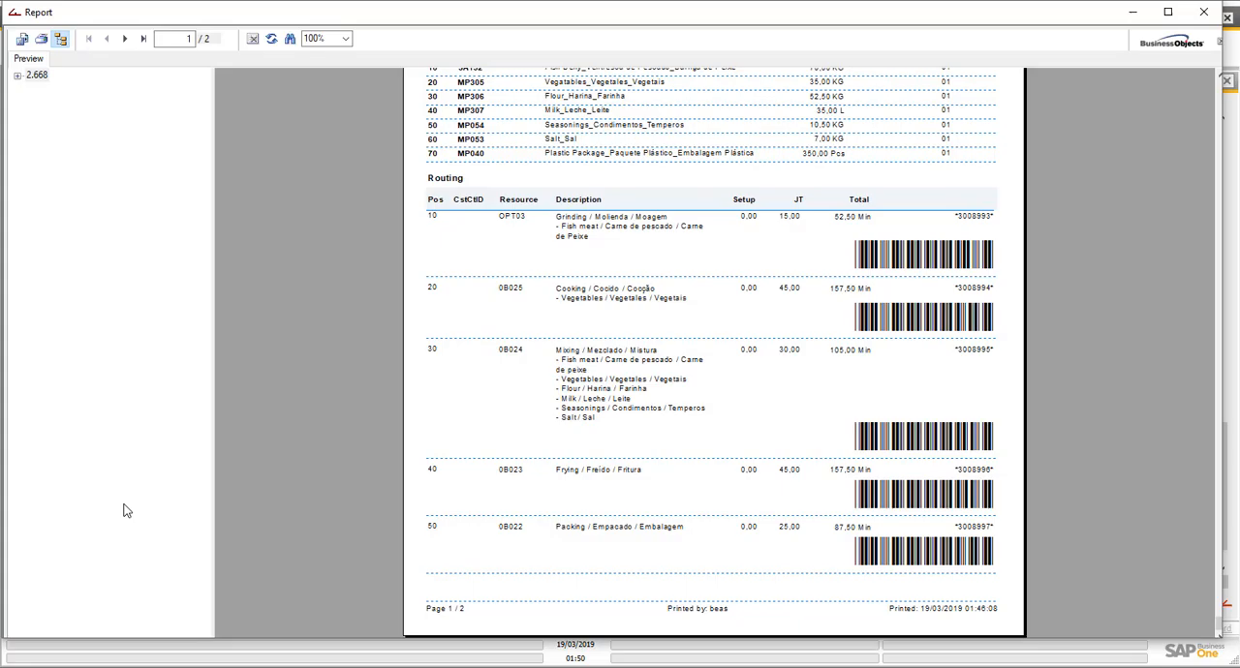
- Review QC order P2668/10/60 and its sample list, then close both and select the Packing operation
click(1228, 82)
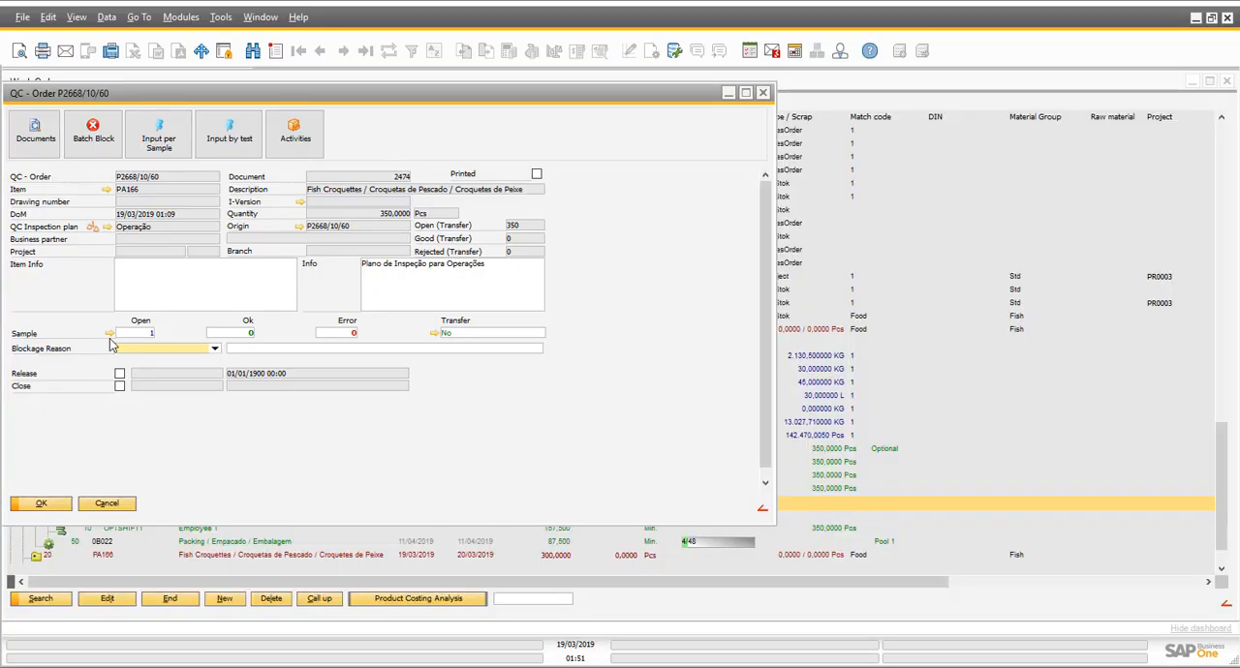
click(110, 335)
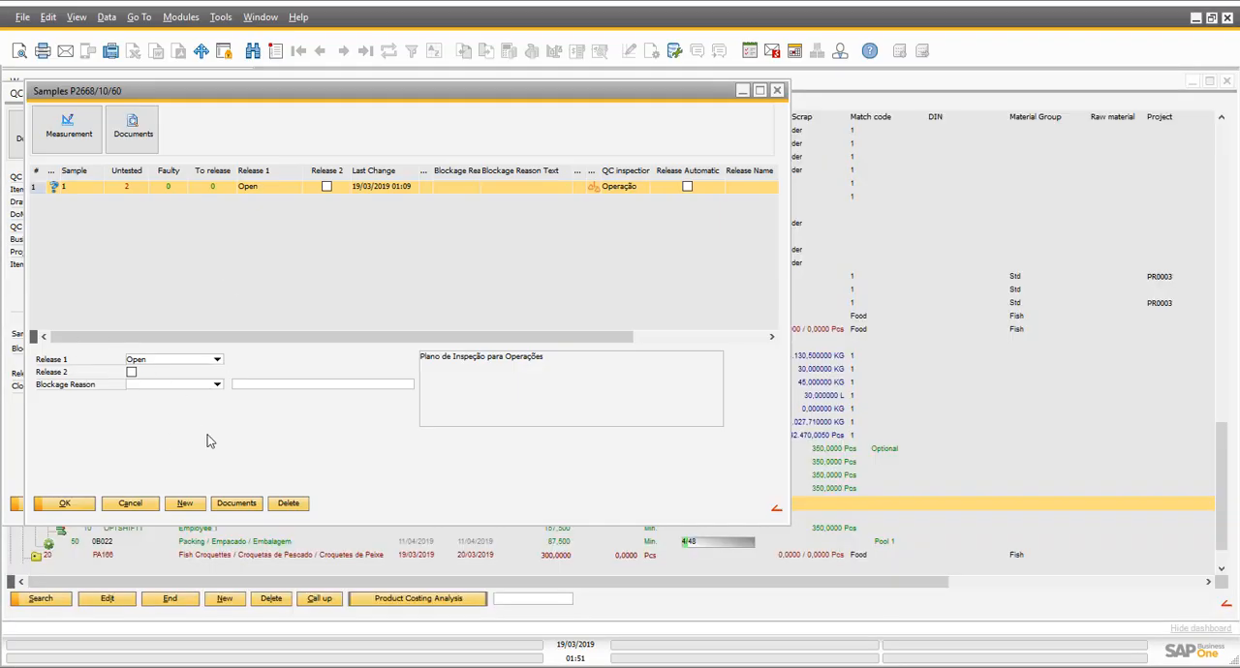
click(142, 513)
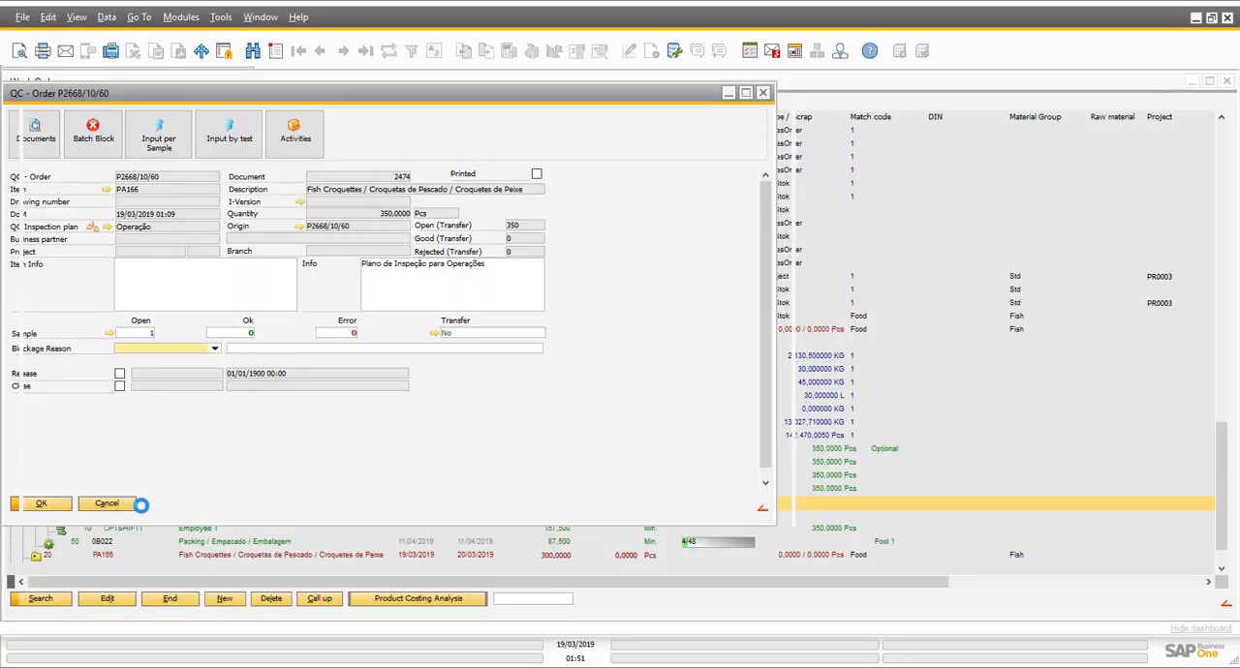
click(117, 505)
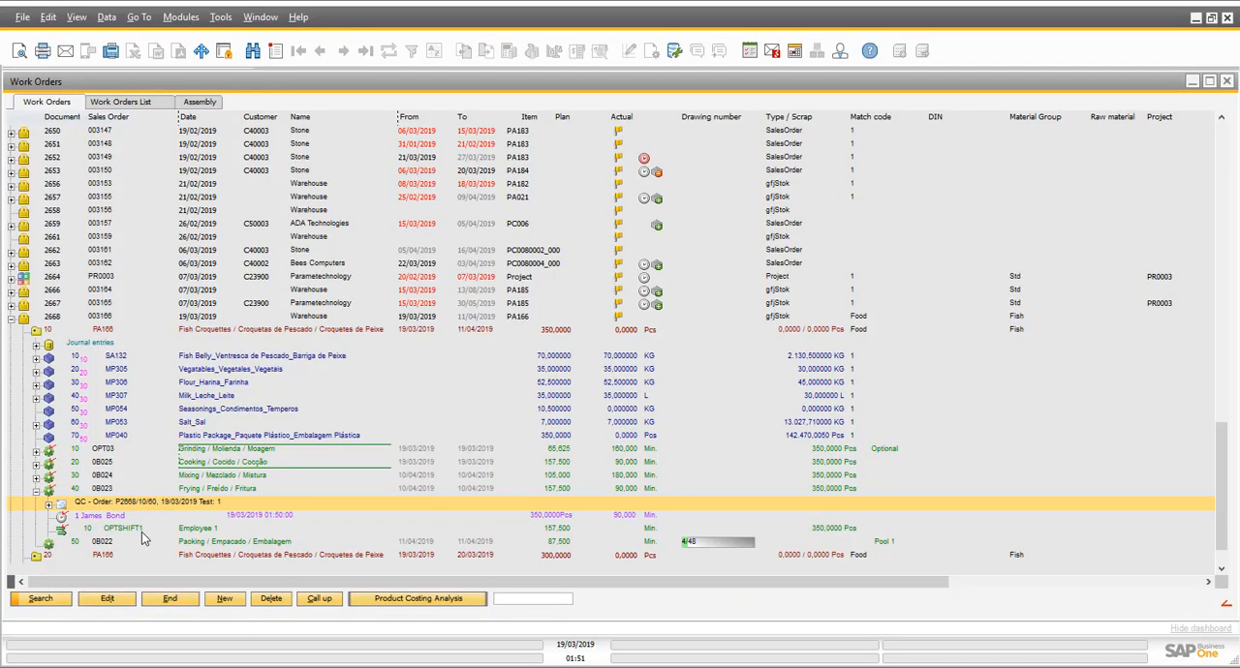
click(256, 542)
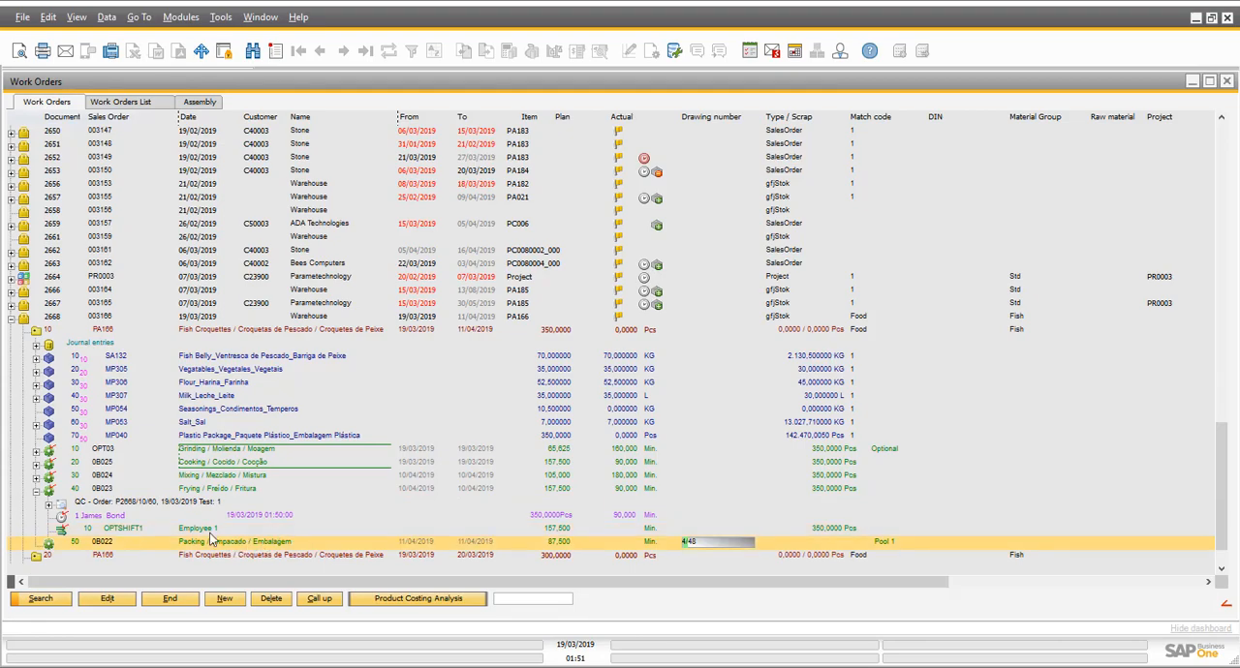
- Switch back to the beas terminal and try to log in to the Packing operation of work order 2668, position 10, on resource 0B022
mouse_move(398, 664)
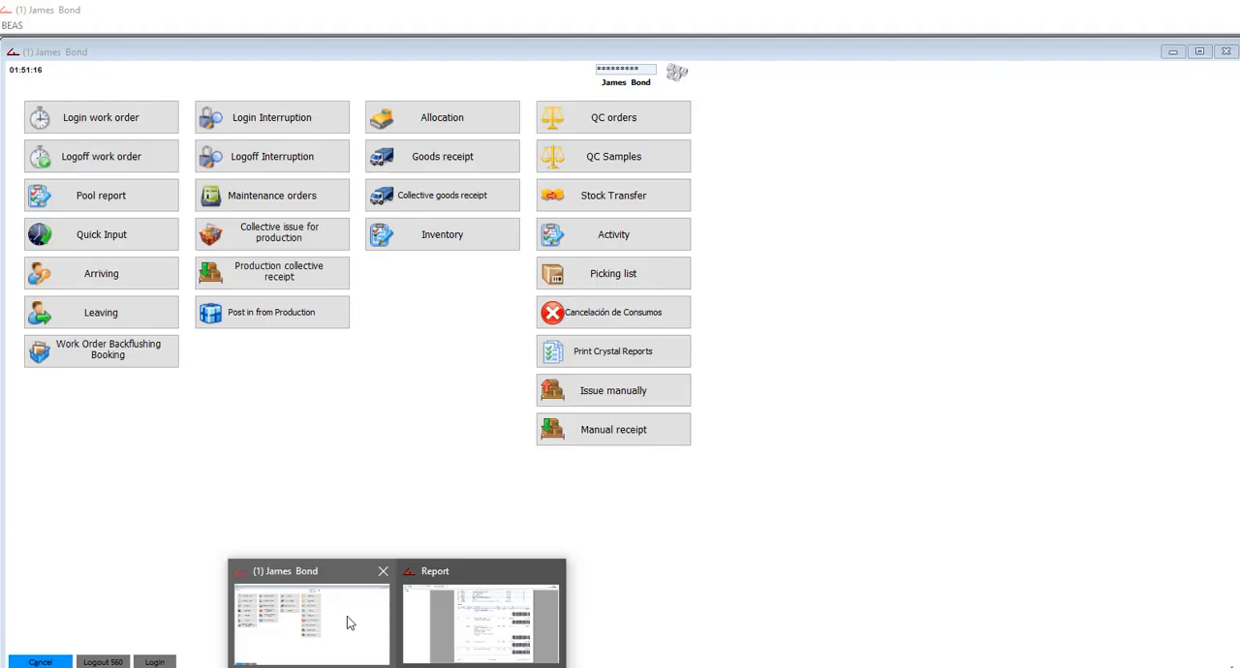
click(347, 616)
click(108, 123)
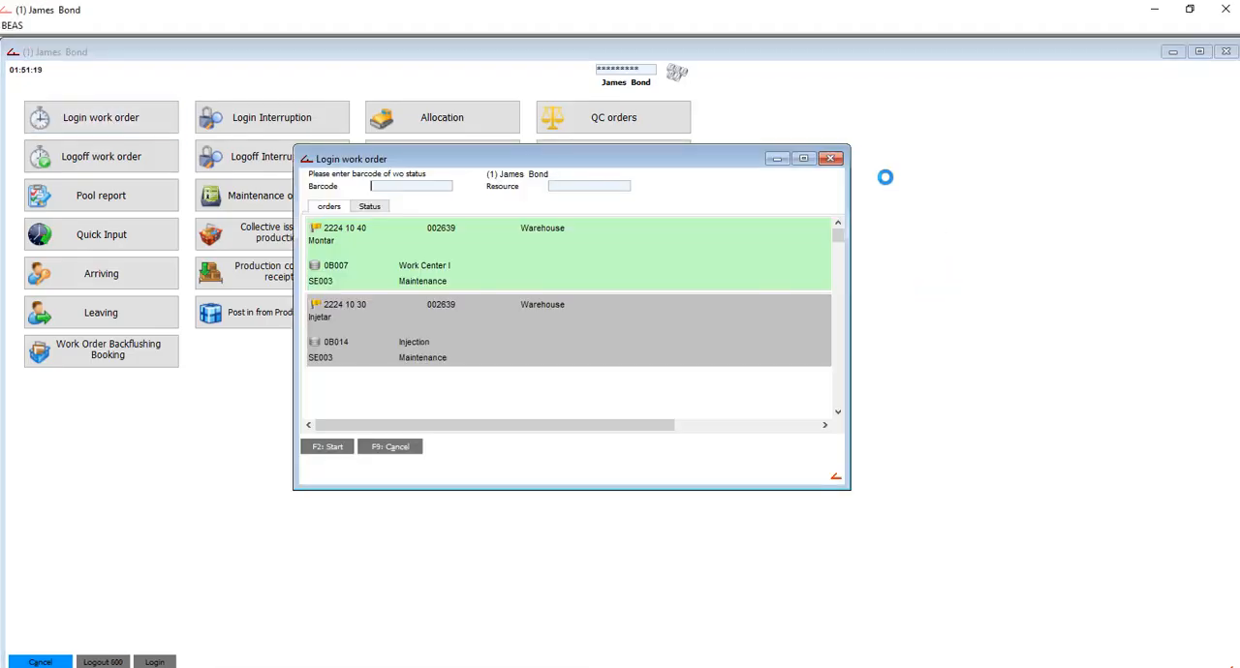
scroll(843, 323, down, 10)
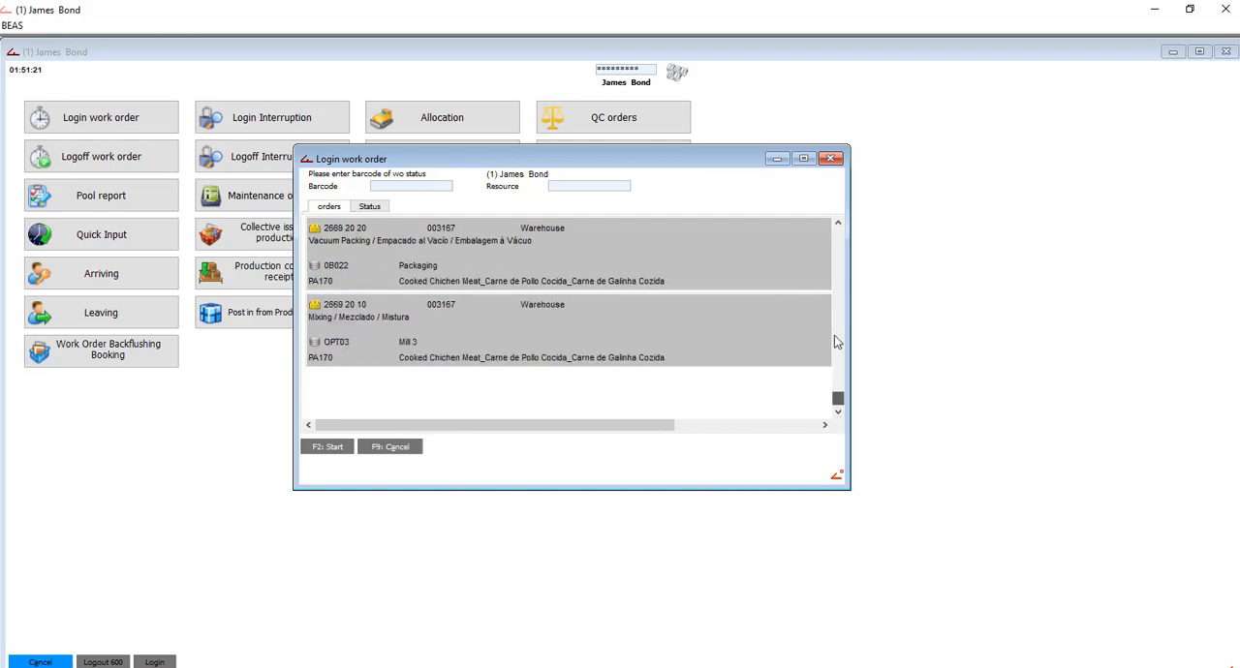
click(836, 220)
click(836, 220)
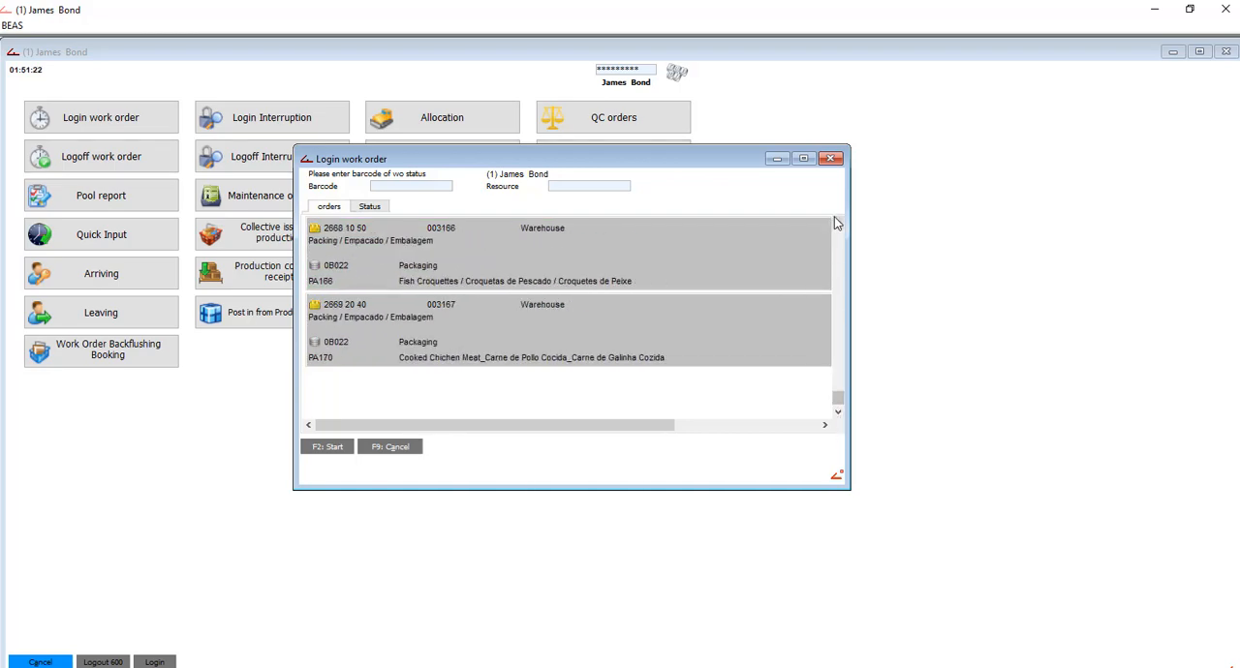
double_click(608, 264)
click(360, 276)
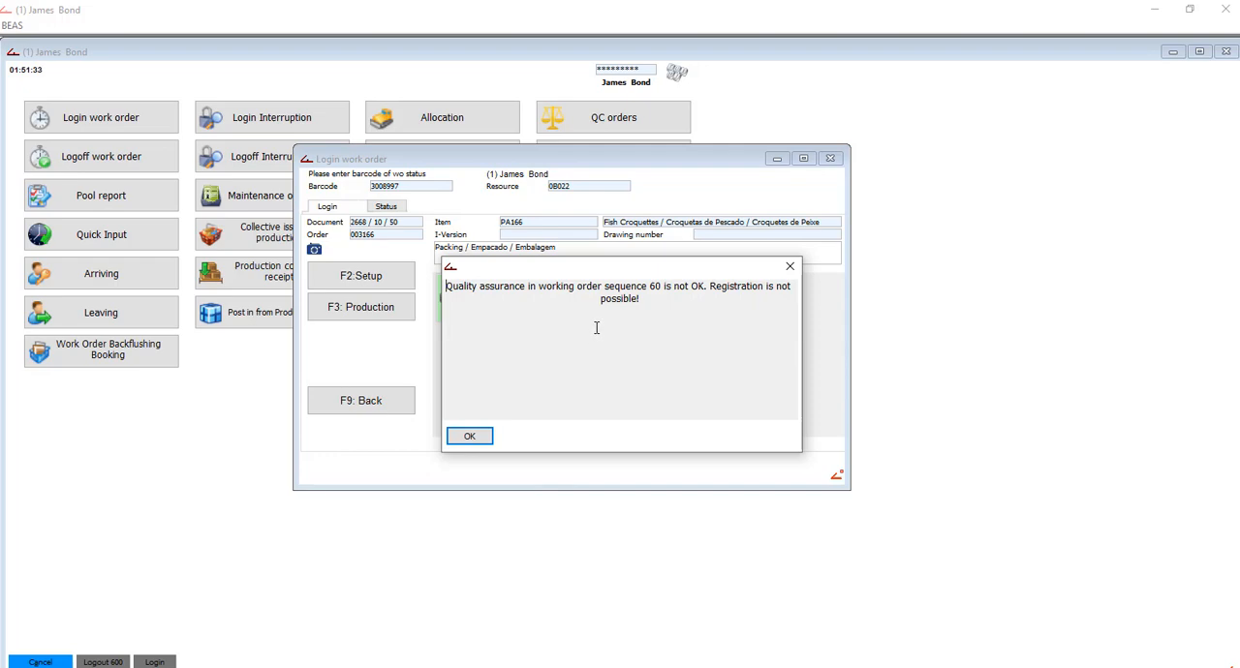
click(470, 436)
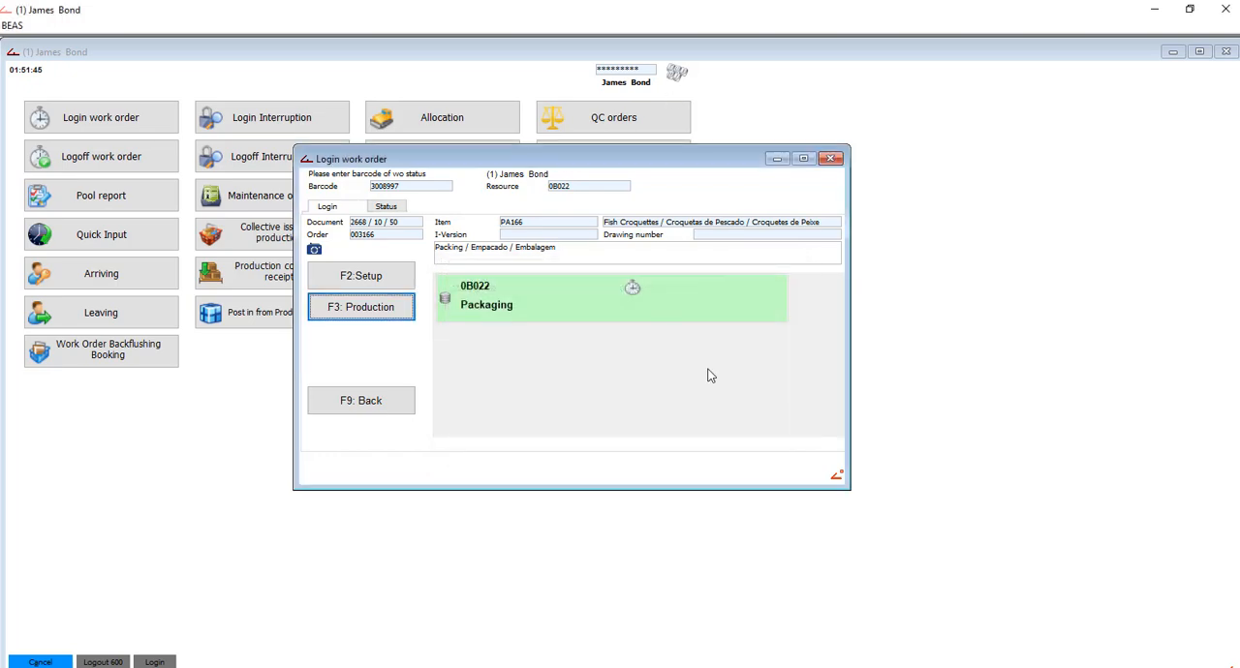
click(830, 158)
- Open production QC order P2668/20/60 for PA166 and bring up the measurements of its sample 1
click(621, 132)
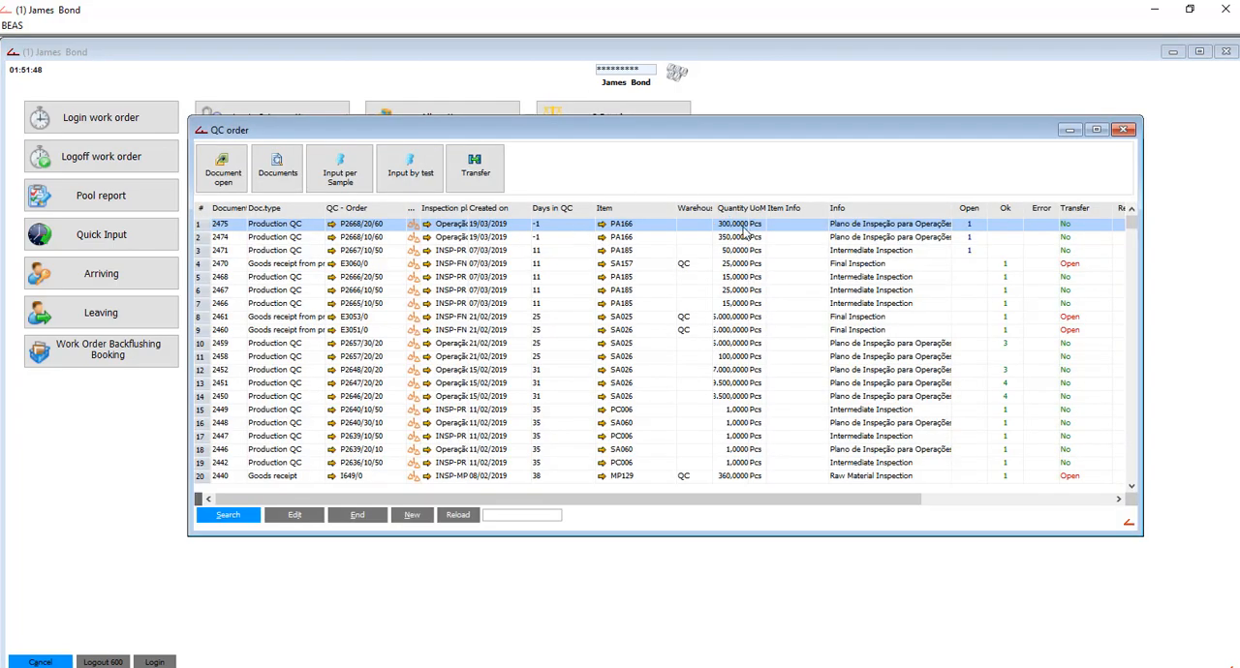
double_click(742, 227)
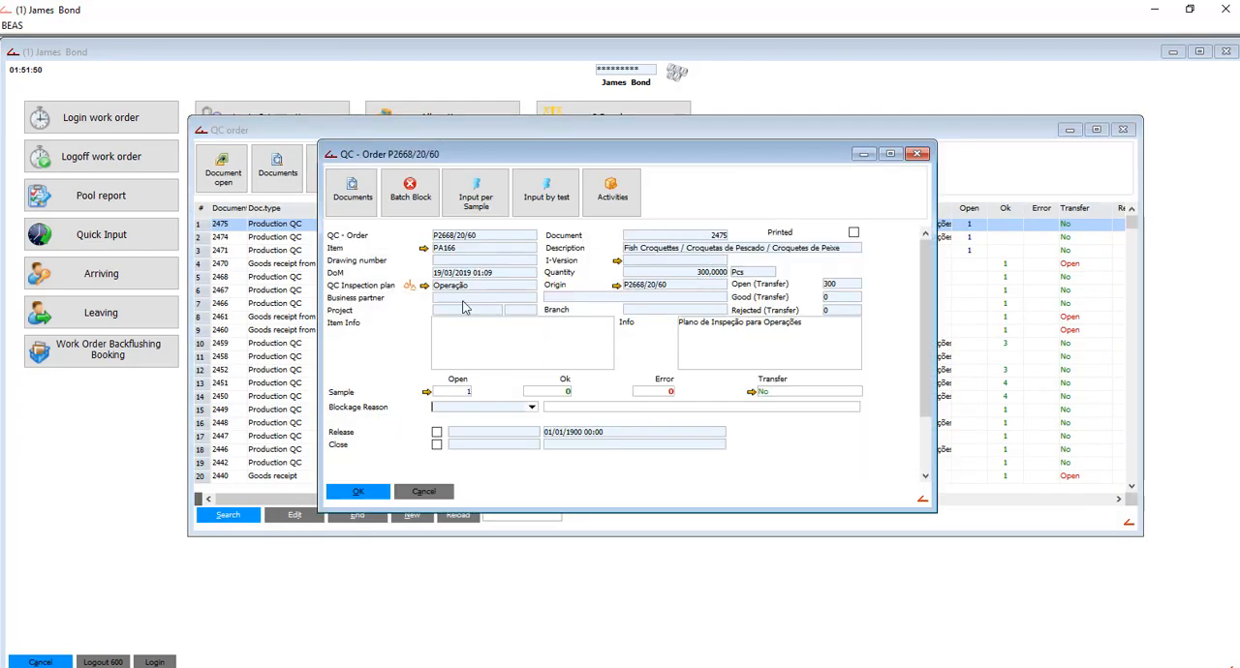
click(427, 391)
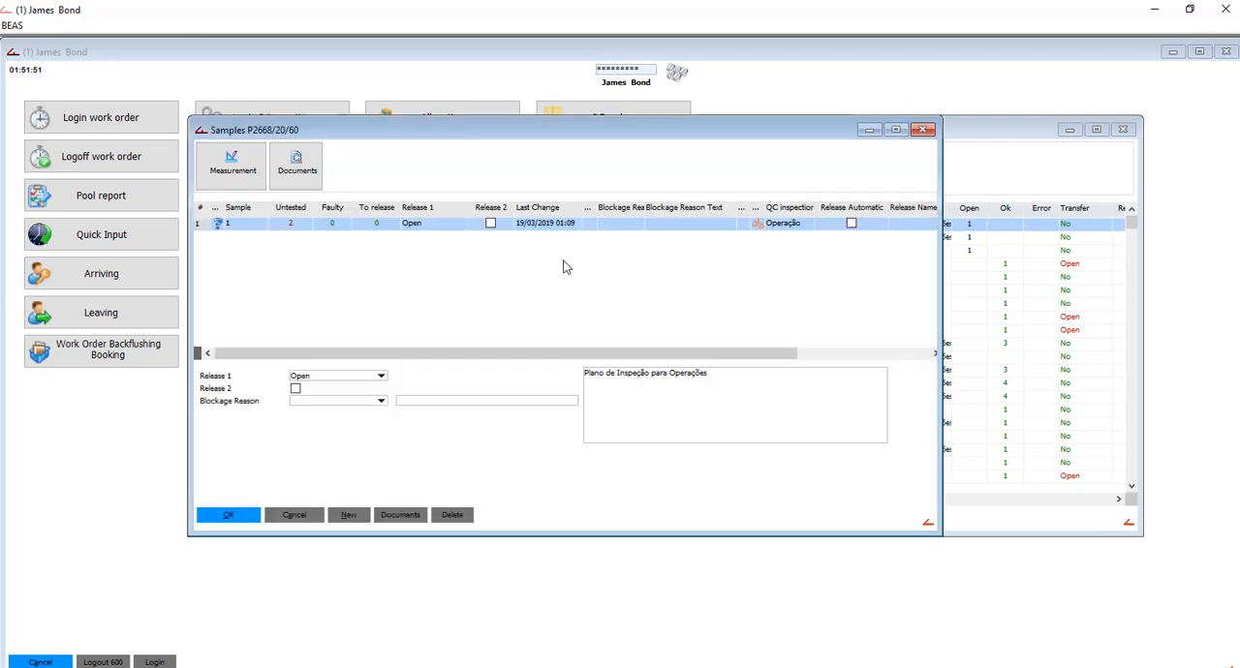
double_click(452, 219)
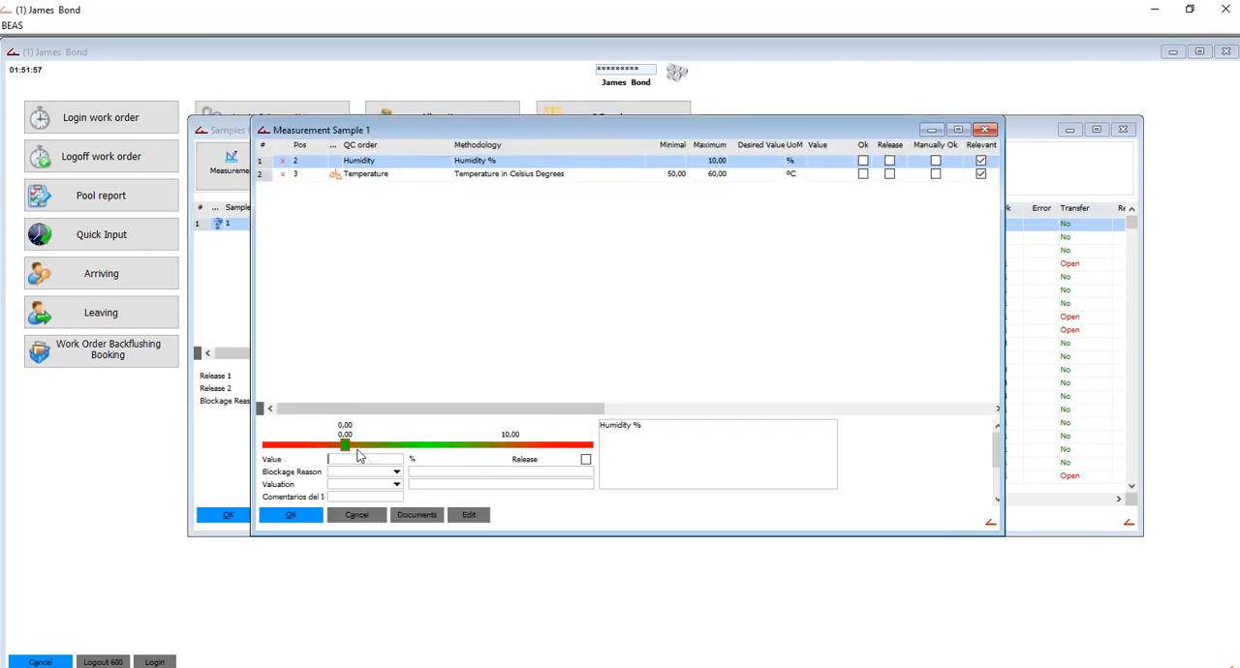
- Record humidity 5 % and temperature 53 °C for the sample, save the measurements and close the sample and QC order windows
text(5)
key(Tab)
click(482, 177)
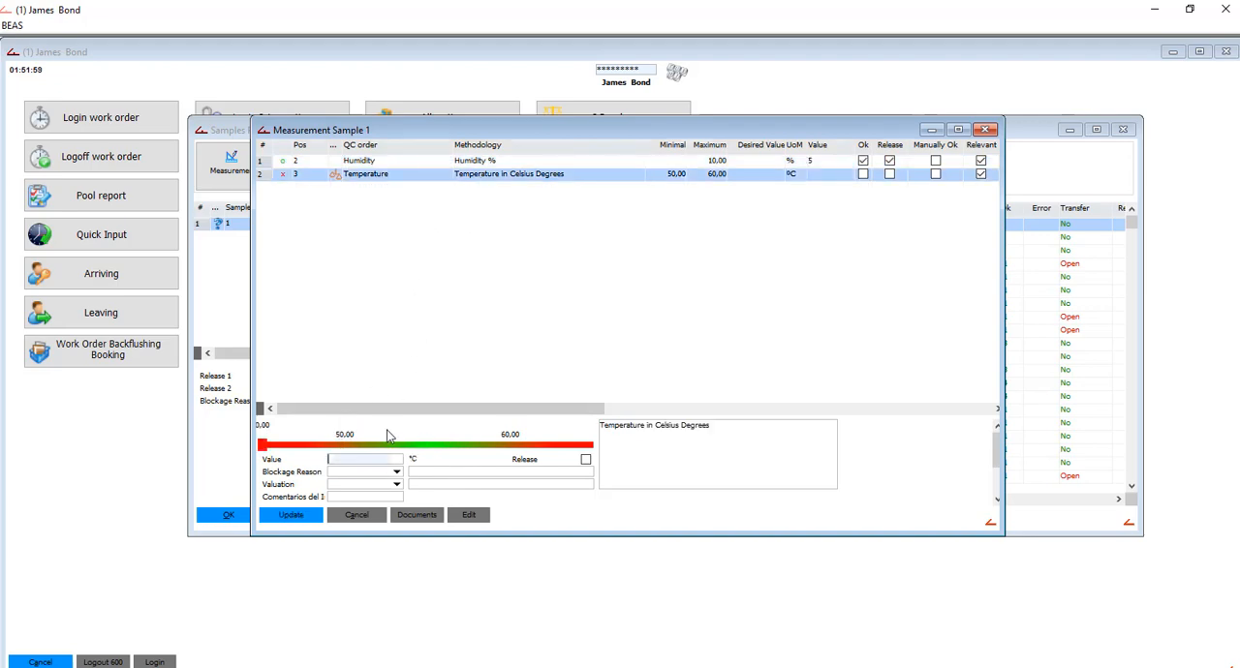
text(53)
key(Tab)
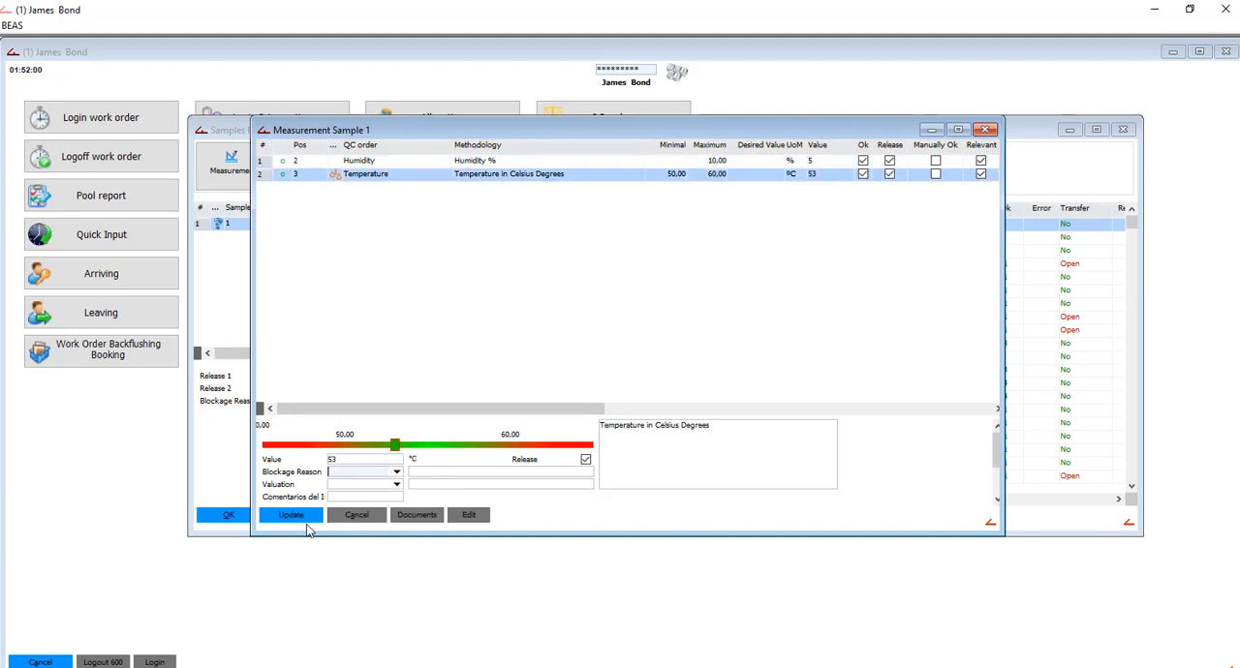
click(291, 515)
click(308, 516)
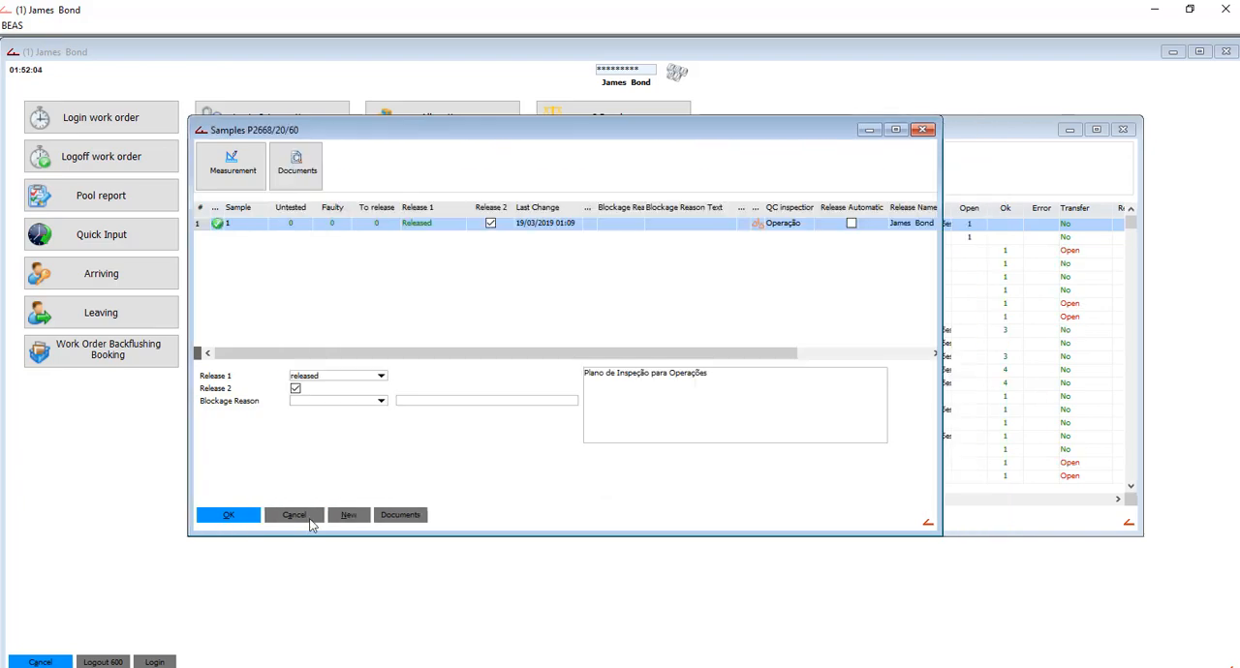
click(222, 515)
click(357, 494)
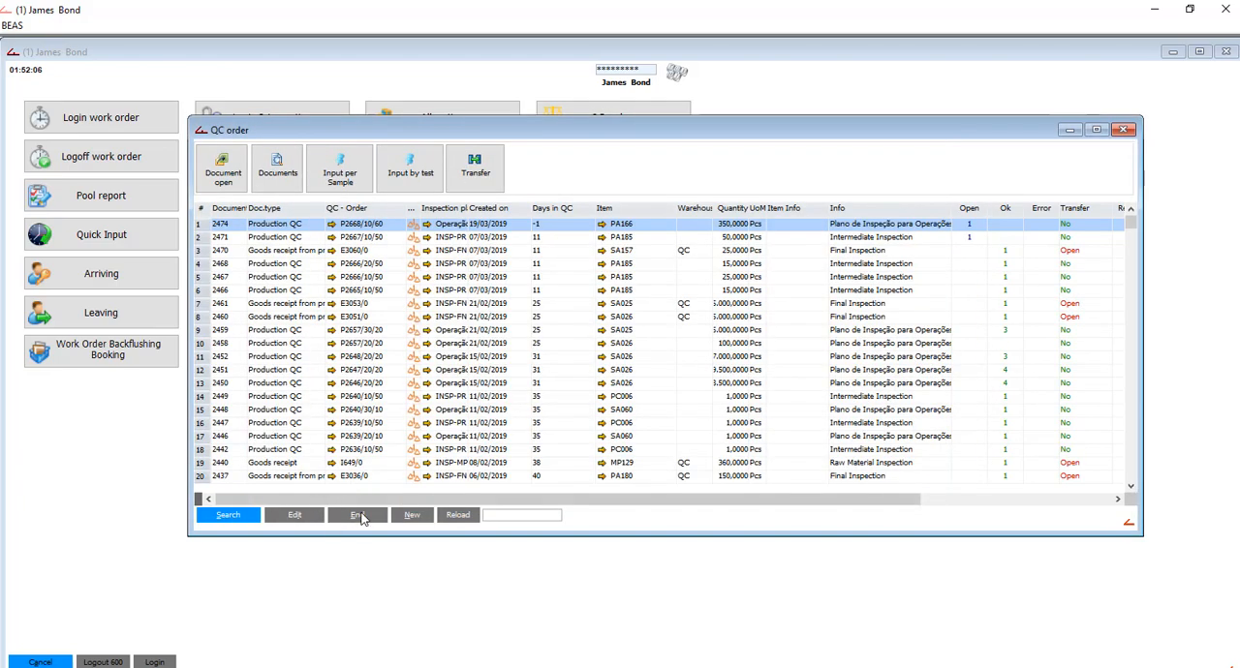
click(359, 514)
- Log in to the Packing operation of work order 2668, position 10, on resource 0B022 as production
click(117, 120)
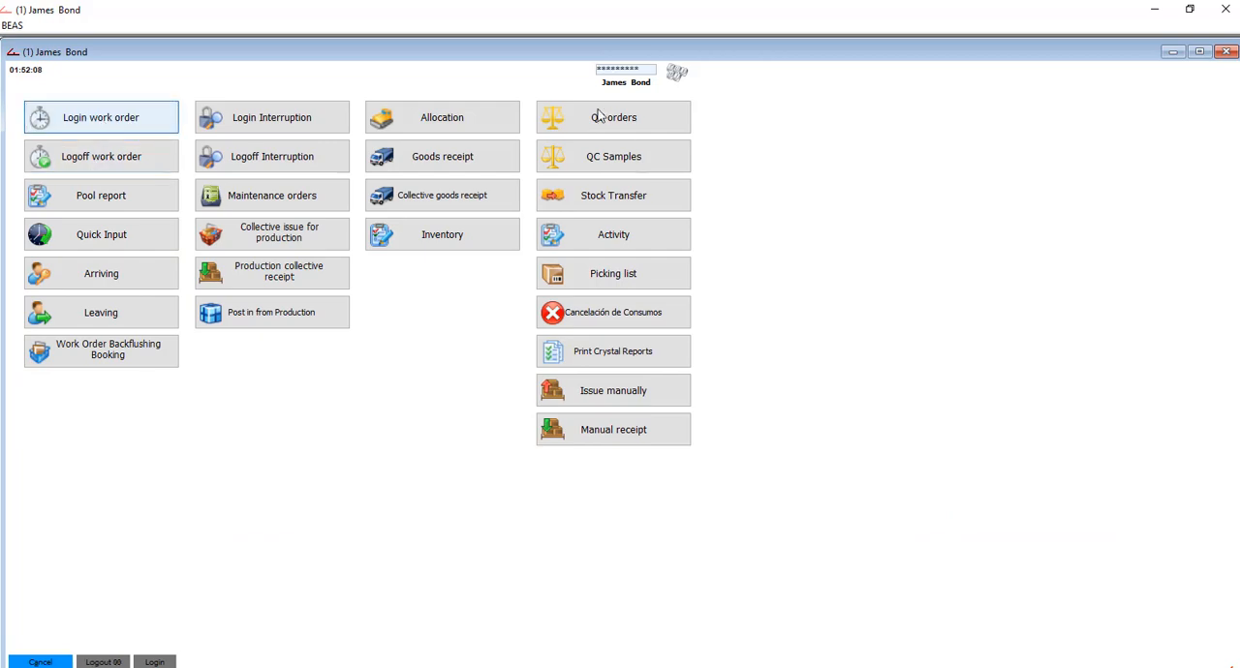
drag(838, 236, 838, 398)
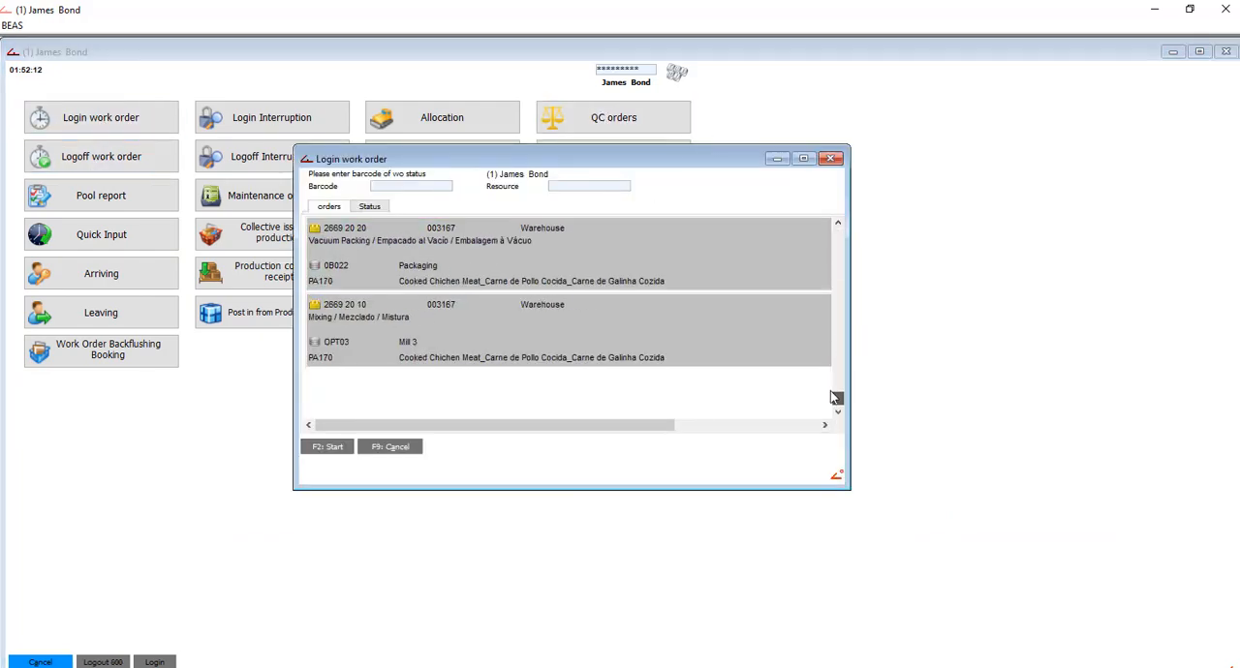
click(838, 222)
click(838, 222)
click(838, 222)
double_click(387, 346)
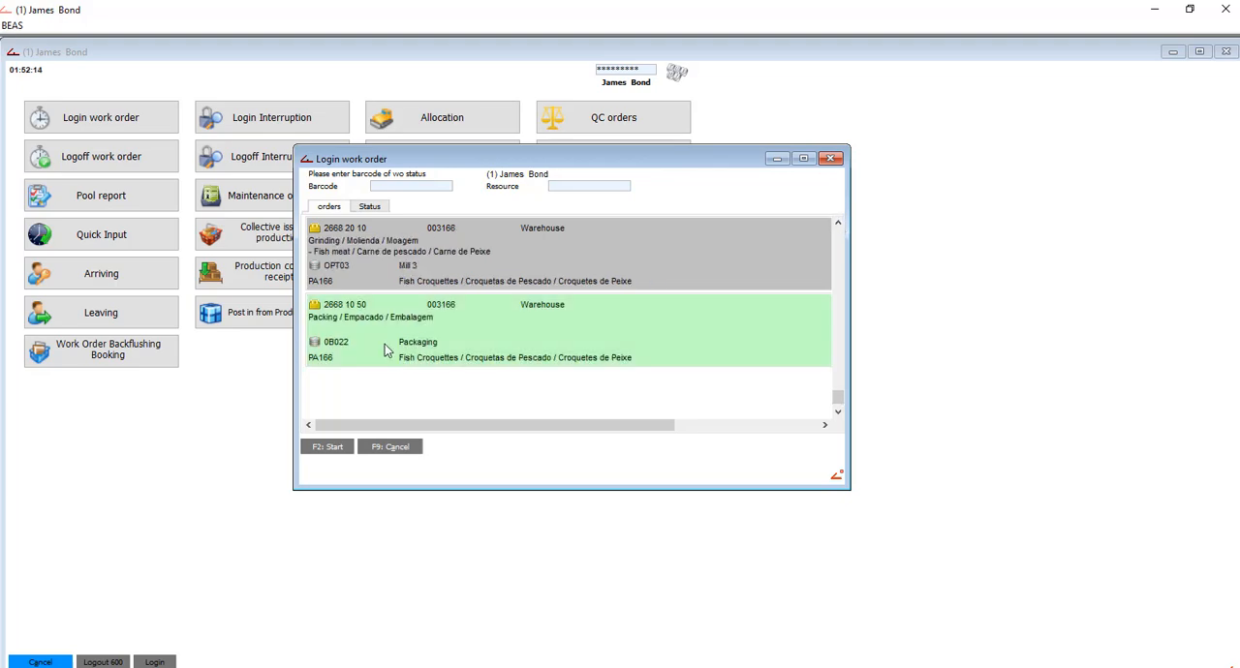
click(361, 306)
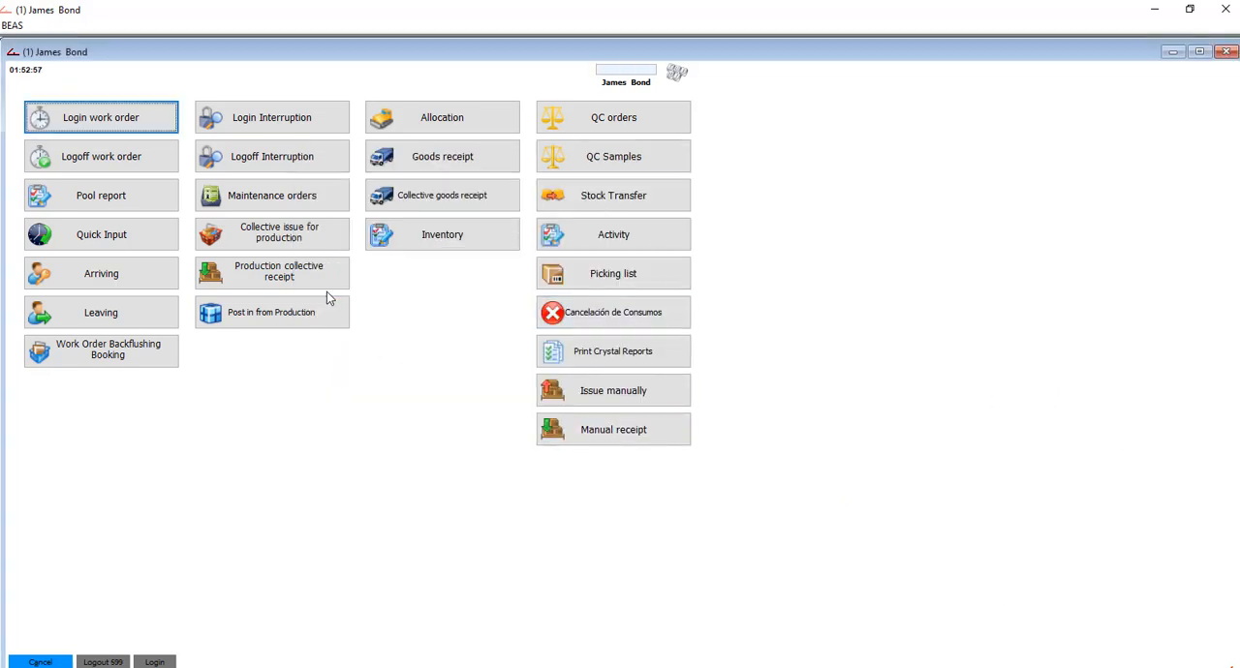
- Log off Packing operation 2668/10/50 as complete with a duration of 120 min and 350 pcs yield, accepting the assembly posting
click(174, 156)
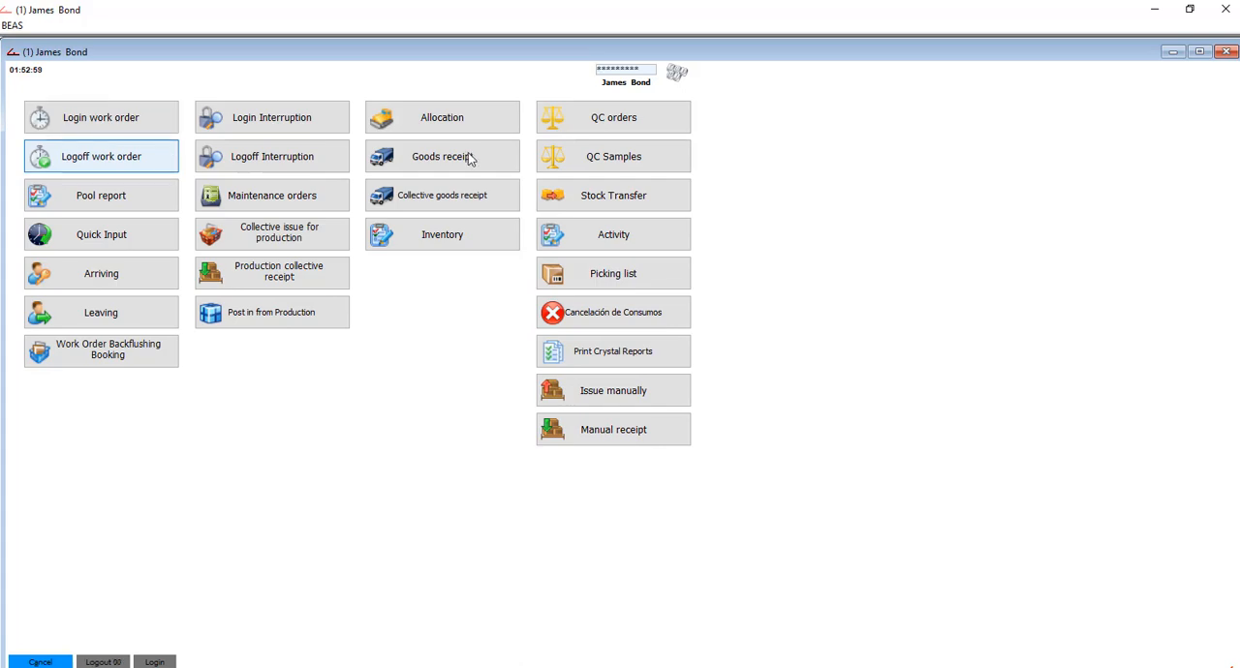
click(545, 231)
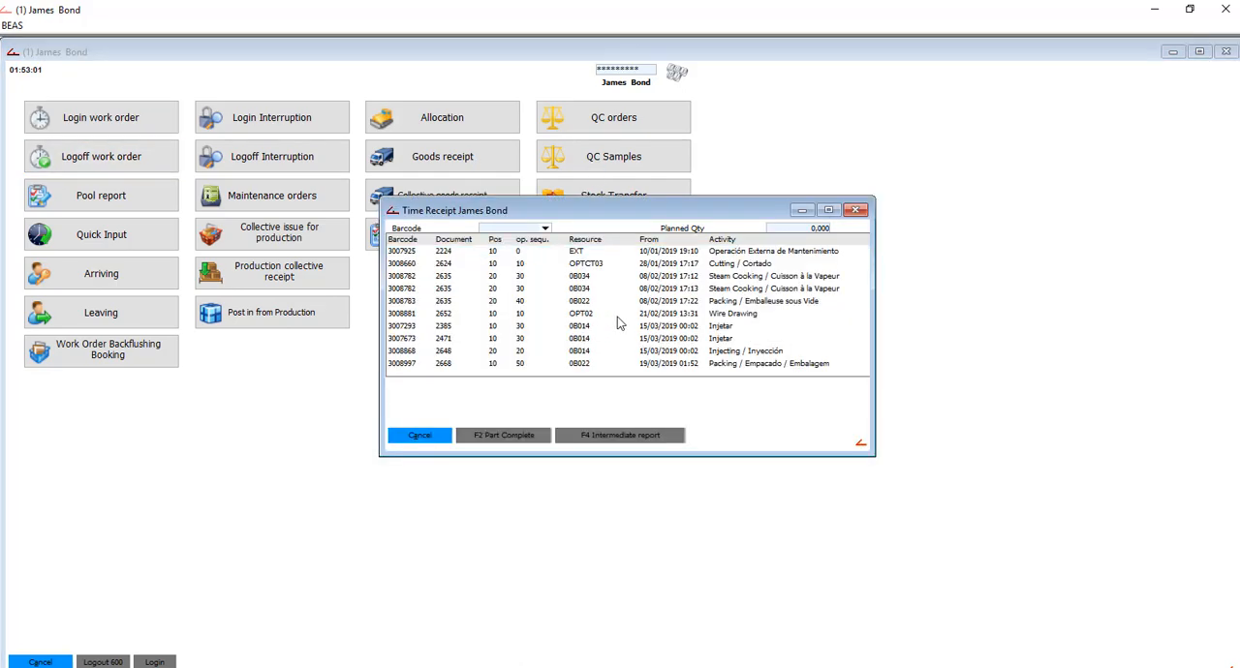
click(746, 363)
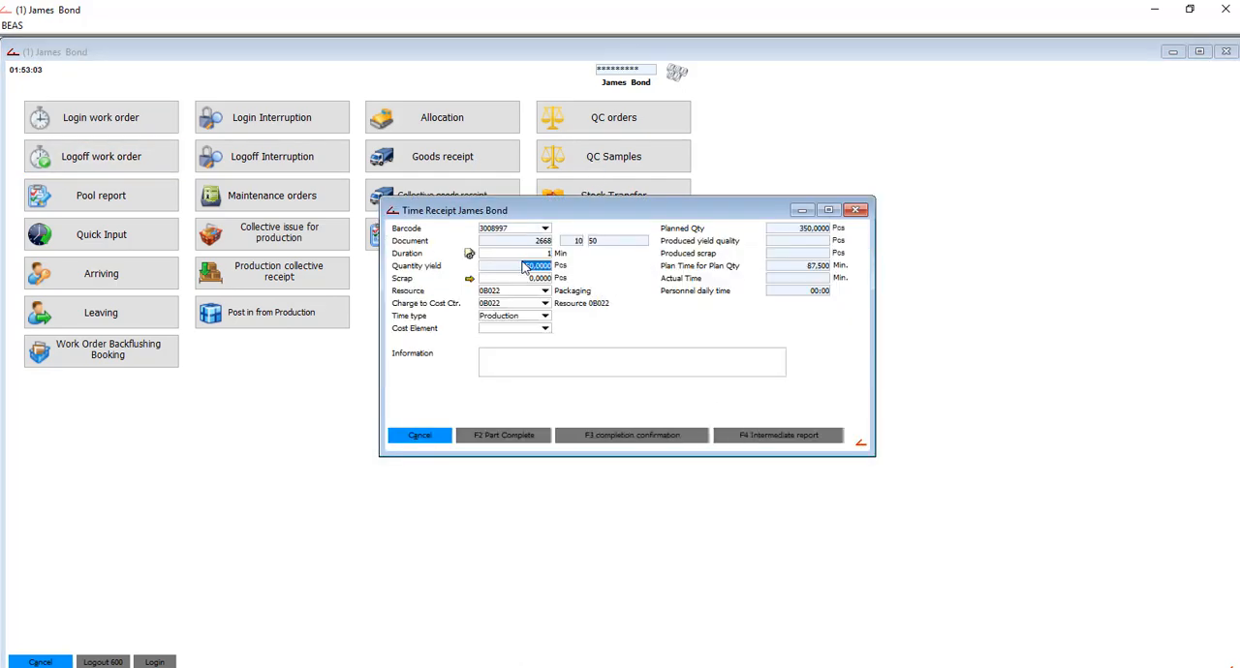
click(527, 255)
text(120)
key(Tab)
click(625, 438)
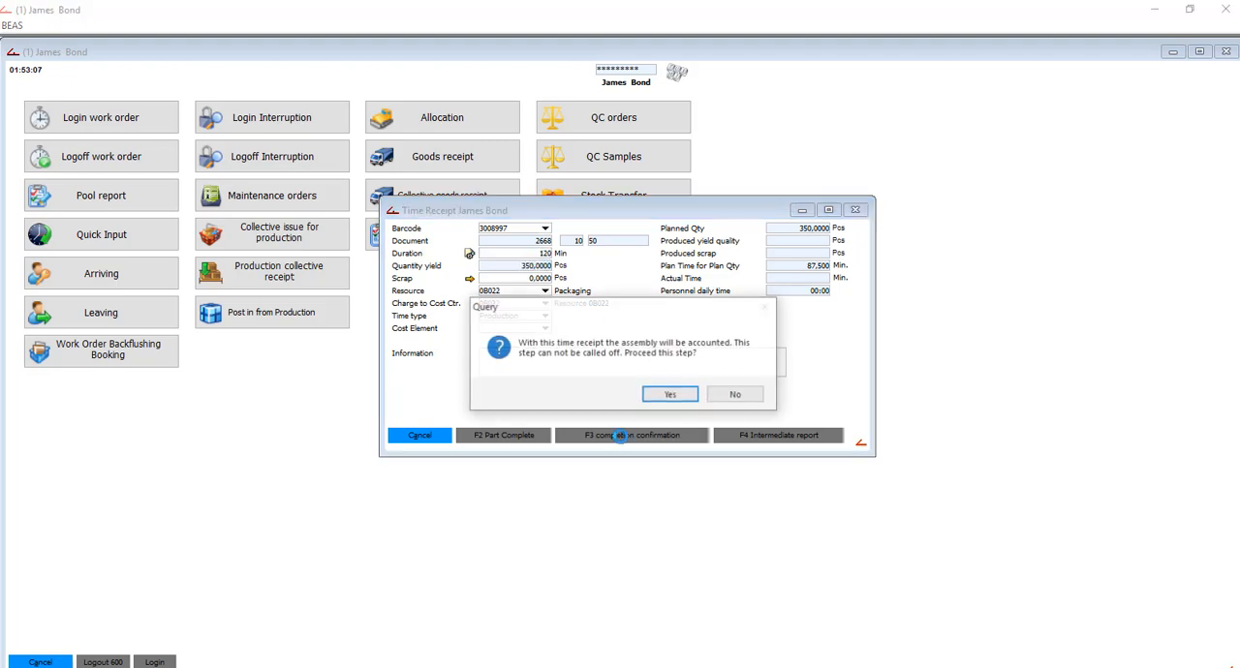
click(671, 394)
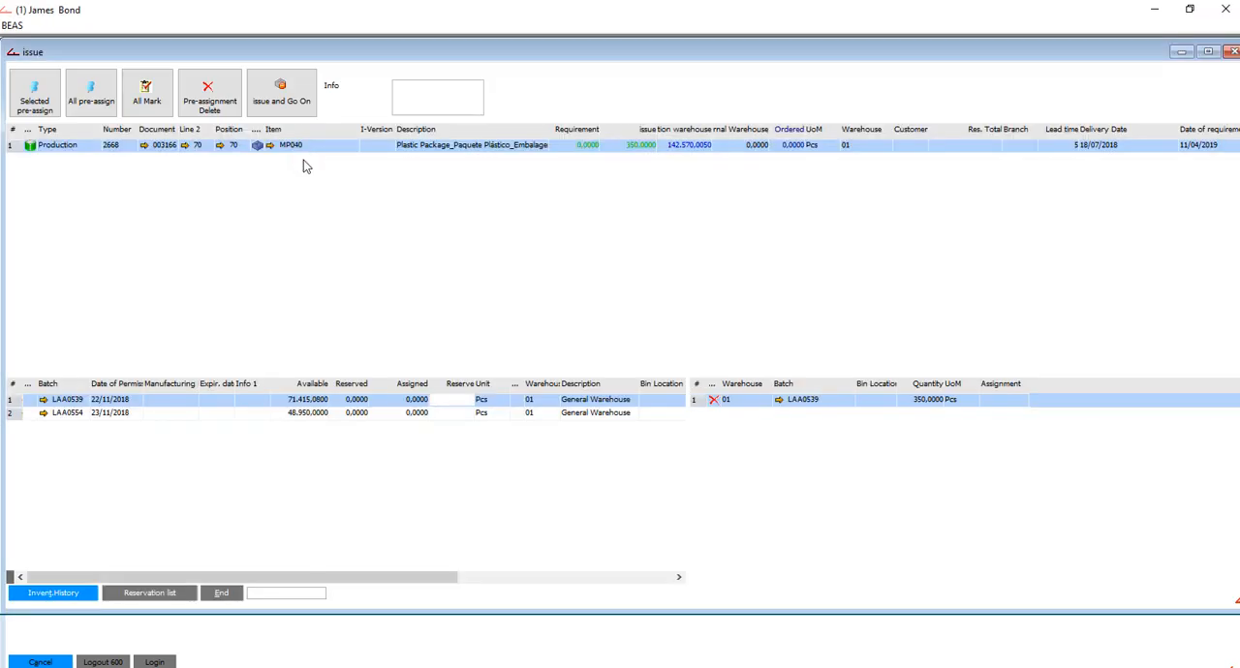
- Issue 350 pcs of plastic package MP040 from batch LAA0539 and close the time receipt without saving changes
click(271, 99)
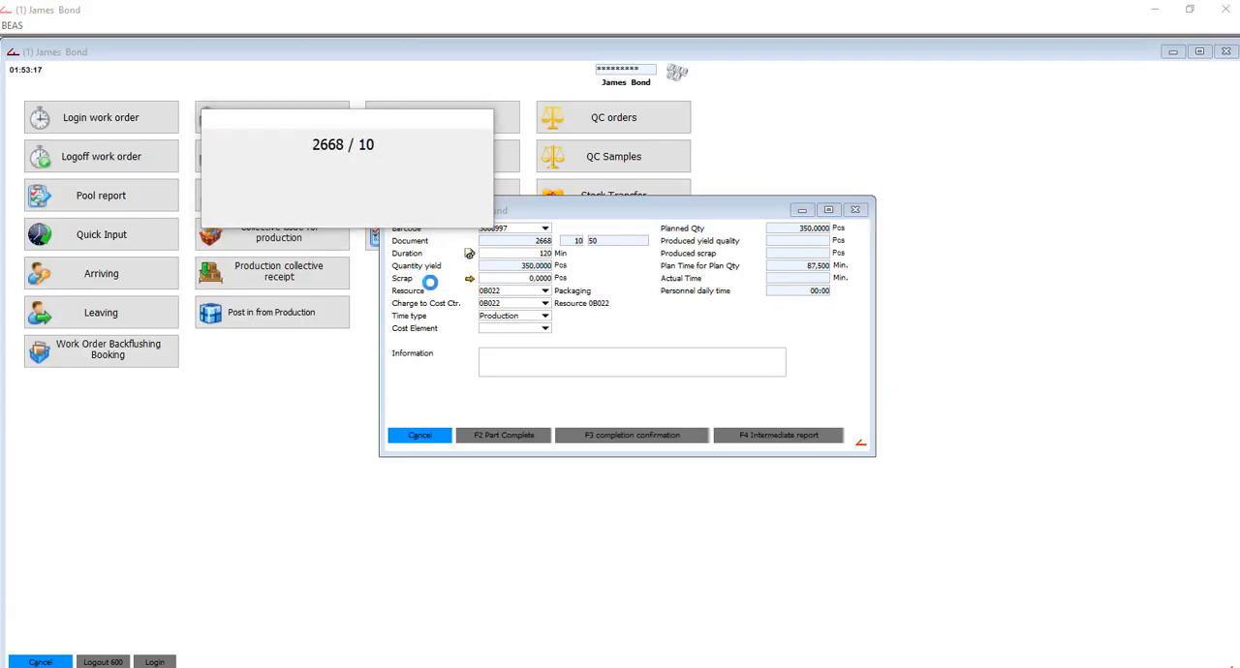
click(857, 212)
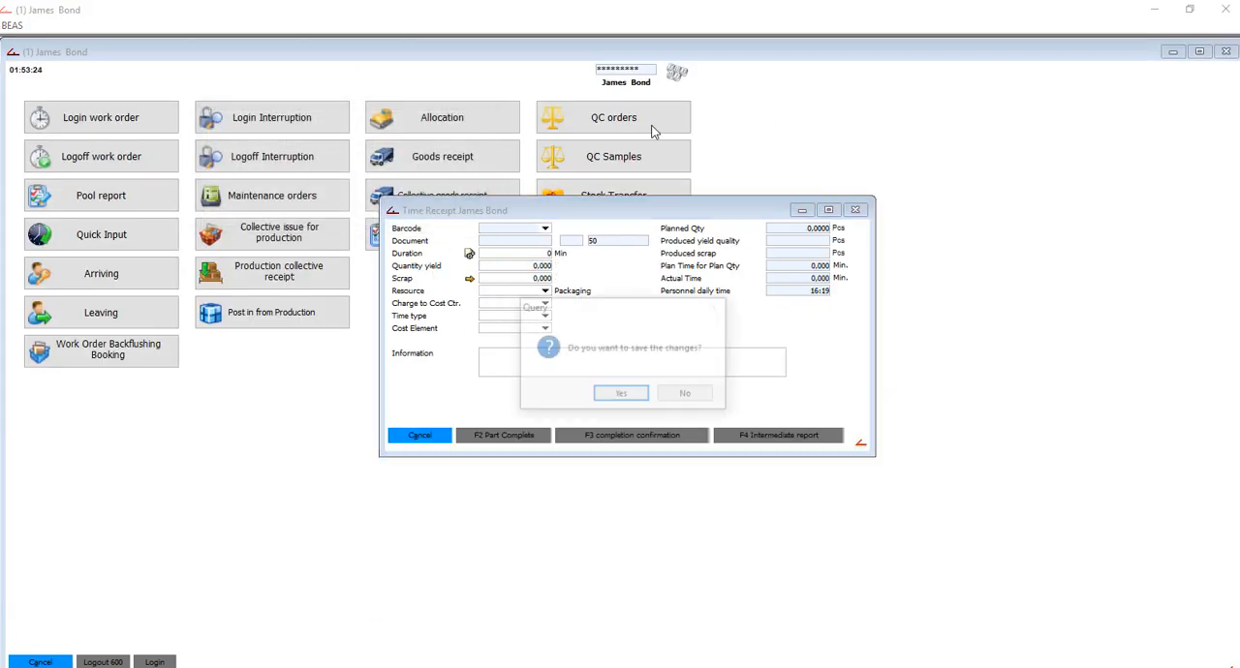
click(686, 396)
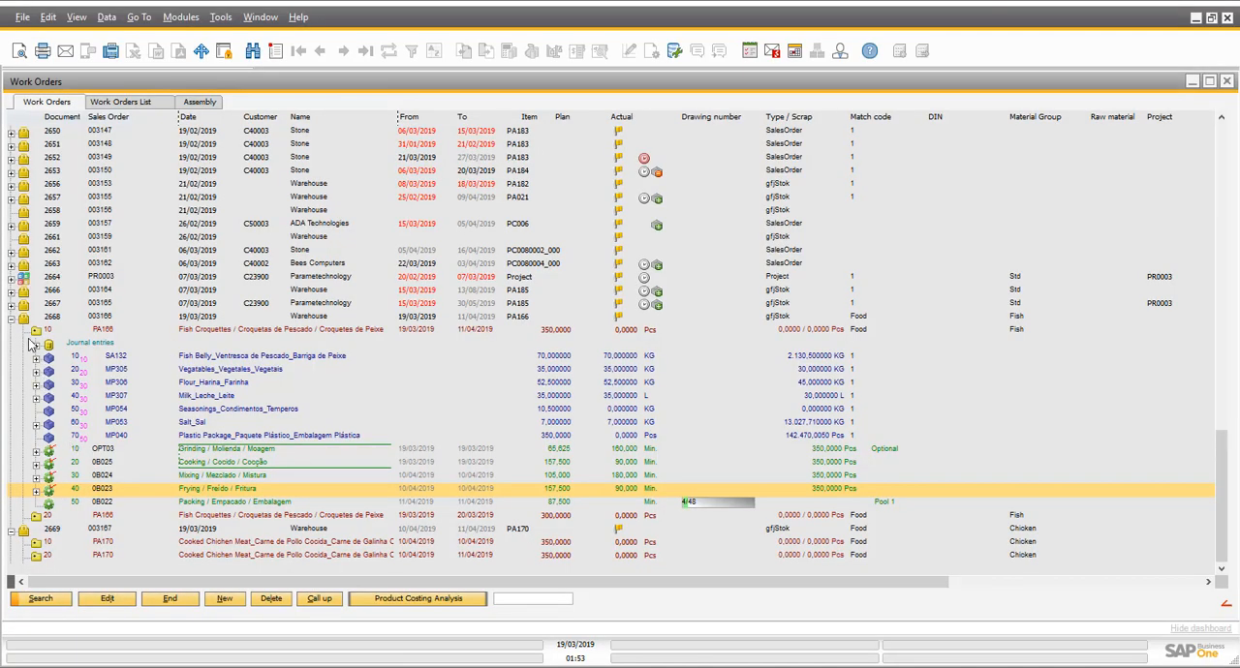
- Switch to SAP Business One and reload PA166 position 10 of work order 2668 to examine its bookings
click(36, 330)
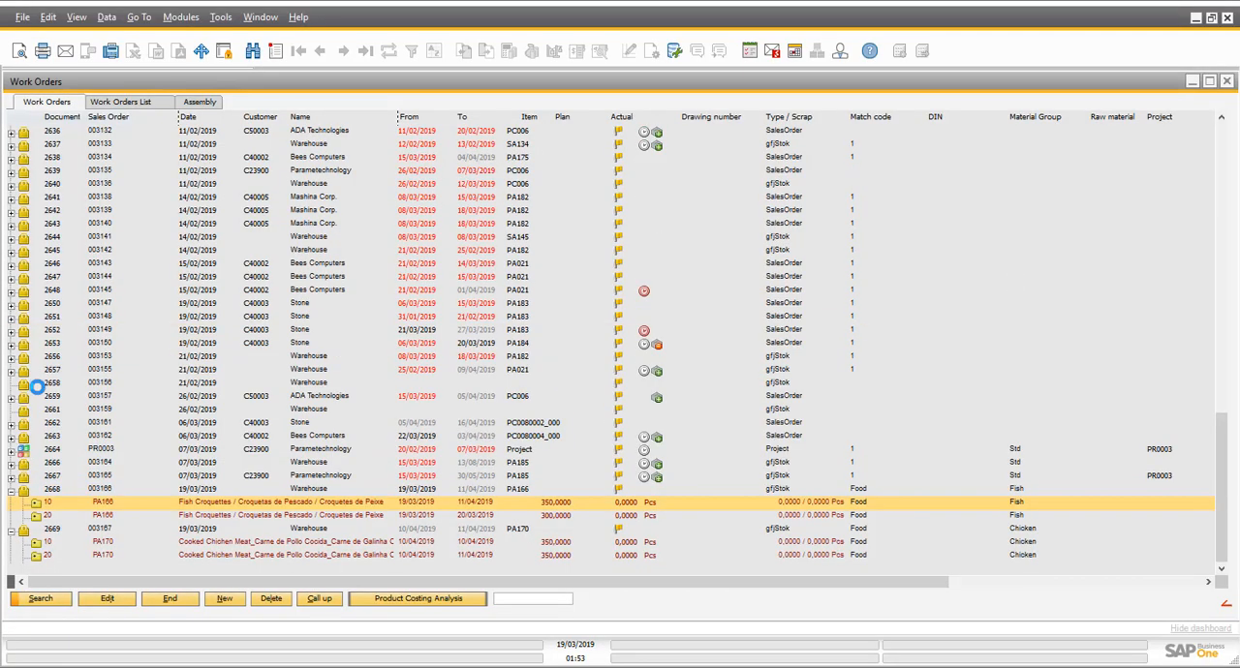
click(30, 502)
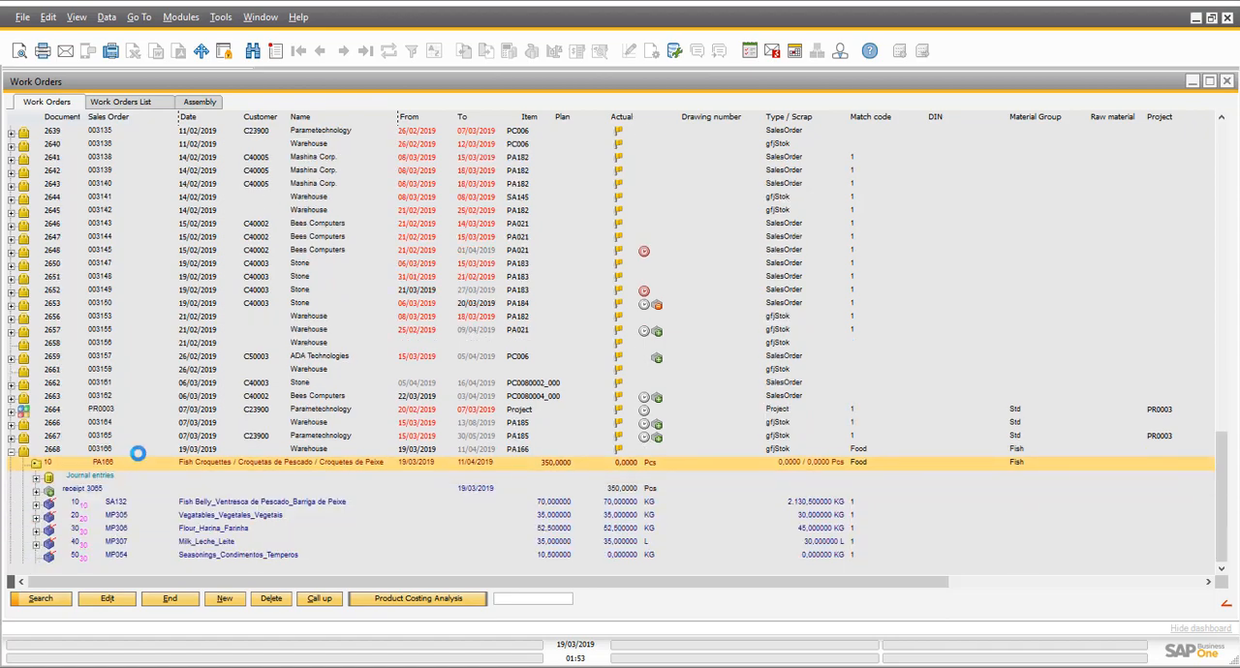